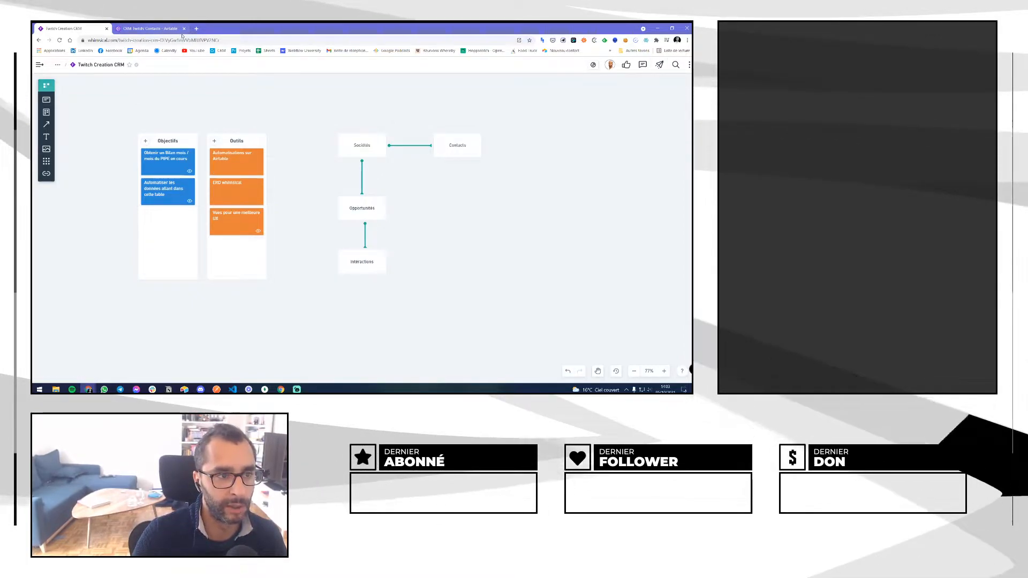
# - Open YouTube in a new browser tab, look over your own channel's videos and home pages, and close it
pyautogui.middleClick(196, 50)
pyautogui.click(215, 29)
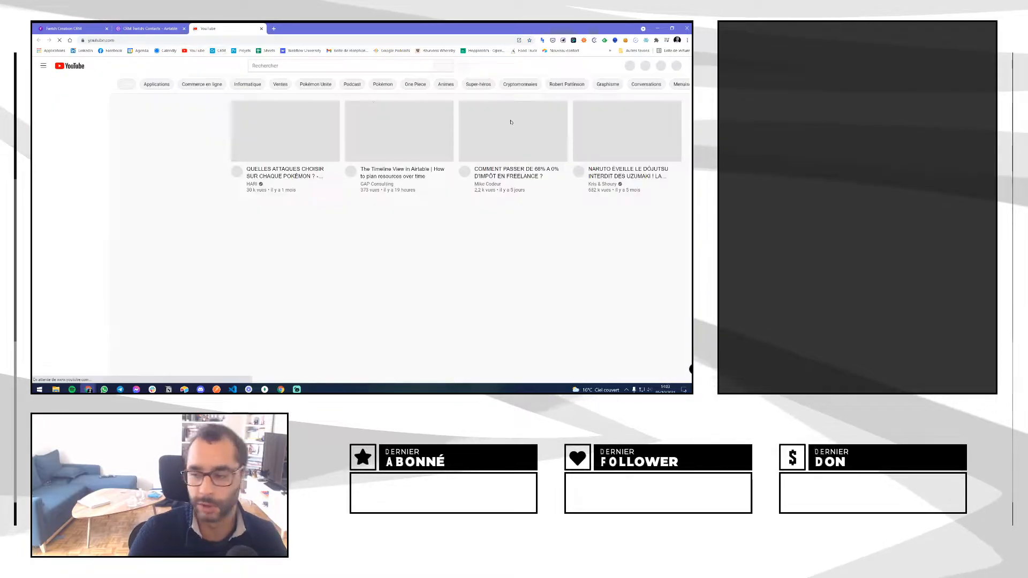
pyautogui.click(673, 66)
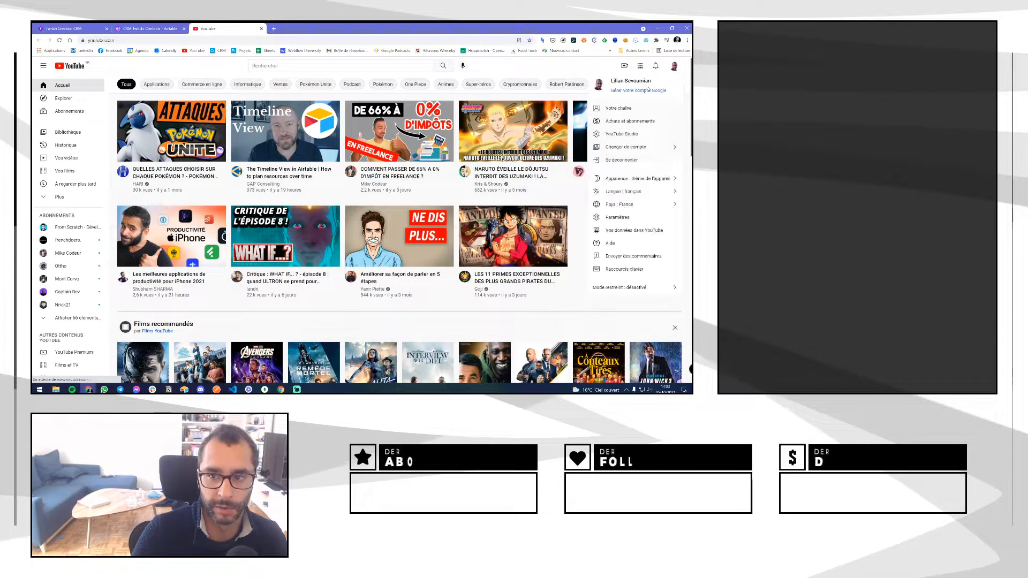
pyautogui.click(616, 108)
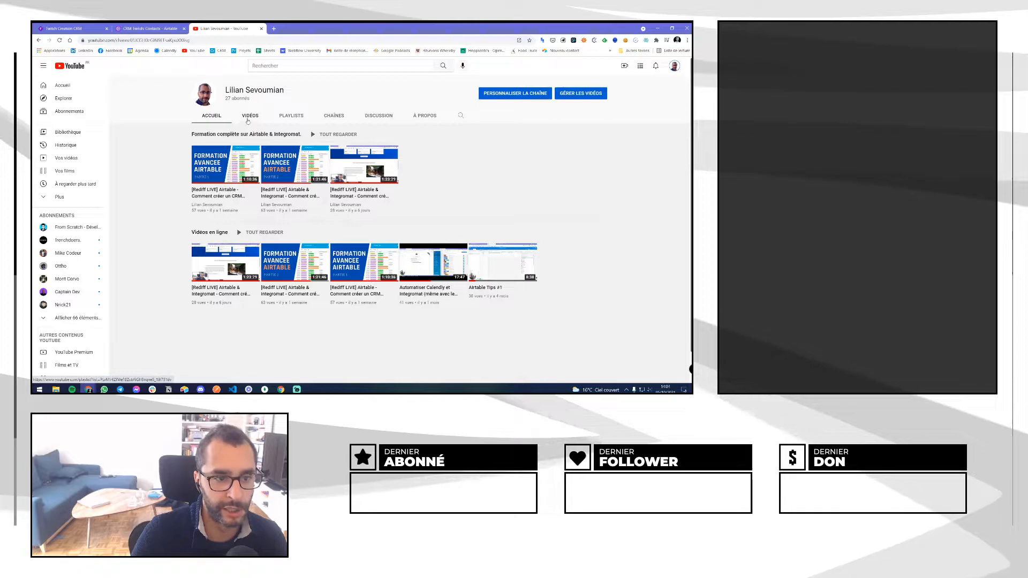
pyautogui.click(248, 120)
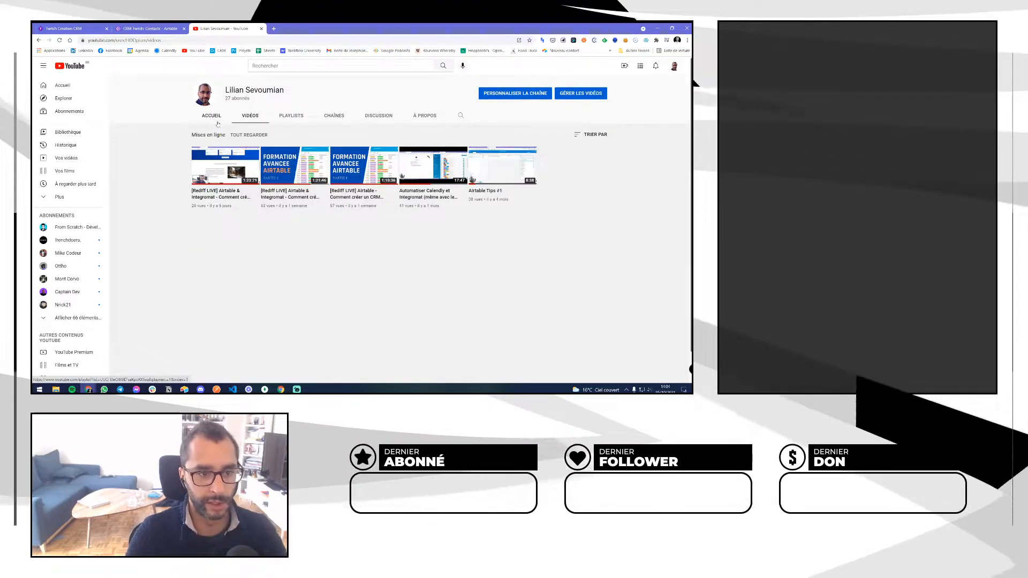
pyautogui.click(214, 117)
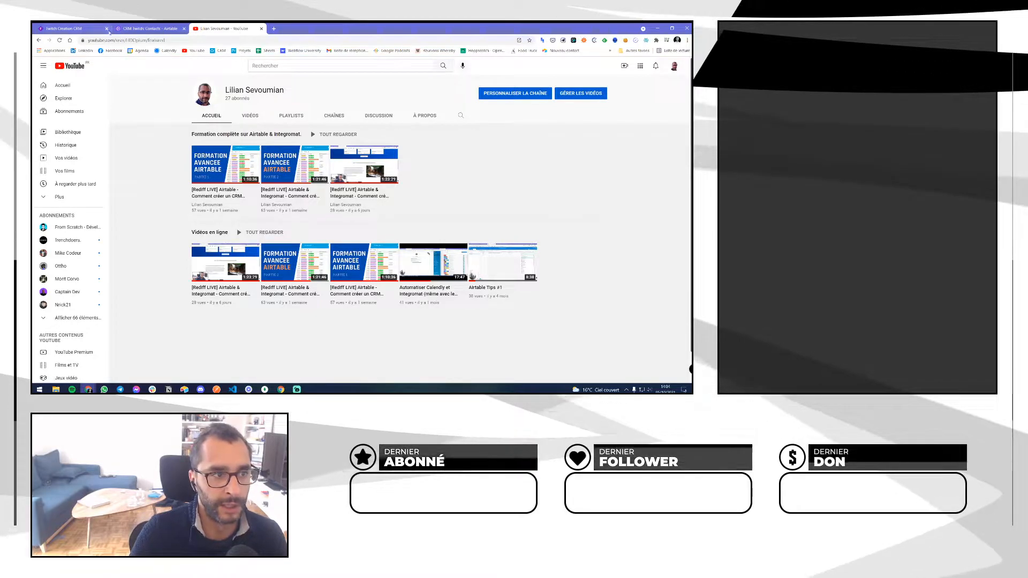
pyautogui.hotkey('ctrl', 'w')
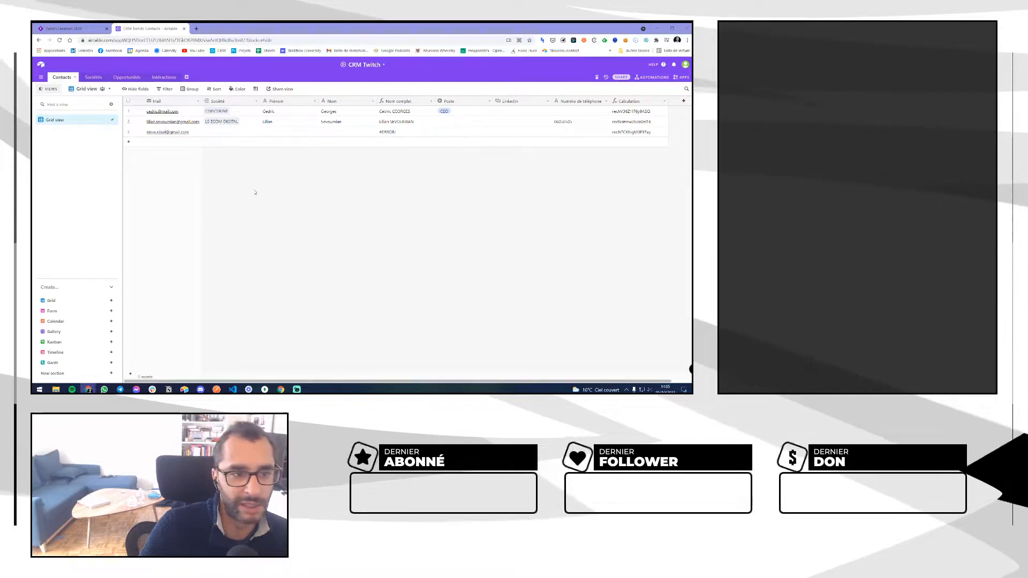
# - Show the Timeline Closing view of the Opportunités table in Airtable with its date range set to Month
pyautogui.hotkey('ctrl', 'shift', 'Tab')
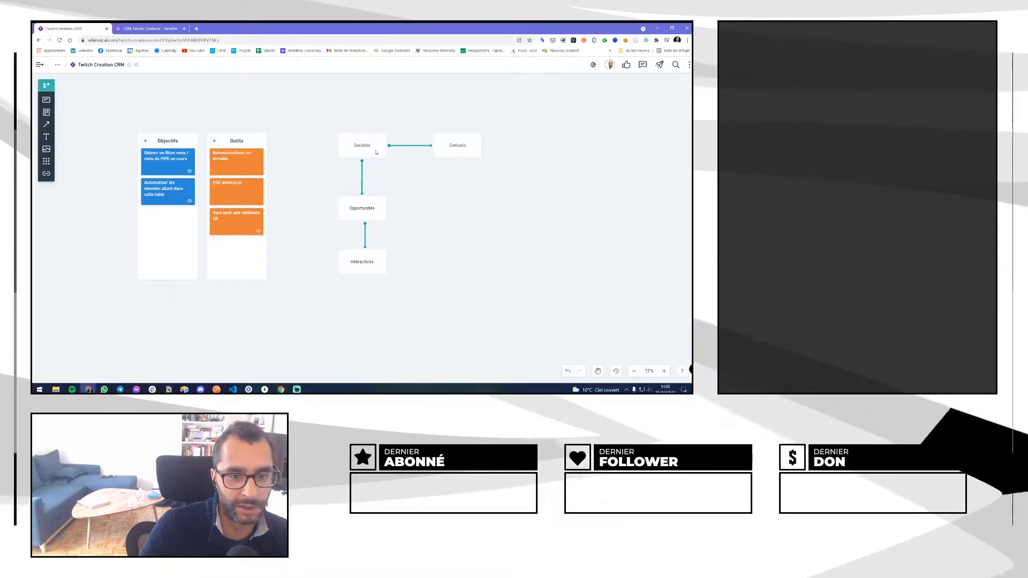
pyautogui.hotkey('ctrl', 'Tab')
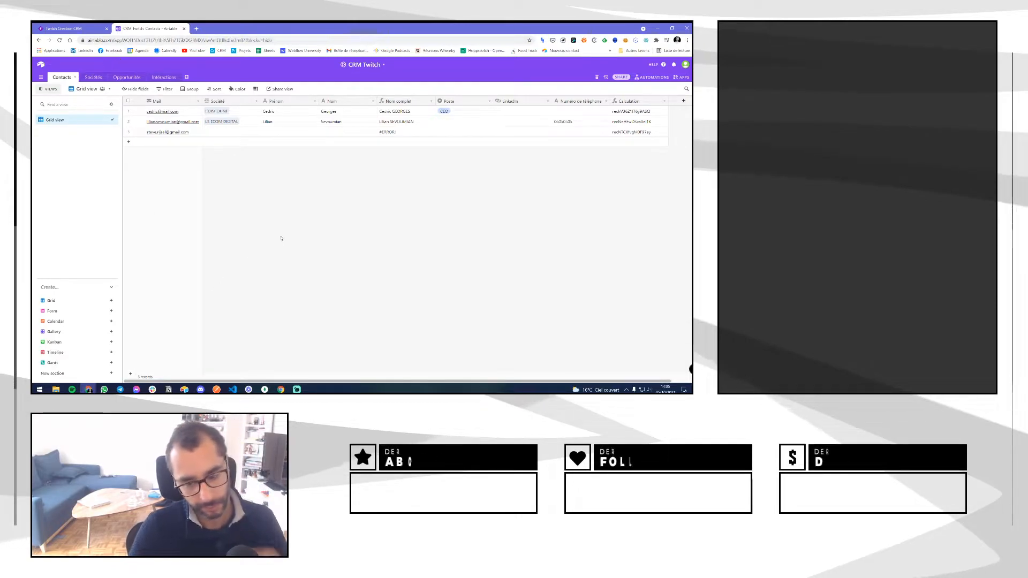
pyautogui.click(127, 77)
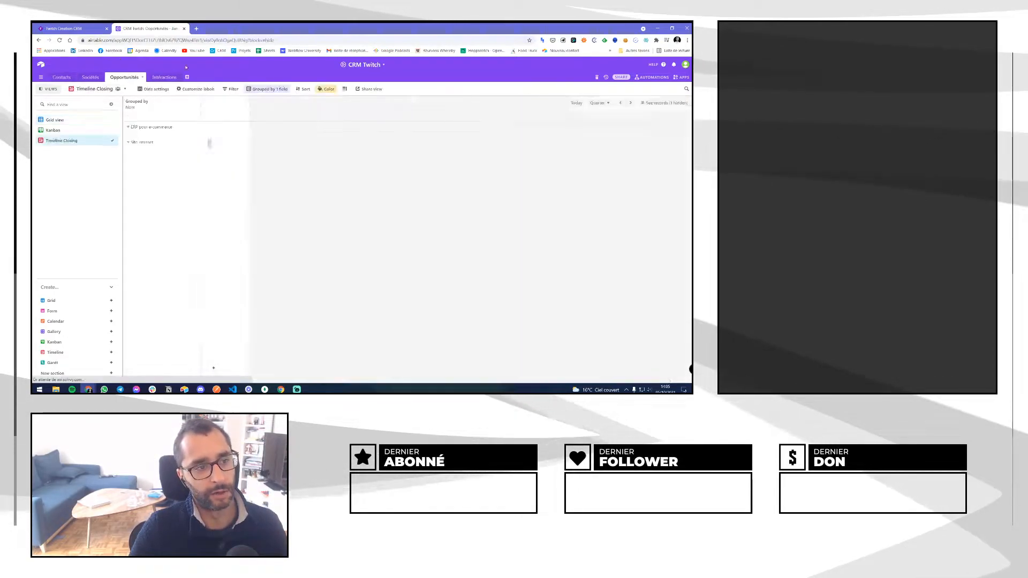
pyautogui.click(109, 121)
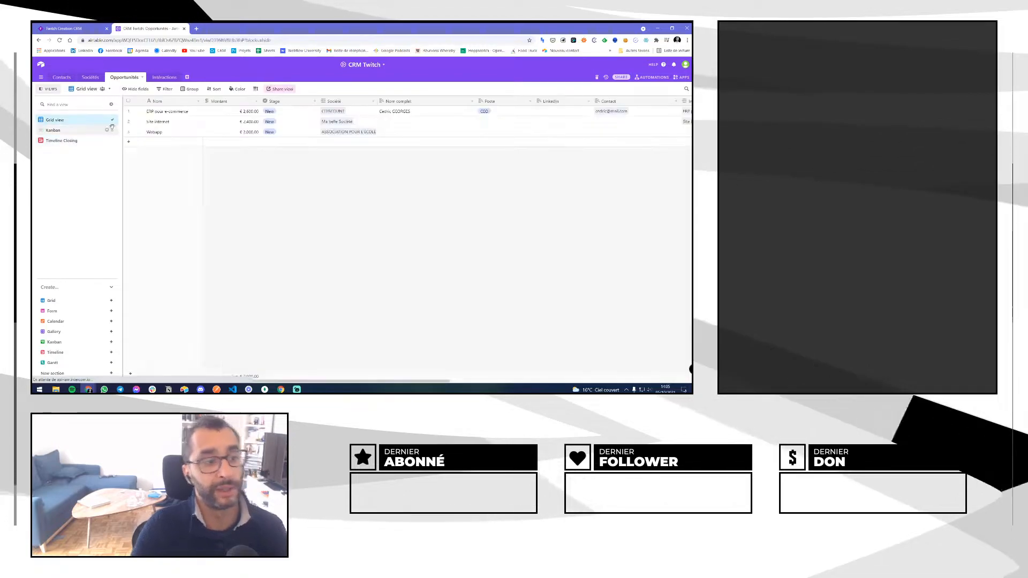
pyautogui.click(70, 141)
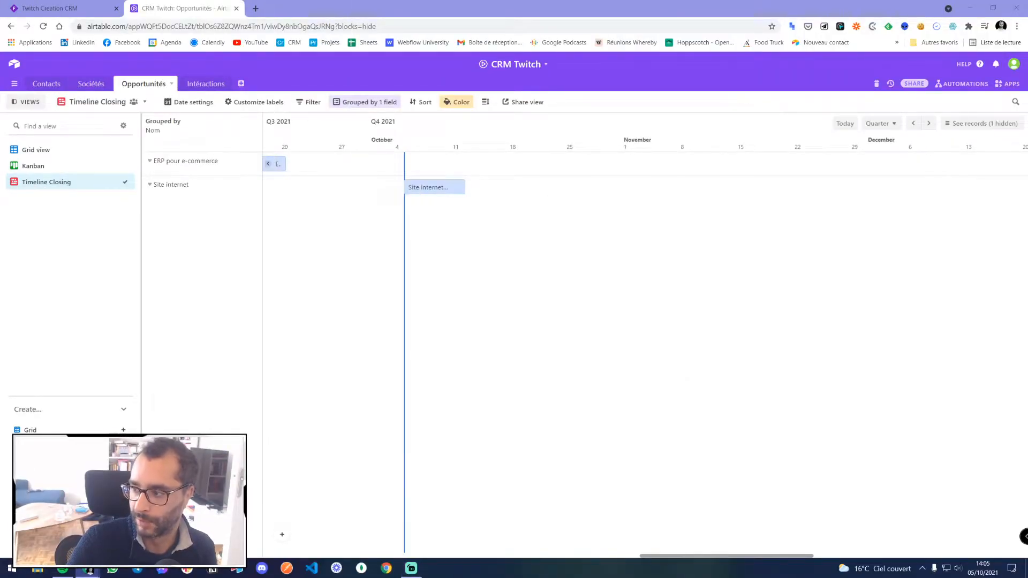
pyautogui.click(118, 177)
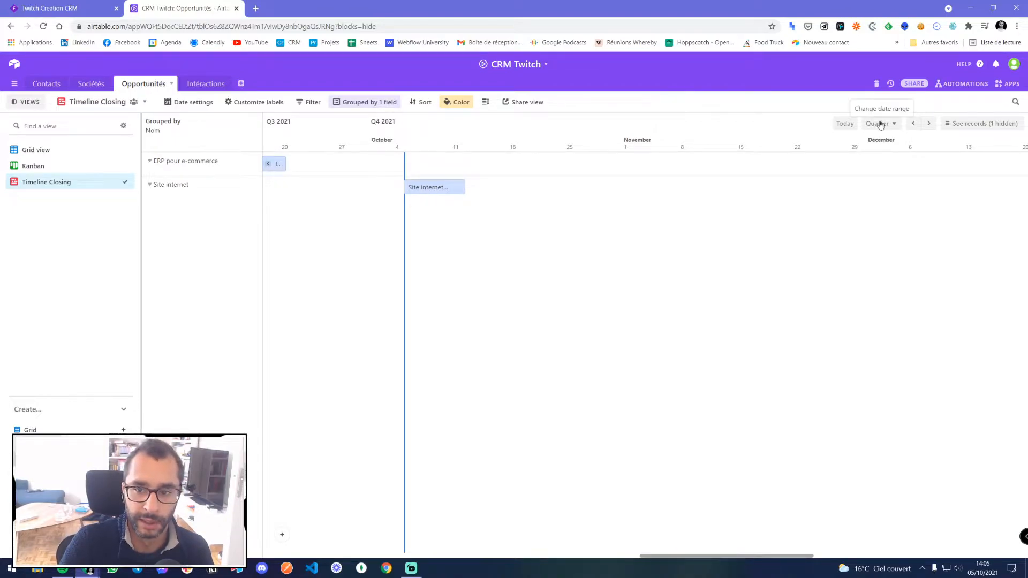
pyautogui.click(876, 176)
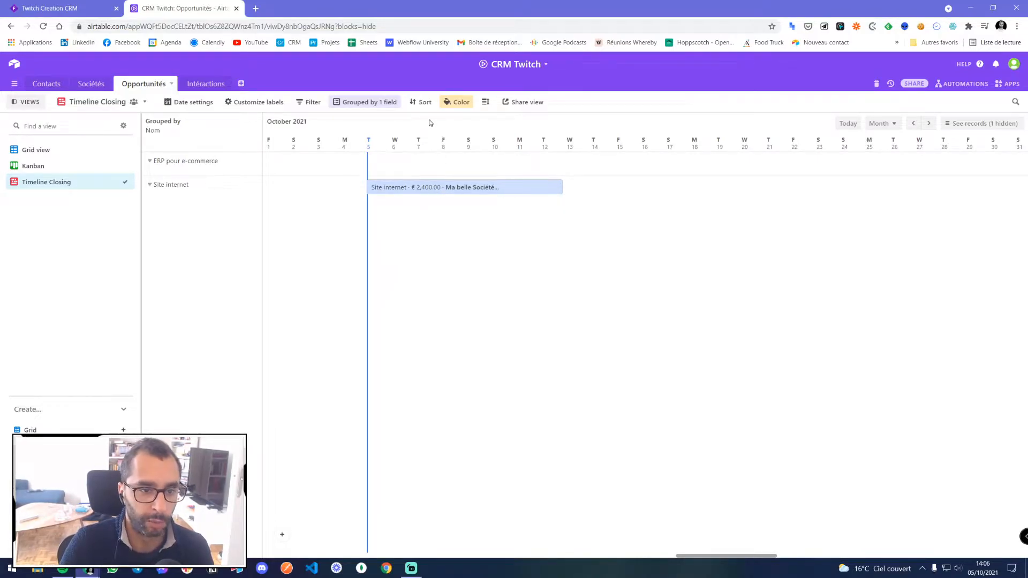
# - Check the Date création field's configuration in the Opportunités grid view and return to the Timeline Closing view
pyautogui.click(47, 152)
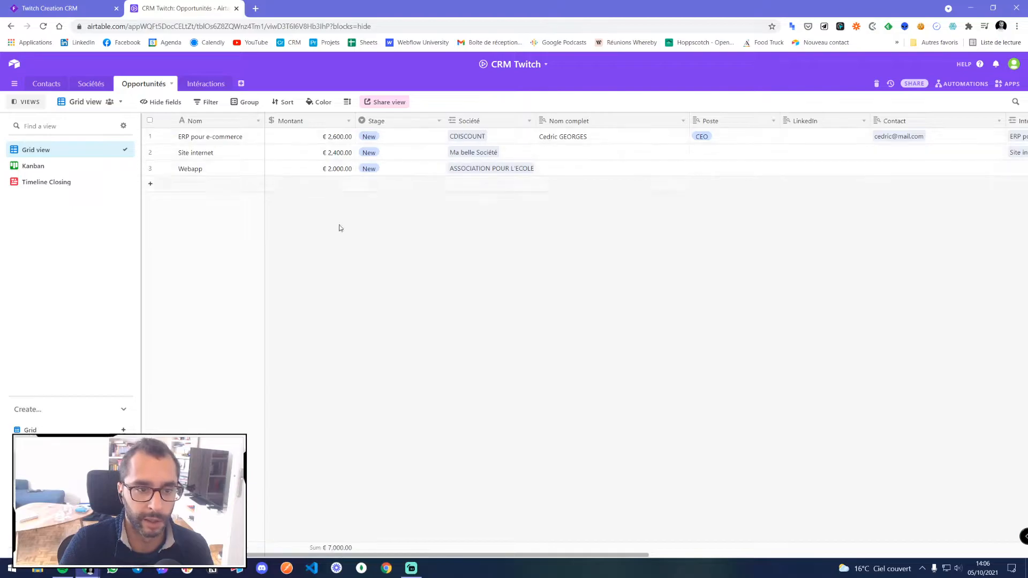
pyautogui.moveTo(371, 557); pyautogui.dragTo(764, 558)
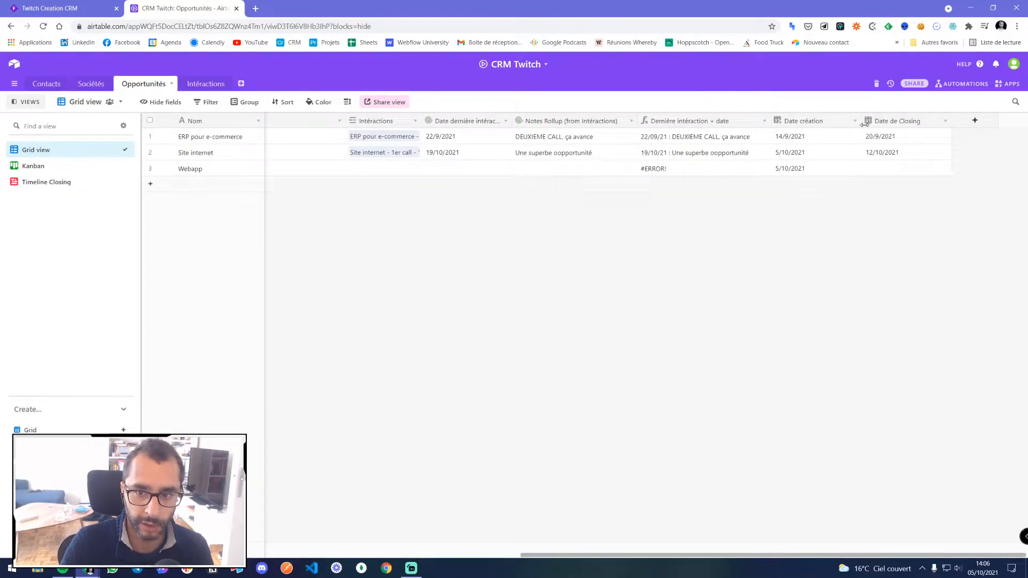
pyautogui.doubleClick(809, 122)
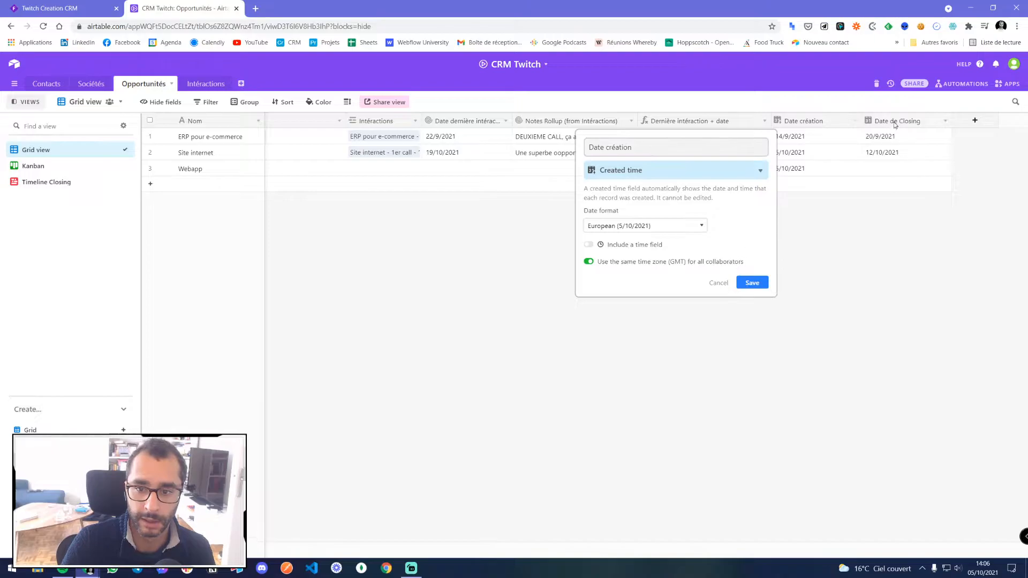
pyautogui.click(718, 283)
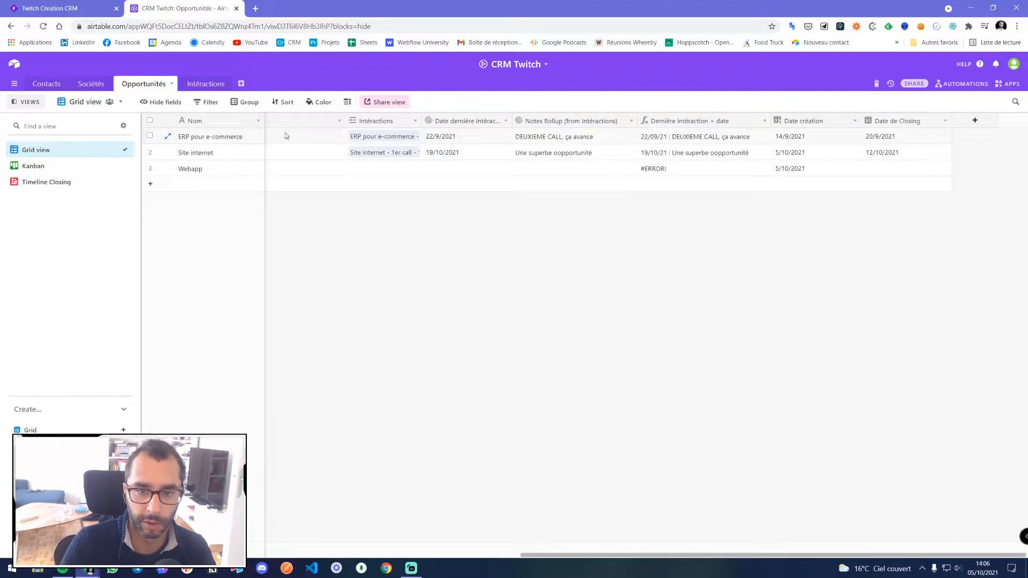
pyautogui.click(52, 183)
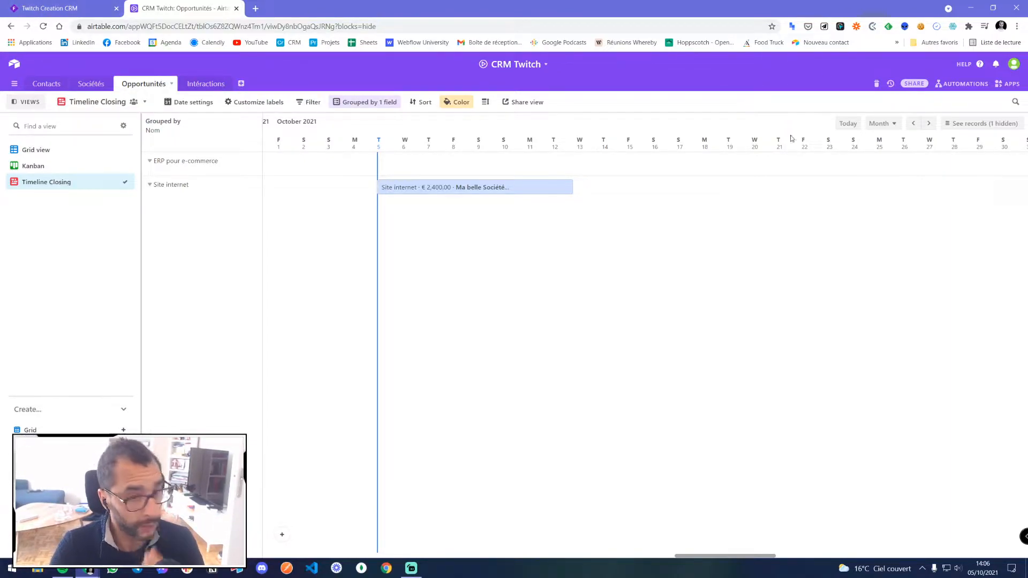
# - Review the table diagram in Whimsical and the Montant column's sum in Airtable's Opportunités grid view
pyautogui.click(64, 8)
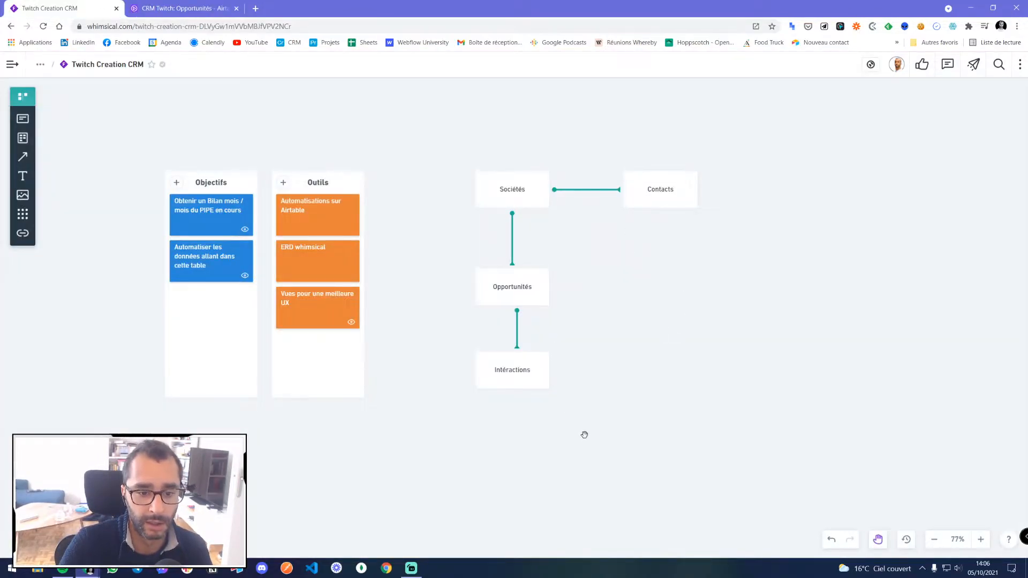
pyautogui.moveTo(584, 438); pyautogui.dragTo(499, 348)
pyautogui.click(173, 6)
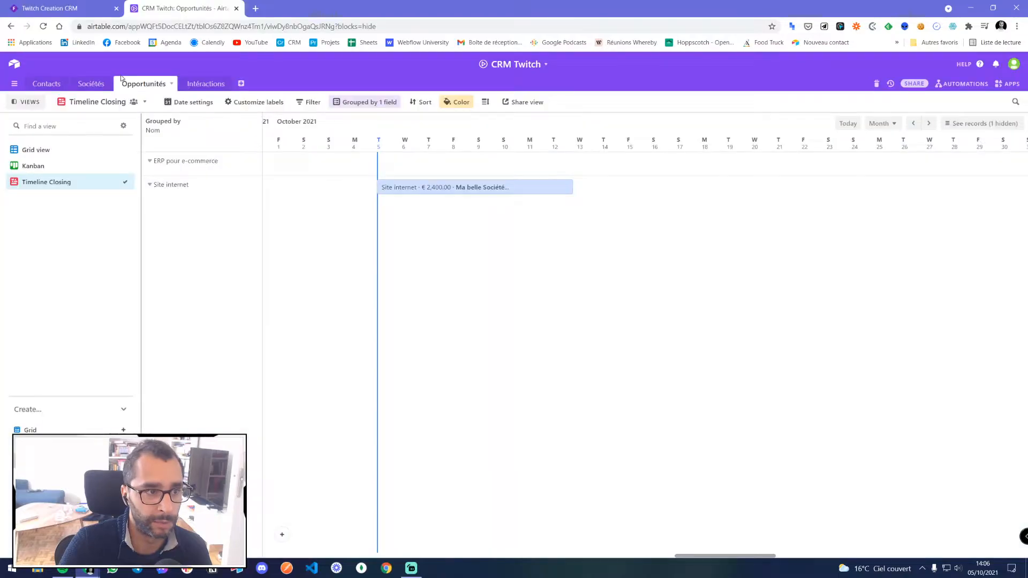
pyautogui.click(36, 150)
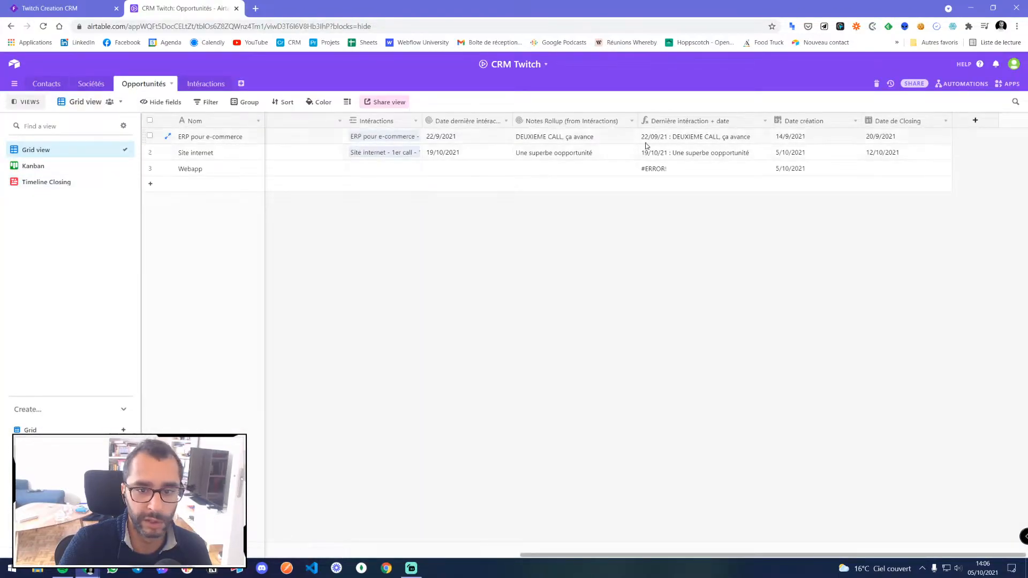
pyautogui.moveTo(553, 555); pyautogui.dragTo(172, 557)
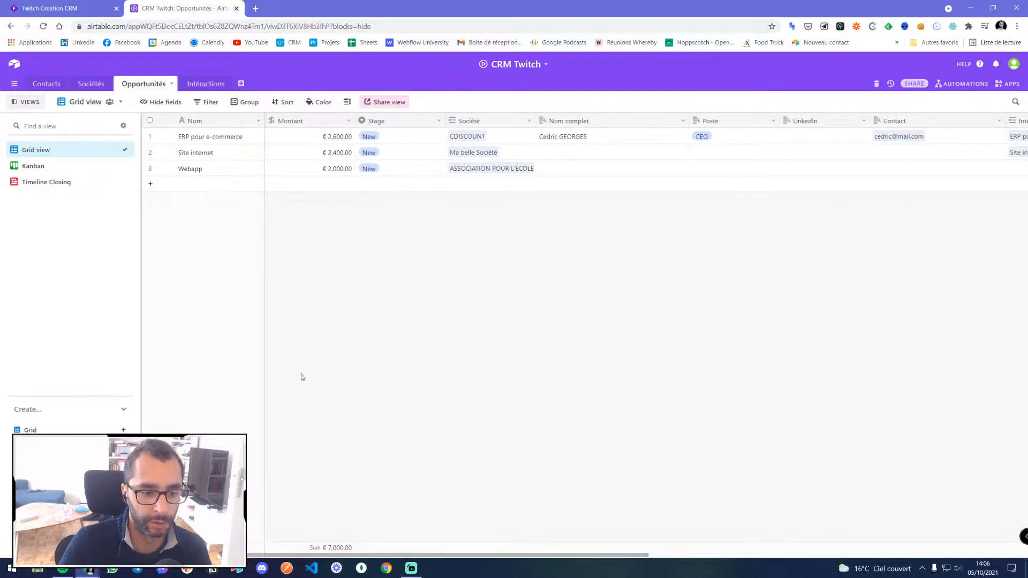
pyautogui.click(332, 548)
pyautogui.click(334, 550)
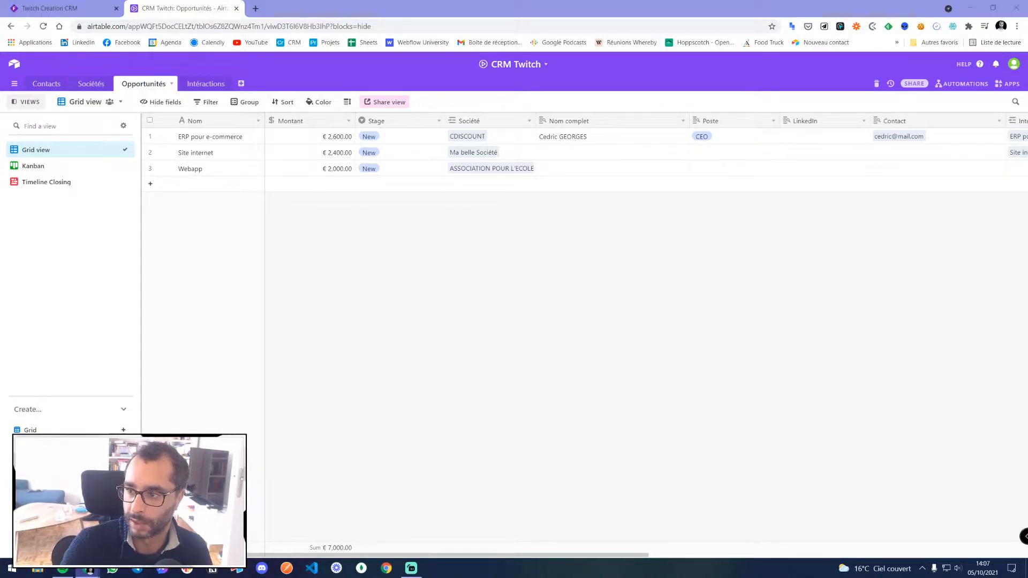
pyautogui.click(757, 101)
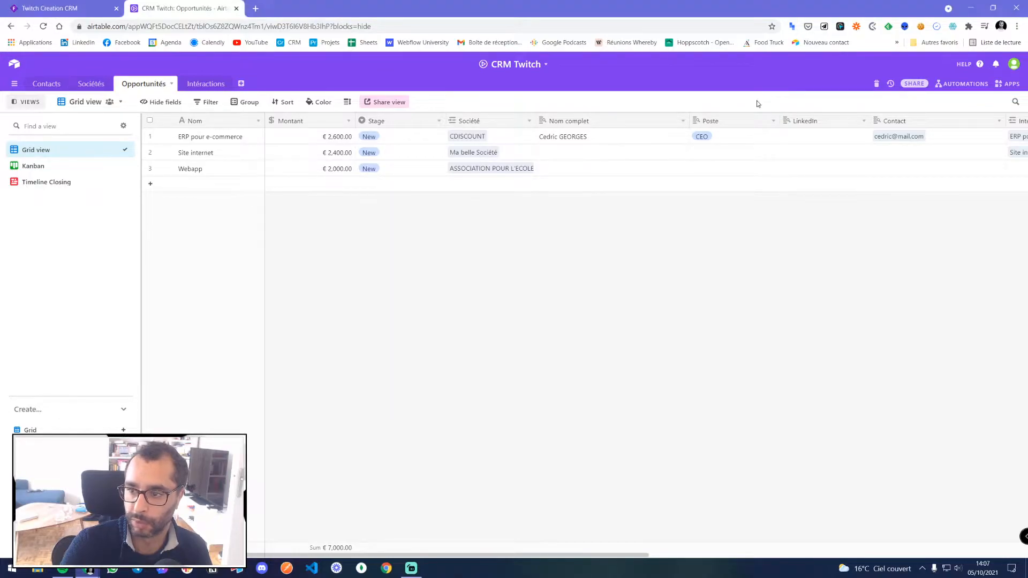
# - Switch to Whimsical and add a flowchart rectangle labelled "pipe" beside Opportunités, aligned below Contacts
pyautogui.click(70, 8)
pyautogui.moveTo(635, 186); pyautogui.dragTo(538, 247)
pyautogui.click(23, 100)
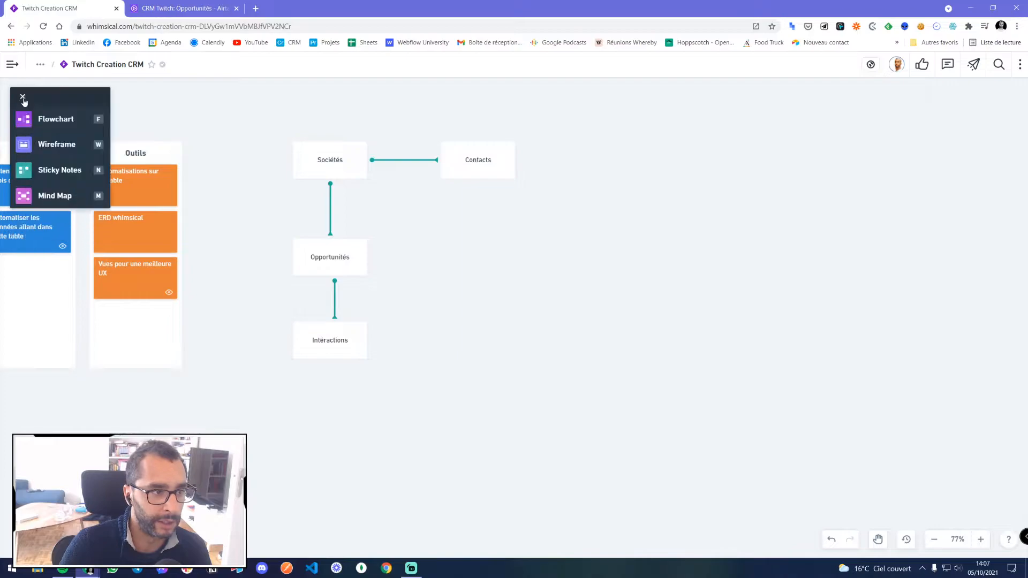
pyautogui.click(53, 119)
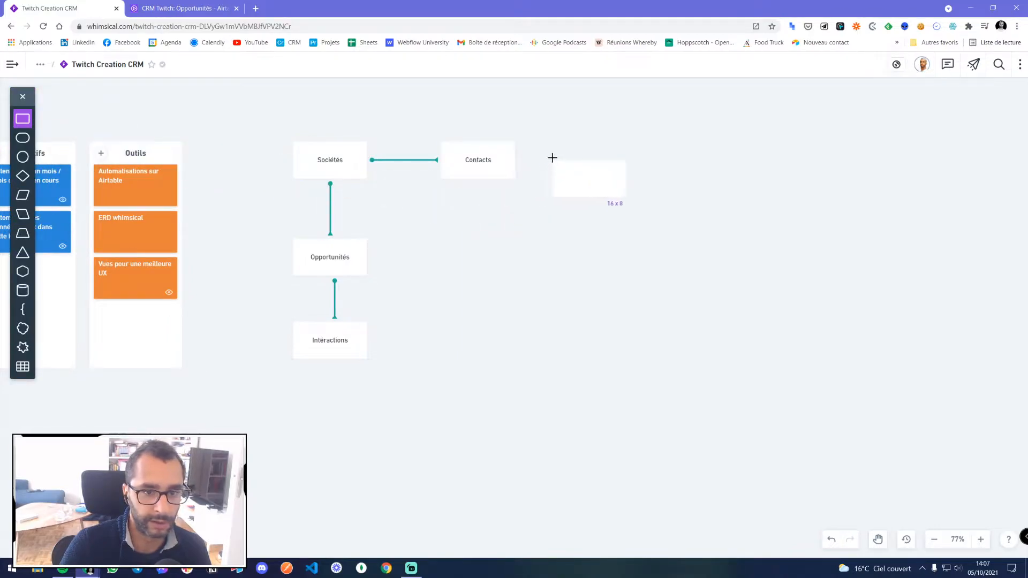
pyautogui.click(574, 143)
pyautogui.write('pipe')
pyautogui.moveTo(621, 174); pyautogui.dragTo(479, 262)
pyautogui.click(408, 293)
pyautogui.click(490, 247)
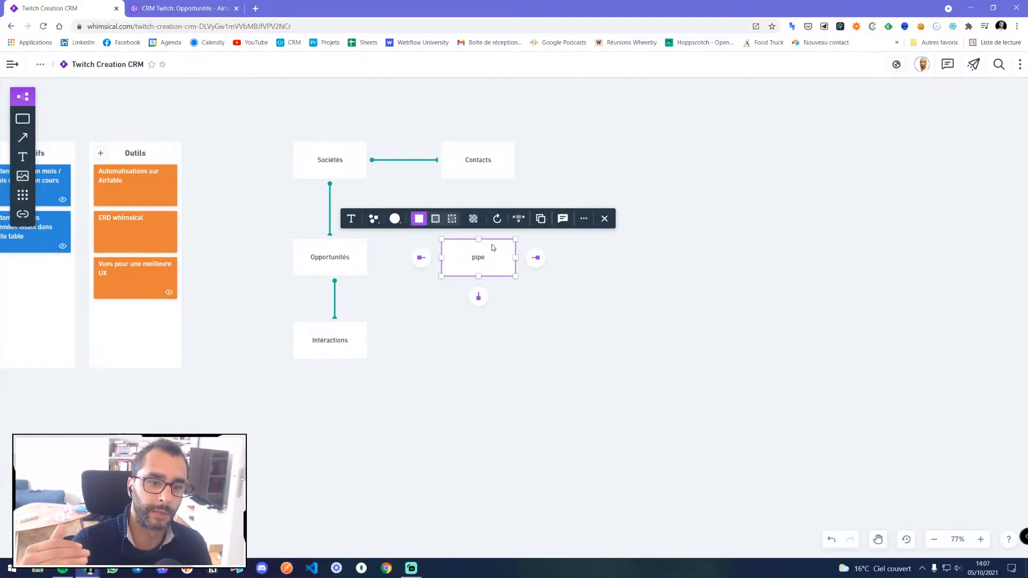
# - Switch to Airtable and create a new empty table named "Montant du Pipe" in the CRM Twitch base
pyautogui.click(184, 6)
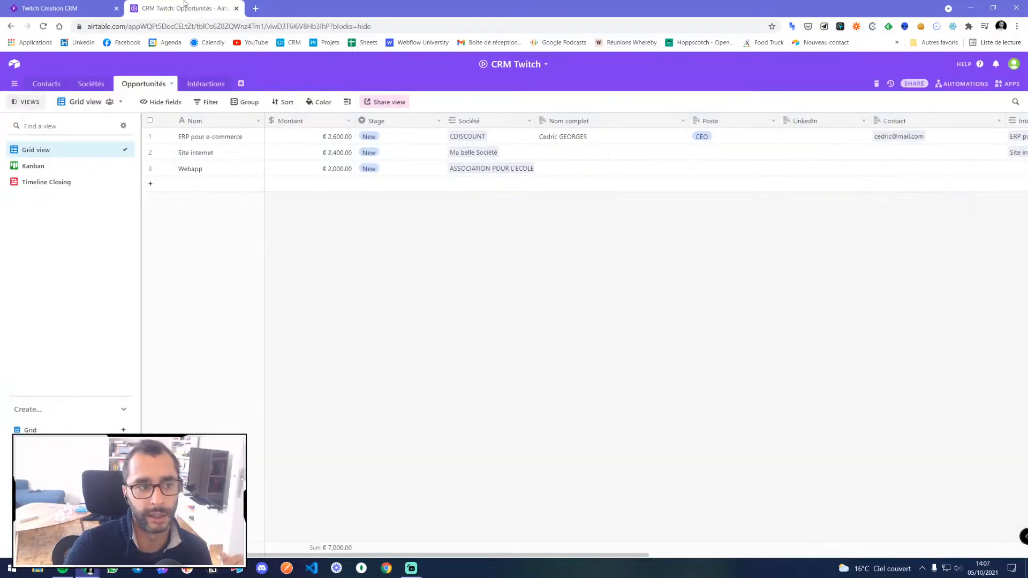
pyautogui.click(240, 83)
pyautogui.click(257, 103)
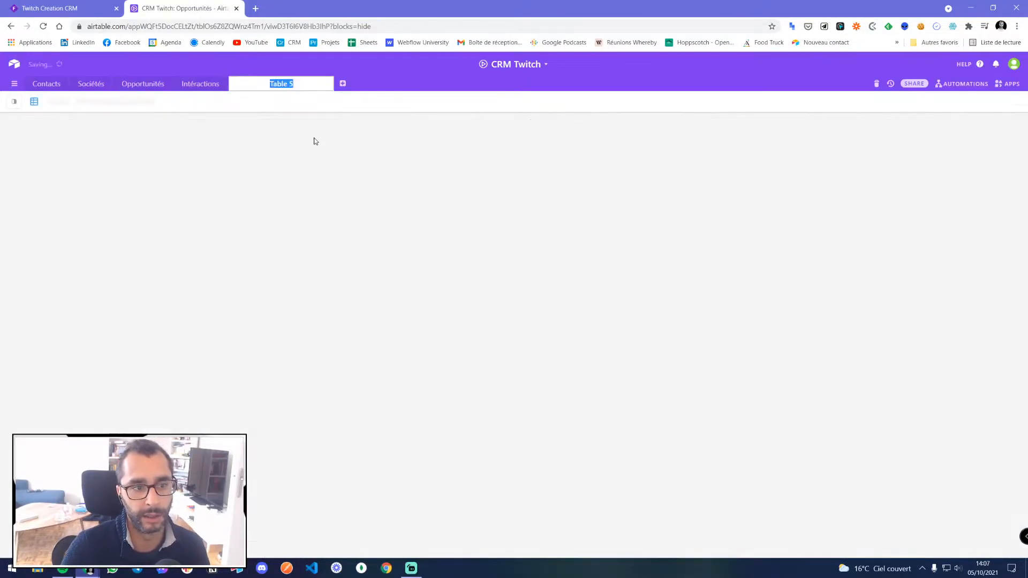
pyautogui.write('mONTANT')
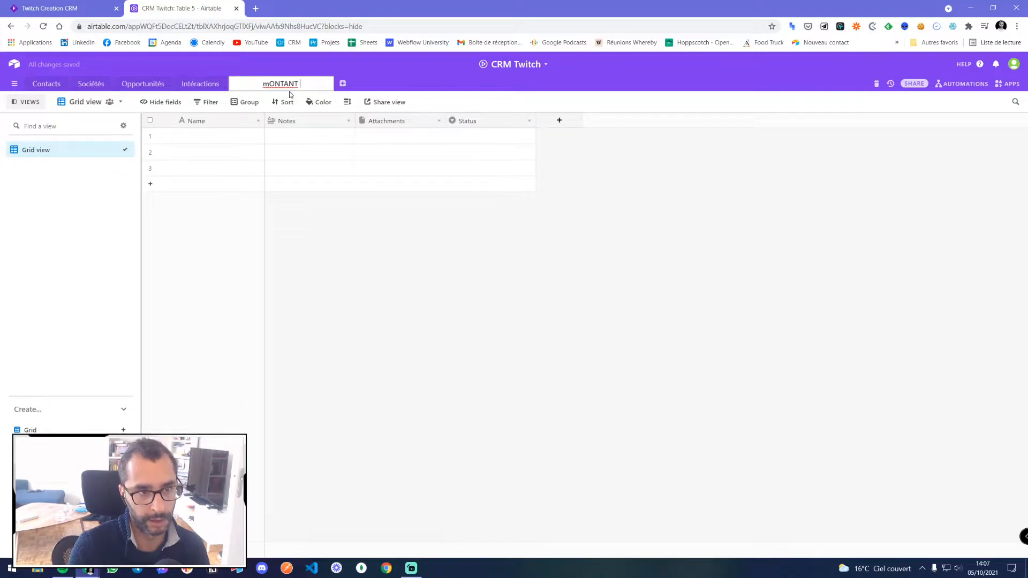
pyautogui.hotkey('ctrl', 'a')
pyautogui.write('mONT')
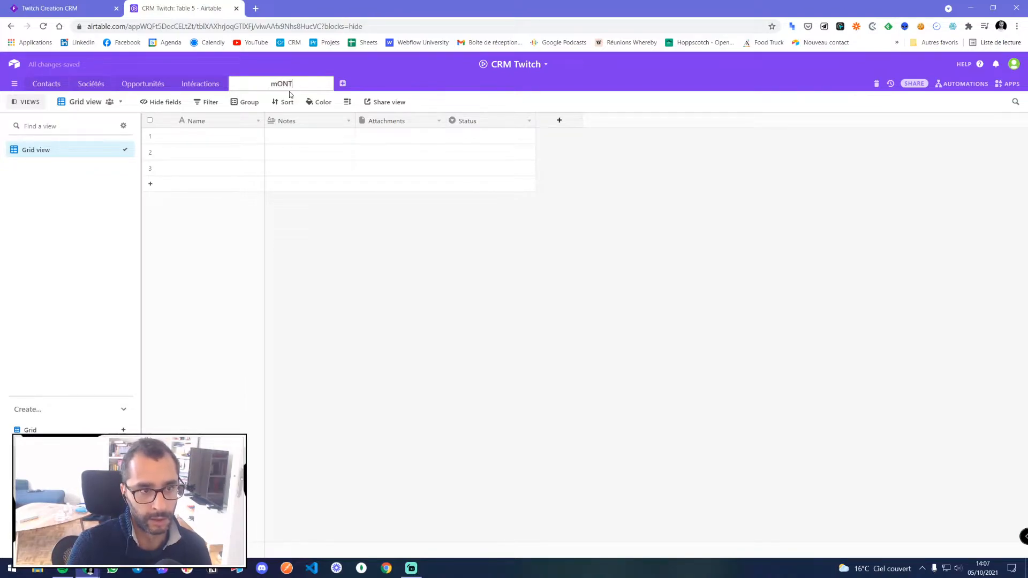
pyautogui.press('BackSpace')
pyautogui.press('BackSpace')
pyautogui.press('BackSpace')
pyautogui.write('Montant du Pipe')
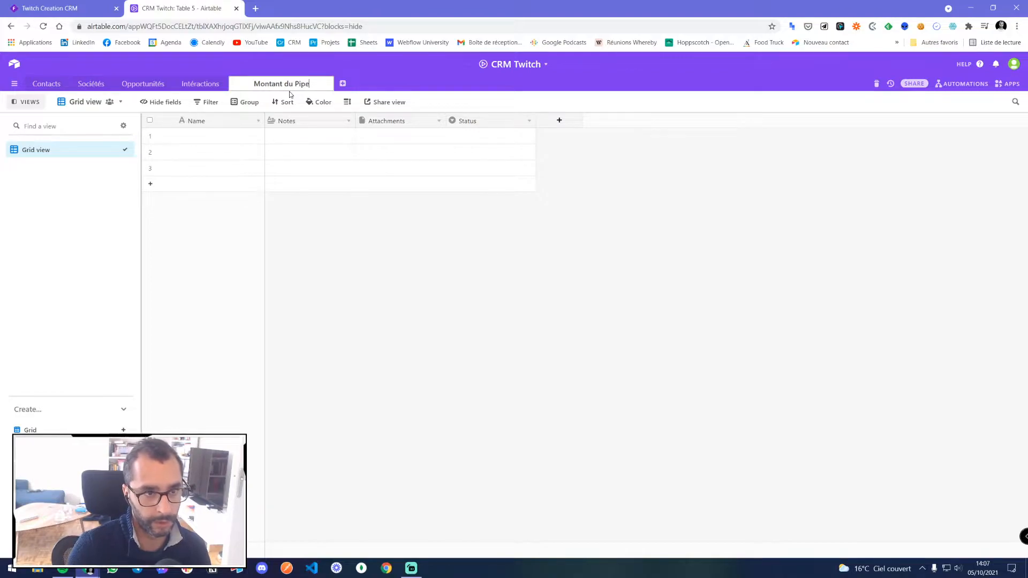
pyautogui.press('Return')
# - Name the first two records Septembre and Octobre, and delete the empty third record
pyautogui.click(227, 140)
pyautogui.write('Septemb')
pyautogui.click(214, 152)
pyautogui.write('Octobr')
pyautogui.click(326, 238)
pyautogui.rightClick(286, 170)
pyautogui.click(319, 280)
# - Delete the Notes, Attachments and Status fields from the Montant du Pipe table
pyautogui.rightClick(299, 121)
pyautogui.click(299, 341)
pyautogui.rightClick(310, 118)
pyautogui.click(295, 340)
pyautogui.rightClick(289, 120)
pyautogui.click(292, 341)
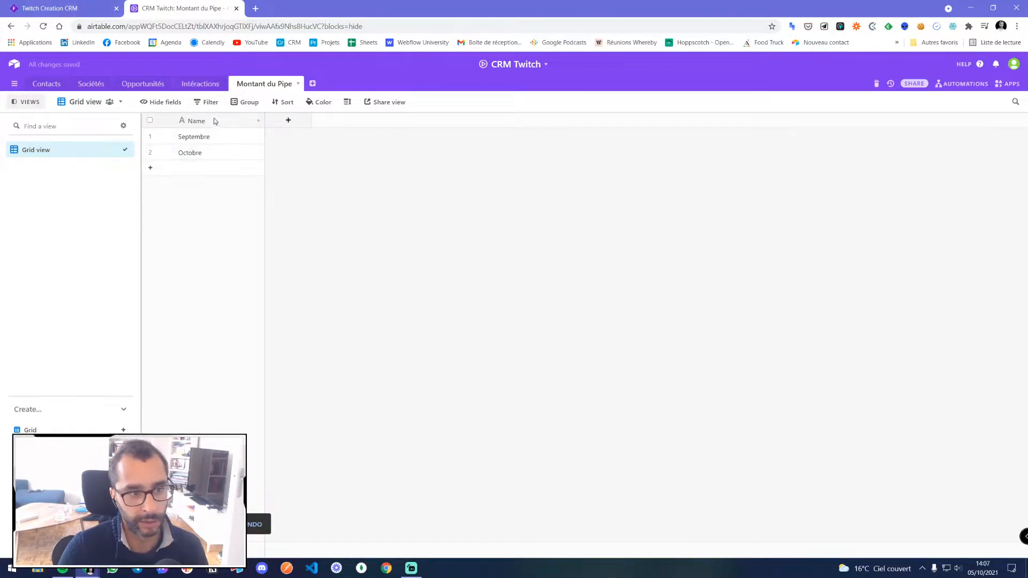
# - Switch to Whimsical and draw a connector from the pipe box to the Opportunités box
pyautogui.click(59, 8)
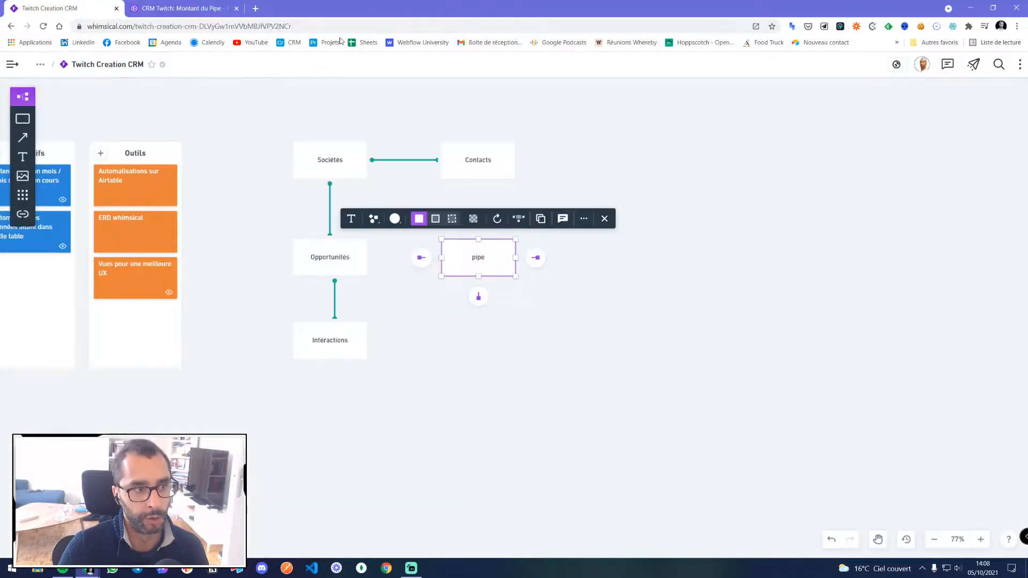
pyautogui.click(486, 316)
pyautogui.click(345, 244)
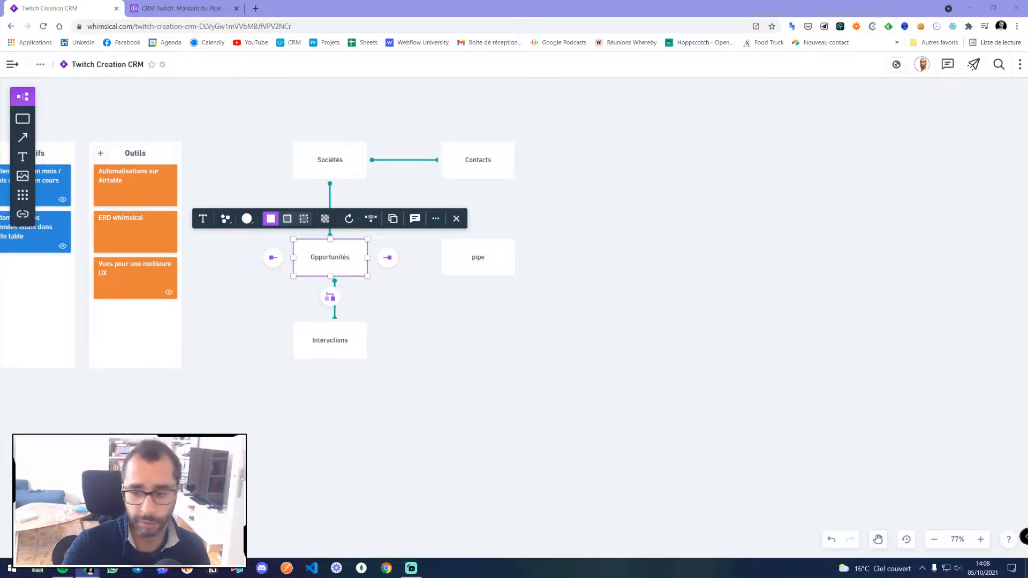
pyautogui.click(328, 278)
pyautogui.click(328, 278)
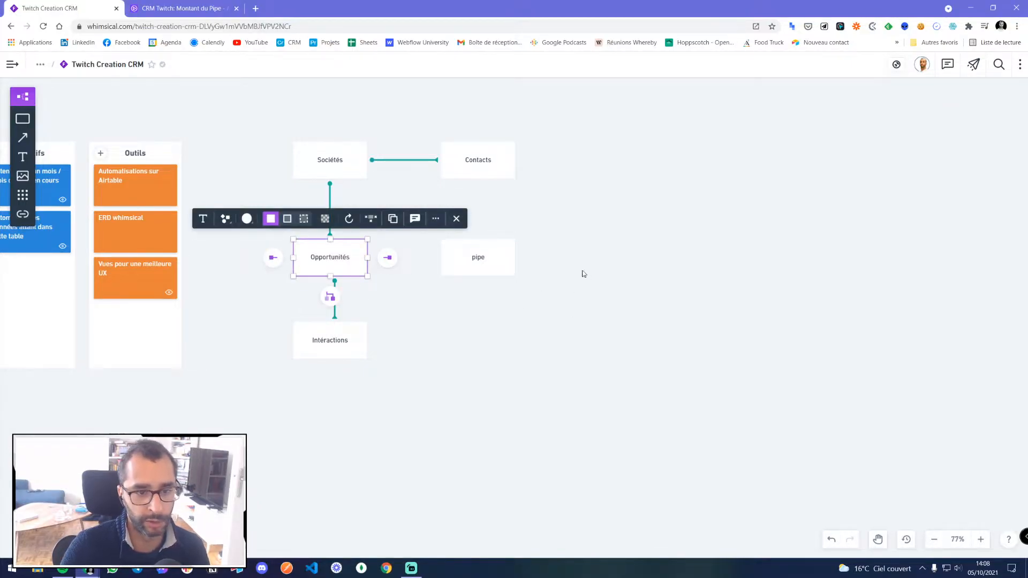
pyautogui.click(157, 8)
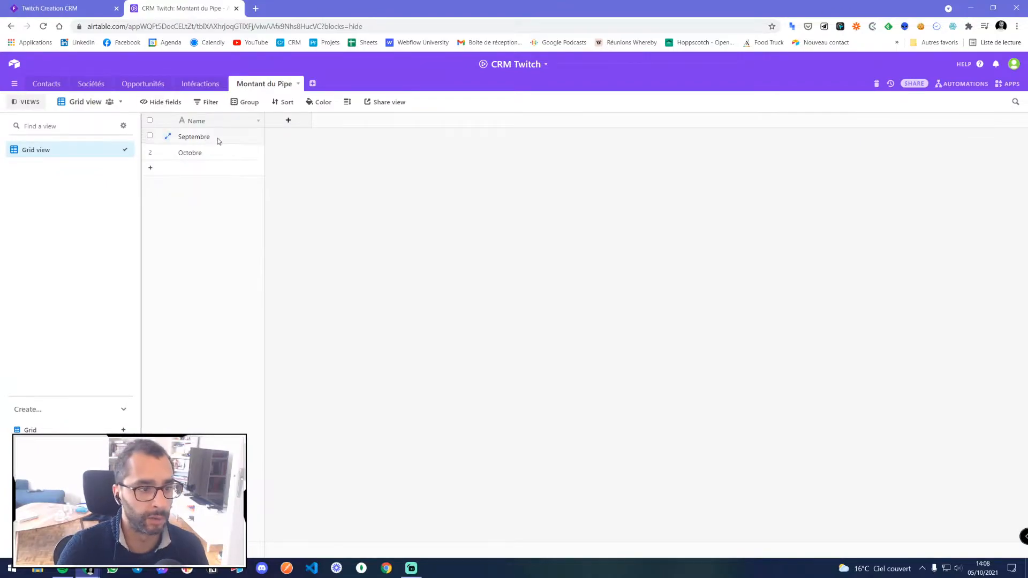
pyautogui.click(96, 8)
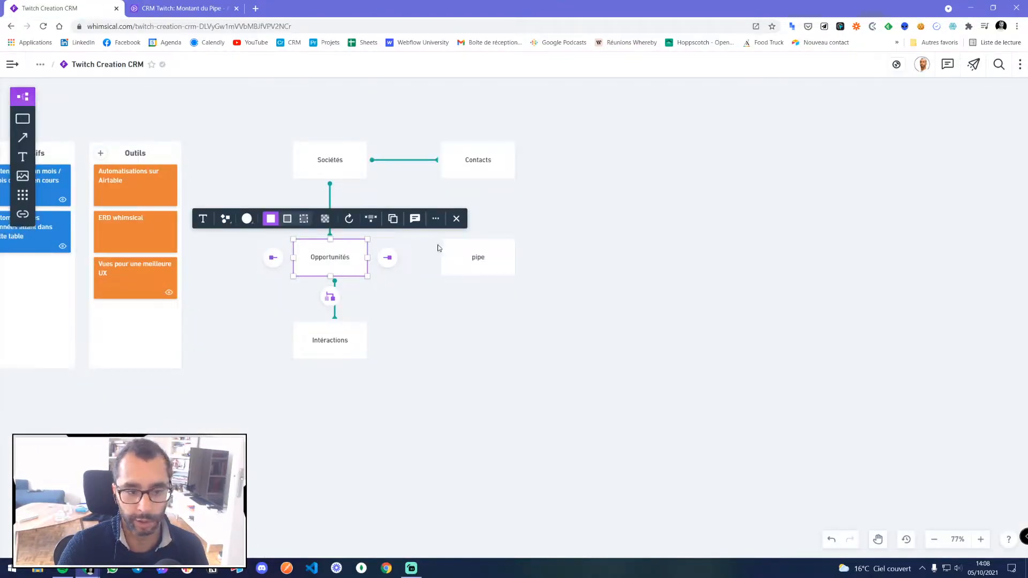
pyautogui.click(475, 269)
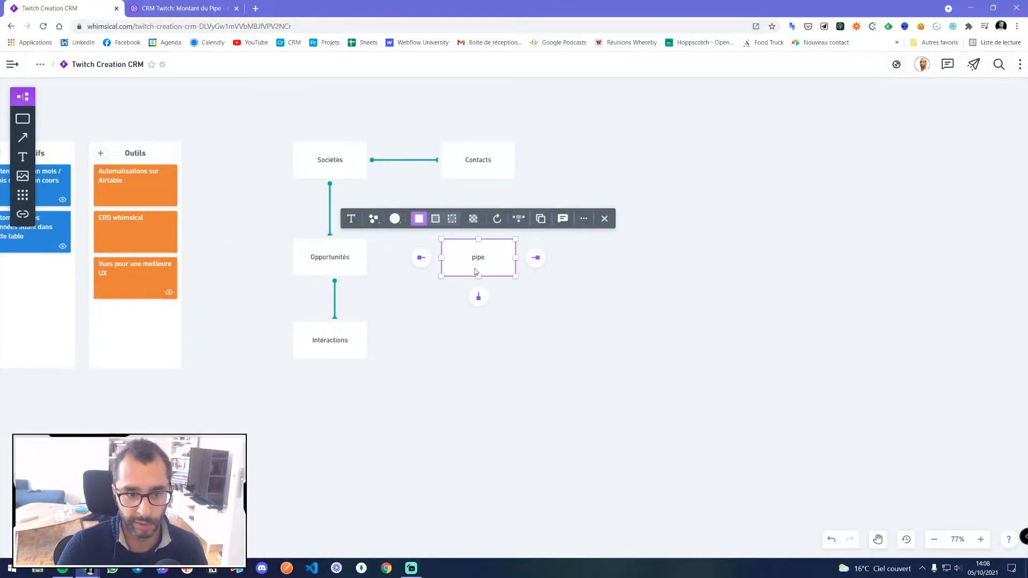
pyautogui.click(421, 257)
pyautogui.scroll(2, 415, 291)
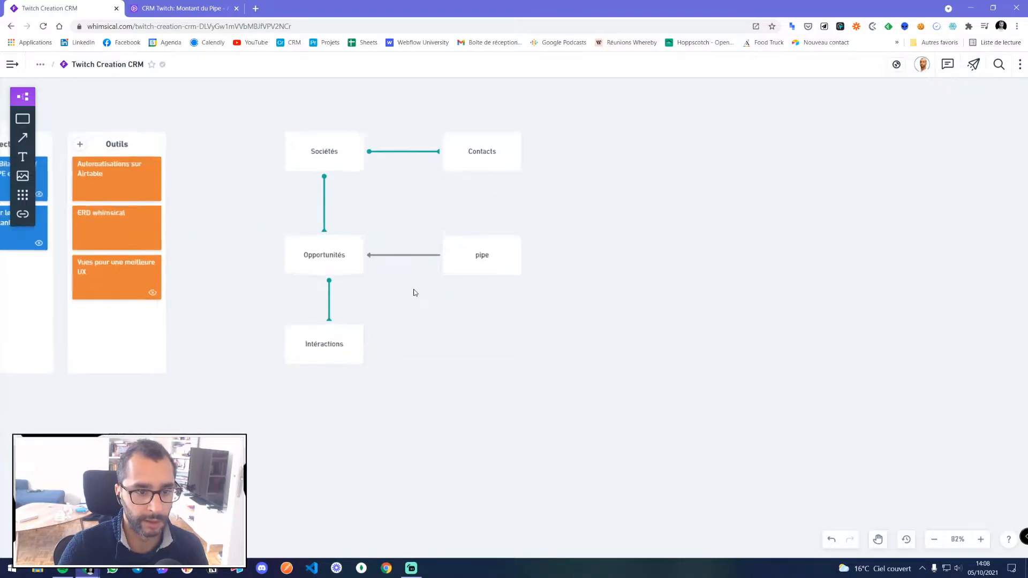
# - Try a circle endpoint on the Opportunités end of the connector to pipe
pyautogui.click(394, 249)
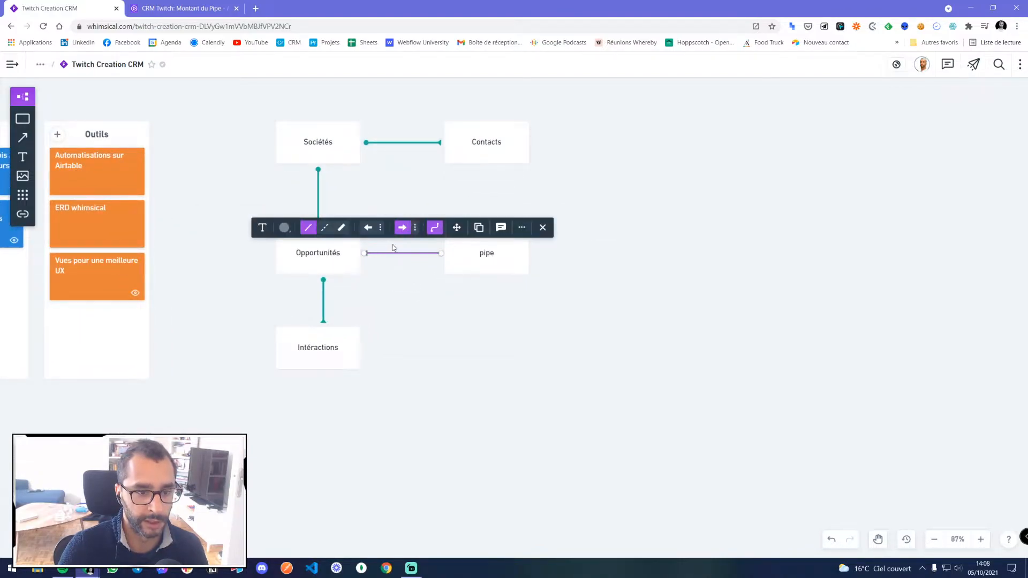
pyautogui.click(415, 227)
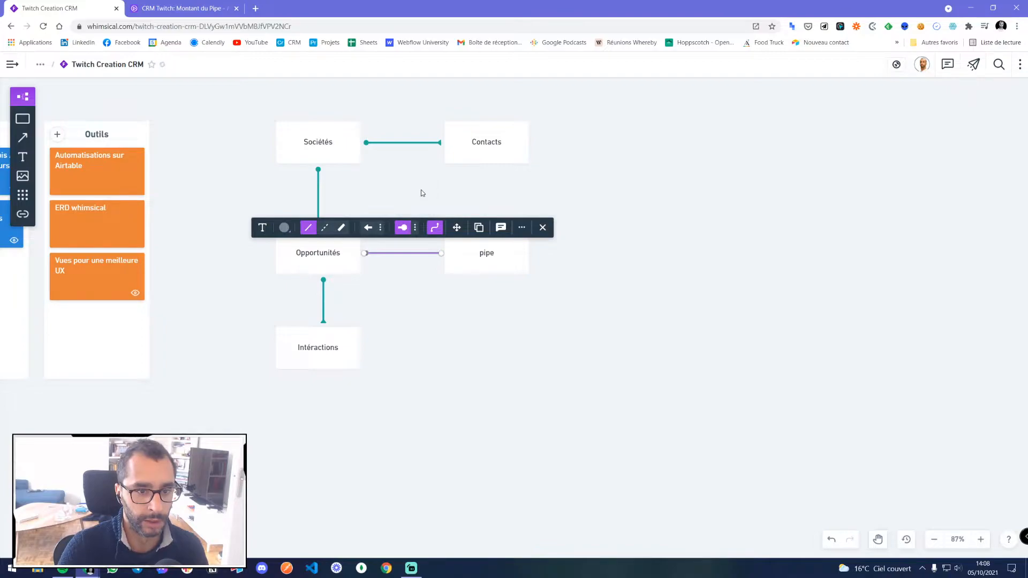
pyautogui.click(420, 193)
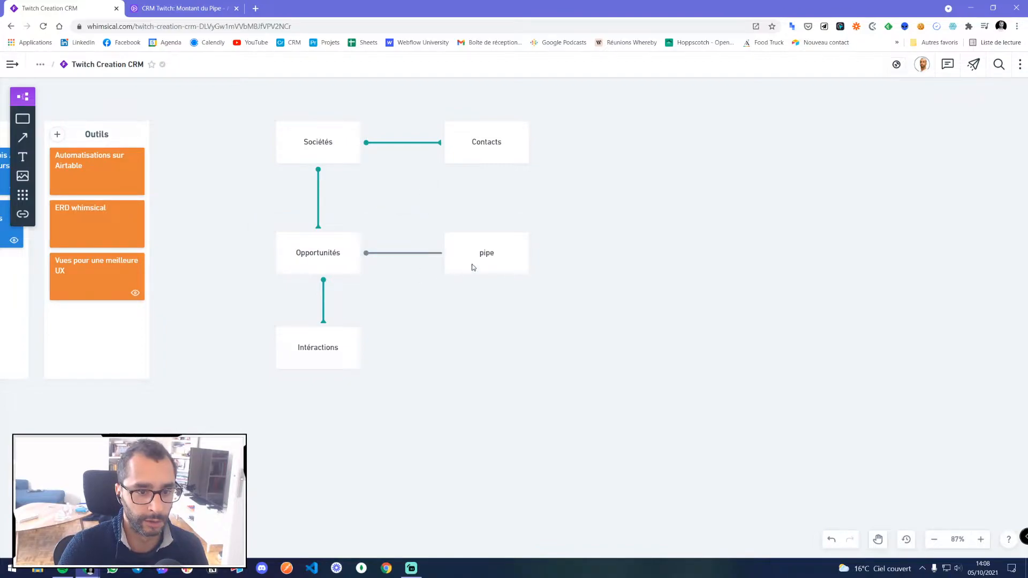
pyautogui.click(345, 255)
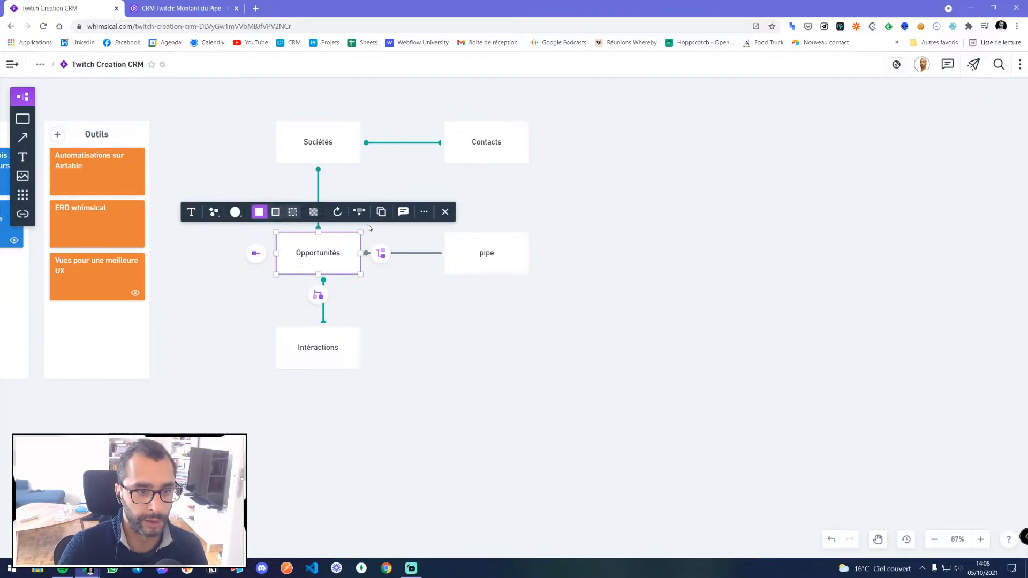
pyautogui.click(481, 260)
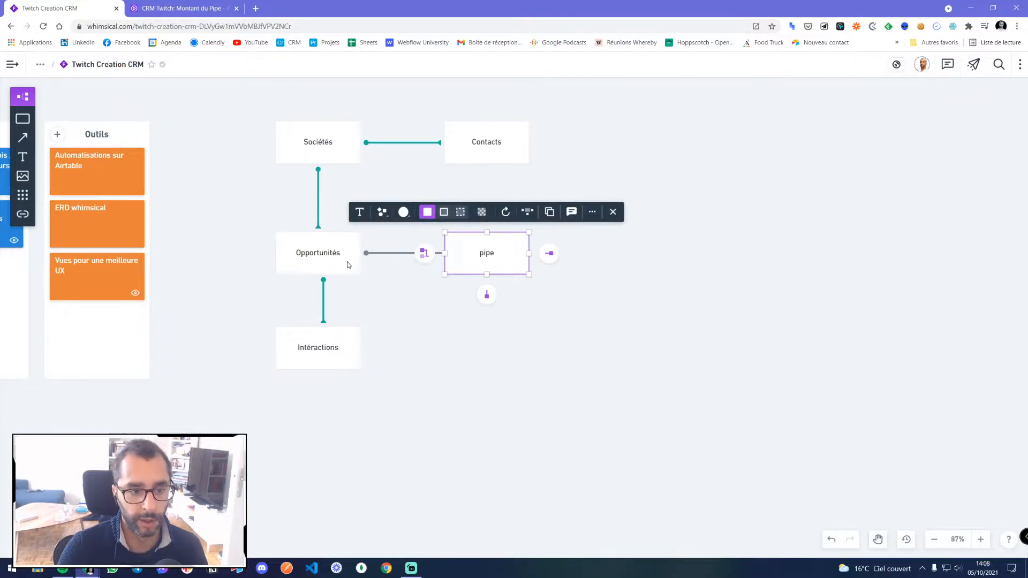
# - Set the connector's Opportunités end to the triangle marker used on the other links
pyautogui.click(379, 251)
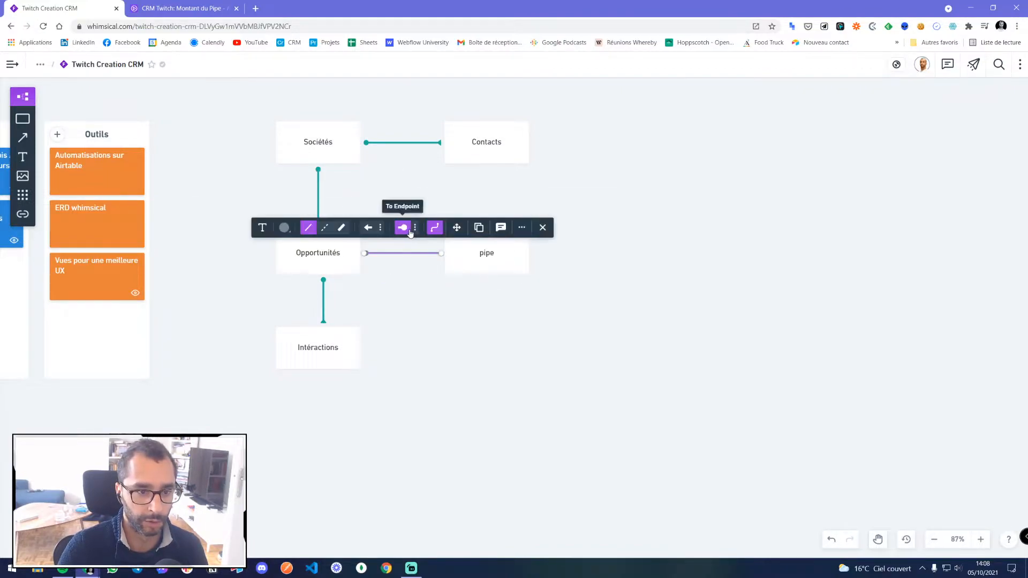
pyautogui.click(415, 228)
pyautogui.click(423, 204)
pyautogui.click(418, 290)
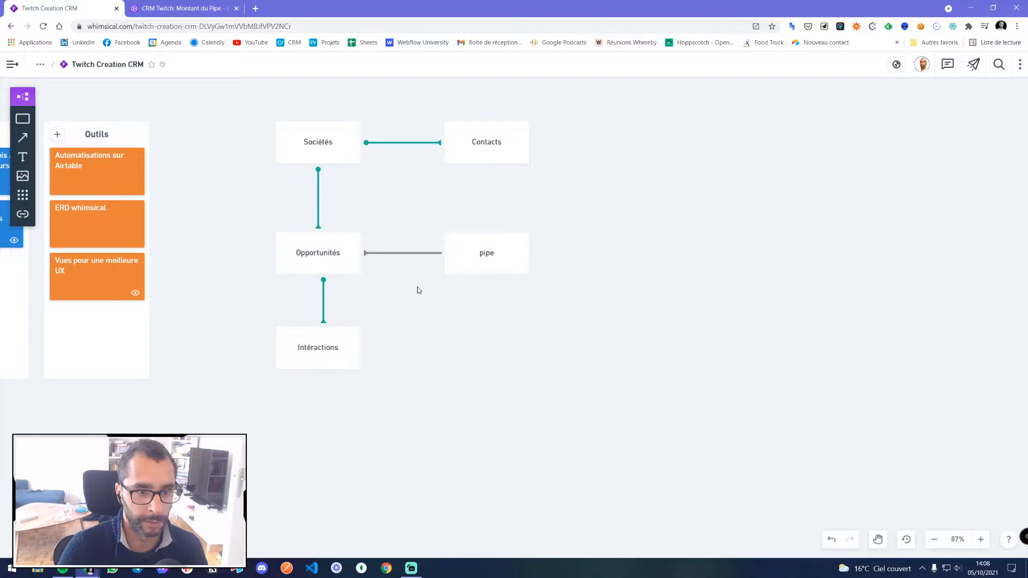
# - Colour the connector between pipe and Opportunités teal like the other links
pyautogui.click(426, 253)
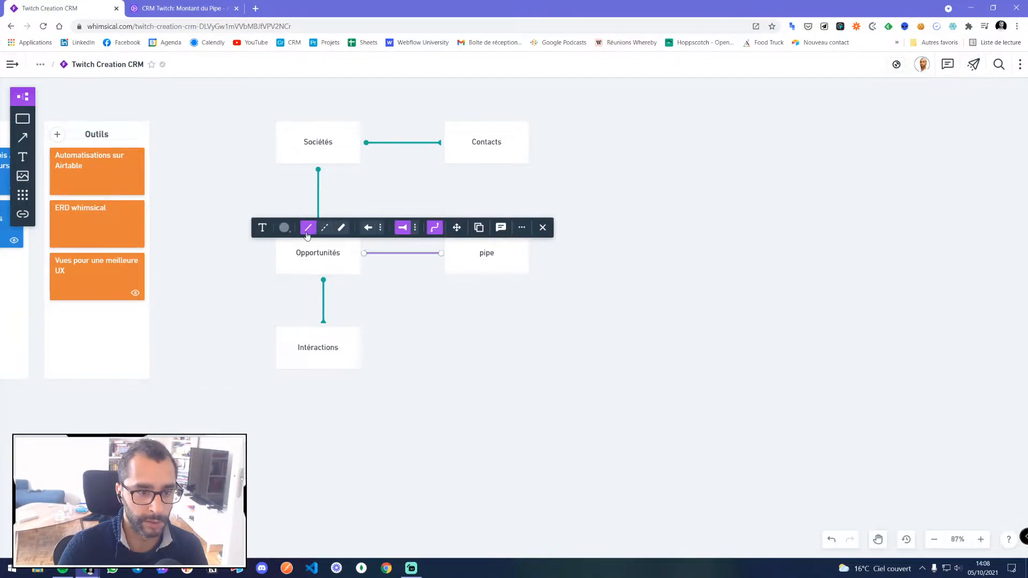
pyautogui.click(285, 229)
pyautogui.click(263, 189)
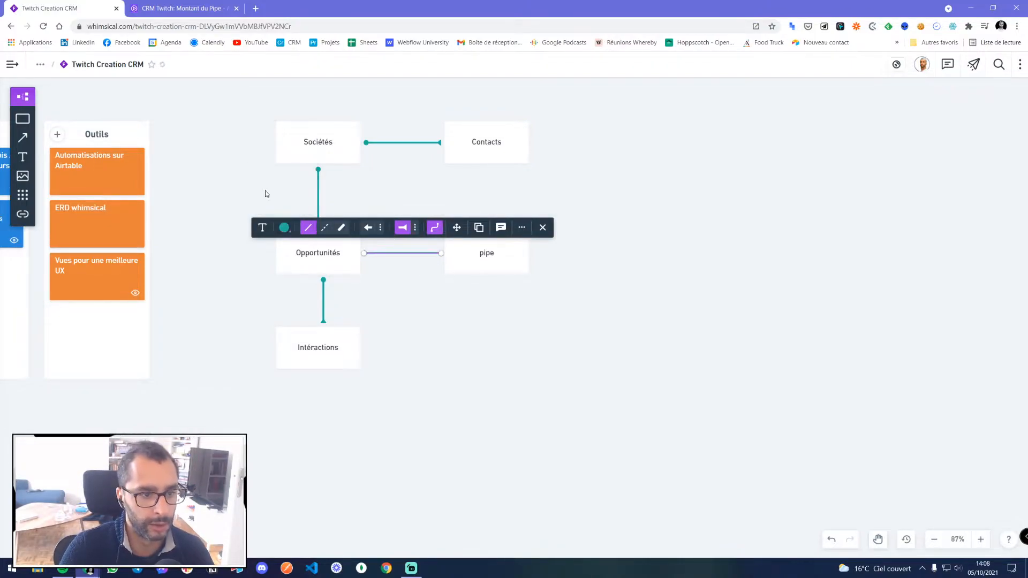
pyautogui.click(284, 227)
pyautogui.click(276, 189)
pyautogui.click(280, 226)
pyautogui.click(263, 189)
pyautogui.click(413, 203)
# - Set the connector's endpoint on the pipe side to a circle
pyautogui.click(411, 253)
pyautogui.click(380, 229)
pyautogui.click(389, 190)
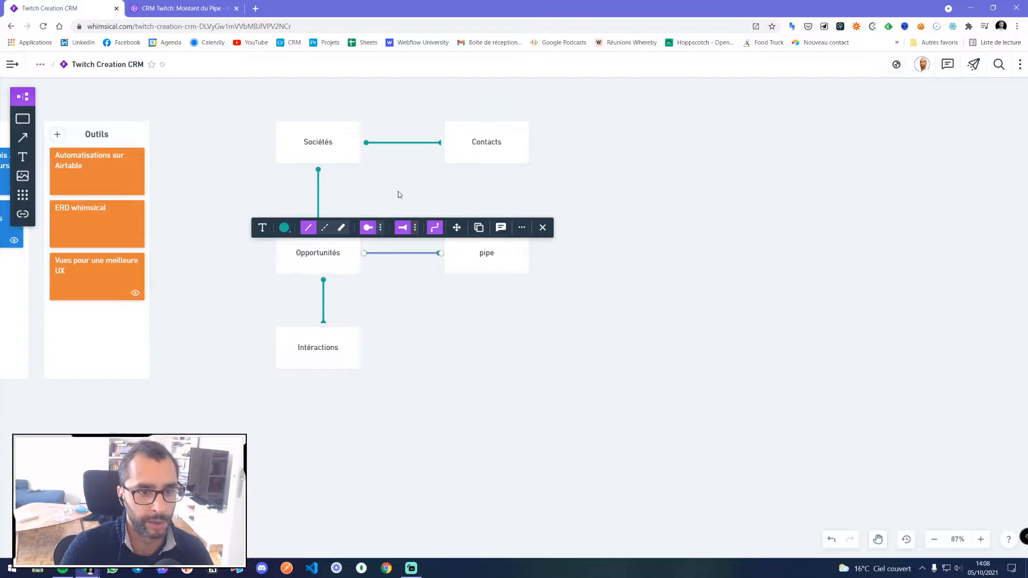
pyautogui.click(397, 196)
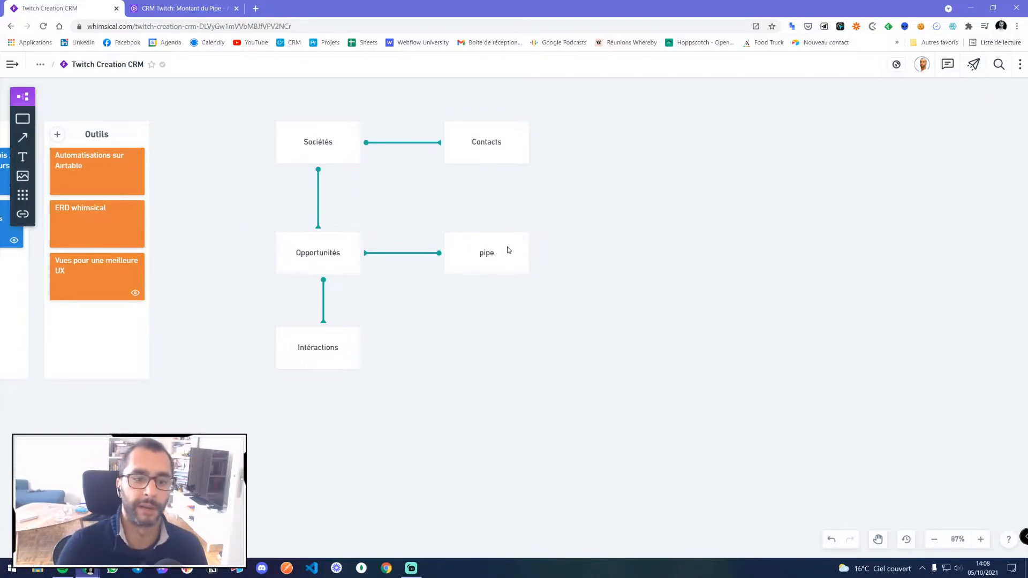
pyautogui.click(488, 254)
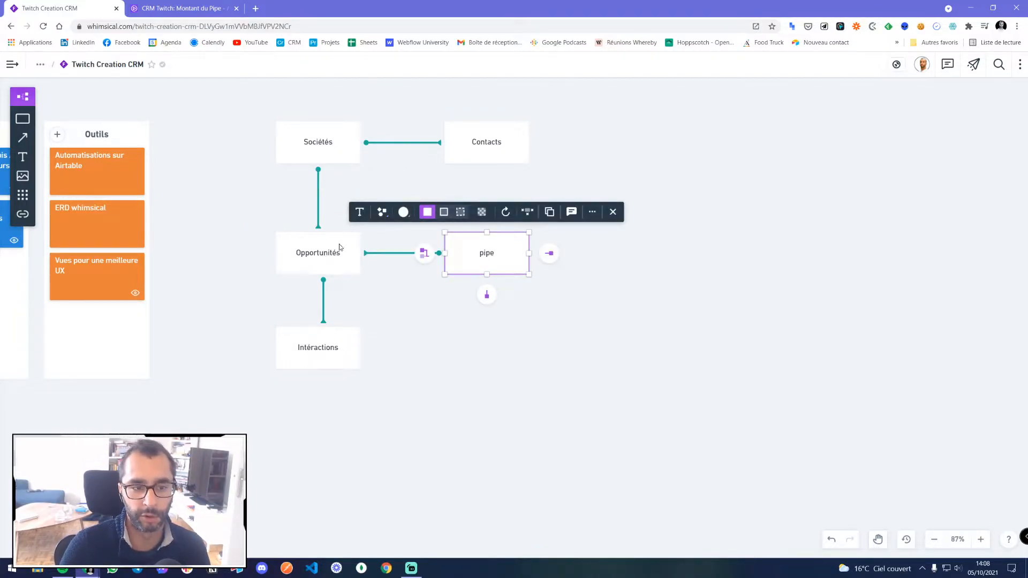
pyautogui.click(426, 258)
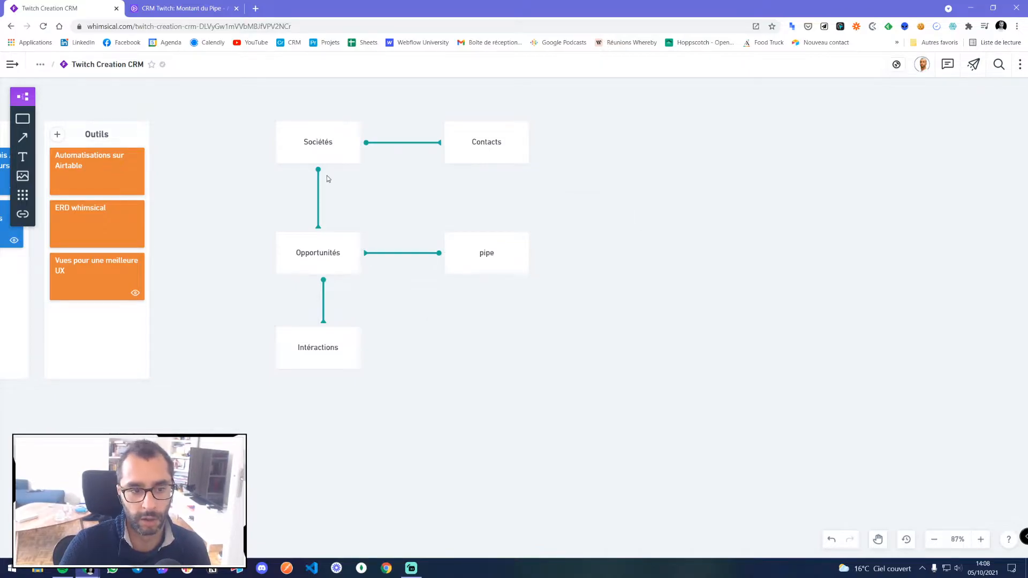
pyautogui.click(147, 6)
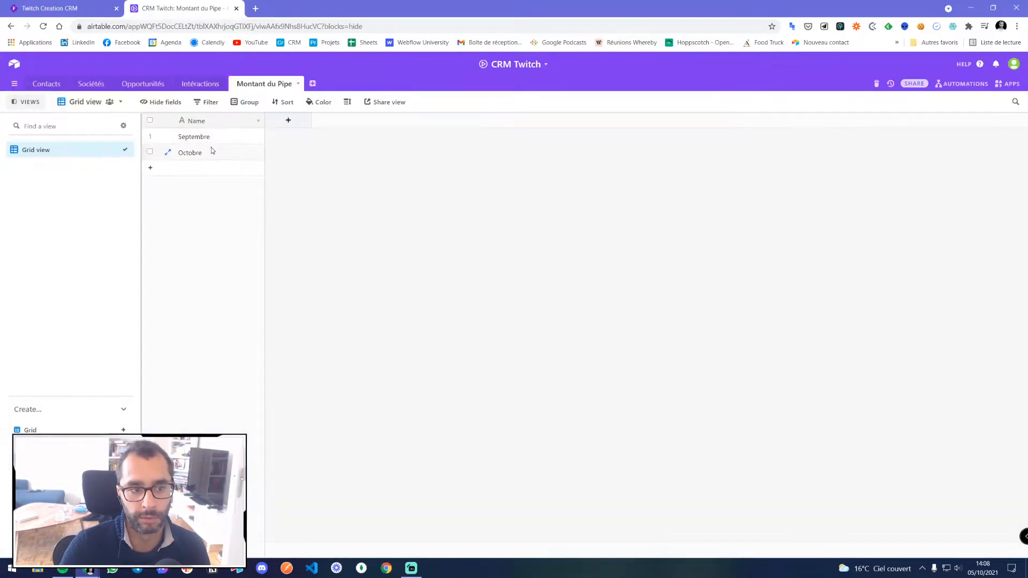
pyautogui.click(56, 5)
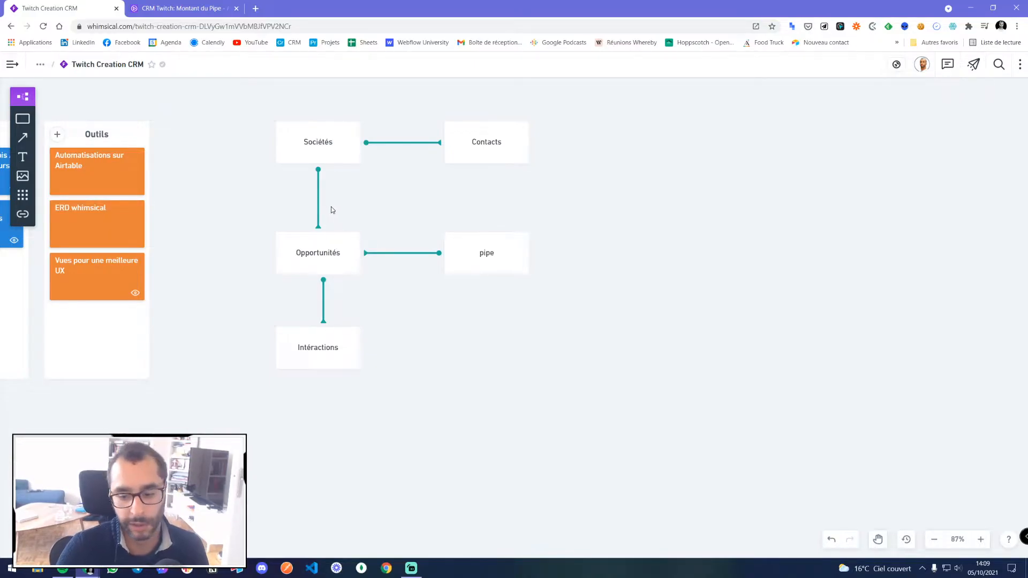
pyautogui.click(177, 10)
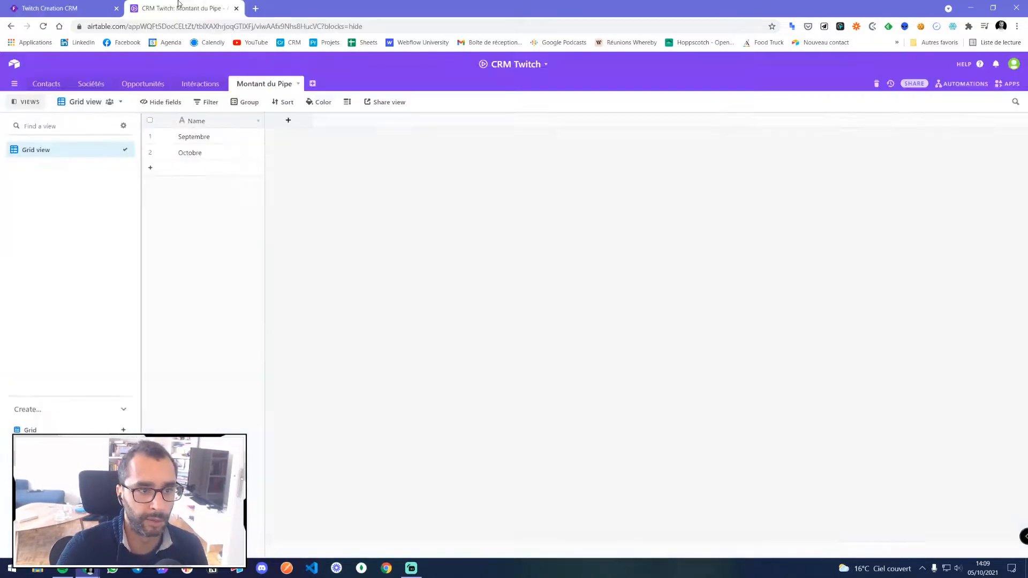
pyautogui.click(64, 7)
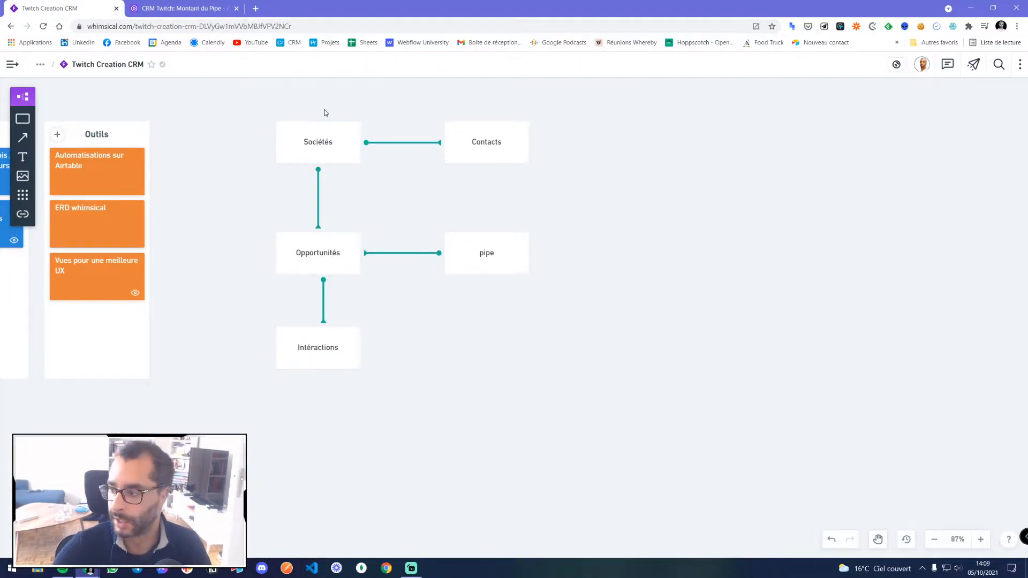
# - Switch to Airtable and add an "Opportunités" field to Montant du Pipe linking to multiple Opportunités records, without any lookup fields
pyautogui.click(159, 8)
pyautogui.click(288, 120)
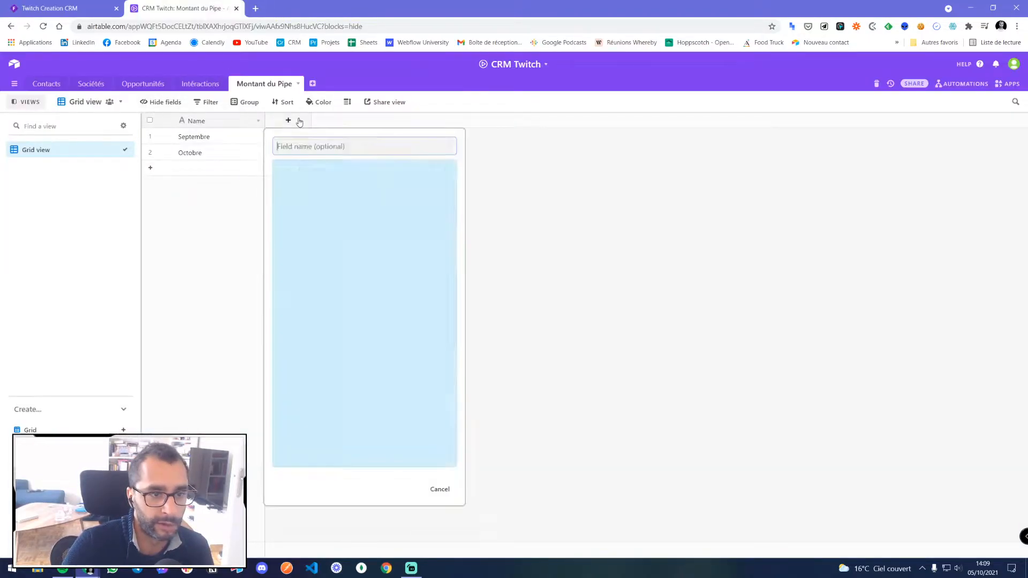
pyautogui.click(333, 192)
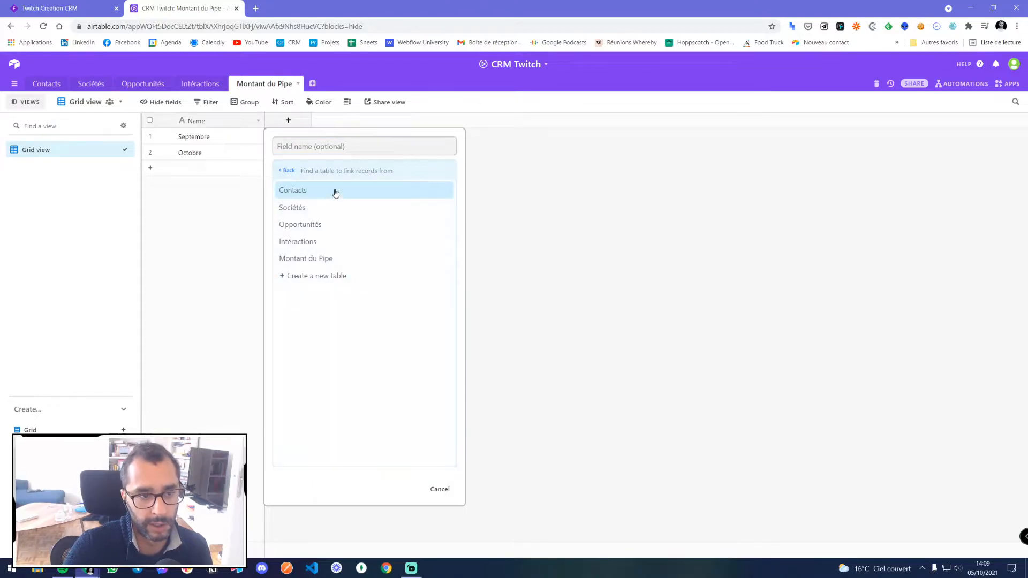
pyautogui.click(299, 224)
pyautogui.click(310, 153)
pyautogui.write('Opportunités')
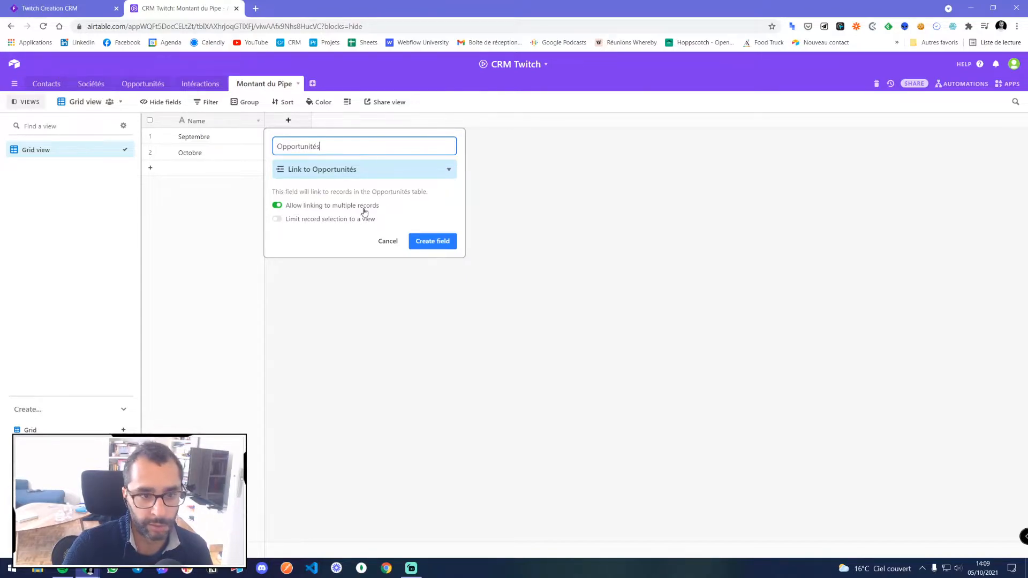
pyautogui.click(429, 241)
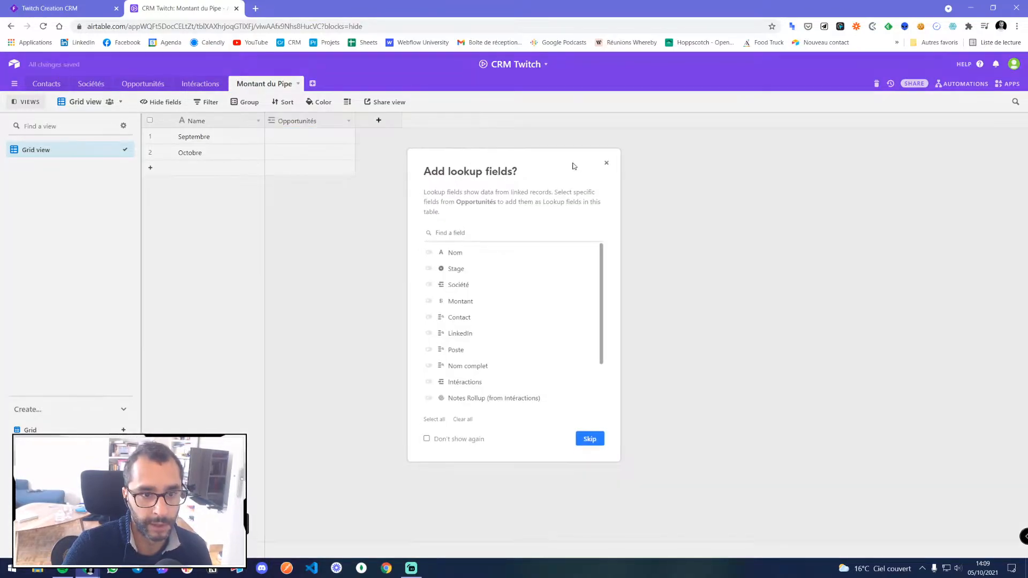
pyautogui.click(606, 162)
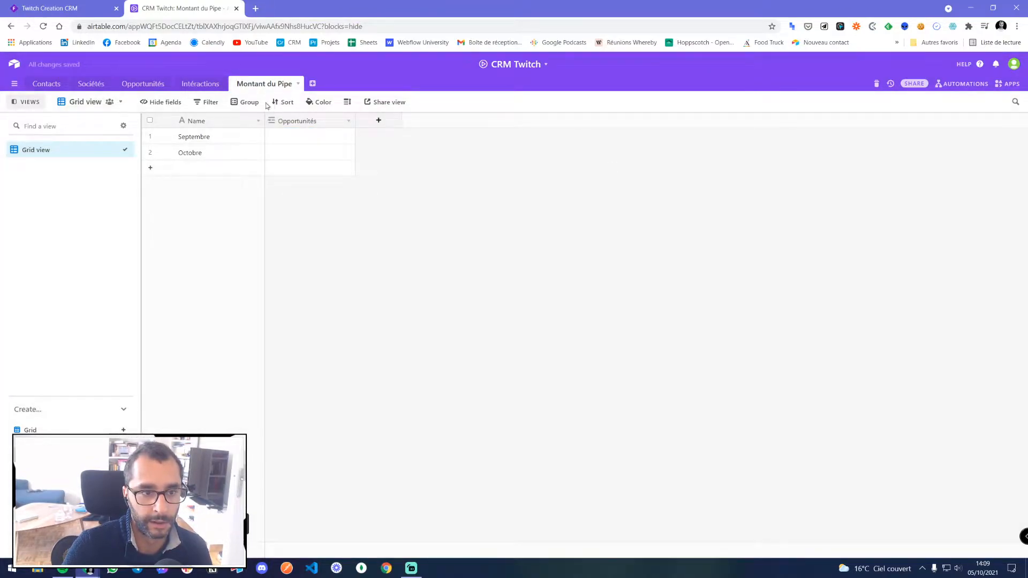
# - Unhide the Montant du Pipe link field in the Opportunités table's Grid view
pyautogui.click(142, 84)
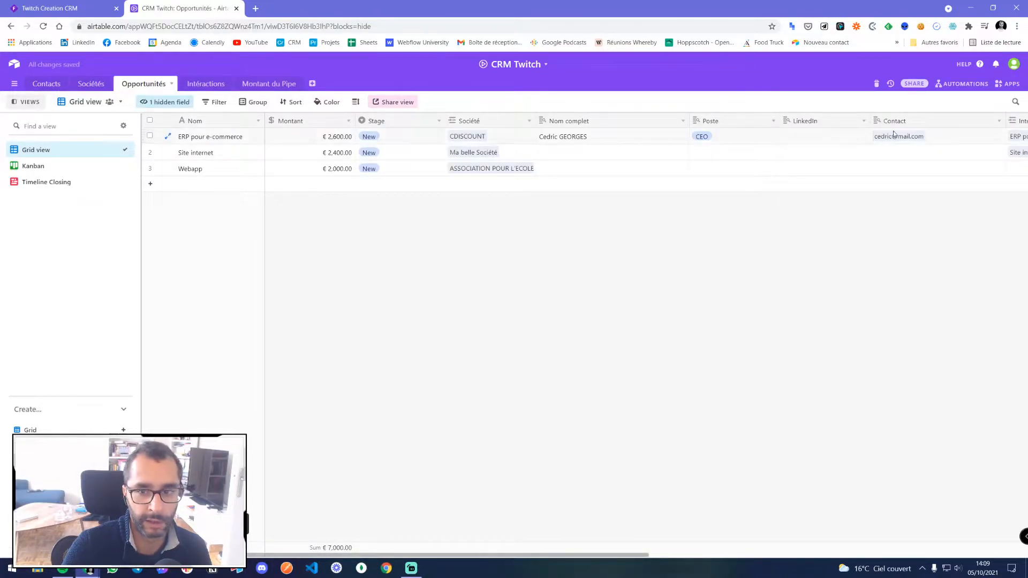
pyautogui.moveTo(543, 555); pyautogui.dragTo(973, 156)
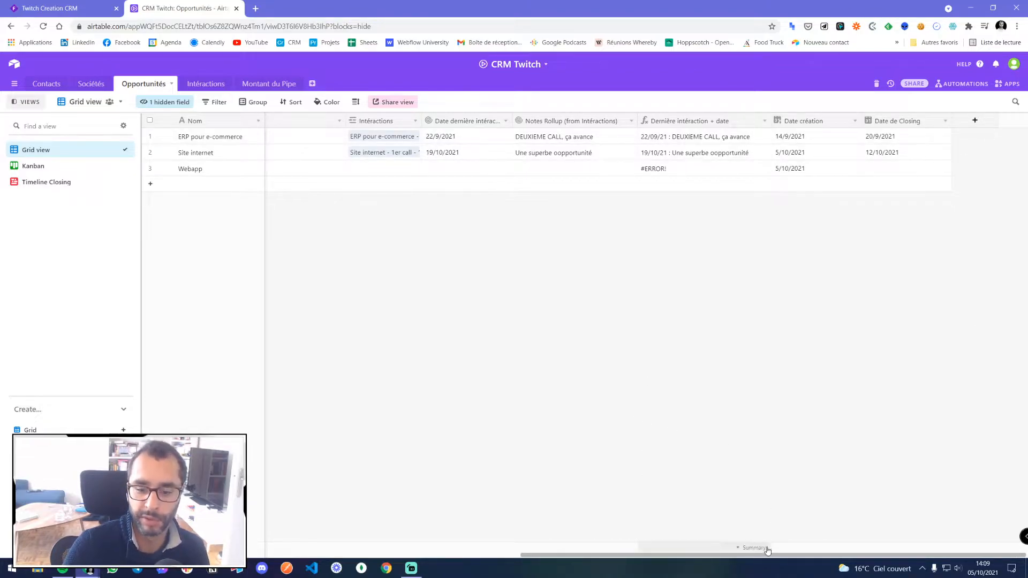
pyautogui.moveTo(768, 555); pyautogui.dragTo(418, 548)
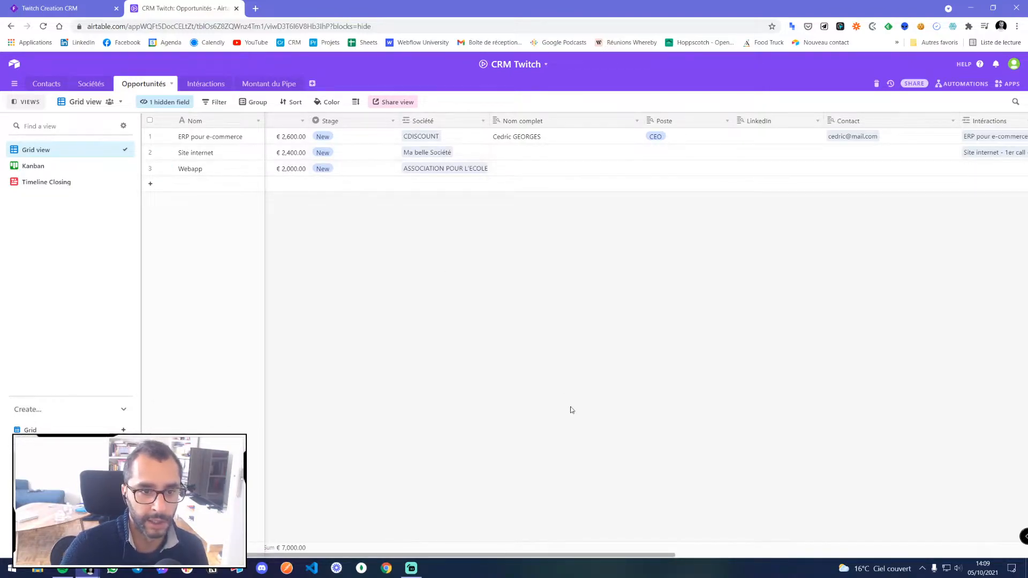
pyautogui.click(162, 103)
pyautogui.click(188, 346)
pyautogui.click(443, 461)
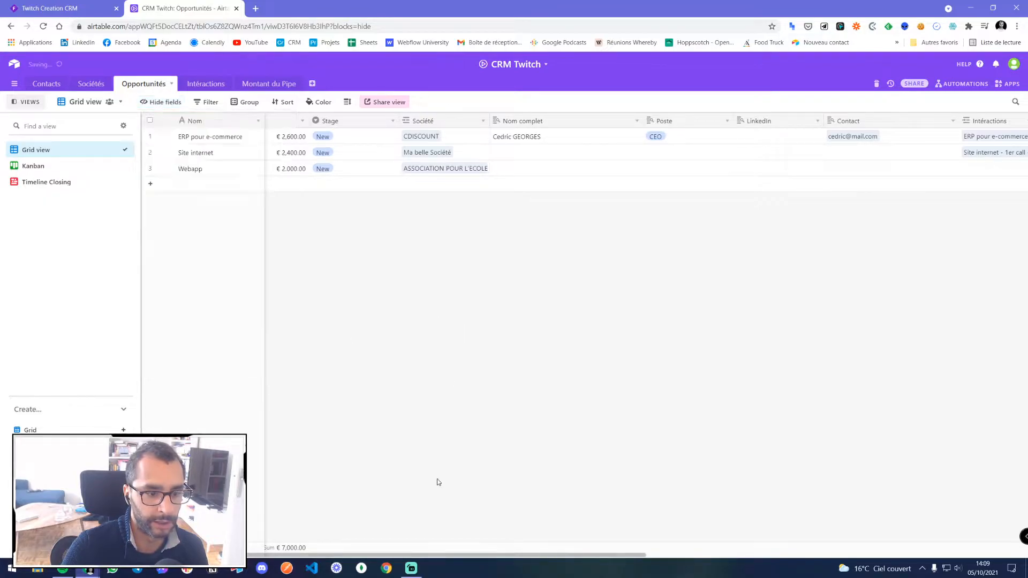
# - Restrict the Montant du Pipe link field in Opportunités to a single linked record
pyautogui.moveTo(332, 557); pyautogui.dragTo(803, 557)
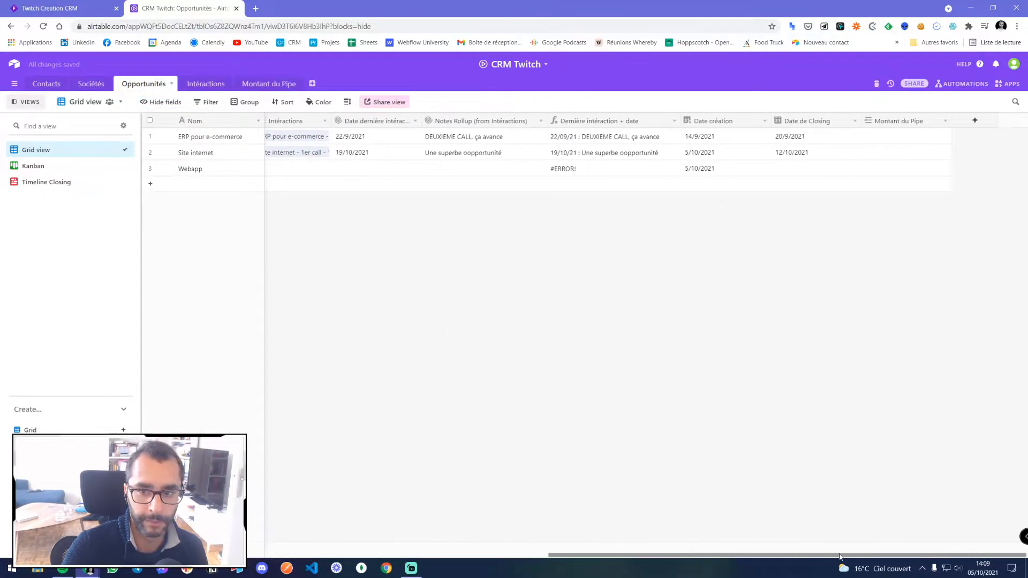
pyautogui.click(906, 122)
pyautogui.doubleClick(906, 122)
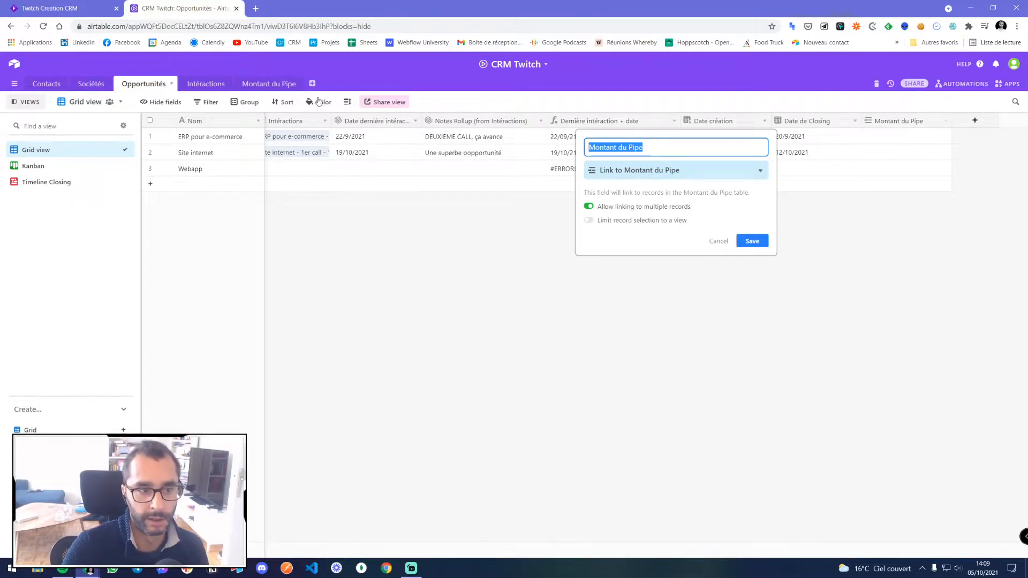
pyautogui.click(642, 207)
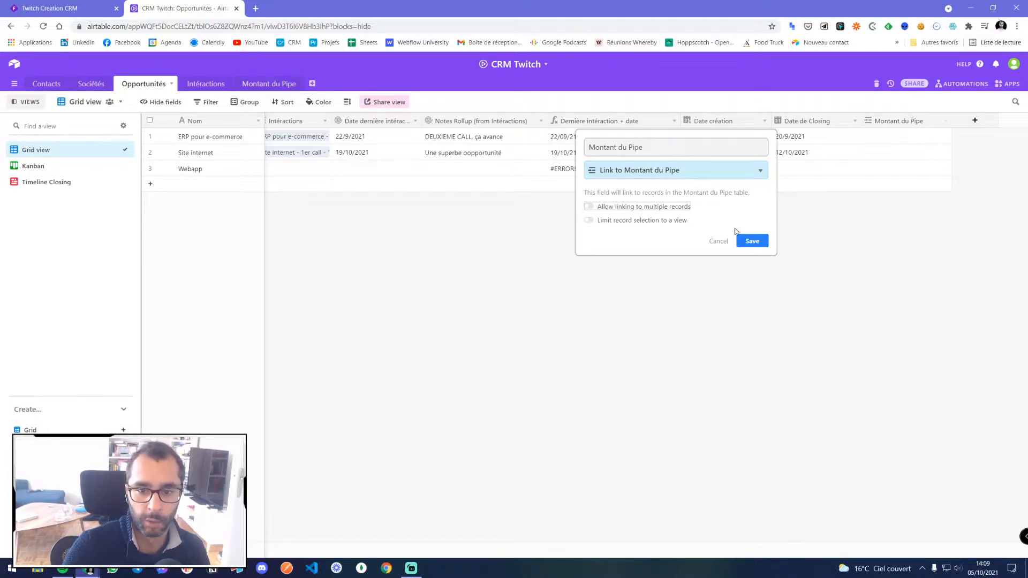
pyautogui.click(751, 241)
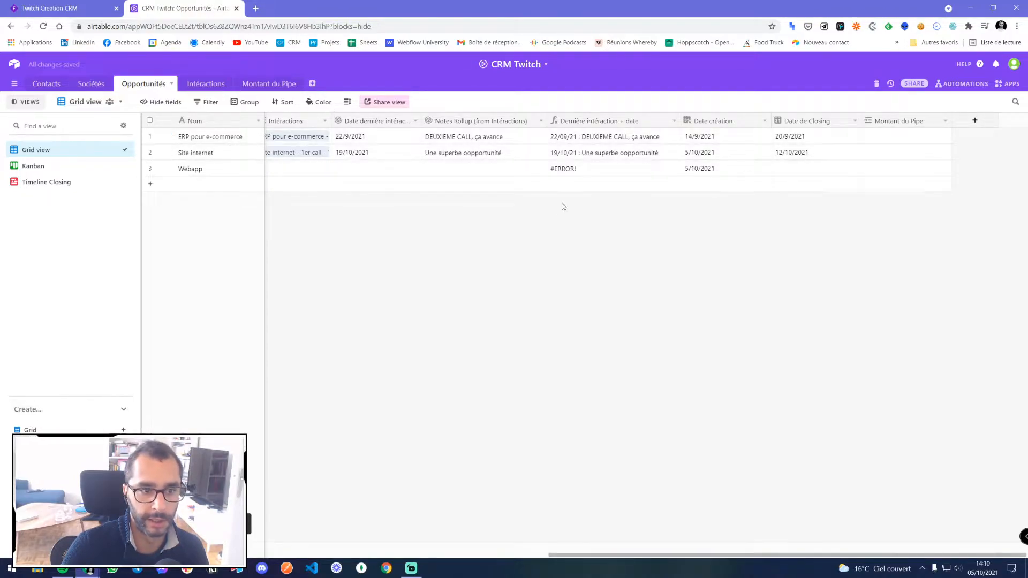
# - Link the ERP pour e-commerce opportunity to Septembre in its Montant du Pipe field
pyautogui.moveTo(714, 555); pyautogui.dragTo(736, 500)
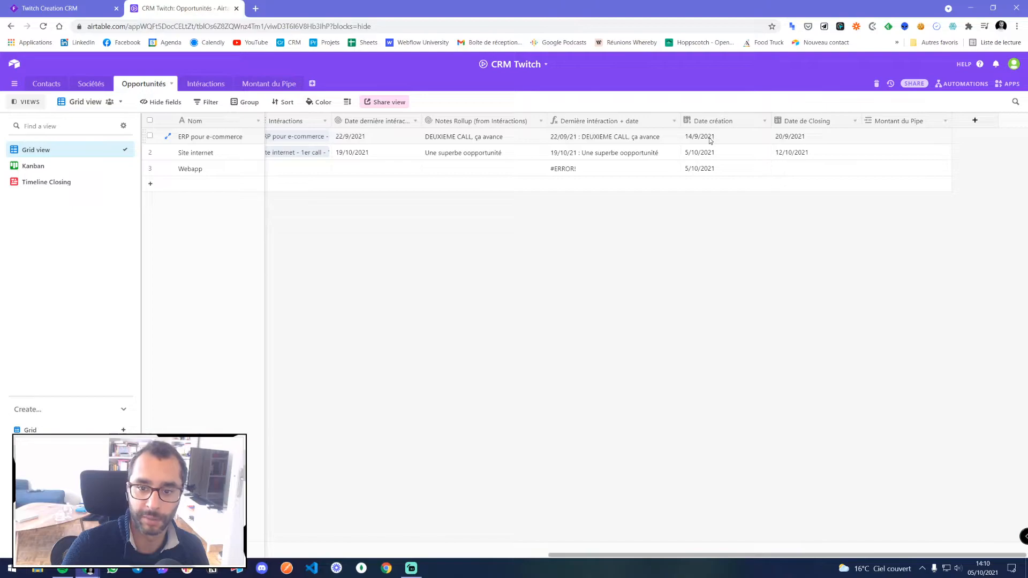
pyautogui.click(878, 138)
pyautogui.click(869, 138)
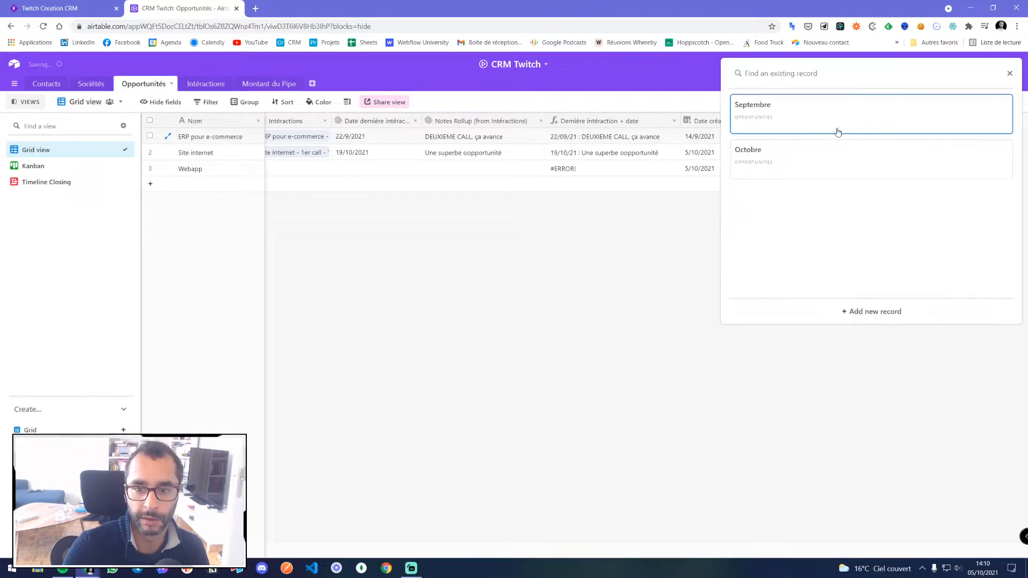
pyautogui.click(840, 134)
# - Link both the Site internet and Webapp opportunities to Octobre in the Montant du Pipe field
pyautogui.click(902, 154)
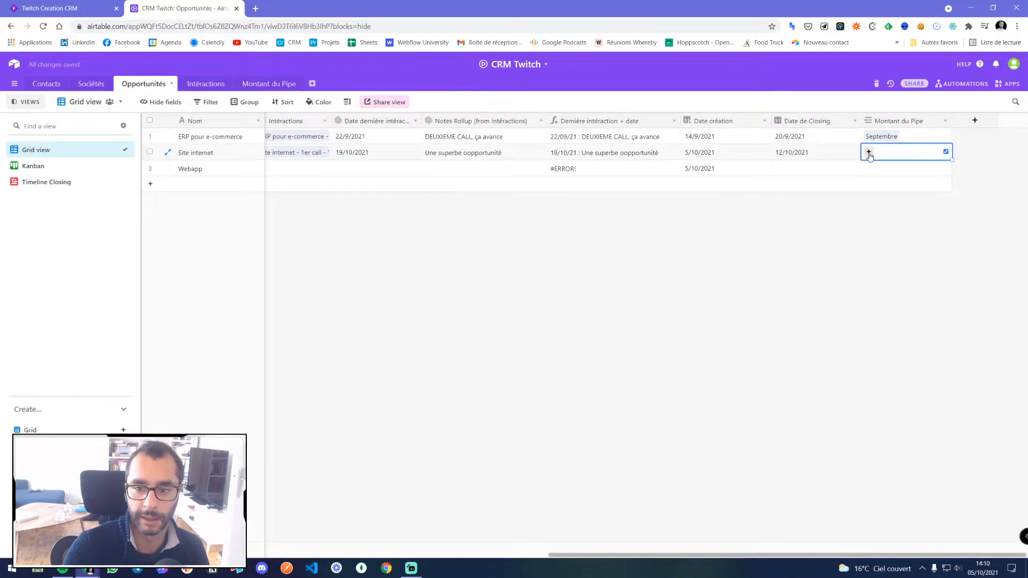
pyautogui.click(868, 156)
pyautogui.click(798, 151)
pyautogui.click(836, 236)
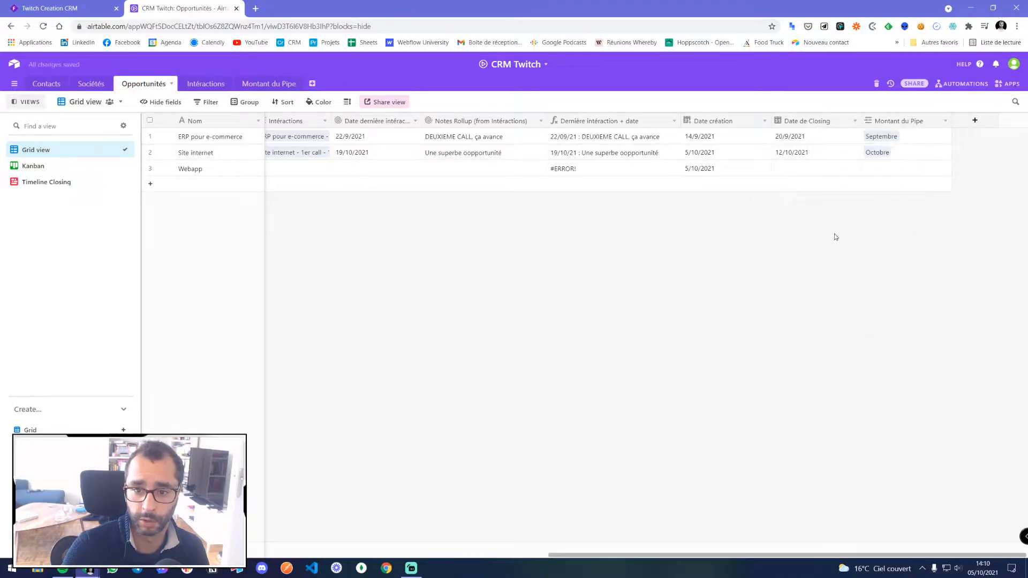
pyautogui.click(876, 171)
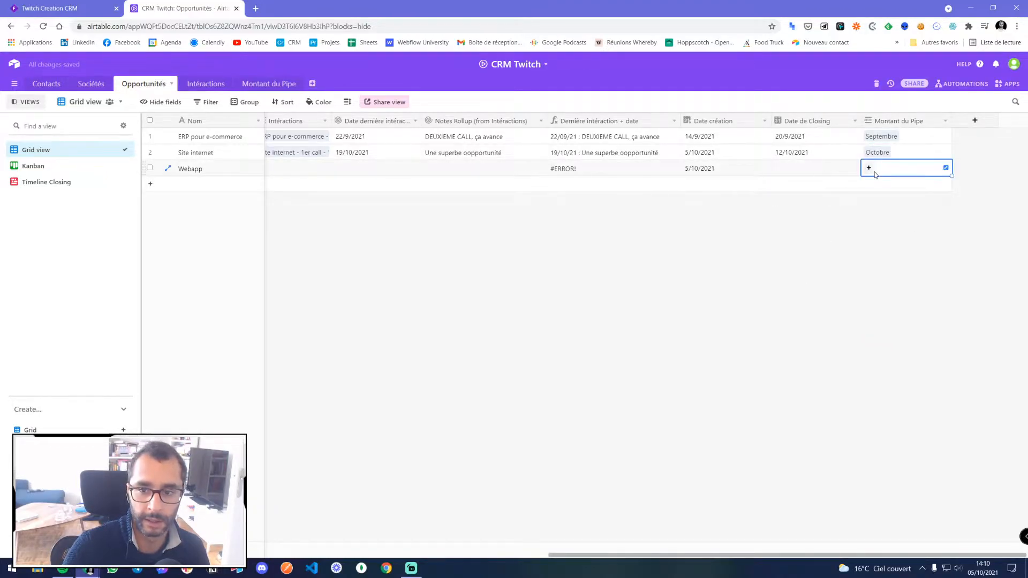
pyautogui.click(868, 168)
pyautogui.click(788, 163)
pyautogui.click(845, 229)
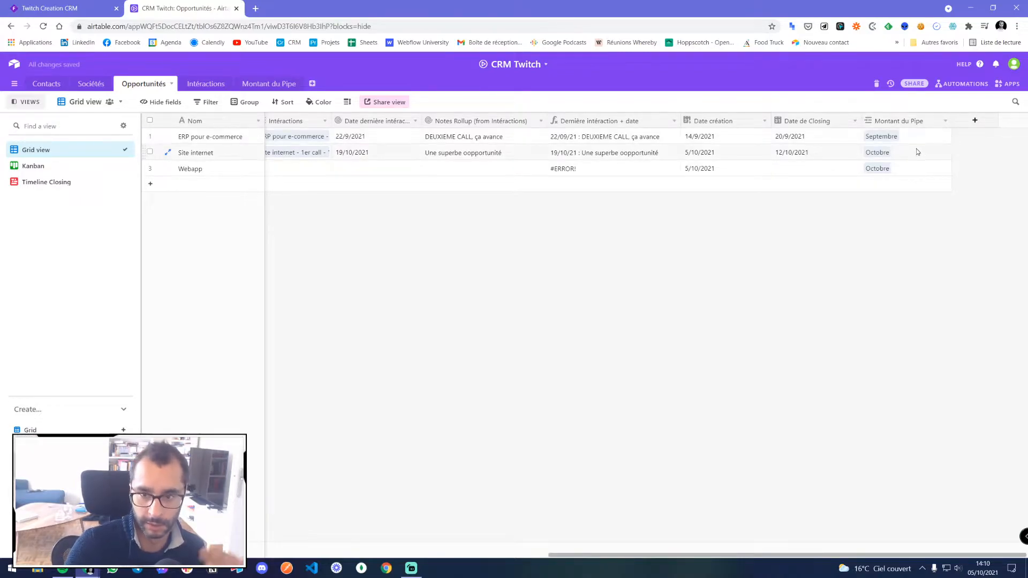
# - Reorder the base's tables so Intéractions comes before Opportunités, with Montant du Pipe directly after Opportunités
pyautogui.click(263, 84)
pyautogui.moveTo(273, 85); pyautogui.dragTo(150, 87)
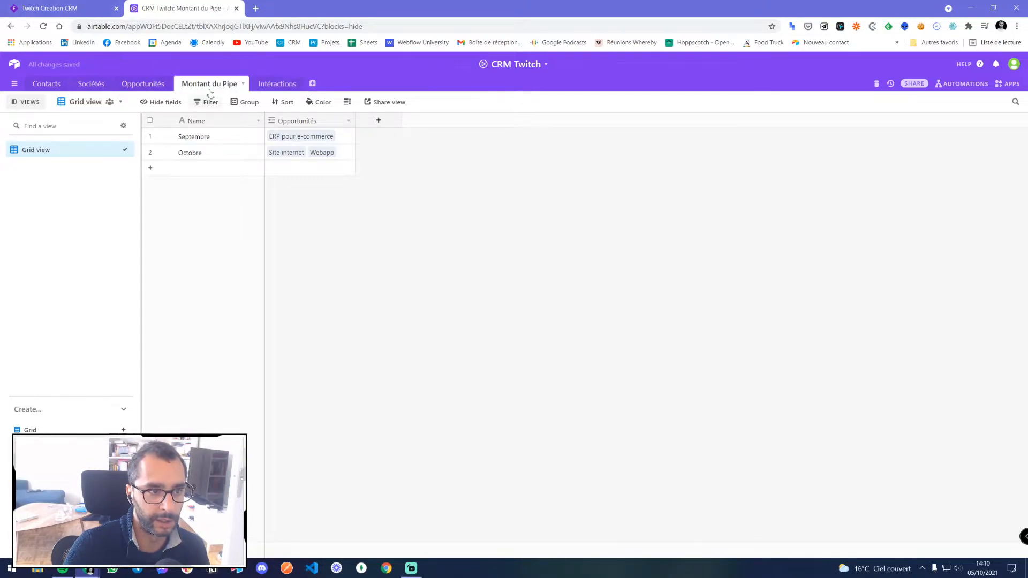
pyautogui.moveTo(283, 85); pyautogui.dragTo(141, 85)
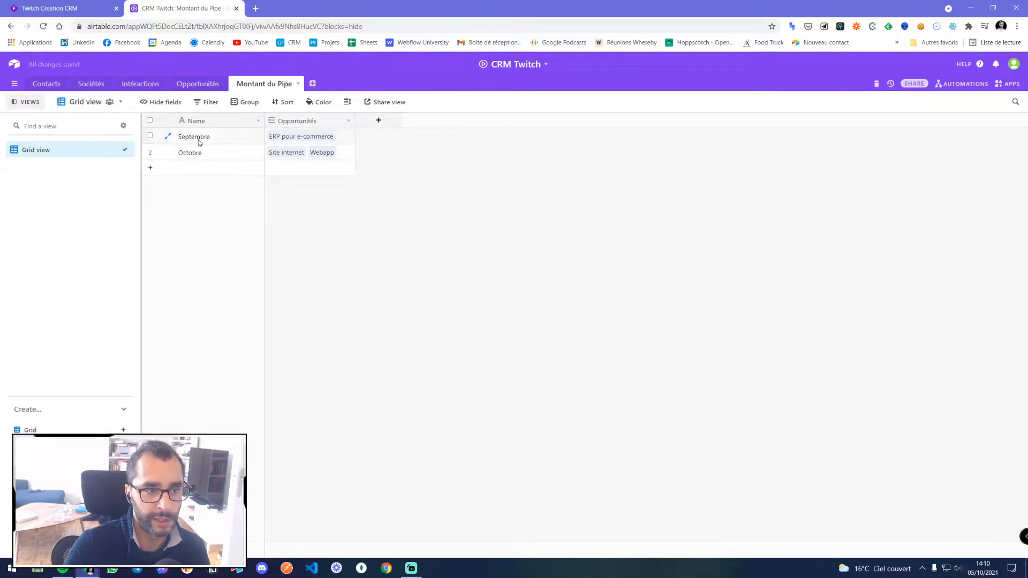
# - Rename the primary field of the Montant du Pipe table to "Mois"
pyautogui.doubleClick(214, 121)
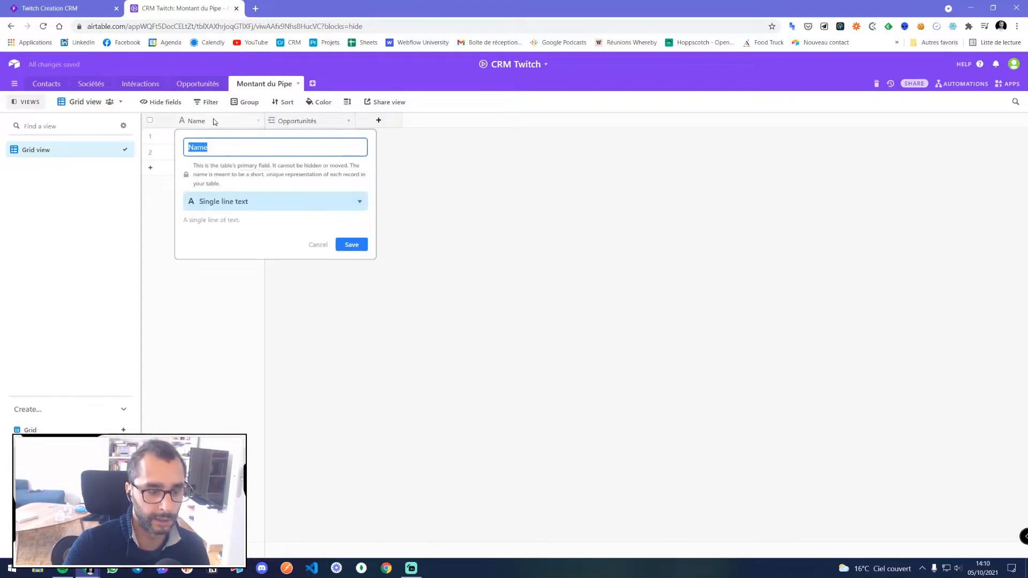
pyautogui.write('Mois')
pyautogui.click(345, 244)
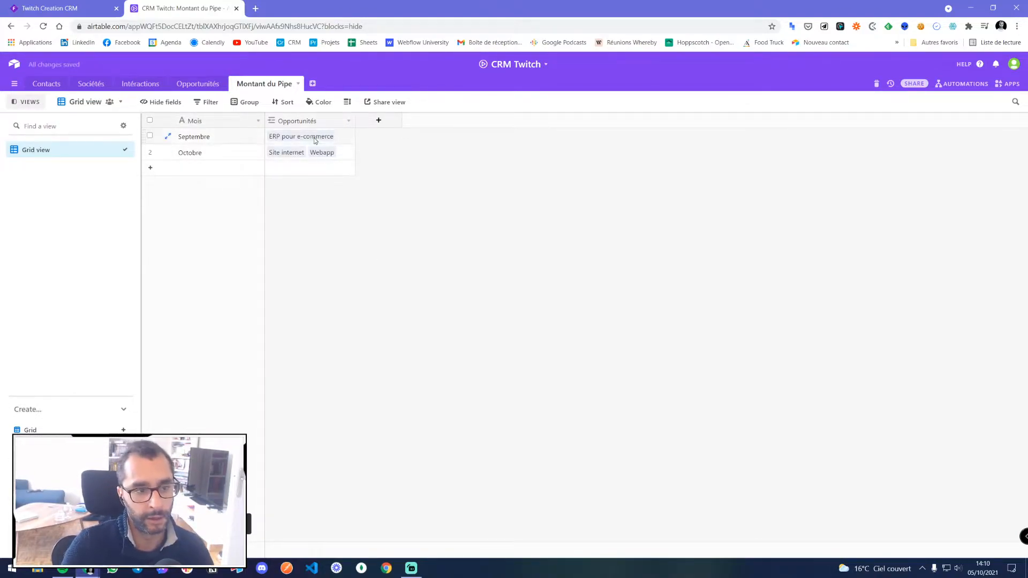
# - Insert a new Rollup field named "Montant Total (ht)" directly after the Opportunités field
pyautogui.click(348, 122)
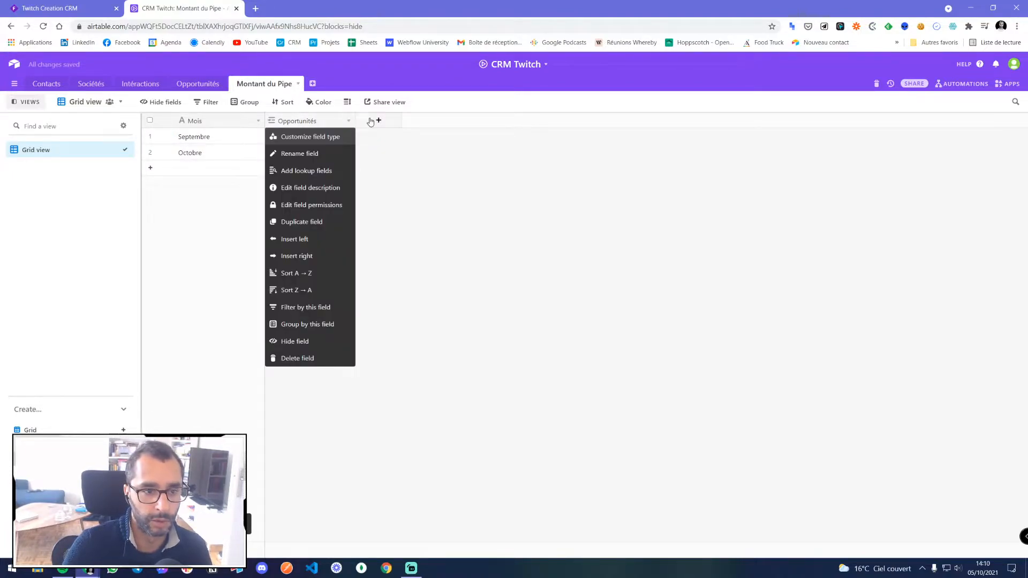
pyautogui.click(299, 256)
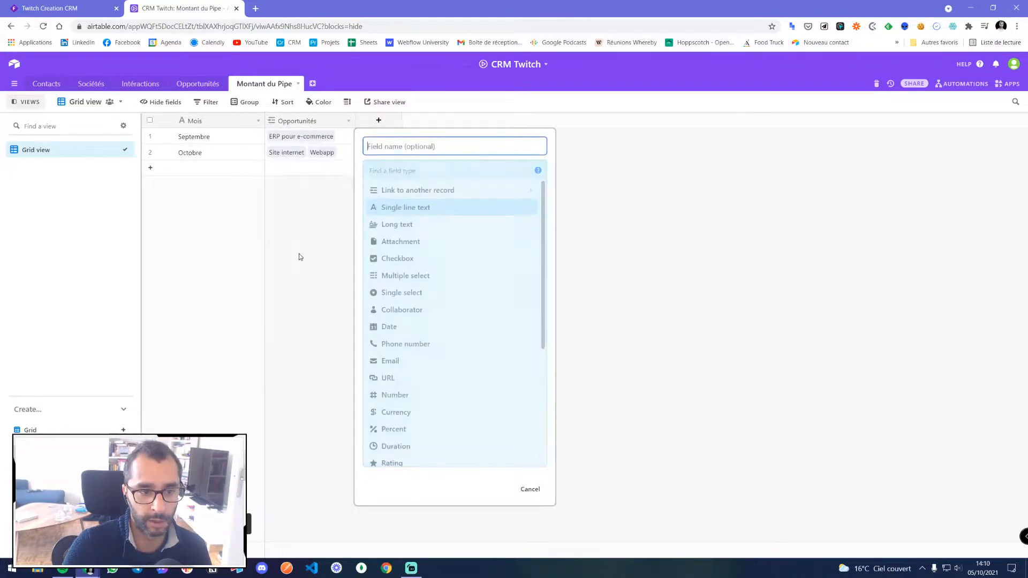
pyautogui.write('rol')
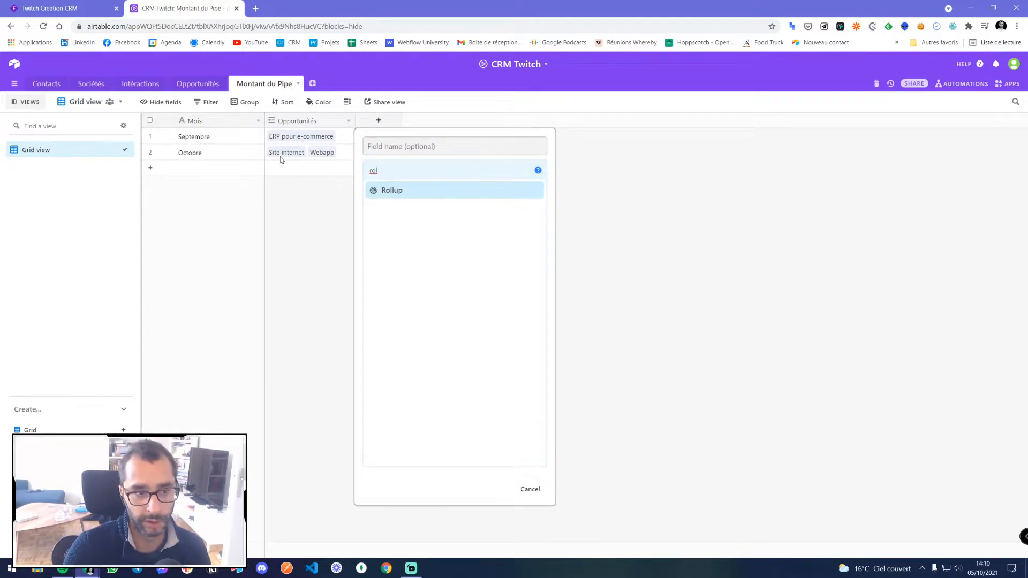
pyautogui.click(396, 189)
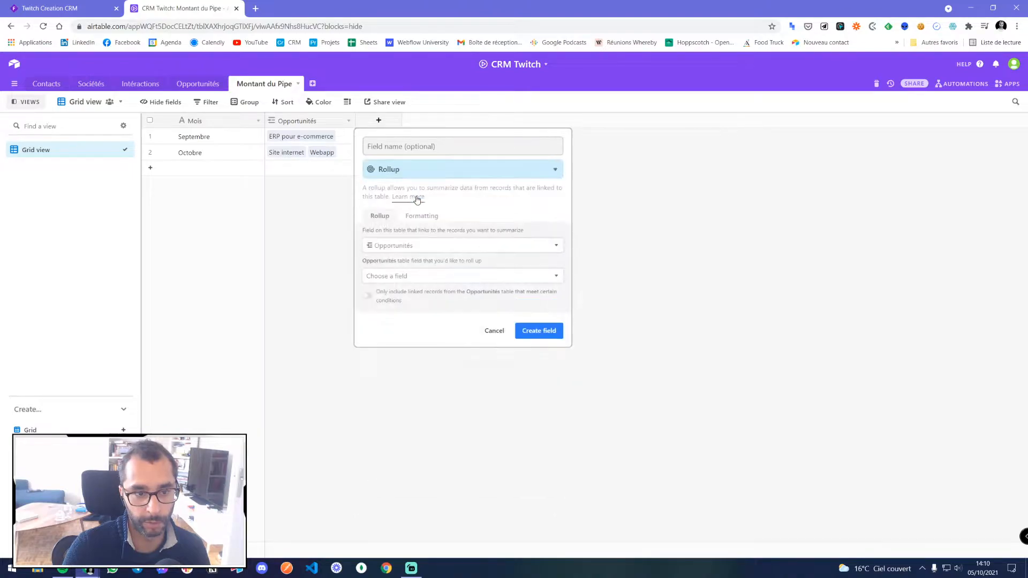
pyautogui.click(395, 146)
pyautogui.write('Montant Total (ht')
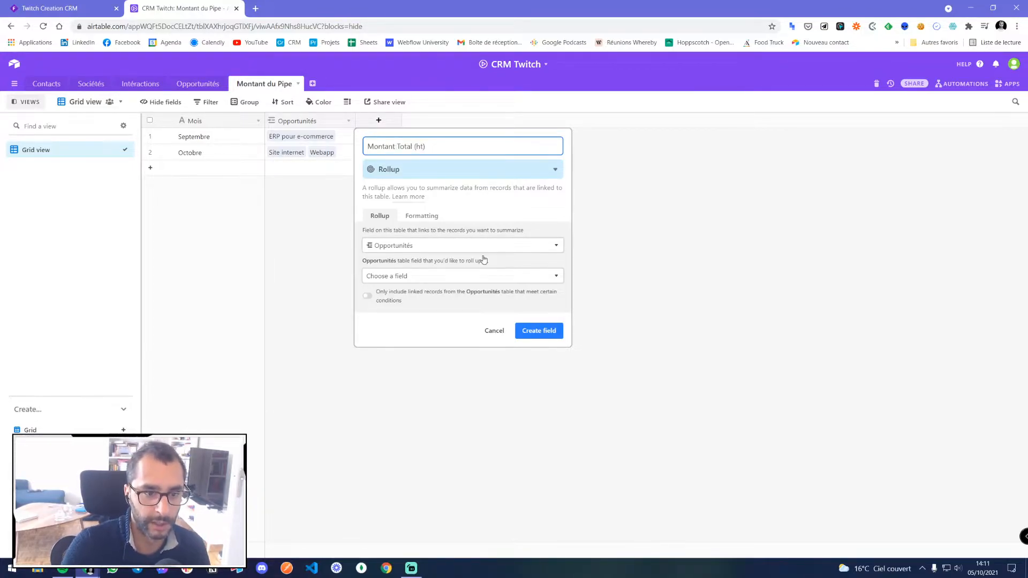
# - Roll up the Montant field of Opportunités with the SUM(values) aggregation and create the field
pyautogui.click(484, 279)
pyautogui.scroll(-5, 423, 321)
pyautogui.scroll(1, 422, 327)
pyautogui.scroll(-1, 404, 331)
pyautogui.scroll(8, 452, 393)
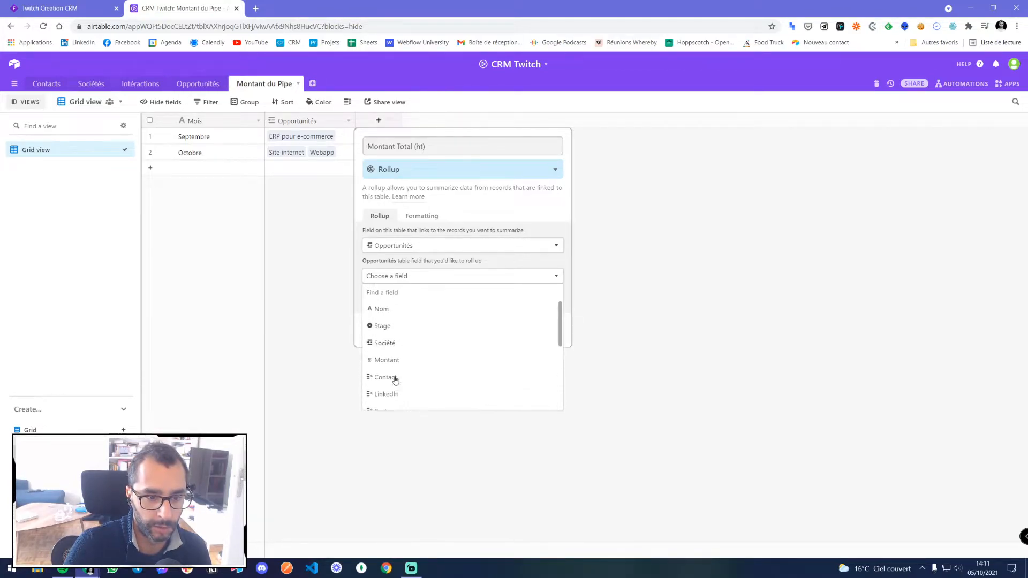
pyautogui.click(386, 359)
pyautogui.click(396, 332)
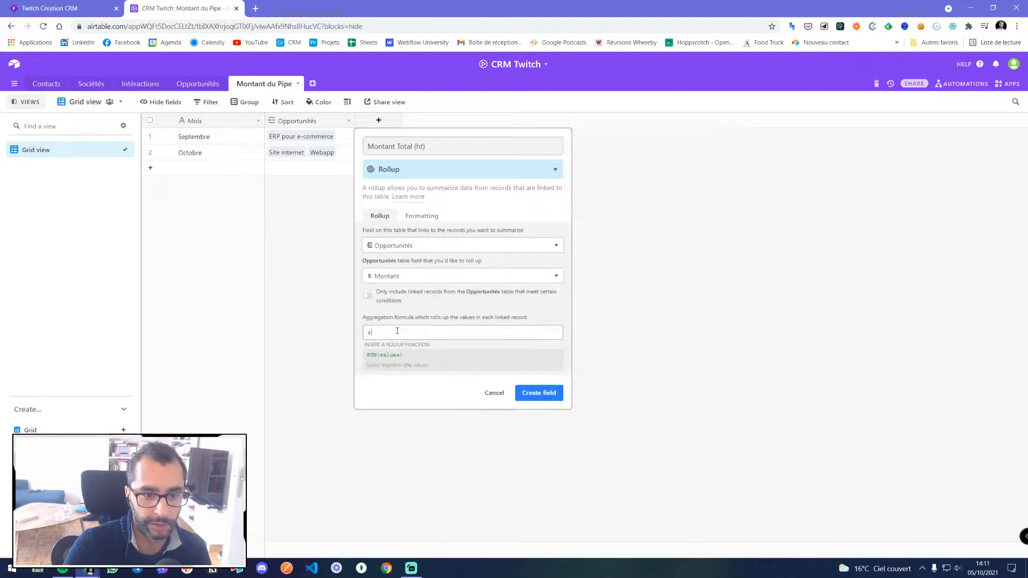
pyautogui.write('s')
pyautogui.click(388, 356)
pyautogui.click(543, 393)
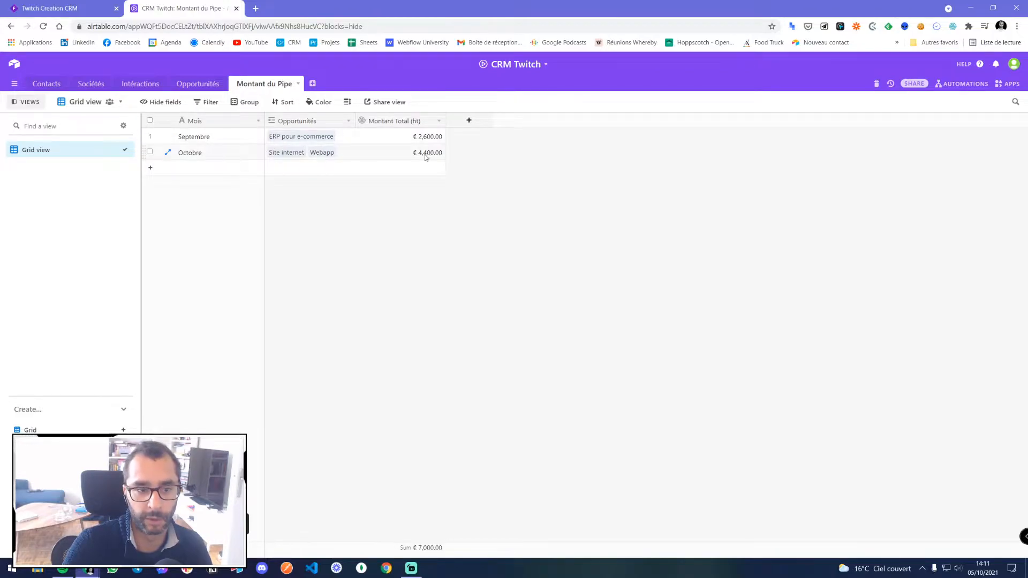
# - Open the Site internet and Webapp records linked to Octobre to check their amounts against the monthly total
pyautogui.click(289, 155)
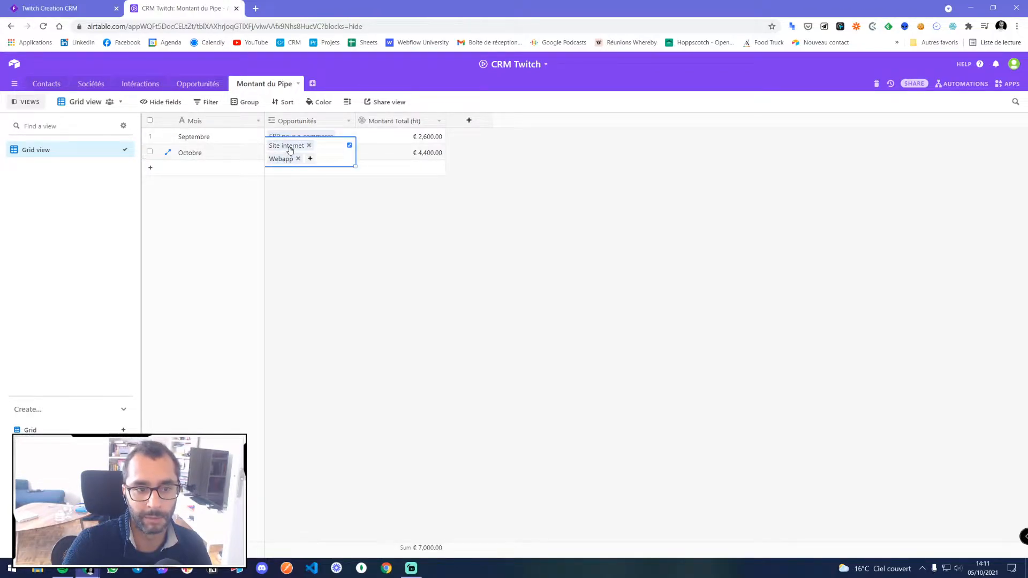
pyautogui.click(286, 145)
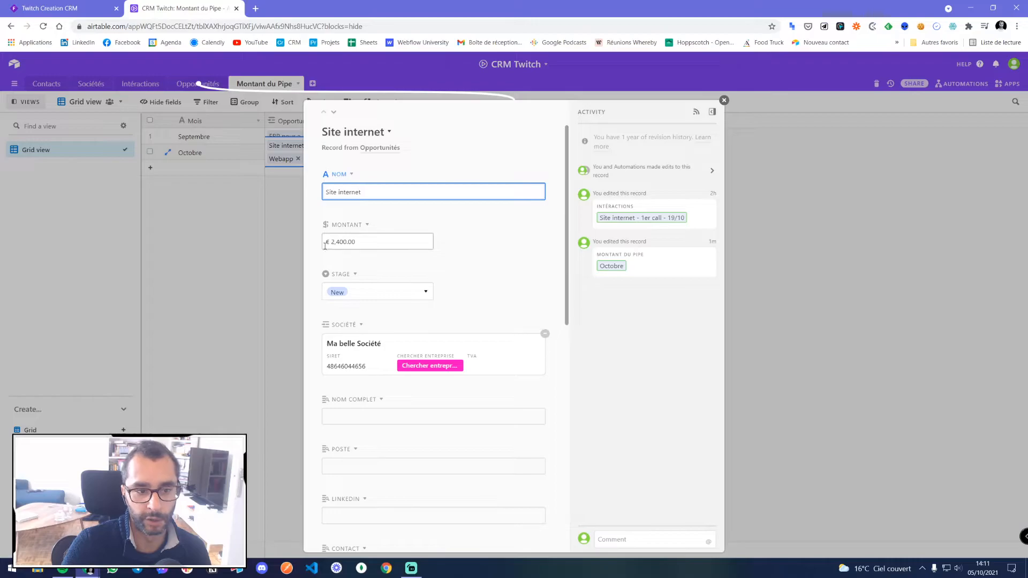
pyautogui.press('Escape')
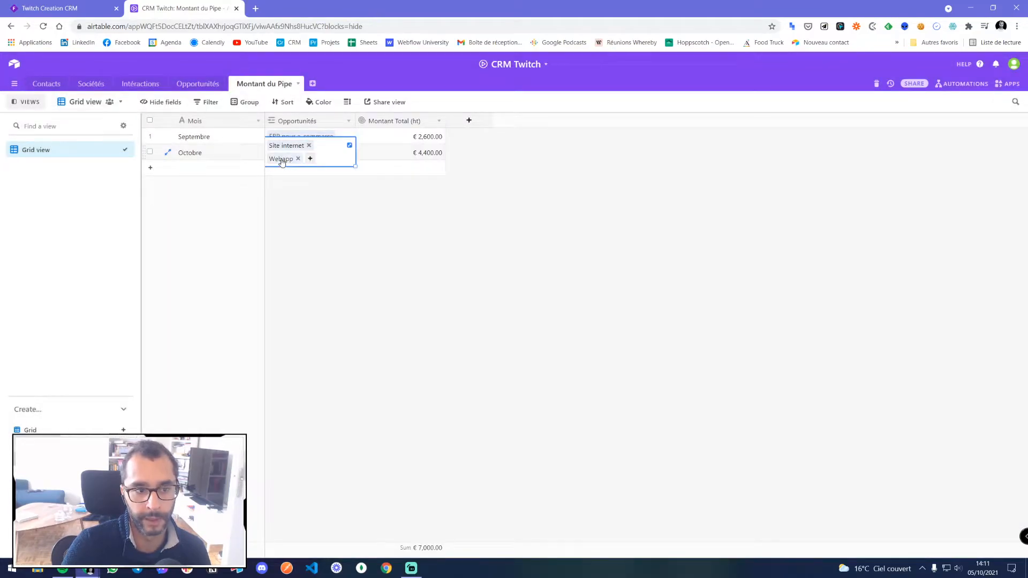
pyautogui.click(282, 159)
pyautogui.press('Escape')
pyautogui.click(438, 219)
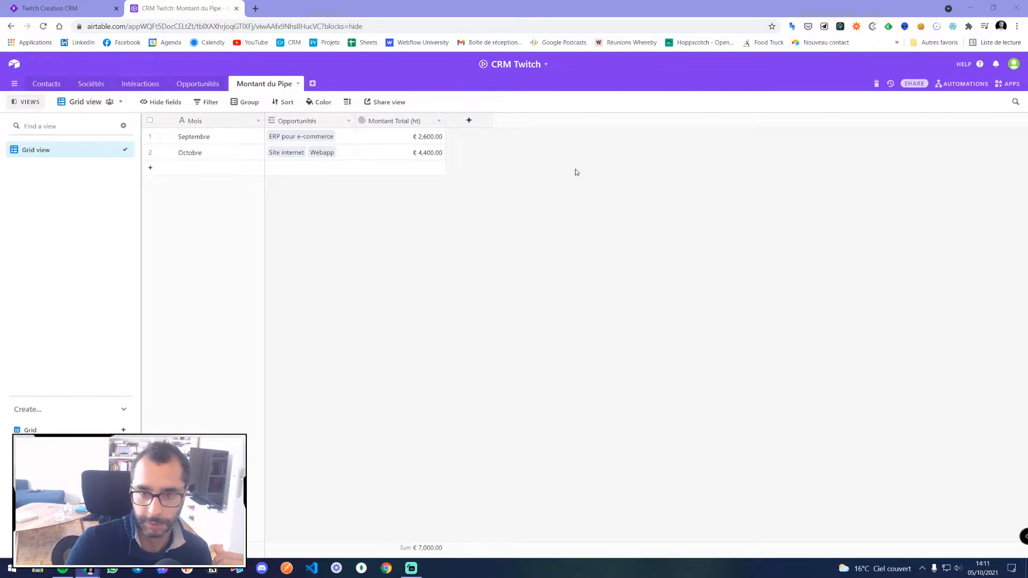
pyautogui.click(463, 191)
# - Review the stages in the Opportunités Kanban view and compare them with the Montant du Pipe table
pyautogui.click(196, 85)
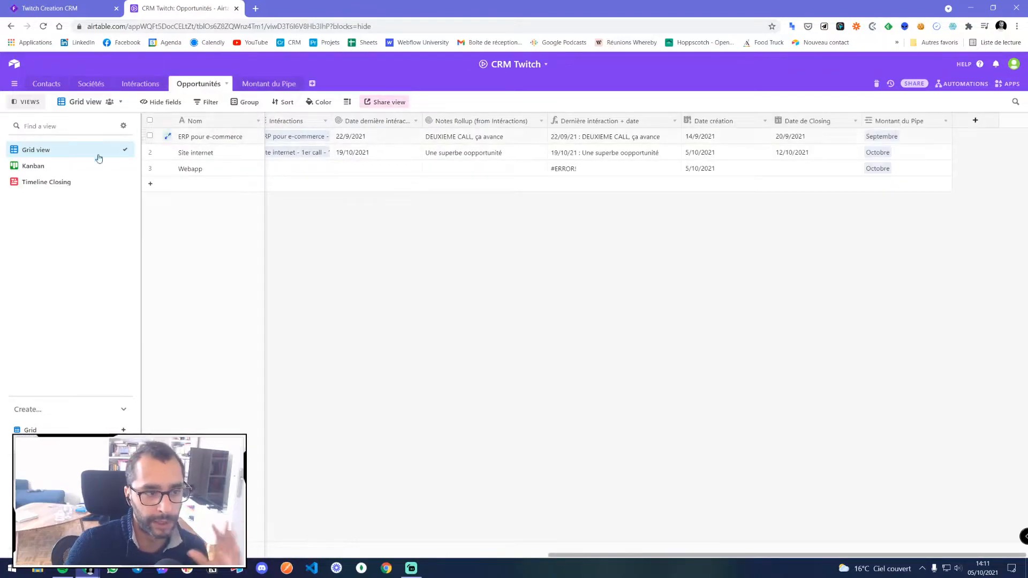
pyautogui.click(34, 166)
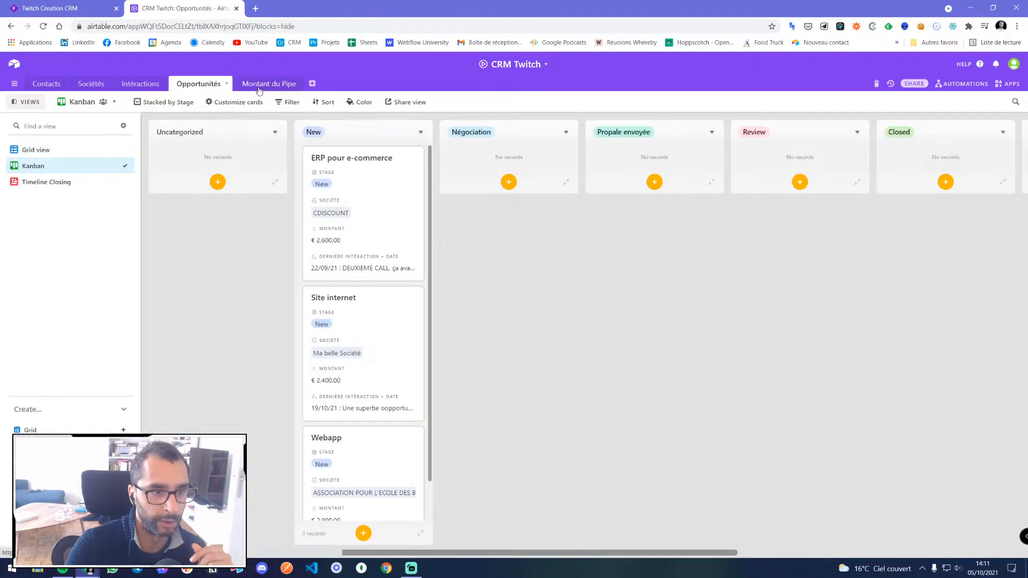
pyautogui.click(259, 86)
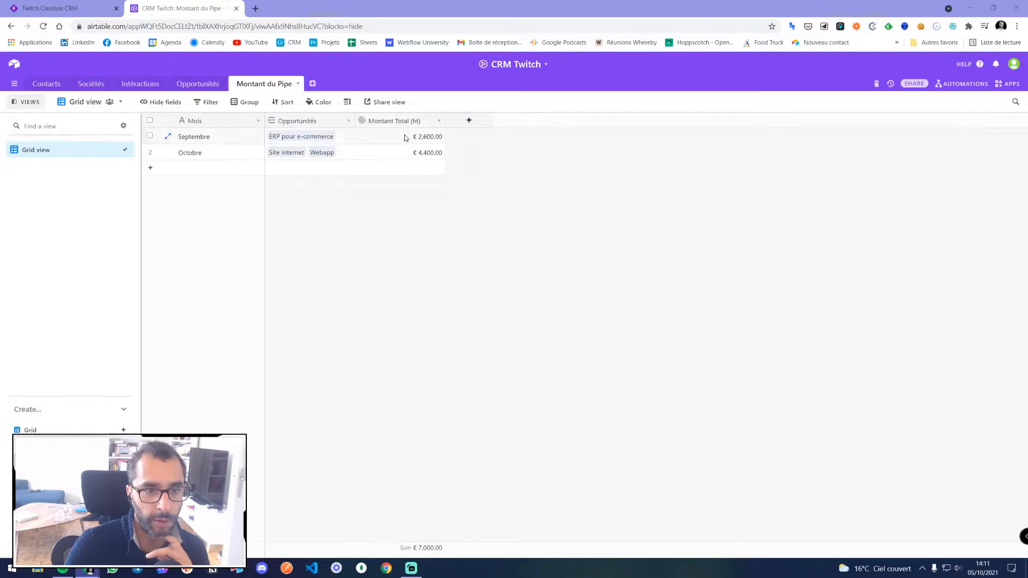
pyautogui.click(199, 83)
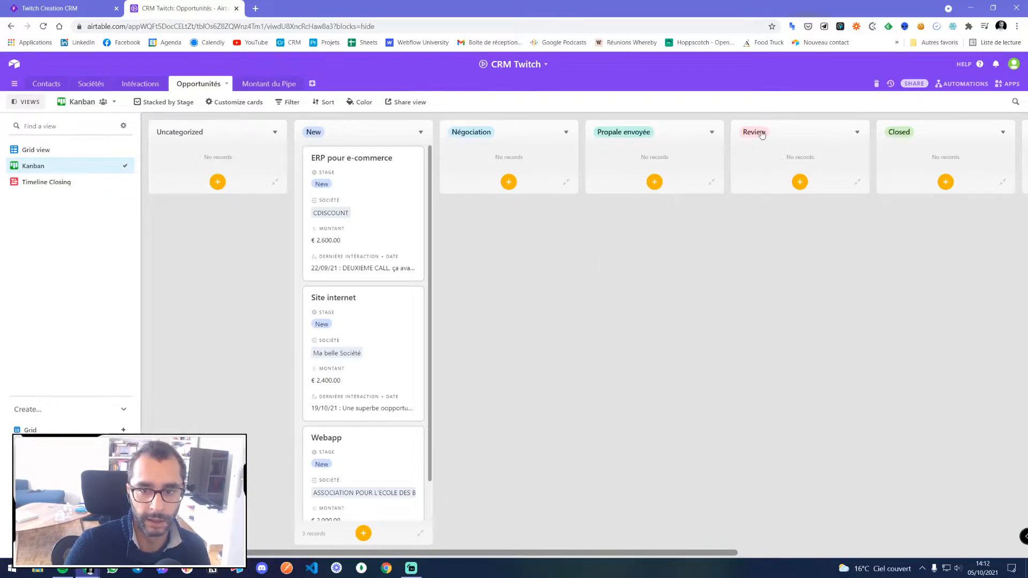
pyautogui.moveTo(574, 559); pyautogui.dragTo(813, 557)
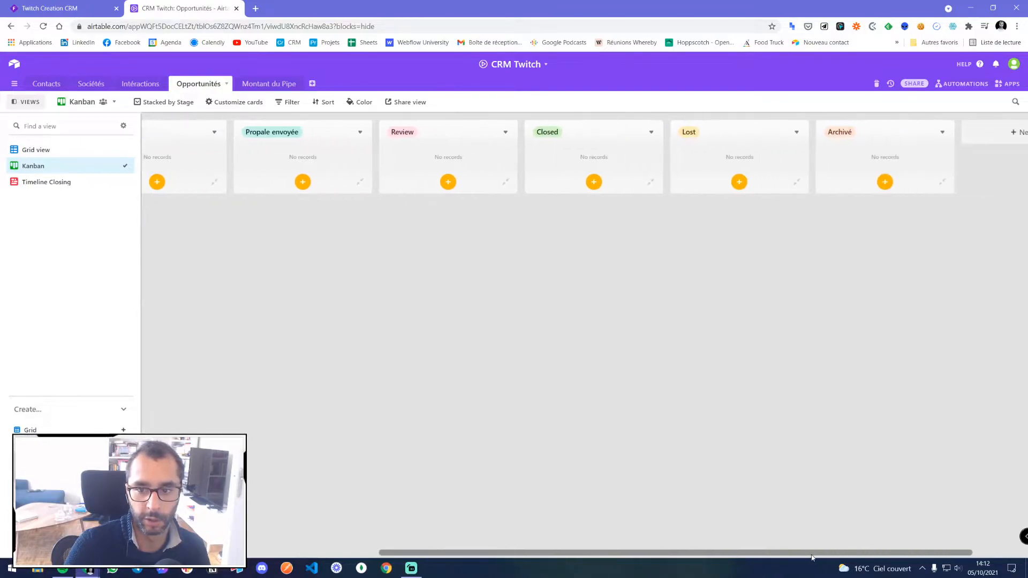
pyautogui.moveTo(497, 556); pyautogui.dragTo(269, 557)
# - Add a Rollup field named "Total Closed" to the Montant du Pipe table, directly after Montant Total (ht)
pyautogui.click(265, 85)
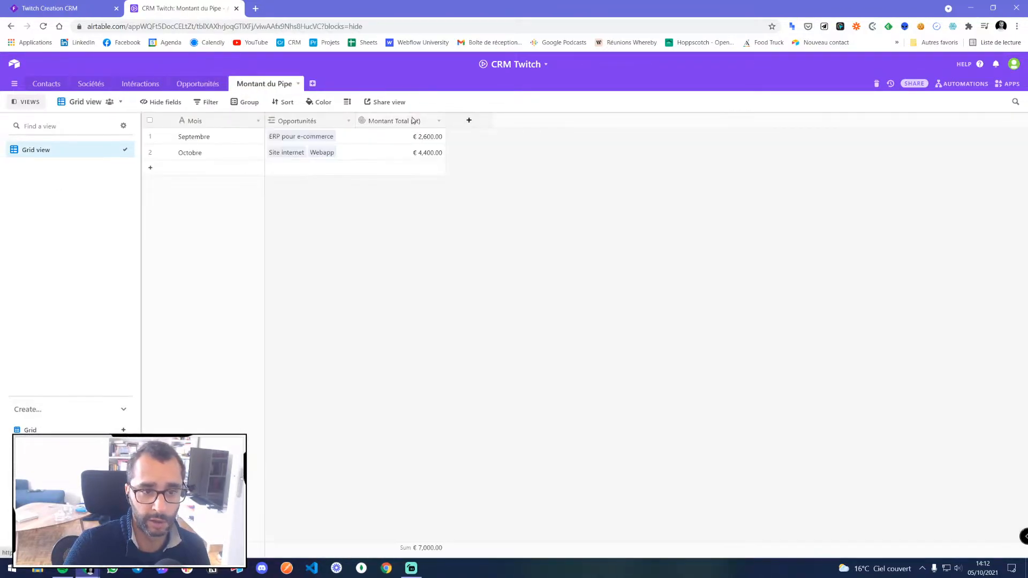
pyautogui.click(469, 120)
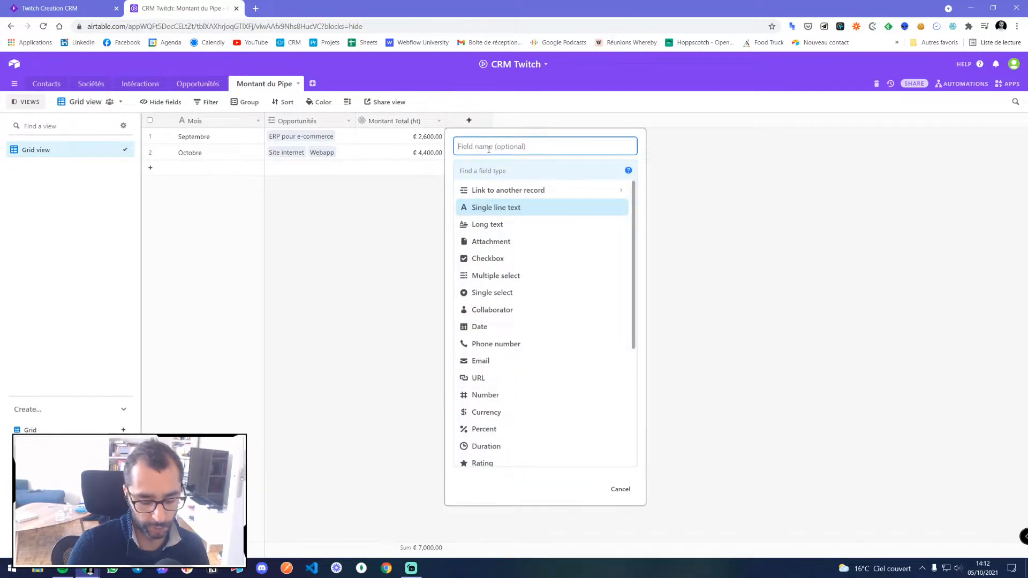
pyautogui.write('Oppo')
pyautogui.hotkey('ctrl', 'a')
pyautogui.write('Tota')
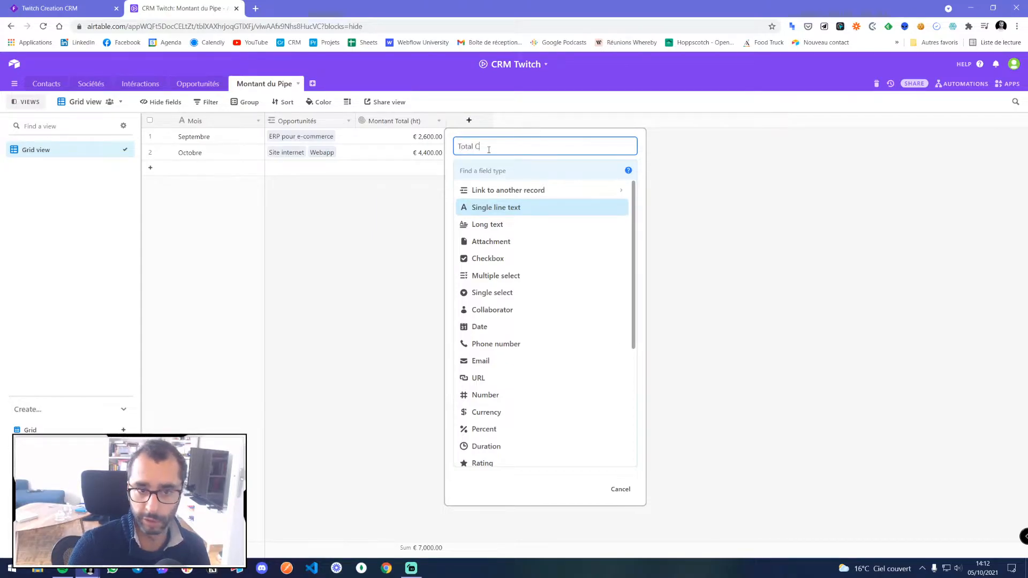
pyautogui.click(493, 167)
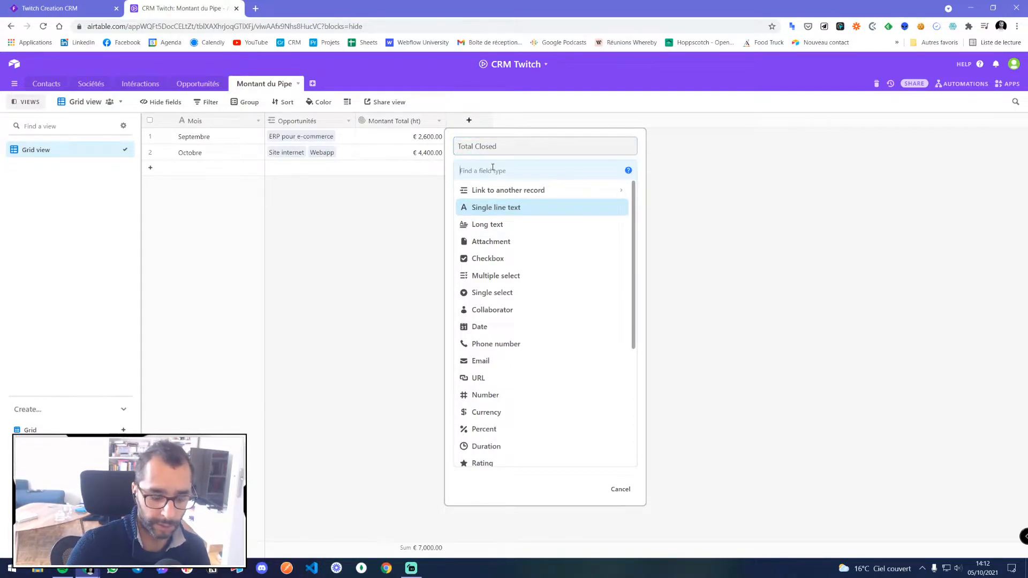
pyautogui.write('rol')
pyautogui.click(491, 192)
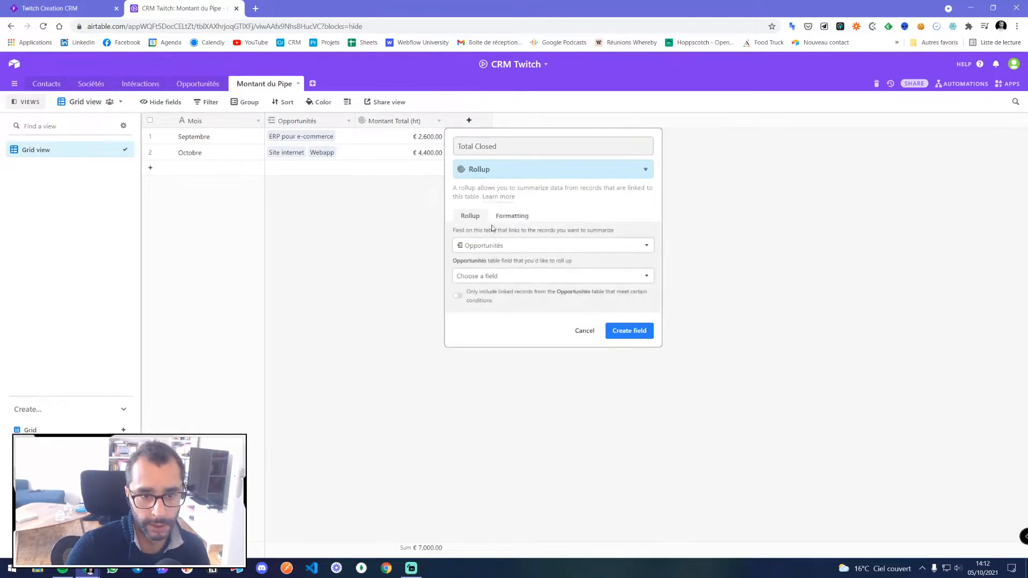
# - Roll up the Montant field of Opportunités, including only linked records whose Stage is Closed
pyautogui.click(497, 277)
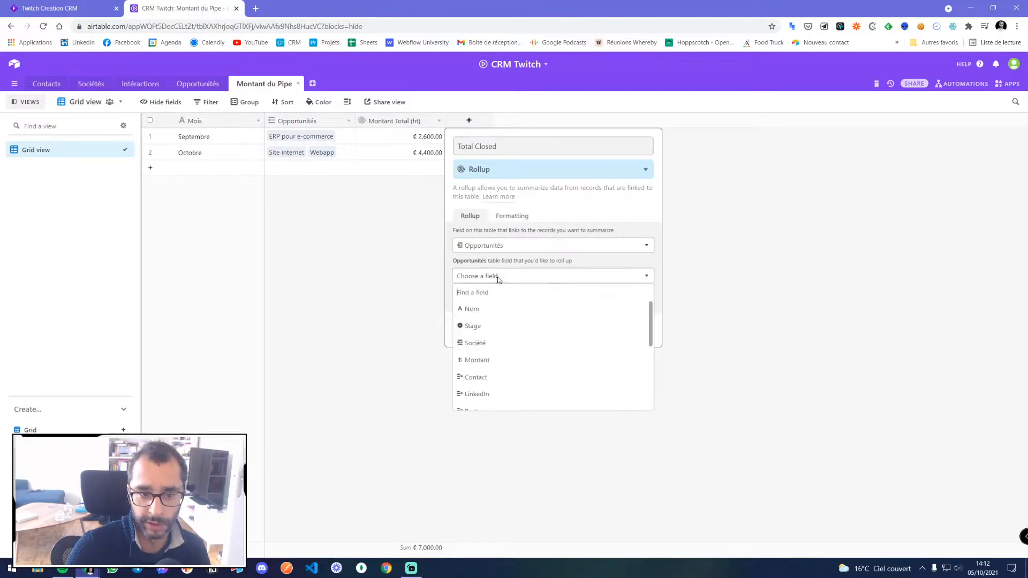
pyautogui.scroll(-2, 482, 323)
pyautogui.scroll(1, 486, 328)
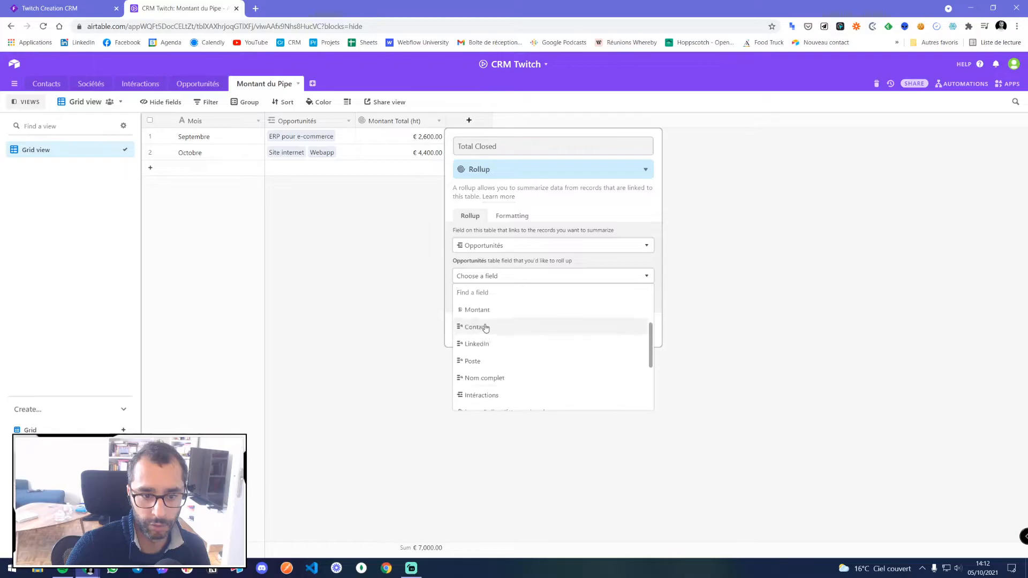
pyautogui.click(476, 310)
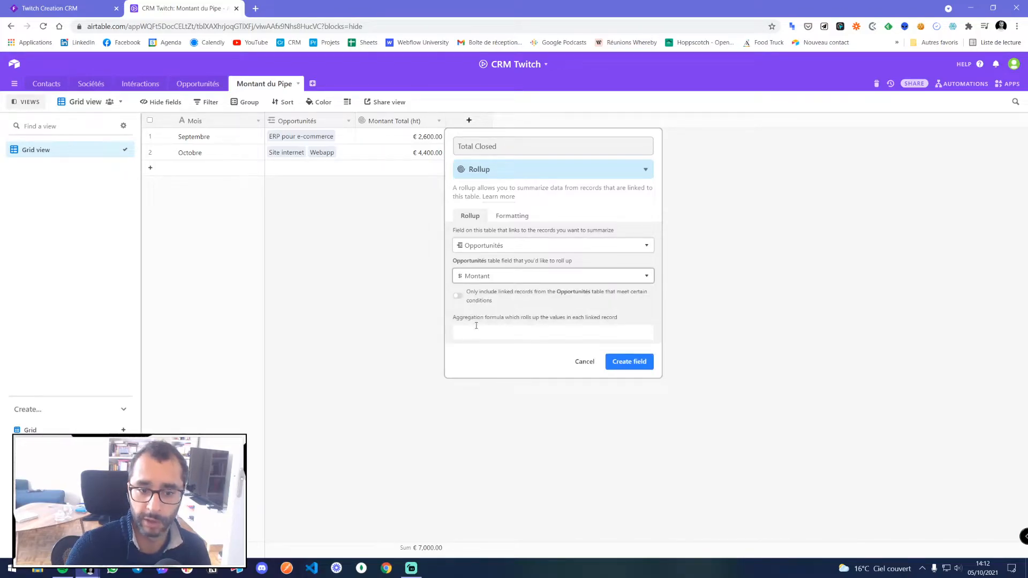
pyautogui.click(462, 298)
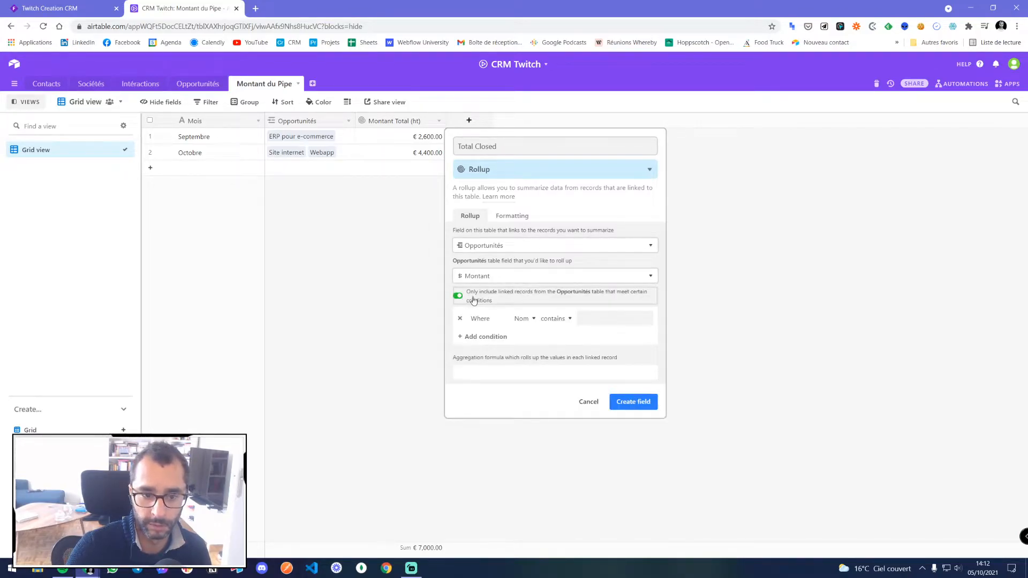
pyautogui.click(524, 319)
pyautogui.click(518, 363)
pyautogui.click(560, 319)
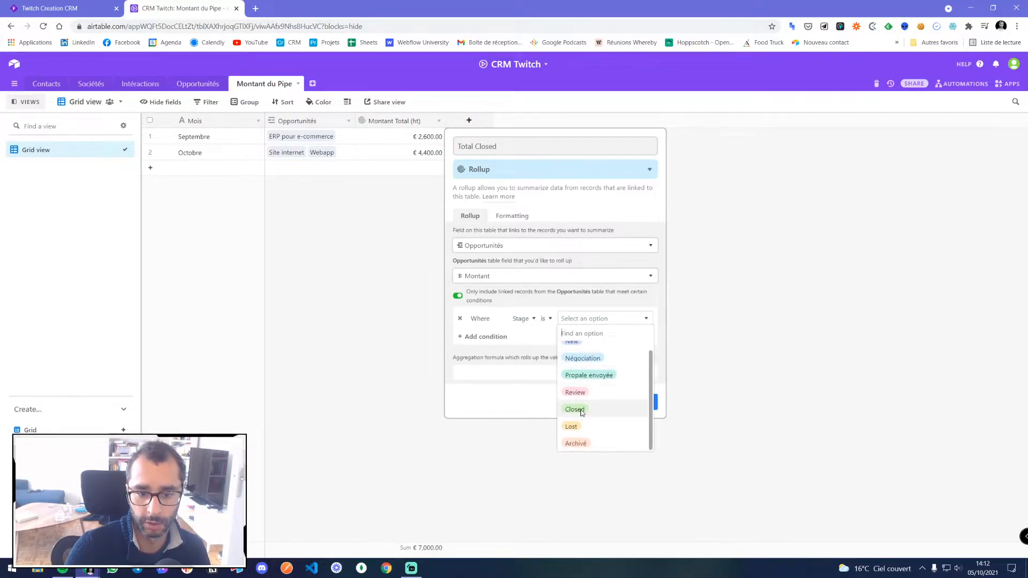
pyautogui.click(567, 404)
# - Aggregate the Total Closed rollup with SUM(values) and create the field
pyautogui.click(566, 373)
pyautogui.click(509, 399)
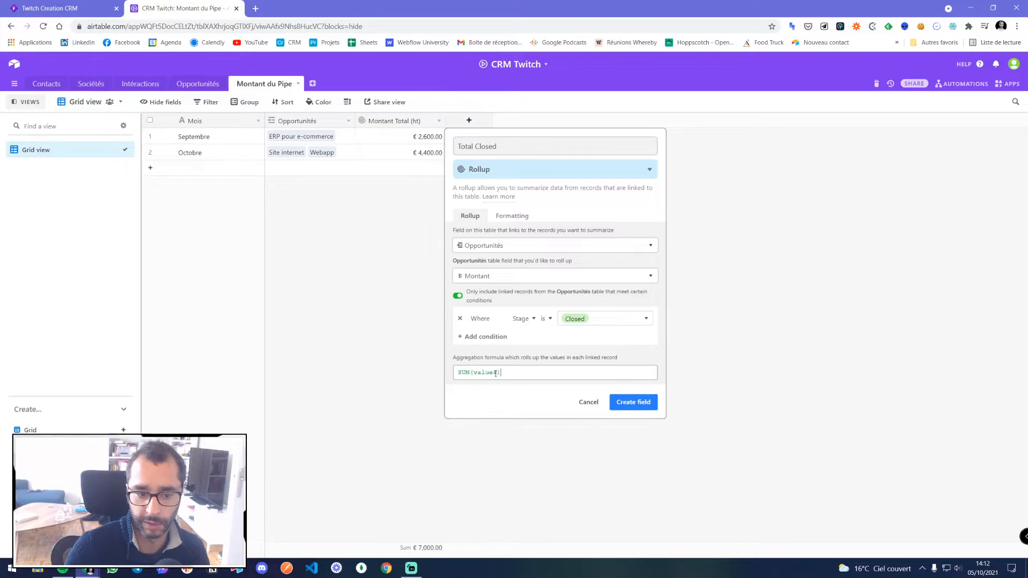
pyautogui.click(616, 401)
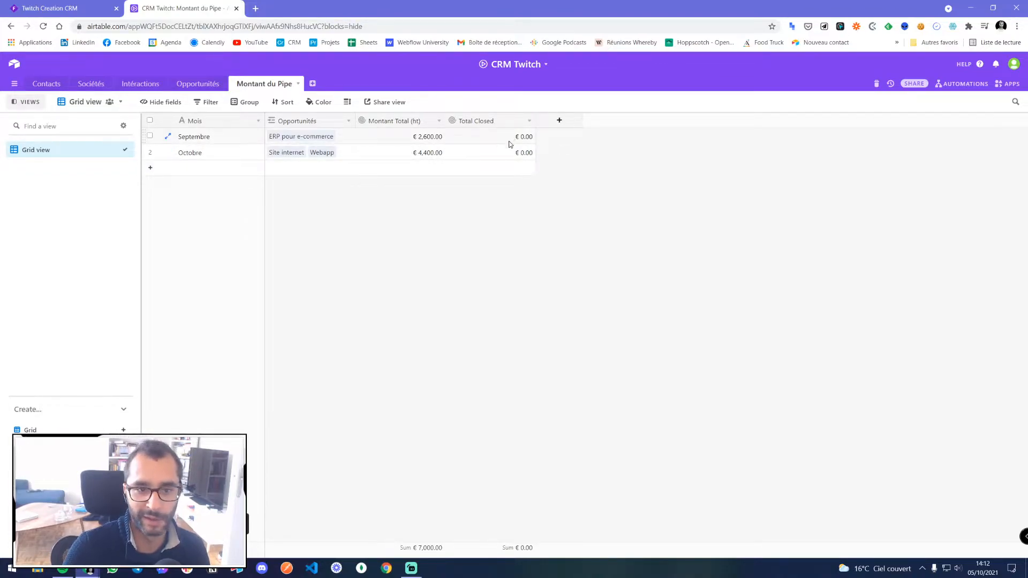
# - Duplicate the Total Closed field and change the copy's name to "Total Lost"
pyautogui.click(559, 120)
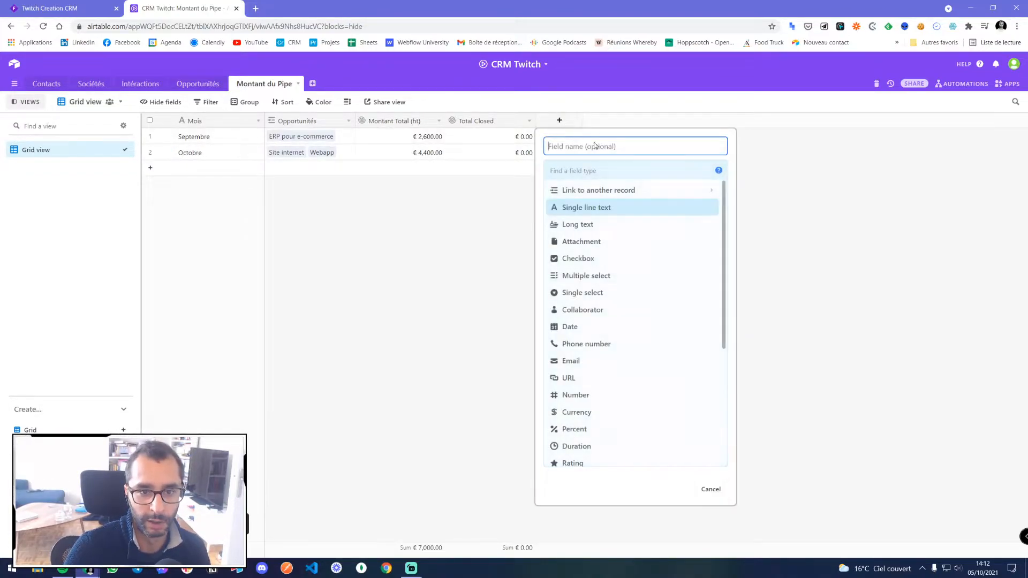
pyautogui.click(709, 489)
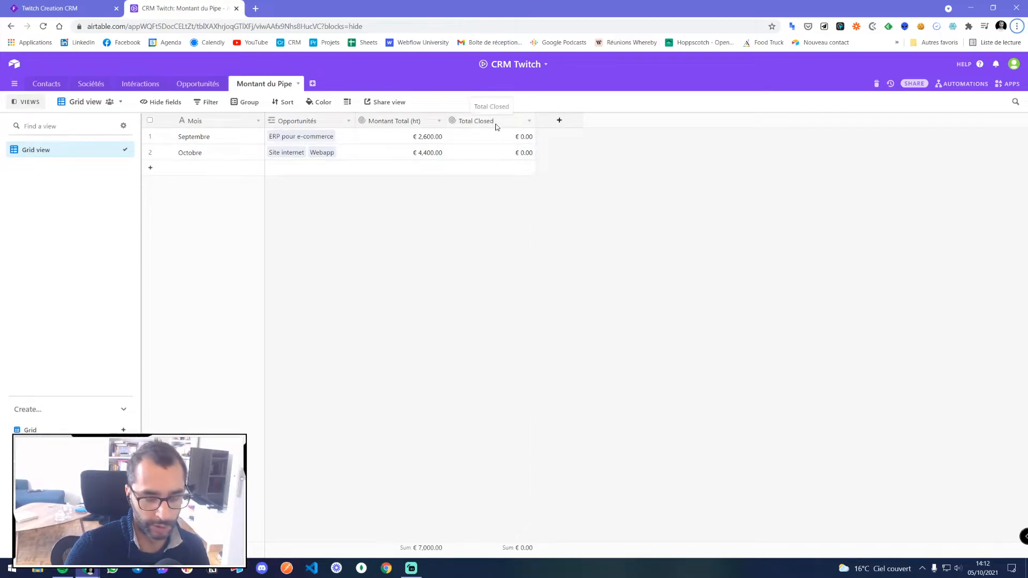
pyautogui.moveTo(484, 122); pyautogui.dragTo(534, 119)
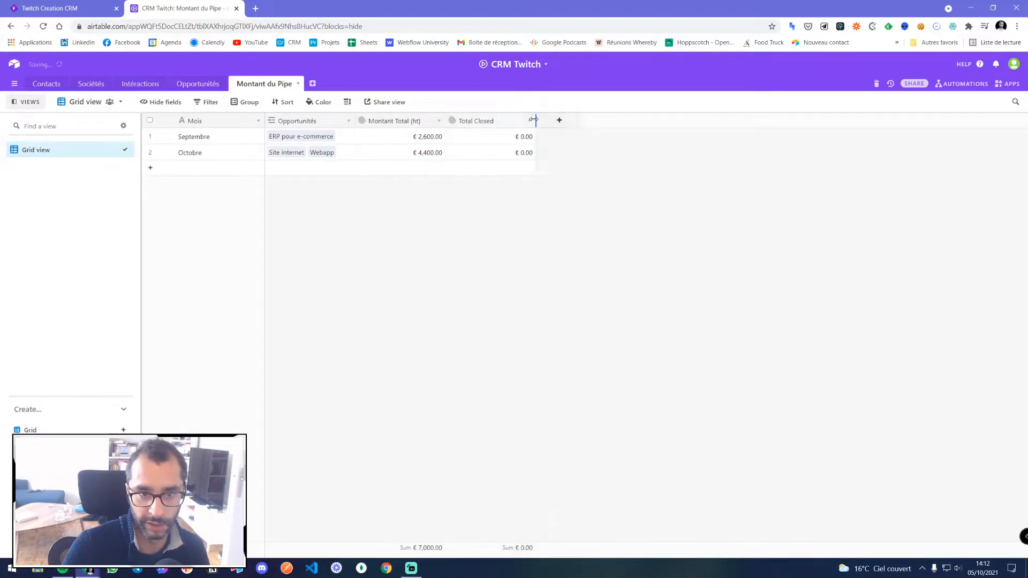
pyautogui.doubleClick(587, 121)
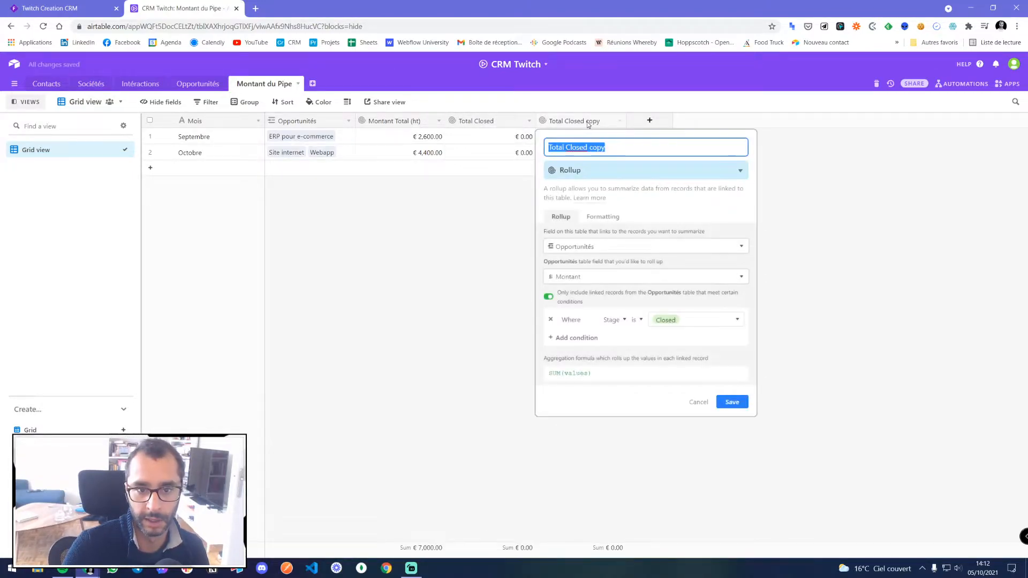
pyautogui.click(573, 150)
pyautogui.moveTo(565, 148); pyautogui.dragTo(629, 150)
pyautogui.write('Lost')
# - Set the Total Lost rollup condition to Stage is Lost and save the field
pyautogui.click(682, 325)
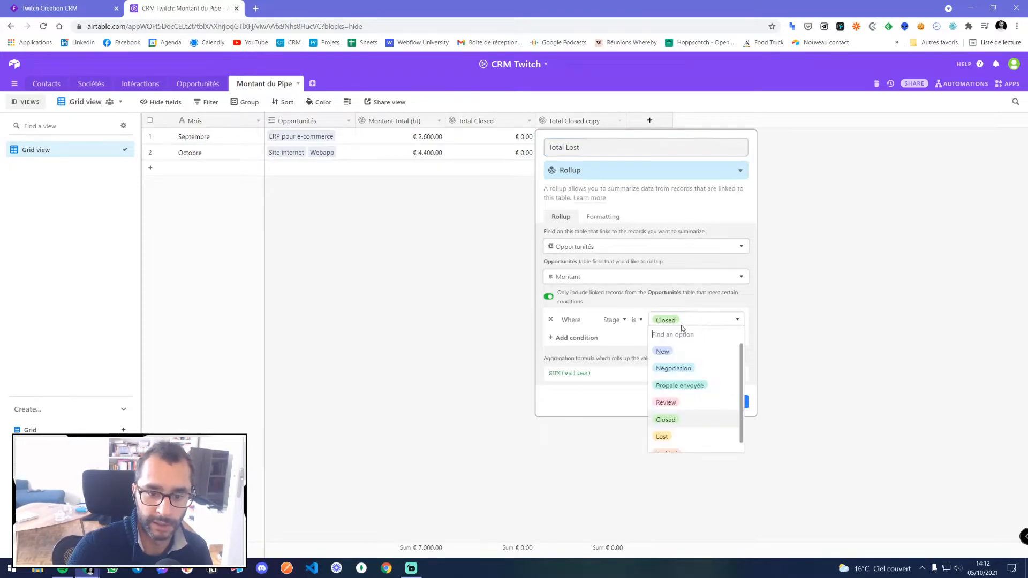
pyautogui.click(662, 437)
pyautogui.click(732, 401)
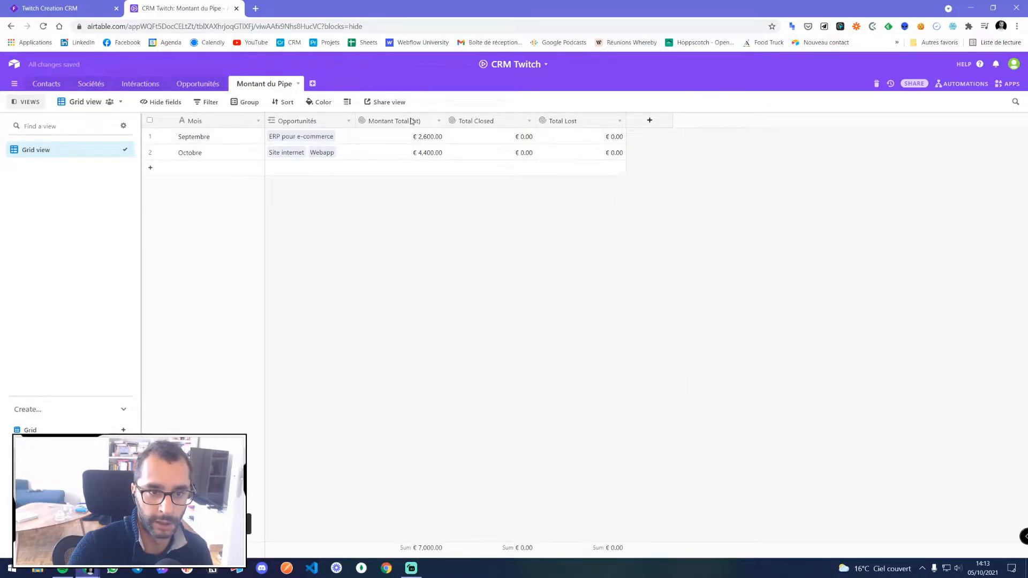
# - Duplicate the Total Lost field and set the copy's rollup condition to Stage is Propale envoyée
pyautogui.click(649, 120)
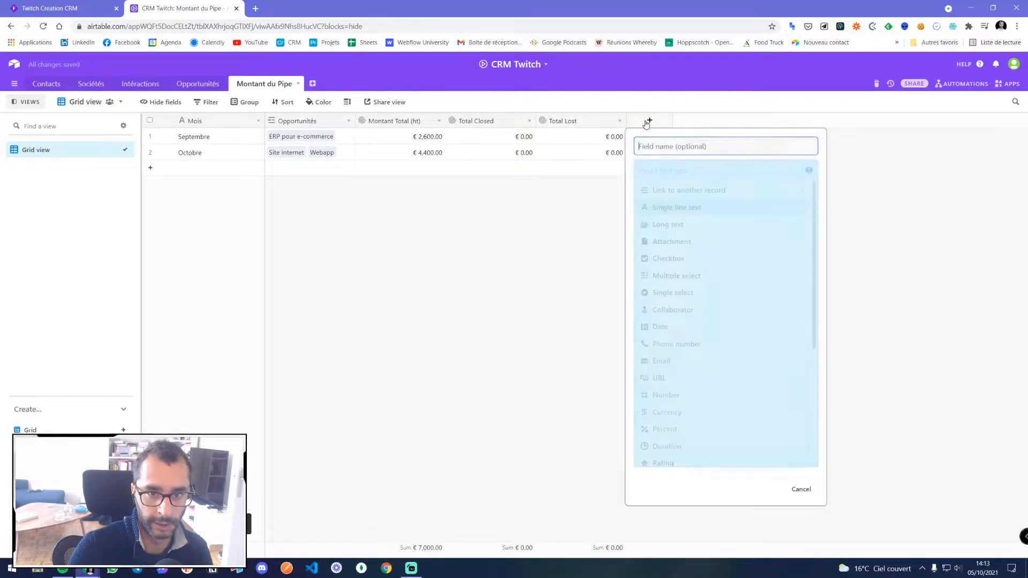
pyautogui.click(801, 488)
pyautogui.moveTo(597, 122); pyautogui.dragTo(627, 127)
pyautogui.doubleClick(668, 123)
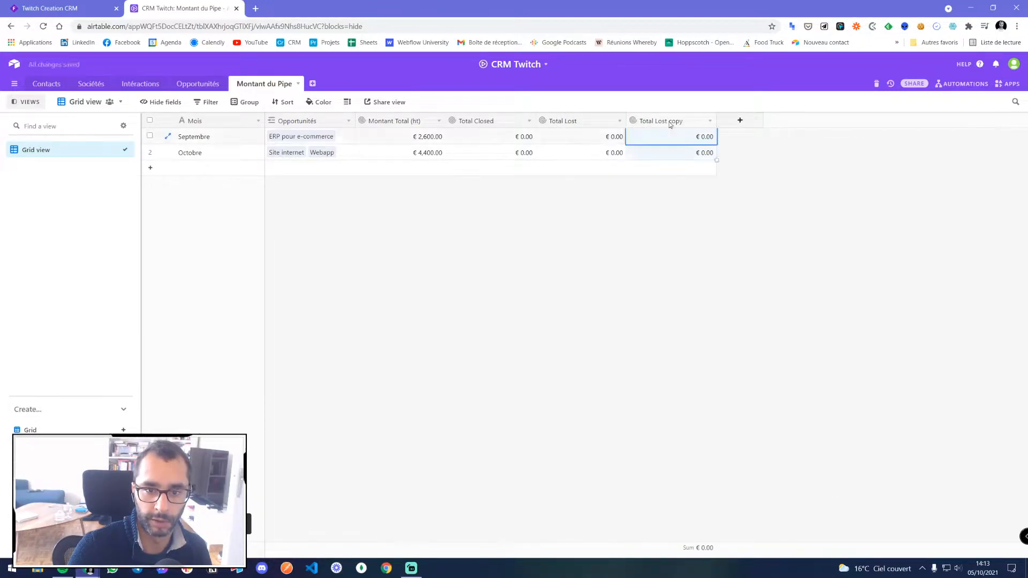
pyautogui.click(712, 320)
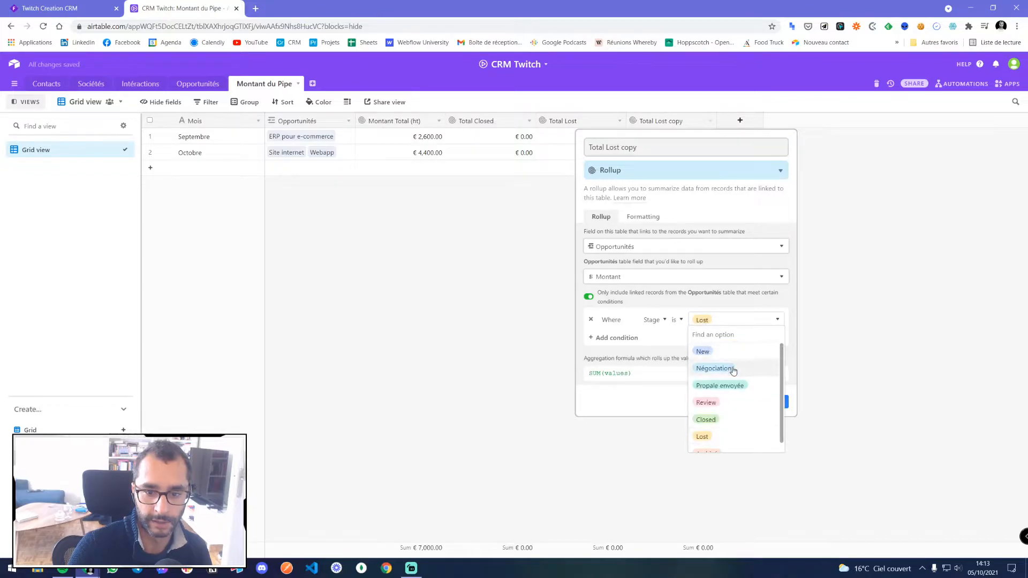
pyautogui.scroll(-1, 734, 375)
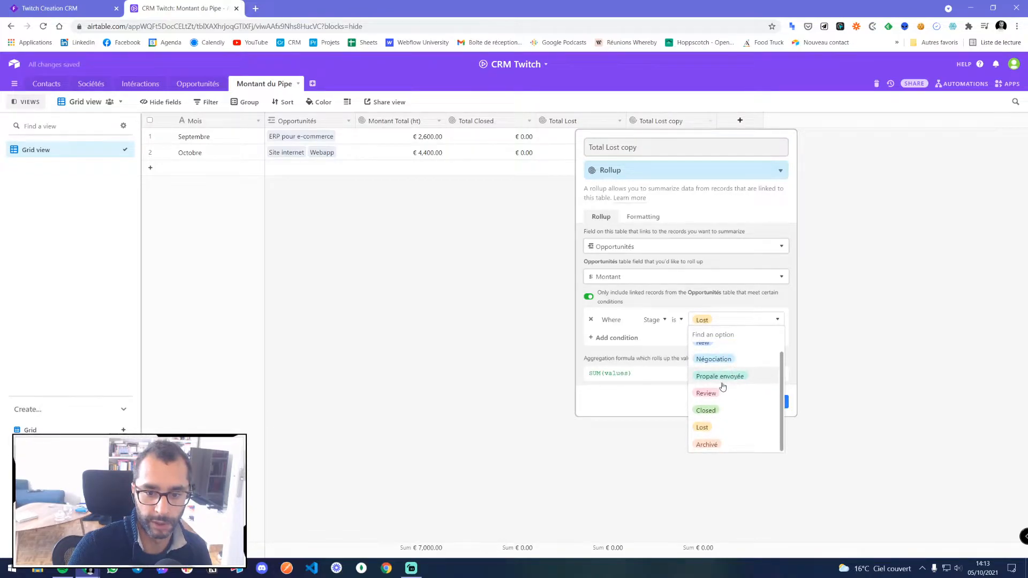
pyautogui.click(714, 376)
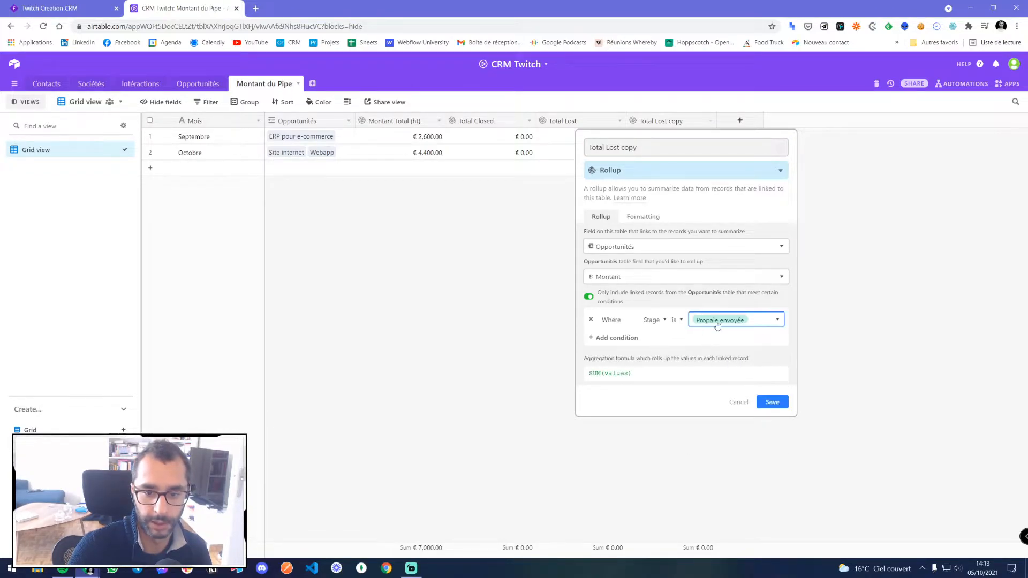
pyautogui.click(773, 402)
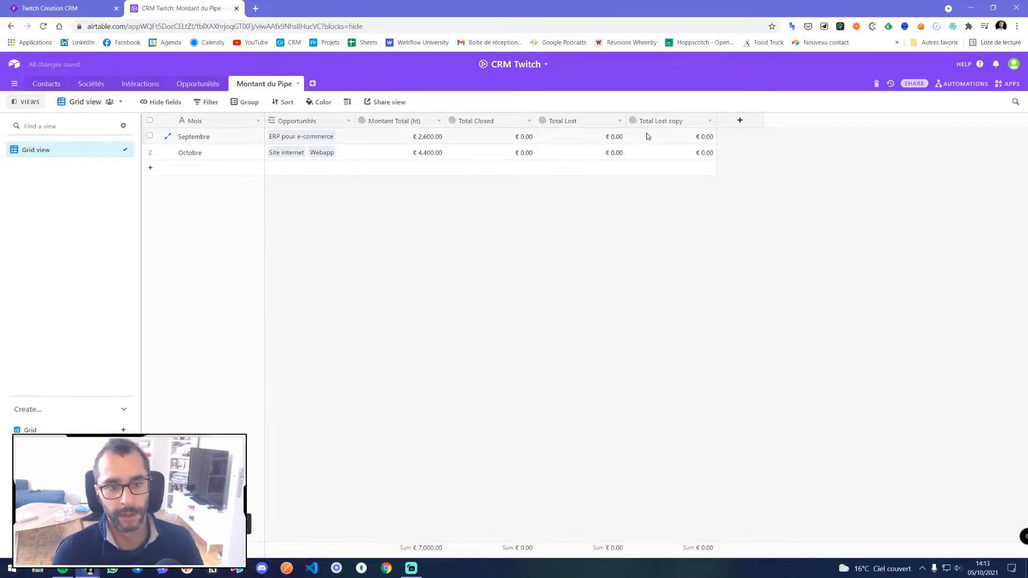
# - In the Opportunités Kanban, move ERP pour e-commerce to Propale envoyée, Webapp to Closed and Site internet to Lost
pyautogui.click(197, 84)
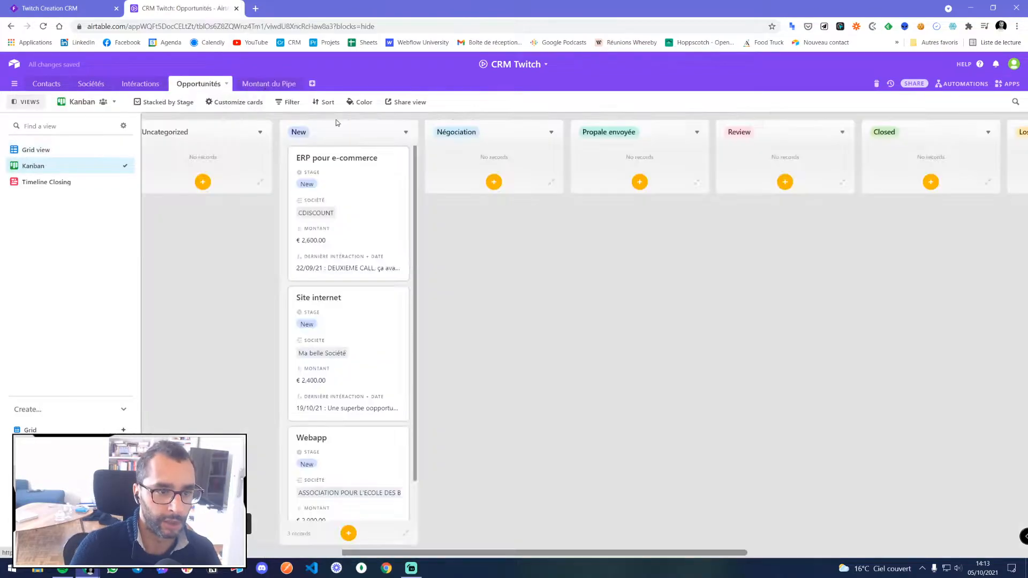
pyautogui.moveTo(372, 208); pyautogui.dragTo(637, 193)
pyautogui.moveTo(323, 348); pyautogui.dragTo(913, 190)
pyautogui.moveTo(420, 552); pyautogui.dragTo(485, 551)
pyautogui.moveTo(281, 209); pyautogui.dragTo(985, 194)
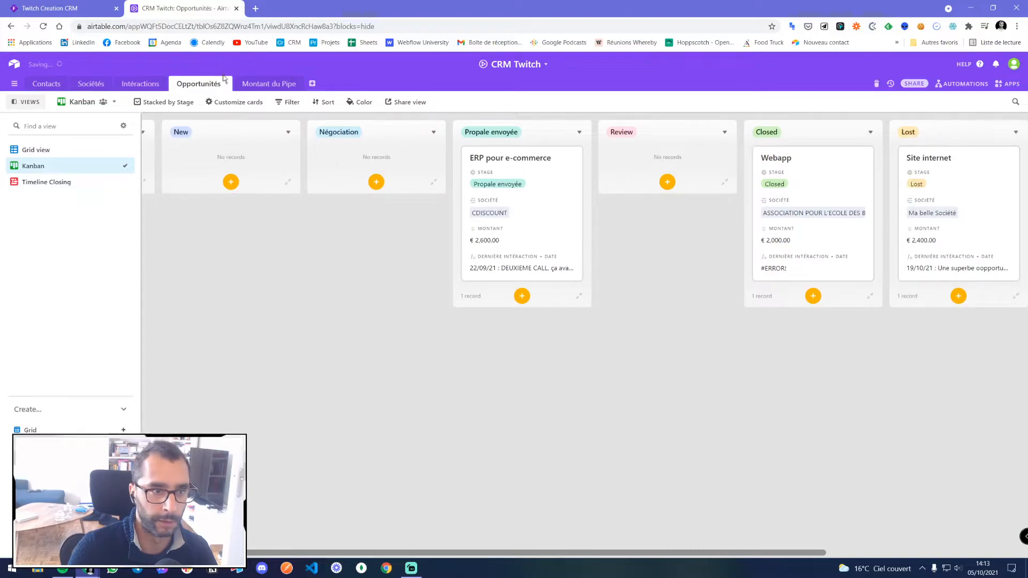
# - Rename the duplicated rollup field in Montant du Pipe from its copy name to "Total Envoyé"
pyautogui.click(260, 84)
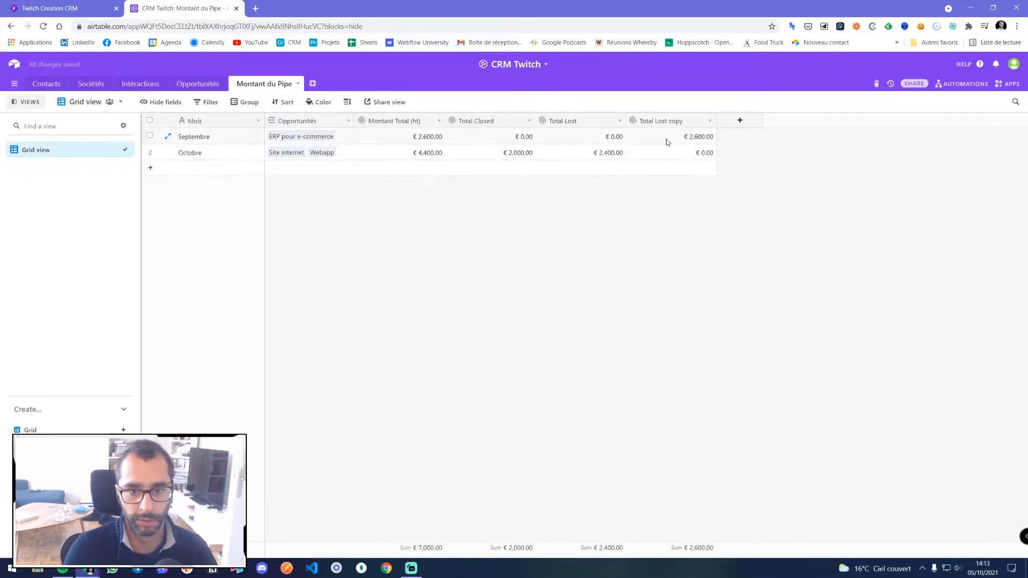
pyautogui.doubleClick(665, 122)
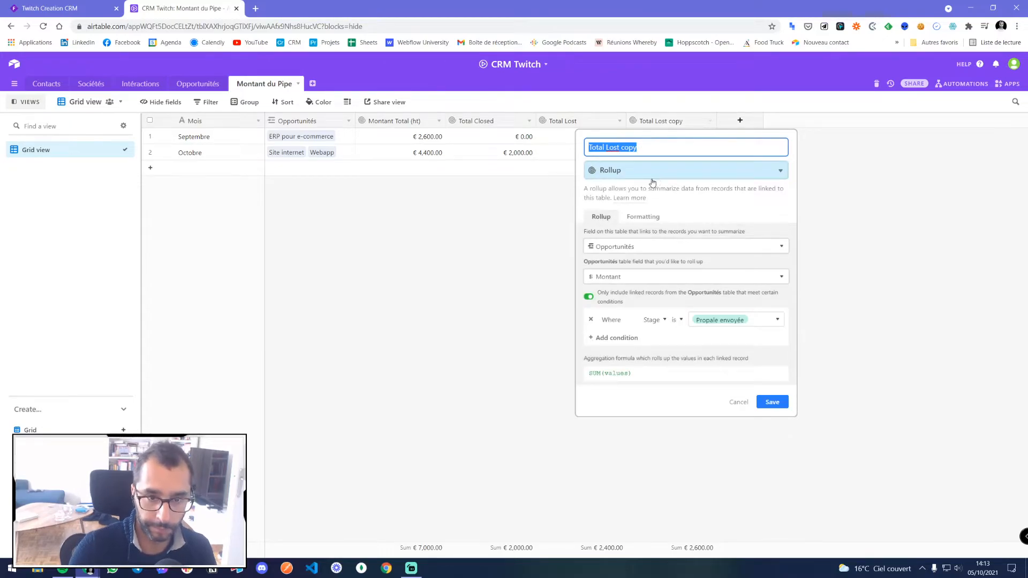
pyautogui.moveTo(606, 147); pyautogui.dragTo(656, 148)
pyautogui.write('Envoyé')
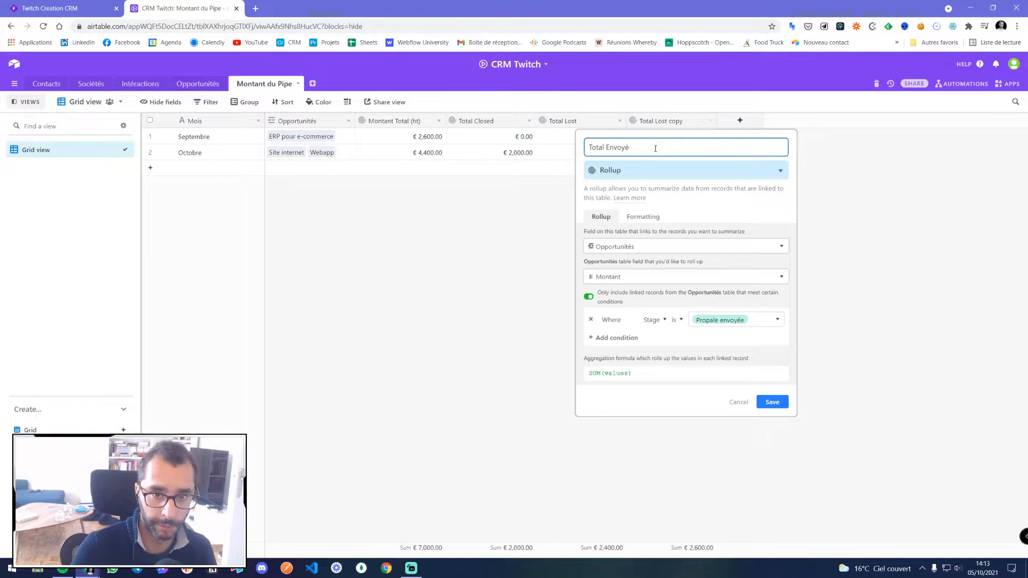
pyautogui.click(771, 402)
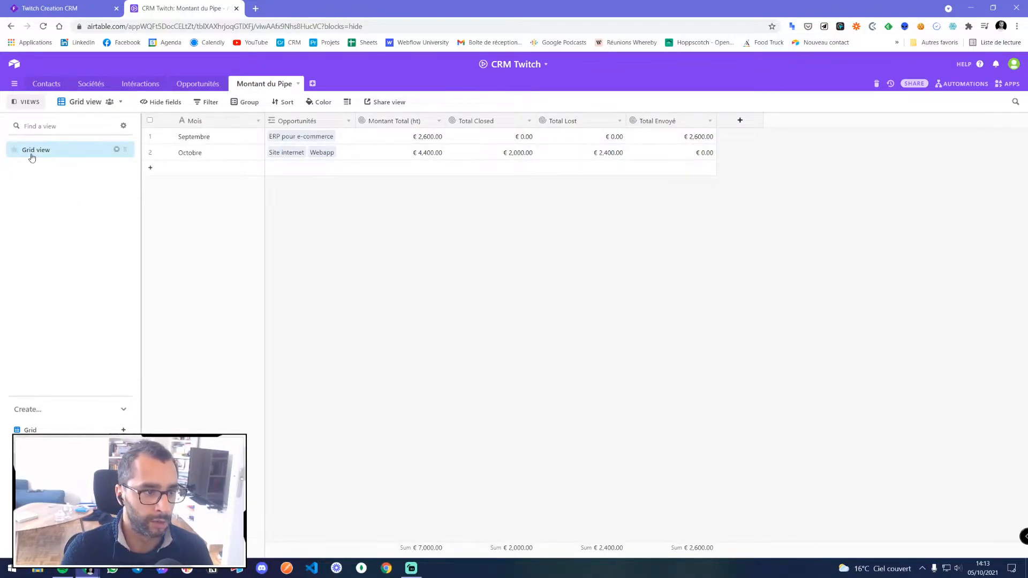
# - Rename the grid view of the Montant du Pipe table as "Global"
pyautogui.doubleClick(49, 152)
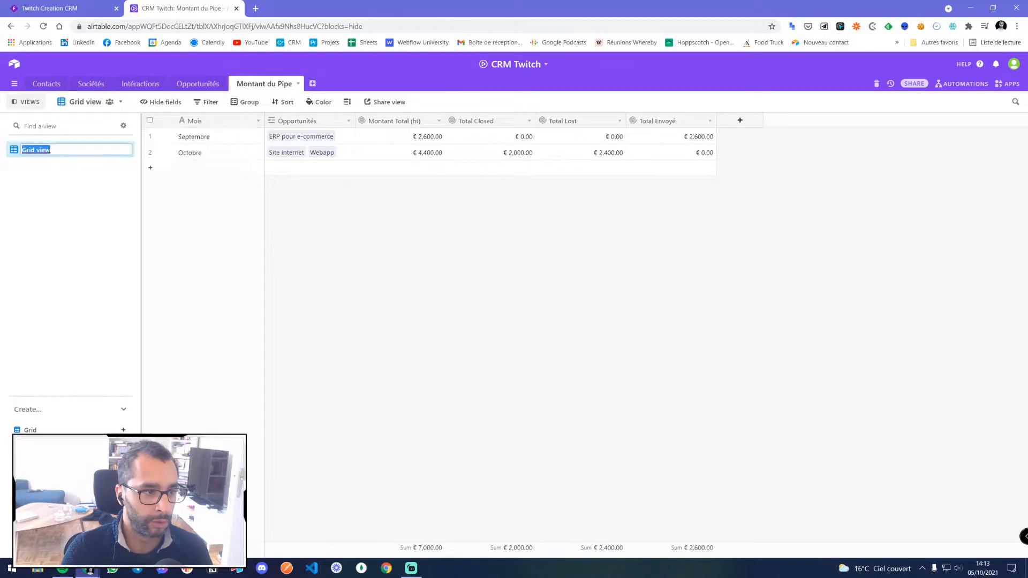
pyautogui.write('Global')
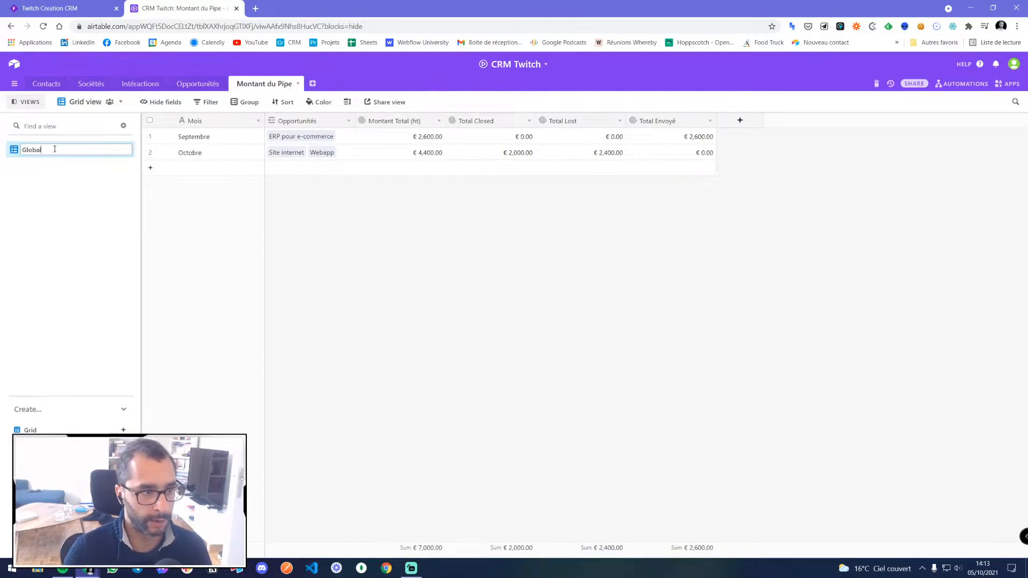
pyautogui.press('Return')
# - Create a second grid view for Montant du Pipe and name it "Mois en cours"
pyautogui.click(30, 430)
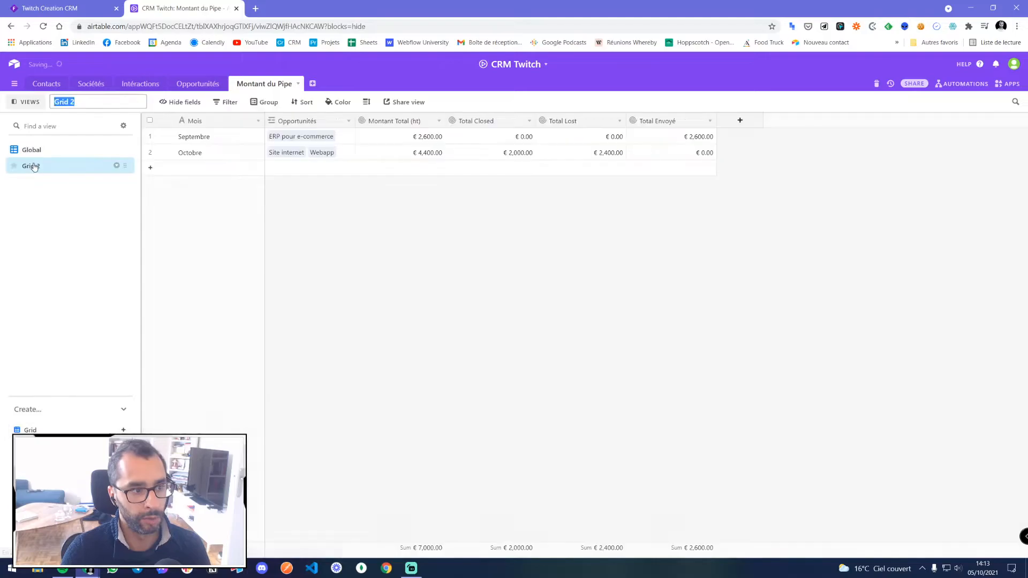
pyautogui.doubleClick(34, 167)
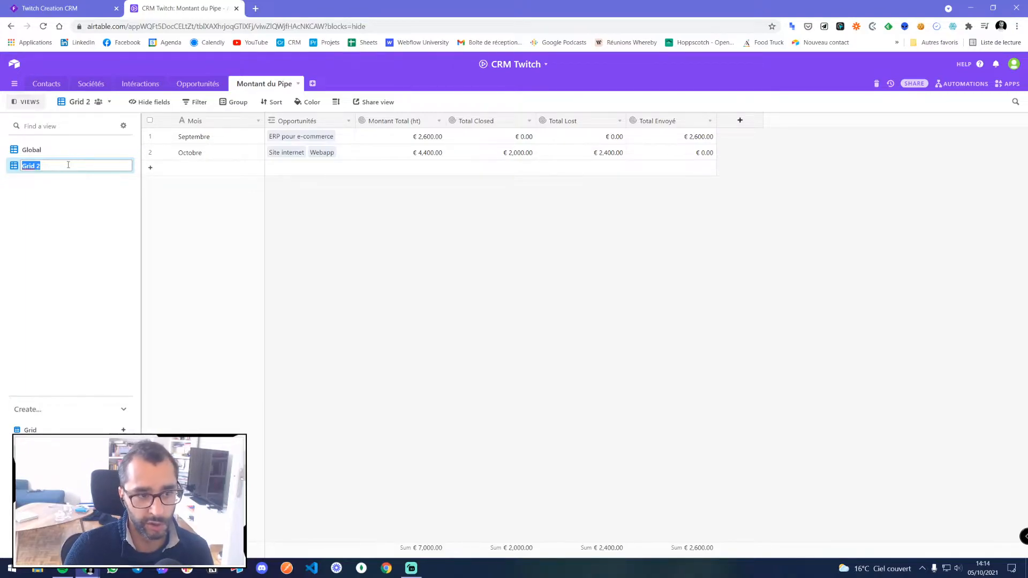
pyautogui.write('Mois en cours')
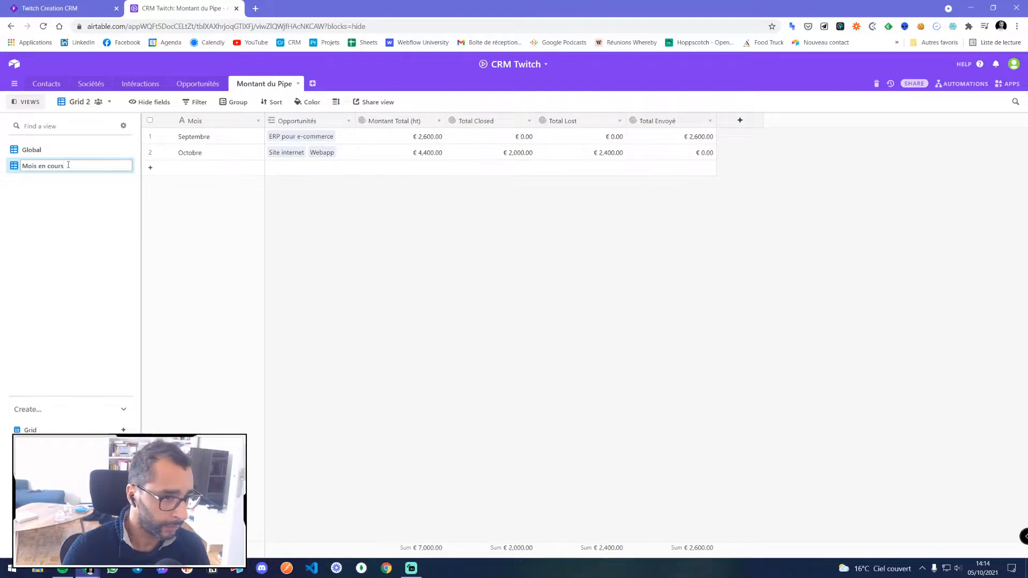
# - Confirm the "Mois en cours" view name and add that view to the favorites
pyautogui.press('Return')
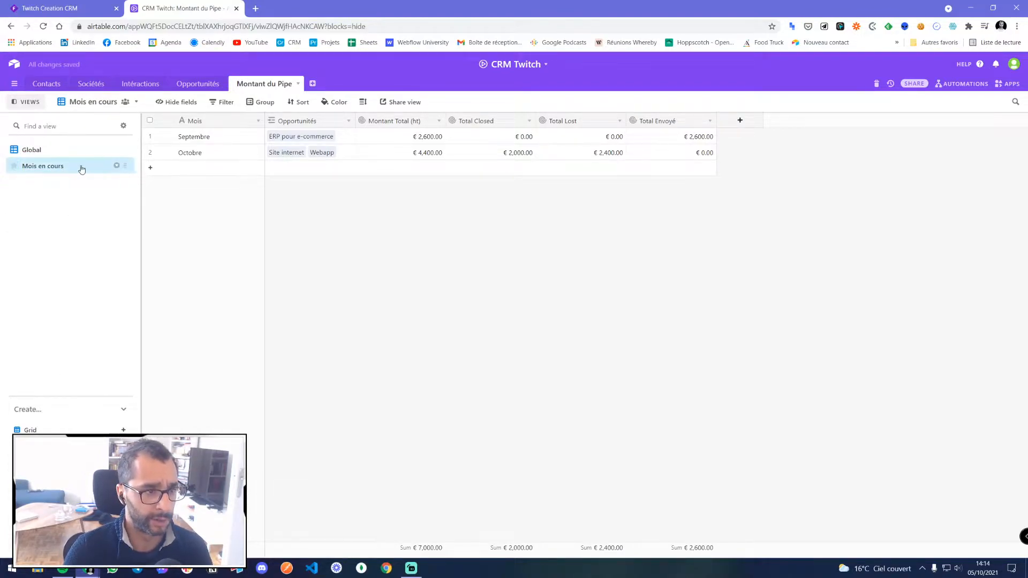
pyautogui.click(14, 166)
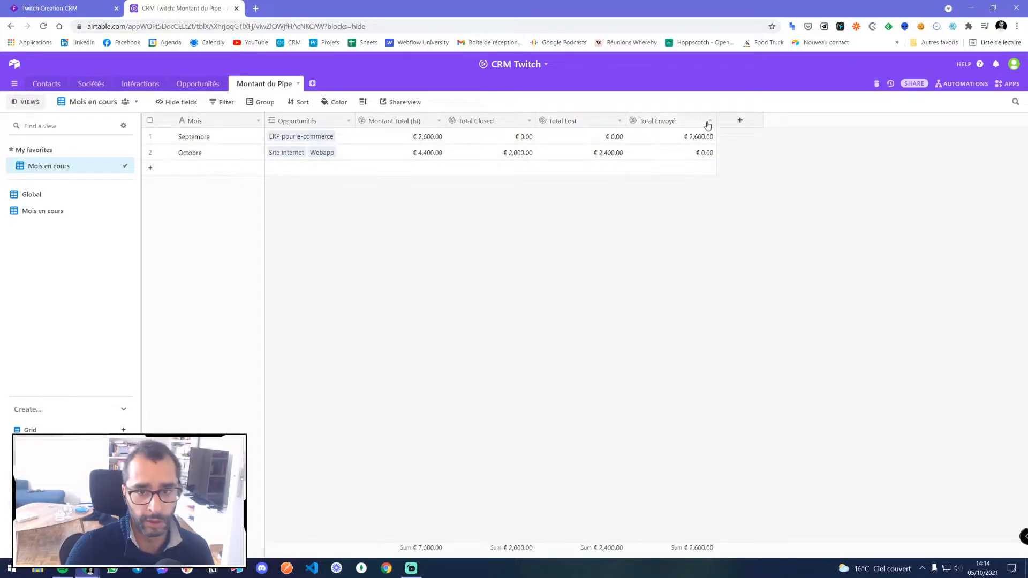
# - Add a new field named "Mois en cours ?" to Montant du Pipe and set its type to Formula
pyautogui.click(739, 121)
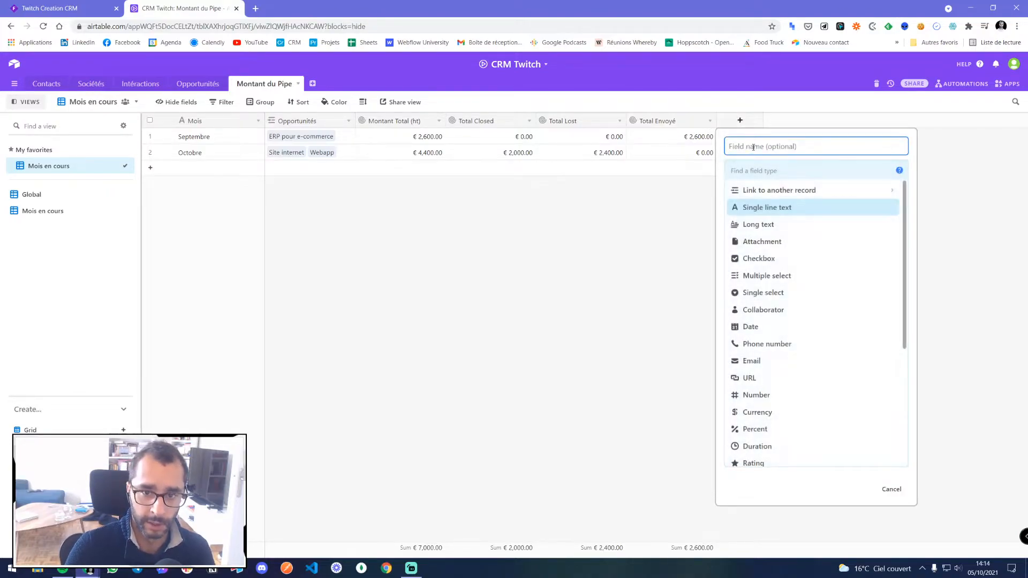
pyautogui.write('Mois ')
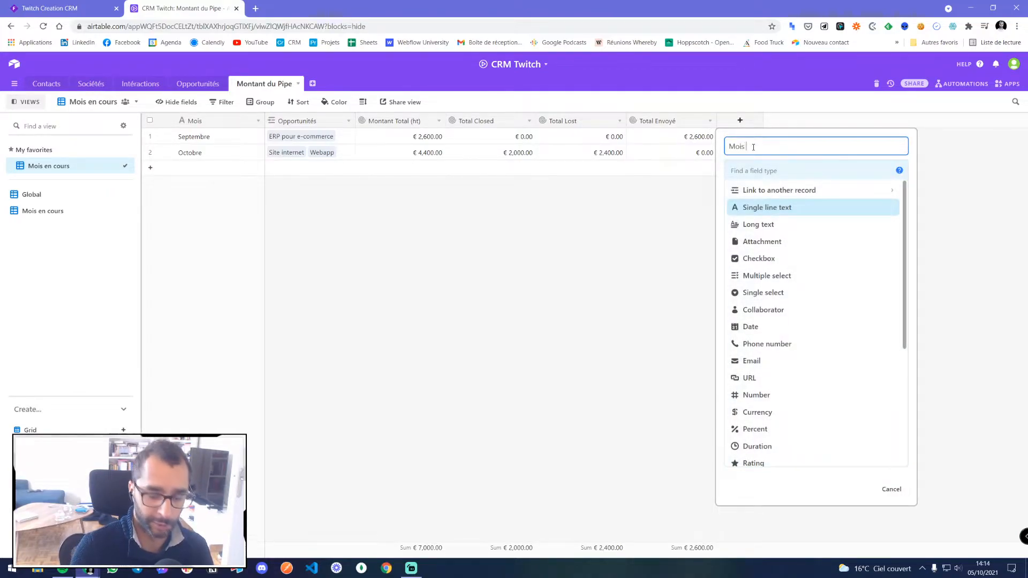
pyautogui.write('en cours ?')
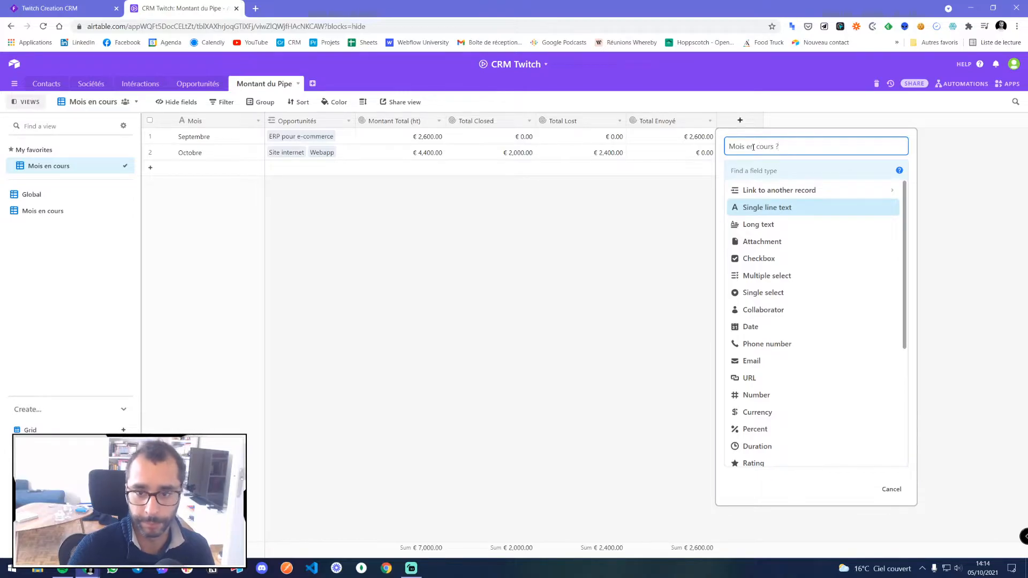
pyautogui.click(761, 169)
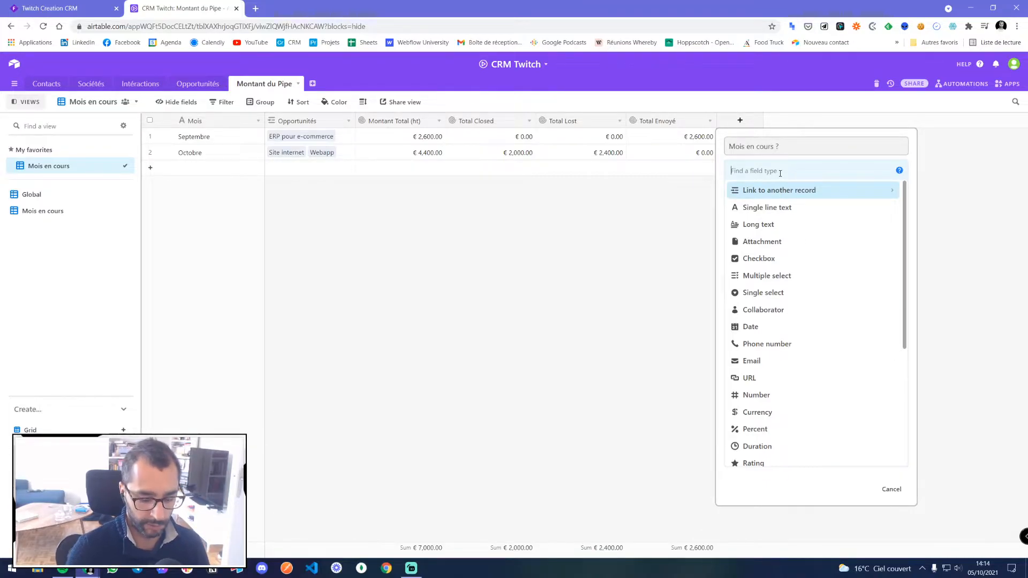
pyautogui.write('form')
pyautogui.click(771, 190)
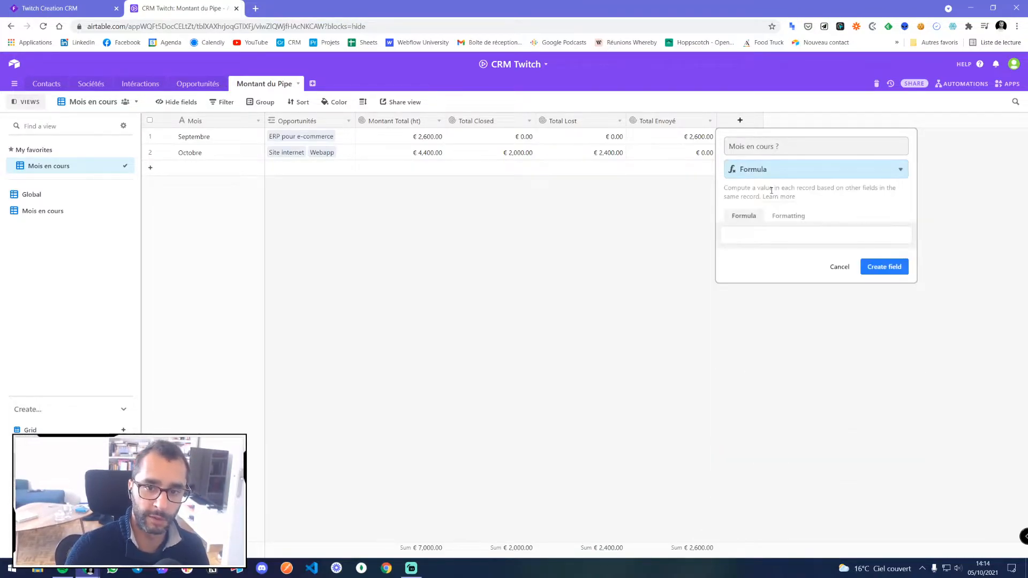
# - Enter the formula MONTH(TODAY()) for the "Mois en cours ?" field and create the field
pyautogui.click(760, 234)
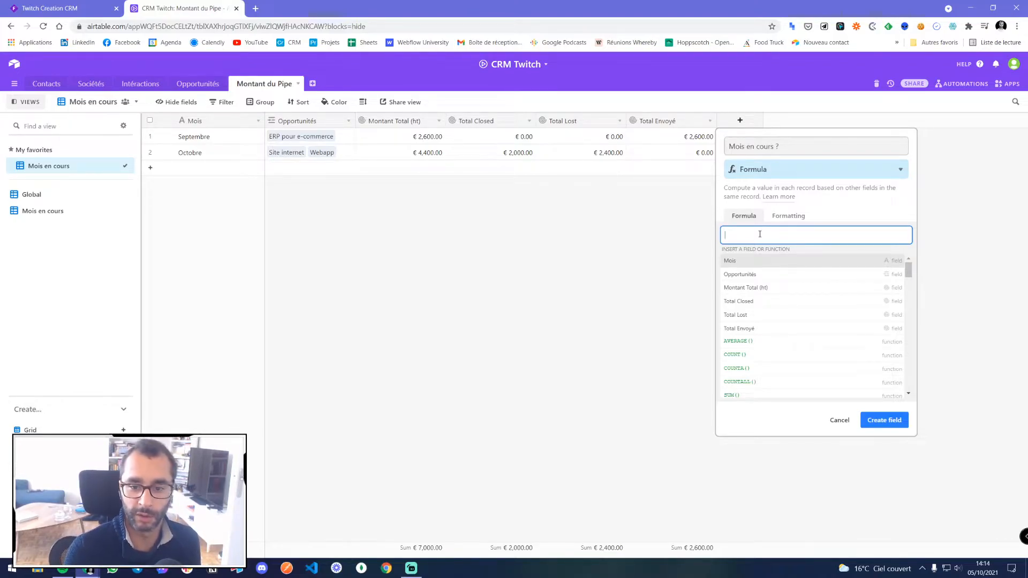
pyautogui.write('mon')
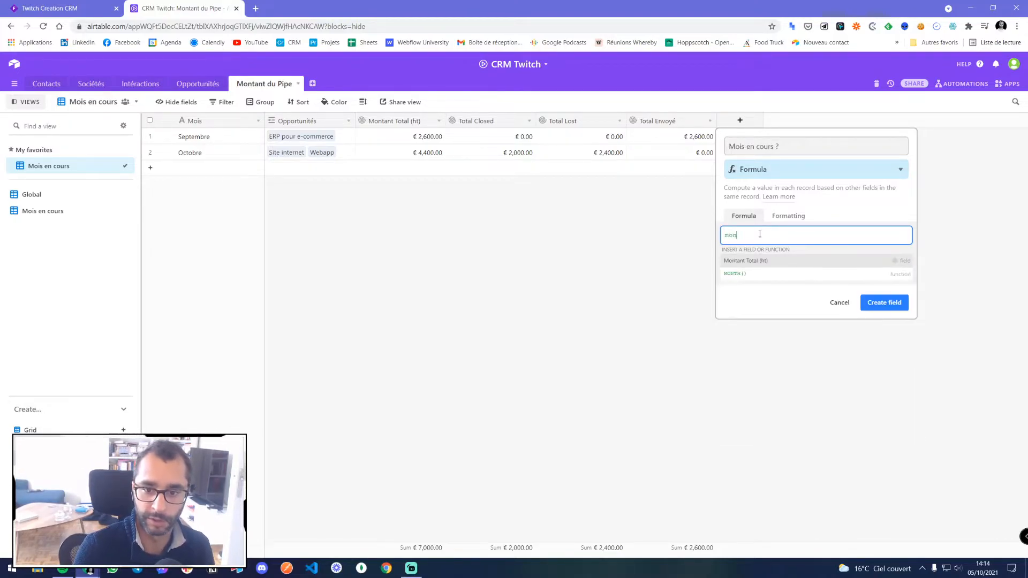
pyautogui.click(740, 274)
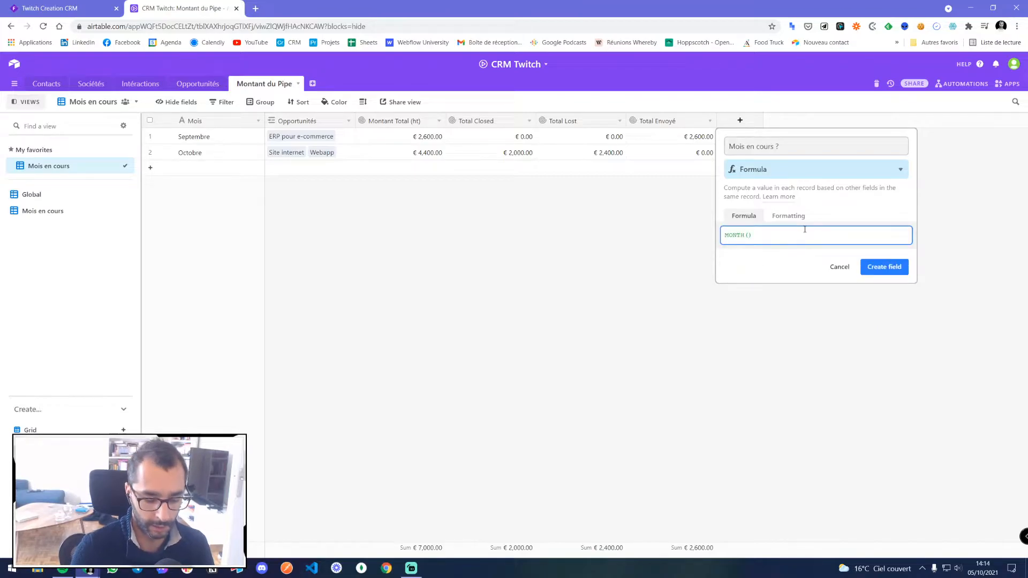
pyautogui.write('toda')
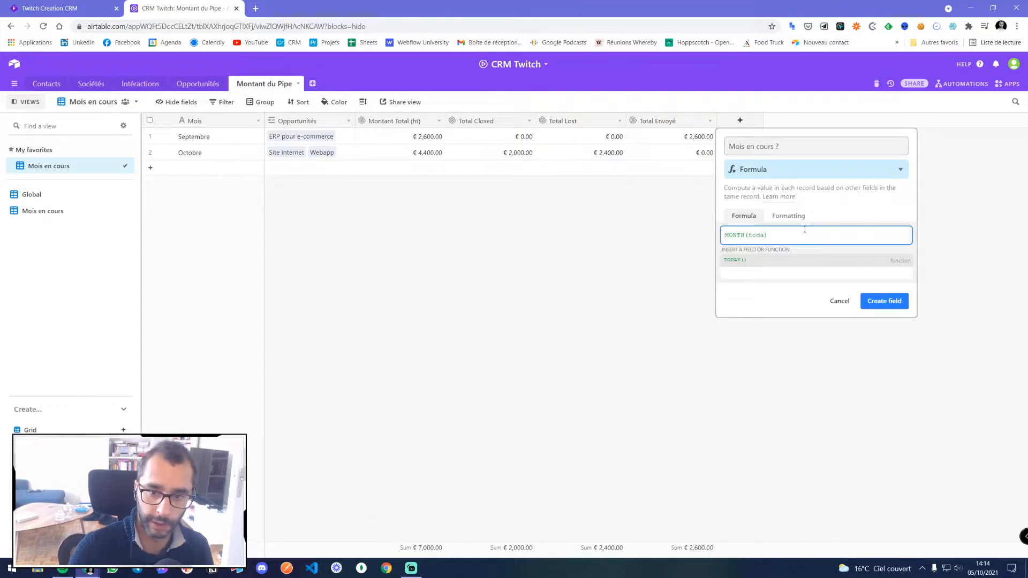
pyautogui.click(769, 261)
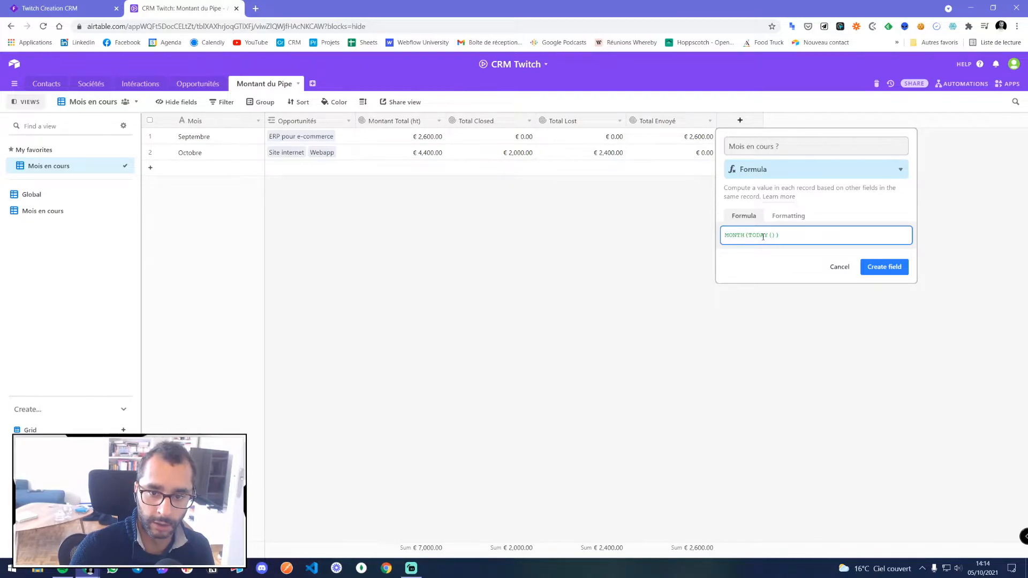
pyautogui.click(883, 266)
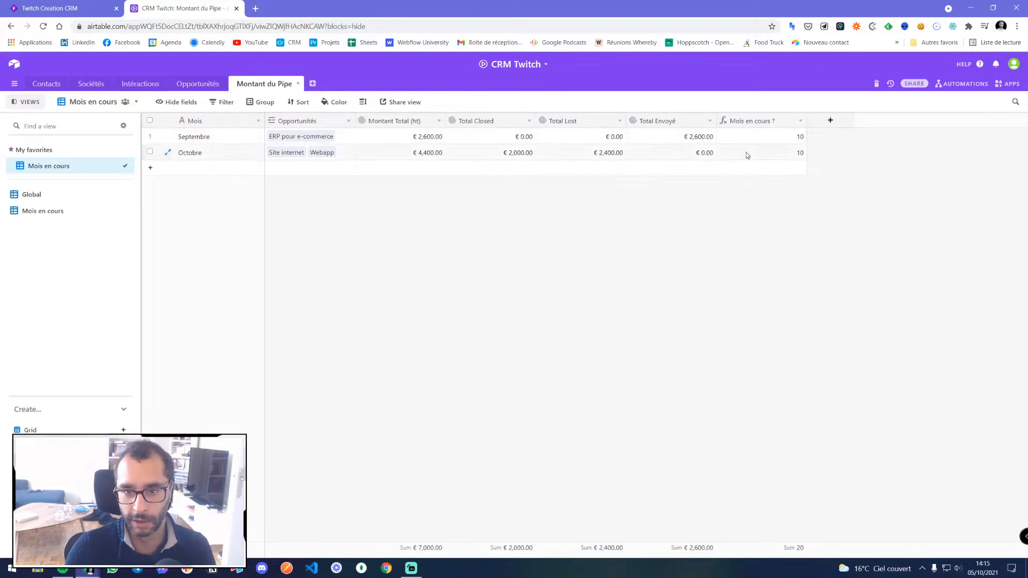
# - Start another Formula field in Montant du Pipe and name it "Mois de la clé primaire"
pyautogui.click(830, 120)
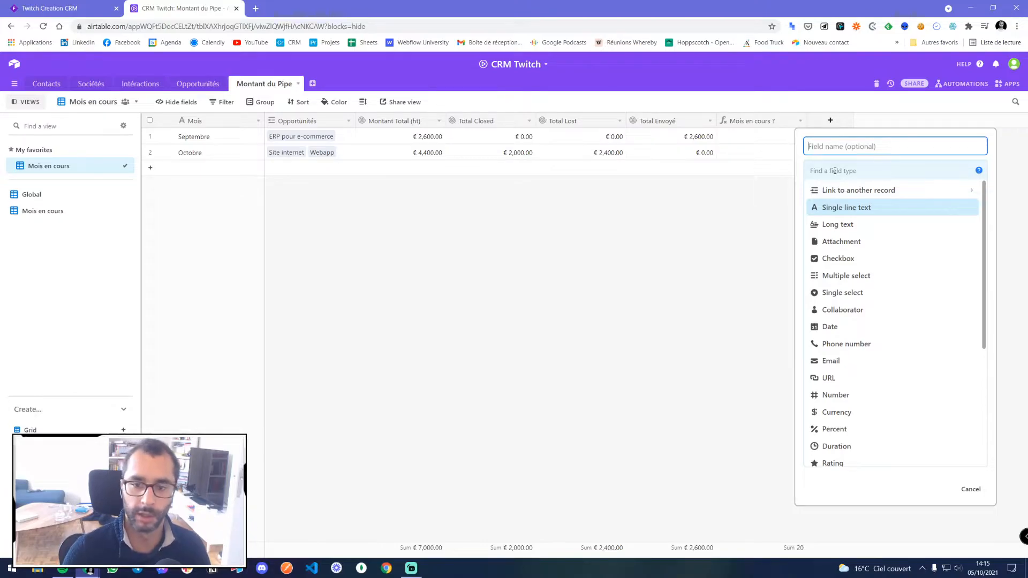
pyautogui.click(868, 170)
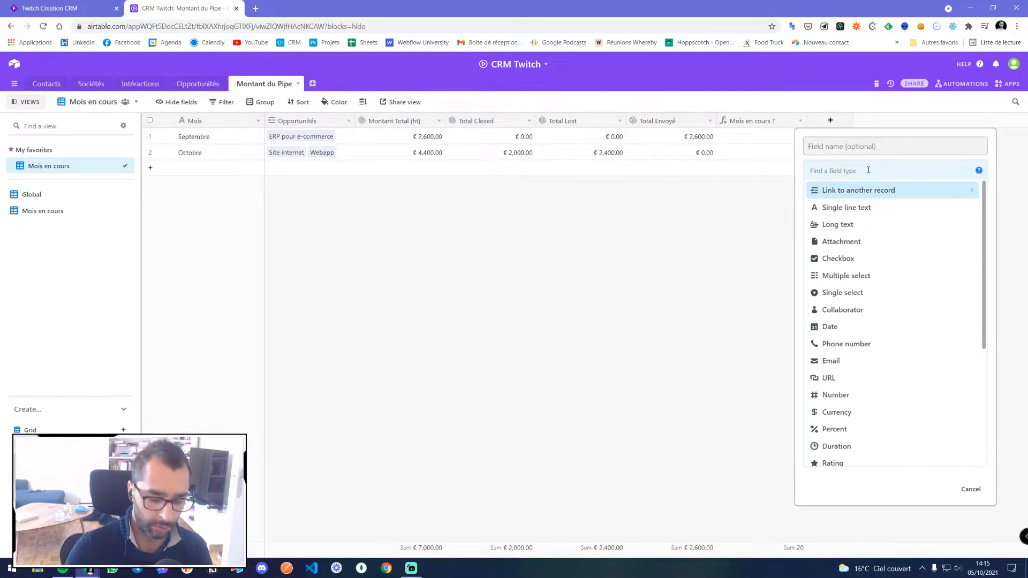
pyautogui.write('form')
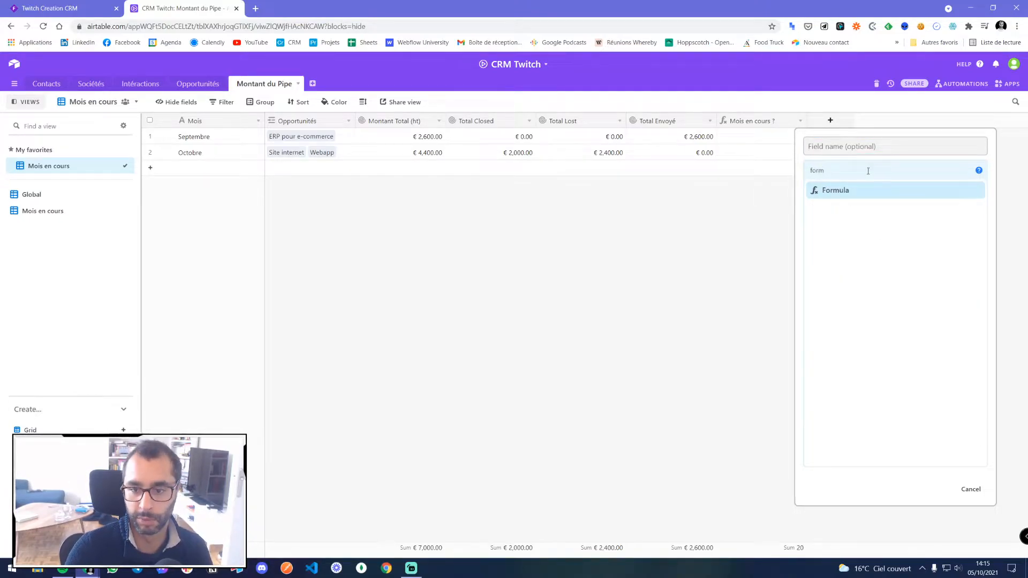
pyautogui.click(841, 192)
pyautogui.click(844, 146)
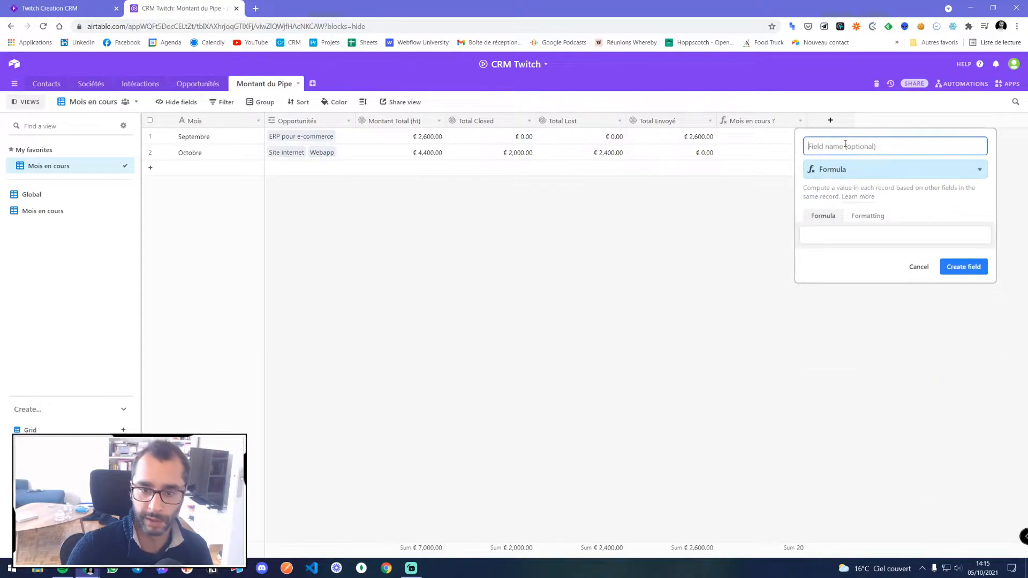
pyautogui.write('Mois de la clé p')
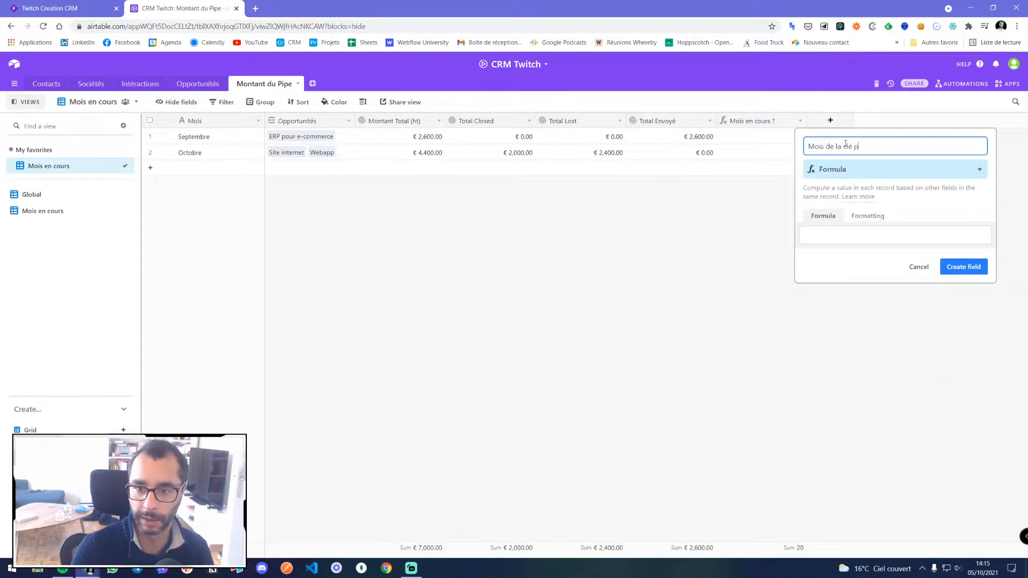
pyautogui.write('rimaire')
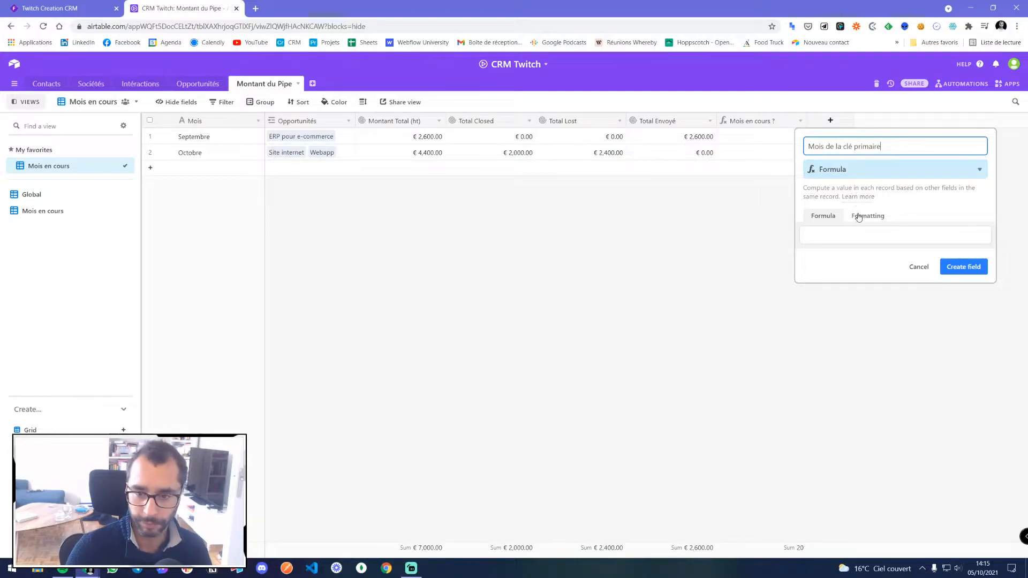
pyautogui.click(851, 231)
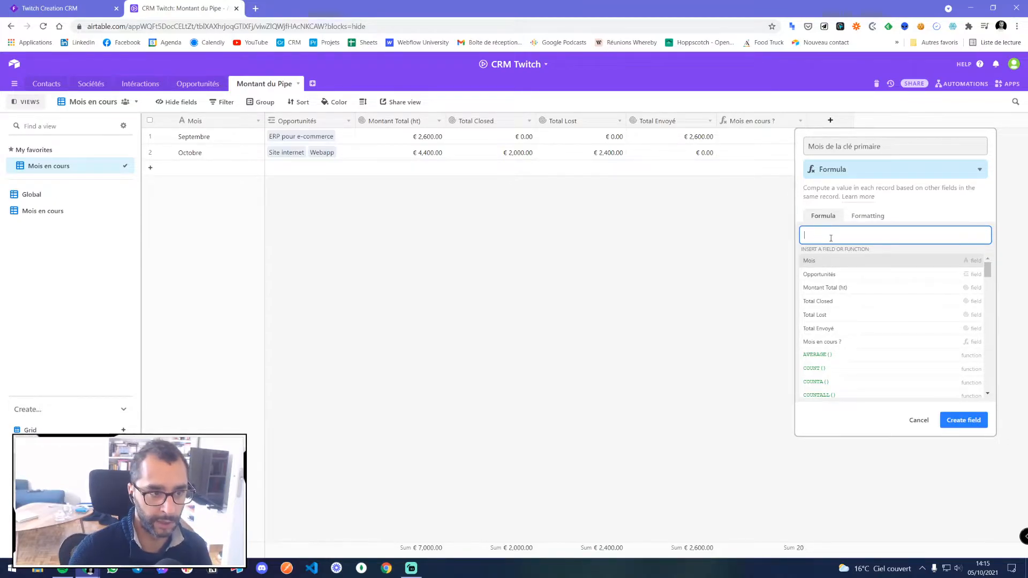
pyautogui.write('mois')
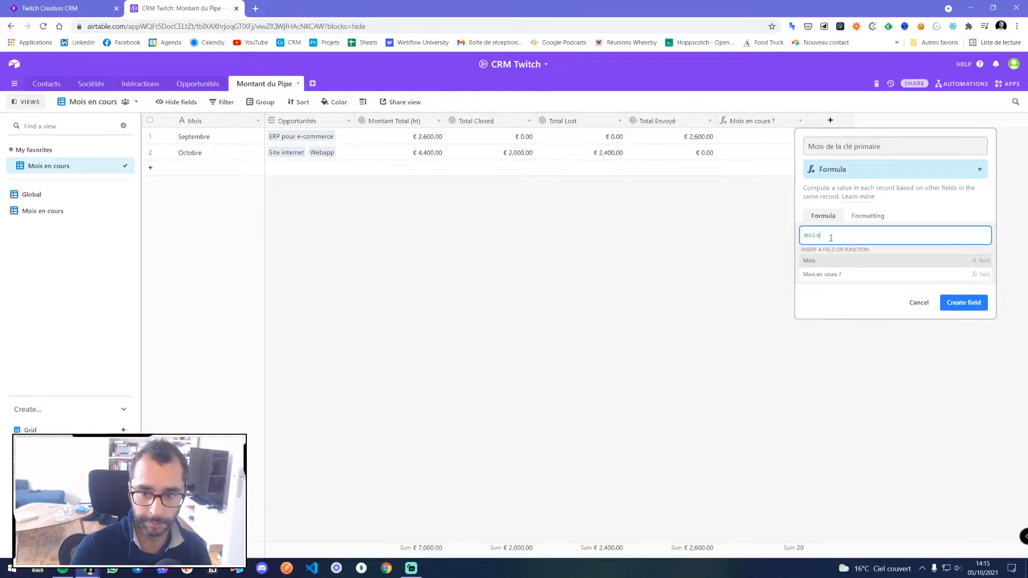
pyautogui.hotkey('ctrl', 'a')
pyautogui.press('BackSpace')
# - Write the formula DATETIME_FORMAT(Mois,"MMMM") for the "Mois de la clé primaire" field
pyautogui.write('dat')
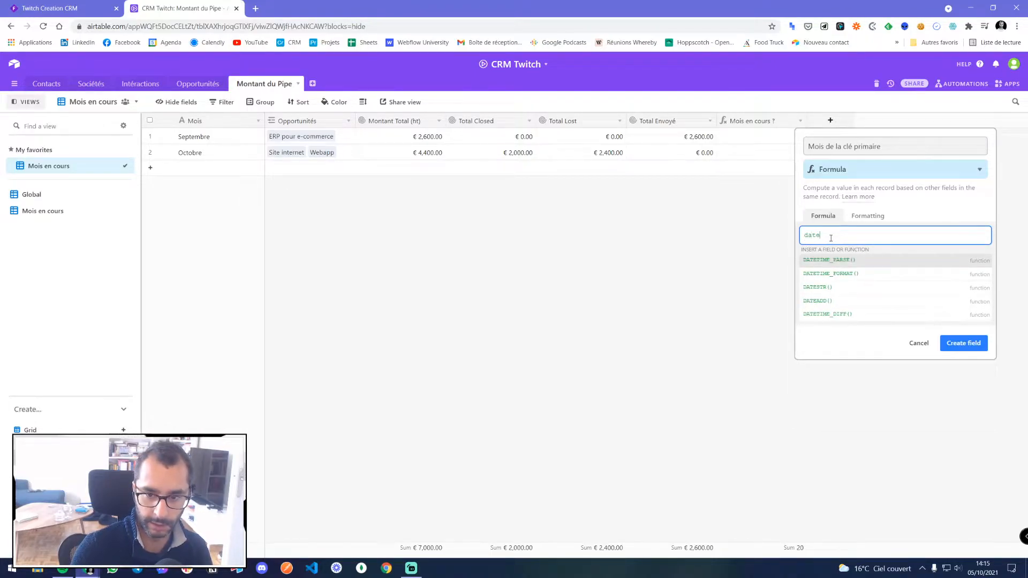
pyautogui.write('e')
pyautogui.click(831, 273)
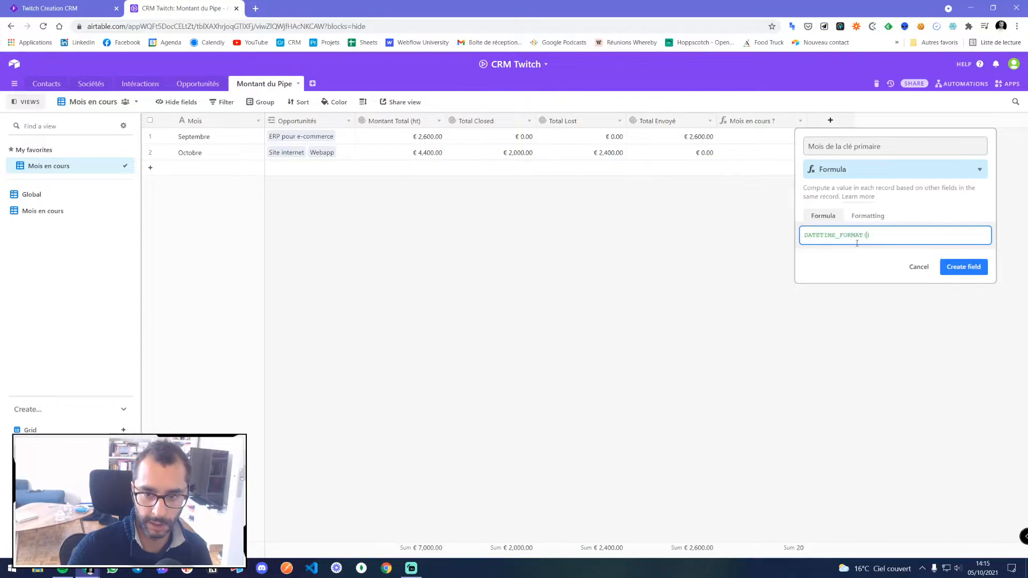
pyautogui.write('month')
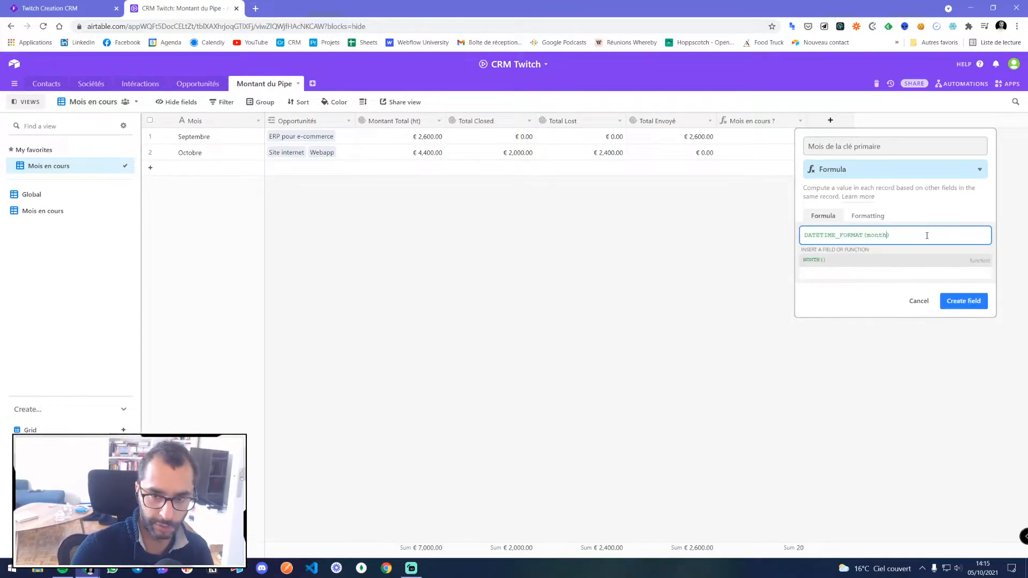
pyautogui.moveTo(869, 236); pyautogui.dragTo(886, 236)
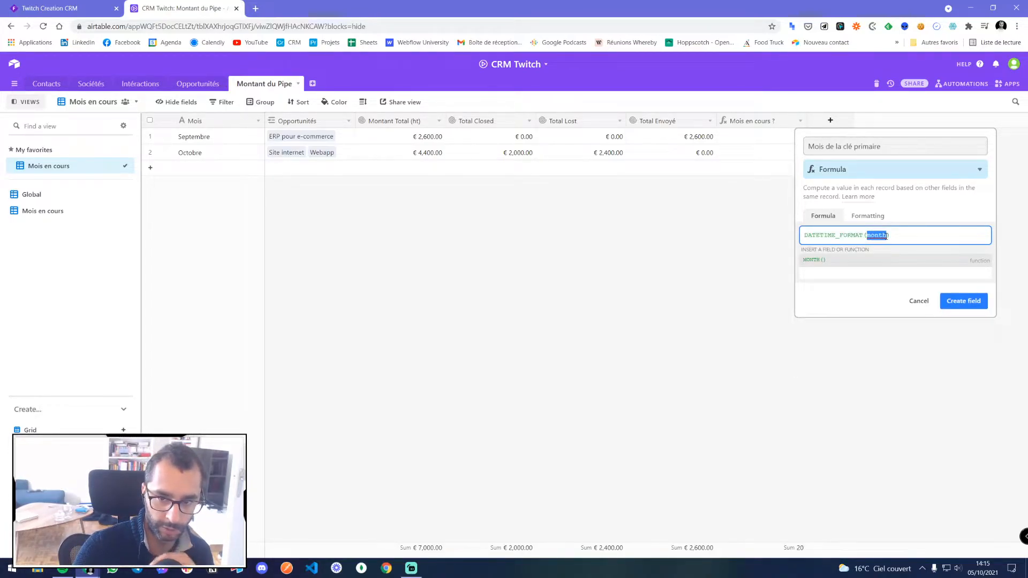
pyautogui.write('mois')
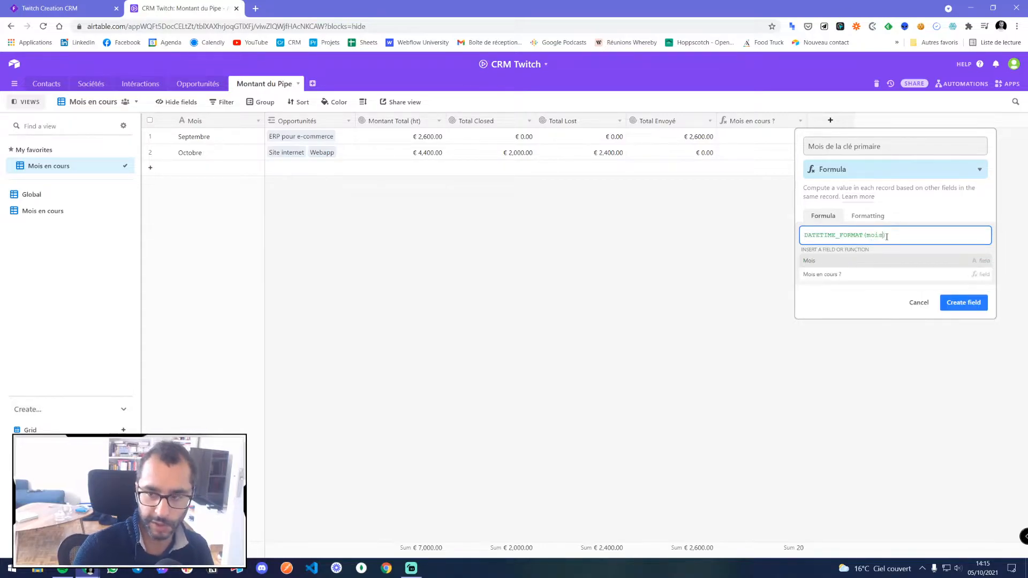
pyautogui.click(824, 261)
pyautogui.write(',"')
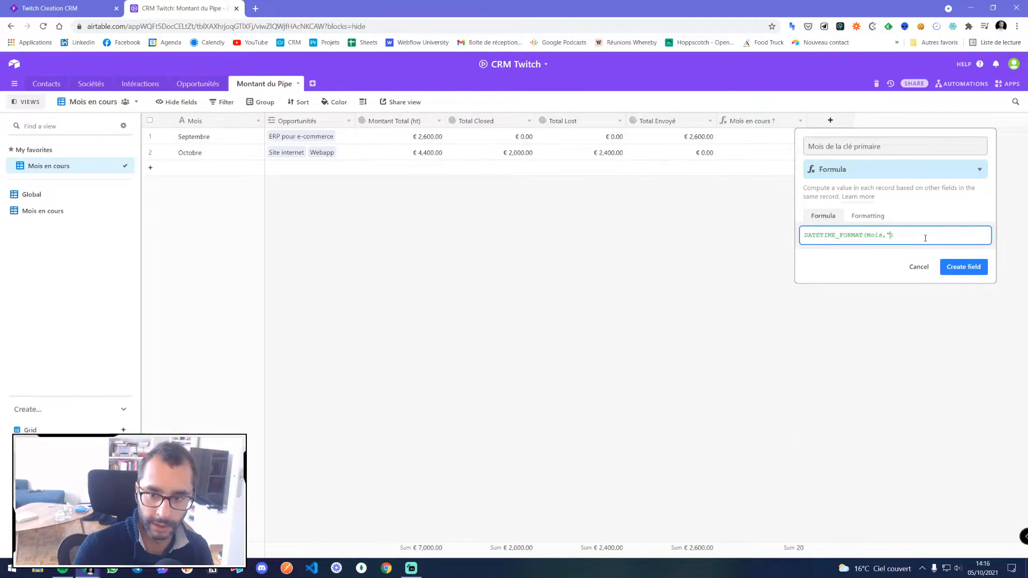
pyautogui.write('MMMM"')
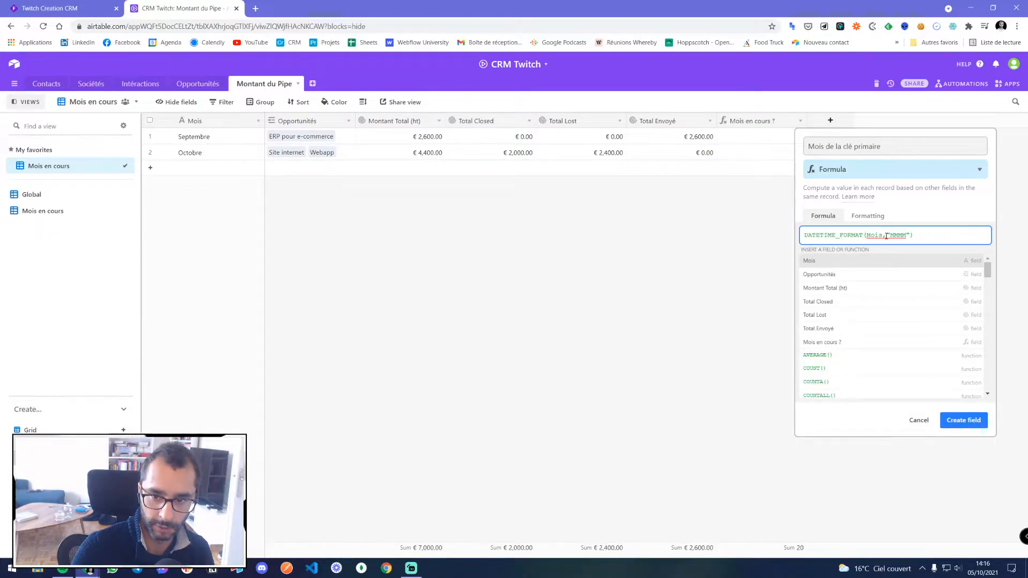
# - Replace the Mois reference in the formula with TODAY() and create the field
pyautogui.moveTo(883, 235); pyautogui.dragTo(867, 236)
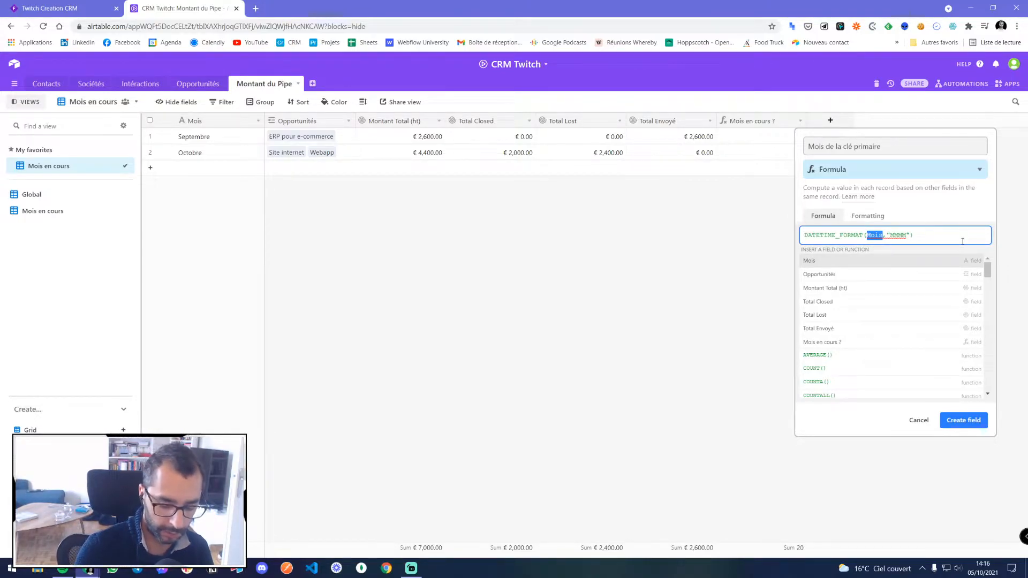
pyautogui.write('today')
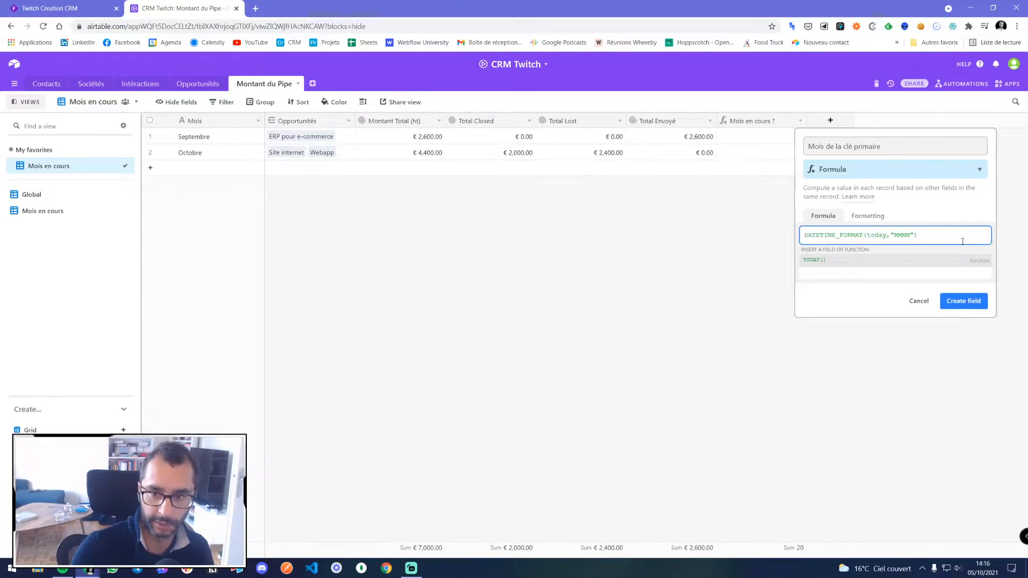
pyautogui.click(936, 260)
pyautogui.click(963, 263)
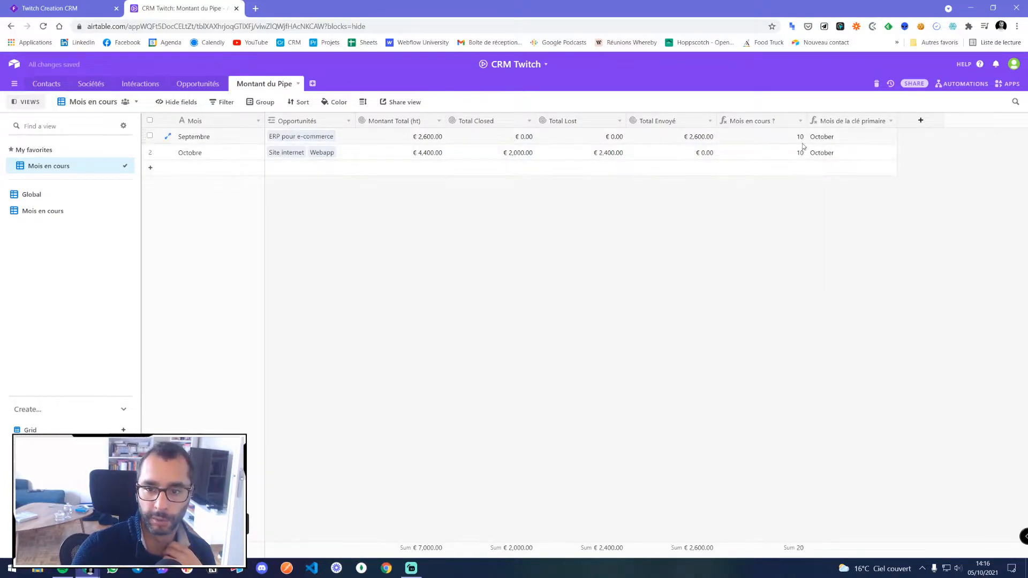
# - Change the date format in the "Mois de la clé primaire" formula to "MM" and save the field
pyautogui.doubleClick(835, 122)
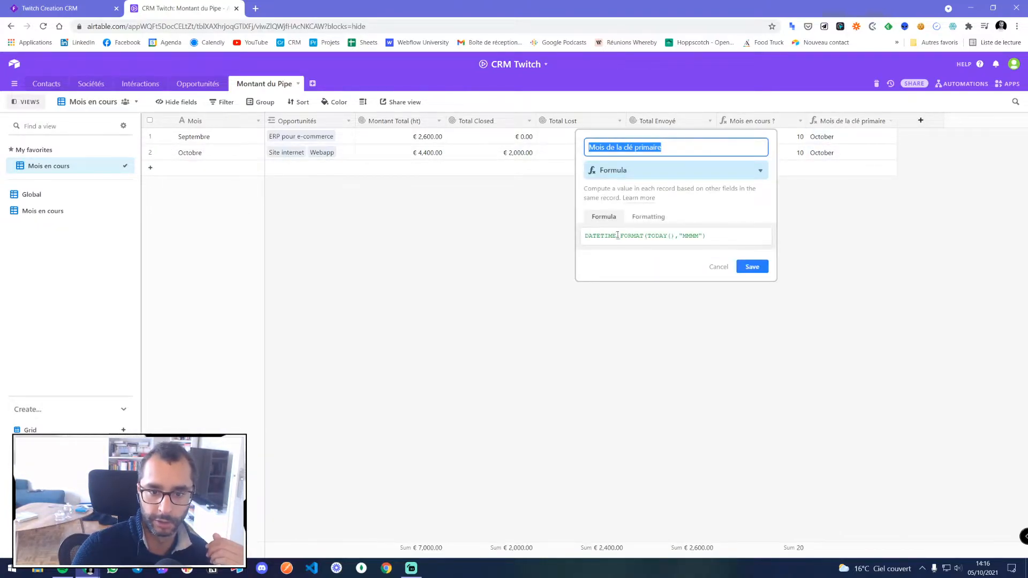
pyautogui.moveTo(683, 236); pyautogui.dragTo(700, 236)
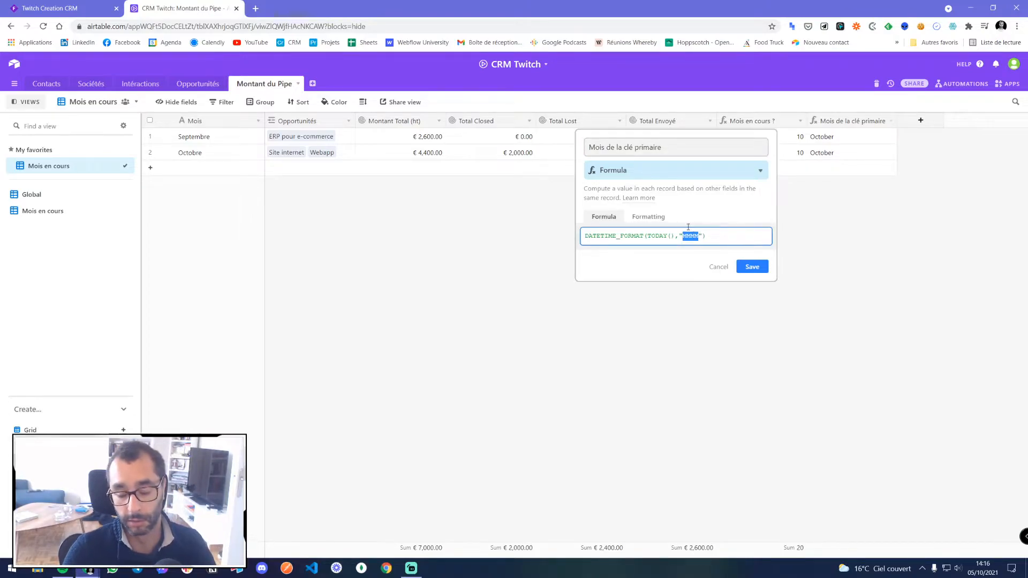
pyautogui.click(695, 237)
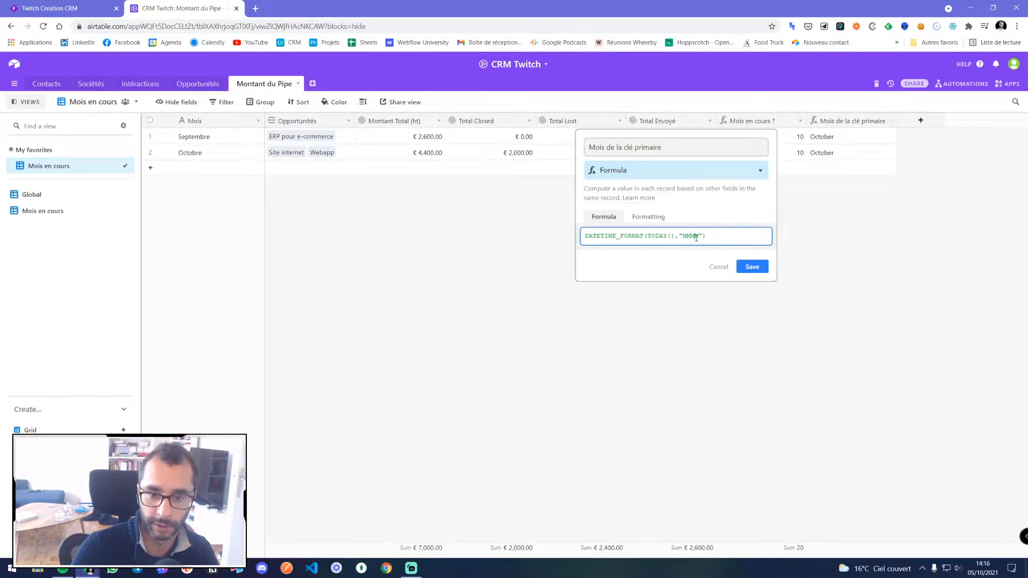
pyautogui.press('BackSpace')
pyautogui.press('BackSpace')
pyautogui.click(752, 267)
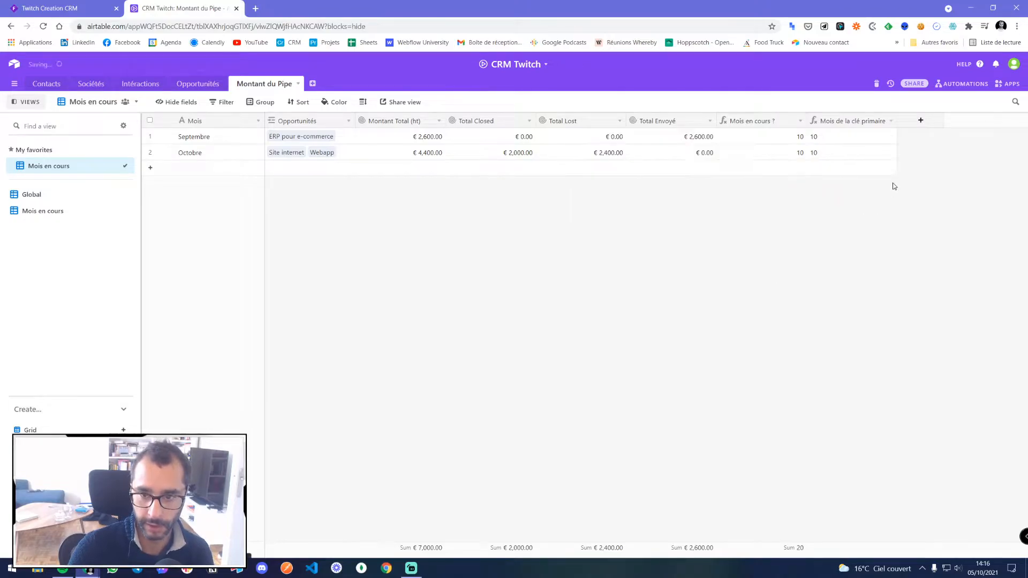
# - Change the date format in the "Mois de la clé primaire" formula to "MMMM" and save the field
pyautogui.doubleClick(841, 122)
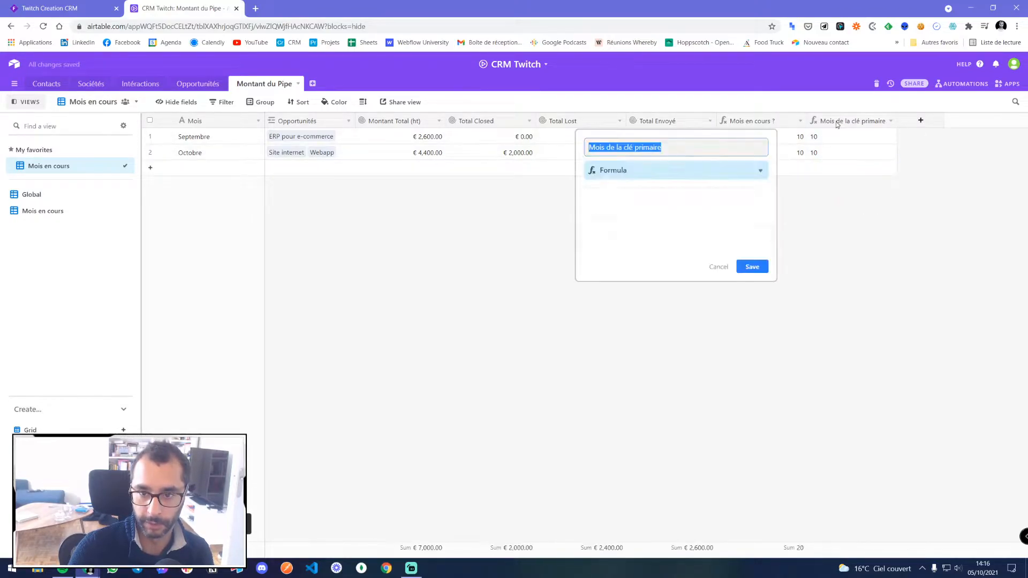
pyautogui.click(690, 236)
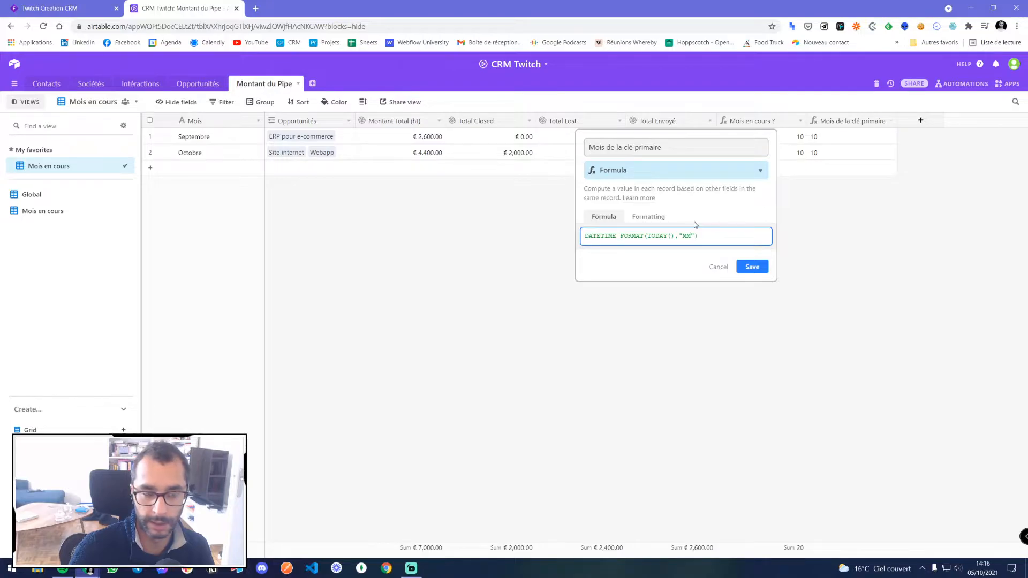
pyautogui.write('MM')
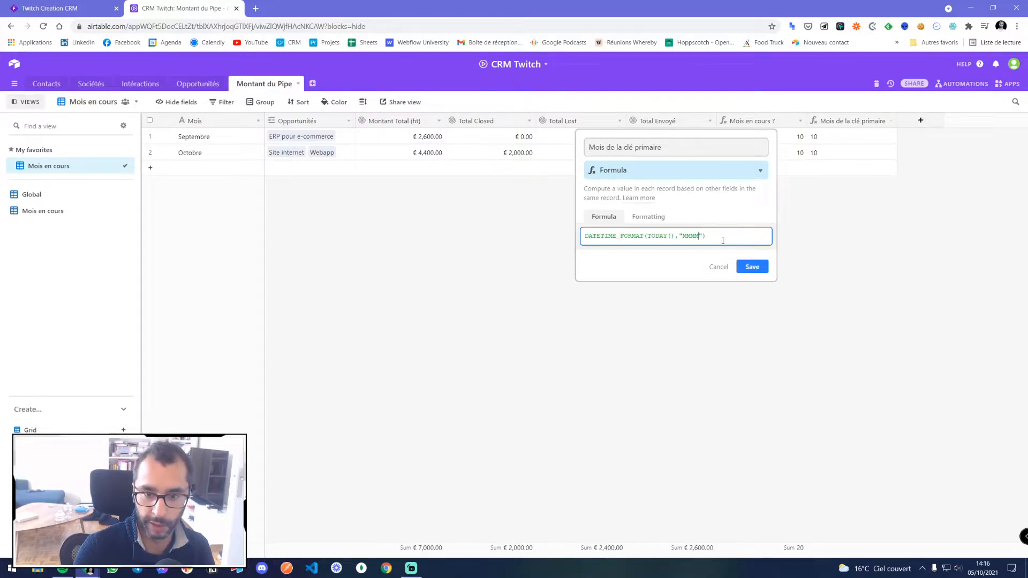
pyautogui.doubleClick(844, 122)
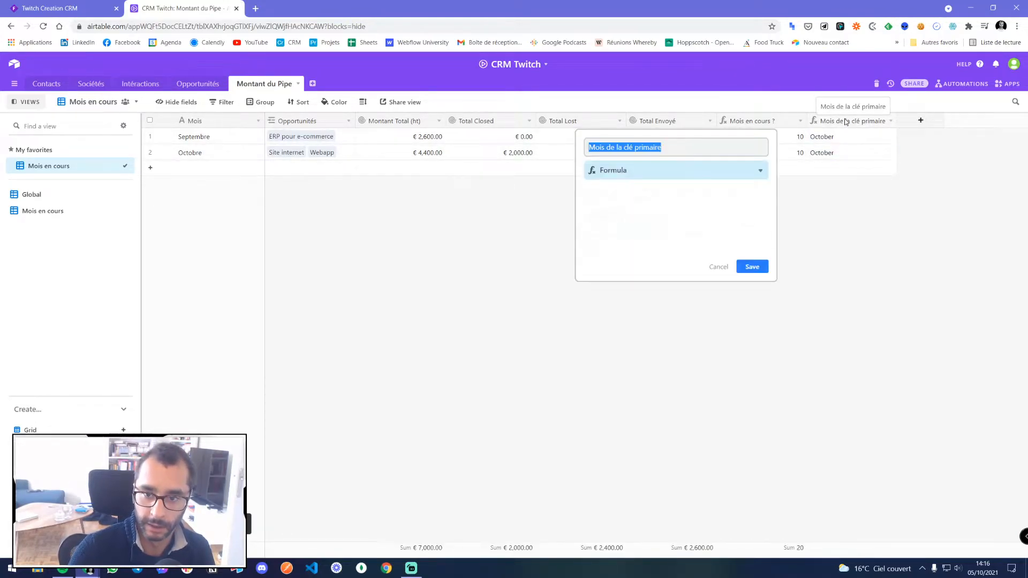
pyautogui.click(717, 266)
# - Start a new Formula field in Montant du Pipe and enter a SWITCH function with the Mois field as its expression
pyautogui.click(920, 120)
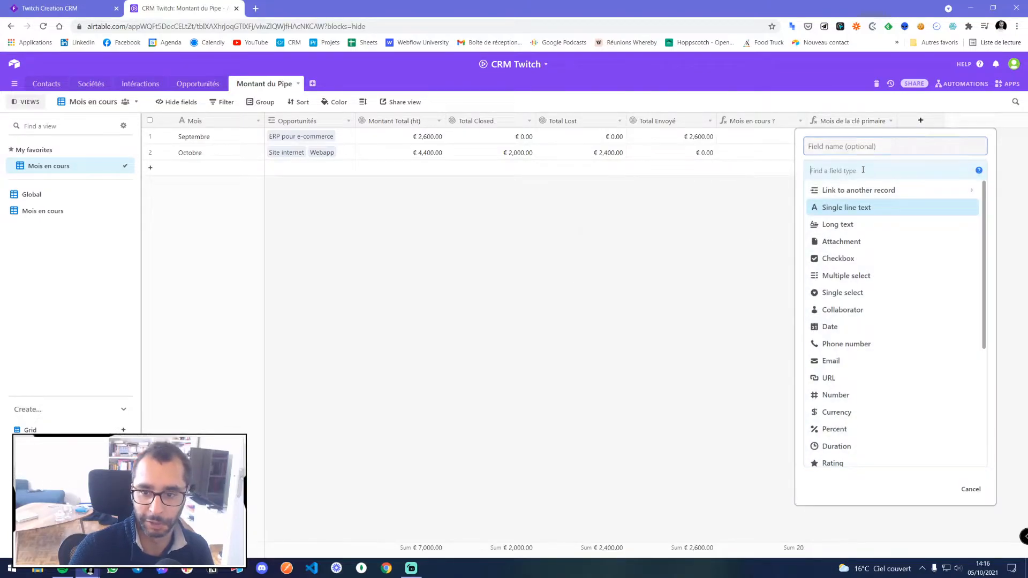
pyautogui.write('form')
pyautogui.click(853, 190)
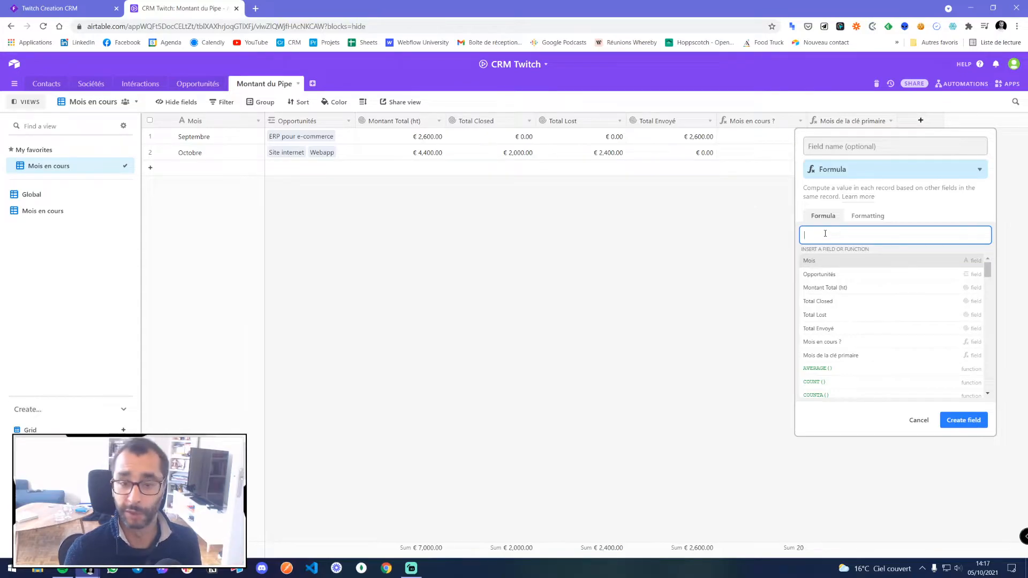
pyautogui.write('swic')
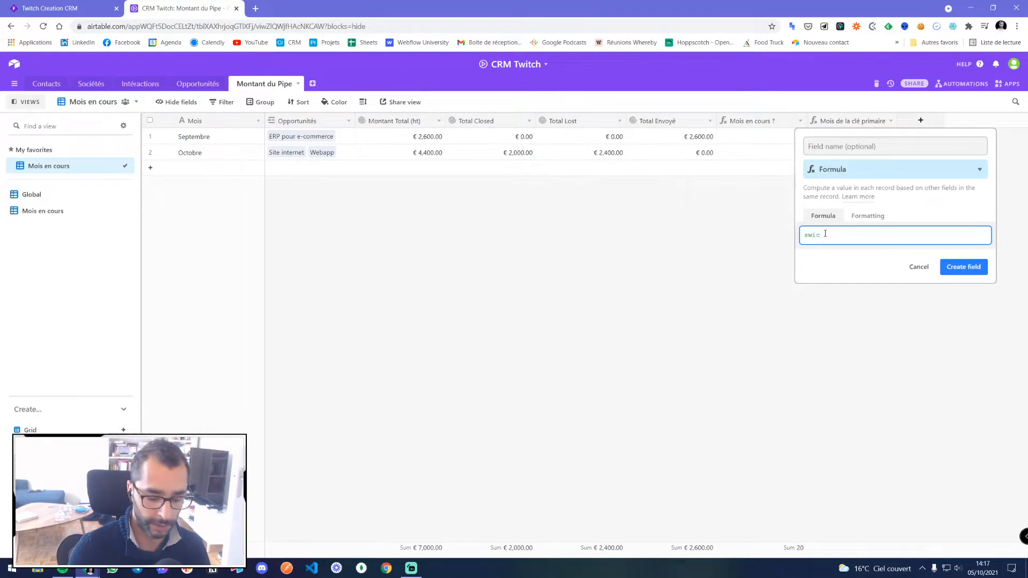
pyautogui.press('BackSpace')
pyautogui.write('tc')
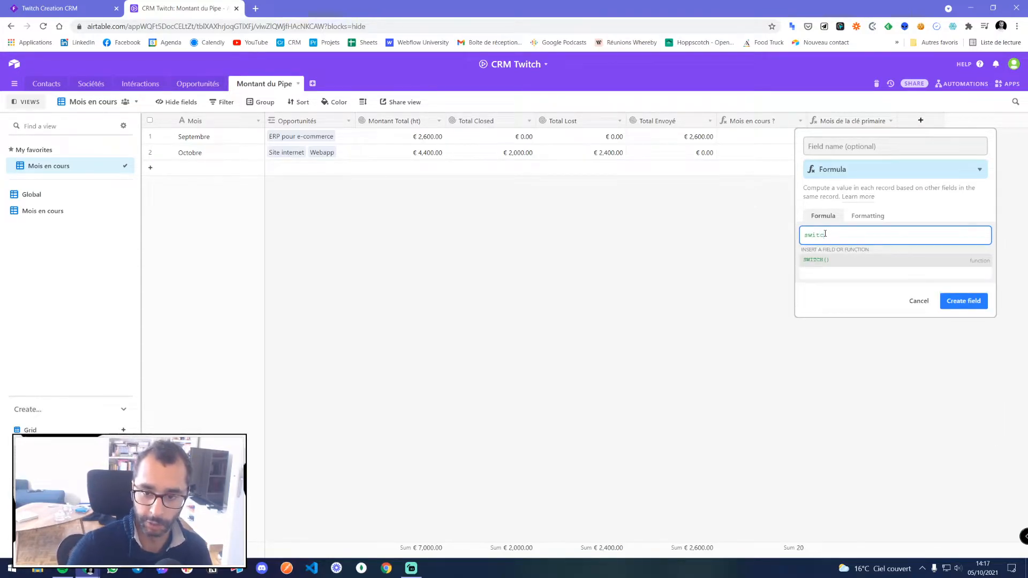
pyautogui.click(830, 262)
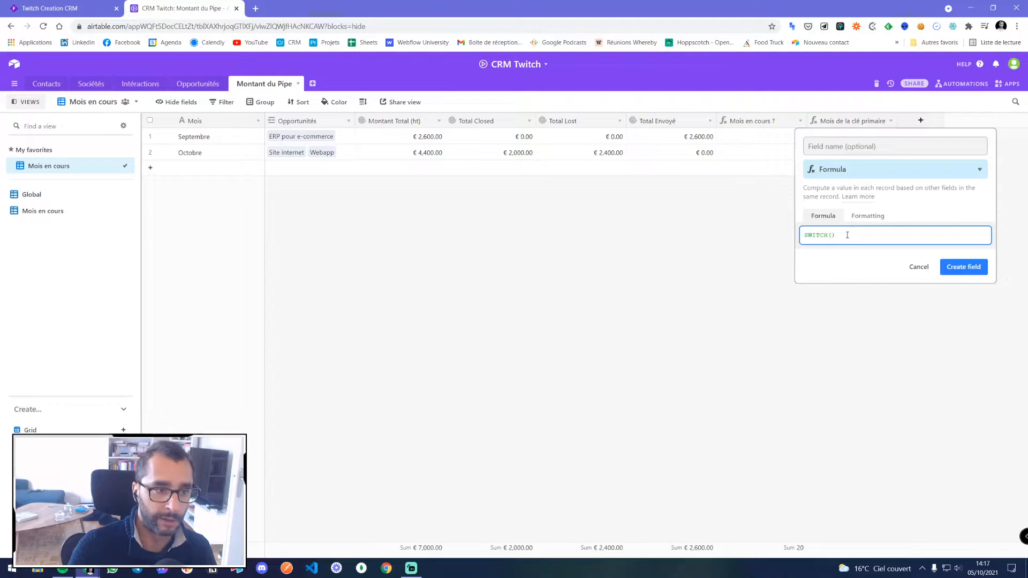
pyautogui.write('Mois')
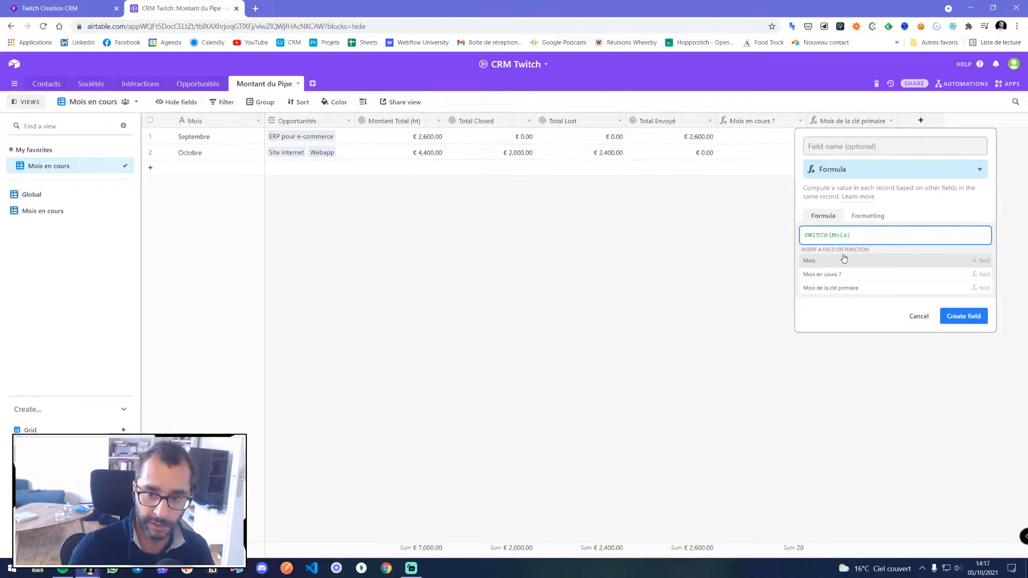
pyautogui.click(843, 261)
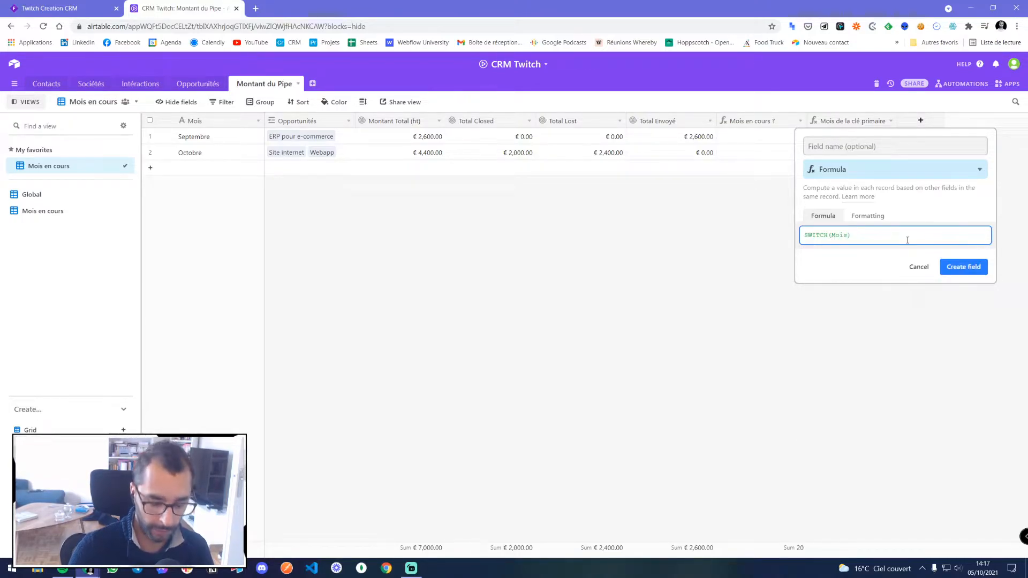
# - Add a case to the SWITCH formula that translates "Septembre" into "September"
pyautogui.write(',"')
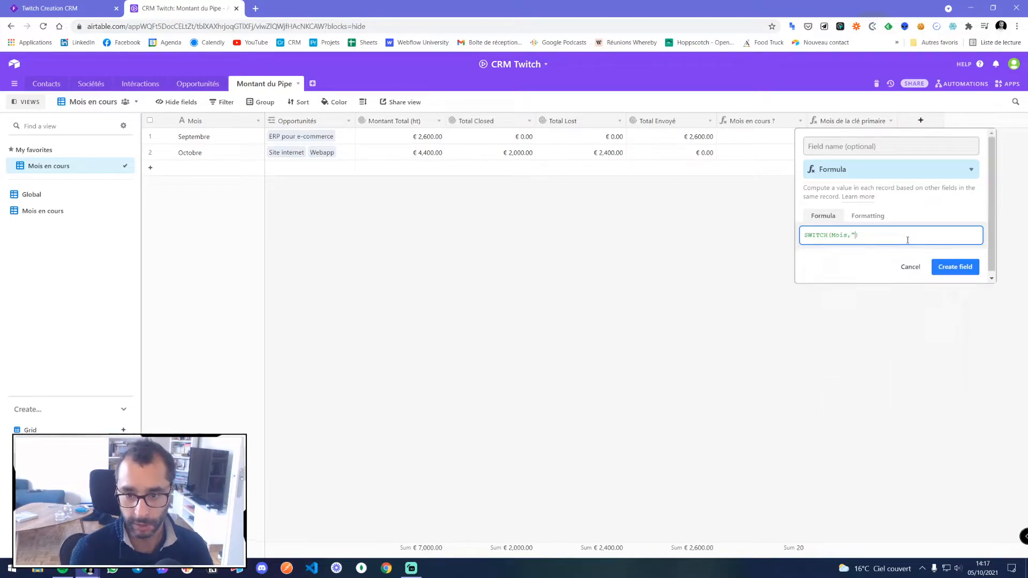
pyautogui.write('Oct')
pyautogui.write('o')
pyautogui.press('BackSpace')
pyautogui.press('BackSpace')
pyautogui.press('BackSpace')
pyautogui.write('Septembre"')
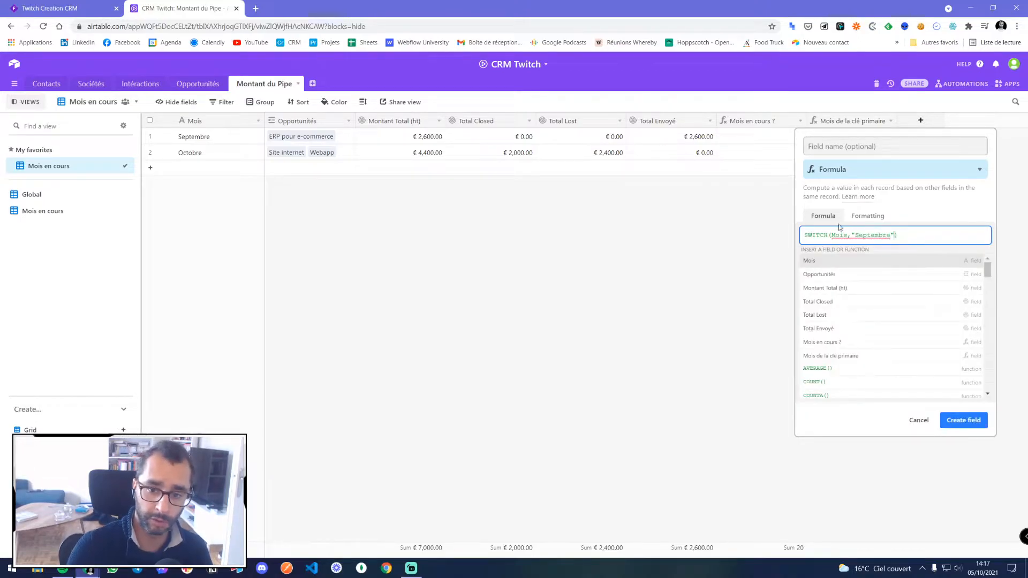
pyautogui.moveTo(853, 236); pyautogui.dragTo(855, 236)
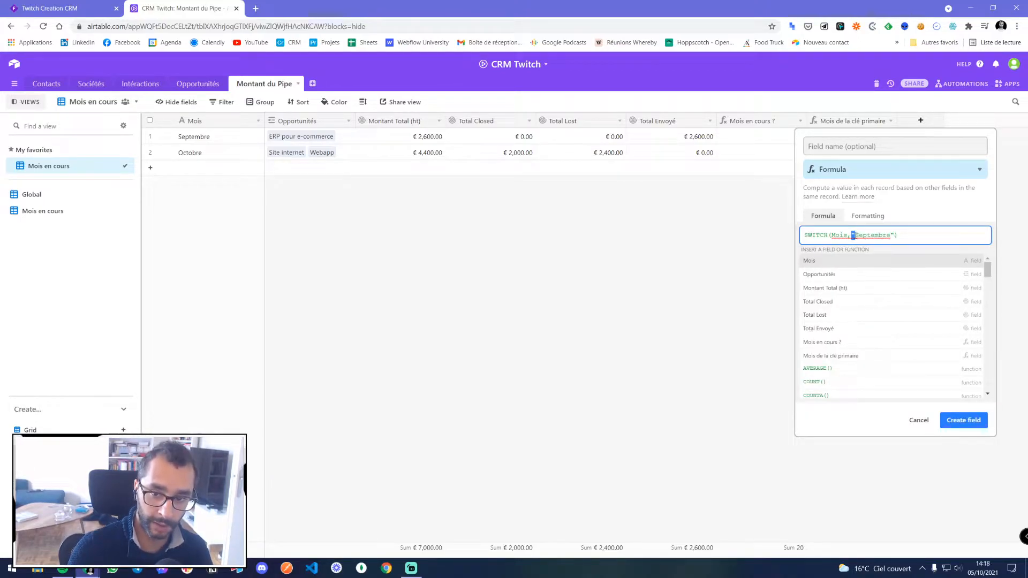
pyautogui.click(862, 234)
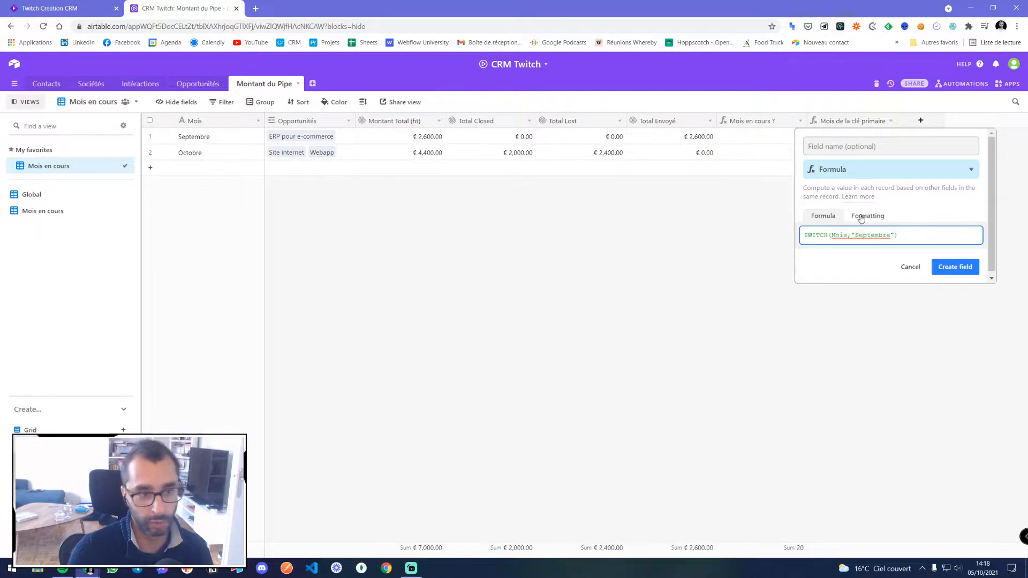
pyautogui.click(853, 234)
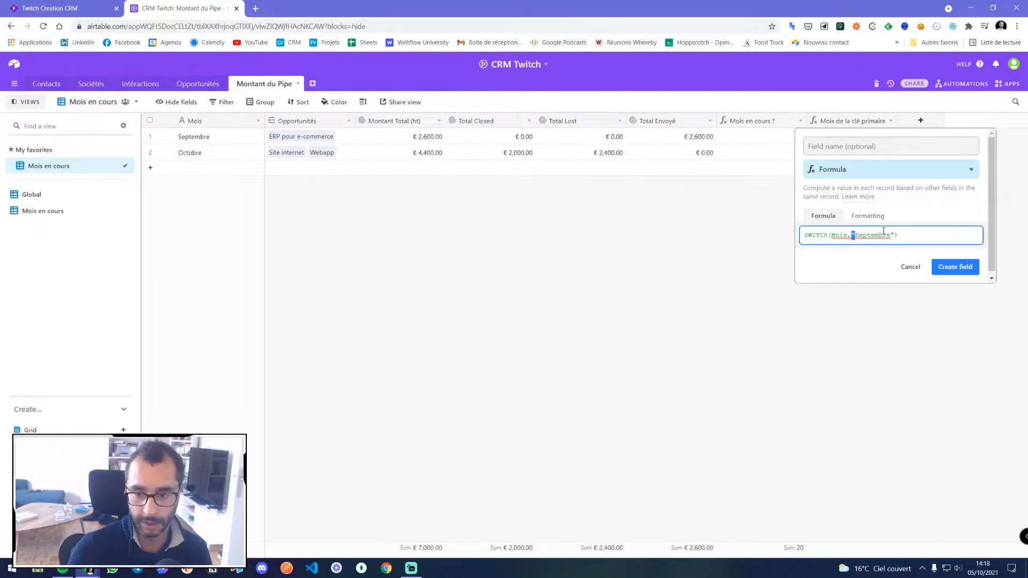
pyautogui.click(894, 235)
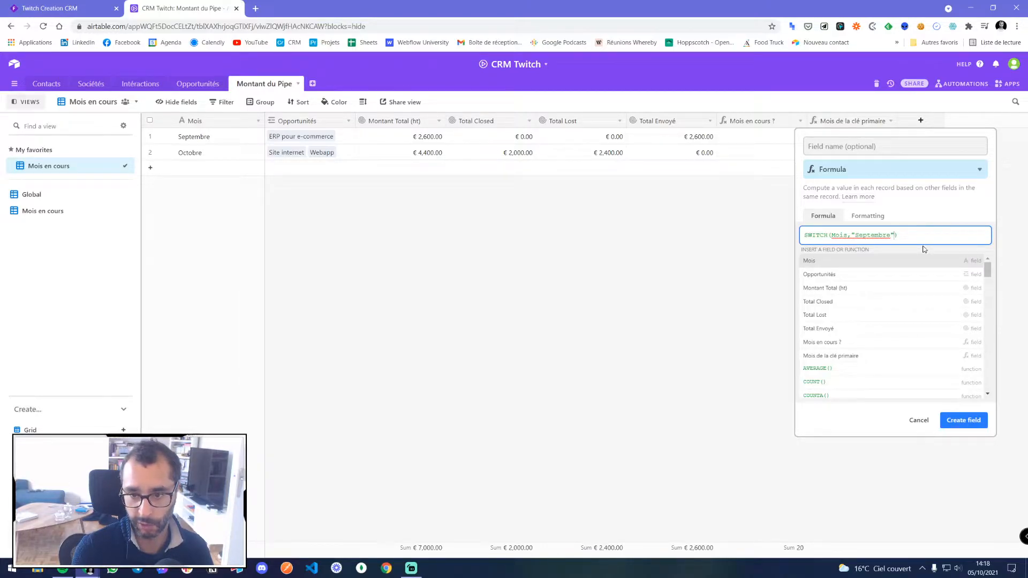
pyautogui.write(',"September,')
pyautogui.press('BackSpace')
pyautogui.write('",')
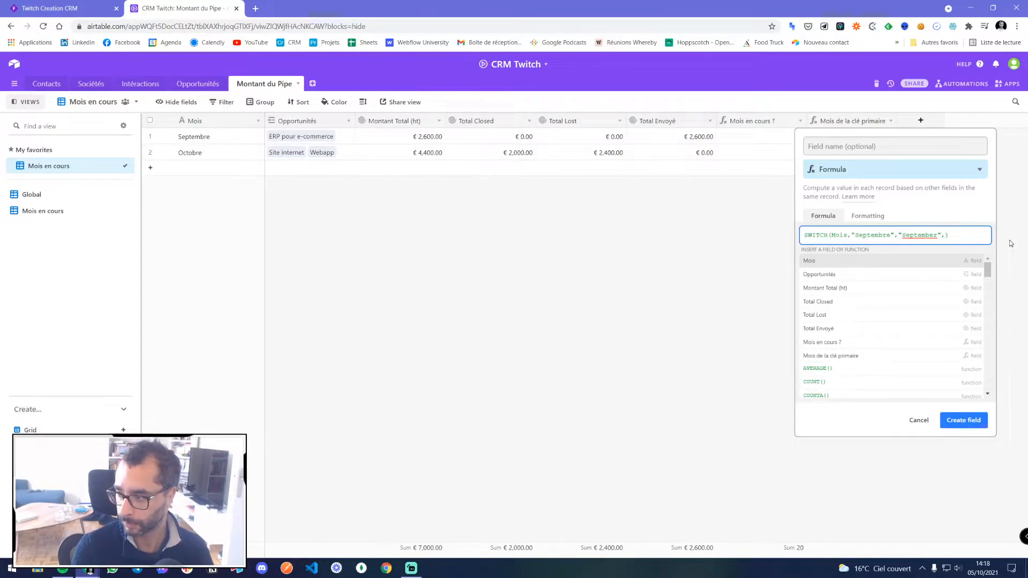
# - Add the "Octobre" to "October" case to the SWITCH formula and create the field
pyautogui.write('"')
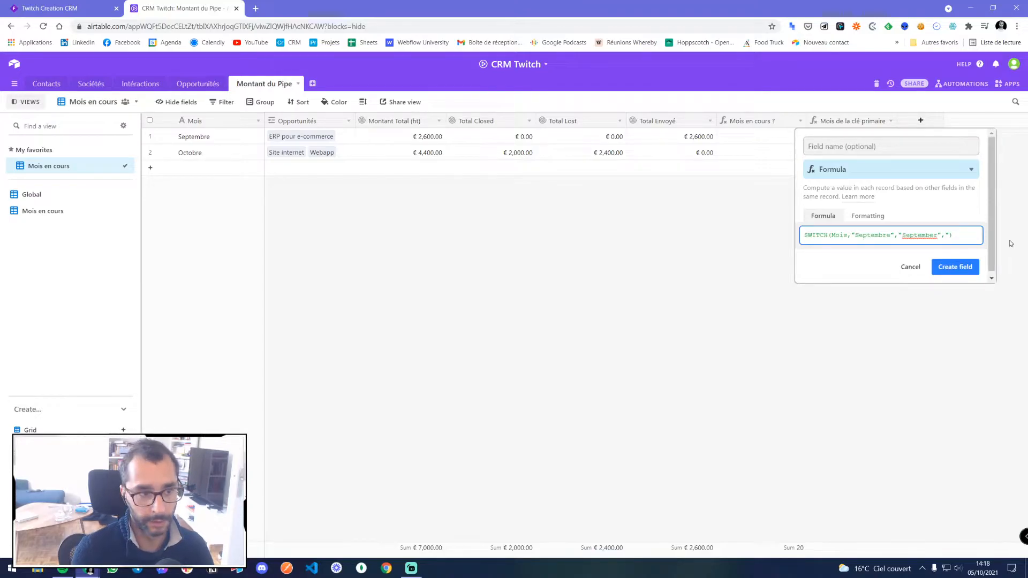
pyautogui.write('Octobre"')
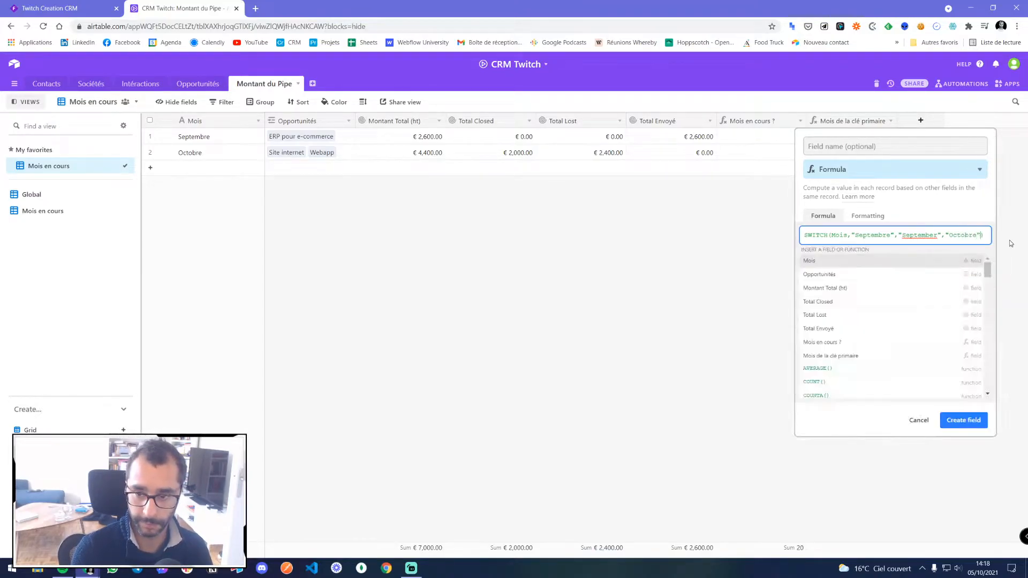
pyautogui.write(',"October"')
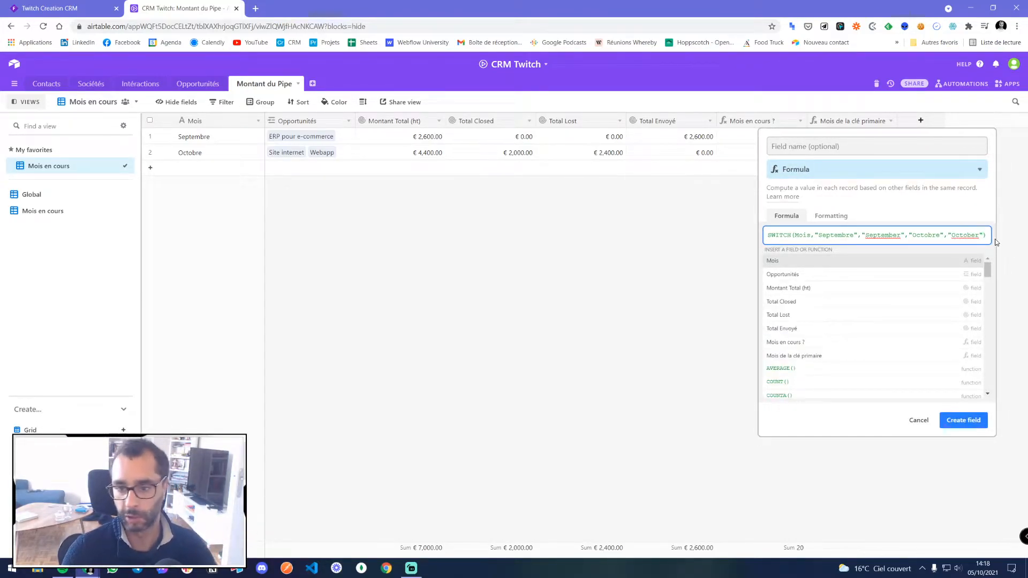
pyautogui.click(963, 420)
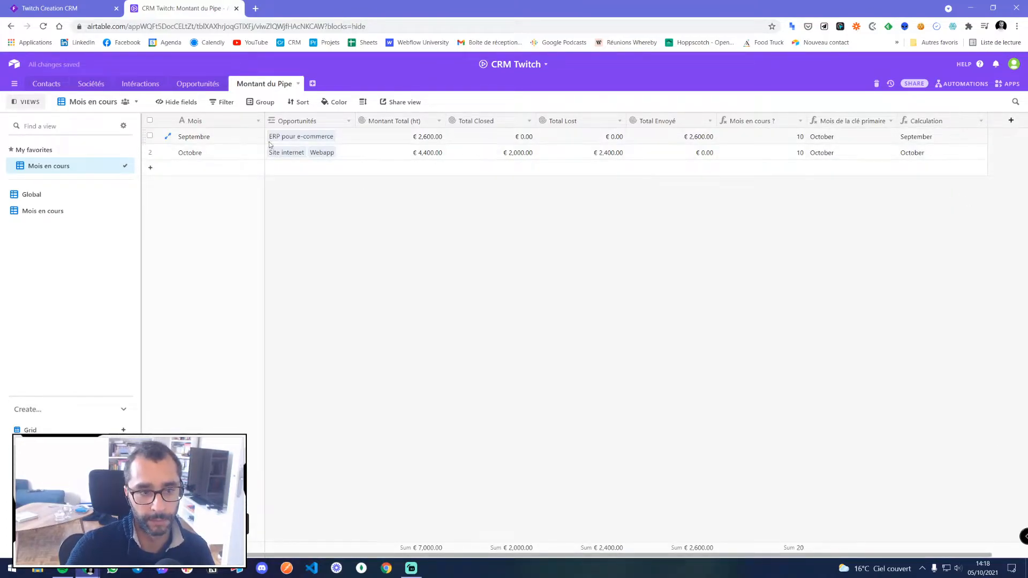
# - Review the formulas of the Calculation and "Mois de la clé primaire" fields without changing them
pyautogui.doubleClick(946, 123)
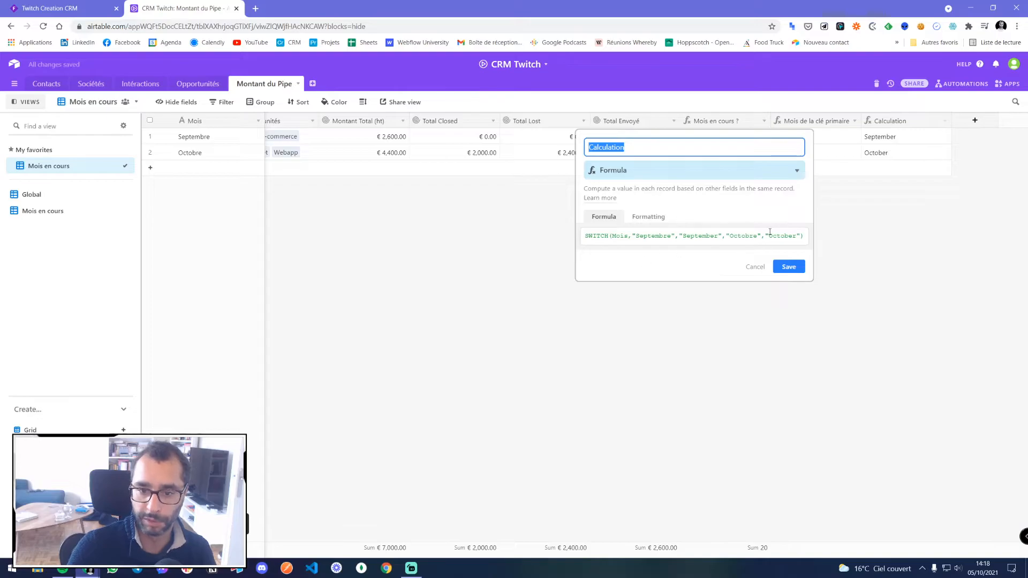
pyautogui.click(754, 266)
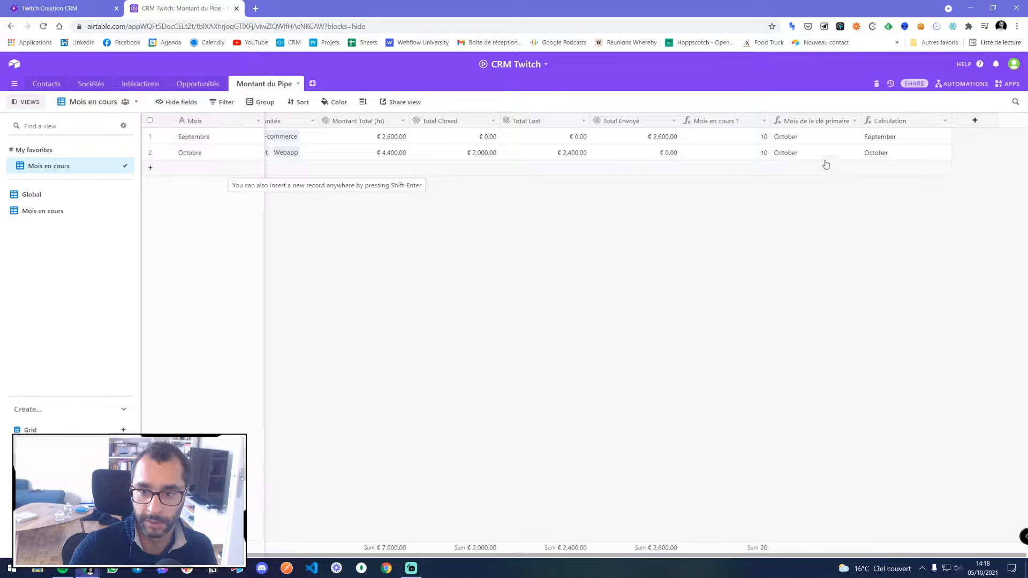
pyautogui.doubleClick(805, 121)
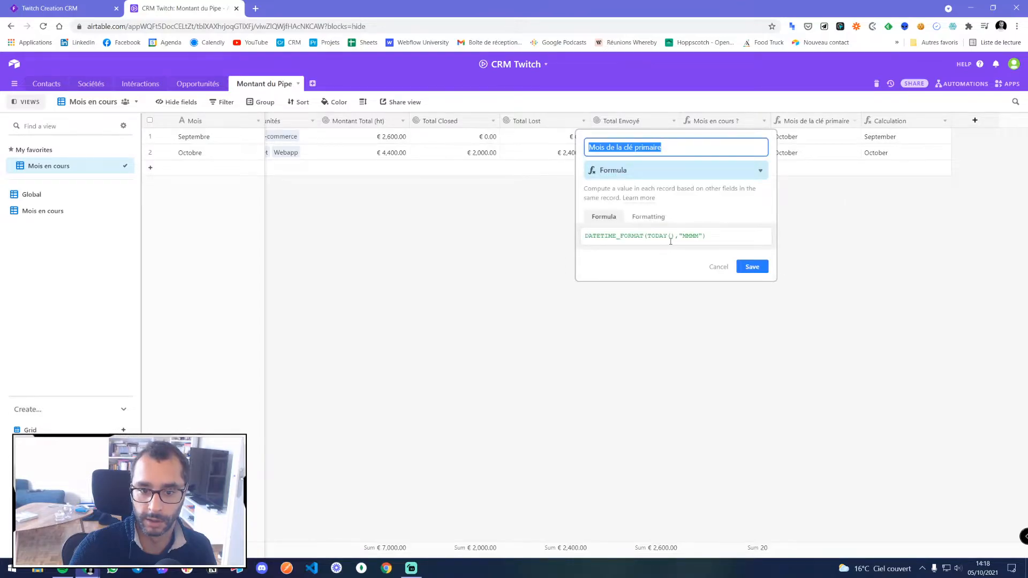
pyautogui.click(717, 266)
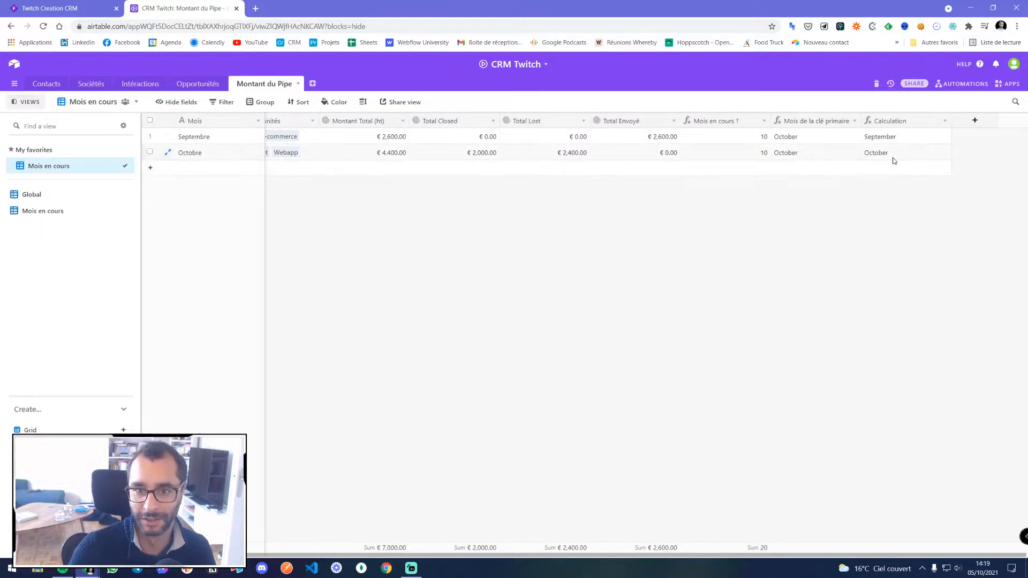
pyautogui.click(974, 120)
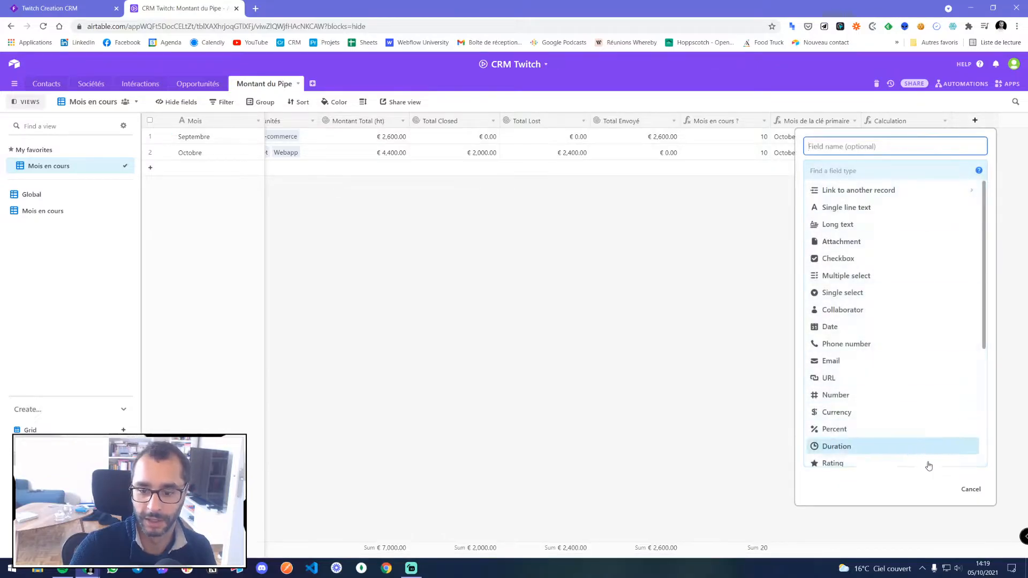
pyautogui.click(968, 490)
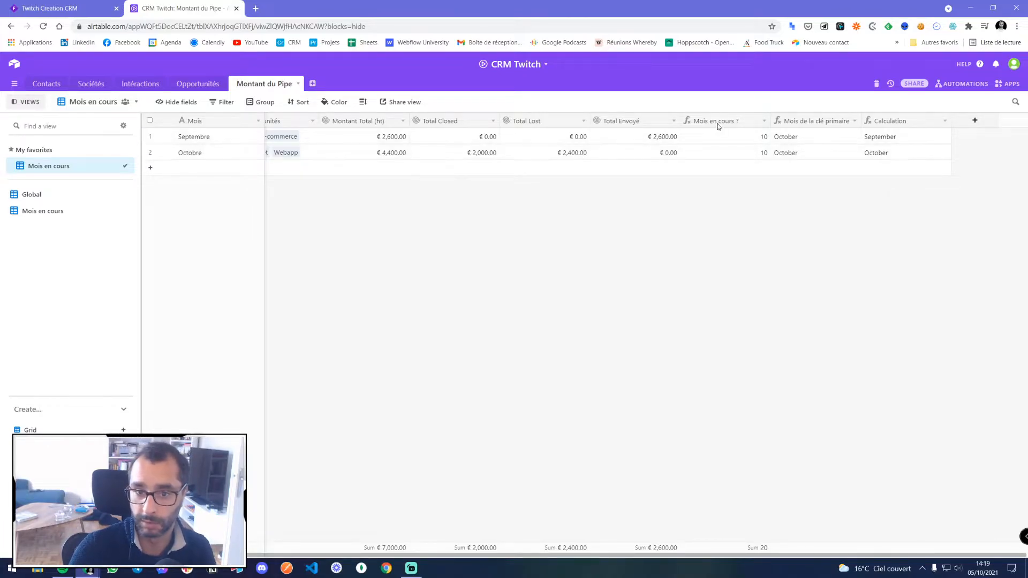
# - Copy the whole formula of the "Mois de la clé primaire" field and close its settings without saving
pyautogui.doubleClick(808, 122)
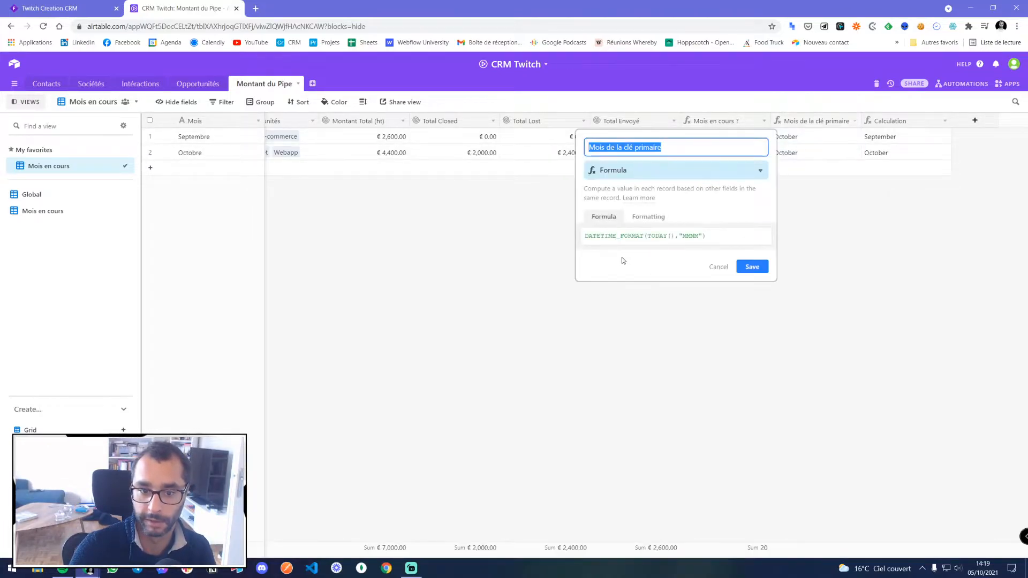
pyautogui.click(649, 234)
pyautogui.hotkey('ctrl', 'a')
pyautogui.hotkey('ctrl', 'c')
pyautogui.press('BackSpace')
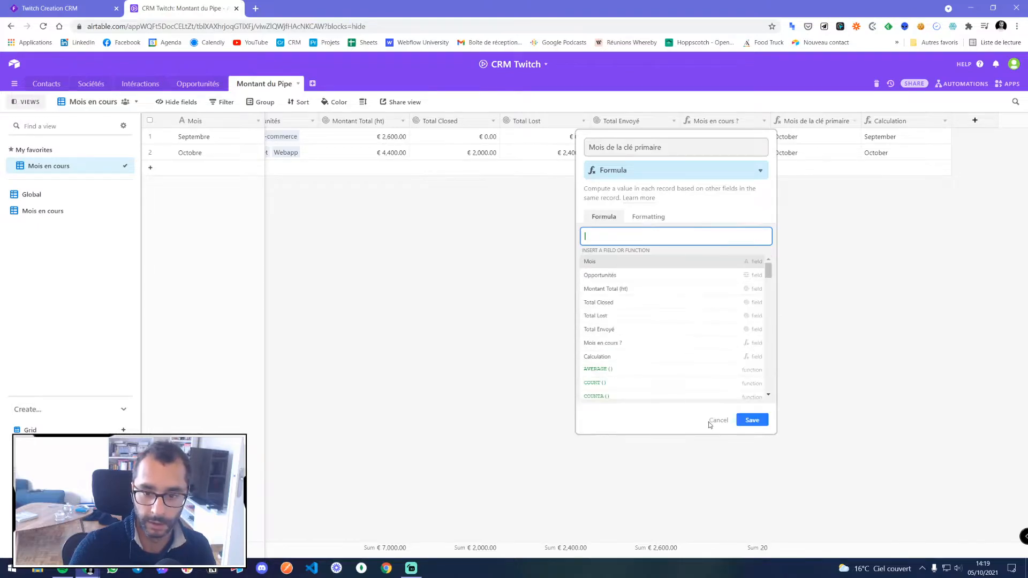
pyautogui.click(715, 420)
# - Start a new formula field containing the copied formula DATETIME_FORMAT(TODAY(),"MMMM")
pyautogui.click(974, 121)
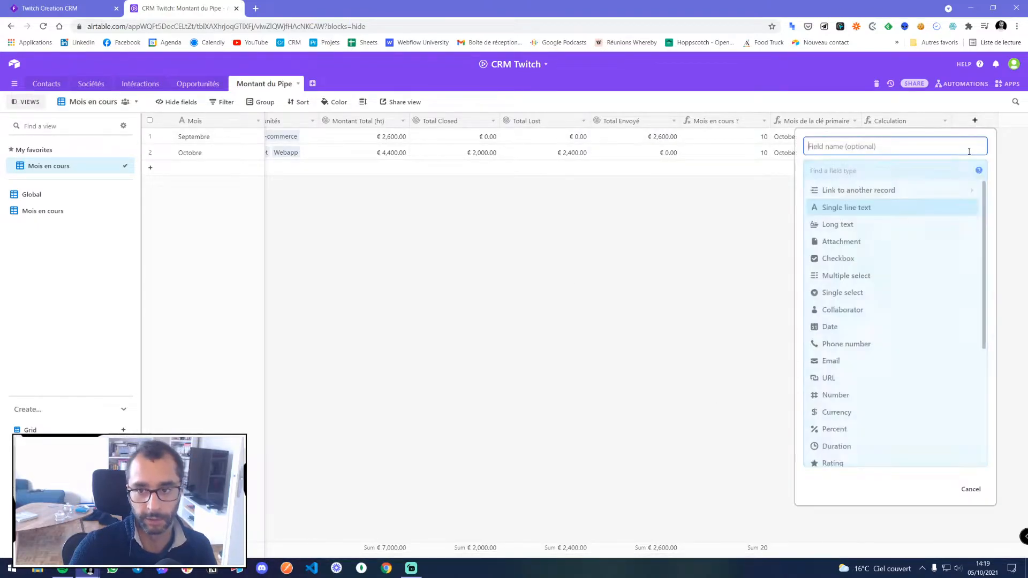
pyautogui.write('form')
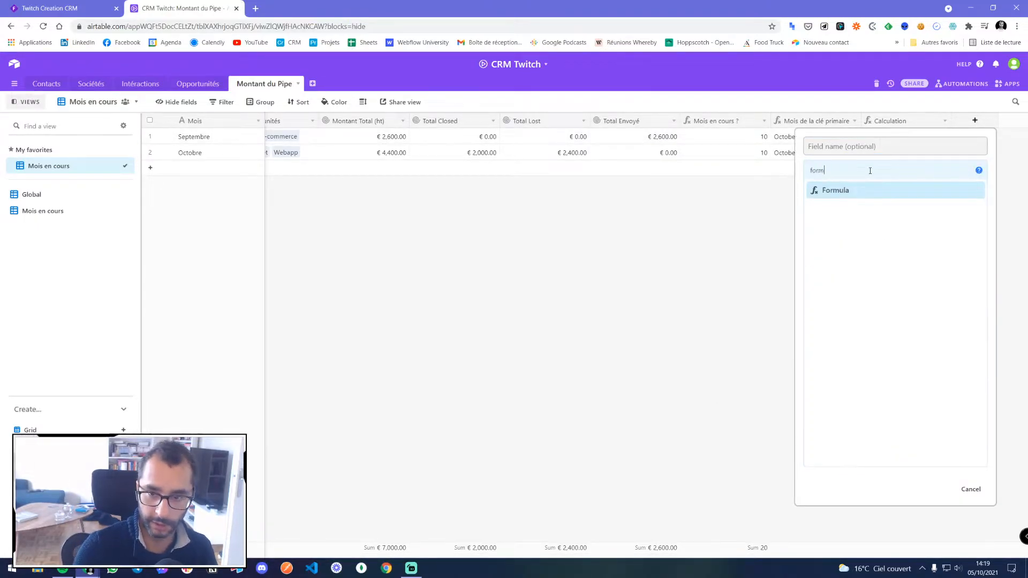
pyautogui.click(868, 192)
pyautogui.hotkey('ctrl', 'v')
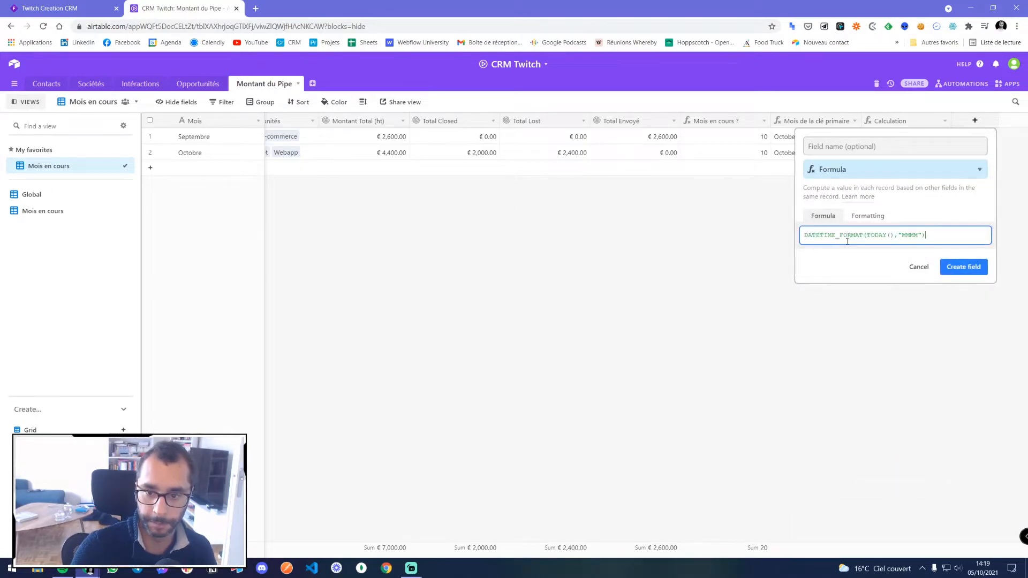
# - Name the new formula field "Mois en cours 2 ?" and create it
pyautogui.click(854, 149)
pyautogui.write('Mois e')
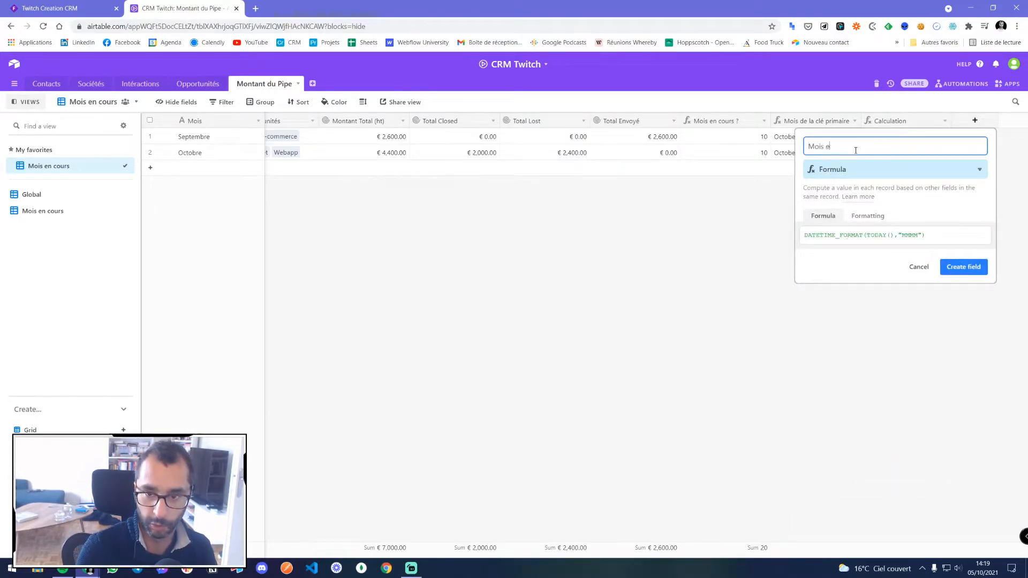
pyautogui.write('n cours 2 N')
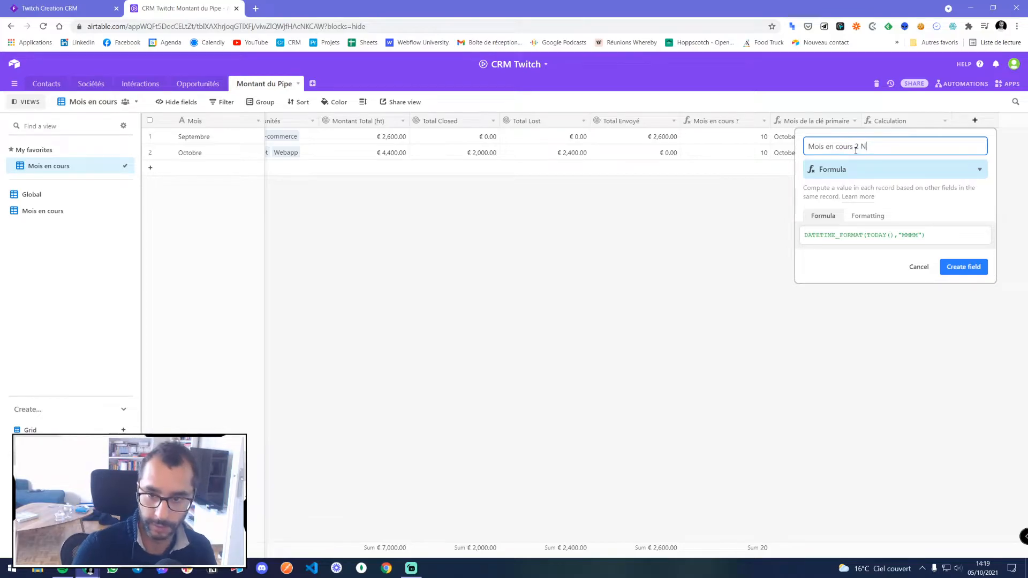
pyautogui.press('BackSpace')
pyautogui.write('?')
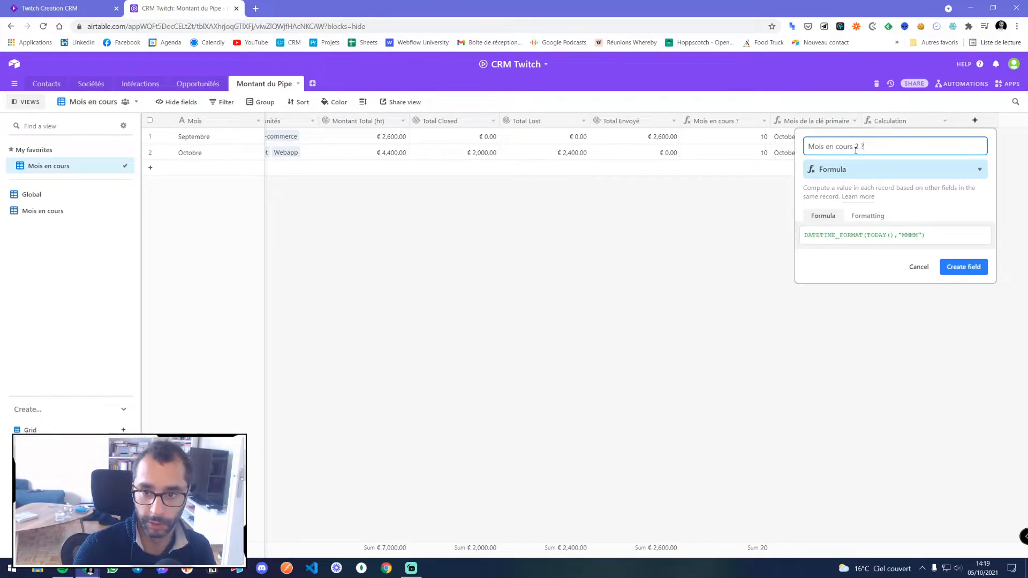
pyautogui.click(927, 234)
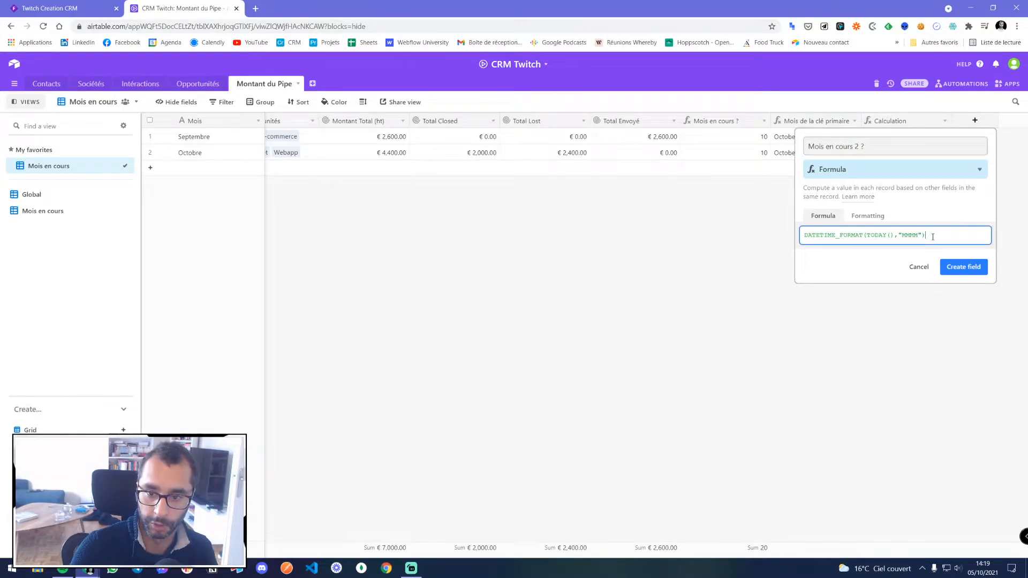
pyautogui.click(962, 267)
# - Copy the whole SWITCH formula of the Calculation field and close its settings without saving
pyautogui.click(888, 120)
pyautogui.doubleClick(888, 121)
pyautogui.tripleClick(738, 236)
pyautogui.press('BackSpace')
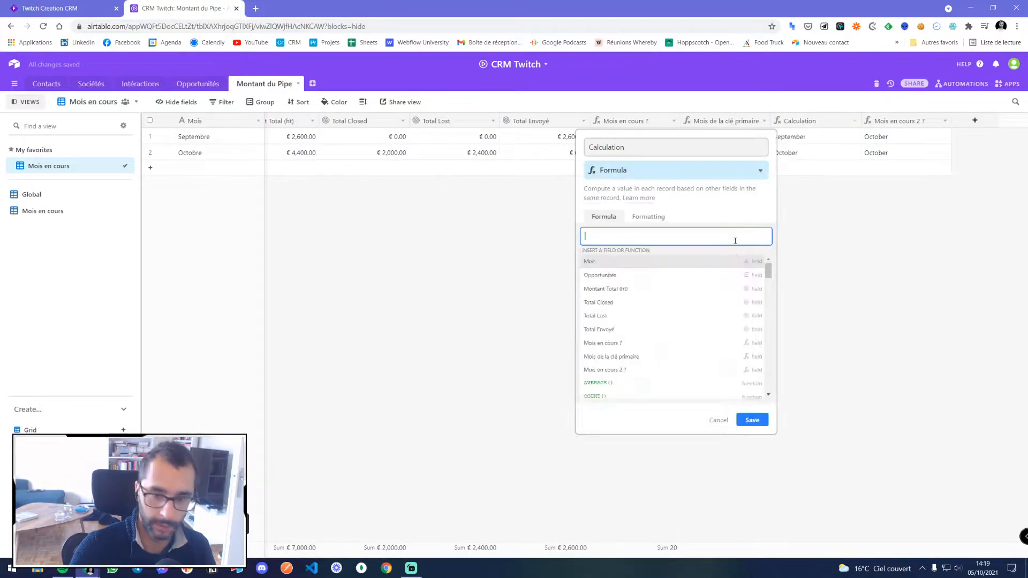
pyautogui.click(718, 419)
# - Append =SWITCH(Mois,"Septembre","September","Octobre","October") to the "Mois en cours 2 ?" formula and save the field
pyautogui.doubleClick(906, 121)
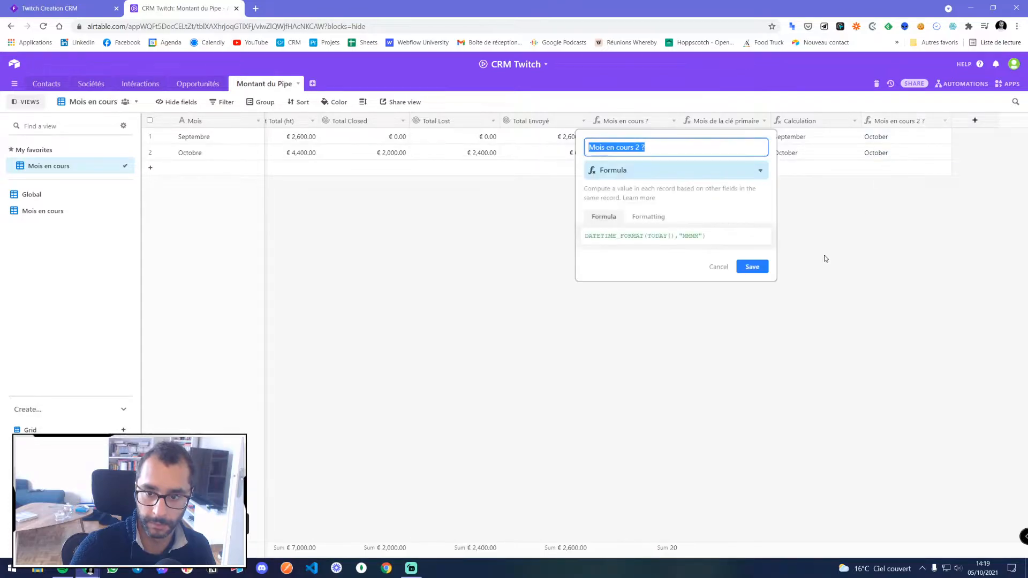
pyautogui.click(724, 239)
pyautogui.write('=')
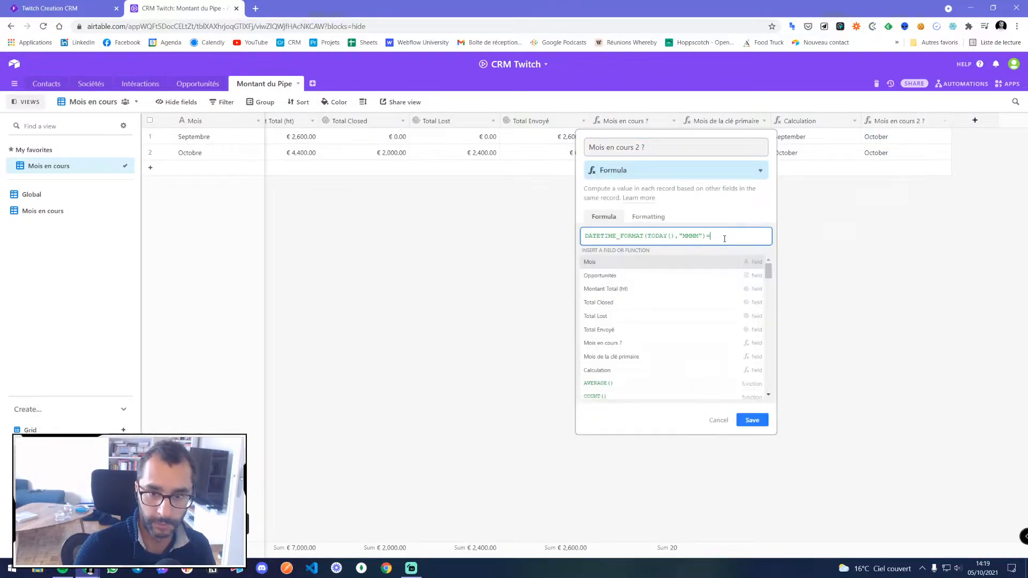
pyautogui.write('SWITCH(Mois,"Septembre","September","Octobre","October")')
pyautogui.click(914, 257)
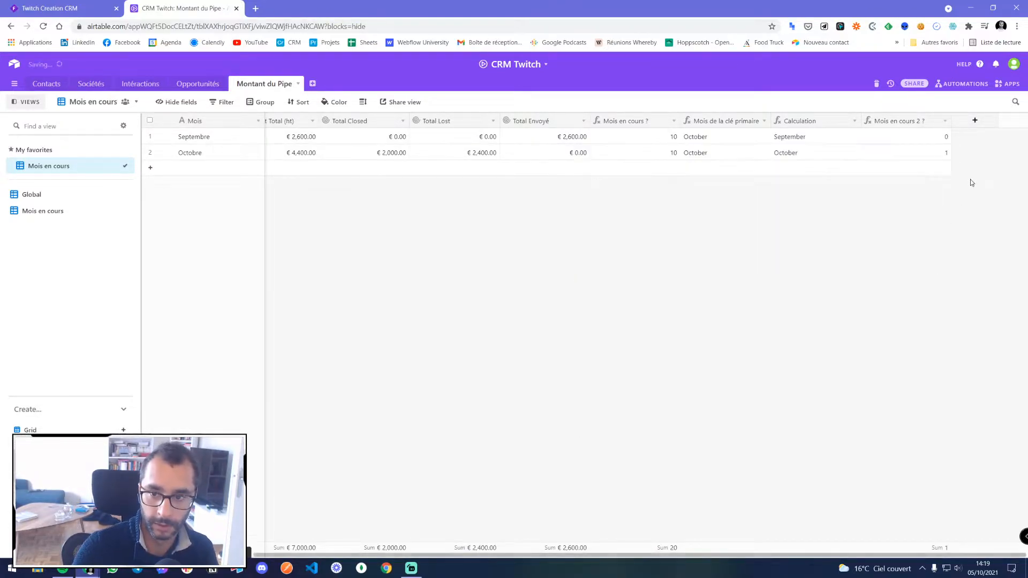
# - Examine the "Mois en cours 2 ?" result of the Octobre record and the comparison formula behind it
pyautogui.click(941, 155)
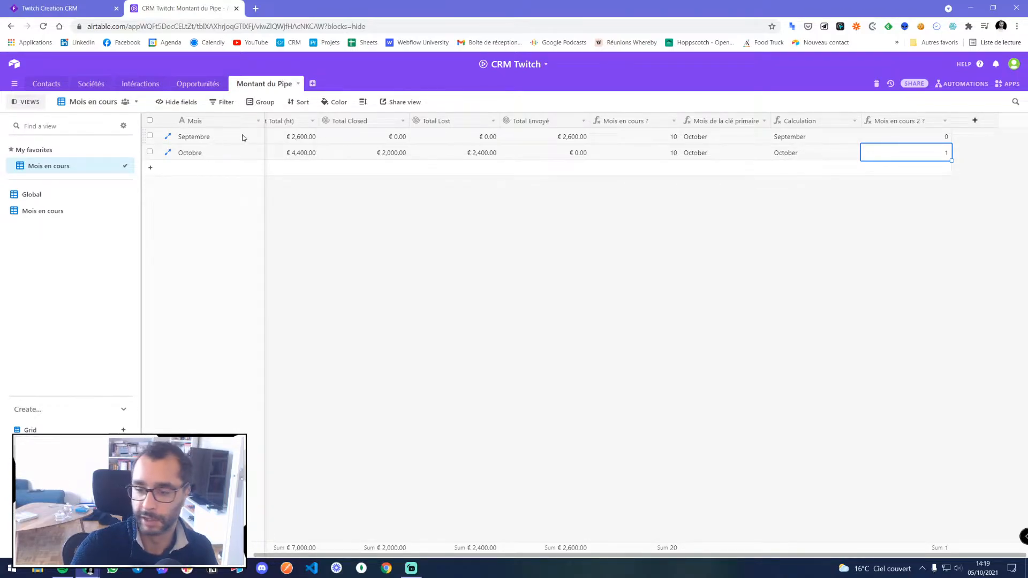
pyautogui.doubleClick(910, 120)
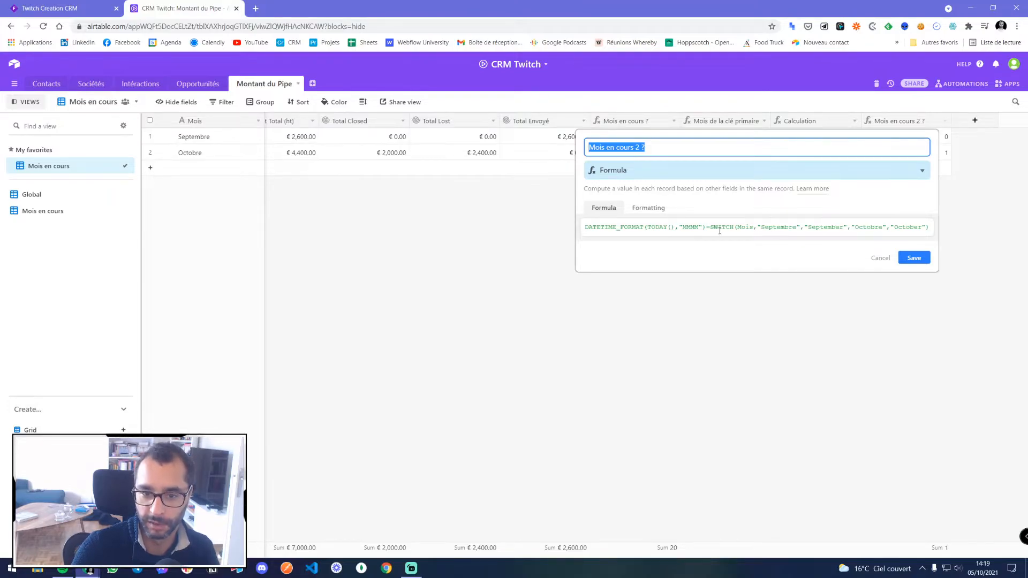
pyautogui.click(880, 259)
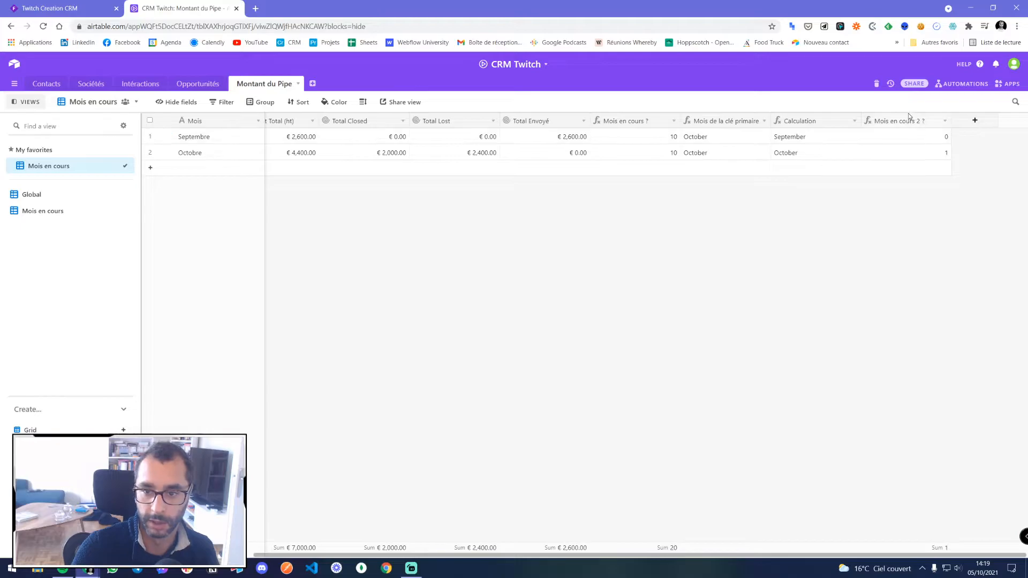
# - Delete the original "Mois en cours ?" field from the table
pyautogui.click(674, 121)
pyautogui.click(717, 212)
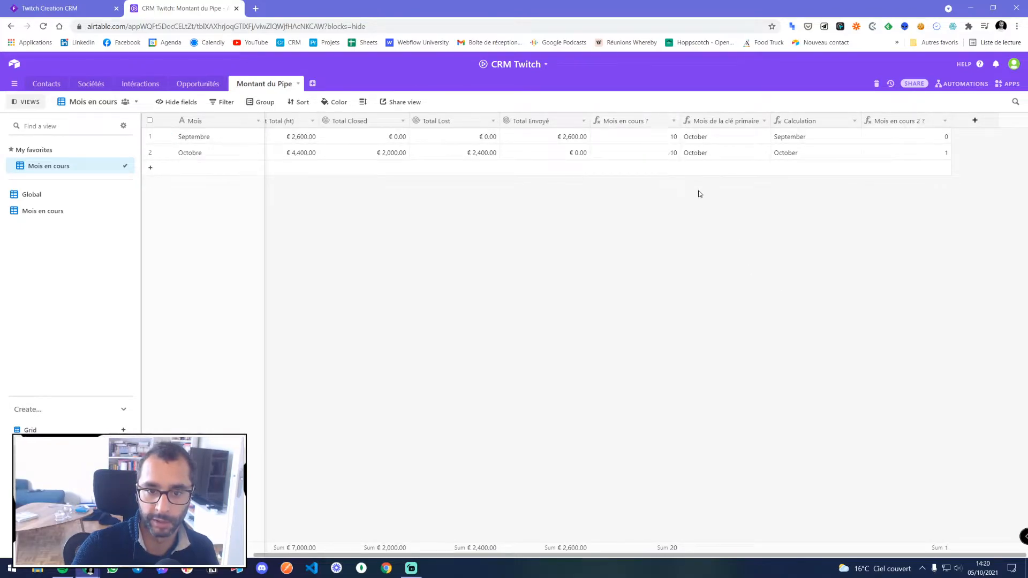
pyautogui.click(674, 122)
pyautogui.click(622, 346)
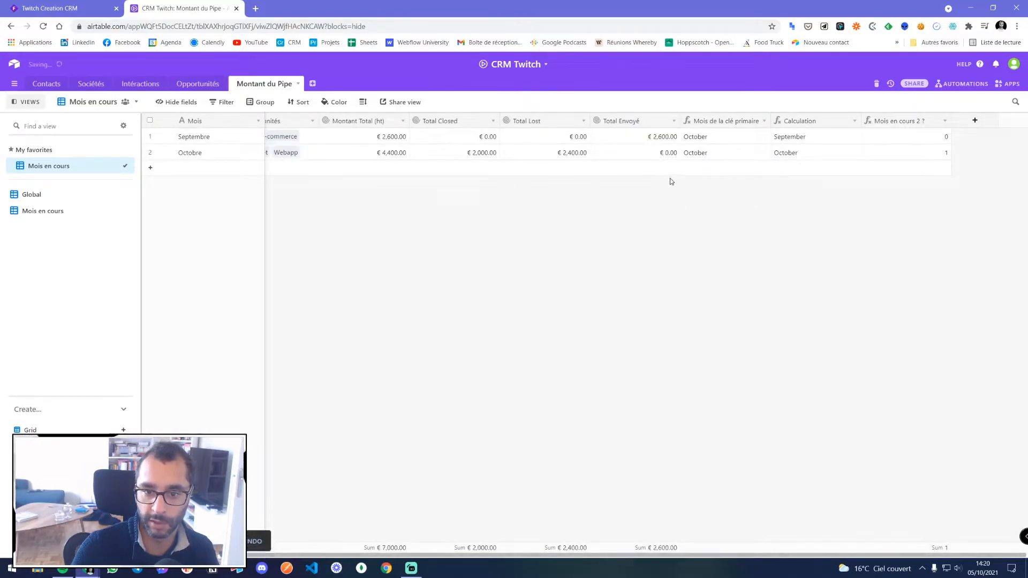
# - Check that the "Mois en cours 2 ?" formula does not depend on the helper fields, leaving it unchanged
pyautogui.click(764, 122)
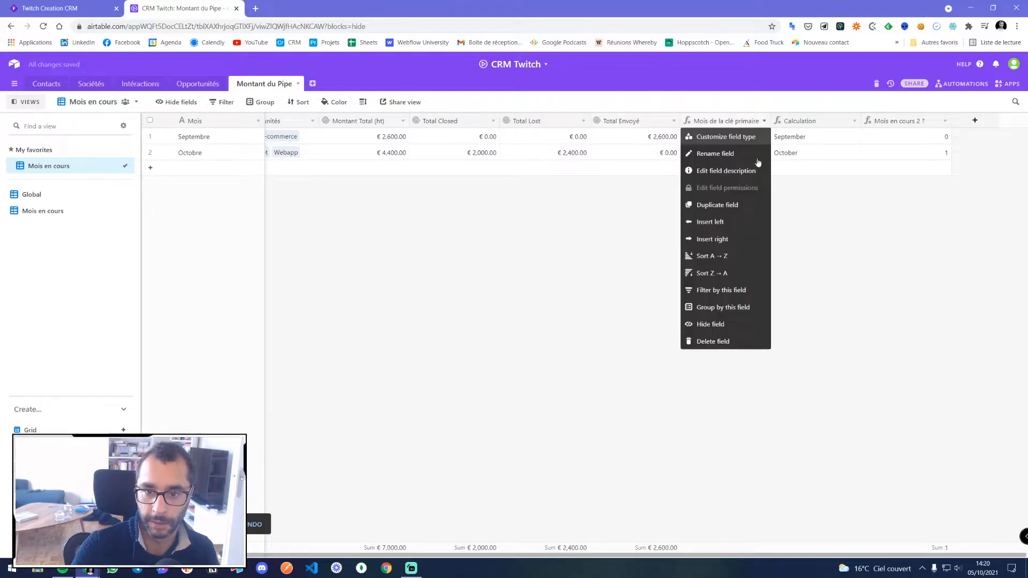
pyautogui.click(796, 341)
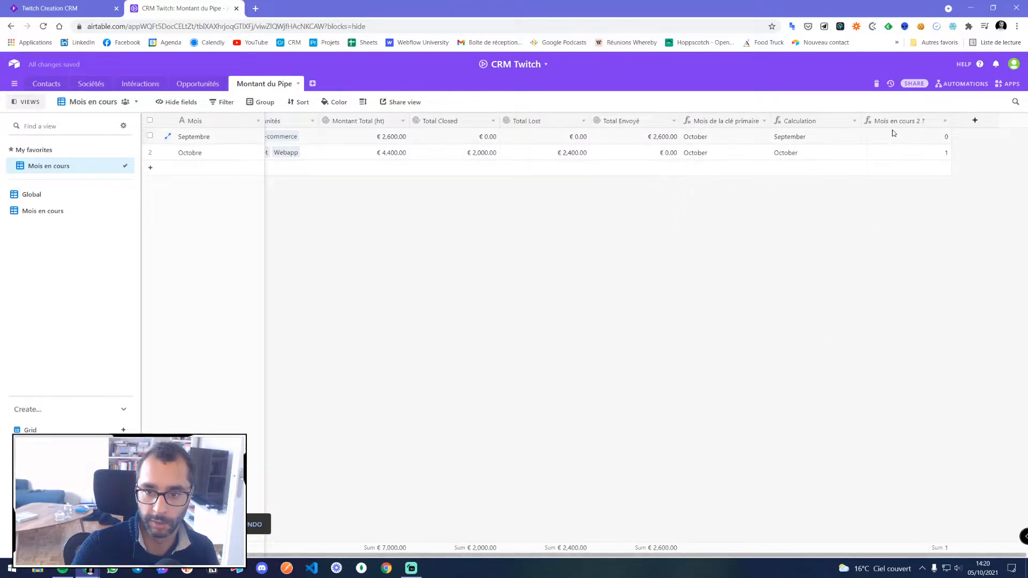
pyautogui.doubleClick(894, 120)
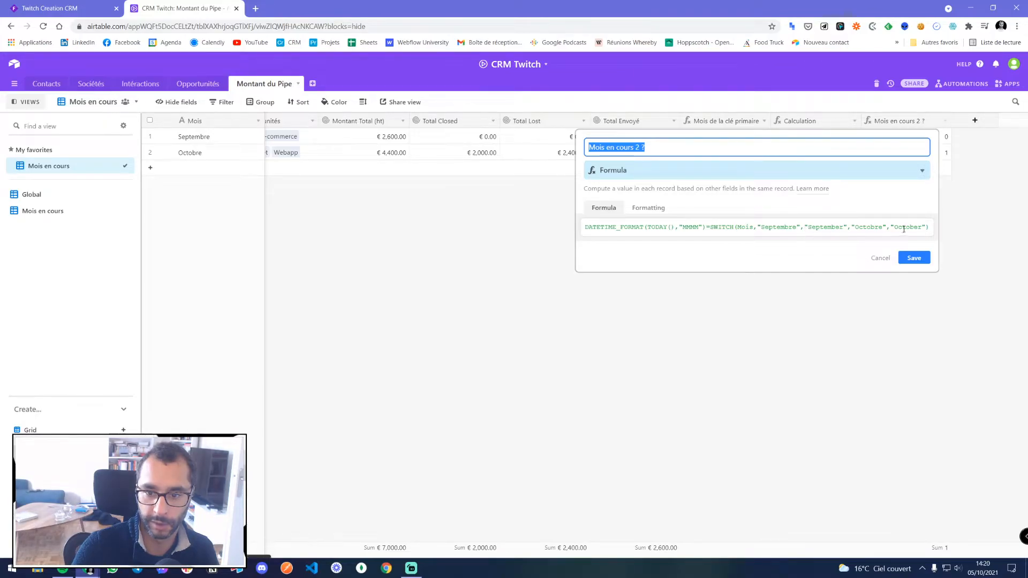
pyautogui.click(884, 262)
pyautogui.click(880, 257)
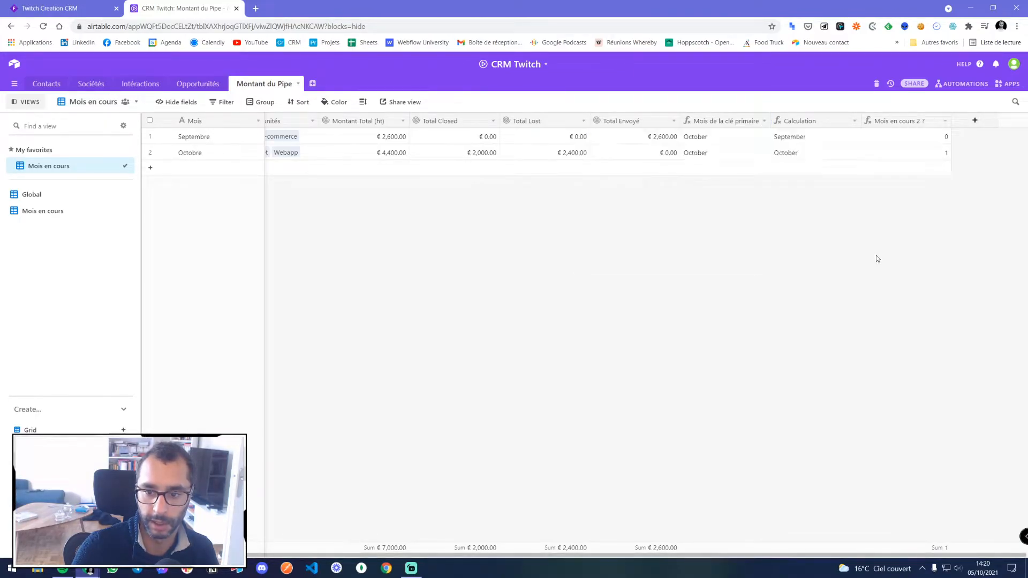
# - Delete the helper fields "Mois de la clé primaire" and Calculation
pyautogui.click(764, 121)
pyautogui.click(708, 341)
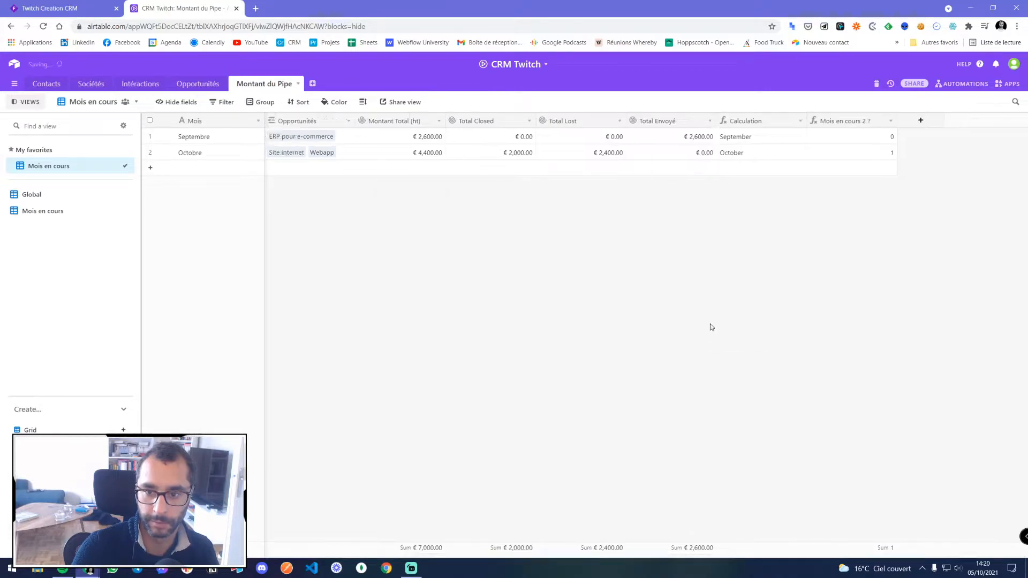
pyautogui.click(800, 121)
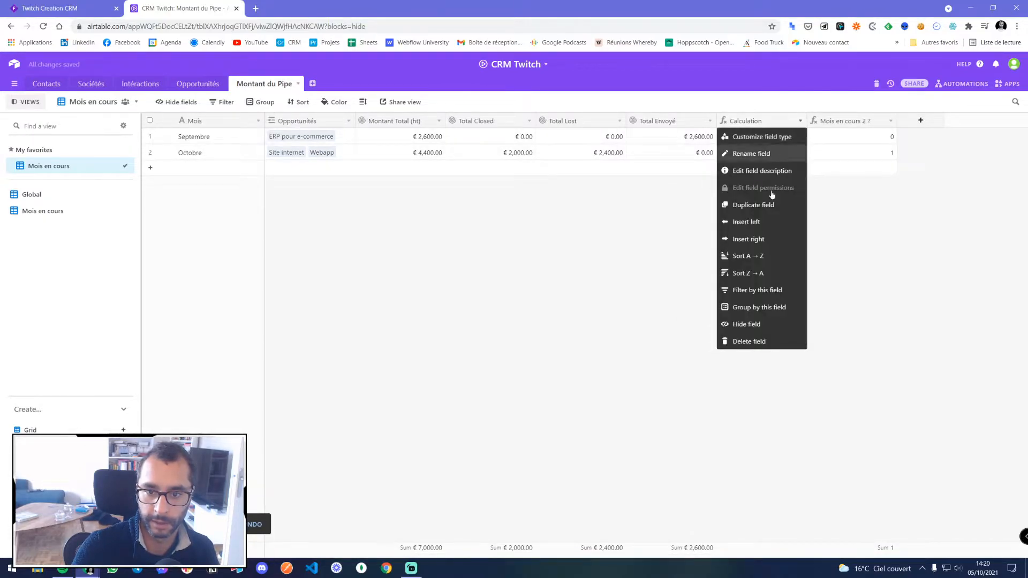
pyautogui.click(752, 341)
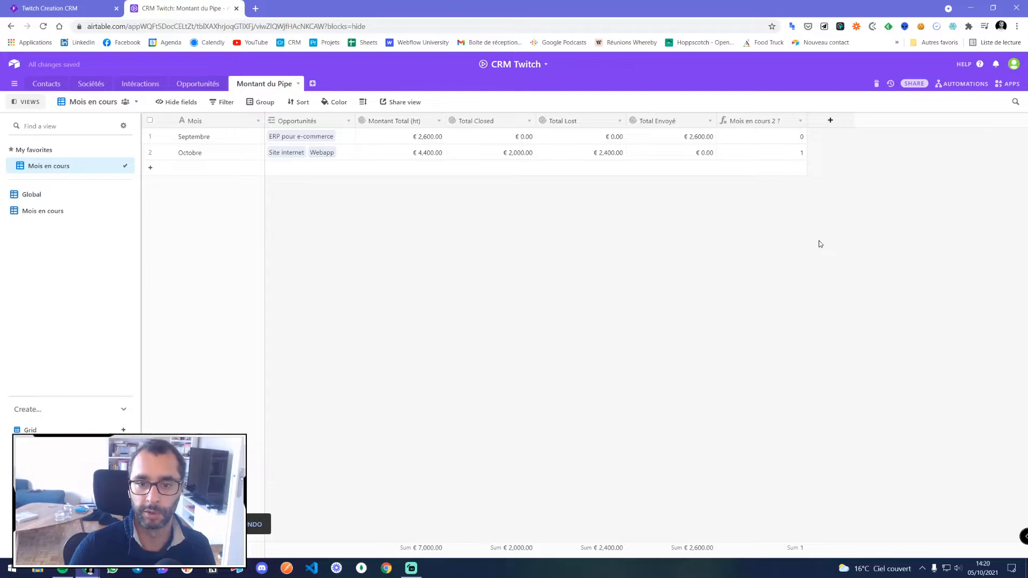
# - Rename the "Mois en cours 2 ?" field to "Mois en cours ?"
pyautogui.doubleClick(758, 122)
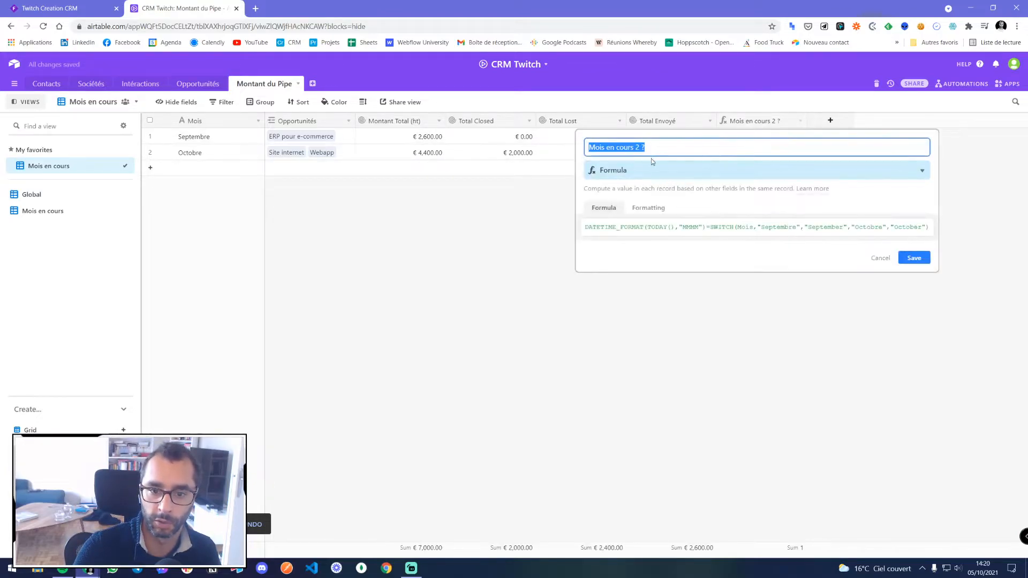
pyautogui.click(669, 152)
pyautogui.press('Left')
pyautogui.press('BackSpace')
pyautogui.press('BackSpace')
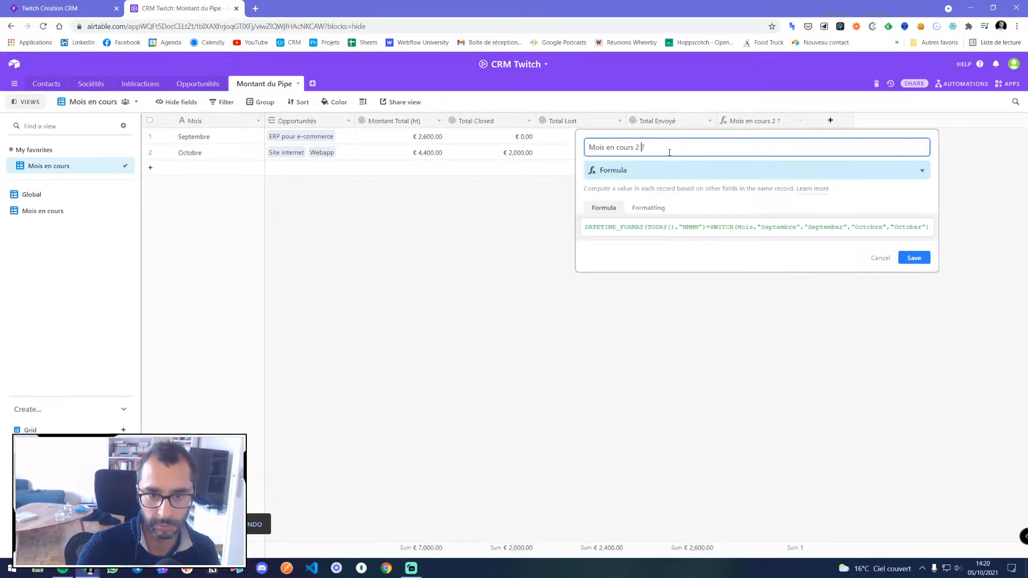
pyautogui.press('Return')
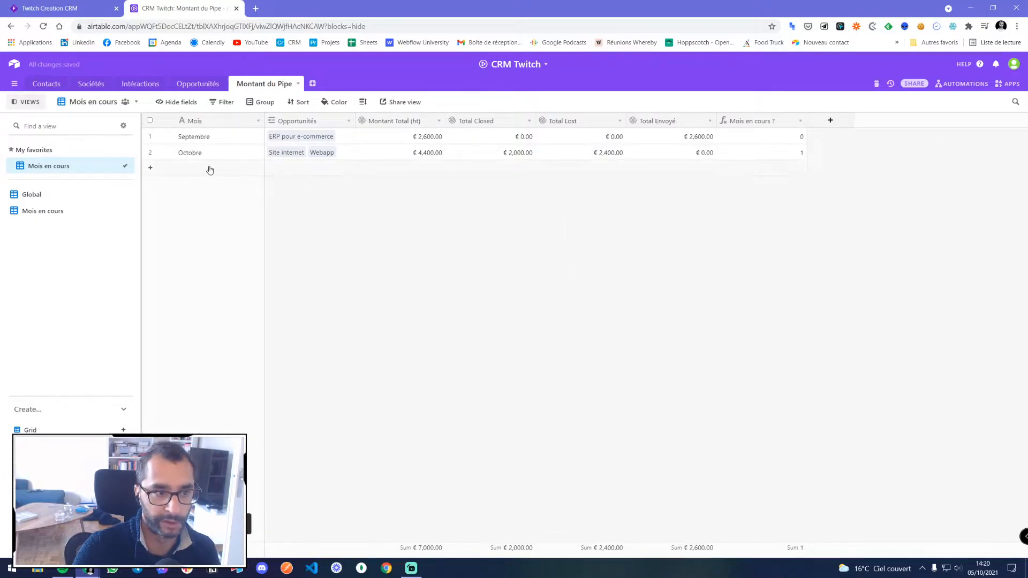
# - Replace the first record's Mois value with "October" to test the formula
pyautogui.click(217, 139)
pyautogui.write('October')
pyautogui.click(476, 250)
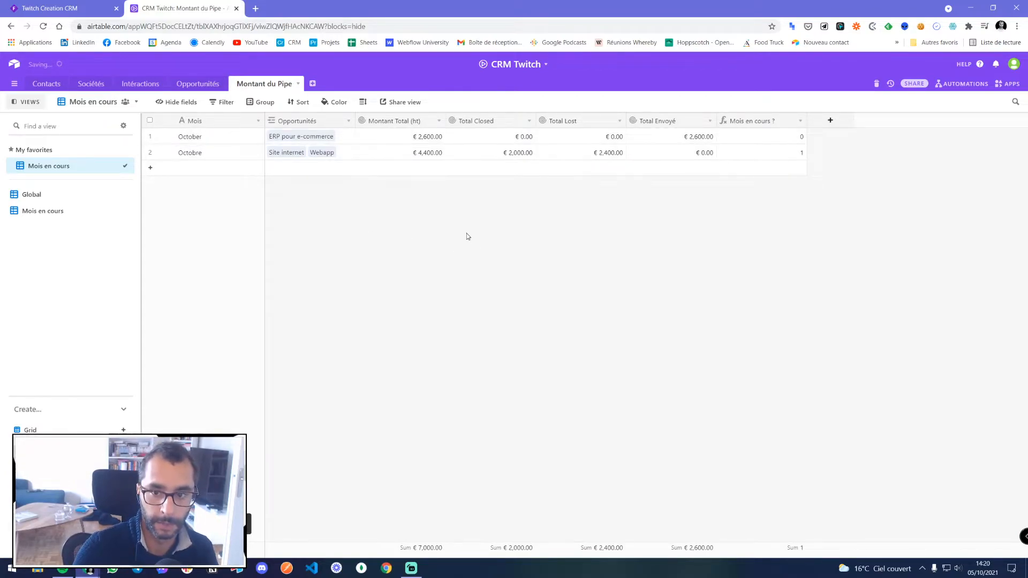
# - Change the first record's Mois value to "Octobre" and check its "Mois en cours ?" result
pyautogui.click(205, 136)
pyautogui.write('Octobre')
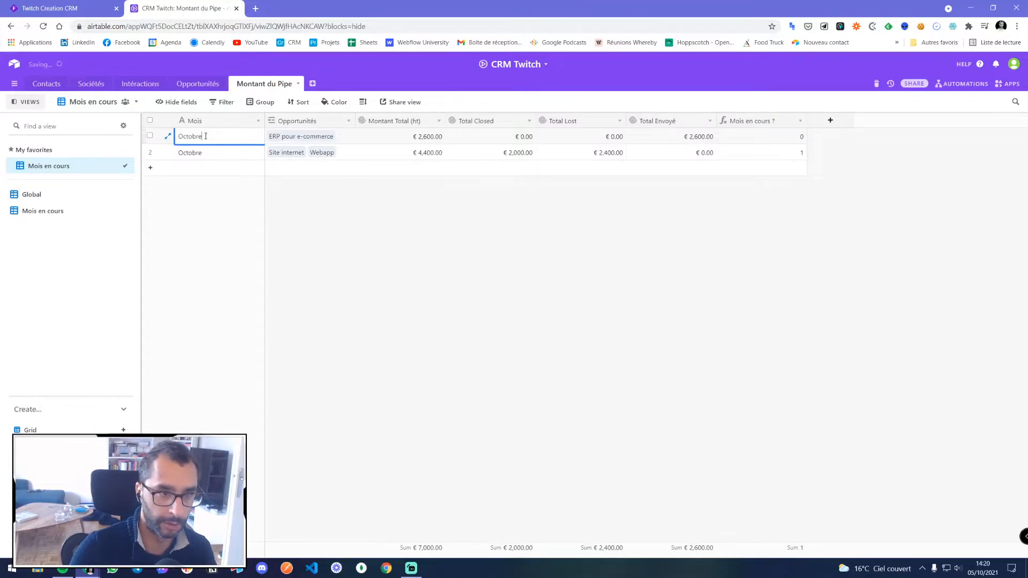
pyautogui.click(432, 259)
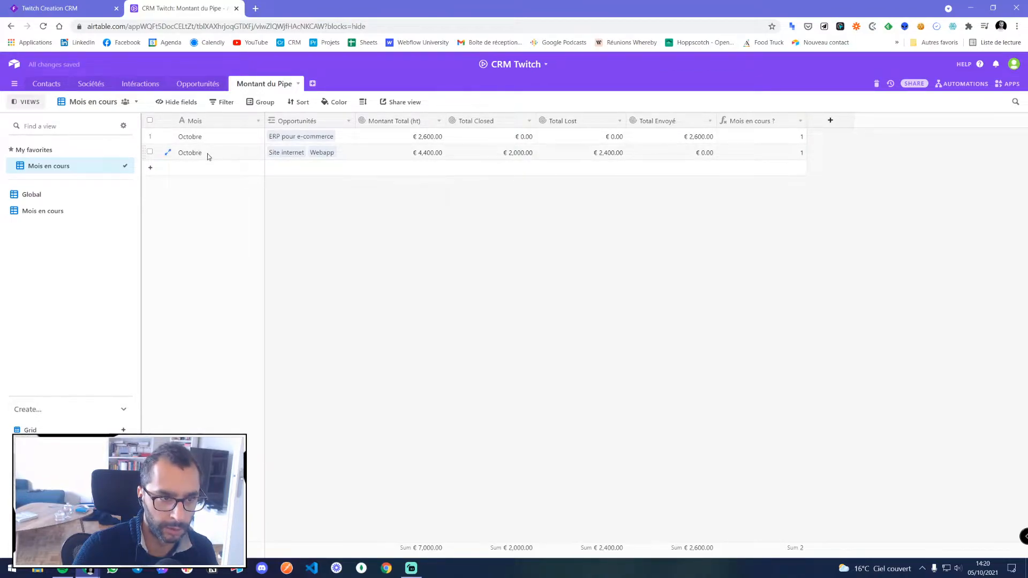
pyautogui.click(204, 139)
pyautogui.click(761, 136)
pyautogui.click(783, 210)
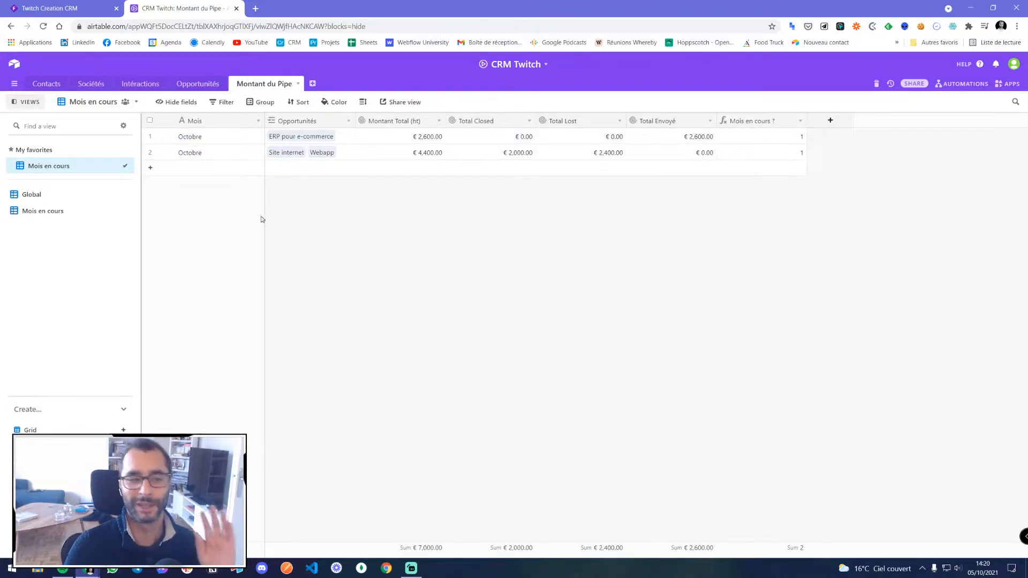
# - Set the first record's Mois value back to "Septembre"
pyautogui.click(218, 140)
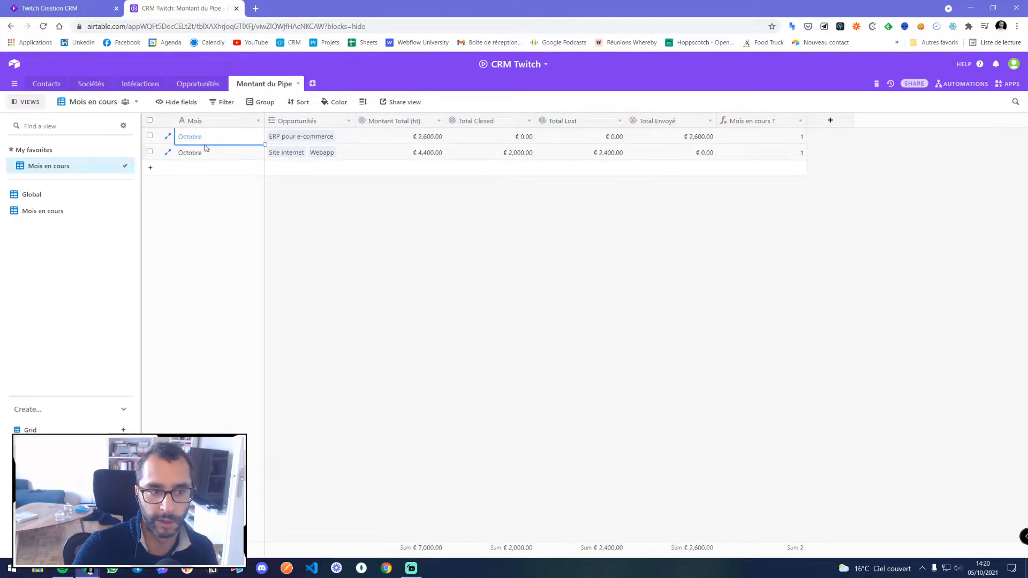
pyautogui.write('Septembre')
pyautogui.click(364, 211)
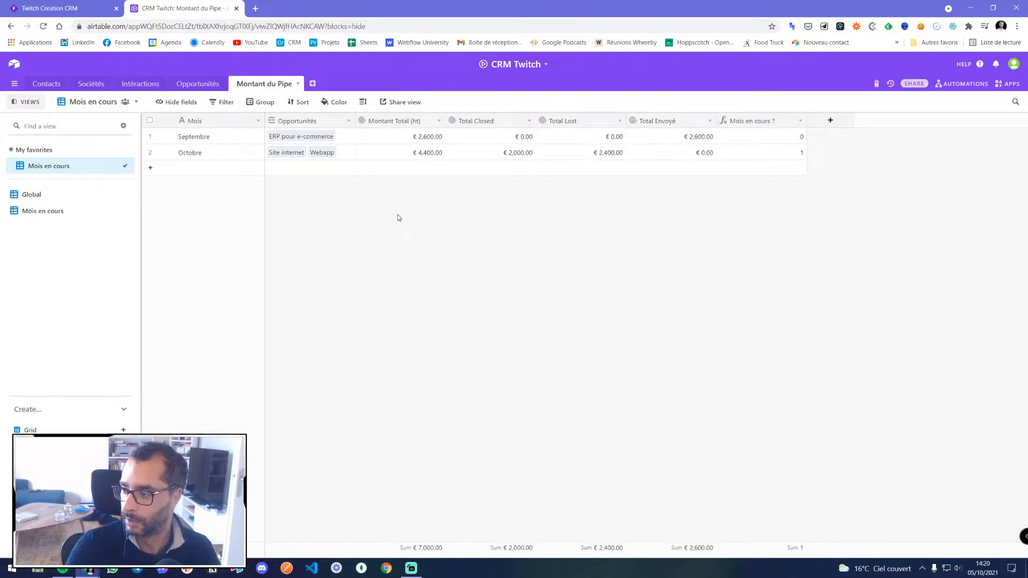
# - Examine the "Mois en cours ?" field's formula and its available number formats
pyautogui.doubleClick(764, 121)
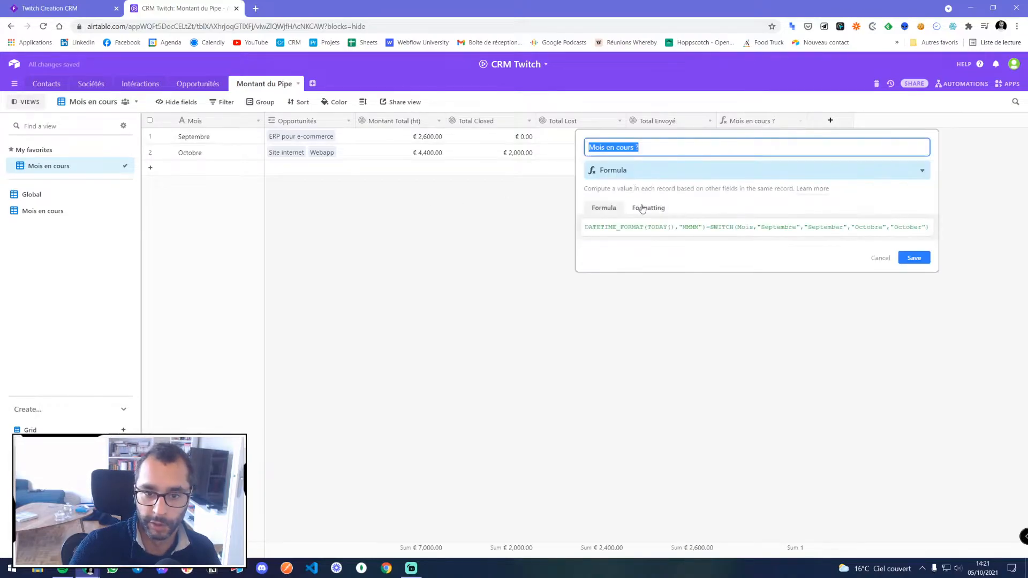
pyautogui.click(642, 215)
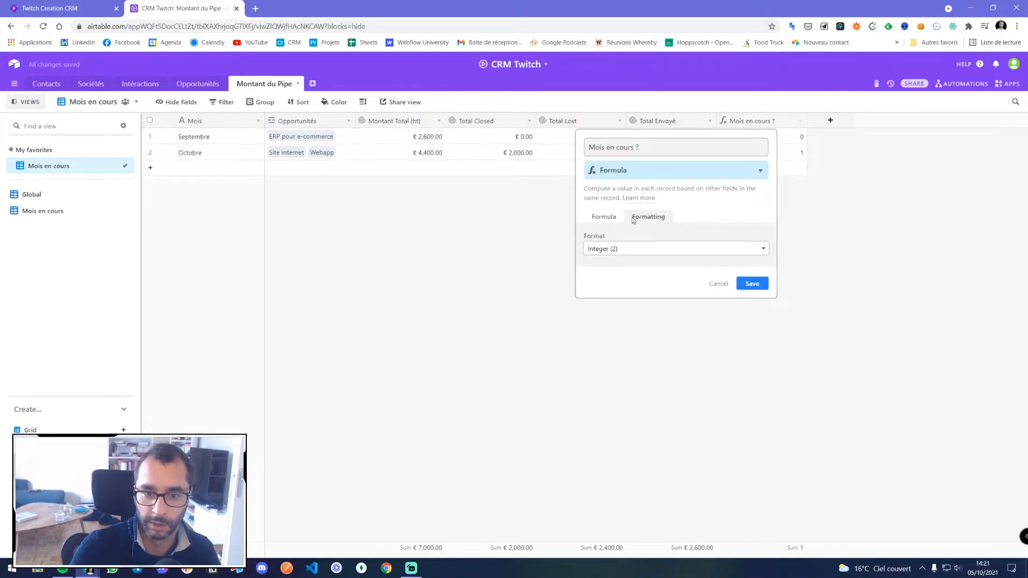
pyautogui.click(604, 217)
pyautogui.click(657, 214)
pyautogui.click(637, 248)
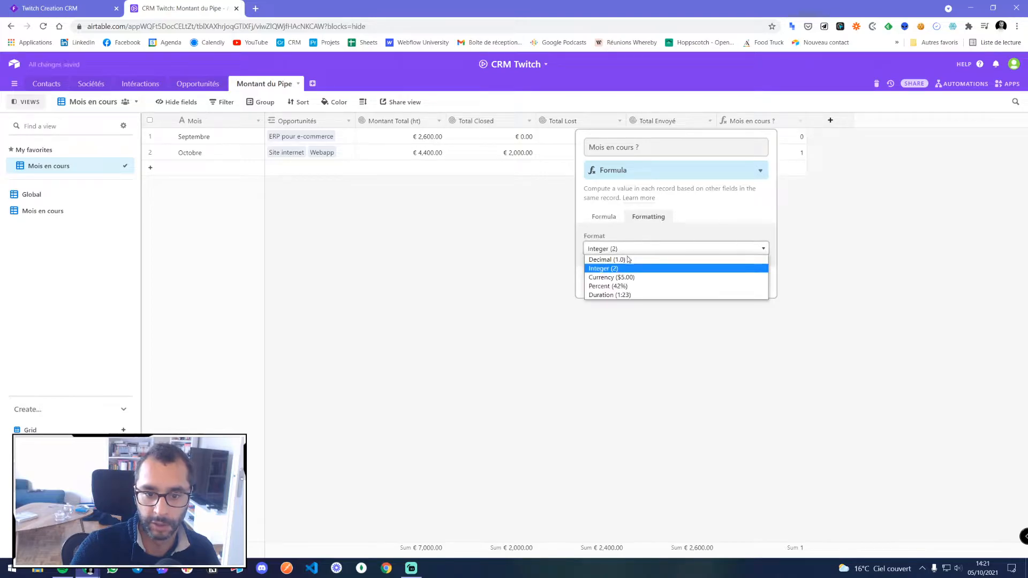
pyautogui.click(603, 216)
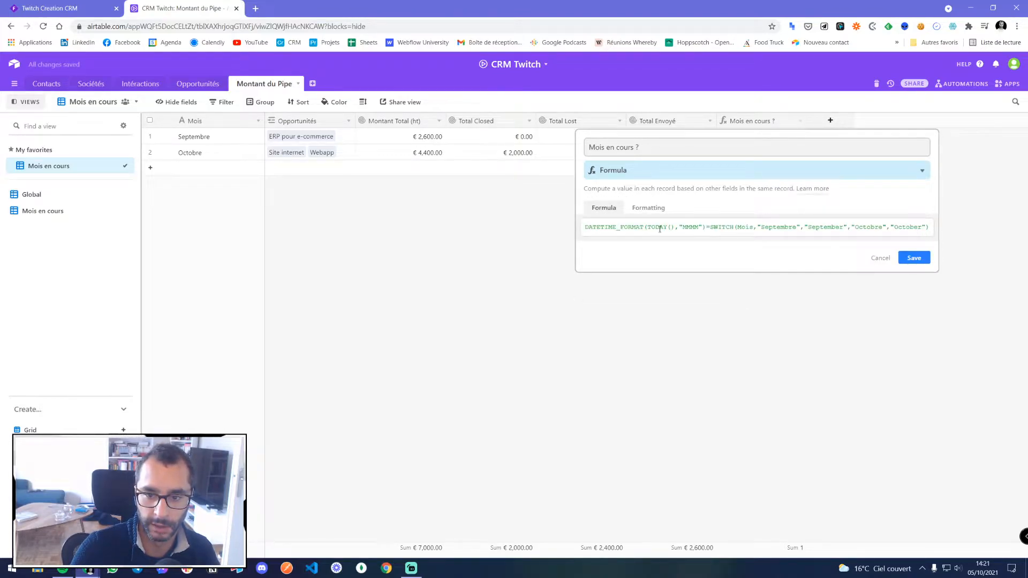
pyautogui.click(583, 227)
pyautogui.press('Return')
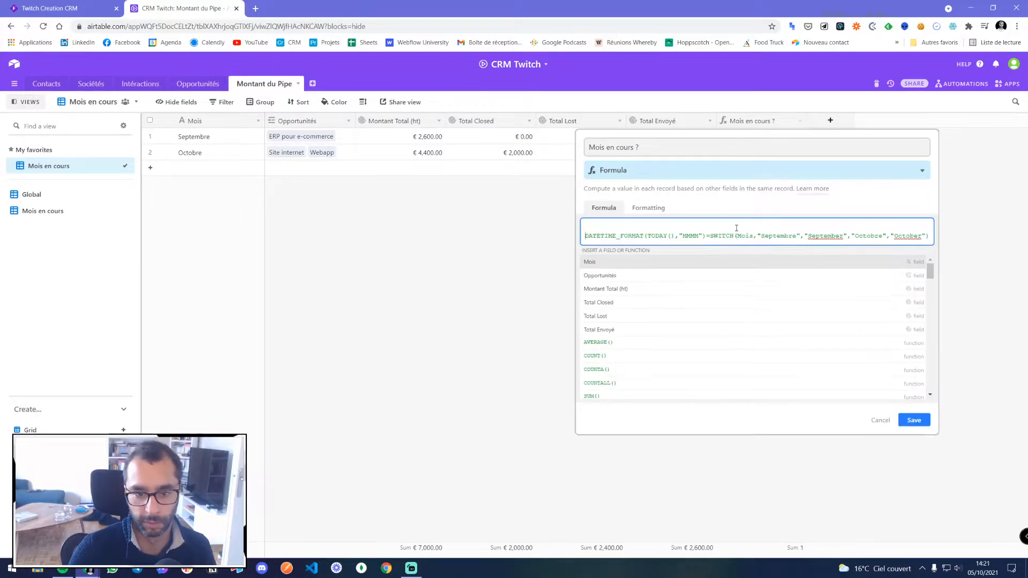
pyautogui.press('Delete')
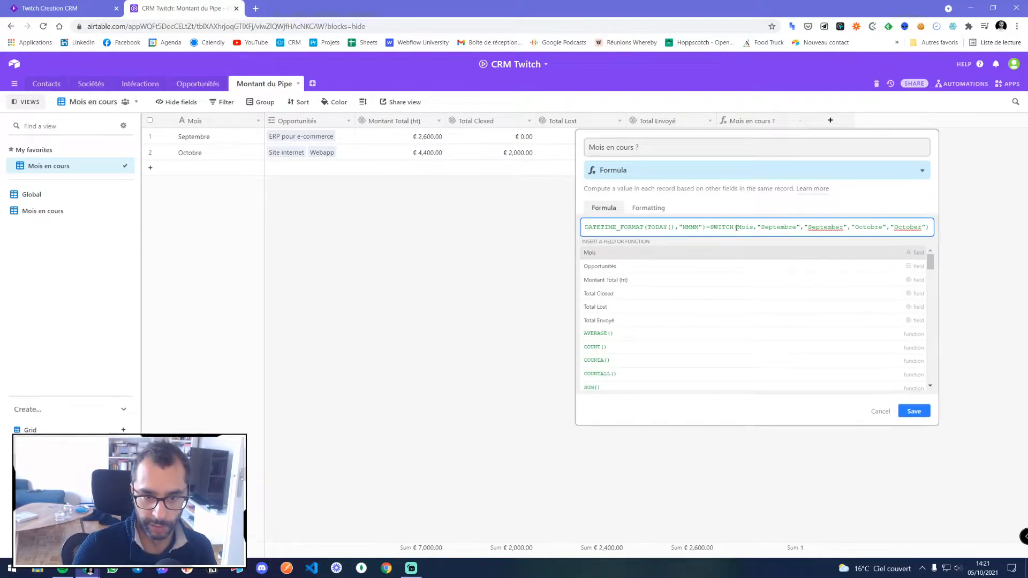
pyautogui.click(658, 209)
pyautogui.click(751, 282)
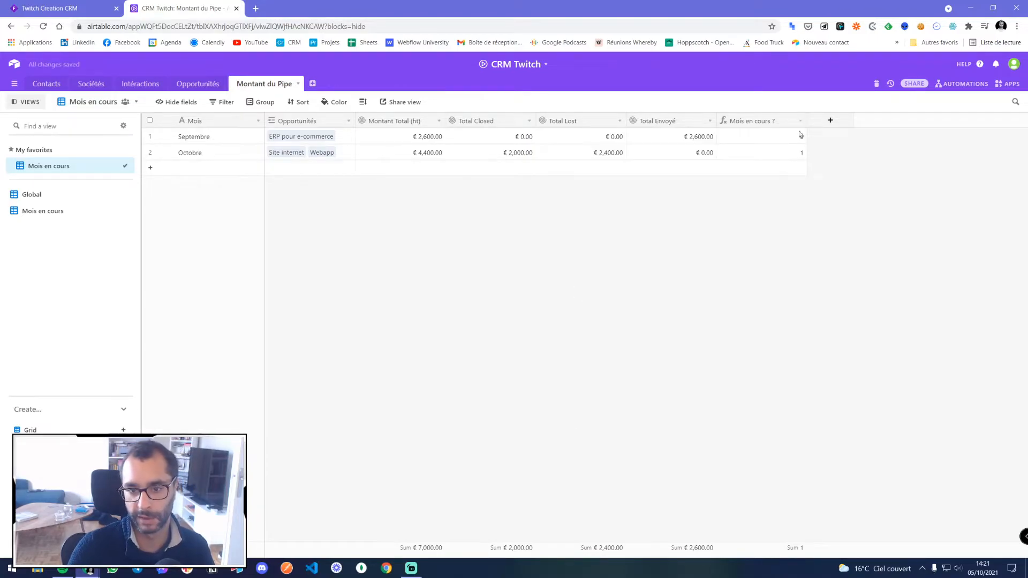
# - Set the "Mois en cours ?" field's format to Decimal (1.0) with a precision of 1.00
pyautogui.doubleClick(759, 127)
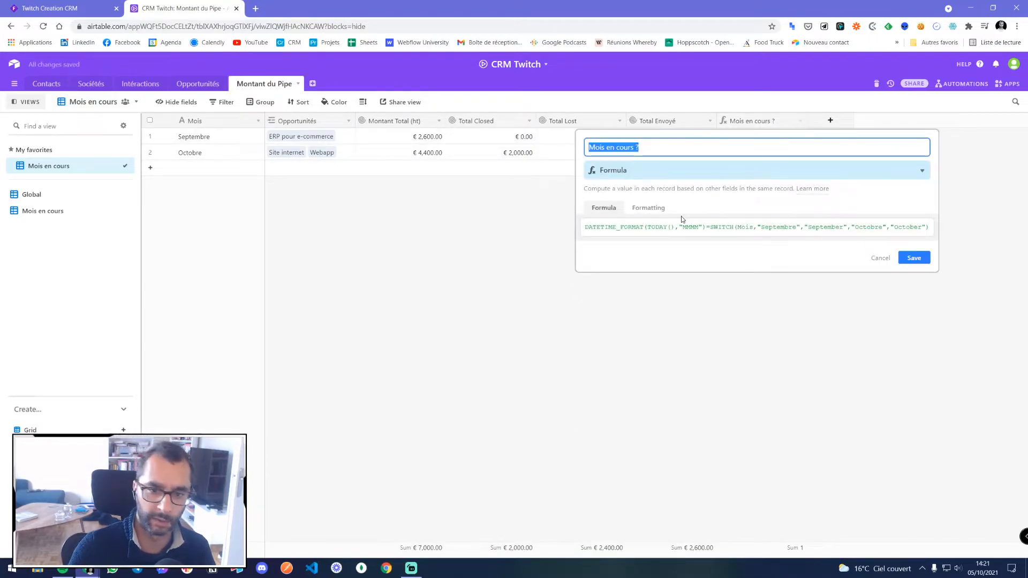
pyautogui.click(648, 208)
pyautogui.click(616, 248)
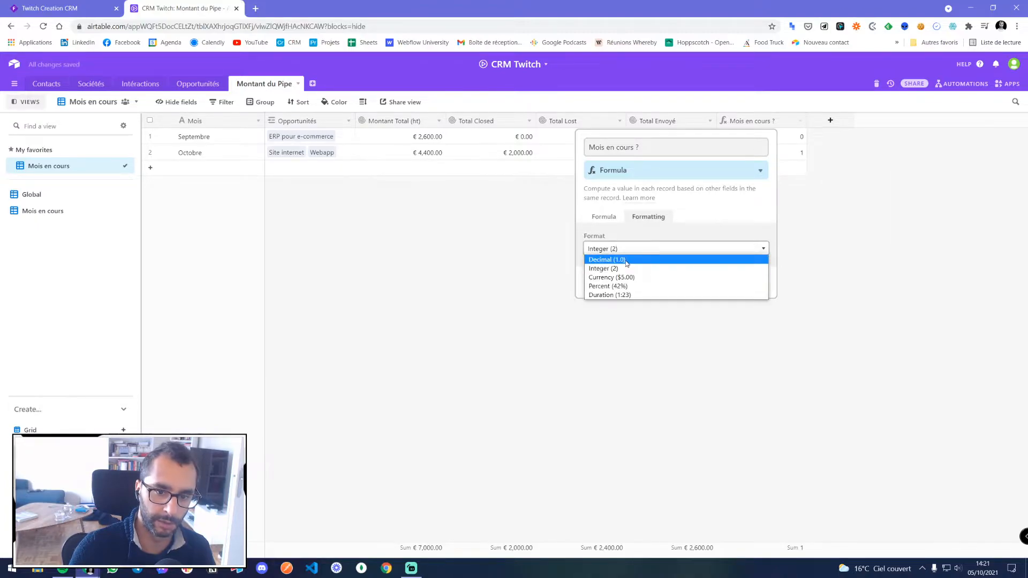
pyautogui.click(605, 259)
pyautogui.click(603, 276)
pyautogui.click(604, 310)
pyautogui.click(752, 312)
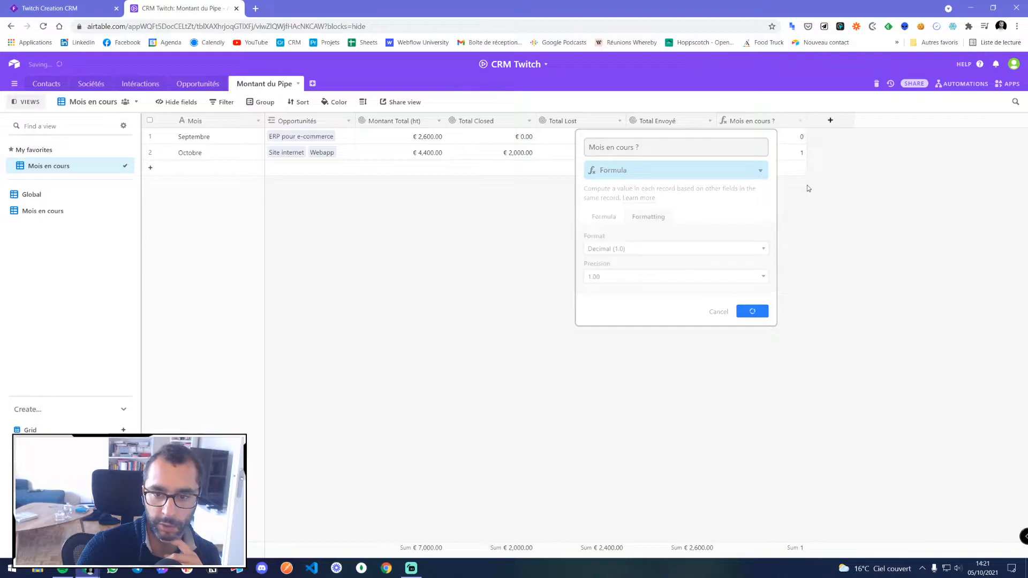
# - Wrap the "Mois en cours ?" formula's month comparison in an IF function that returns TRUE() when it matches
pyautogui.doubleClick(760, 122)
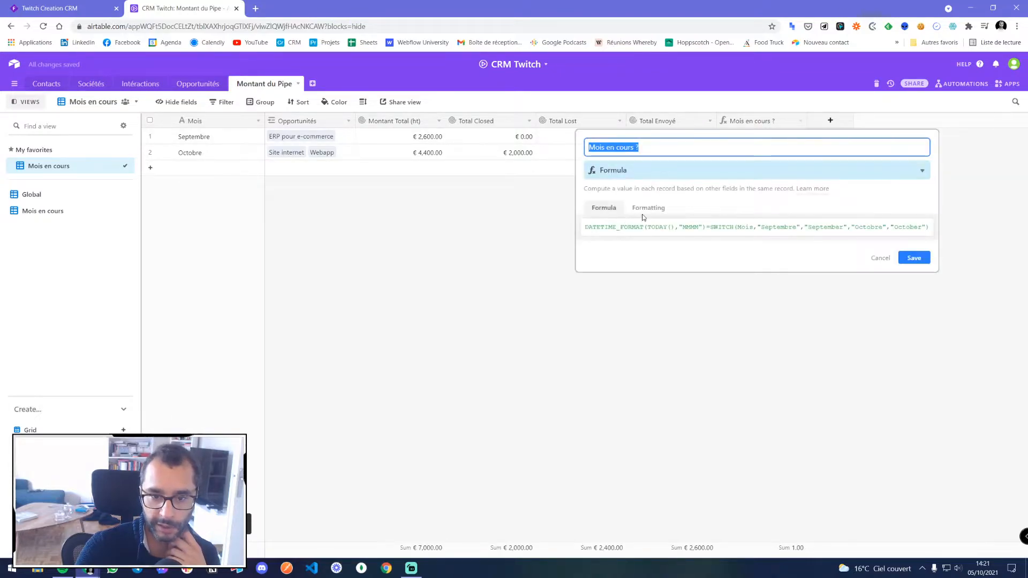
pyautogui.click(648, 216)
pyautogui.click(615, 250)
pyautogui.click(615, 250)
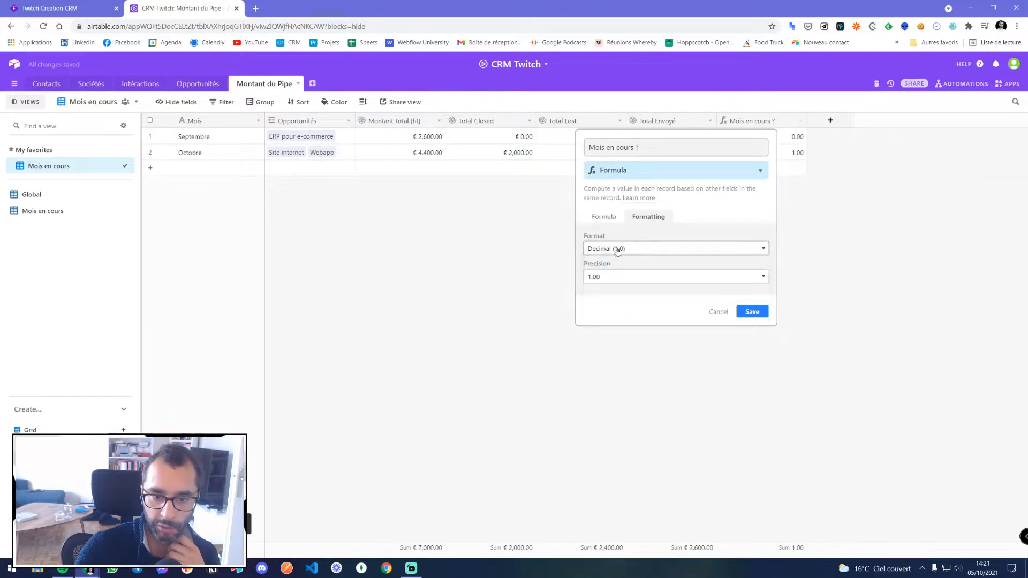
pyautogui.click(603, 216)
pyautogui.click(587, 229)
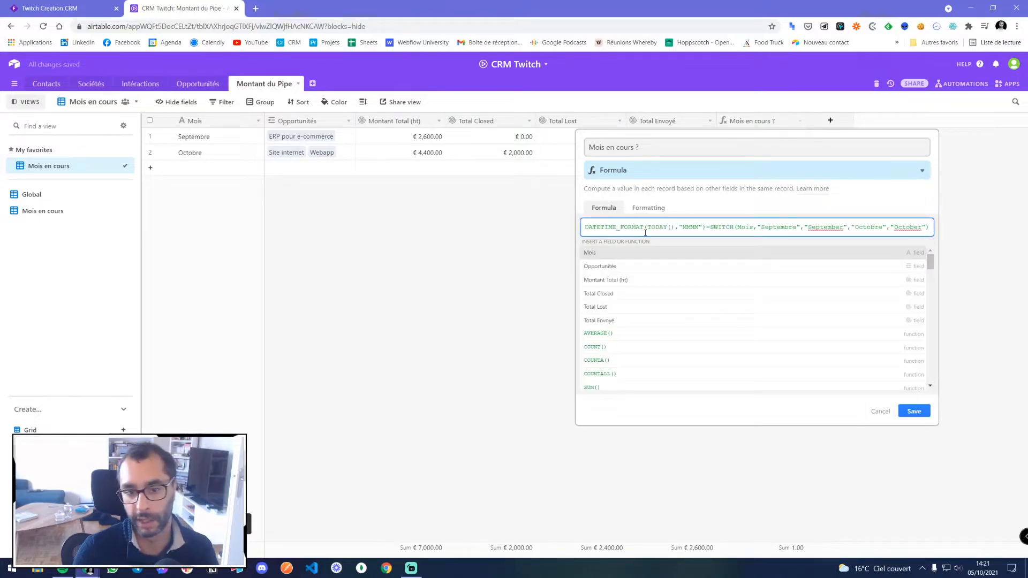
pyautogui.press('Return')
pyautogui.write('if')
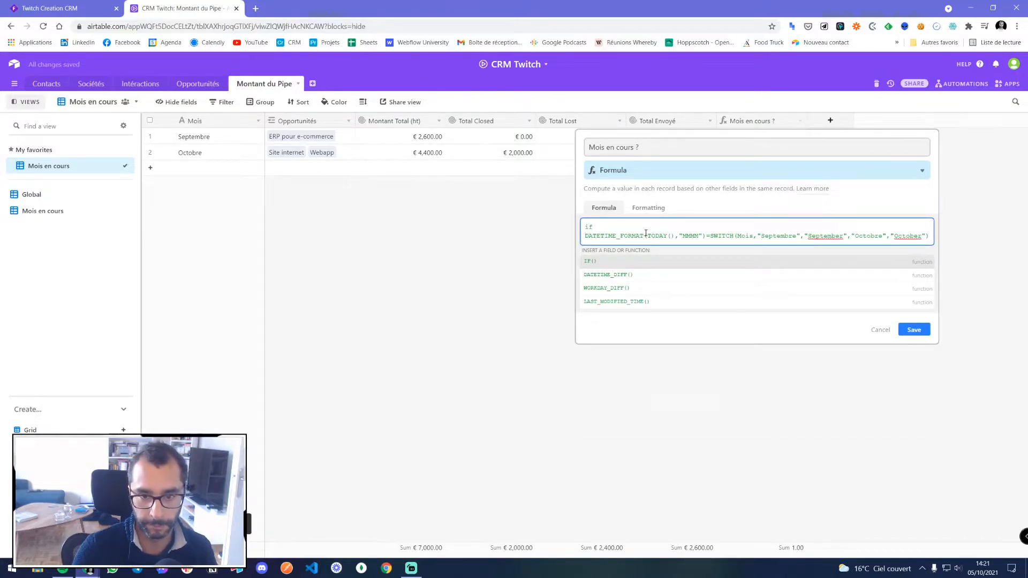
pyautogui.press('Tab')
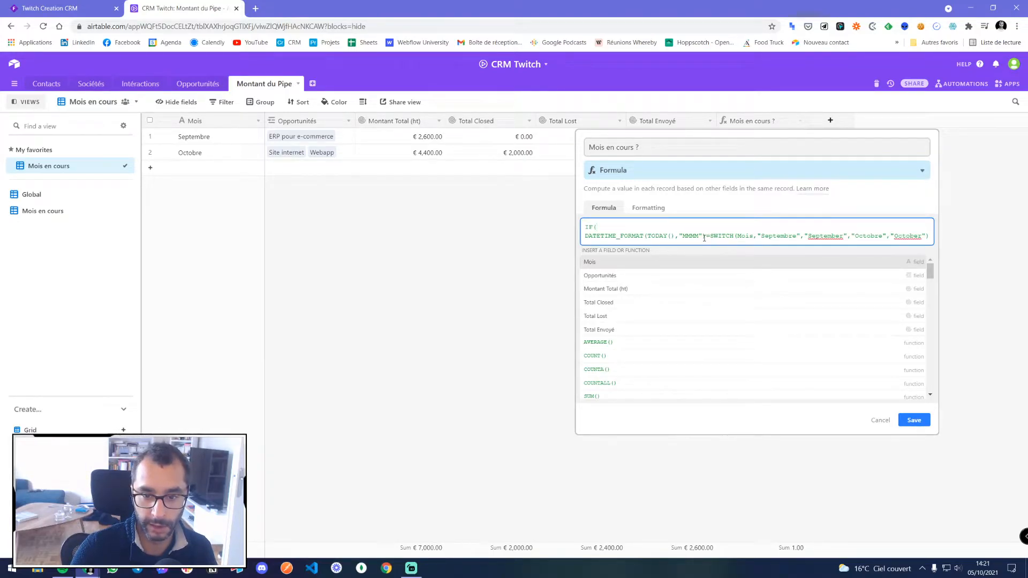
pyautogui.click(931, 236)
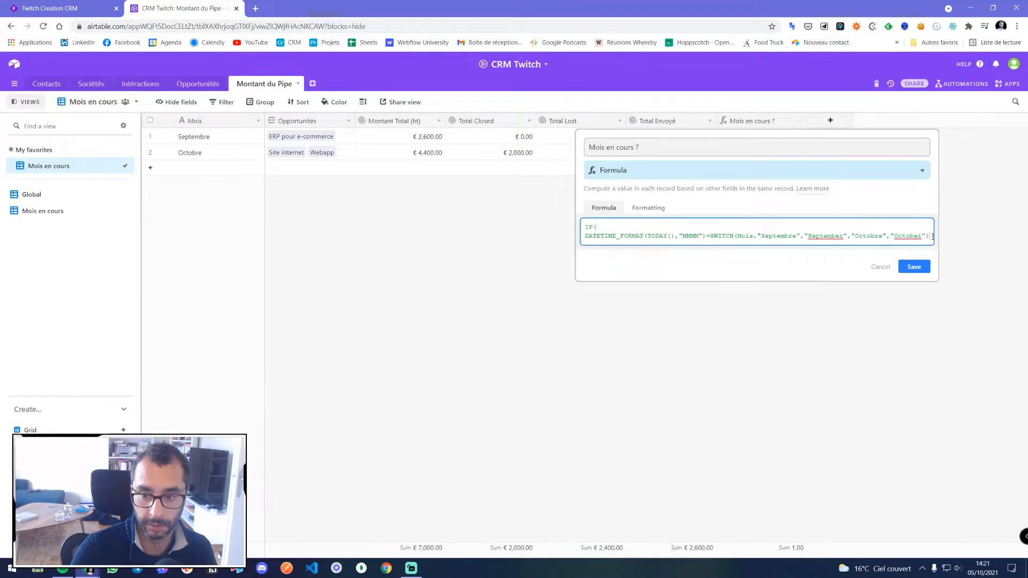
pyautogui.write(',tru')
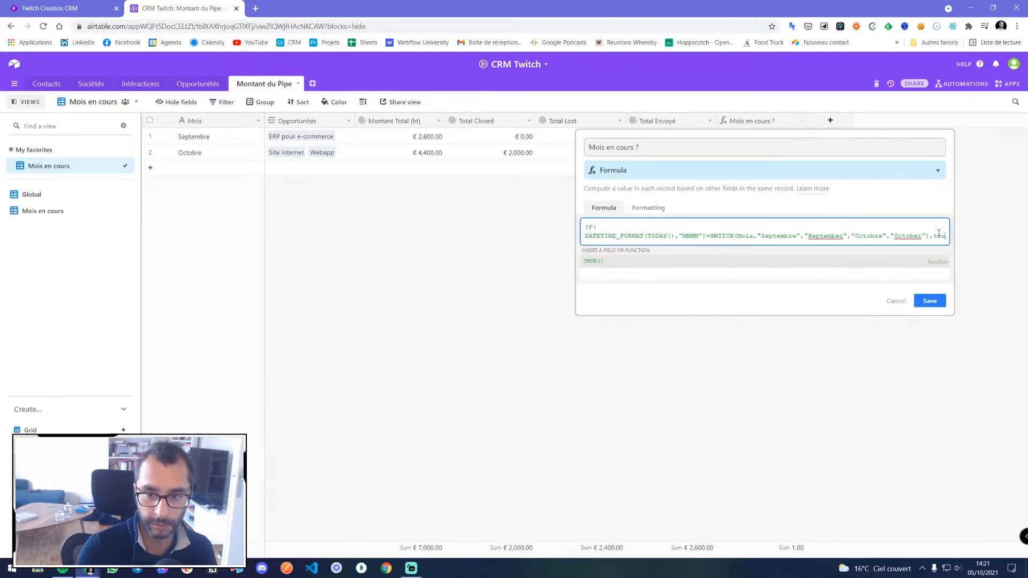
pyautogui.click(863, 262)
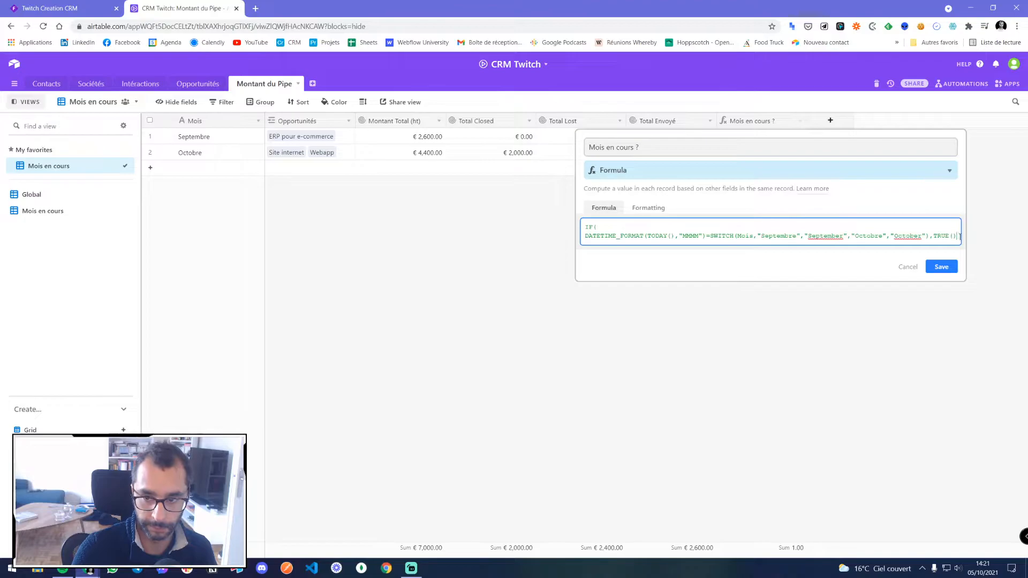
pyautogui.write(')')
pyautogui.click(941, 267)
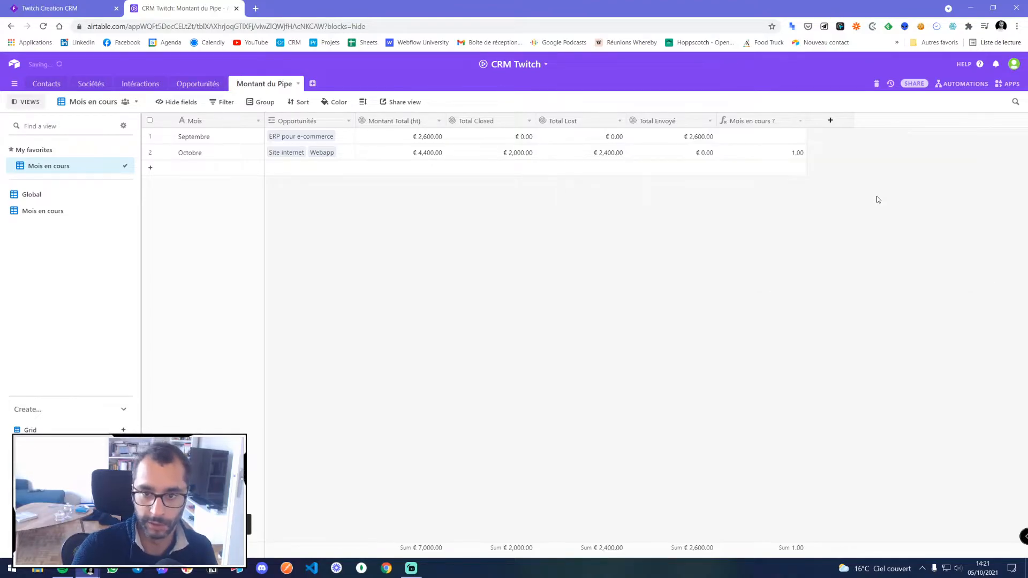
# - Set the "Mois en cours ?" field's format back to Integer (2)
pyautogui.doubleClick(751, 120)
pyautogui.click(647, 216)
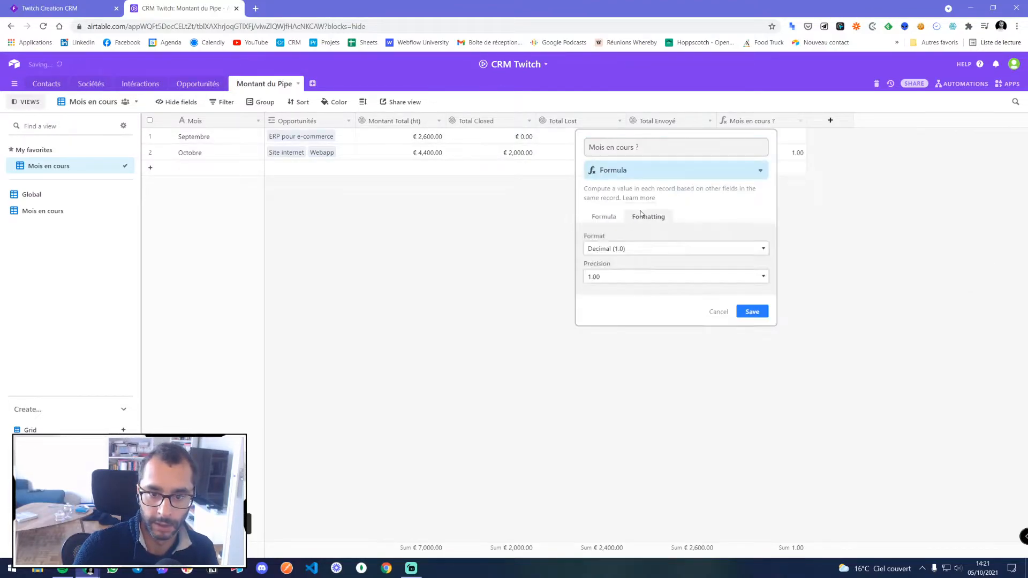
pyautogui.click(605, 217)
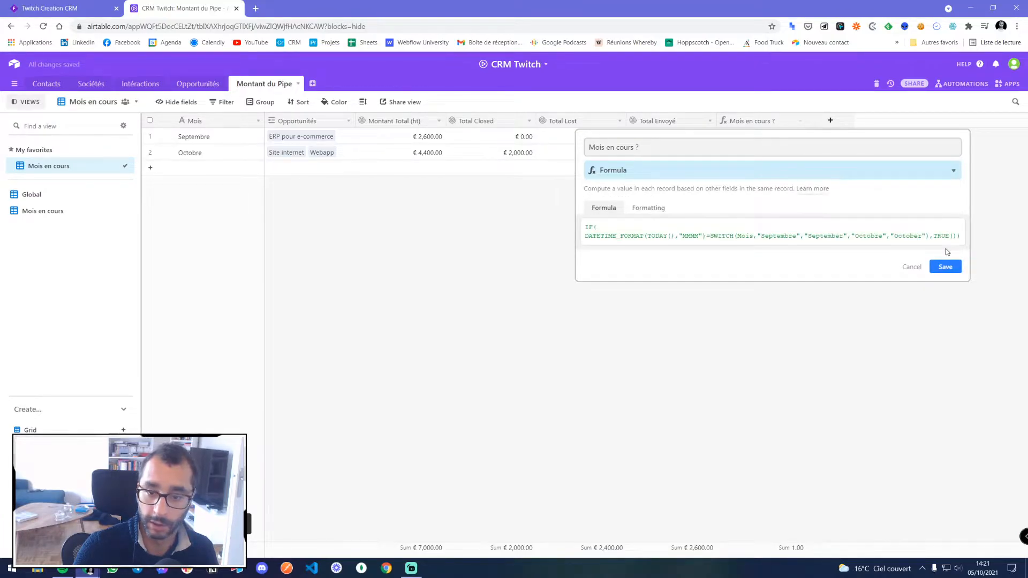
pyautogui.click(645, 209)
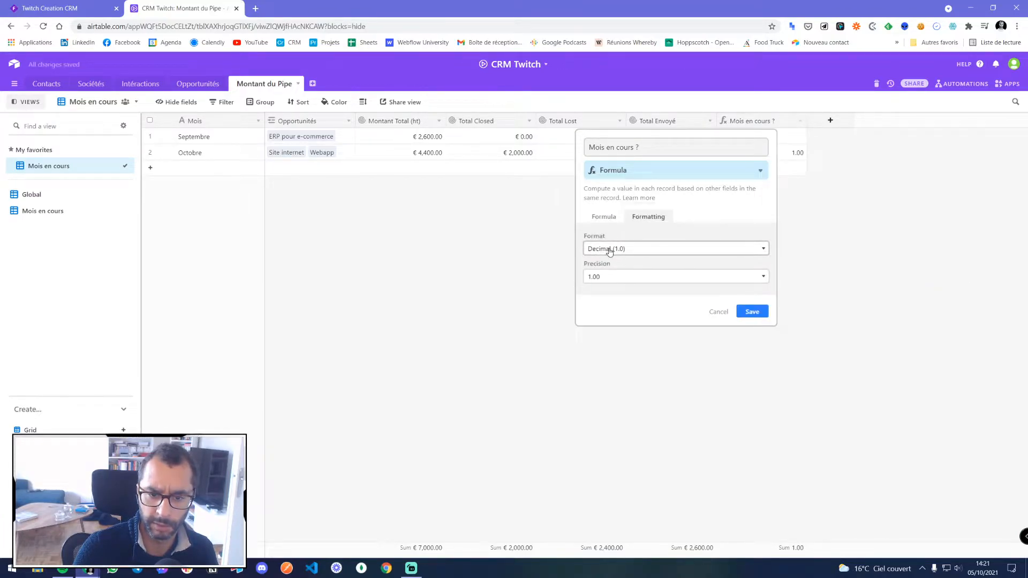
pyautogui.click(610, 249)
pyautogui.click(603, 268)
pyautogui.click(754, 282)
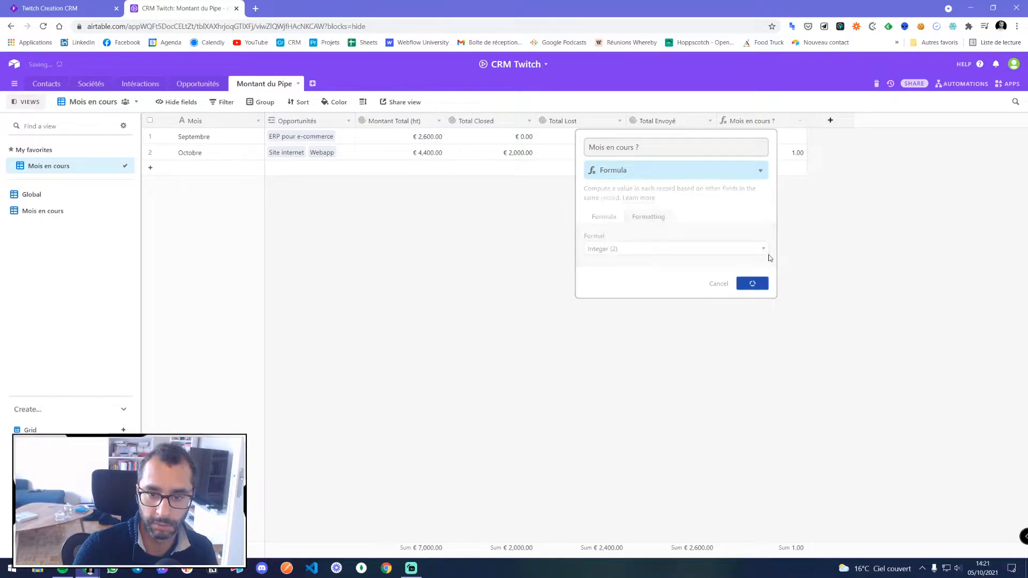
# - Add FALSE() as the third argument of the IF function in the "Mois en cours ?" formula
pyautogui.doubleClick(757, 121)
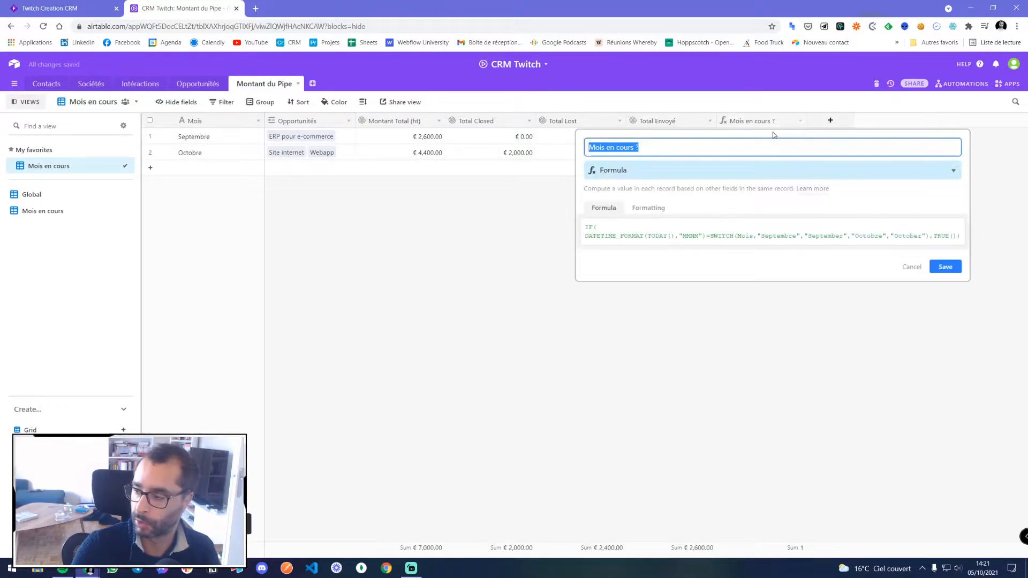
pyautogui.click(958, 236)
pyautogui.write(',F')
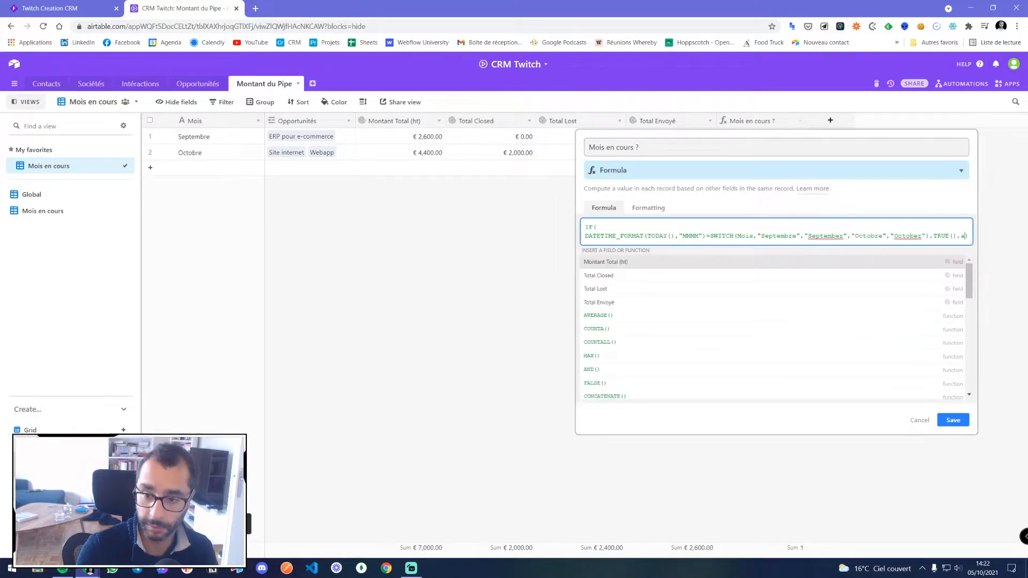
pyautogui.press('Return')
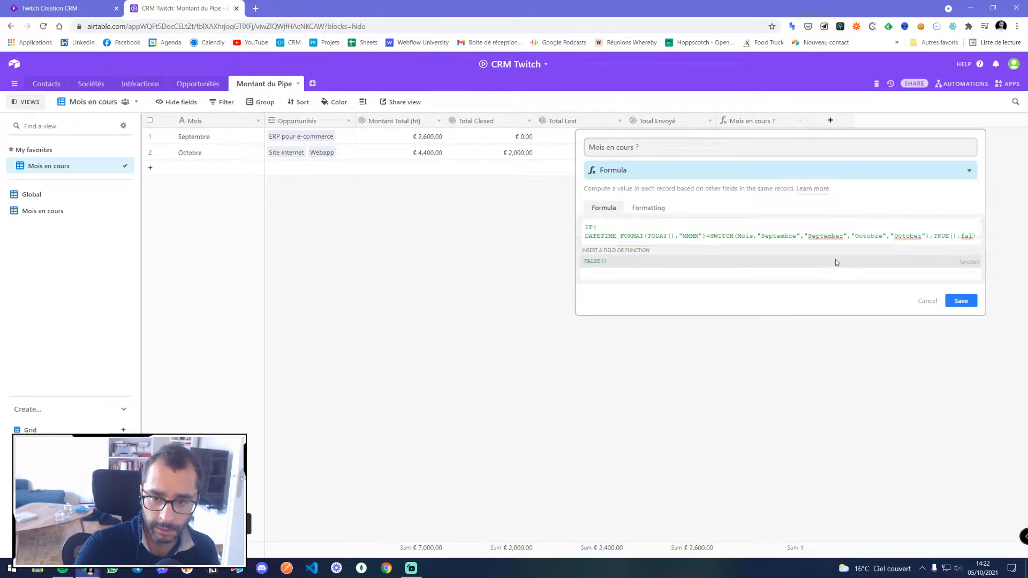
pyautogui.click(976, 266)
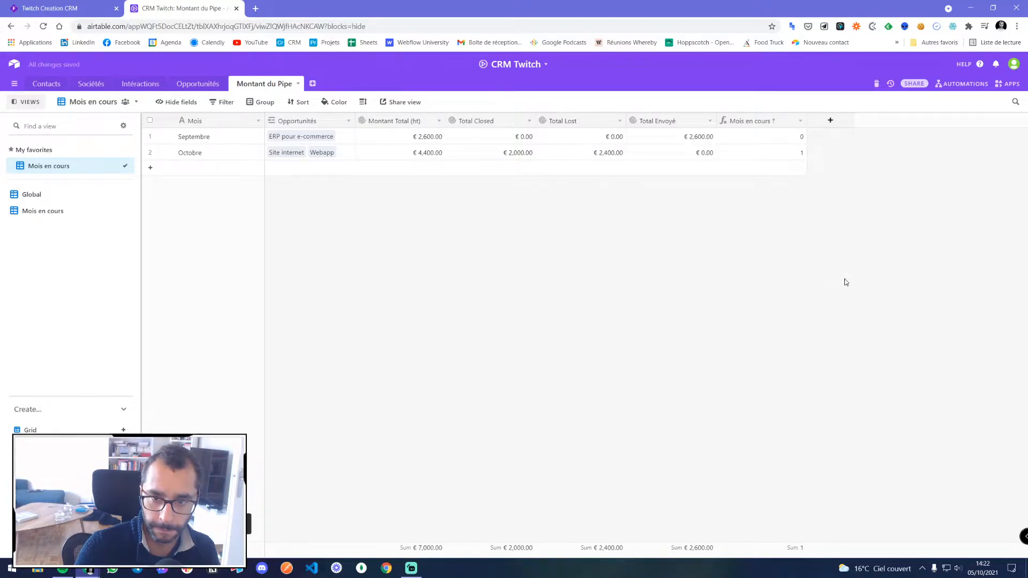
# - Check the format and the IF formula of the "Mois en cours ?" field without changing them
pyautogui.doubleClick(759, 122)
pyautogui.click(654, 216)
pyautogui.click(604, 216)
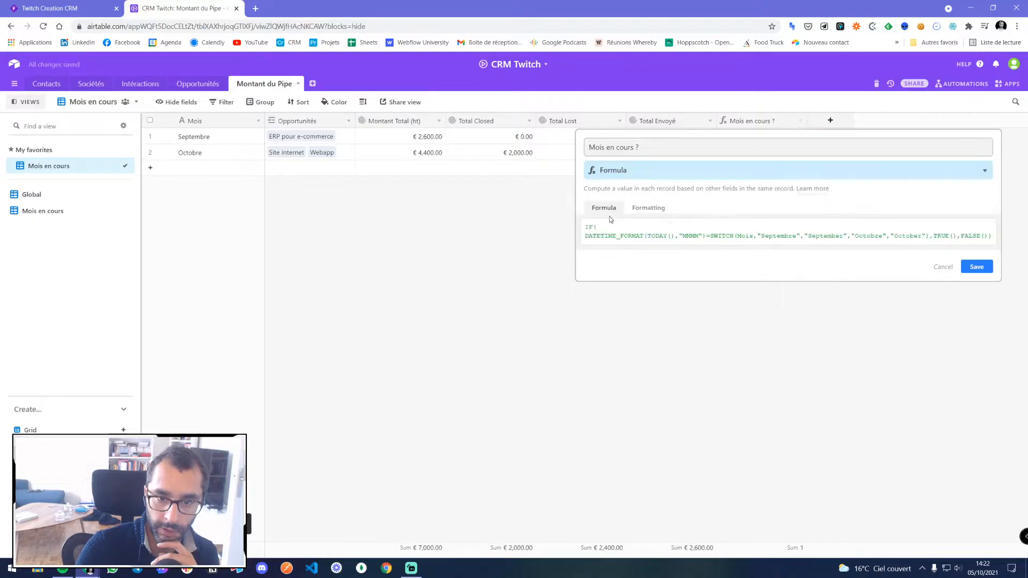
pyautogui.click(649, 217)
pyautogui.click(615, 248)
pyautogui.click(615, 247)
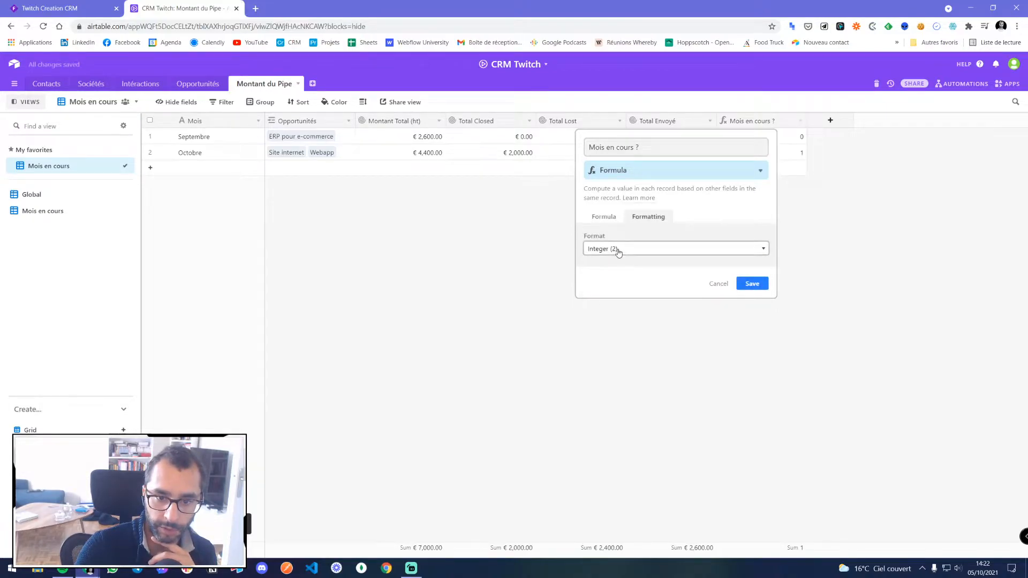
pyautogui.click(610, 216)
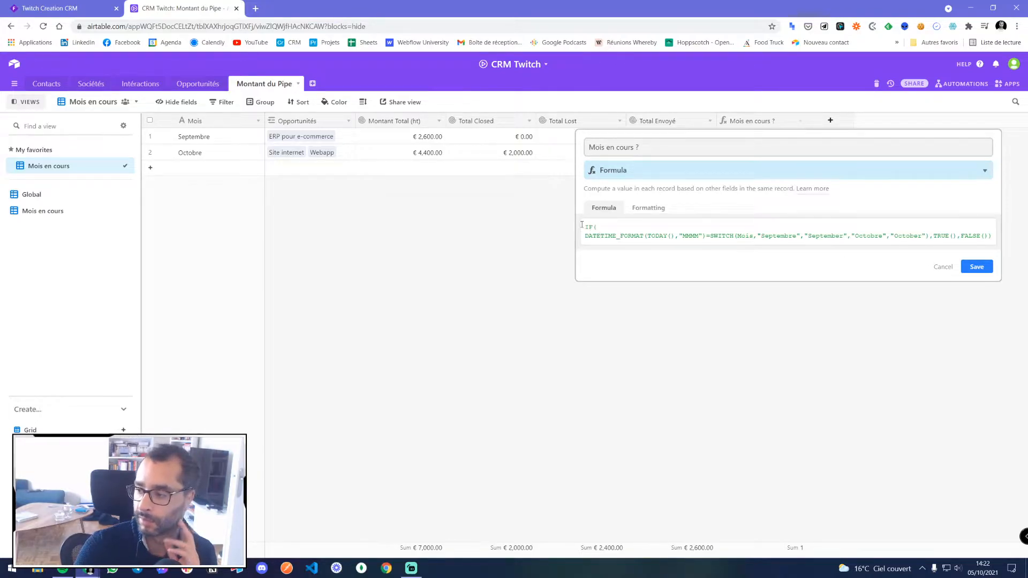
pyautogui.write('(')
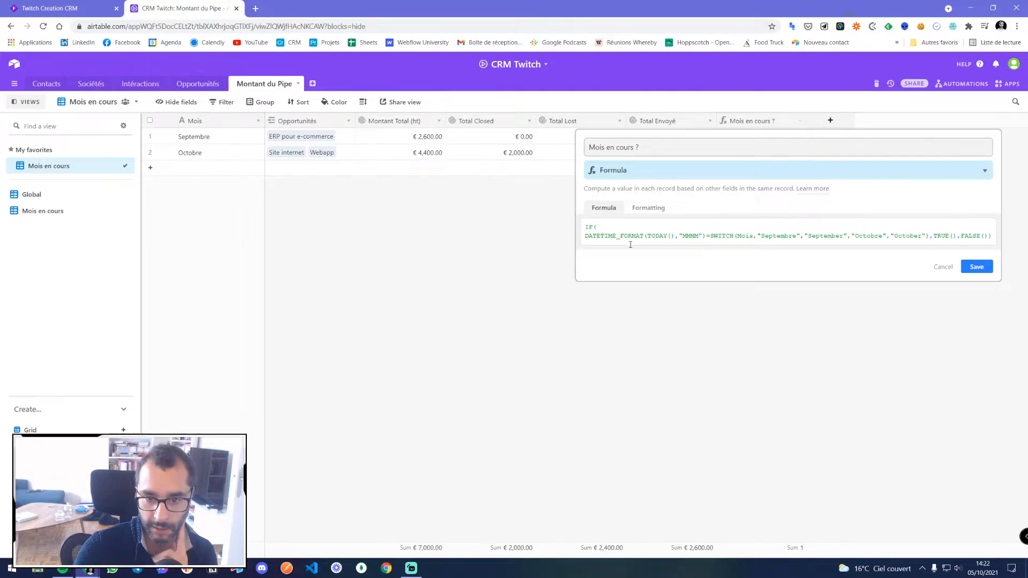
pyautogui.click(951, 267)
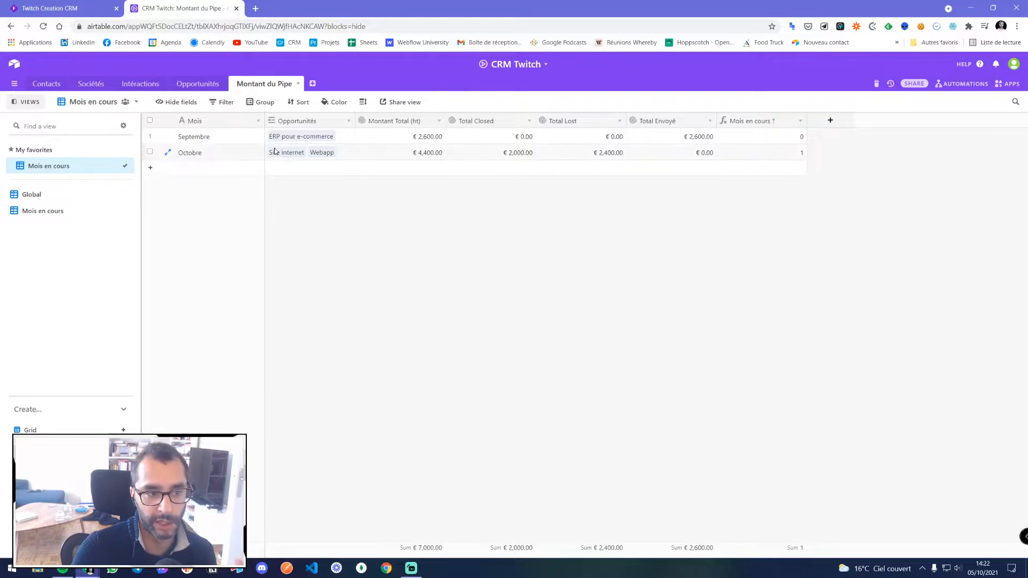
# - Filter the "Mois en cours" view to show records where "Mois en cours ?" = 1
pyautogui.click(222, 102)
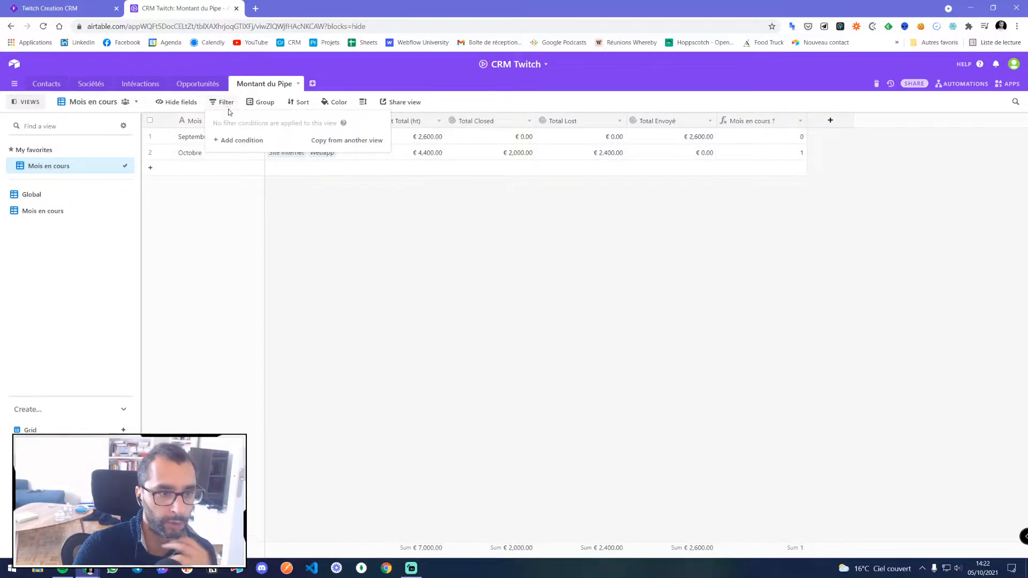
pyautogui.click(231, 142)
pyautogui.click(280, 140)
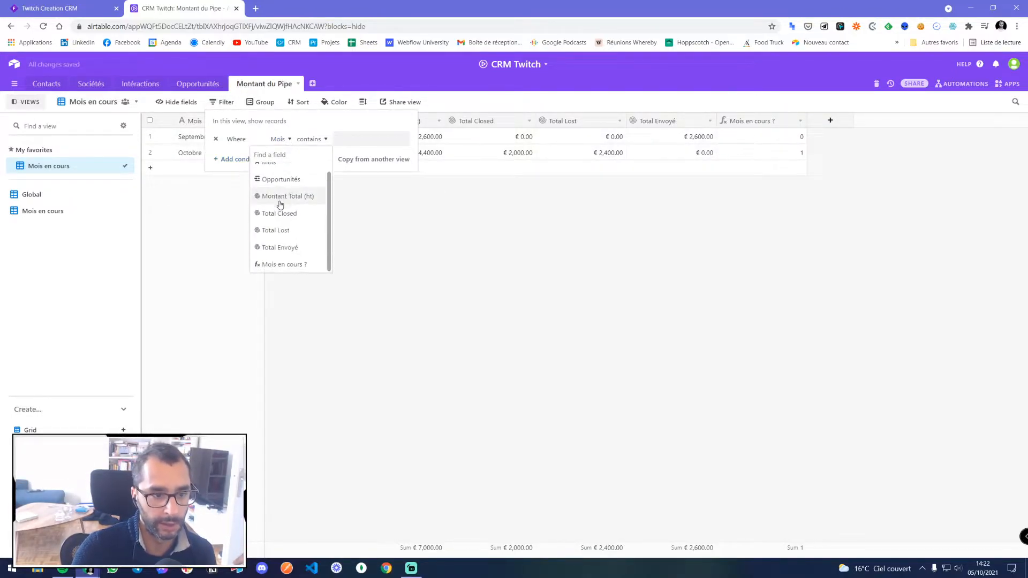
pyautogui.click(279, 270)
pyautogui.click(324, 138)
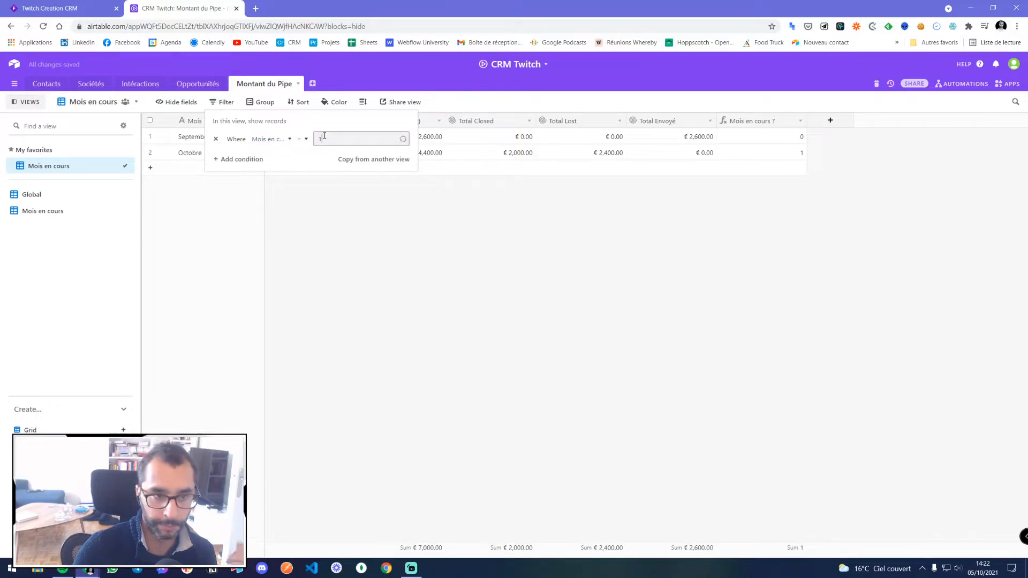
# - Add the pairs "Novembre","November" and "Décembre","December" to the SWITCH in the "Mois en cours ?" formula and save it
pyautogui.click(471, 231)
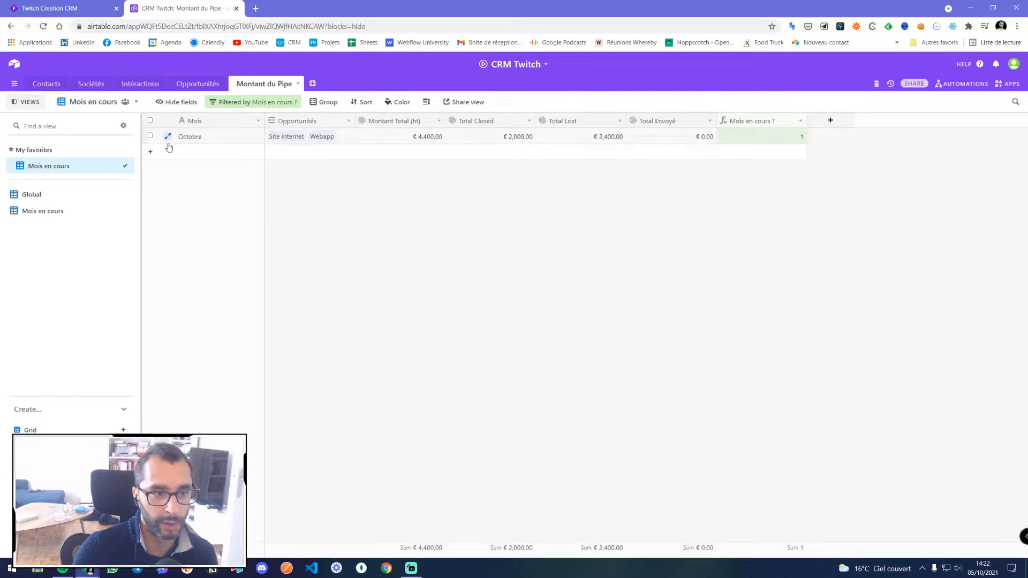
pyautogui.doubleClick(763, 122)
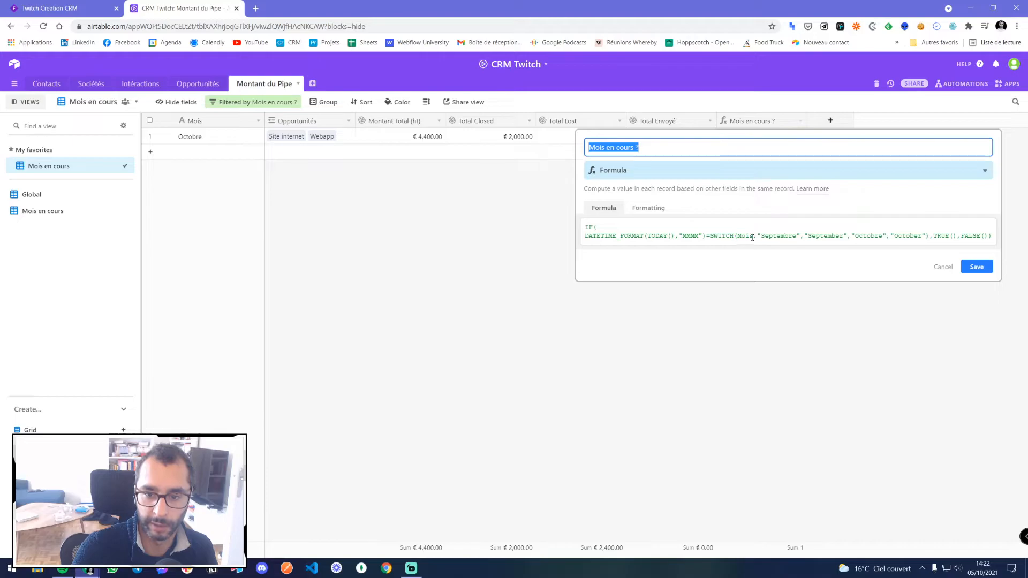
pyautogui.click(925, 236)
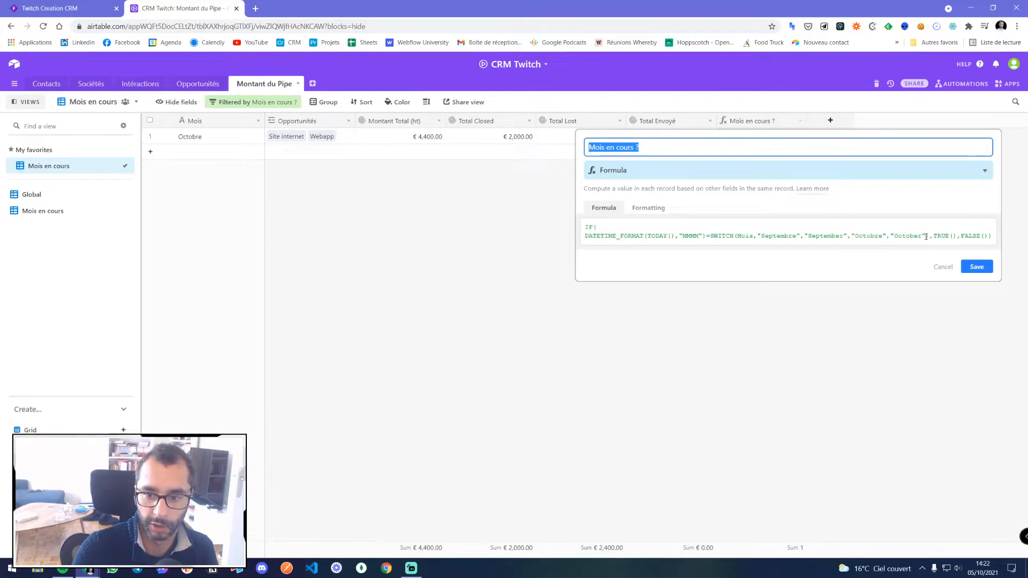
pyautogui.write(',"')
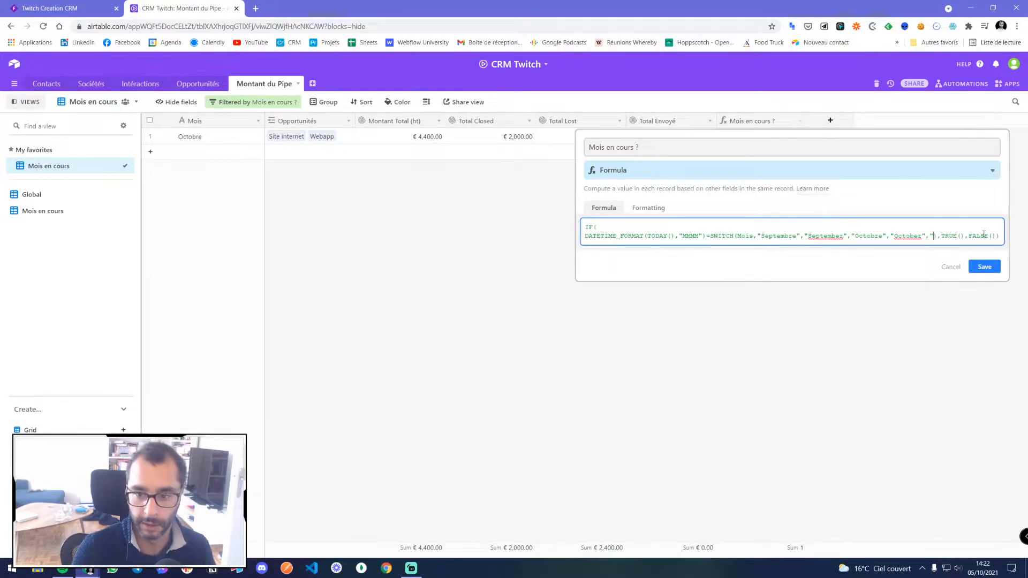
pyautogui.write('Novembre')
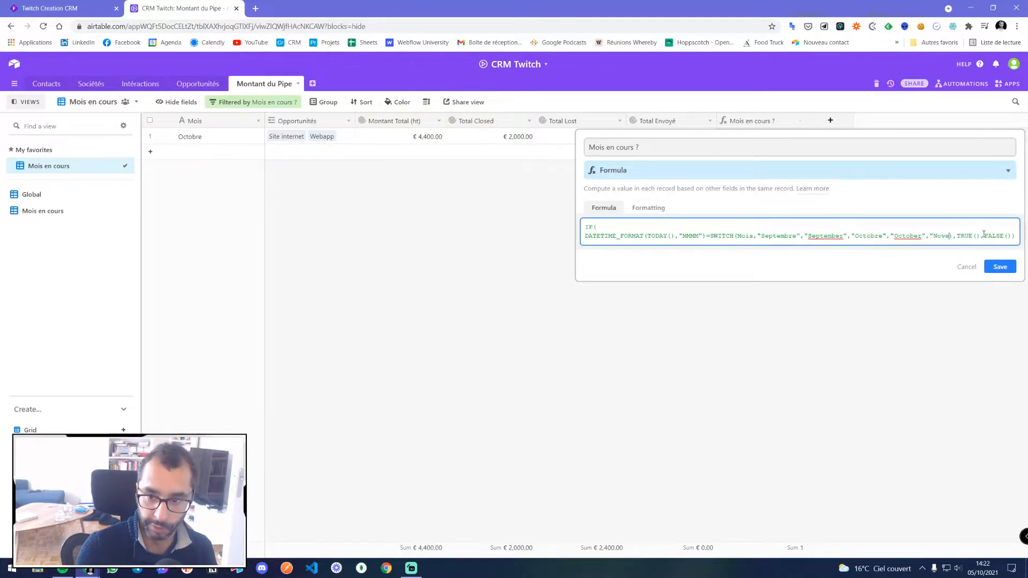
pyautogui.write('","November')
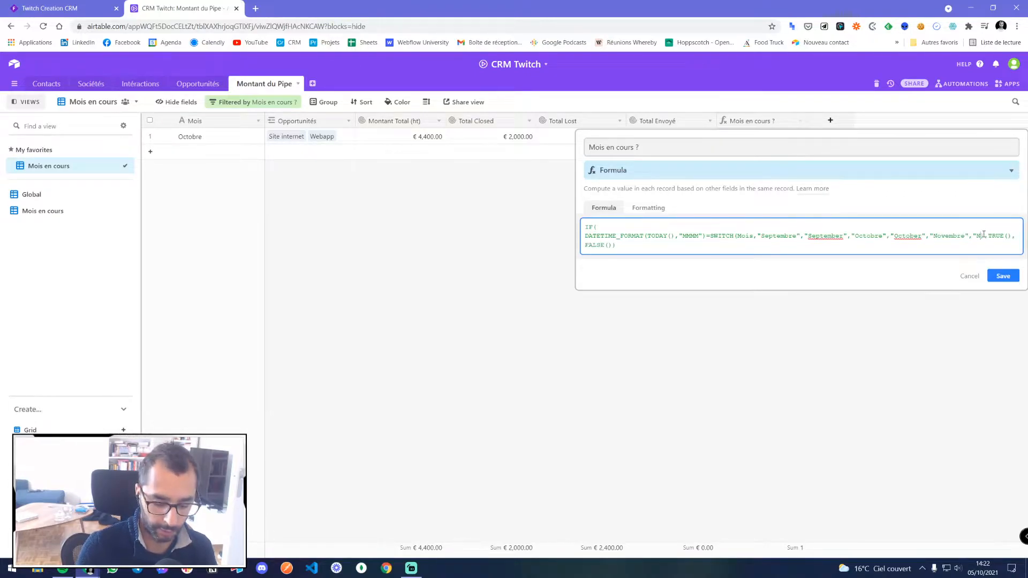
pyautogui.write('","')
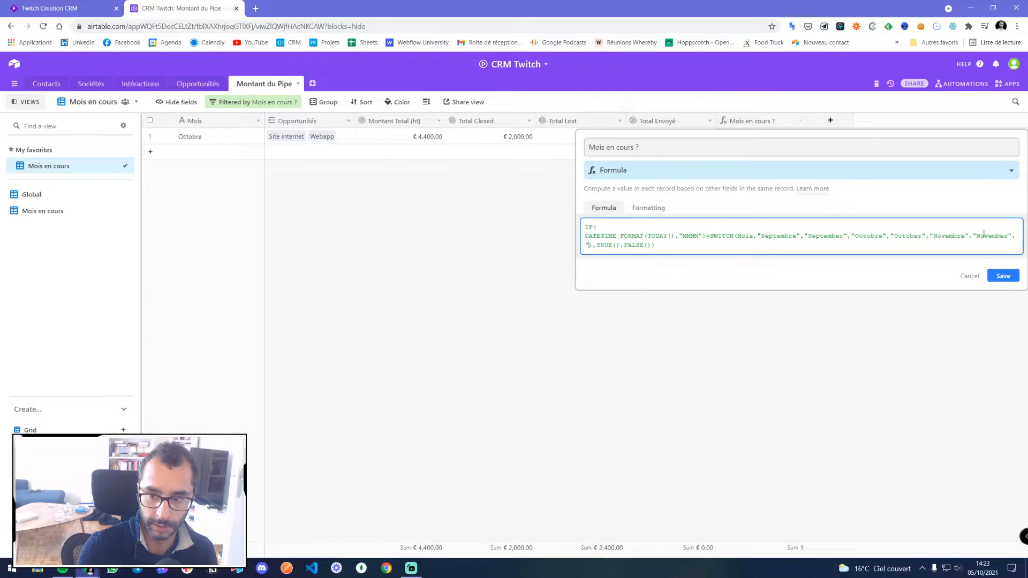
pyautogui.write('Décembre"')
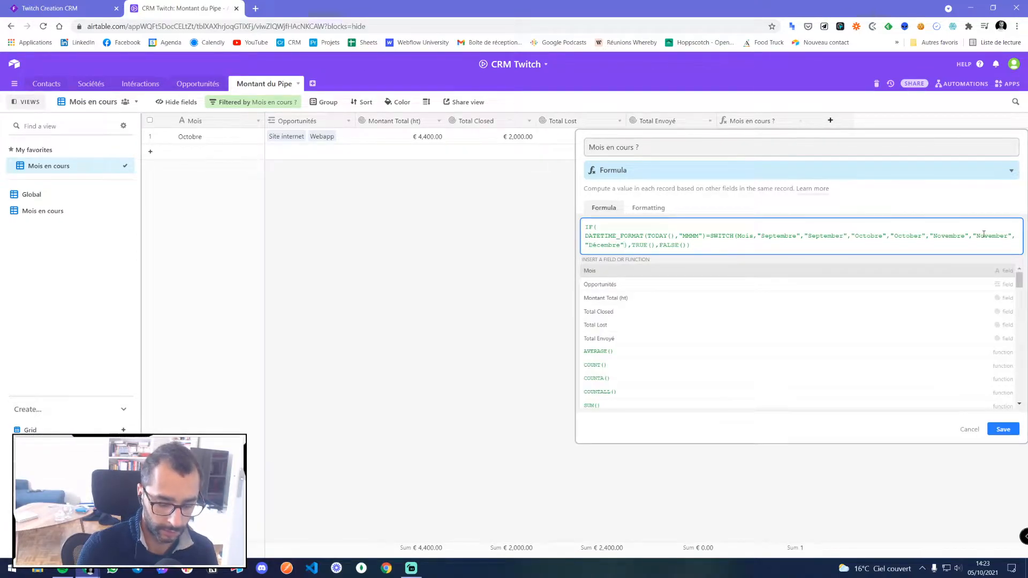
pyautogui.write(',"December"')
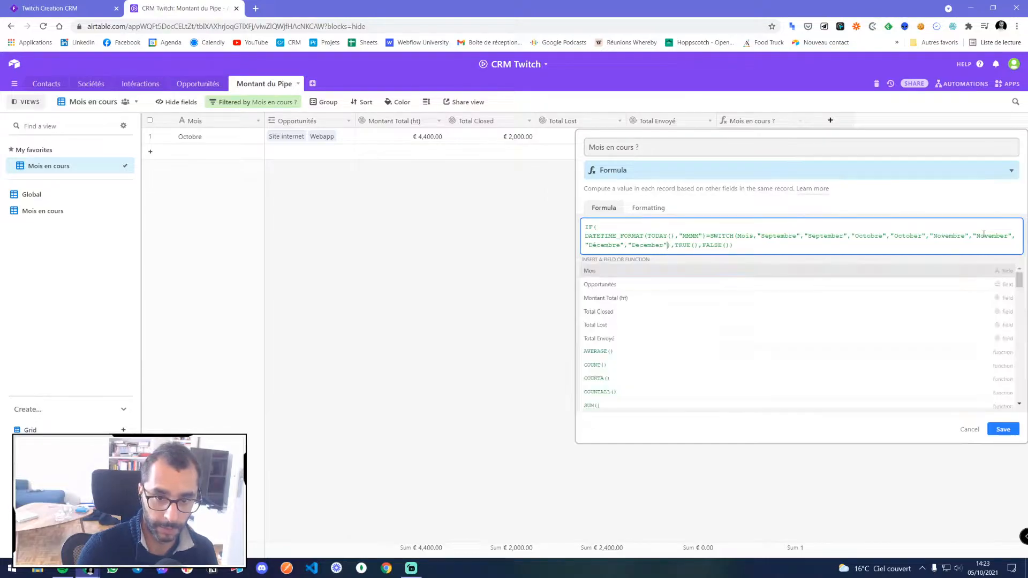
pyautogui.click(1000, 429)
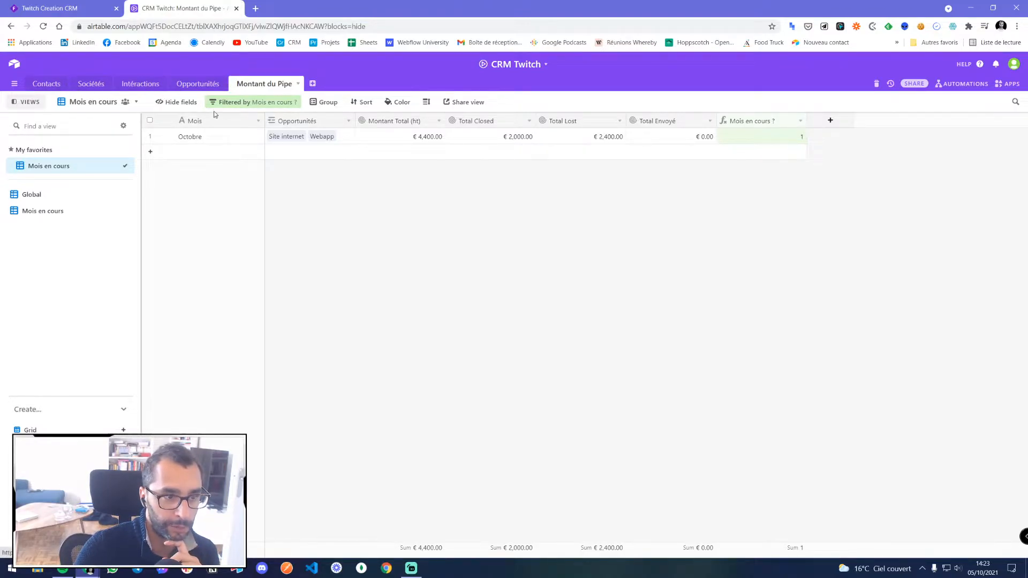
# - Compare the dates and month links in the Opportunités grid view with the months in the Montant du Pipe table's Global view
pyautogui.click(189, 85)
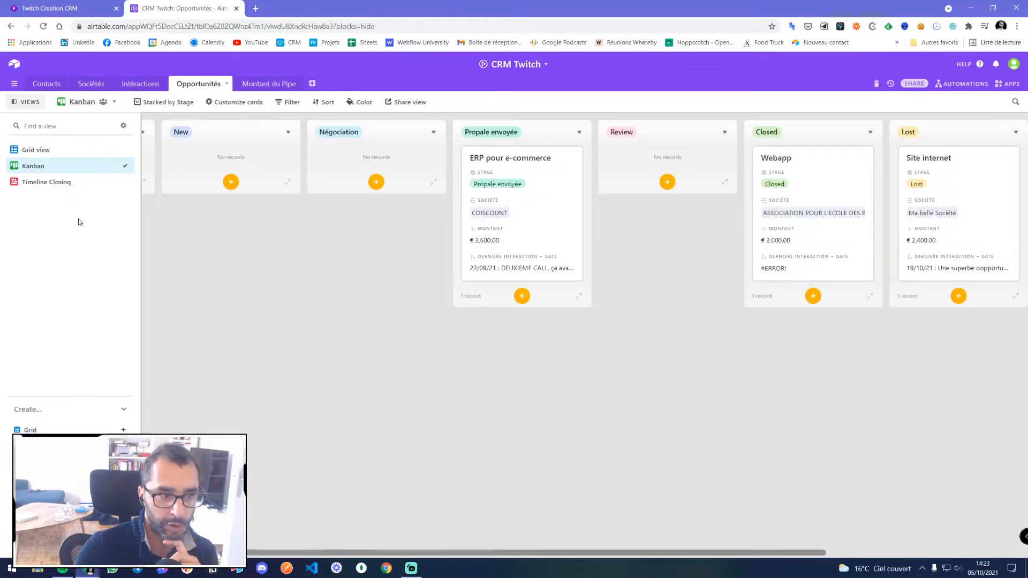
pyautogui.click(49, 151)
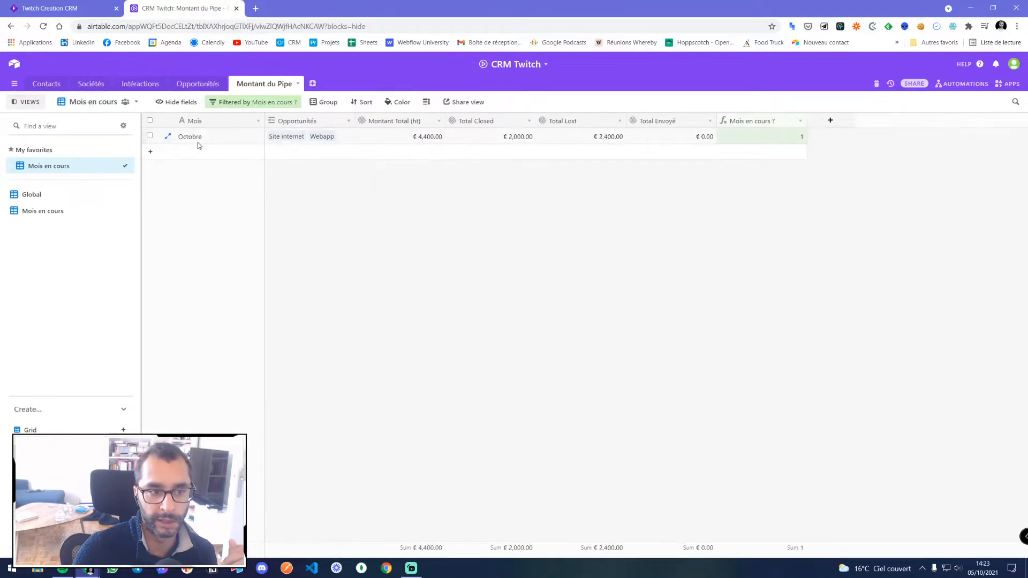
pyautogui.click(198, 84)
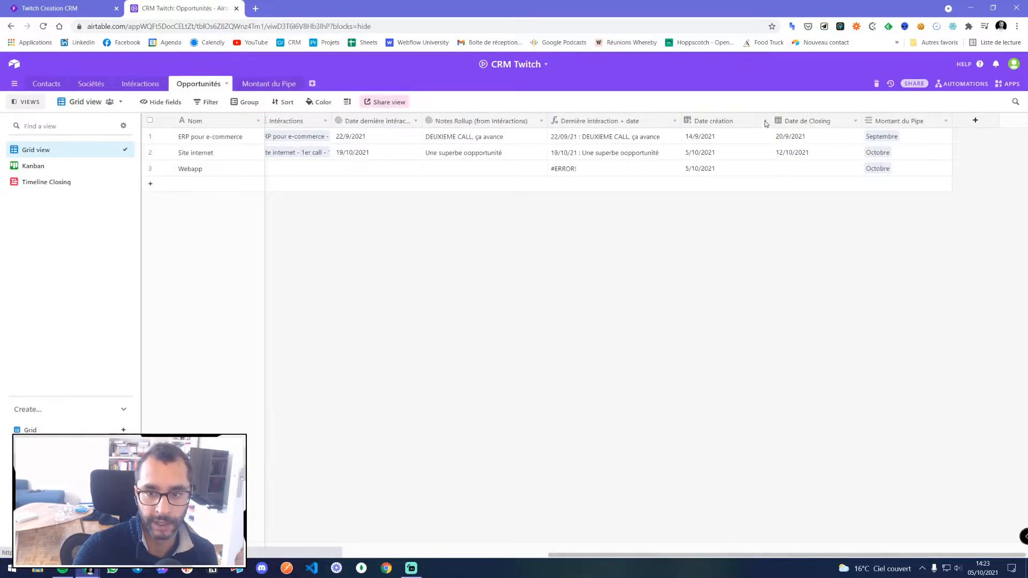
pyautogui.click(267, 84)
pyautogui.click(32, 195)
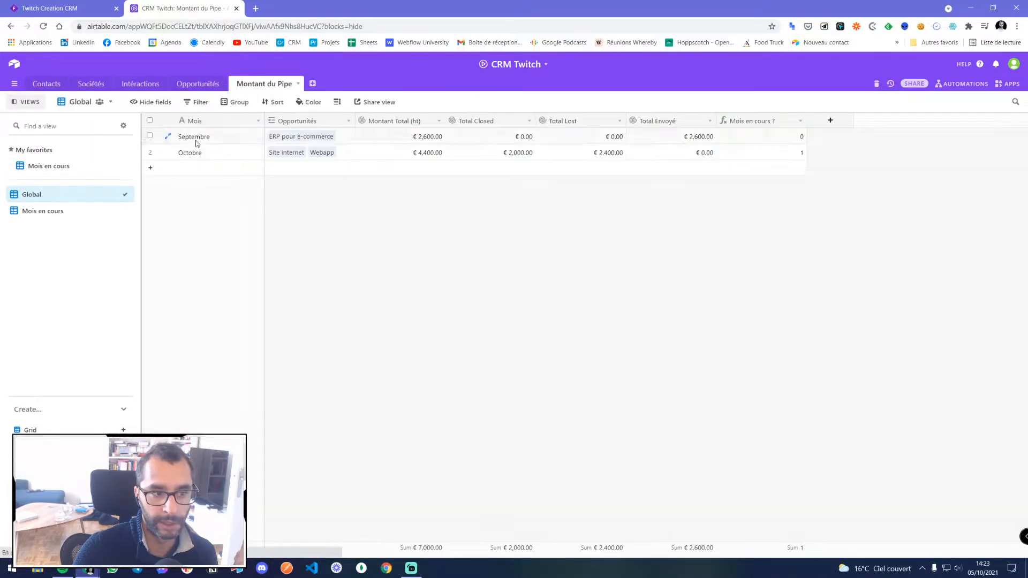
pyautogui.click(199, 85)
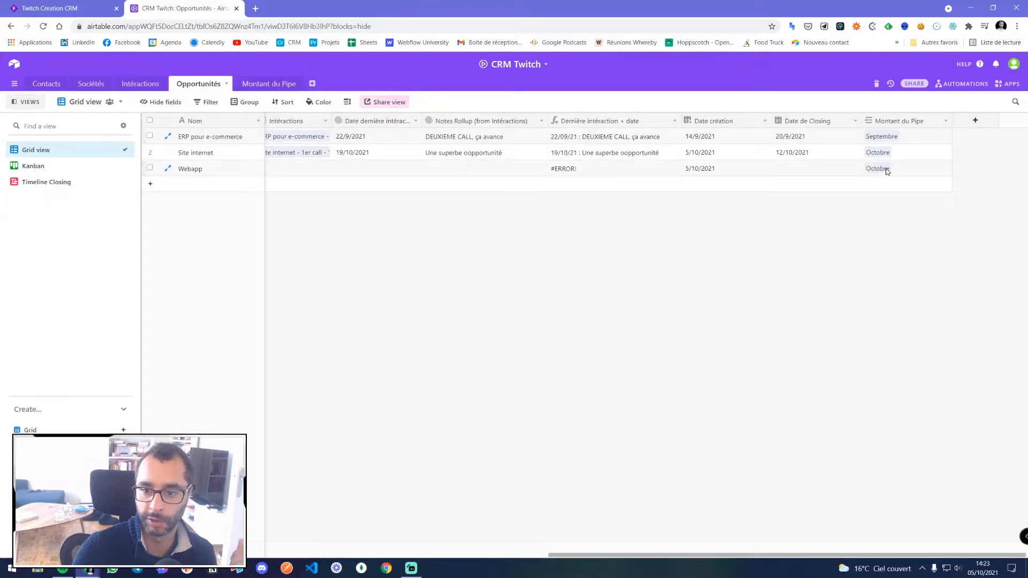
pyautogui.click(278, 84)
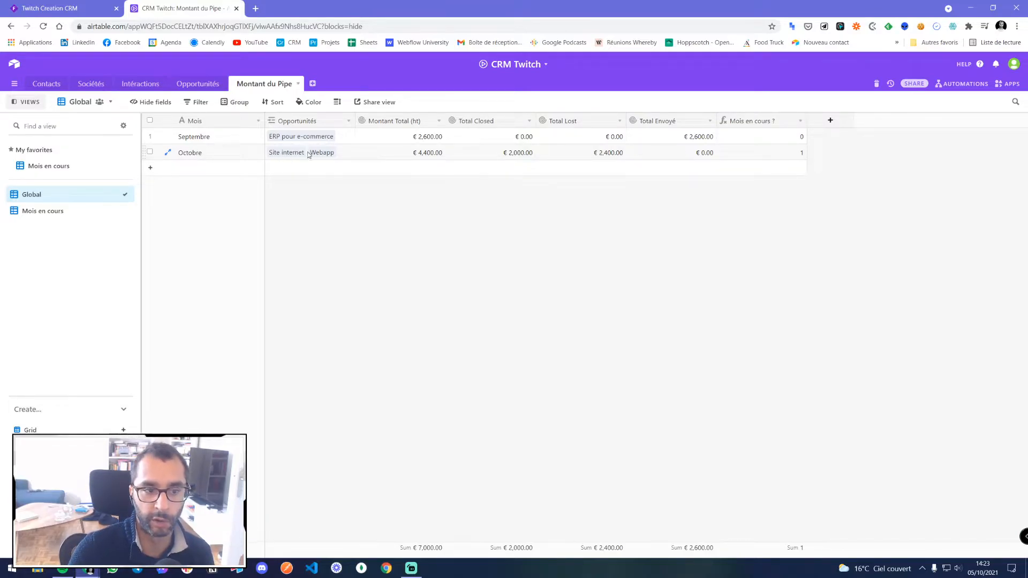
pyautogui.click(197, 84)
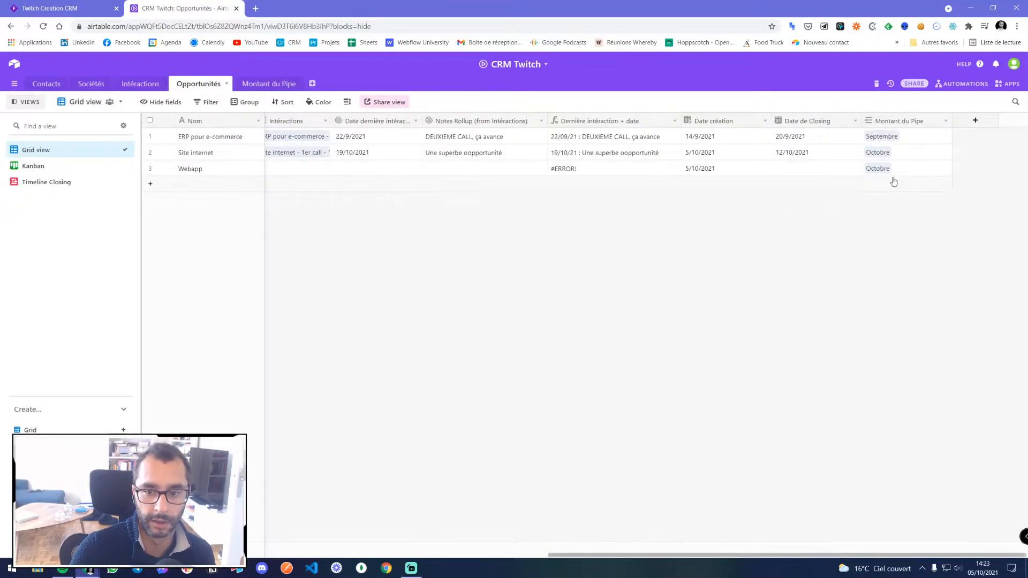
# - Add a blank record to the Opportunités grid view, check the Montant du Pipe table for it, and delete the record
pyautogui.click(226, 188)
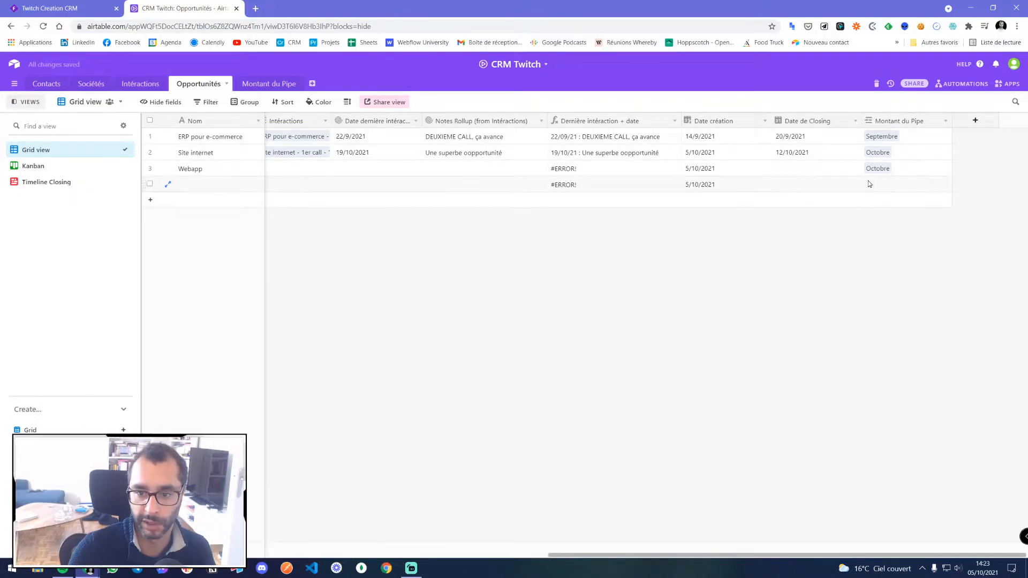
pyautogui.click(266, 83)
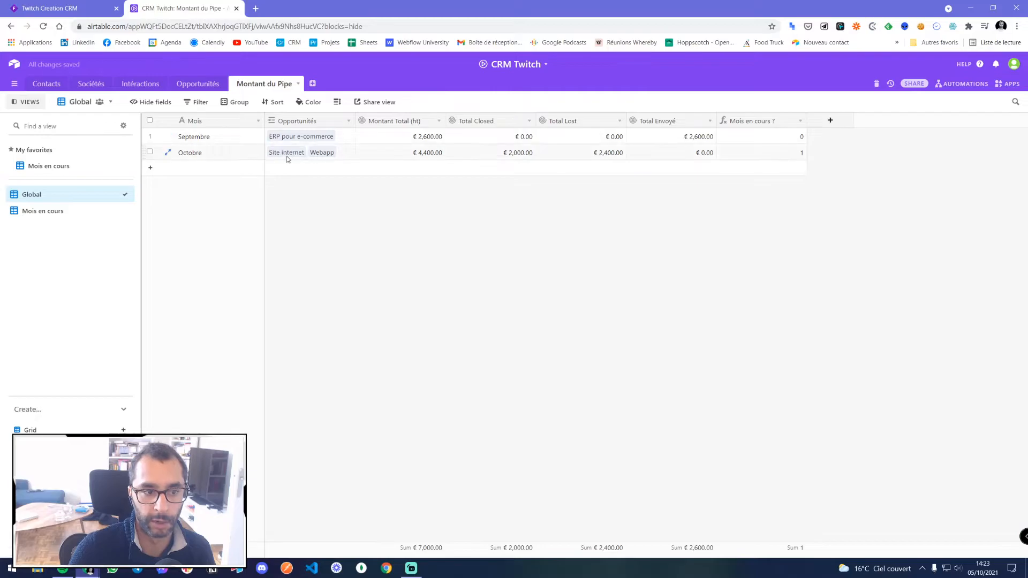
pyautogui.click(198, 83)
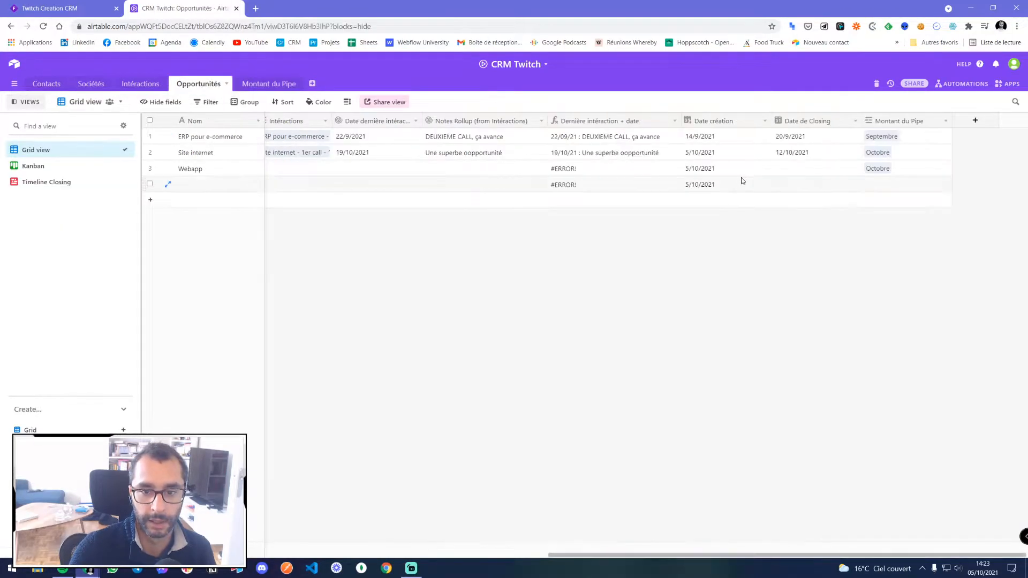
pyautogui.rightClick(873, 185)
pyautogui.click(896, 301)
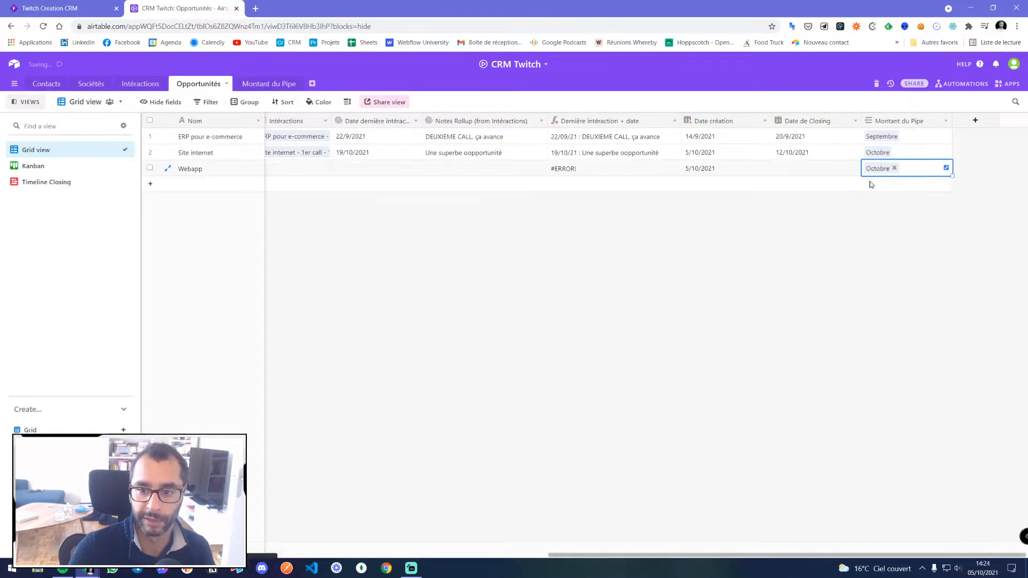
pyautogui.click(880, 195)
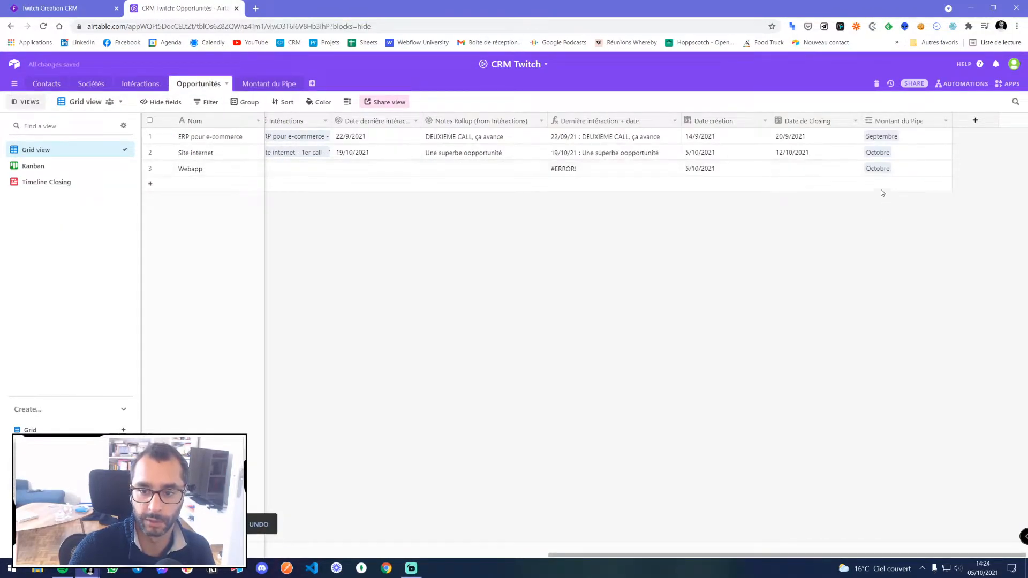
pyautogui.click(274, 84)
pyautogui.click(199, 84)
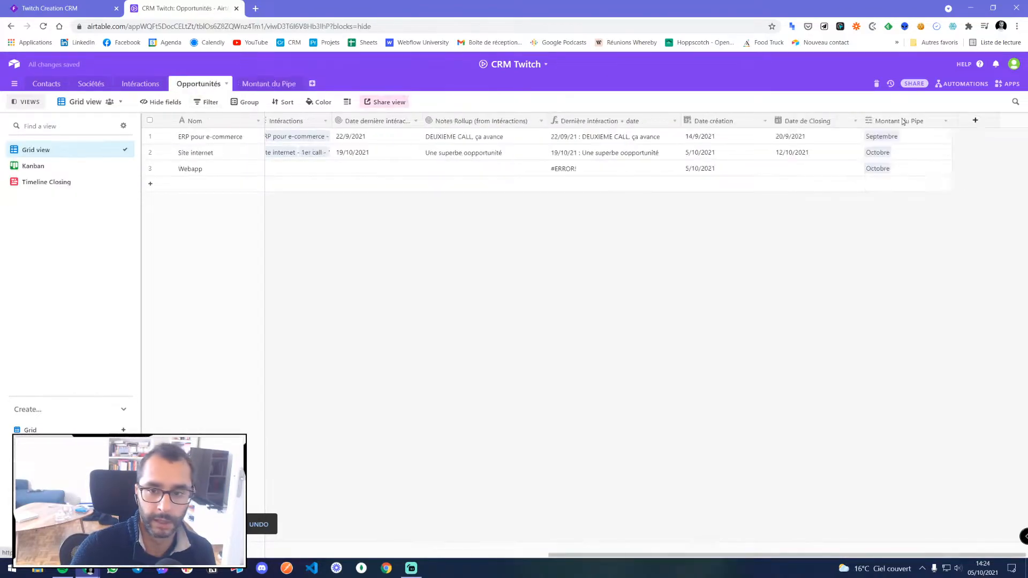
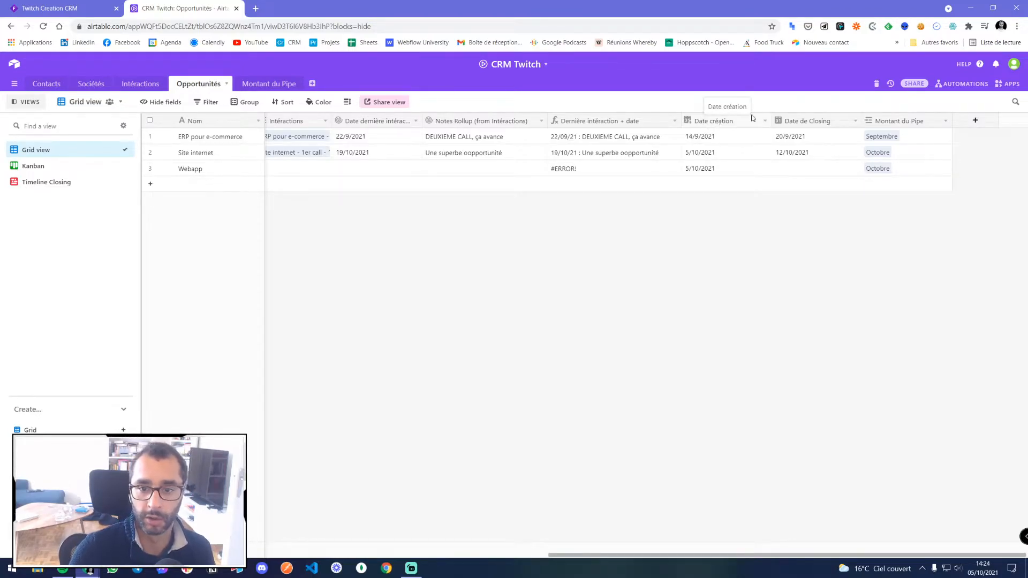
# - Start a new Formula field named "Pour le pipe" in the Opportunités table
pyautogui.click(975, 121)
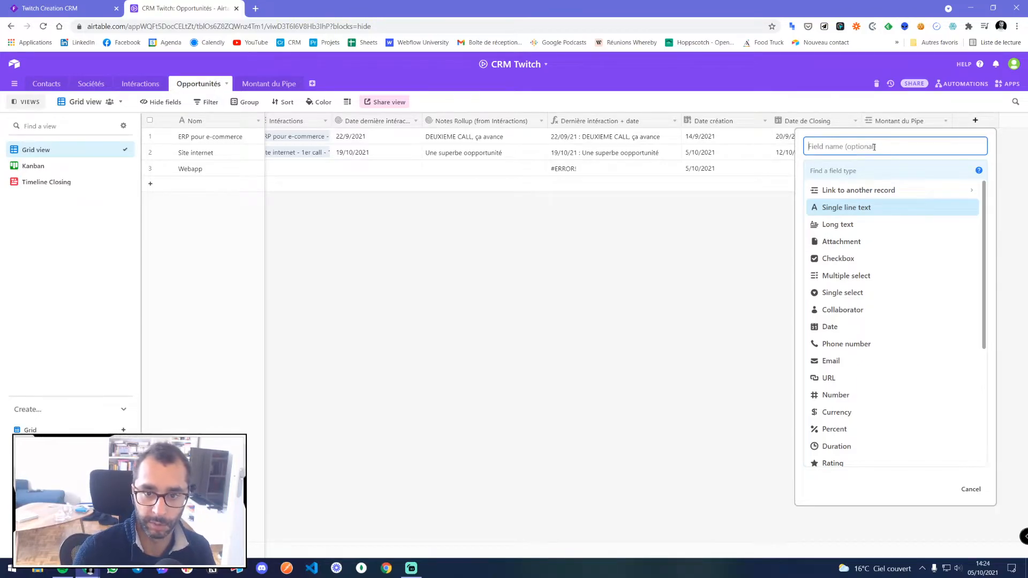
pyautogui.write('DA')
pyautogui.press('BackSpace')
pyautogui.press('BackSpace')
pyautogui.write('Pour le pipe')
pyautogui.click(871, 169)
pyautogui.write('form')
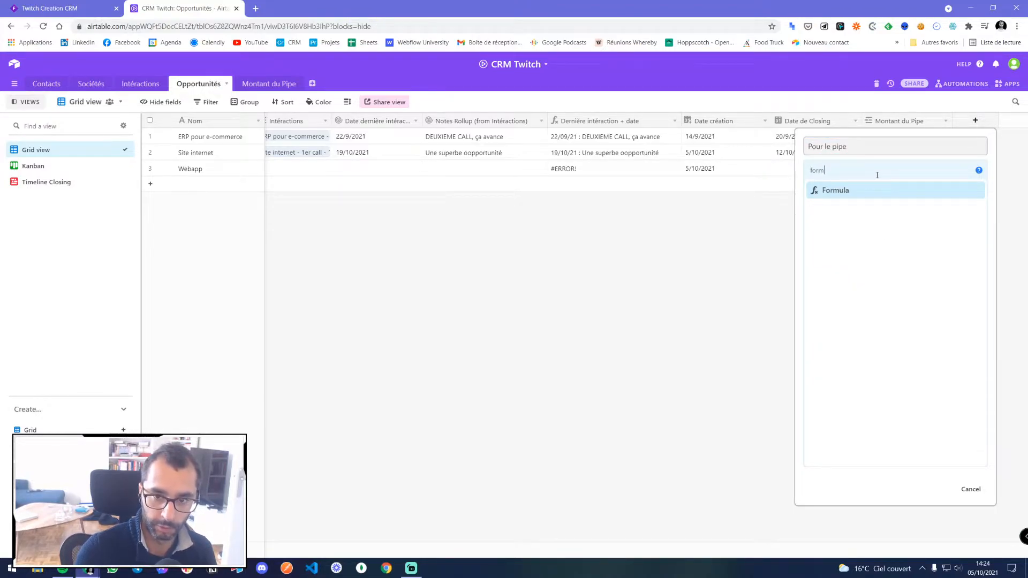
pyautogui.click(853, 191)
# - Give the "Pour le pipe" field the formula DATETIME_FORMAT({Date création},"MMMM") and create it
pyautogui.click(841, 233)
pyautogui.write('date')
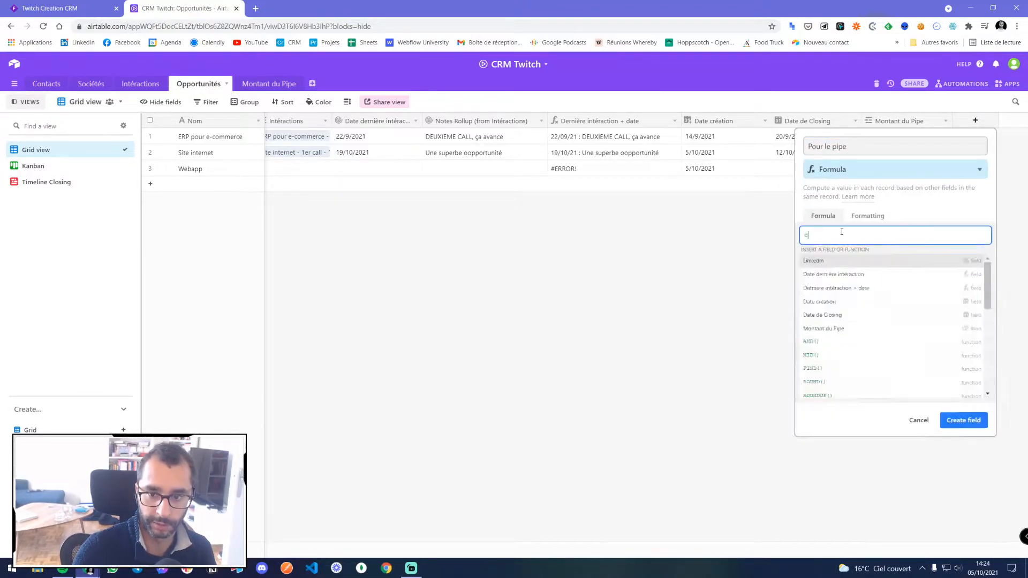
pyautogui.press('Down')
pyautogui.press('Down')
pyautogui.press('Down')
pyautogui.press('Down')
pyautogui.press('Down')
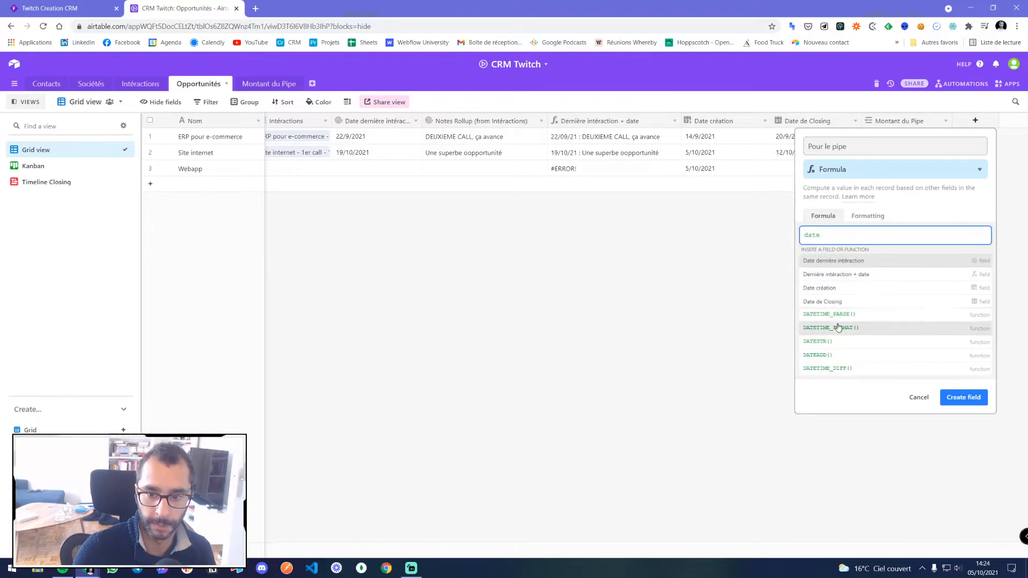
pyautogui.press('Return')
pyautogui.write('date')
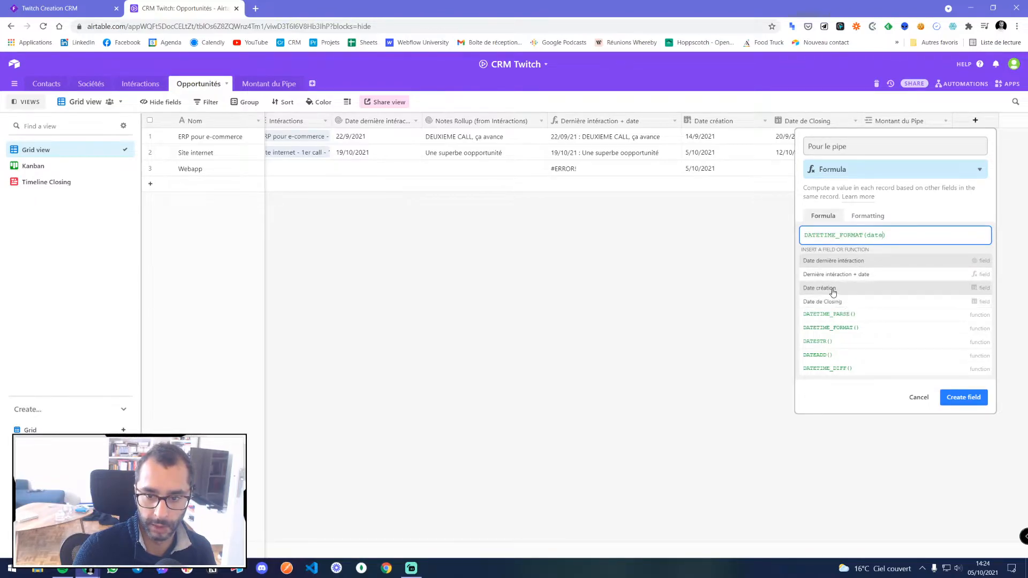
pyautogui.click(831, 289)
pyautogui.write(',"MMMM"')
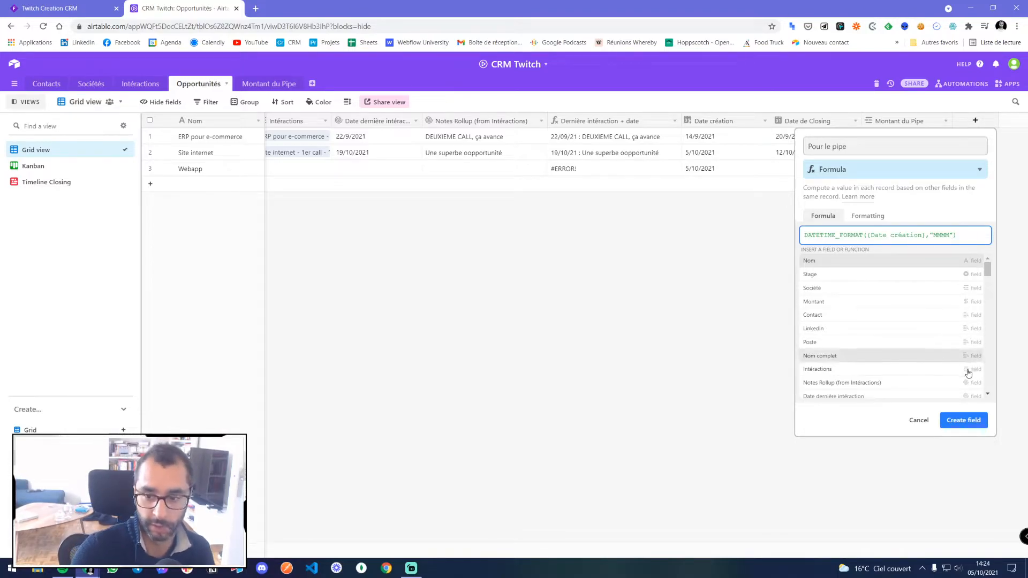
pyautogui.click(975, 421)
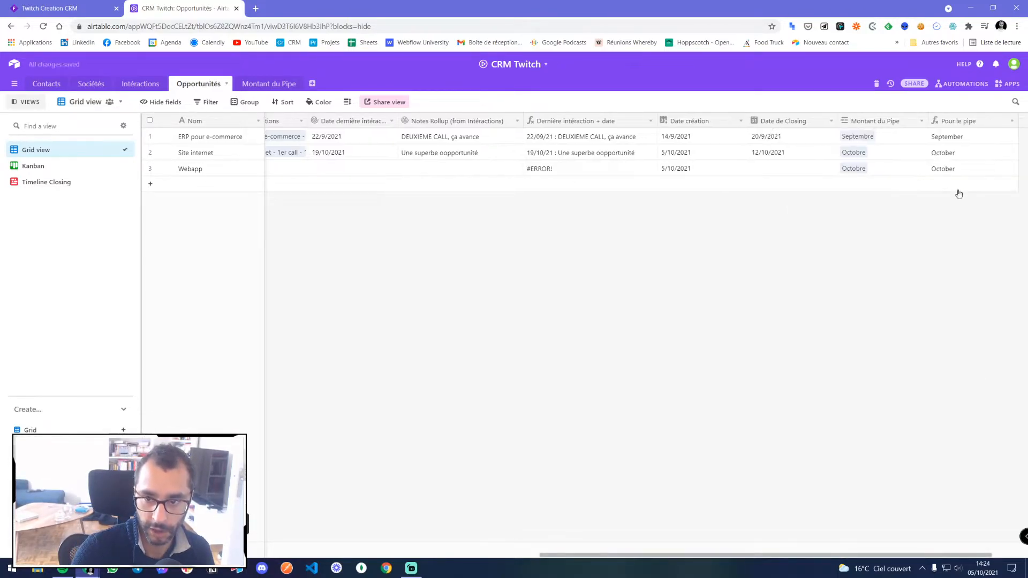
# - Try adding English–French month pairs from September to December as extra DATETIME_FORMAT arguments in the "Pour le pipe" formula, and save it
pyautogui.doubleClick(953, 122)
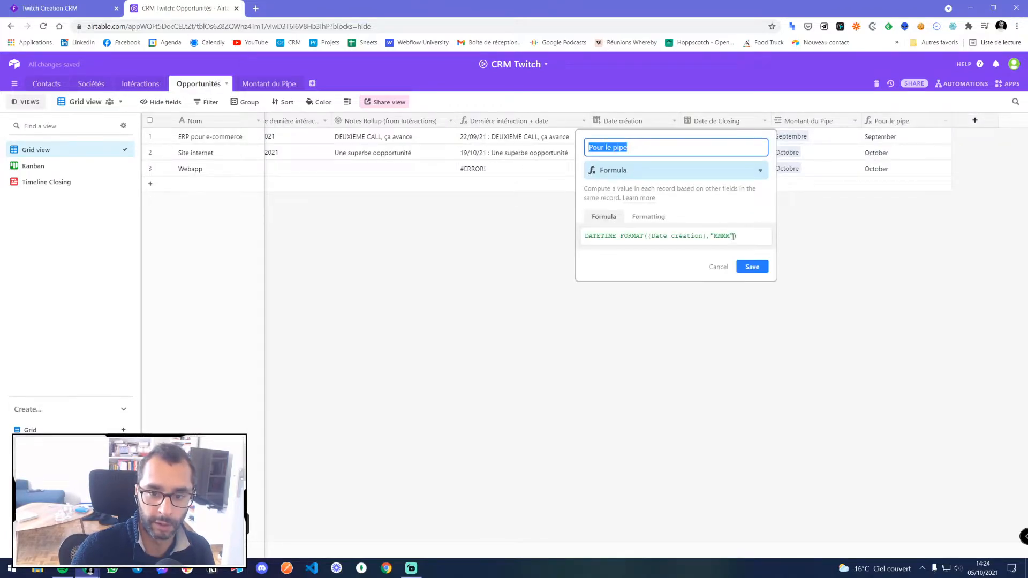
pyautogui.click(734, 236)
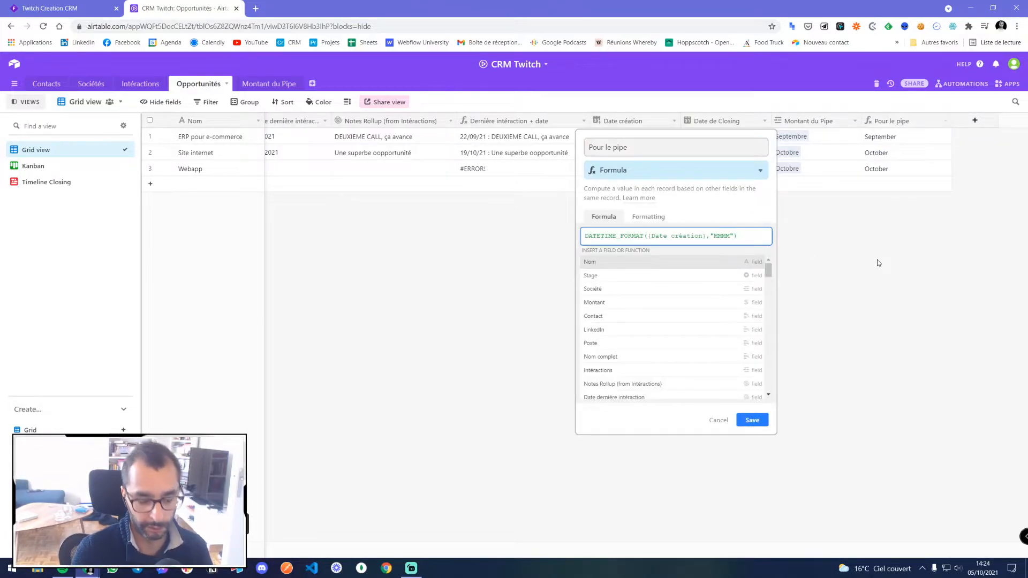
pyautogui.write(',"')
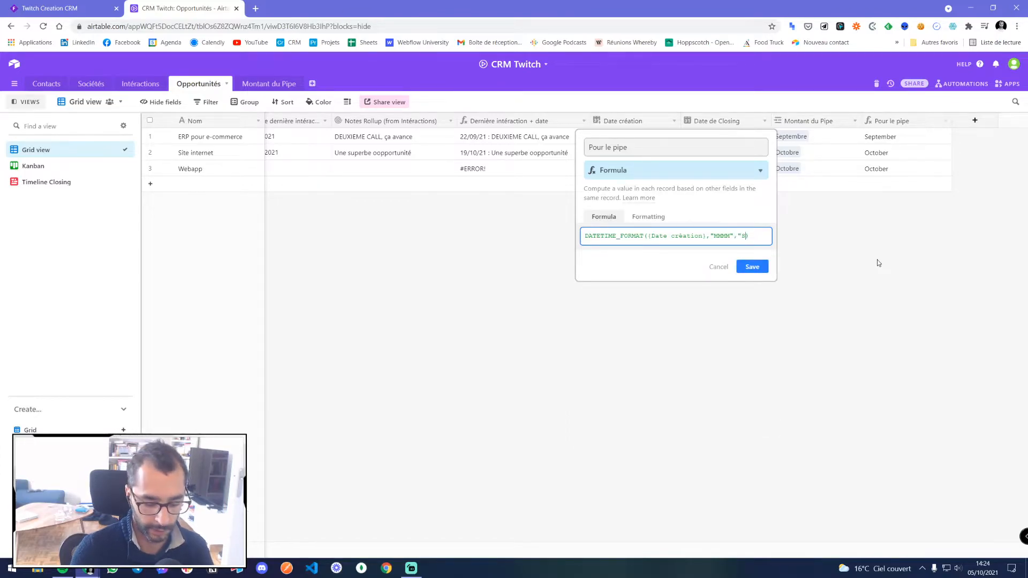
pyautogui.write('September","')
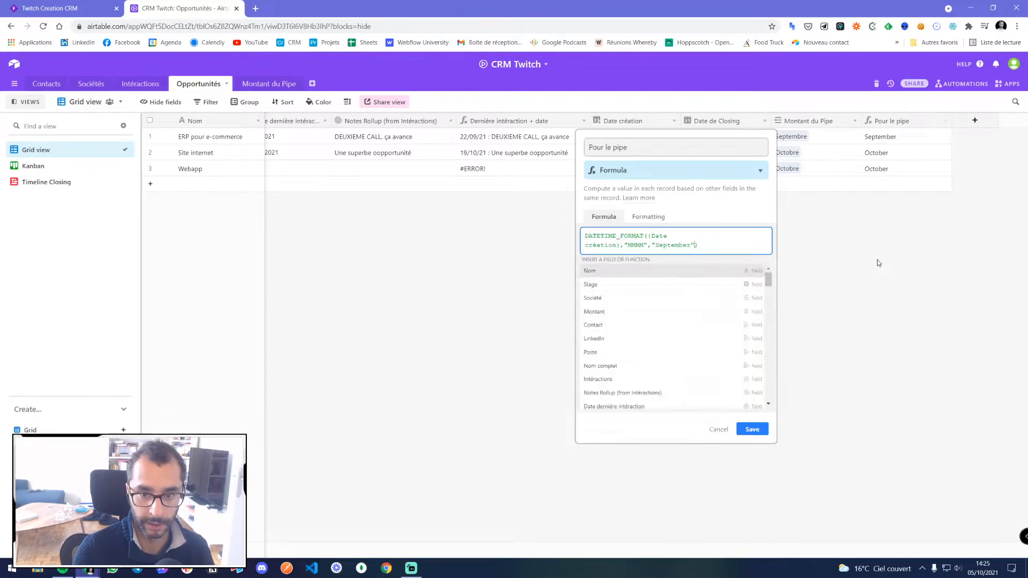
pyautogui.write('Septembre","')
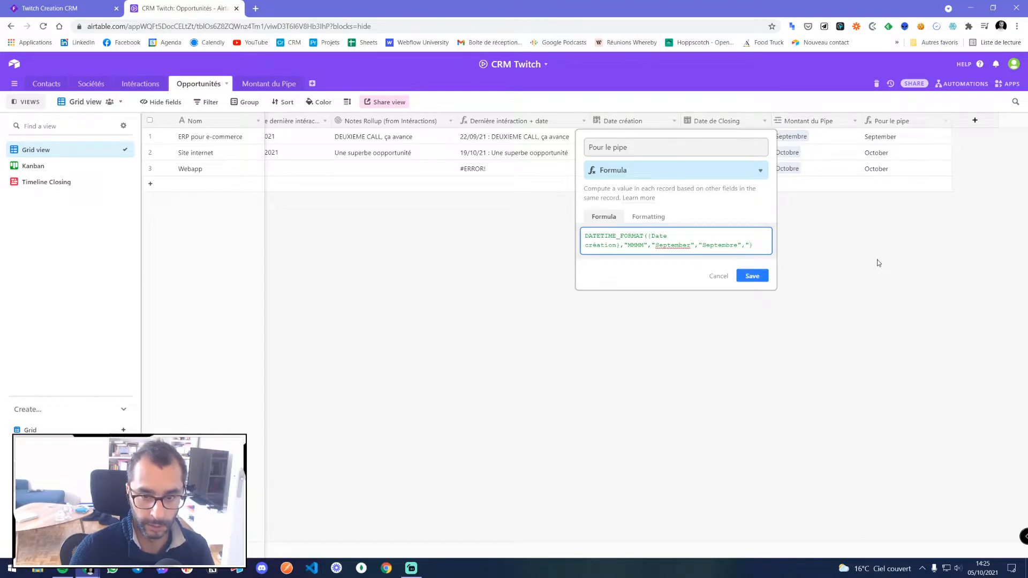
pyautogui.write('October","')
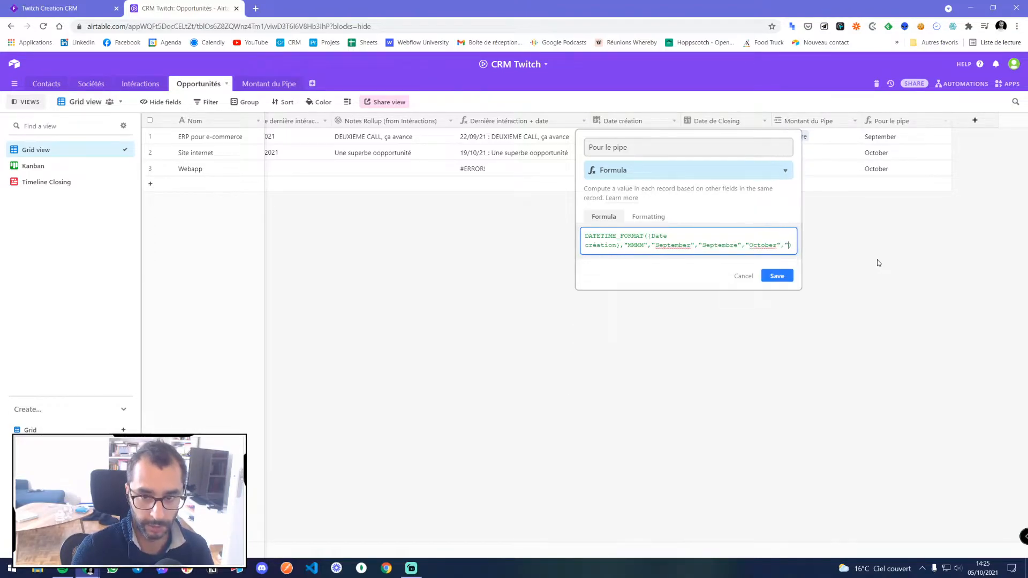
pyautogui.write('Octobre","')
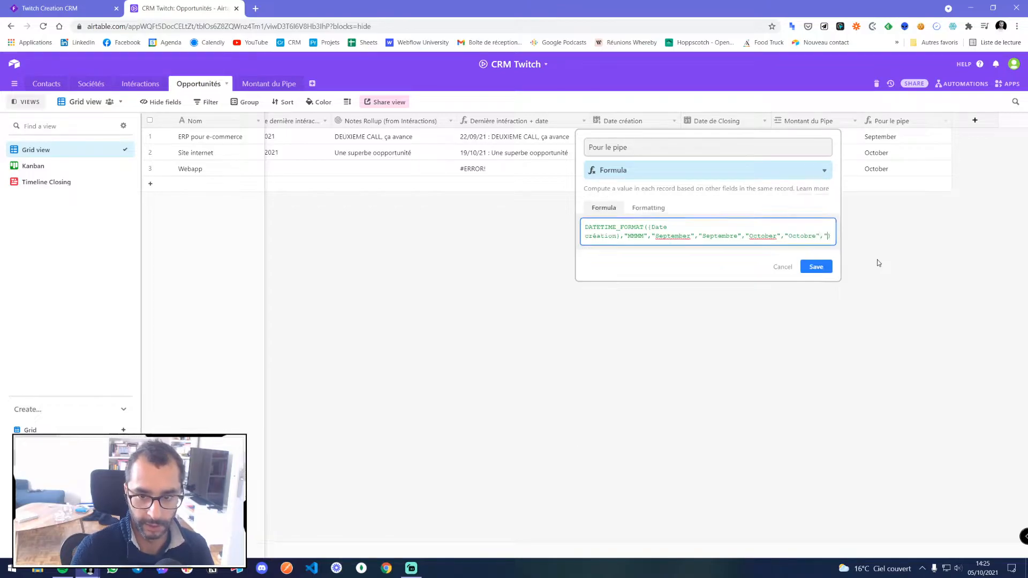
pyautogui.write('November","')
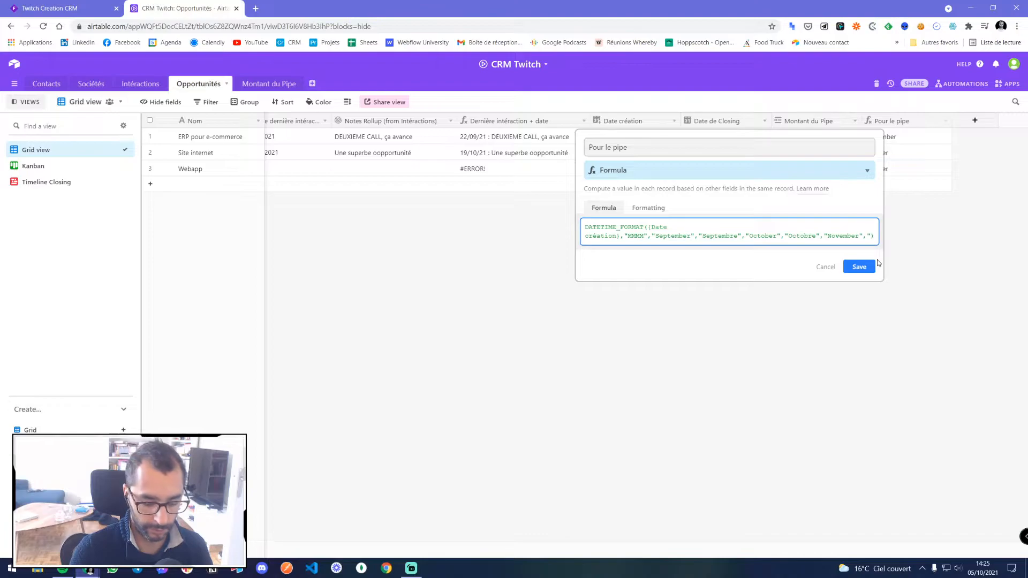
pyautogui.write('Novembre","')
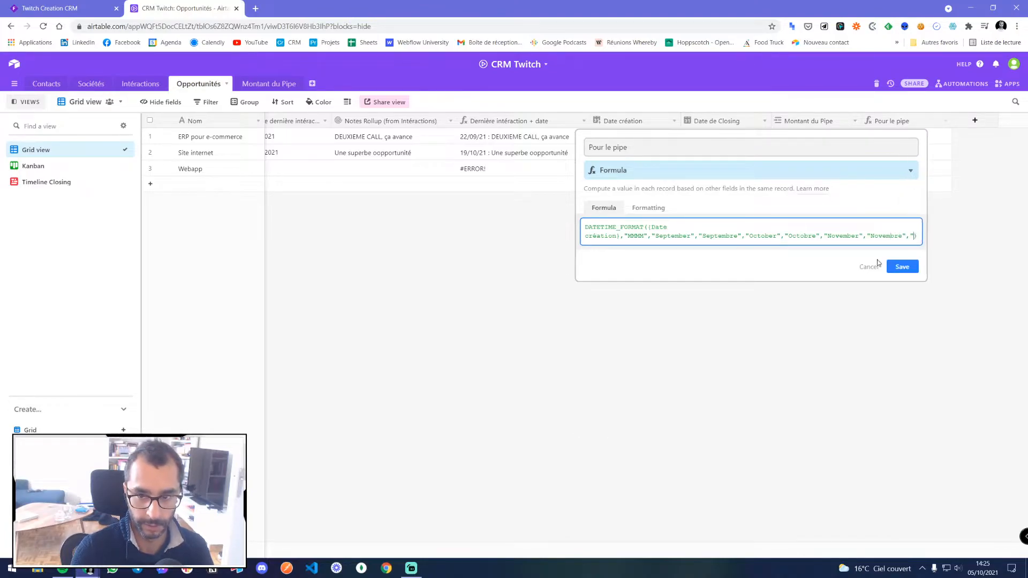
pyautogui.write('December')
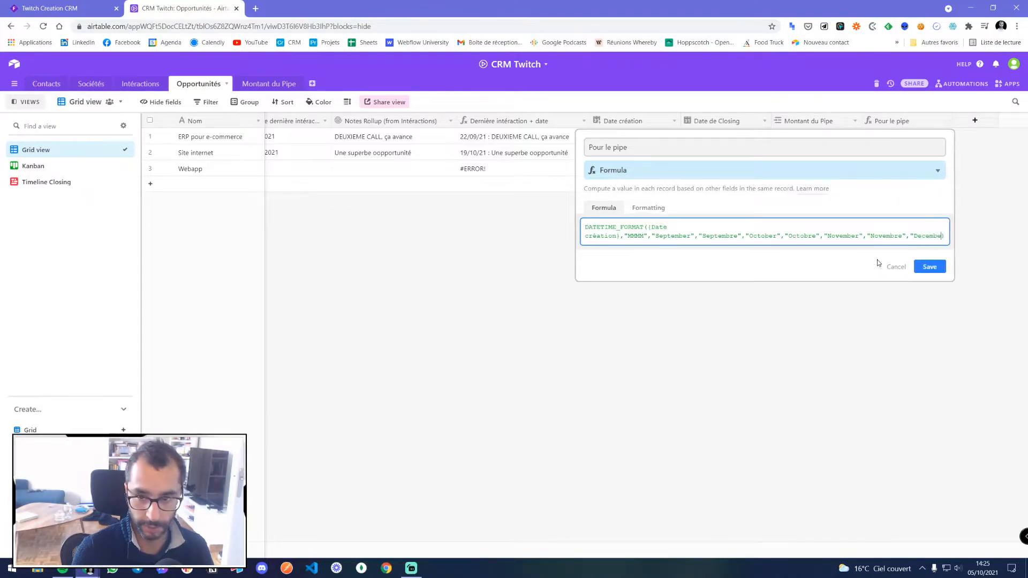
pyautogui.write('","Déce')
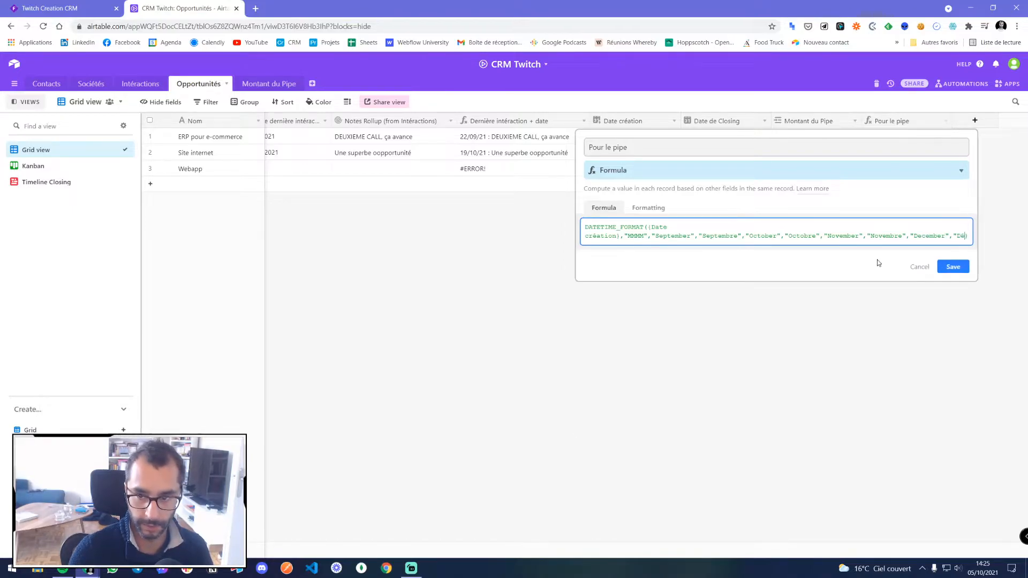
pyautogui.write('mbre"')
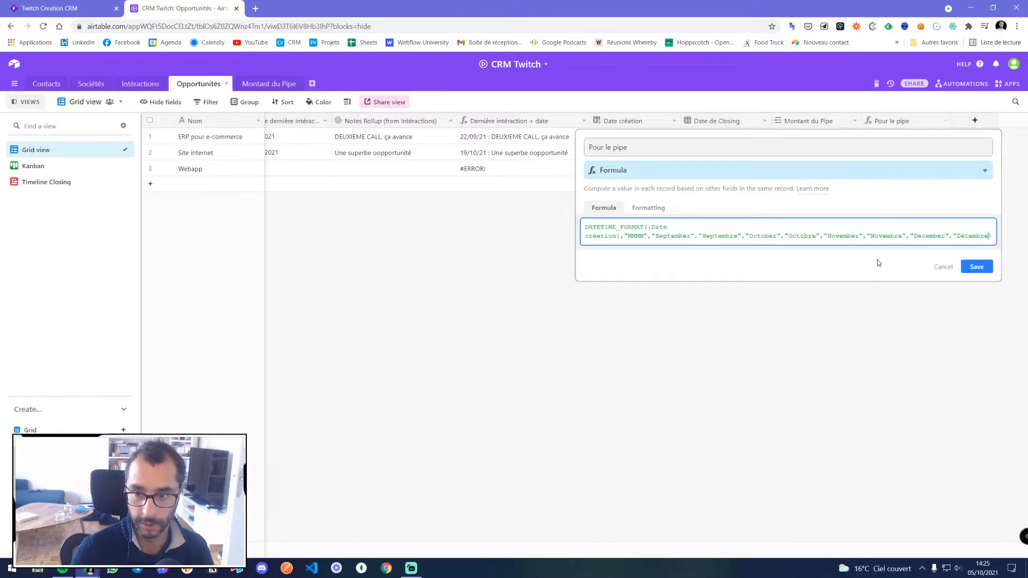
pyautogui.click(980, 420)
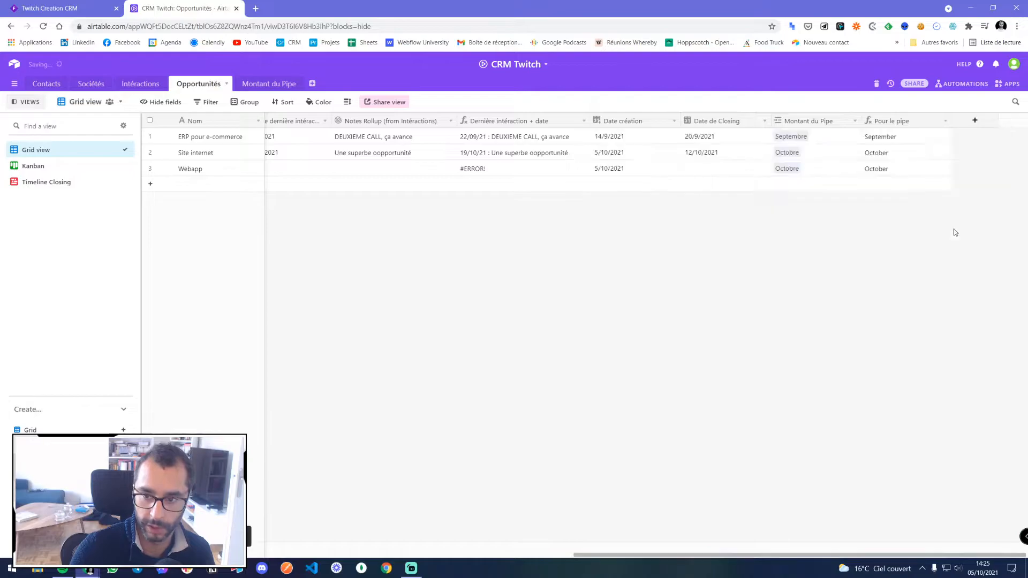
# - Remove the month pairs from the "Pour le pipe" formula, keeping only the DATETIME_FORMAT call with "MMMM", and save it
pyautogui.doubleClick(888, 122)
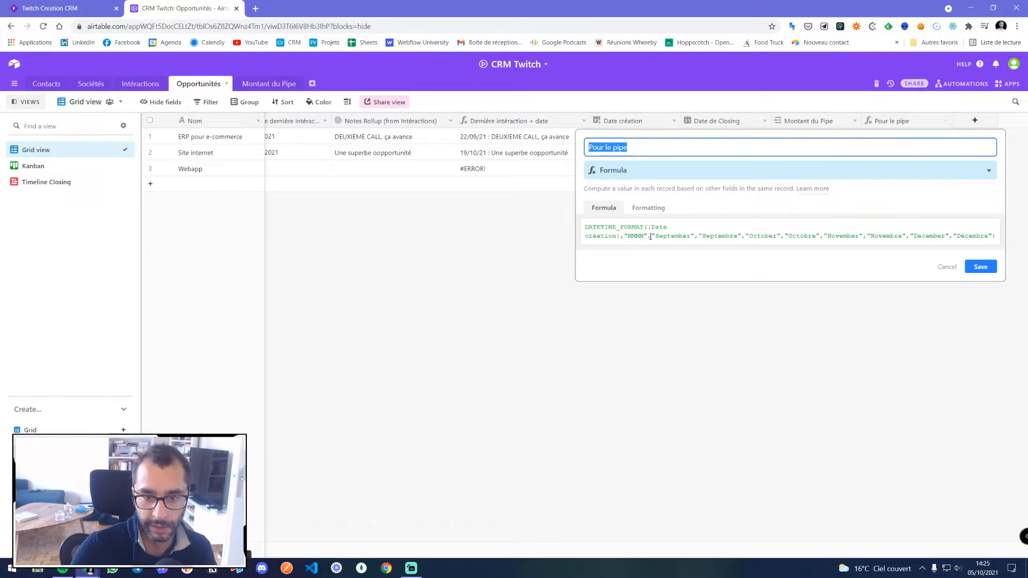
pyautogui.moveTo(650, 237); pyautogui.dragTo(991, 237)
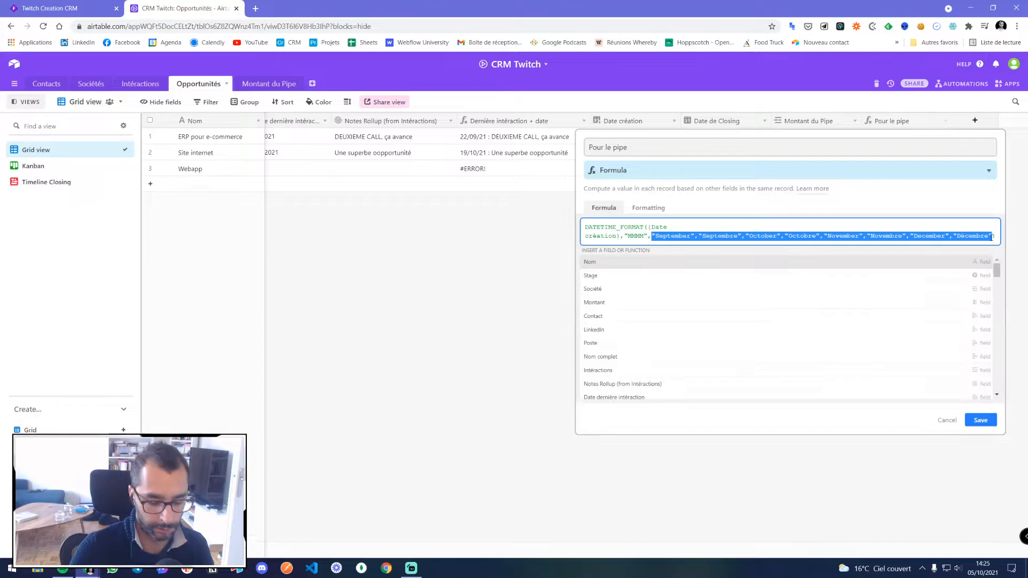
pyautogui.press('BackSpace')
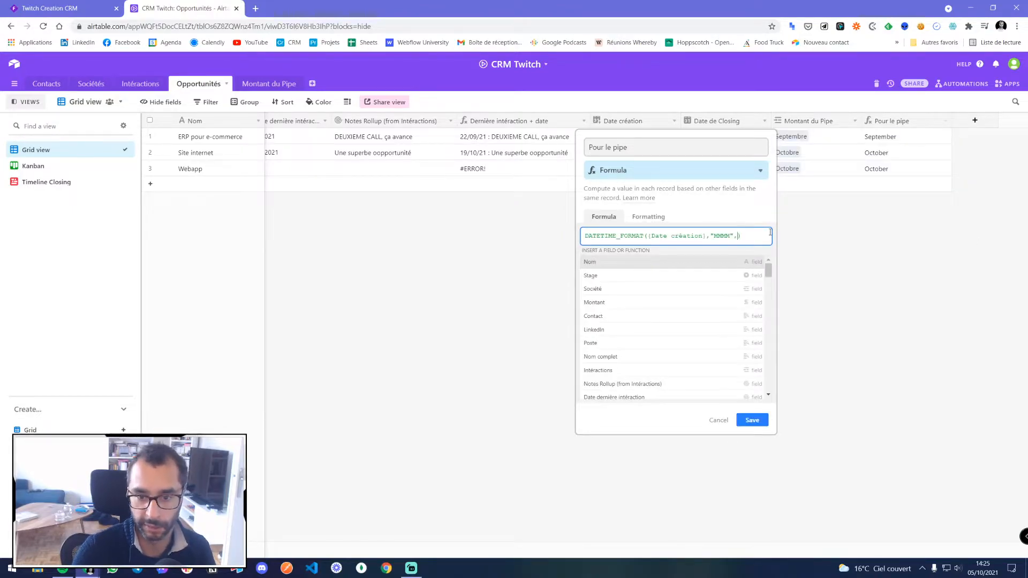
pyautogui.click(744, 421)
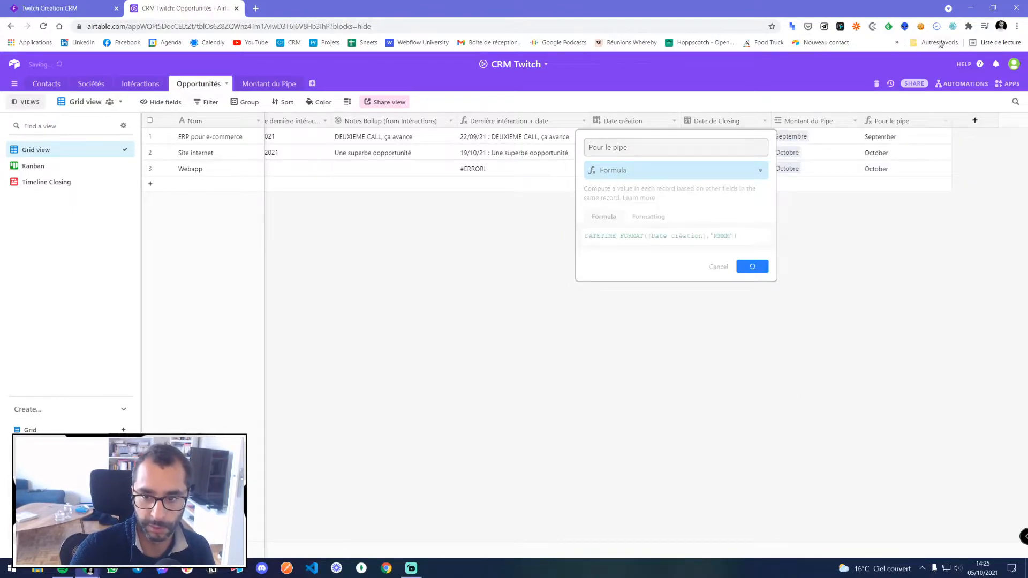
# - Wrap the "Pour le pipe" formula in SWITCH(), mapping September, October, November, December to Septembre, Octobre, Novembre, Décembre, and save it
pyautogui.doubleClick(903, 121)
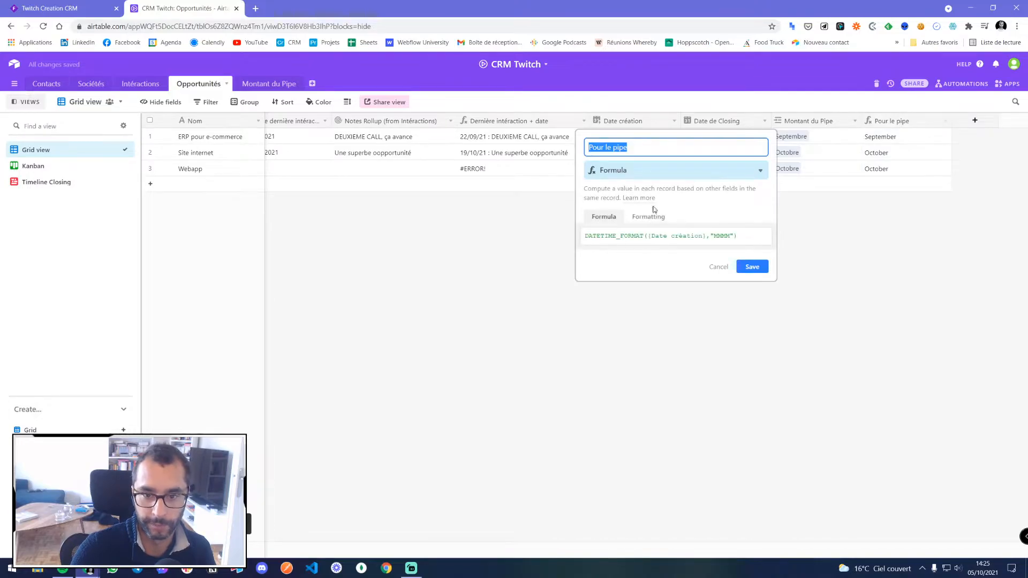
pyautogui.moveTo(589, 236); pyautogui.dragTo(753, 237)
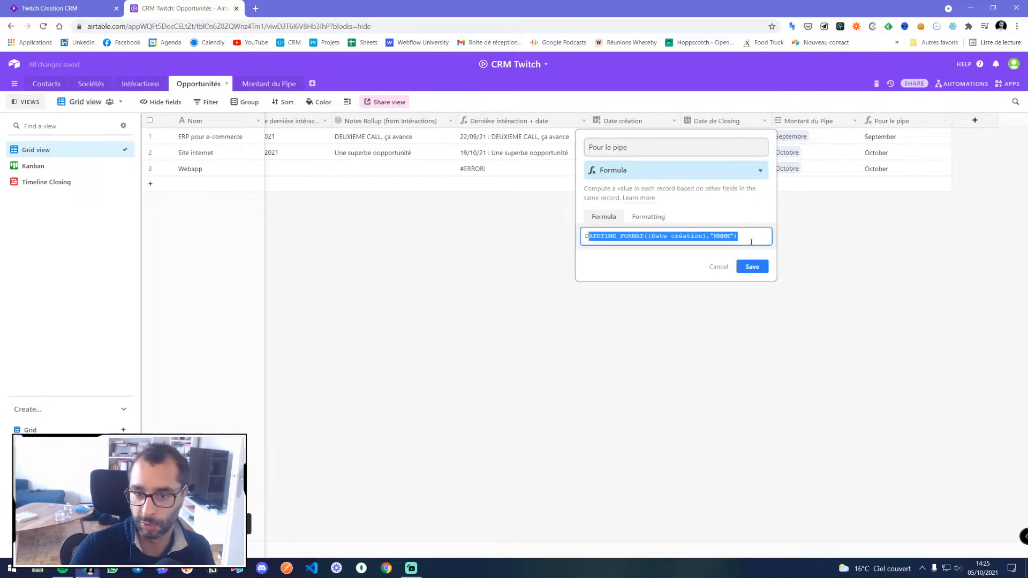
pyautogui.click(583, 239)
pyautogui.write('s')
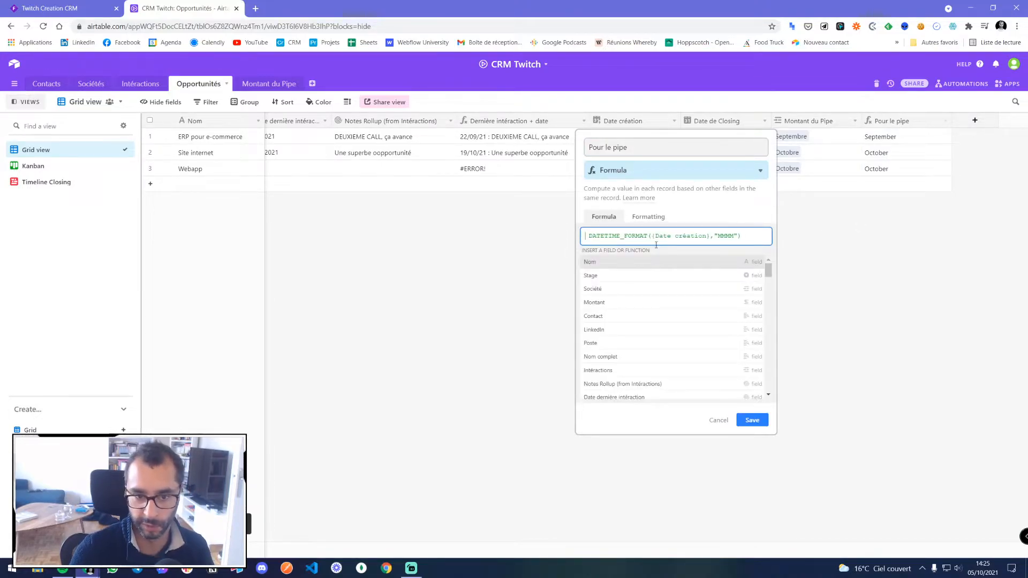
pyautogui.write('witch')
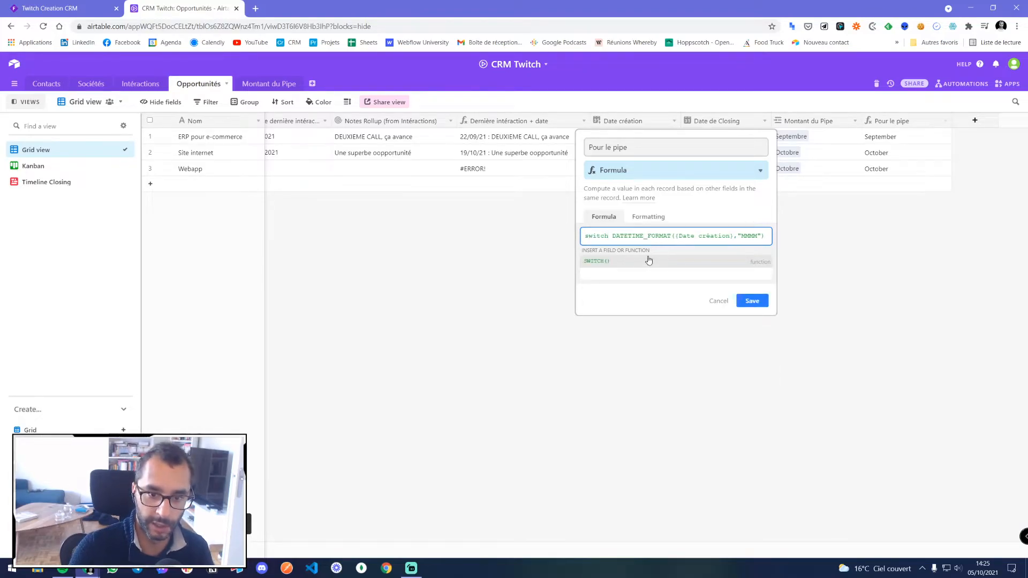
pyautogui.click(647, 262)
pyautogui.press('Delete')
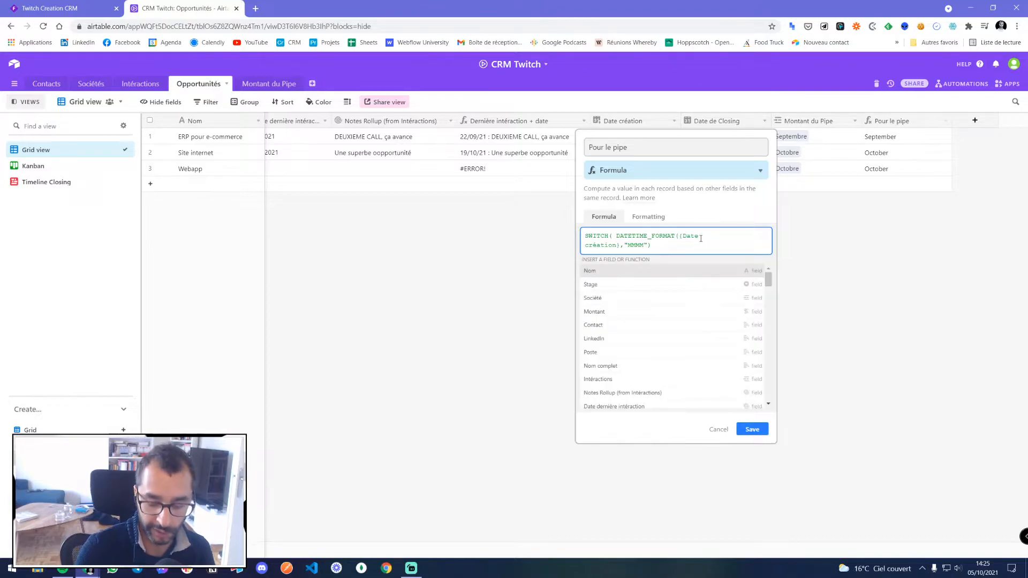
pyautogui.write(')')
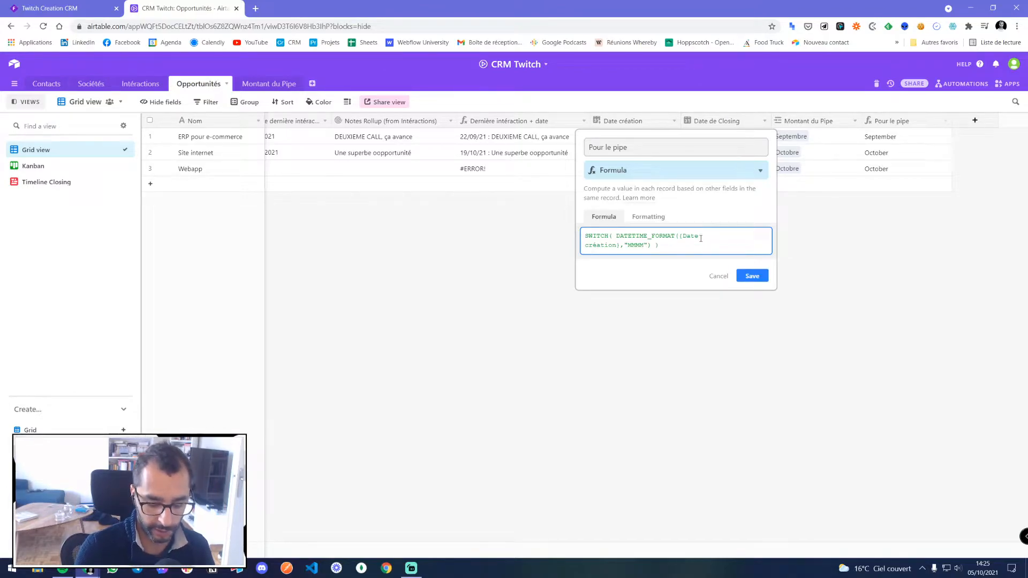
pyautogui.write(',"September","Septembre","October","Octobre","November","Novembre","December","Décembre"')
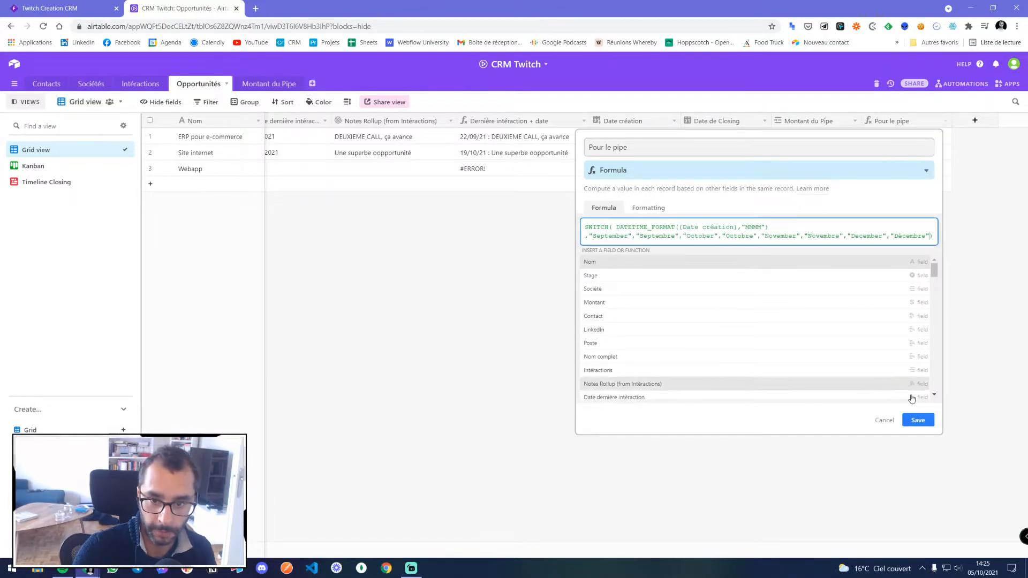
pyautogui.click(918, 420)
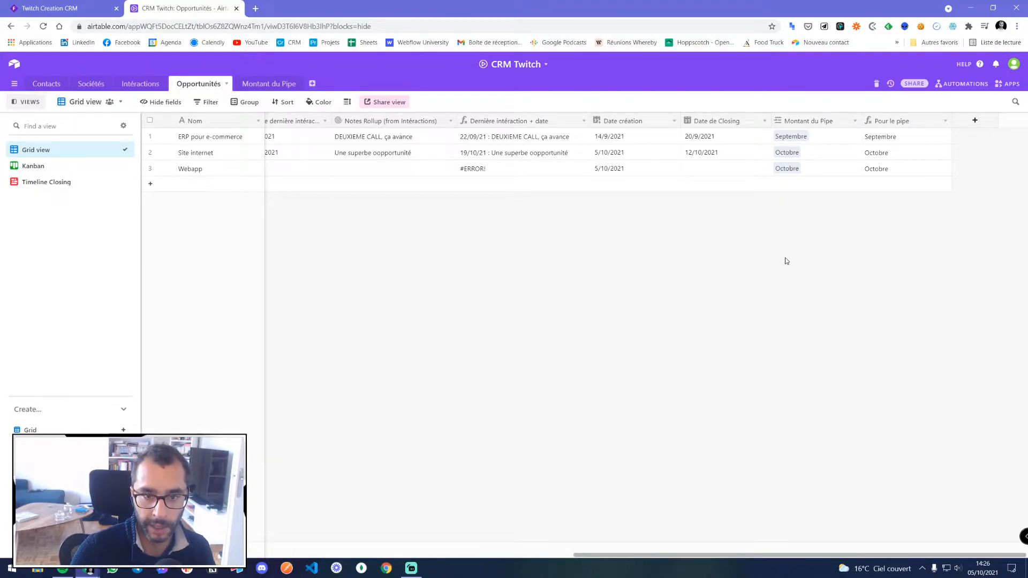
pyautogui.moveTo(720, 554); pyautogui.dragTo(273, 552)
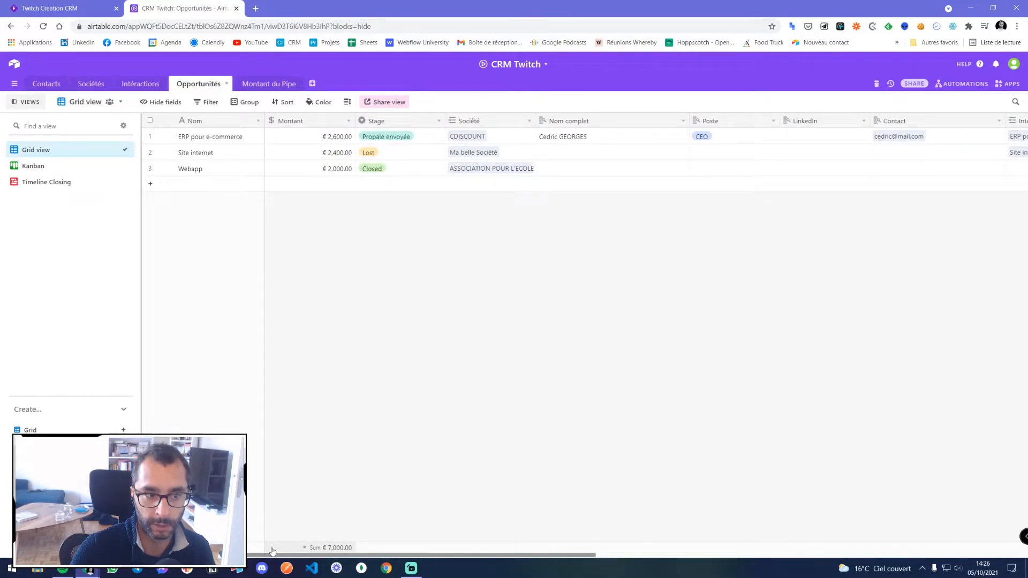
pyautogui.moveTo(288, 554); pyautogui.dragTo(766, 548)
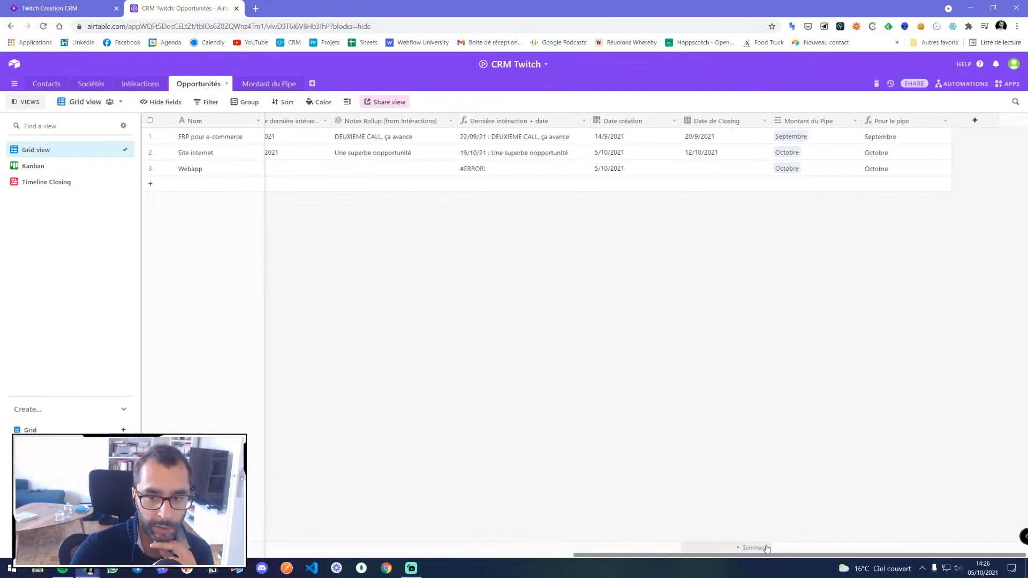
pyautogui.click(954, 85)
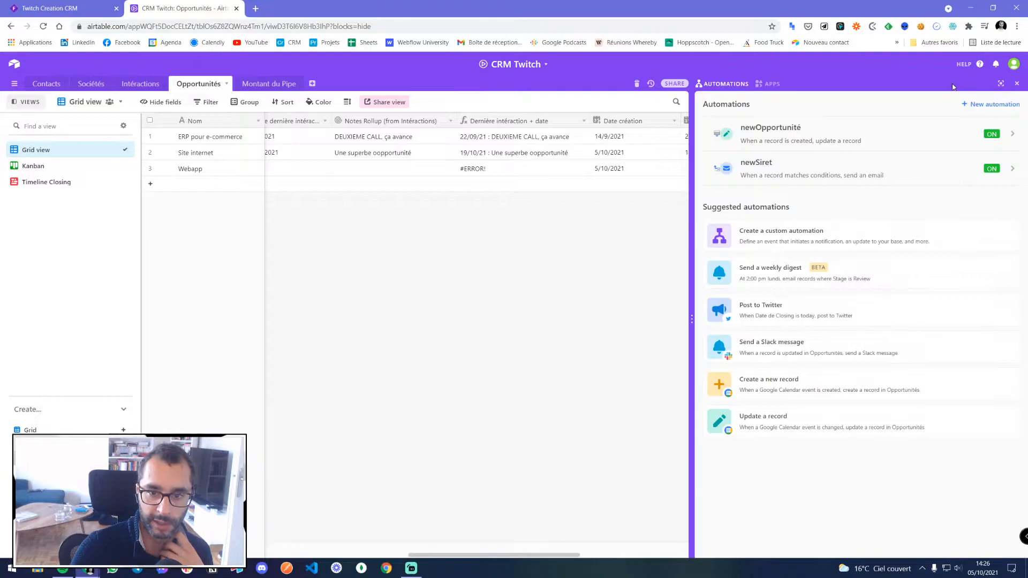
pyautogui.click(976, 104)
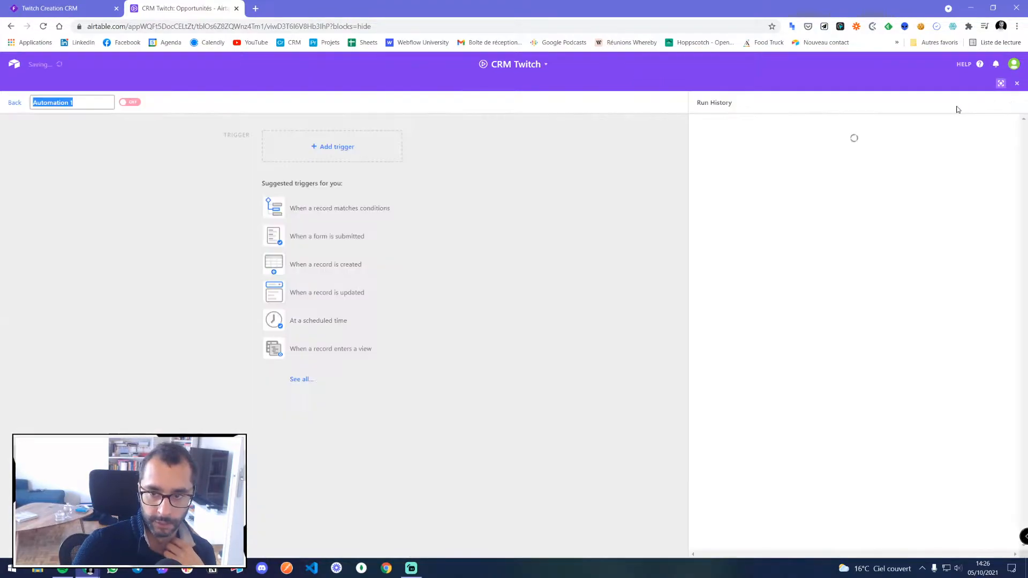
pyautogui.click(1017, 83)
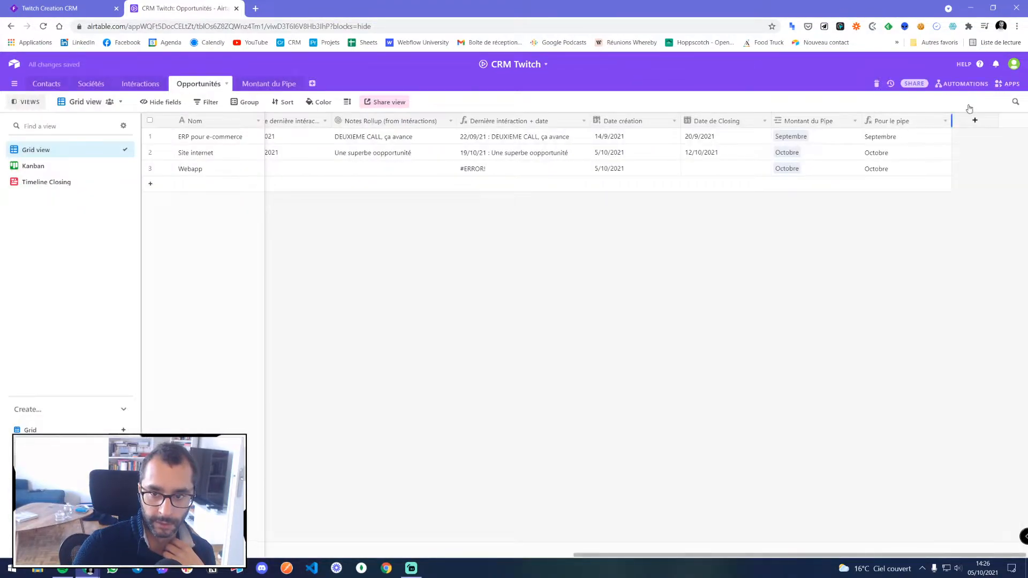
# - Open the newOpportunité automation and examine its record-created trigger, its Update record action and the available additional actions
pyautogui.click(862, 135)
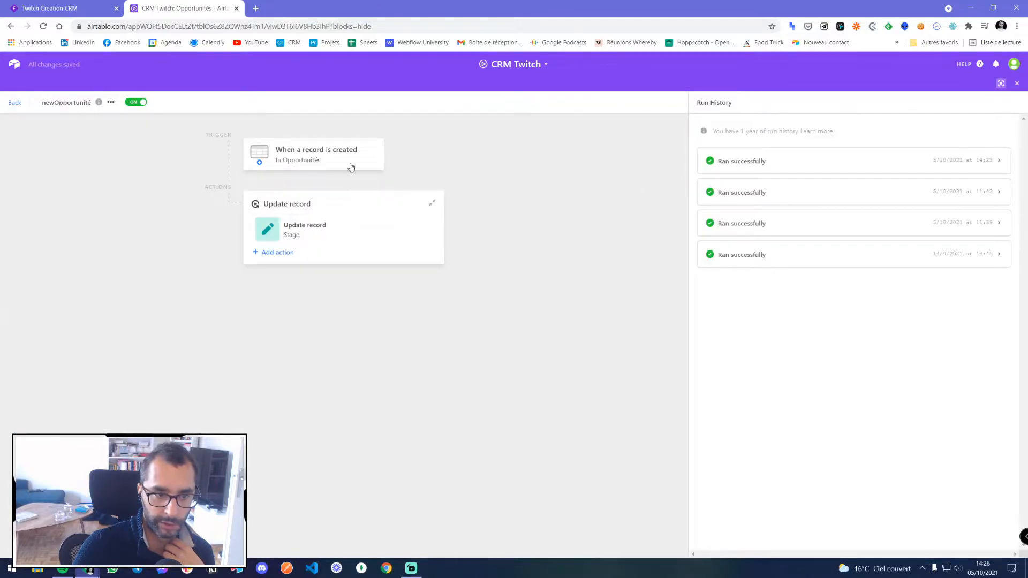
pyautogui.click(309, 156)
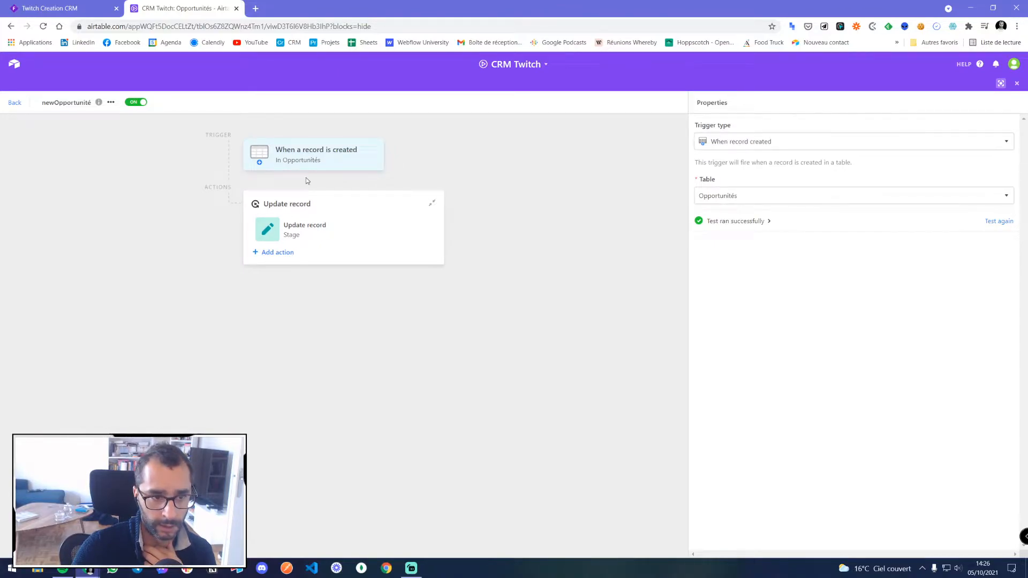
pyautogui.click(301, 228)
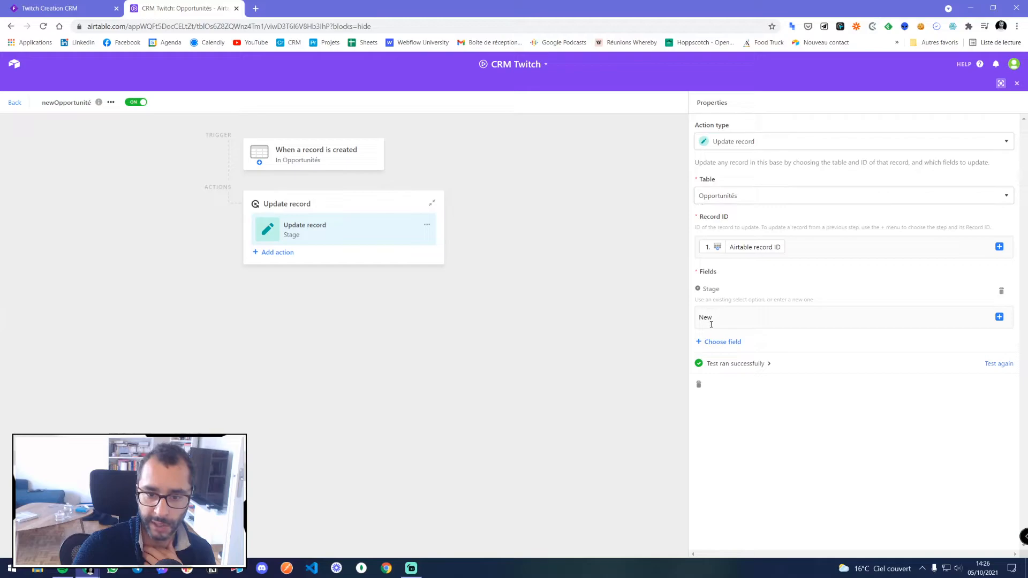
pyautogui.click(289, 253)
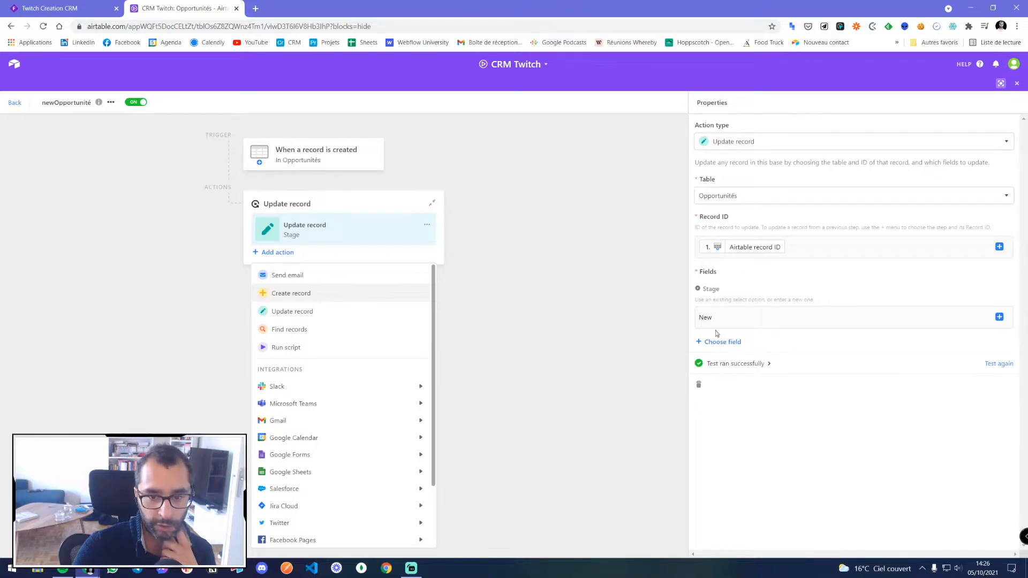
pyautogui.click(796, 340)
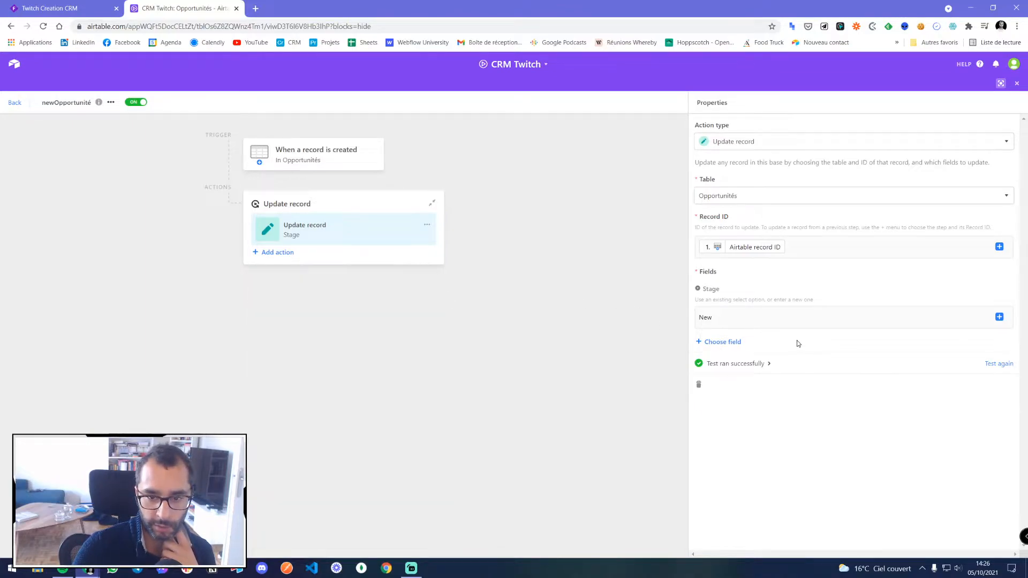
# - Add the "Montant du Pipe" field to the Update record action and fill it with the trigger record's "Pour le pipe" value
pyautogui.click(725, 343)
pyautogui.scroll(-6, 705, 402)
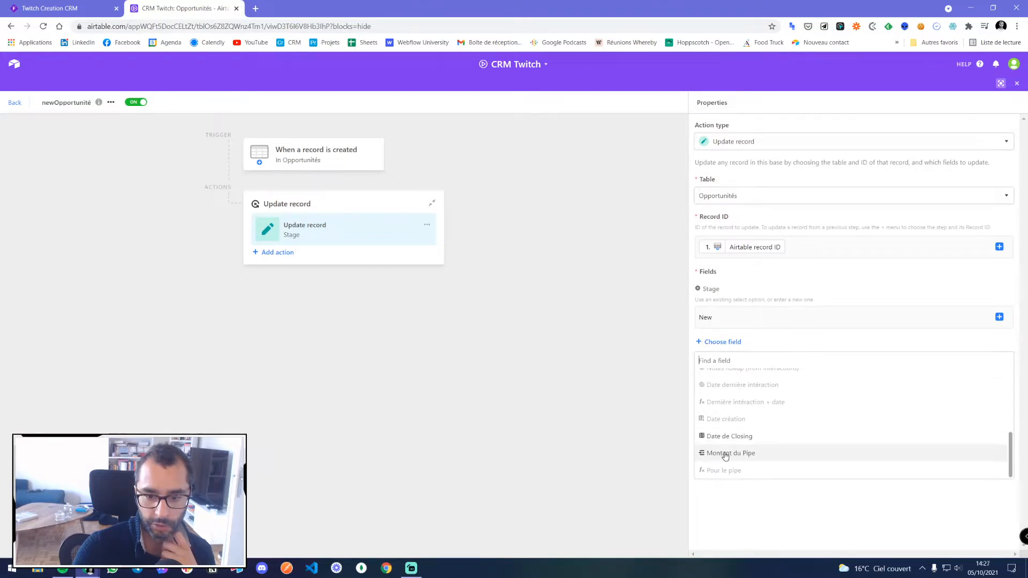
pyautogui.scroll(5, 723, 455)
pyautogui.scroll(-5, 720, 449)
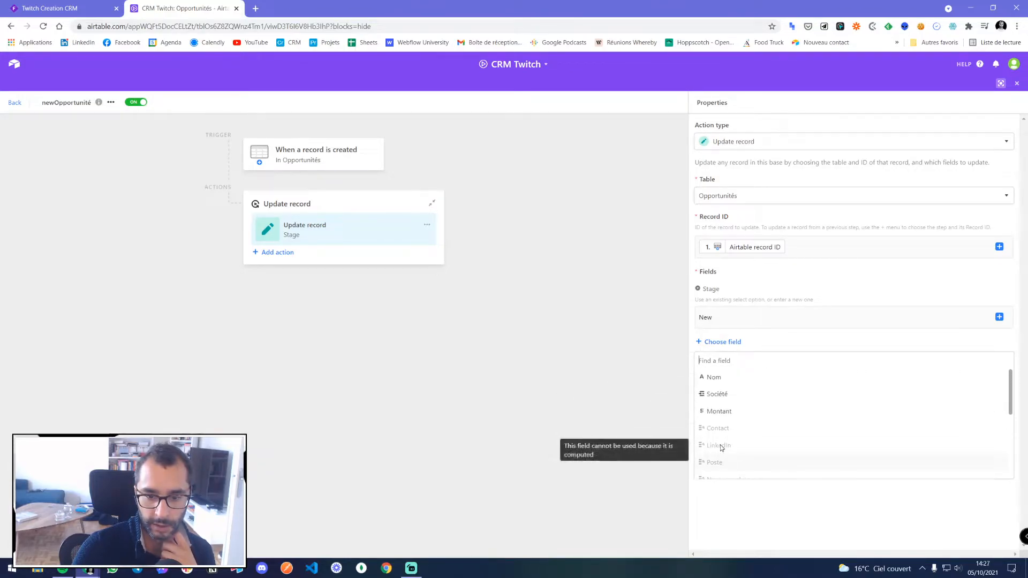
pyautogui.click(721, 454)
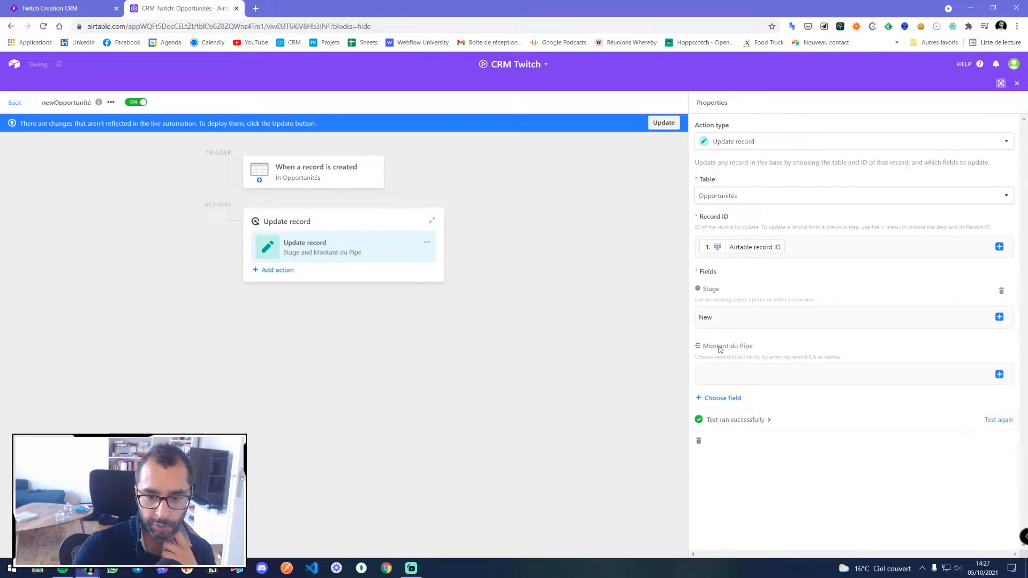
pyautogui.click(999, 374)
pyautogui.click(979, 409)
pyautogui.scroll(-10, 882, 447)
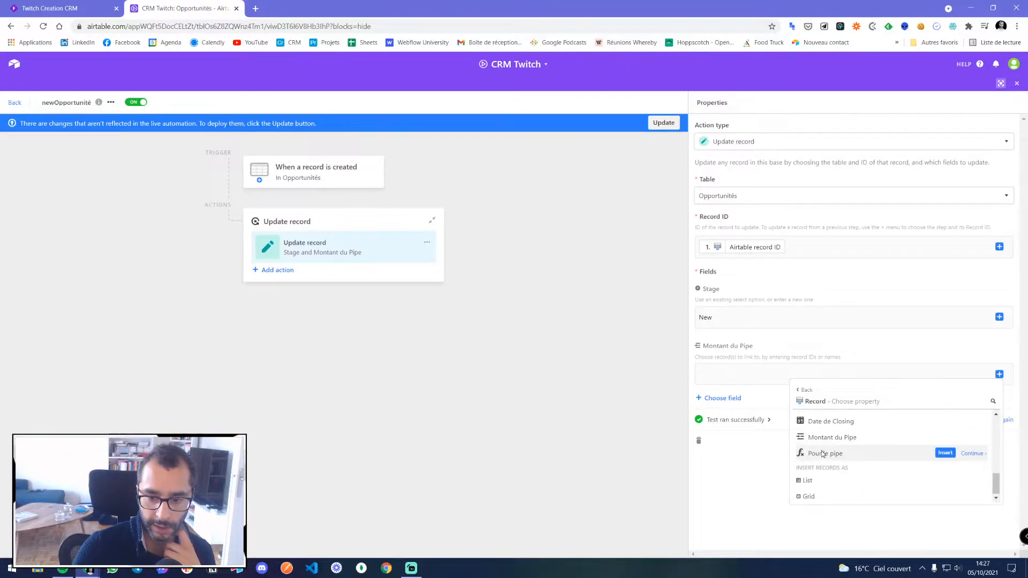
pyautogui.click(943, 453)
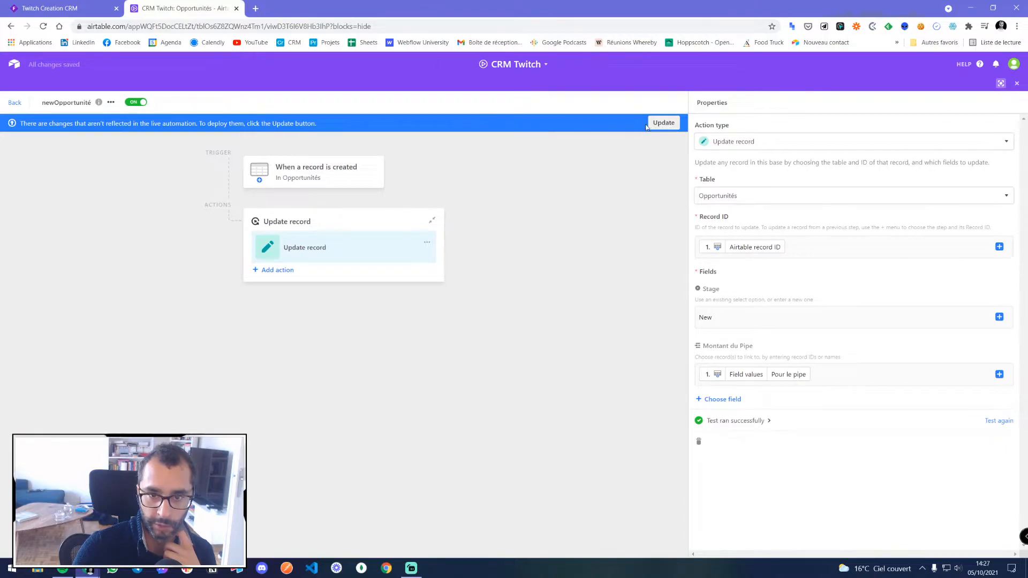
# - Deploy the changes to the newOpportunité automation and rerun the test of its Update record action
pyautogui.click(664, 125)
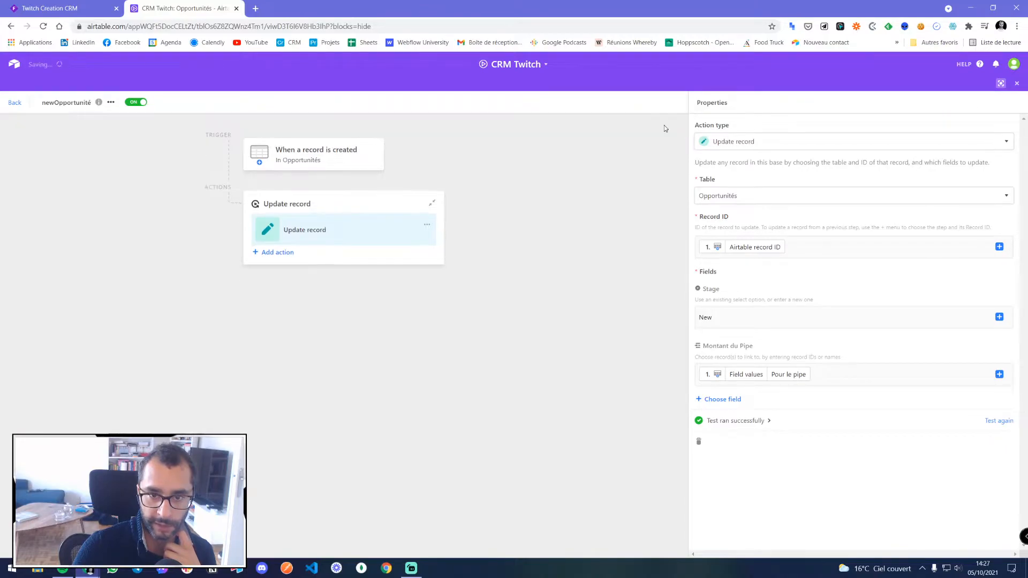
pyautogui.click(997, 422)
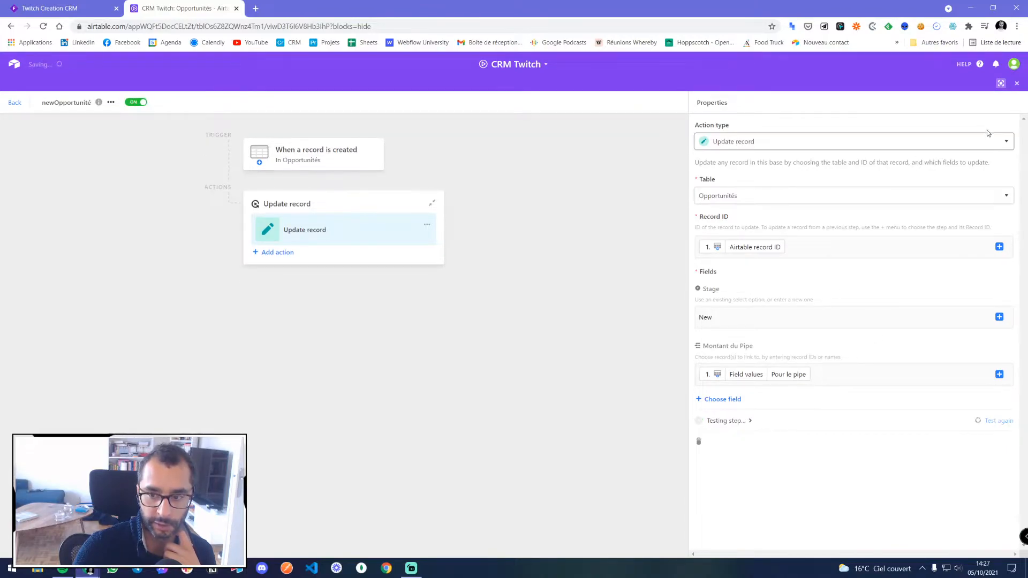
pyautogui.click(1017, 83)
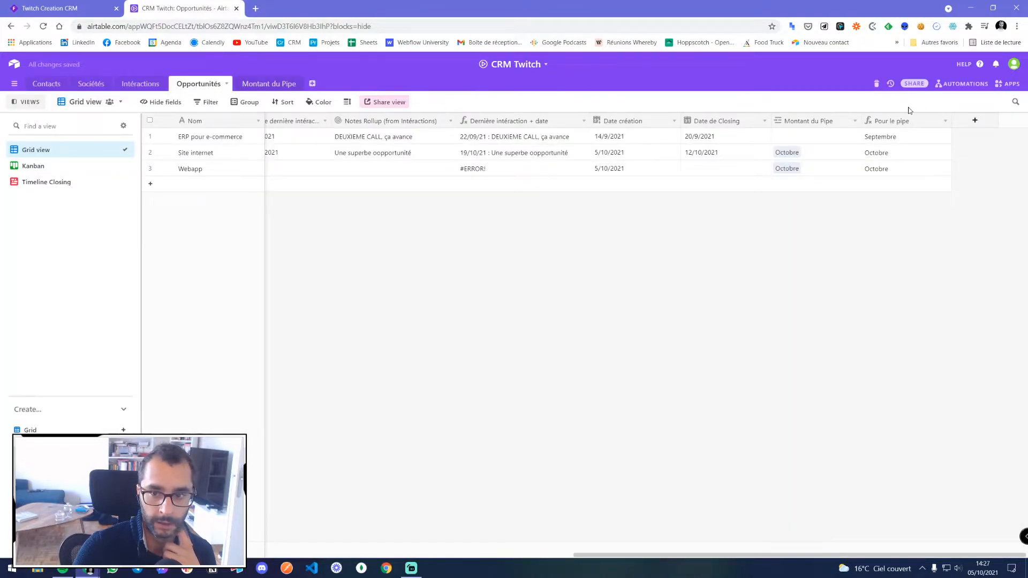
pyautogui.click(820, 142)
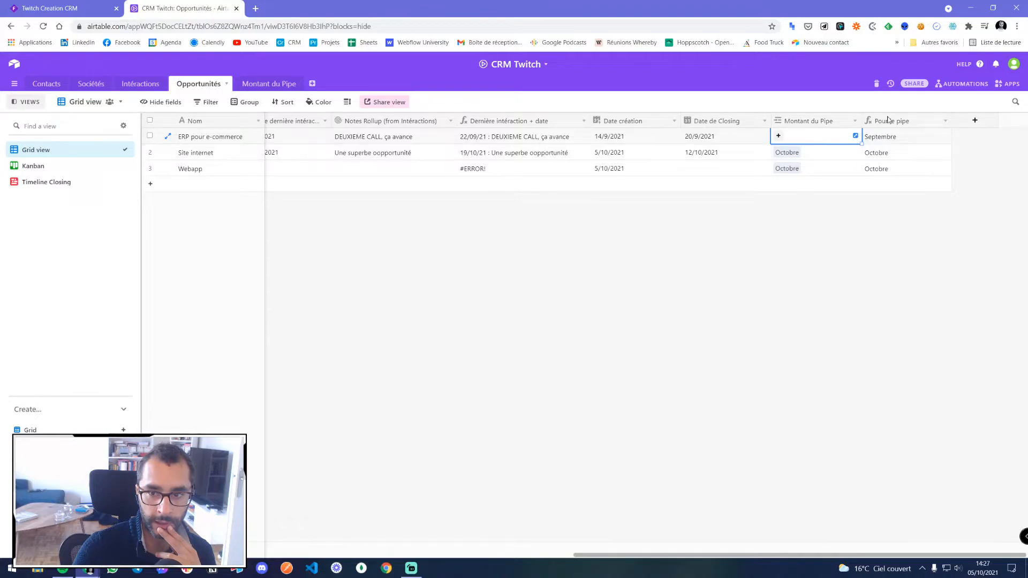
pyautogui.click(967, 84)
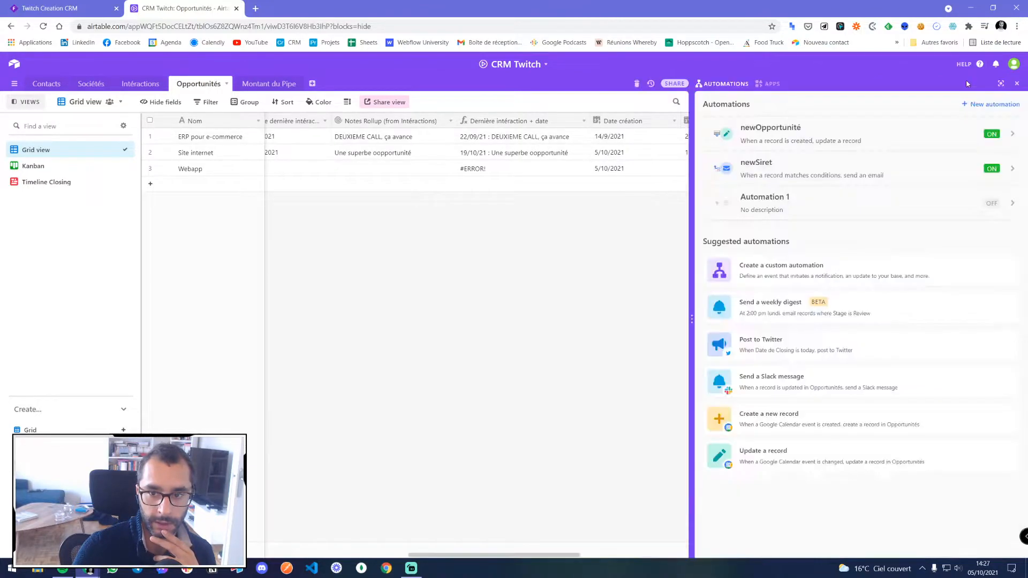
pyautogui.click(1017, 84)
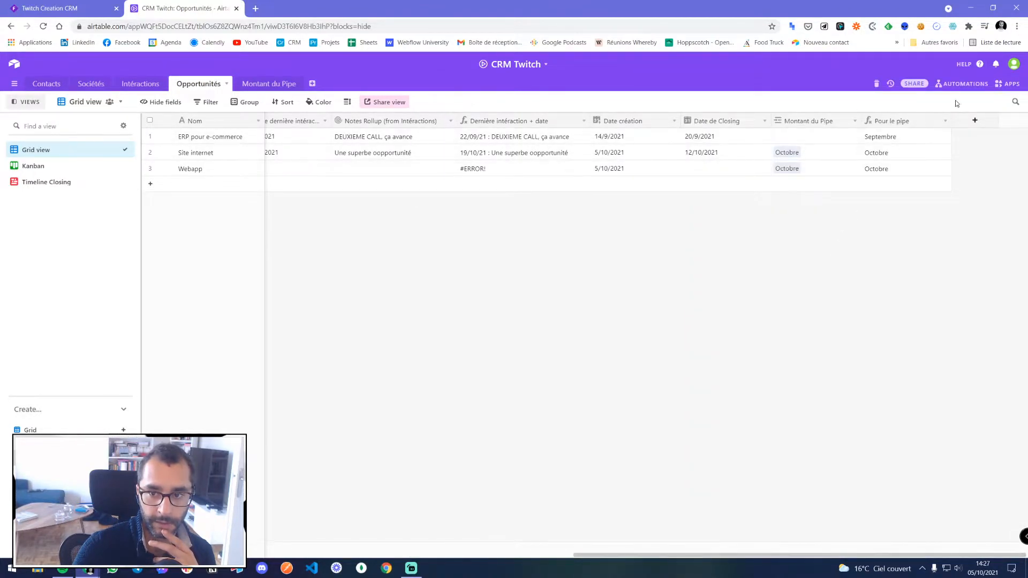
pyautogui.click(954, 84)
pyautogui.click(1016, 84)
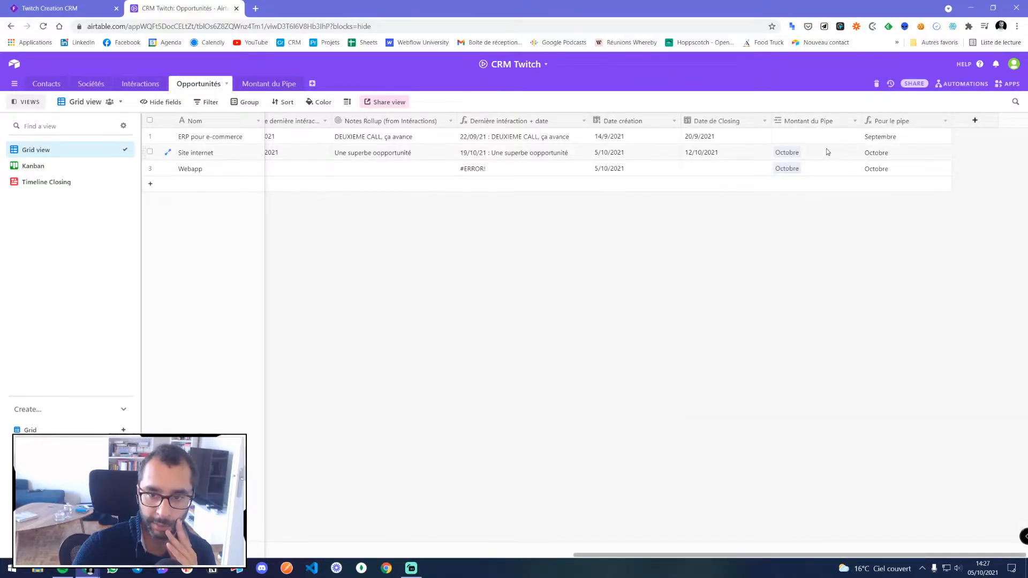
pyautogui.click(962, 84)
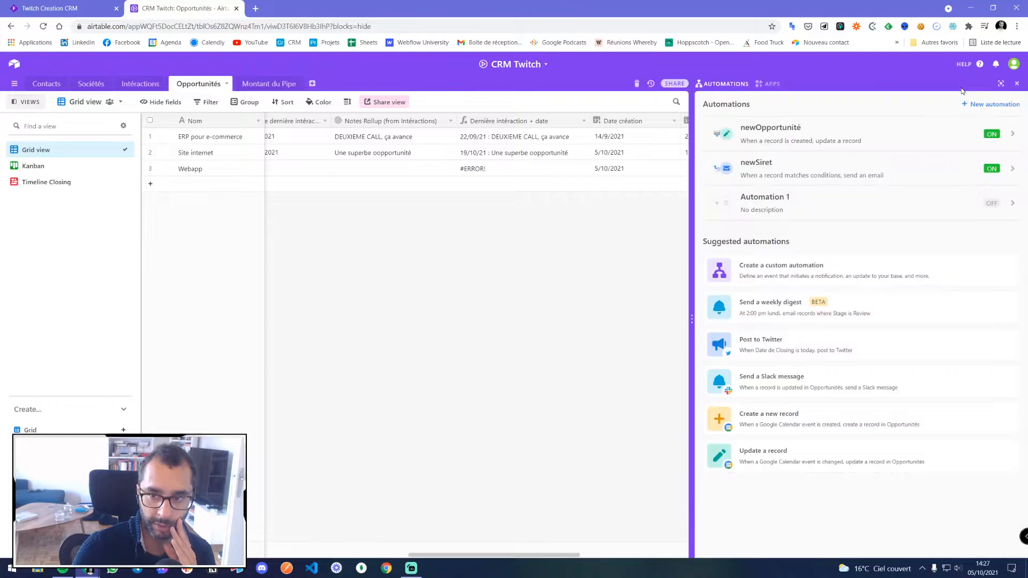
pyautogui.click(1016, 84)
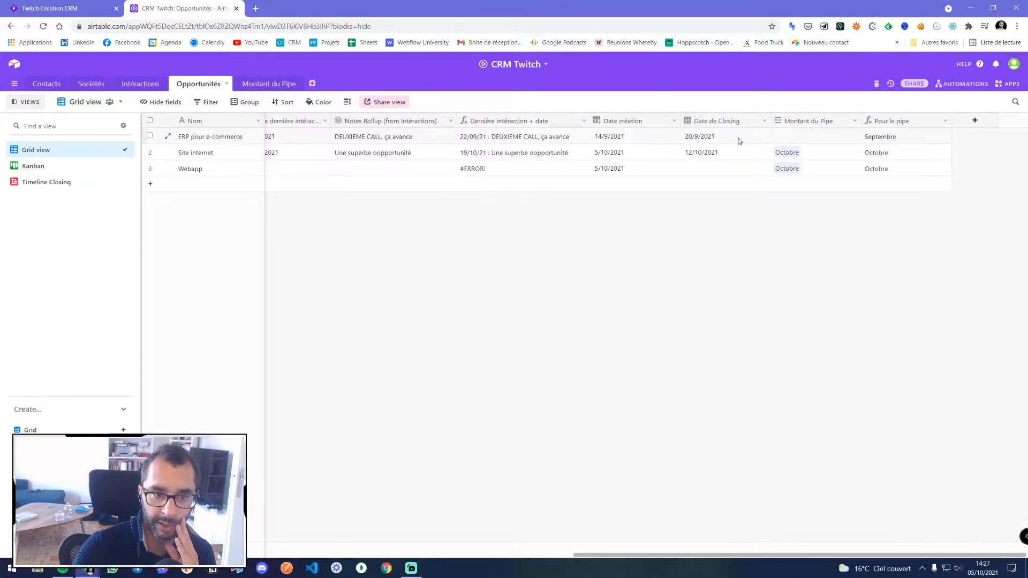
# - Check the month records linkable to the ERP pour e-commerce opportunity and the run history of the newOpportunité automation
pyautogui.click(831, 141)
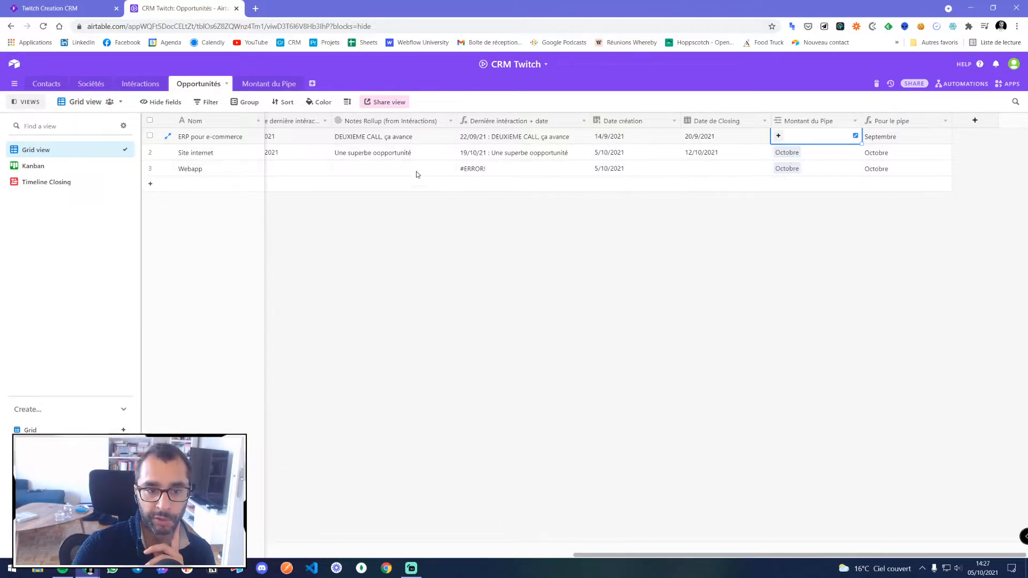
pyautogui.click(777, 136)
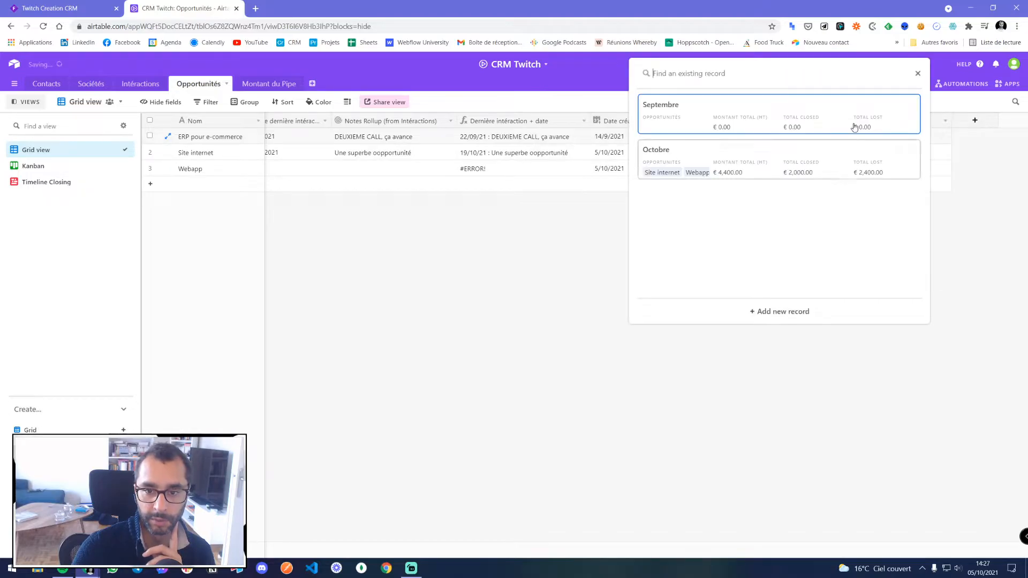
pyautogui.click(917, 74)
pyautogui.click(964, 84)
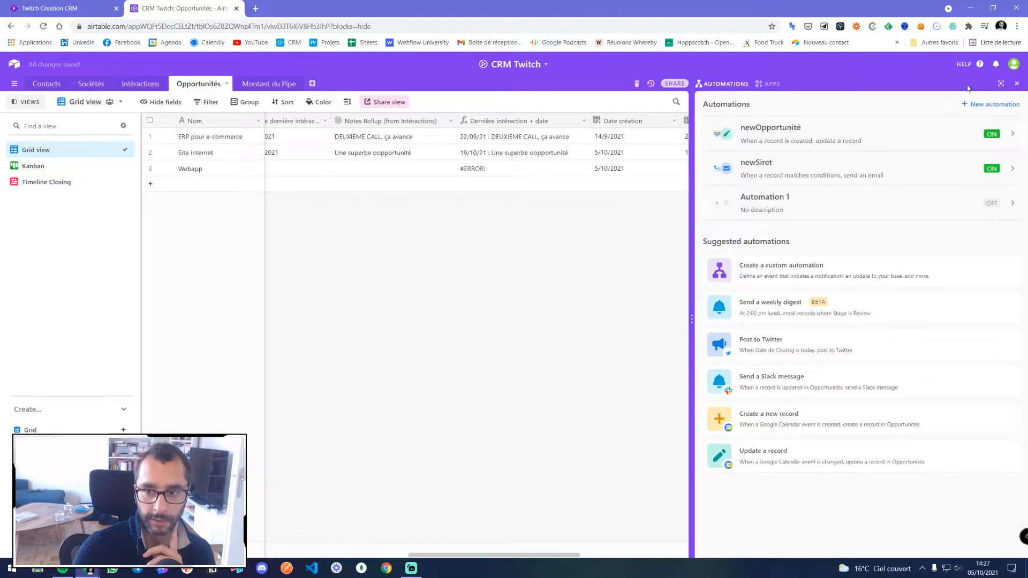
pyautogui.click(828, 131)
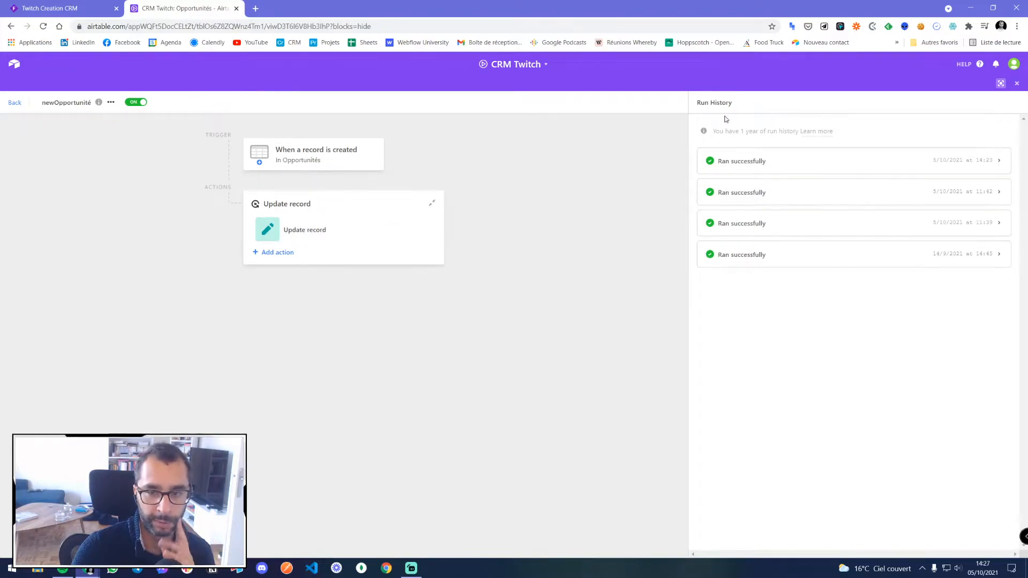
pyautogui.click(1017, 85)
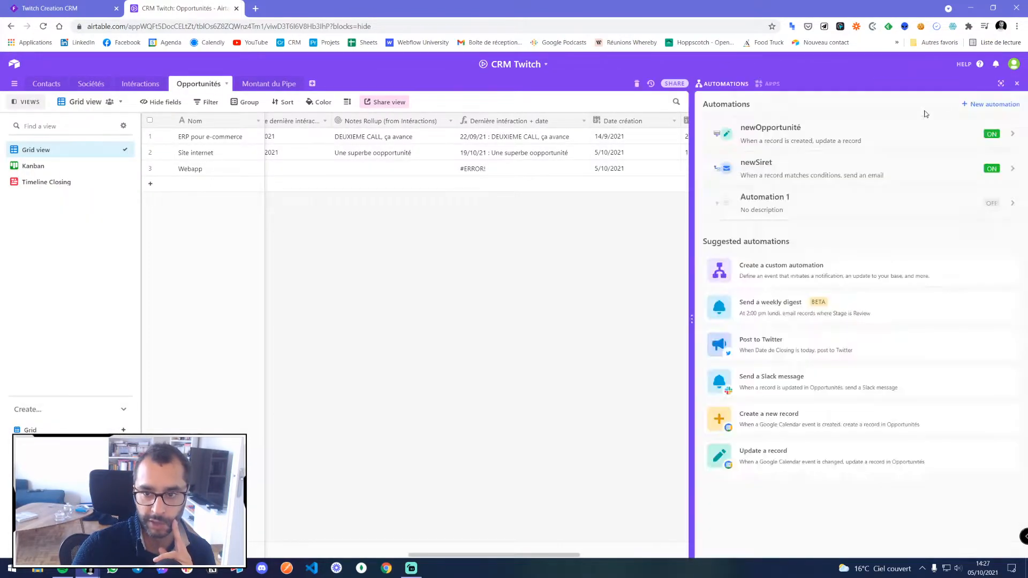
# - Create a new automation with the "When record matches conditions" trigger and view the actions it can run
pyautogui.click(981, 105)
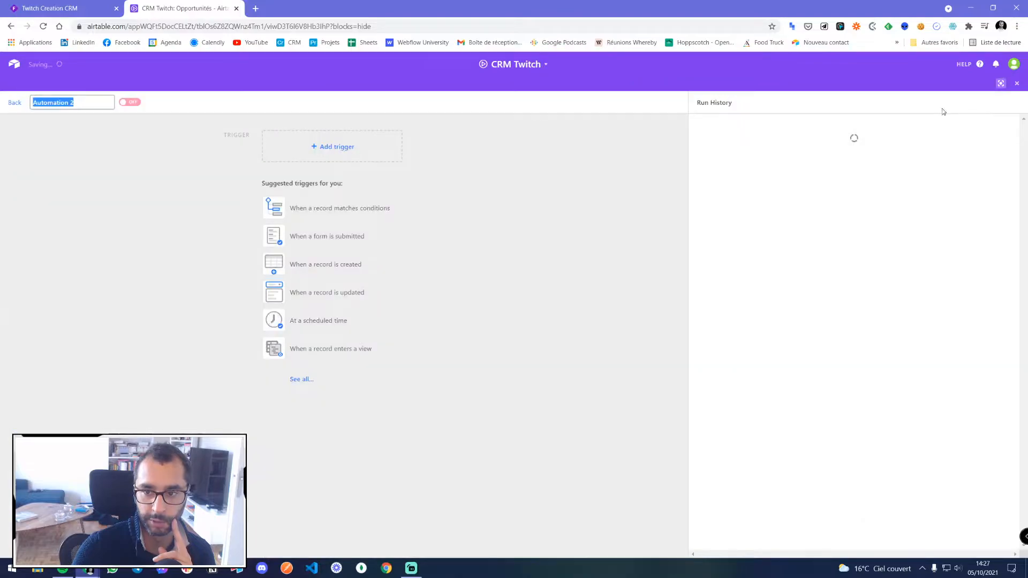
pyautogui.click(331, 156)
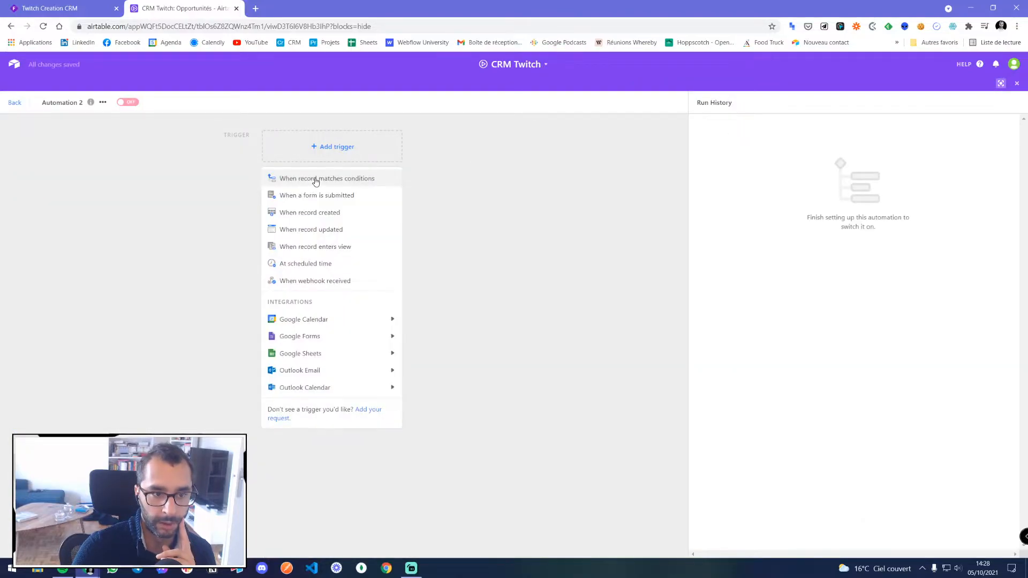
pyautogui.click(315, 180)
pyautogui.click(345, 235)
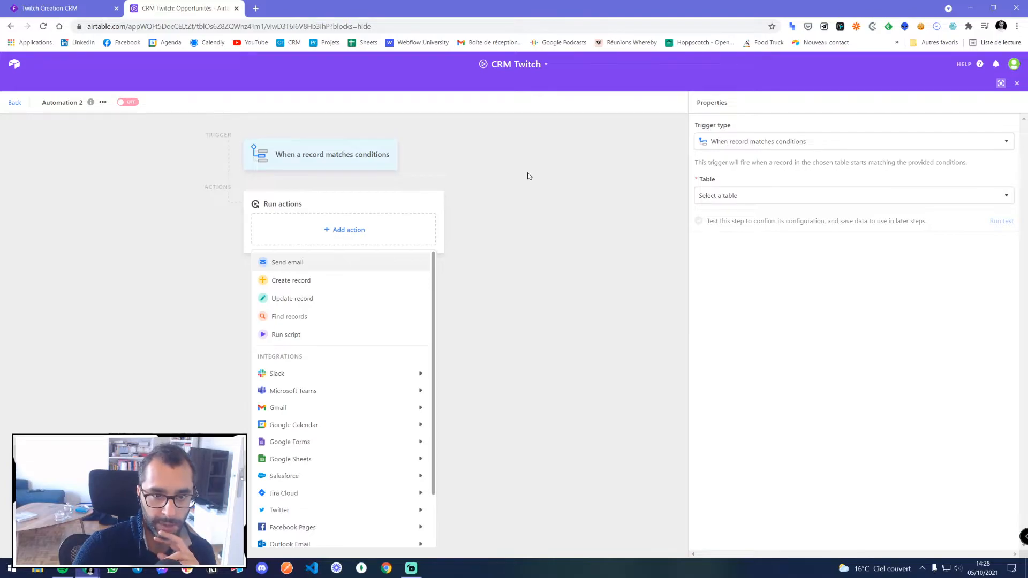
pyautogui.click(1018, 85)
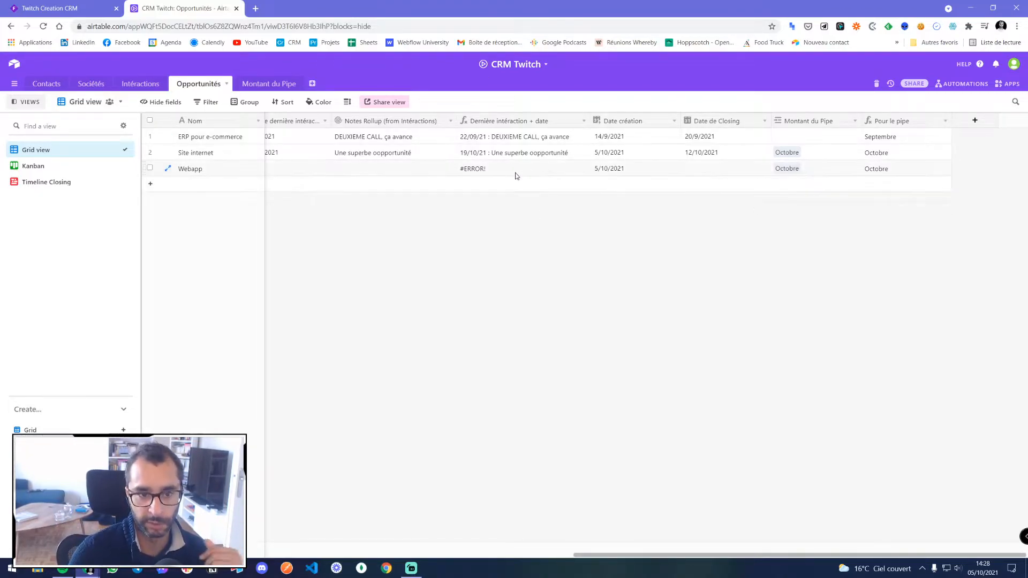
# - Reopen Automation 2 and set its trigger table to Opportunités
pyautogui.click(962, 84)
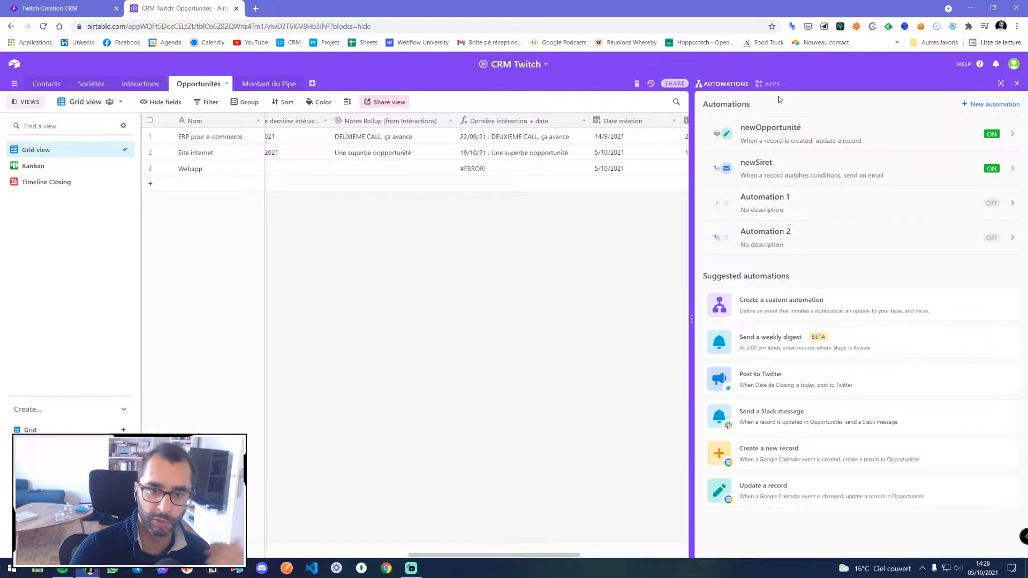
pyautogui.click(783, 242)
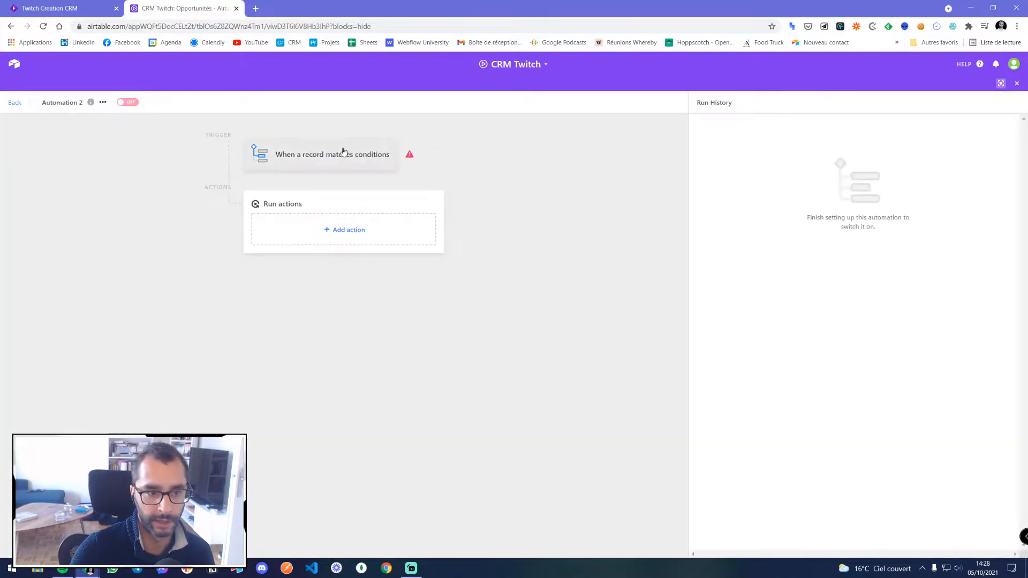
pyautogui.click(743, 196)
pyautogui.click(730, 281)
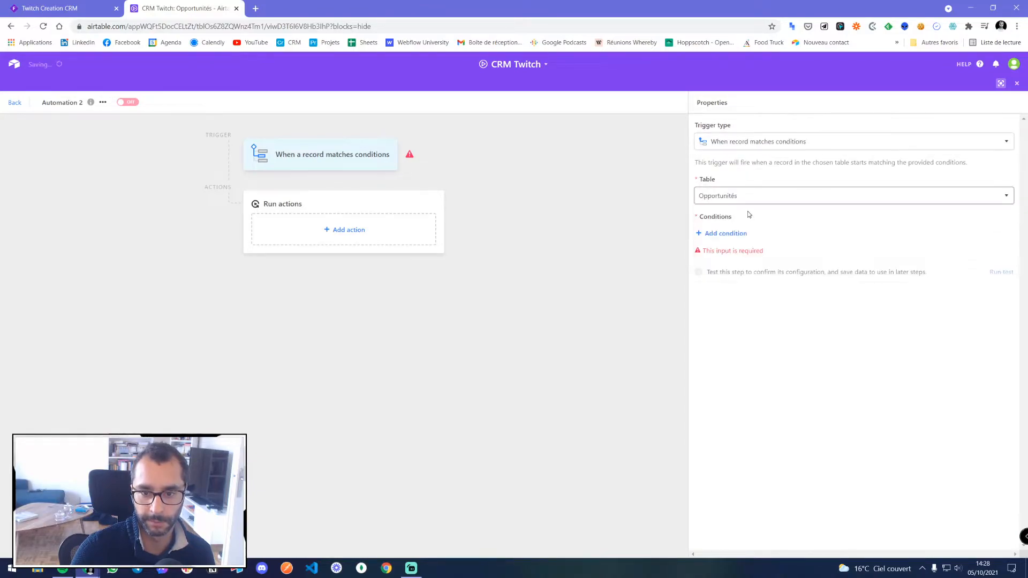
# - Add a trigger condition requiring the Nom field to be not empty
pyautogui.click(720, 231)
pyautogui.click(835, 233)
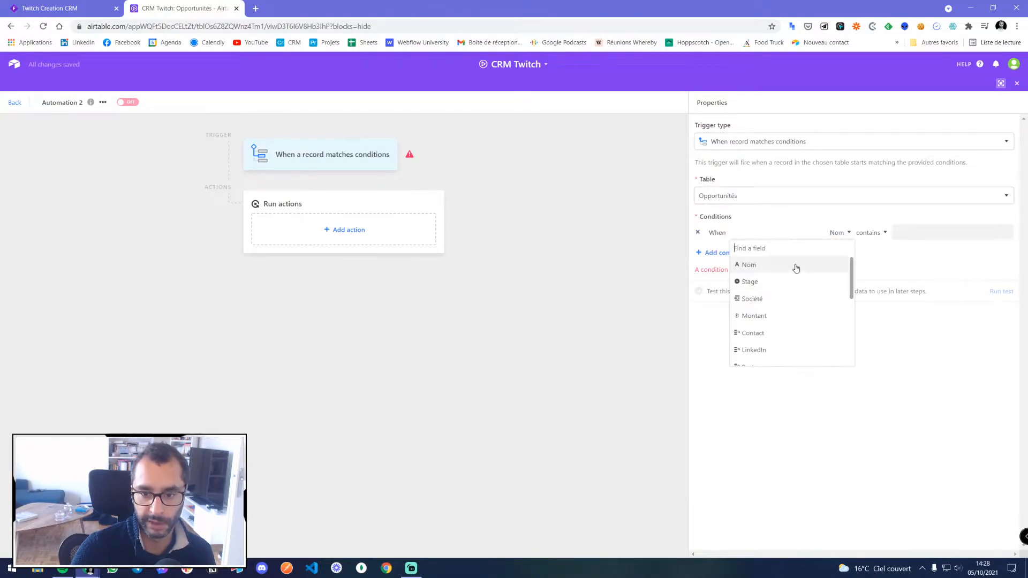
pyautogui.click(789, 270)
pyautogui.click(868, 232)
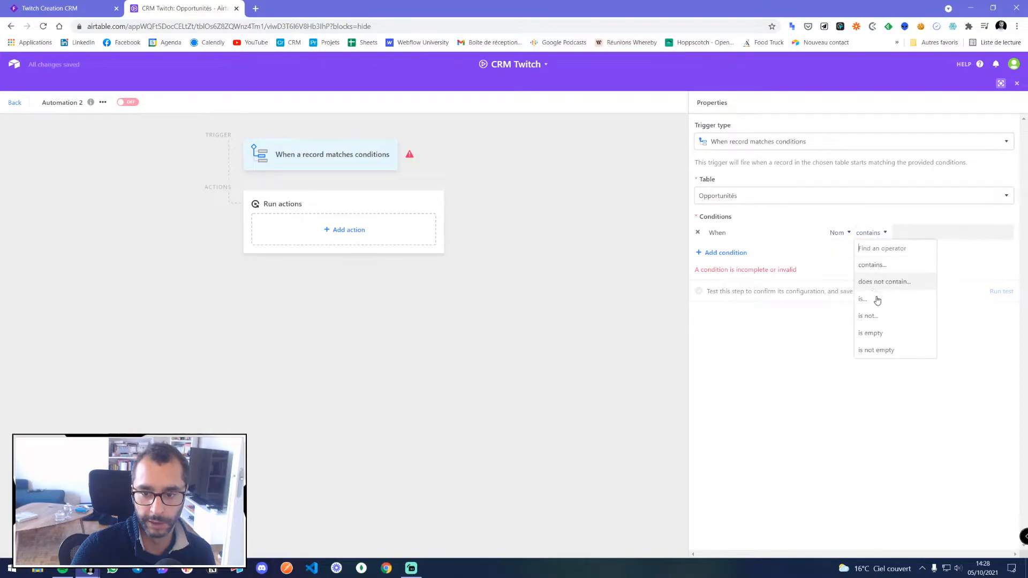
pyautogui.click(872, 333)
# - Add a second trigger condition, joined with "and", requiring the "Montant du Pipe" field to be empty
pyautogui.click(741, 257)
pyautogui.click(785, 252)
pyautogui.scroll(-5, 803, 315)
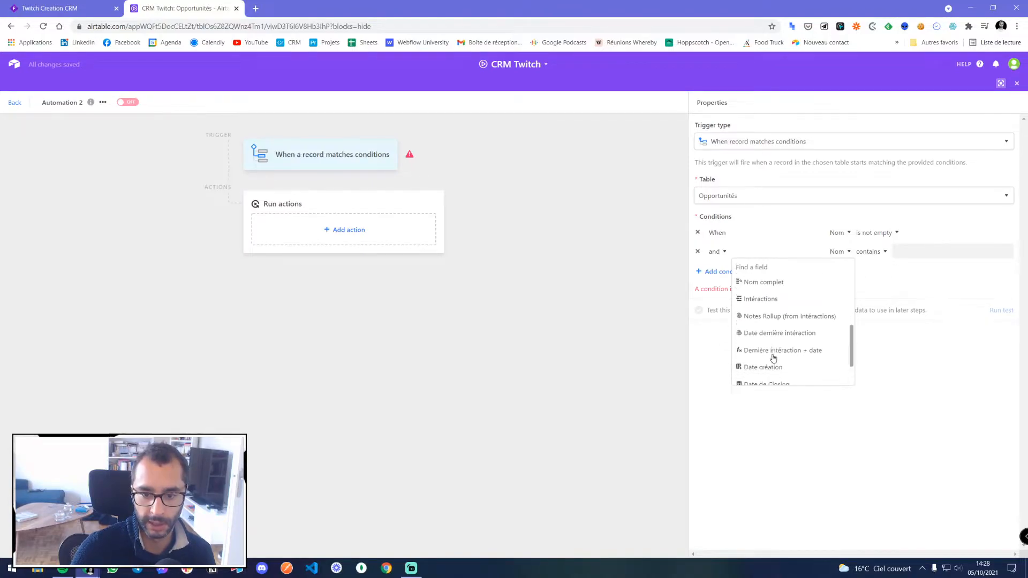
pyautogui.click(768, 359)
pyautogui.click(878, 253)
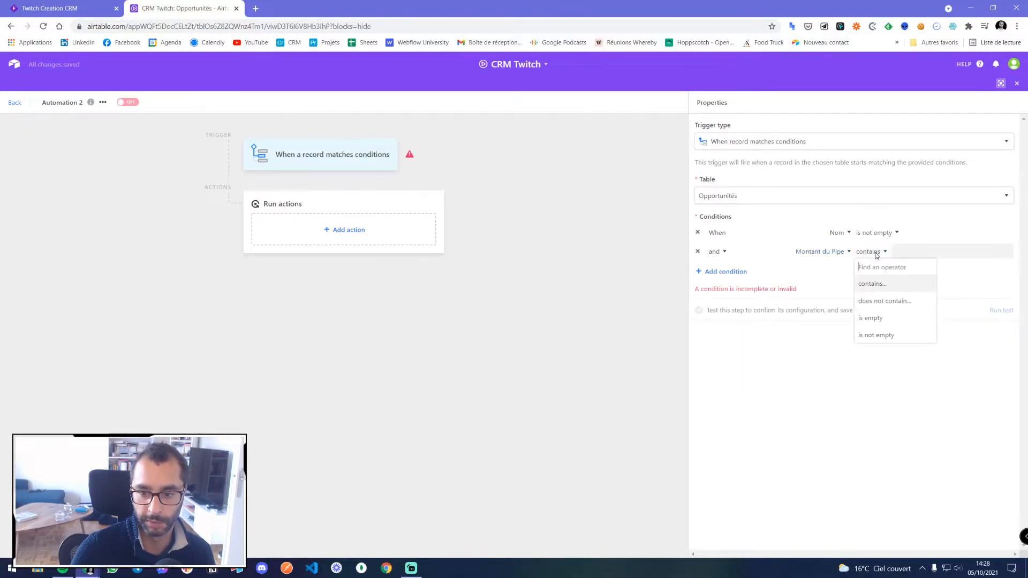
pyautogui.click(867, 320)
# - Add a third trigger condition based on the Stage field and view the stage options
pyautogui.click(725, 271)
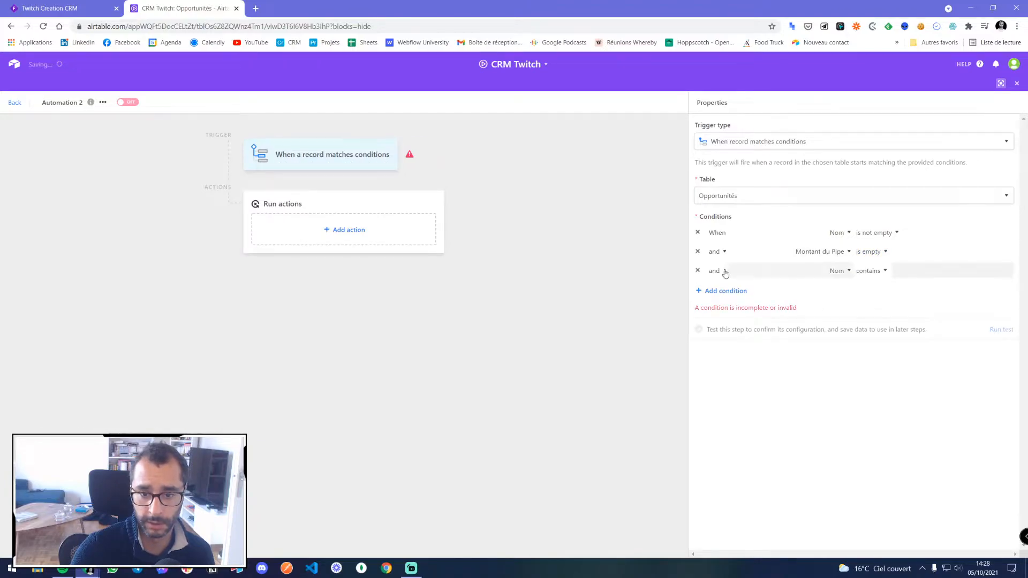
pyautogui.click(810, 273)
pyautogui.scroll(-1, 792, 330)
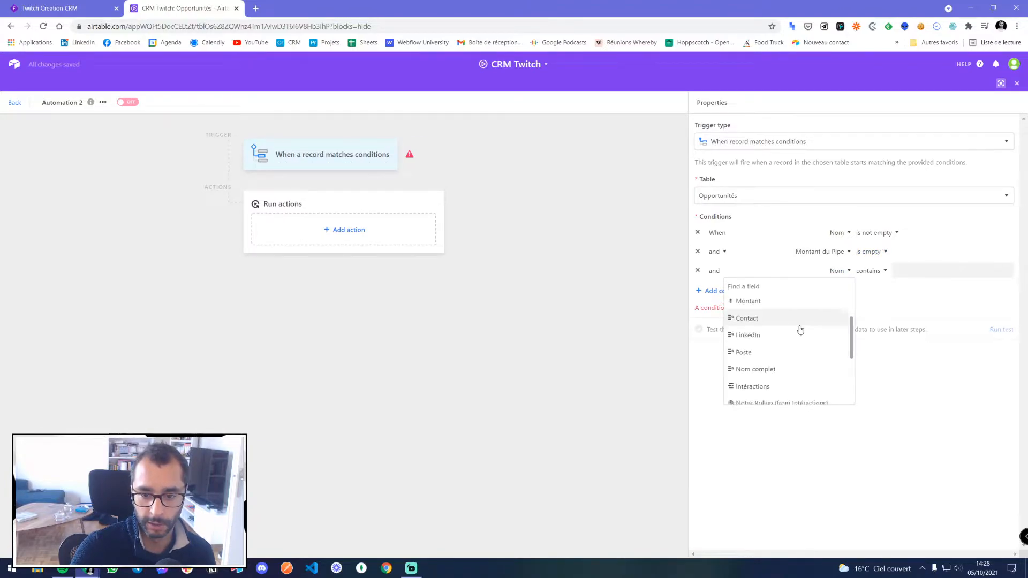
pyautogui.scroll(2, 786, 329)
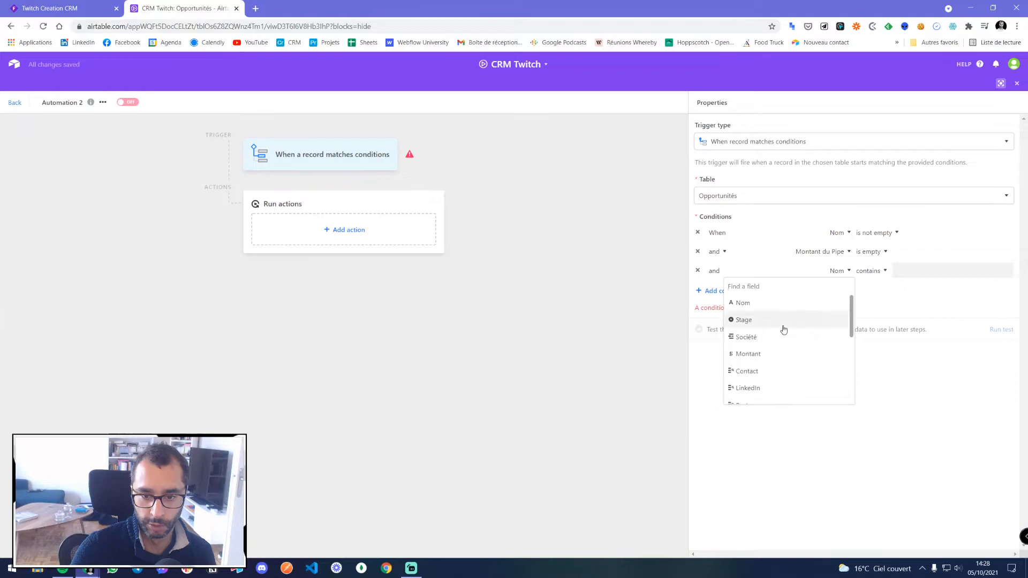
pyautogui.click(760, 319)
pyautogui.click(914, 271)
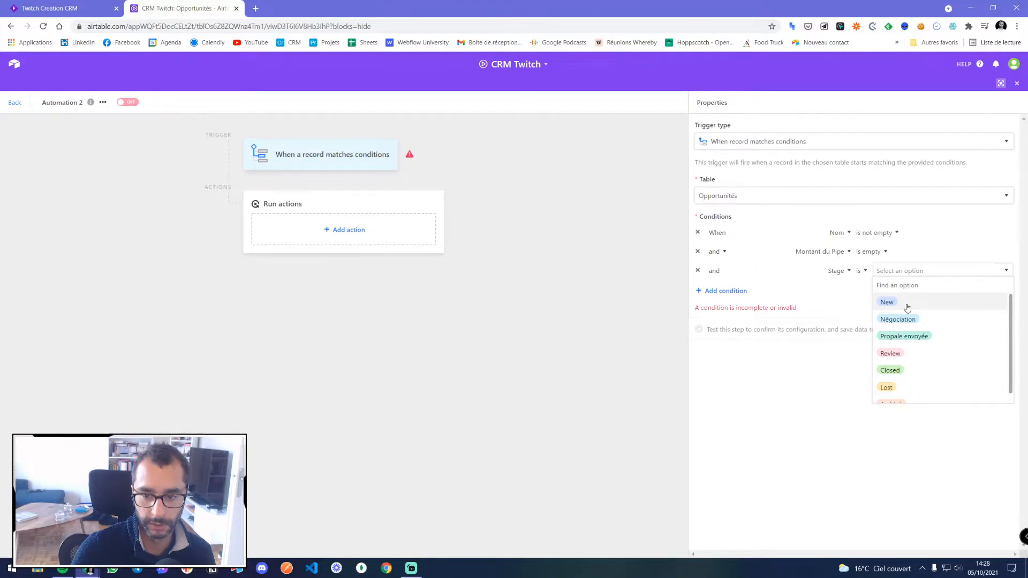
# - Change the third trigger condition to require the Montant field to be not empty, and test the trigger
pyautogui.click(836, 271)
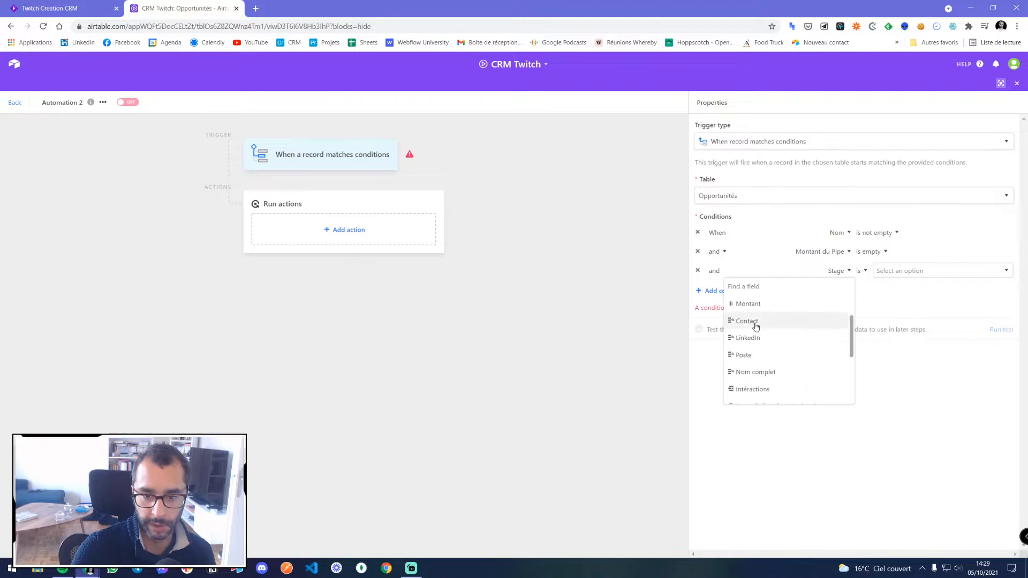
pyautogui.click(748, 303)
pyautogui.click(861, 271)
pyautogui.scroll(-1, 873, 325)
pyautogui.click(878, 396)
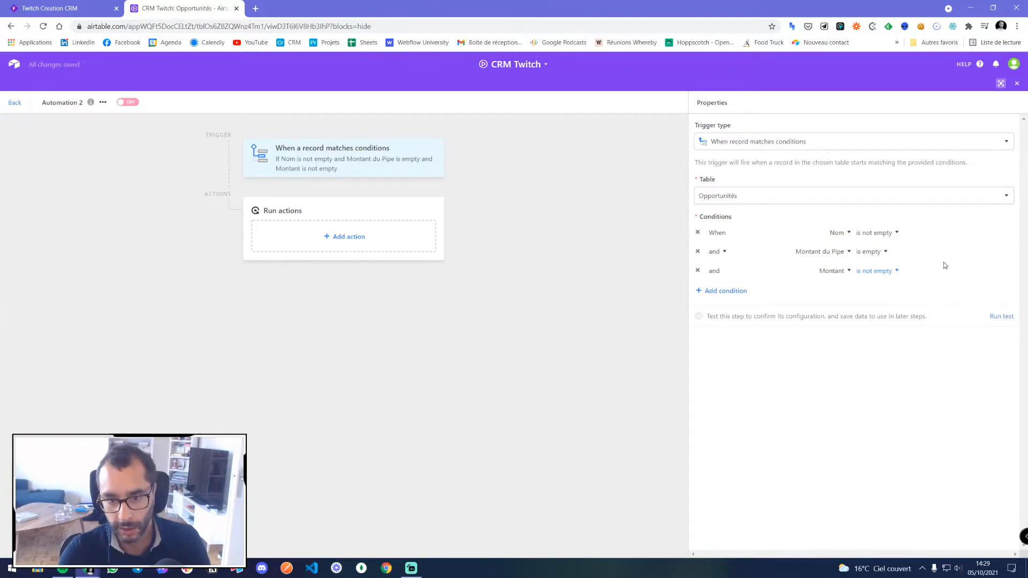
pyautogui.click(996, 315)
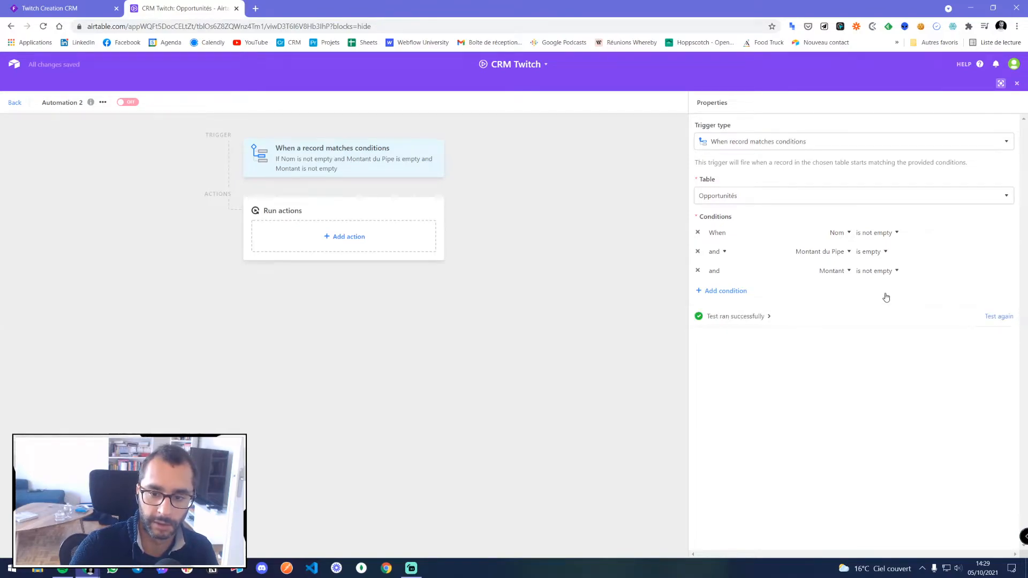
# - Add an "Update record" action on the Opportunités table, using the trigger record's Airtable record ID
pyautogui.click(345, 245)
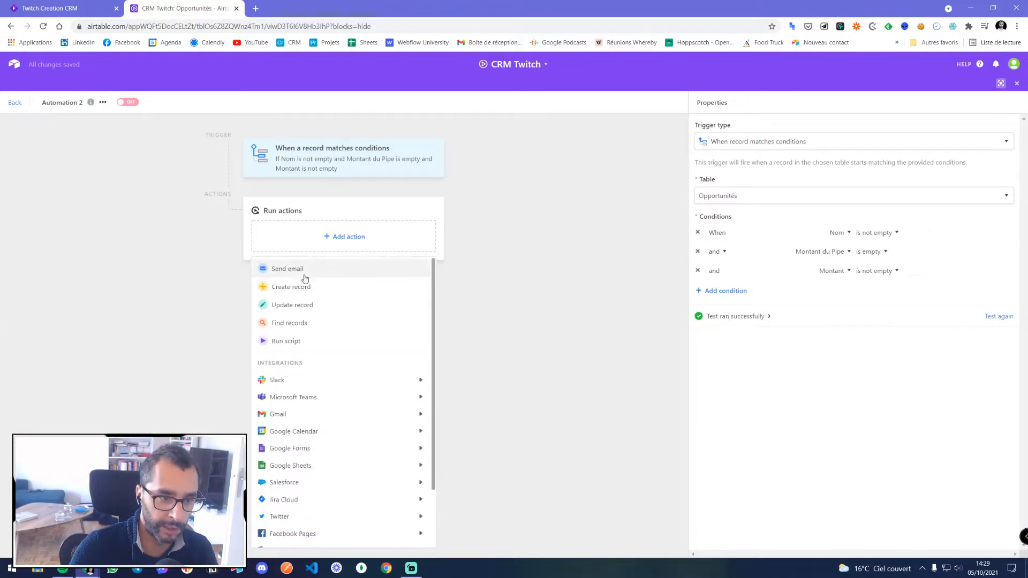
pyautogui.click(294, 306)
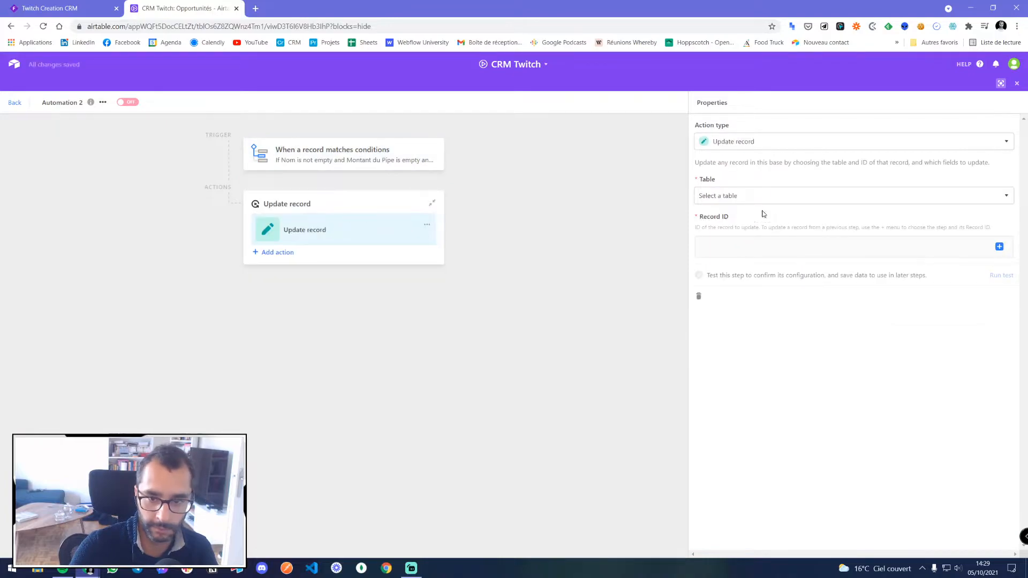
pyautogui.click(741, 197)
pyautogui.click(736, 281)
pyautogui.click(999, 246)
pyautogui.click(978, 282)
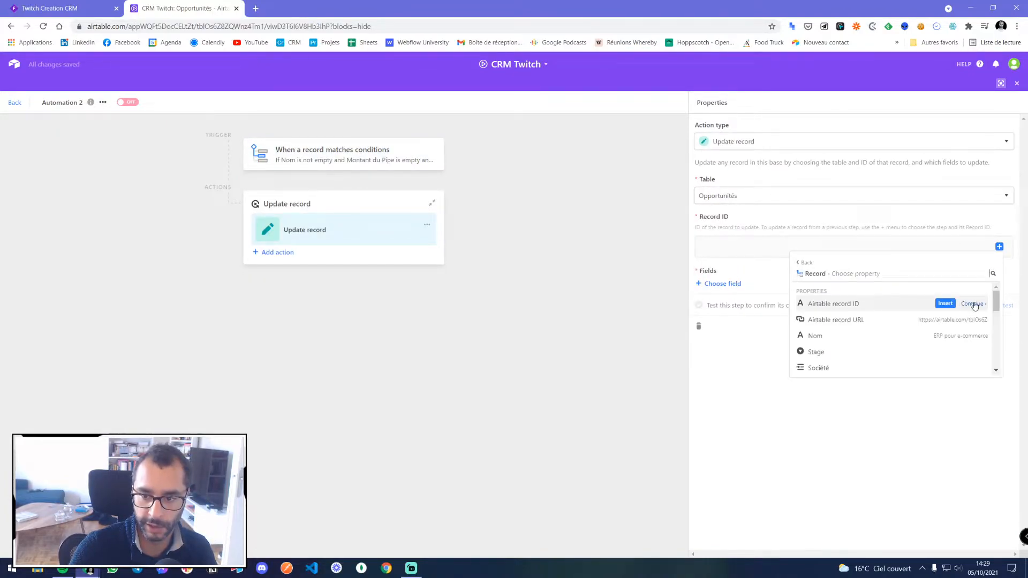
pyautogui.click(944, 303)
# - Make the action fill the "Montant du Pipe" field with the trigger record's "Pour le pipe" value
pyautogui.click(722, 285)
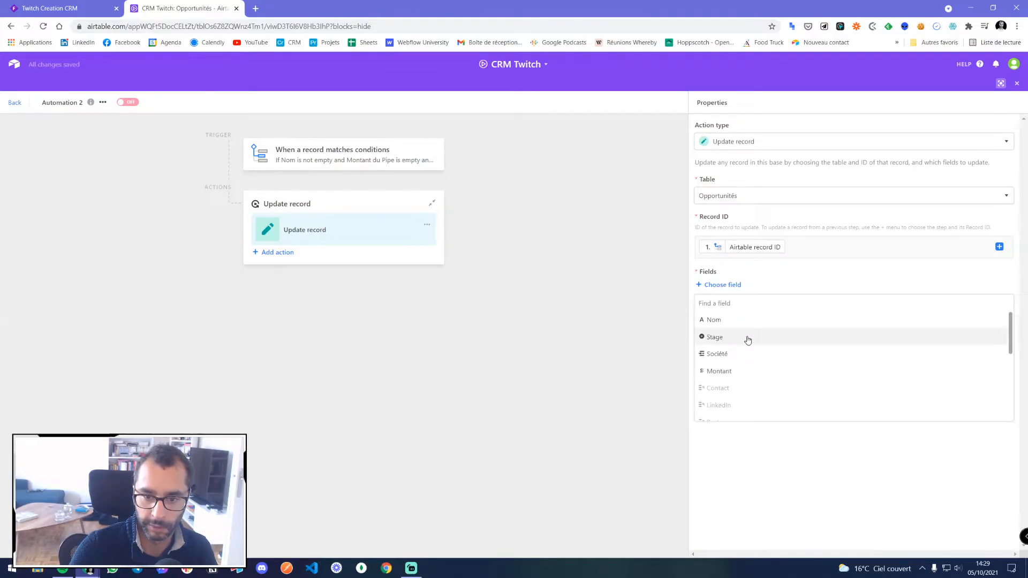
pyautogui.scroll(-5, 731, 356)
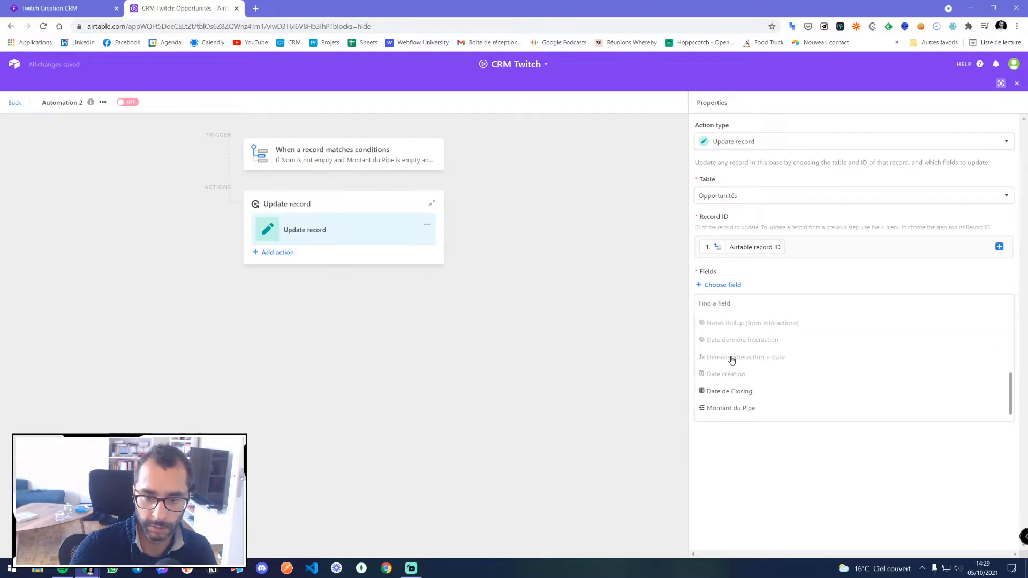
pyautogui.click(736, 402)
pyautogui.click(999, 316)
pyautogui.click(942, 353)
pyautogui.scroll(-3, 857, 410)
pyautogui.scroll(-2, 858, 410)
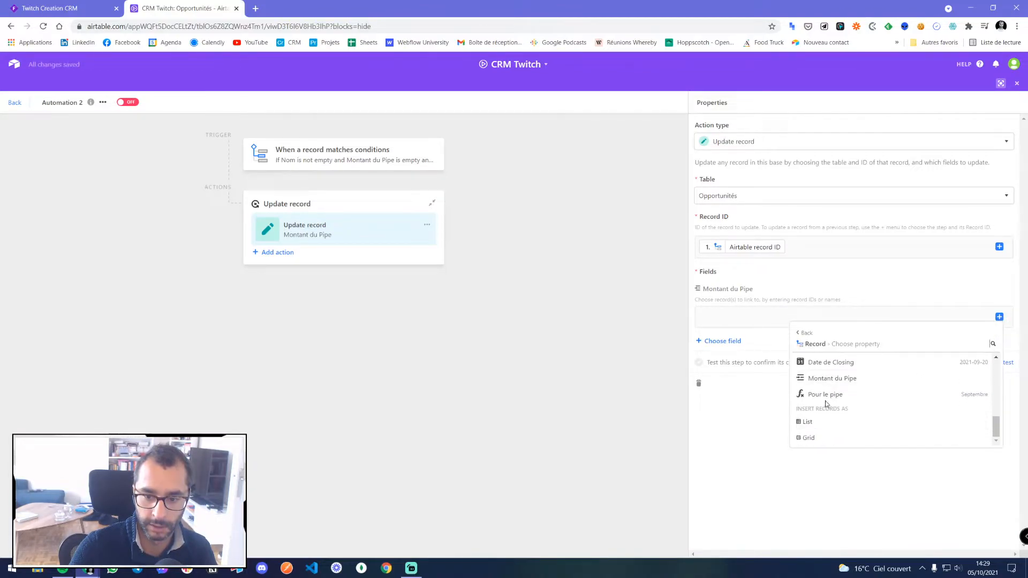
pyautogui.click(944, 394)
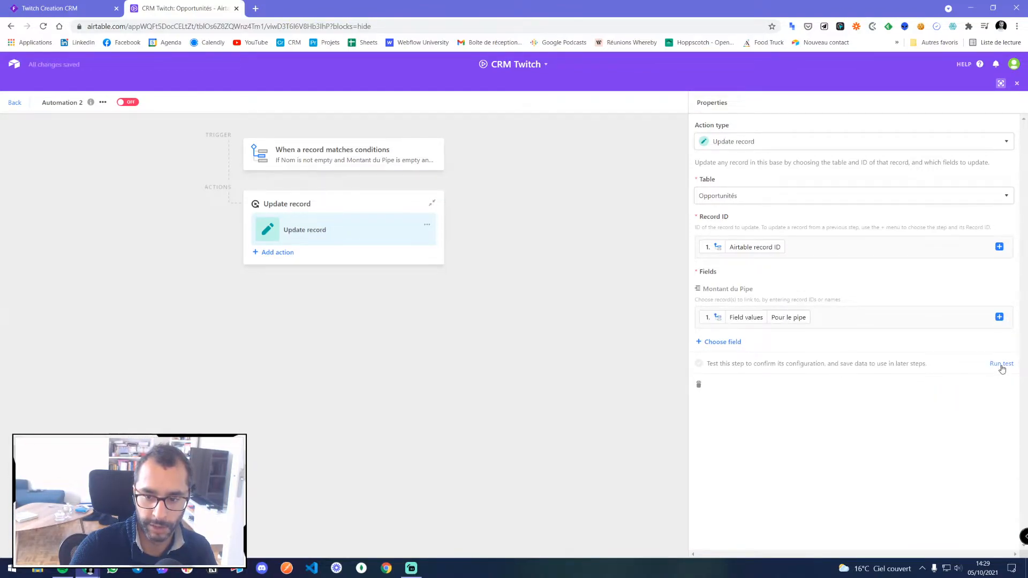
# - Turn on Automation 2 and return to the Opportunités grid
pyautogui.click(127, 102)
pyautogui.click(1016, 84)
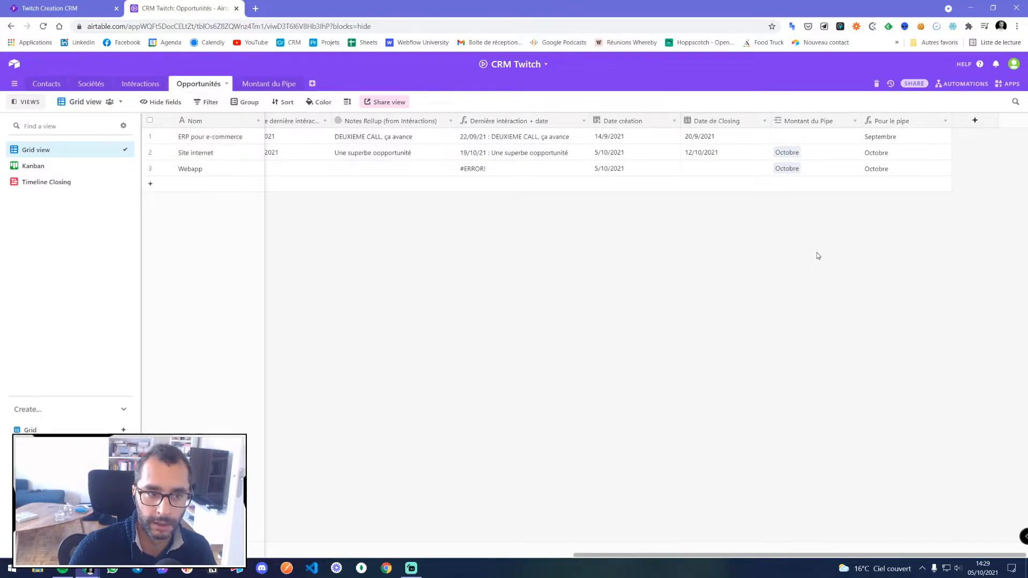
pyautogui.moveTo(771, 555); pyautogui.dragTo(642, 555)
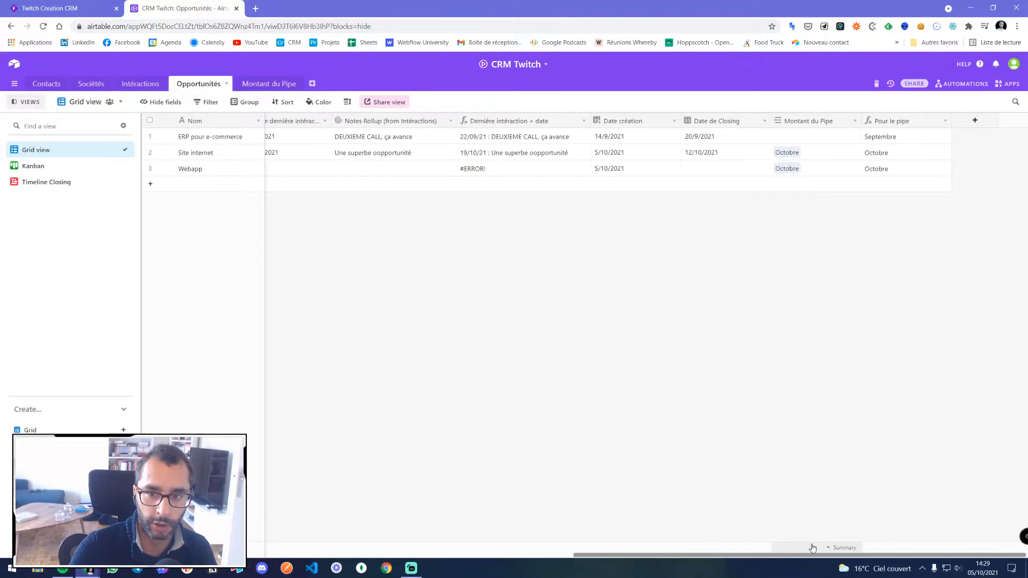
# - Reopen Automation 2, test its "Update record" action, and return to the Opportunités grid
pyautogui.click(966, 84)
pyautogui.click(818, 236)
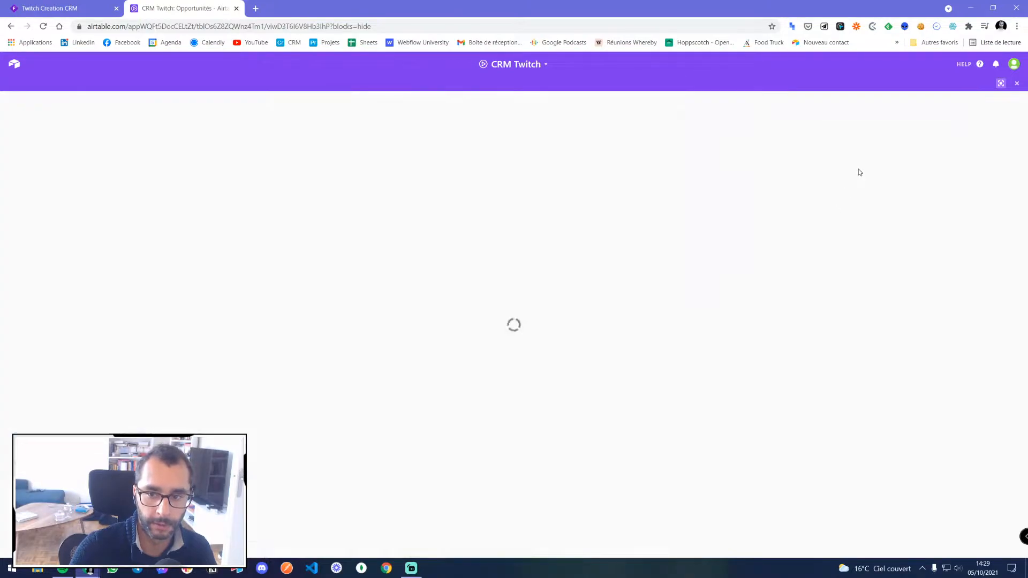
pyautogui.click(346, 224)
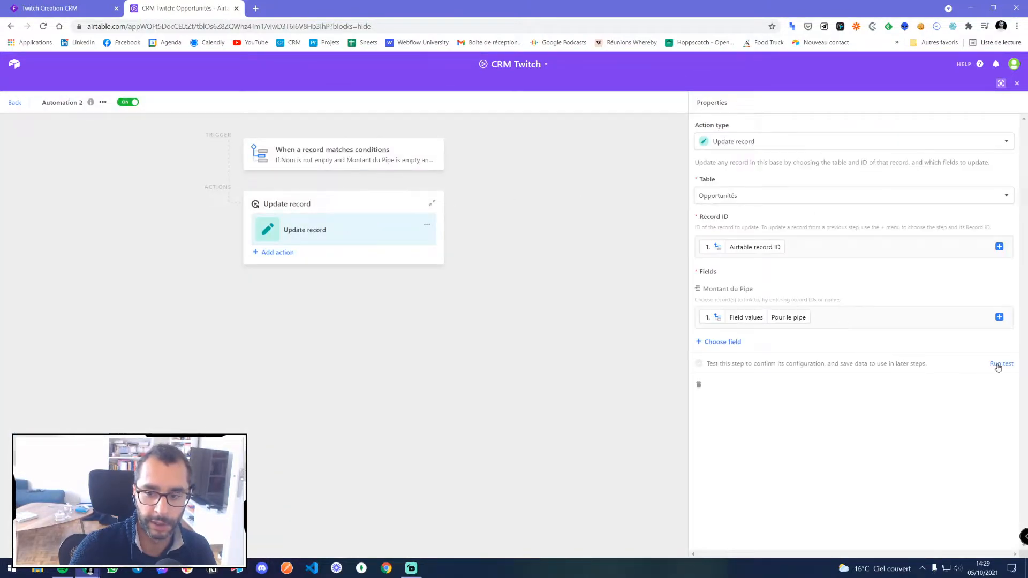
pyautogui.click(1016, 83)
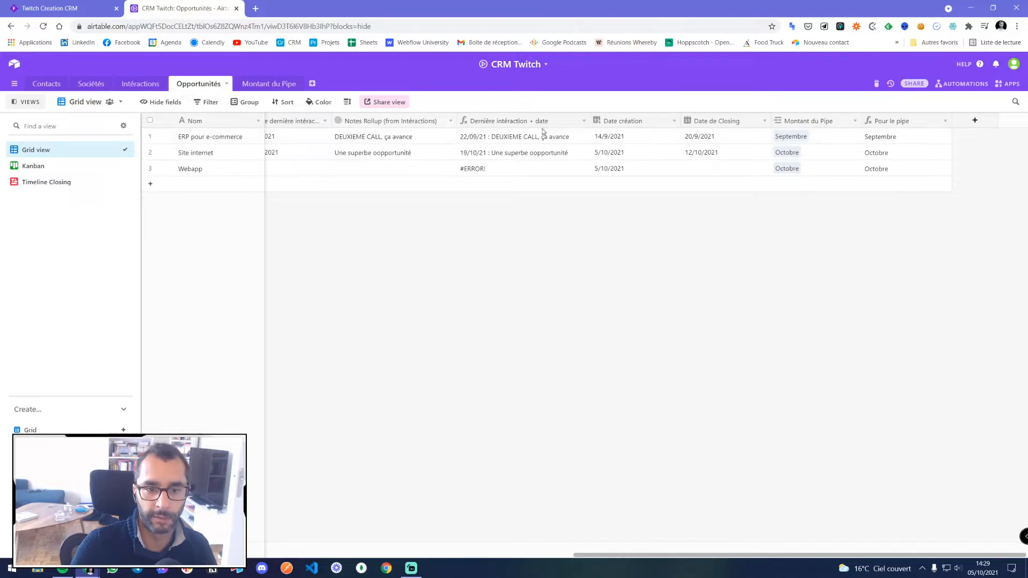
# - Remove the Septembre link from the "ERP pour e-commerce" record's "Montant du Pipe" field to try the live automation
pyautogui.rightClick(632, 139)
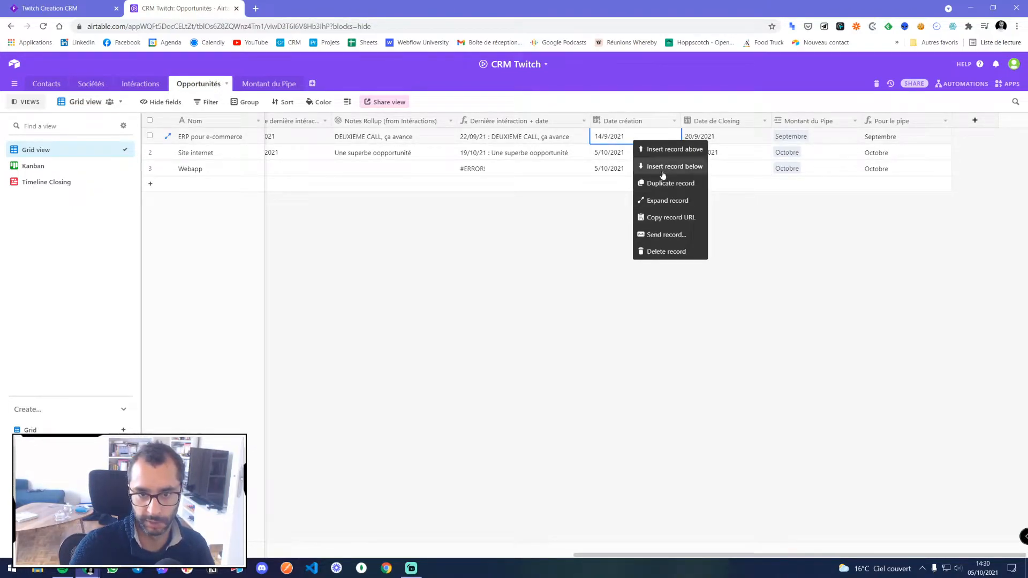
pyautogui.click(824, 220)
pyautogui.click(815, 142)
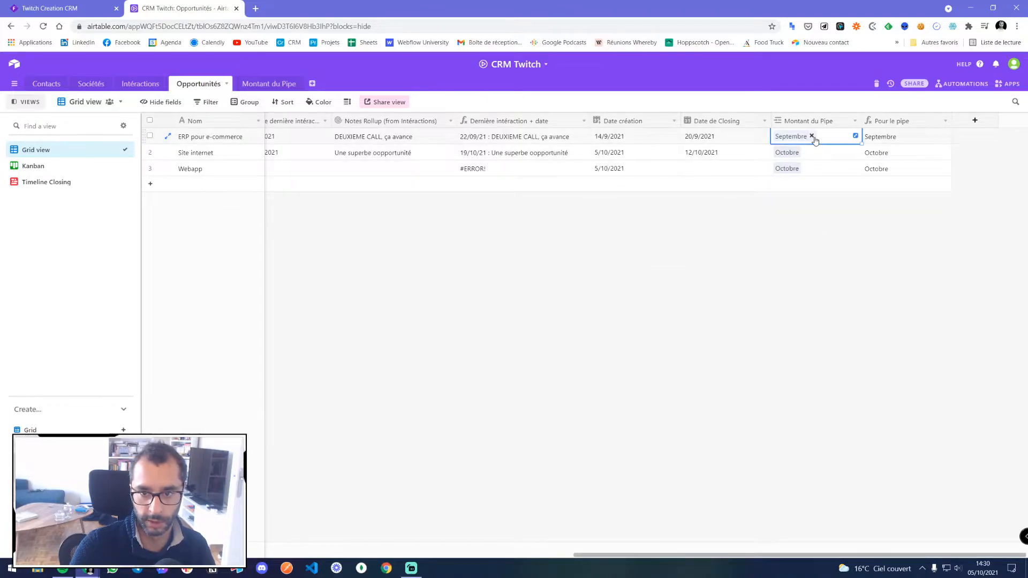
pyautogui.click(812, 137)
# - Duplicate the "ERP pour e-commerce" record and delete the copy
pyautogui.rightClick(732, 135)
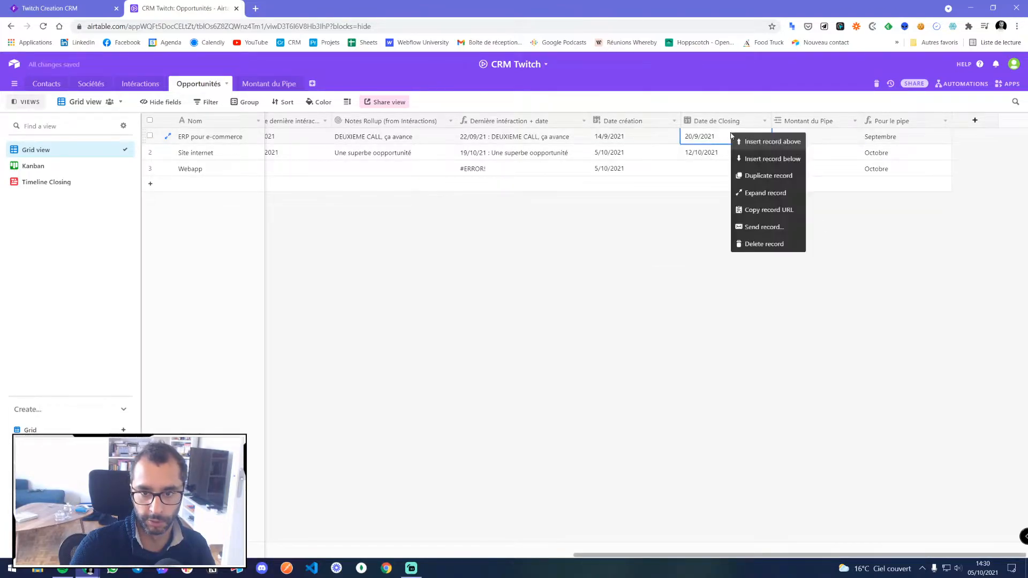
pyautogui.click(760, 175)
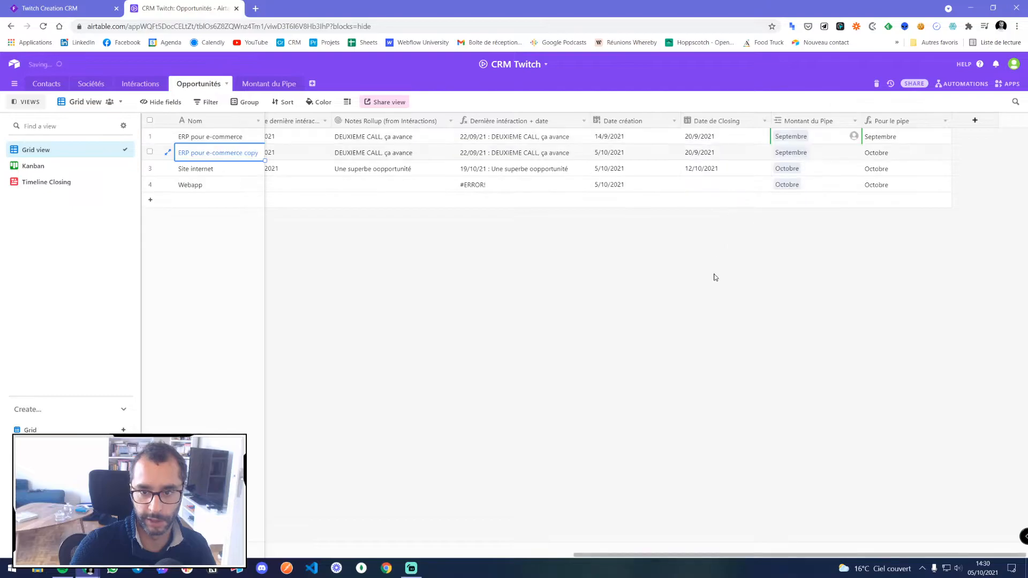
pyautogui.rightClick(726, 153)
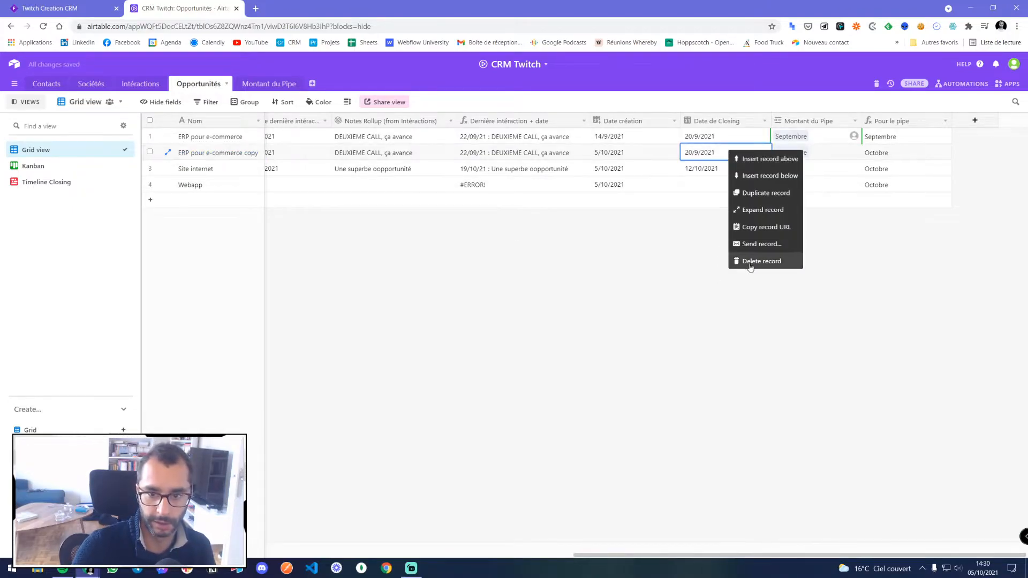
pyautogui.click(750, 264)
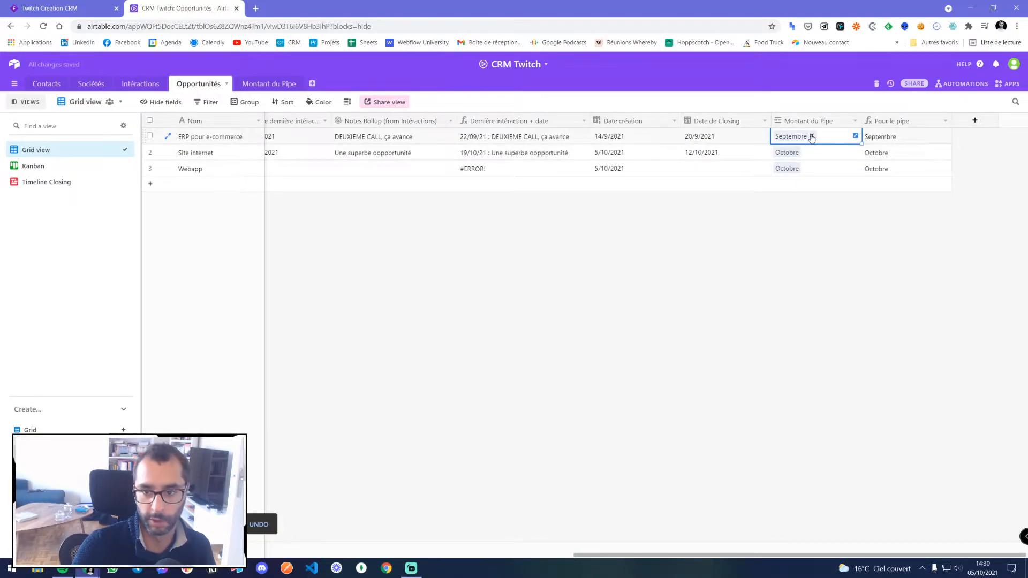
# - Clear the "Montant du Pipe" link of "ERP pour e-commerce" again to retest the automation
pyautogui.click(811, 137)
pyautogui.click(798, 247)
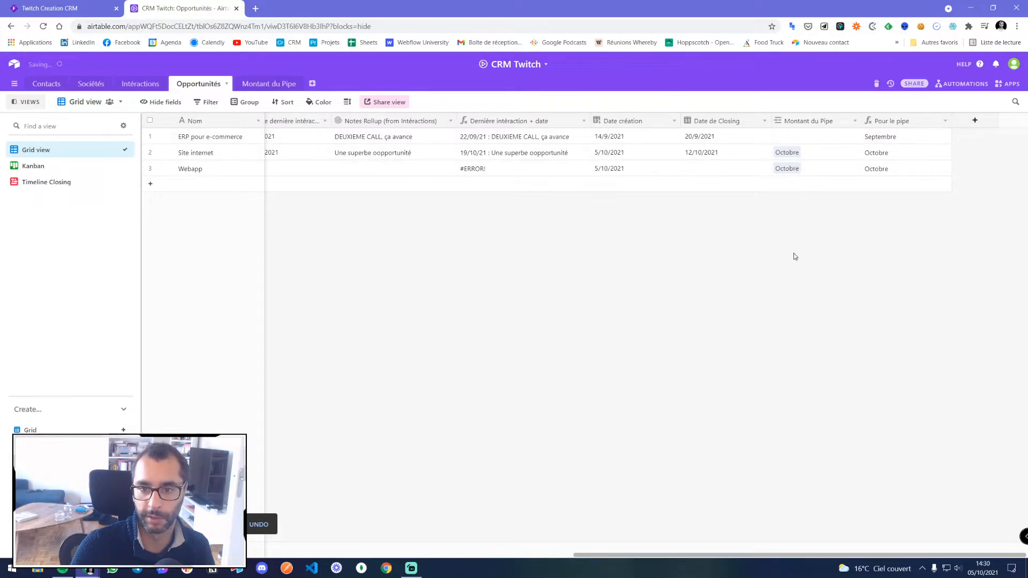
pyautogui.hotkey('ctrl', 'z')
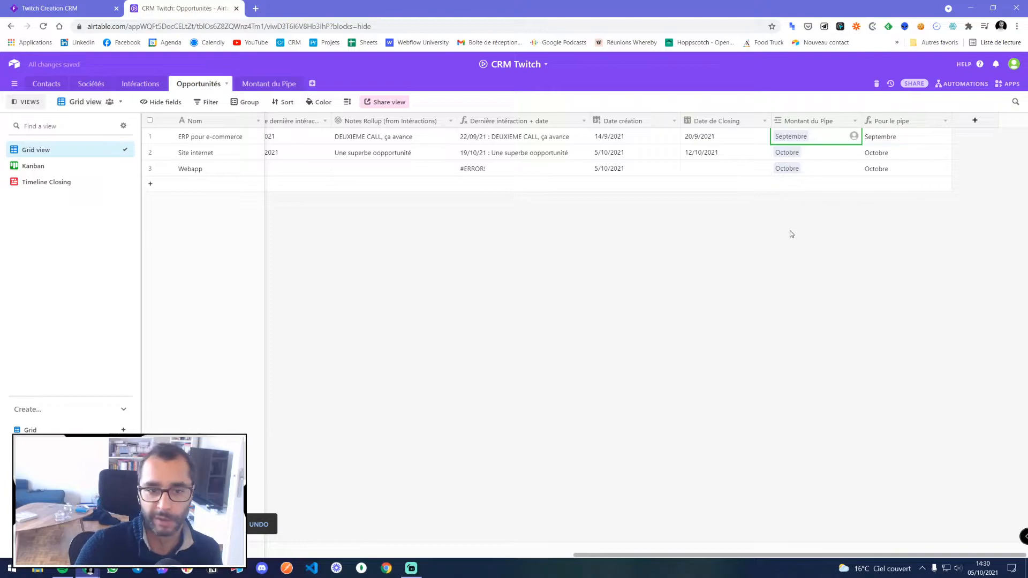
pyautogui.click(788, 223)
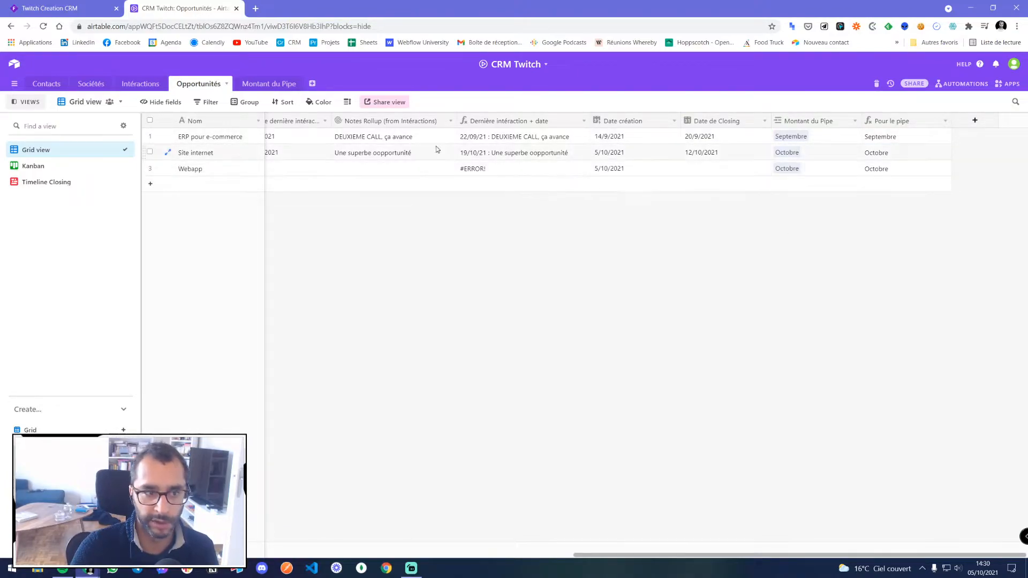
# - Hide the "Mois en cours ?" field in the favorite Mois en cours view of the Montant du Pipe table
pyautogui.click(277, 84)
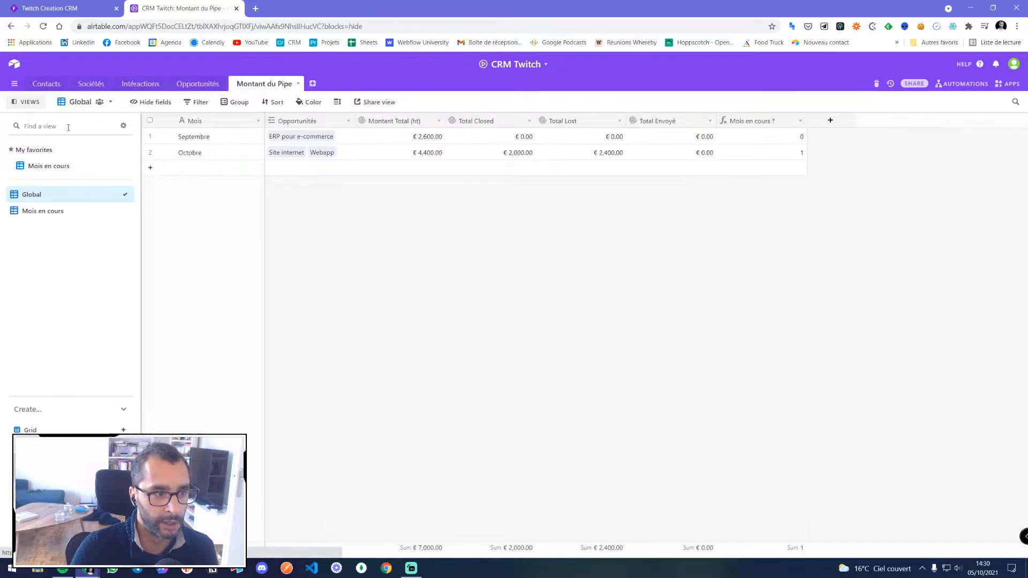
pyautogui.click(49, 166)
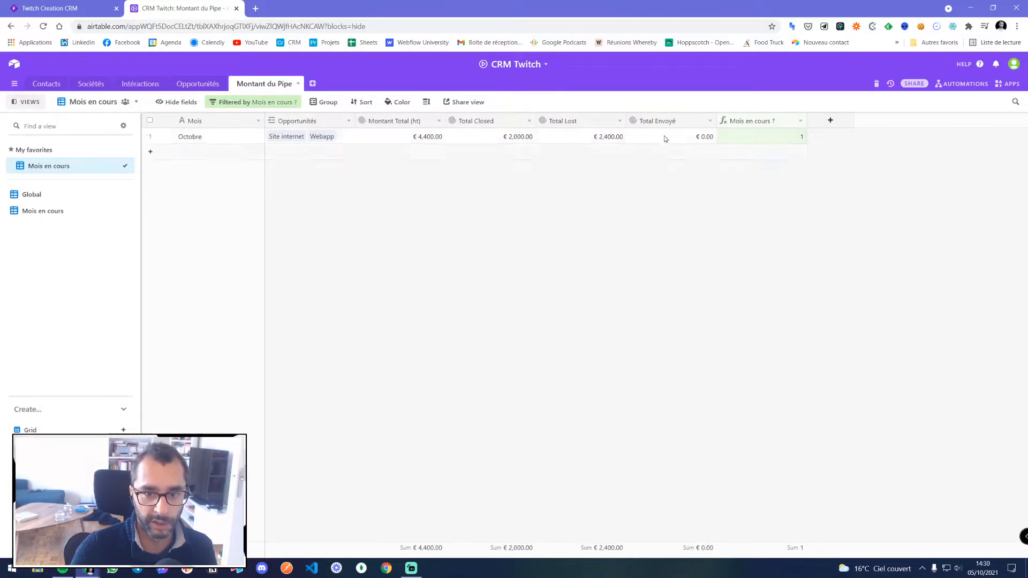
pyautogui.rightClick(762, 123)
pyautogui.click(665, 223)
pyautogui.rightClick(746, 121)
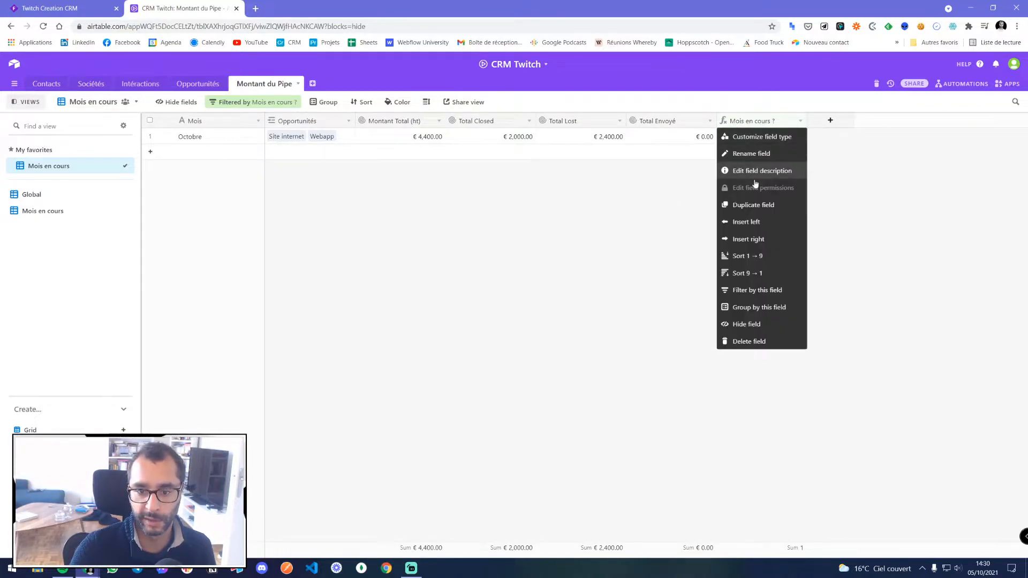
pyautogui.click(746, 324)
# - Switch to the Global view and create a view section named "Admins"
pyautogui.click(48, 196)
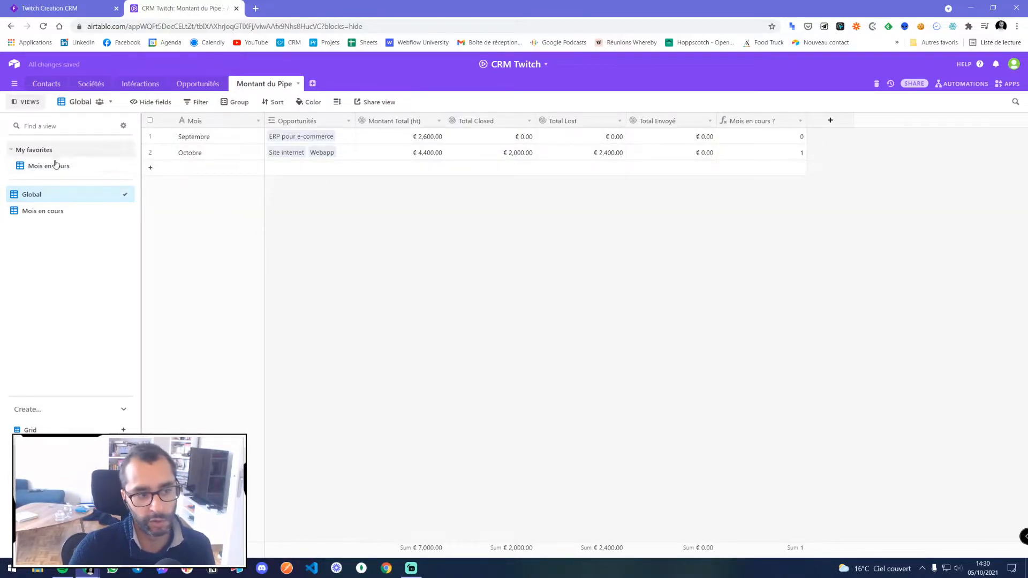
pyautogui.click(54, 545)
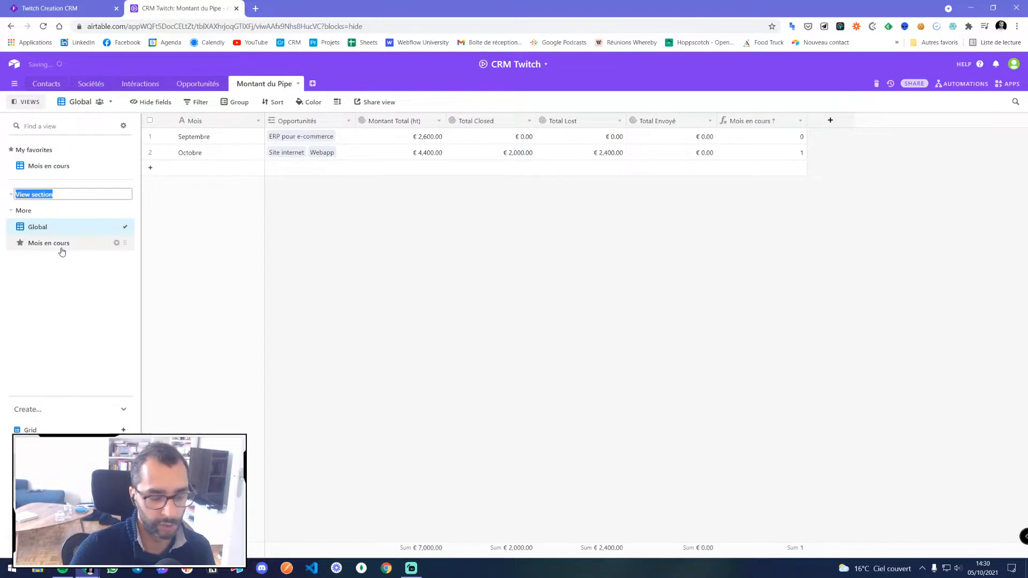
pyautogui.write('Admins')
pyautogui.press('Return')
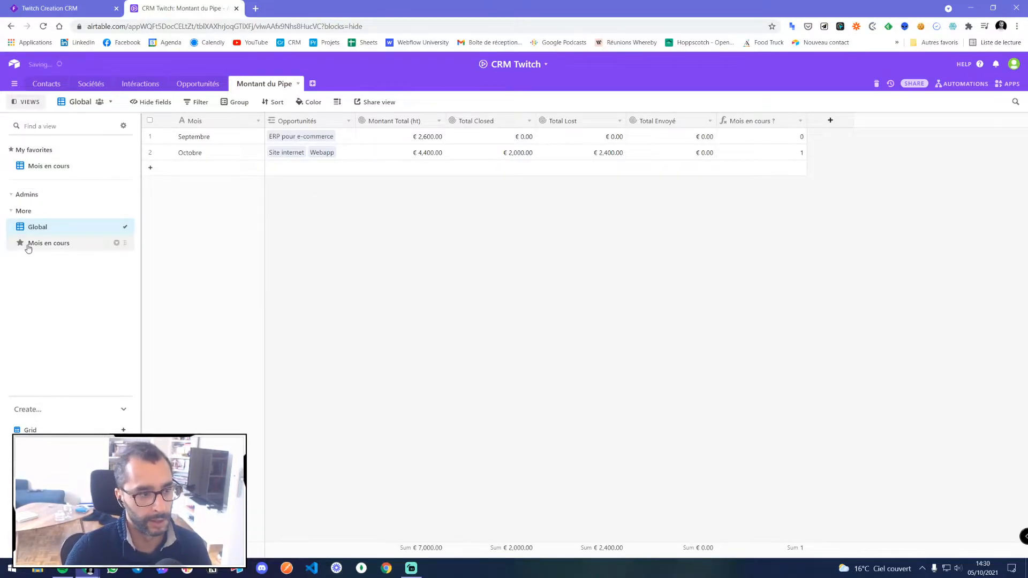
# - Move the Global and Mois en cours views into the Admins section and collapse that section
pyautogui.moveTo(53, 233)
pyautogui.mouseDown()
pyautogui.moveTo(54, 198)
pyautogui.moveTo(68, 225)
pyautogui.mouseUp()
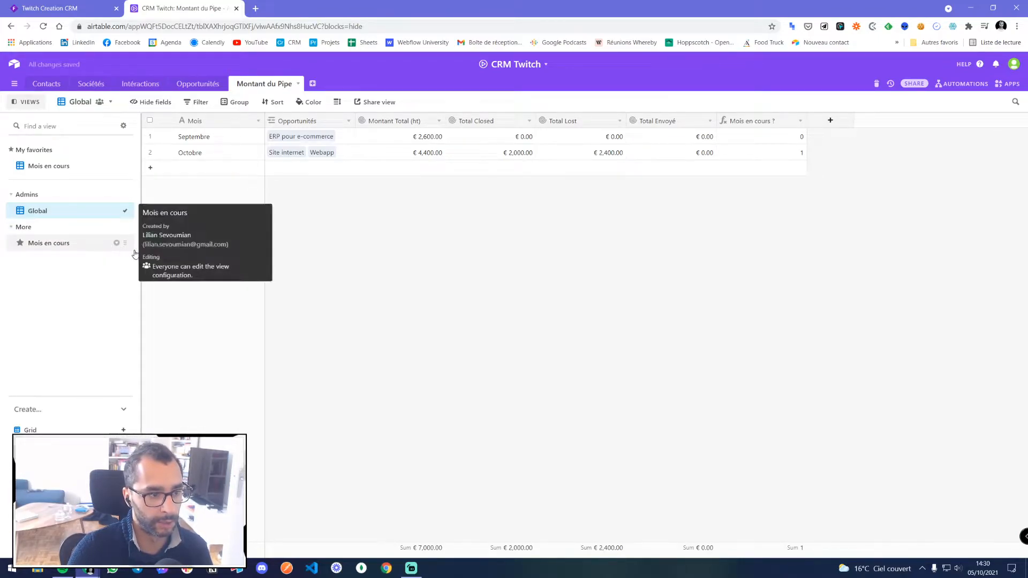
pyautogui.moveTo(124, 242); pyautogui.dragTo(16, 208)
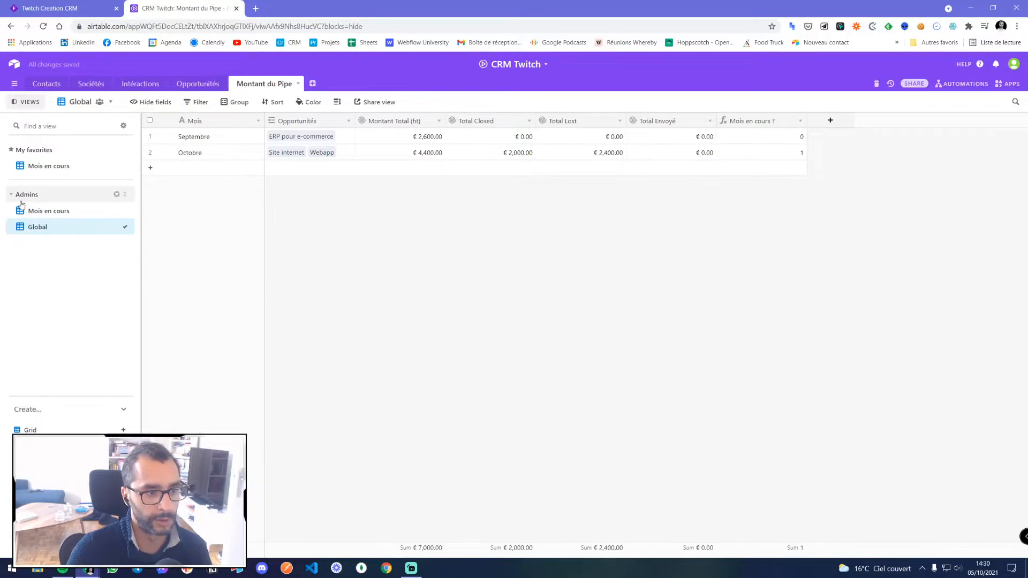
pyautogui.click(11, 196)
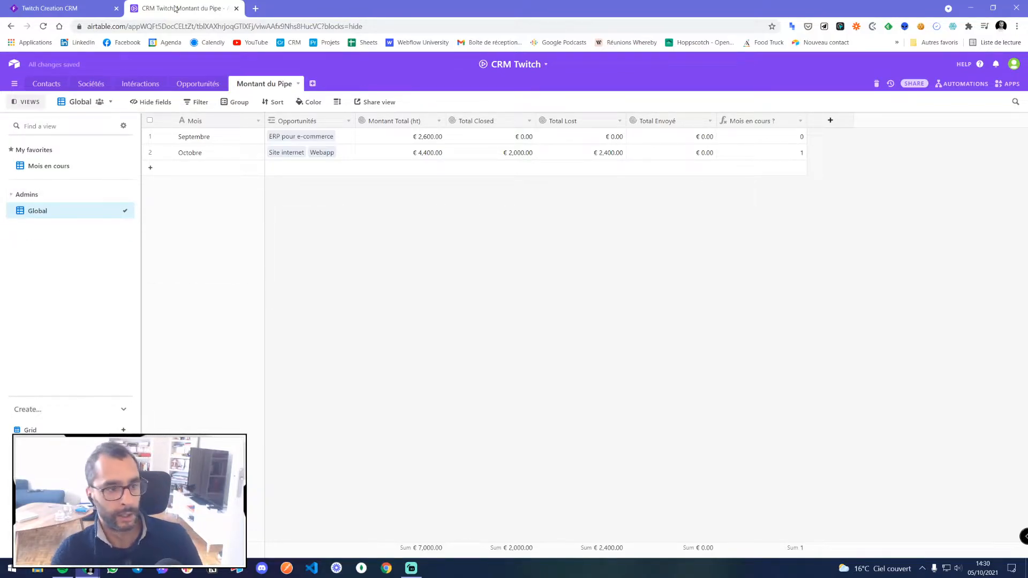
pyautogui.click(199, 83)
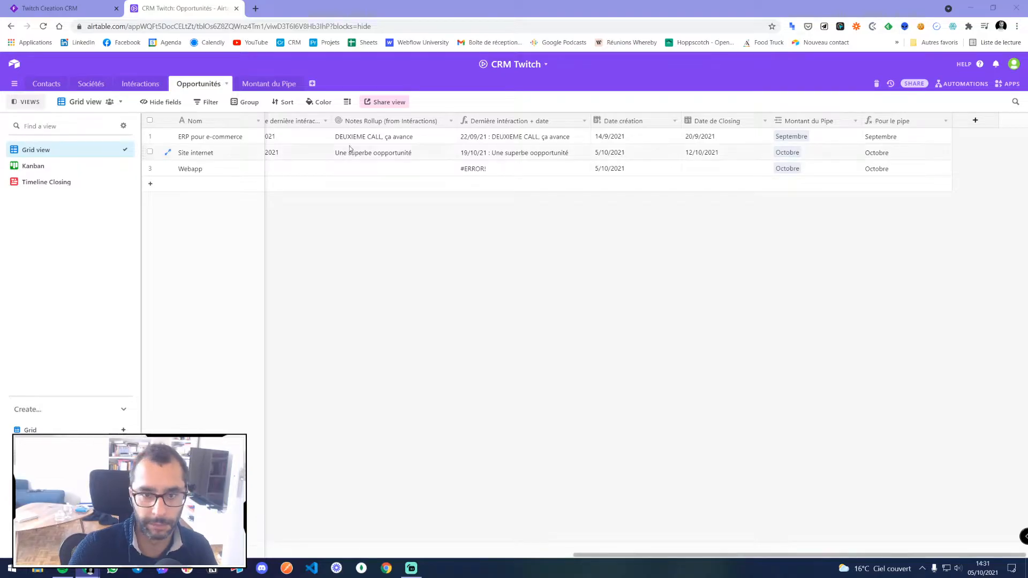
pyautogui.click(263, 86)
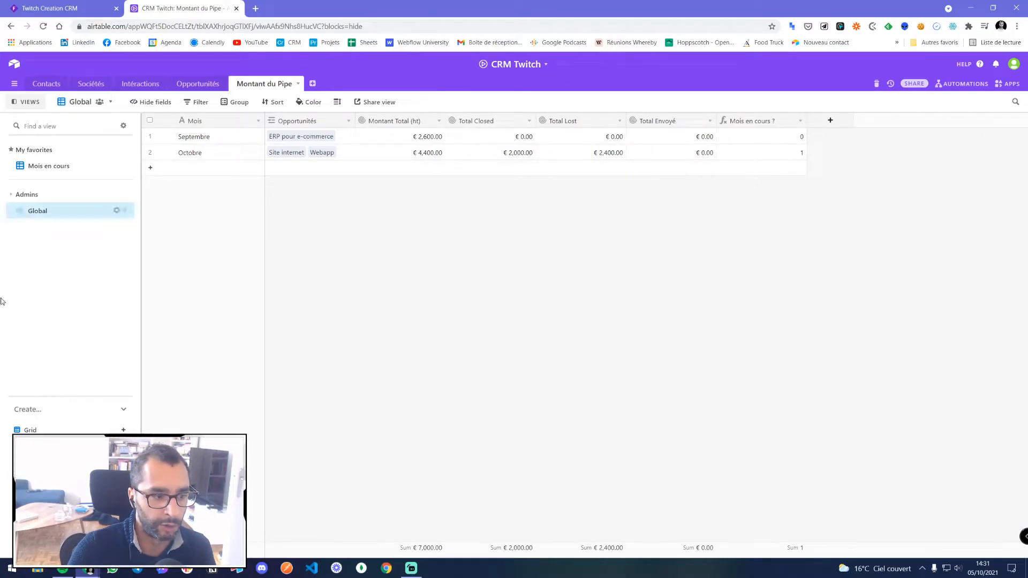
# - Create a new grid view named "Total Closed" in the Montant du Pipe table
pyautogui.click(42, 432)
pyautogui.write('T')
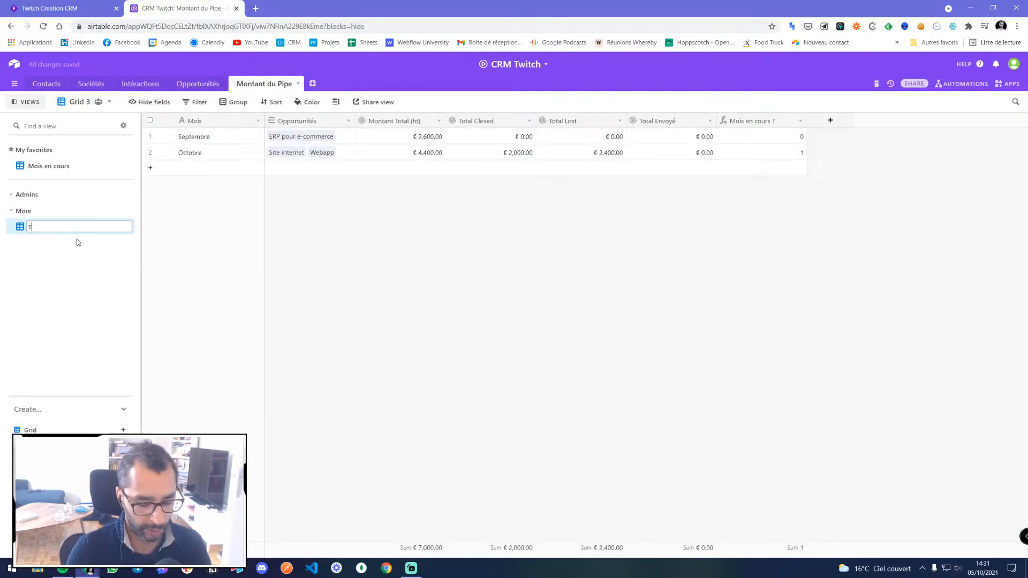
pyautogui.write('otal Closed')
pyautogui.press('Return')
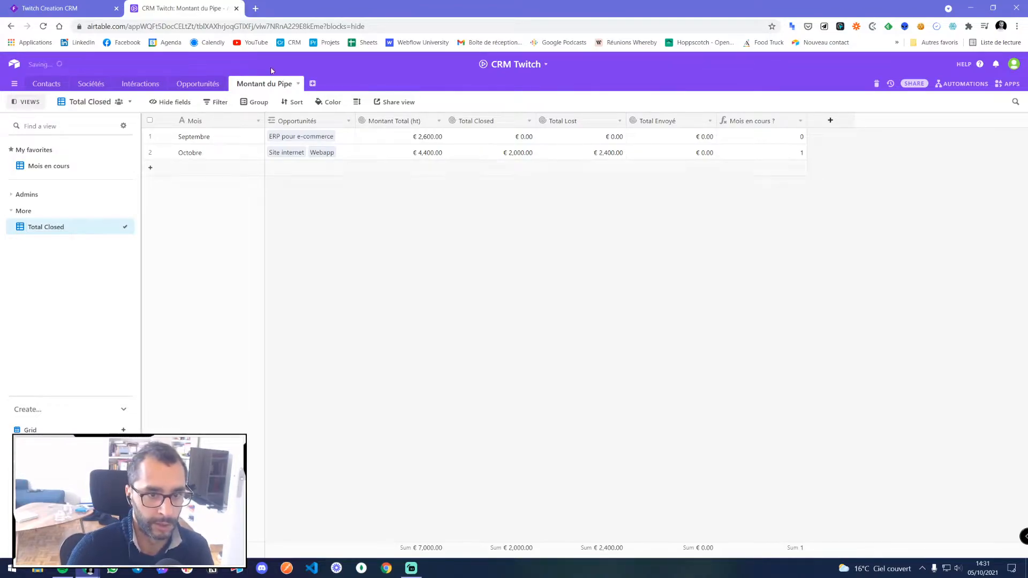
# - Hide the Total Lost, Total Envoyé, Opportunités and "Mois en cours ?" fields in the Total Closed view
pyautogui.rightClick(398, 122)
pyautogui.click(592, 221)
pyautogui.rightClick(586, 125)
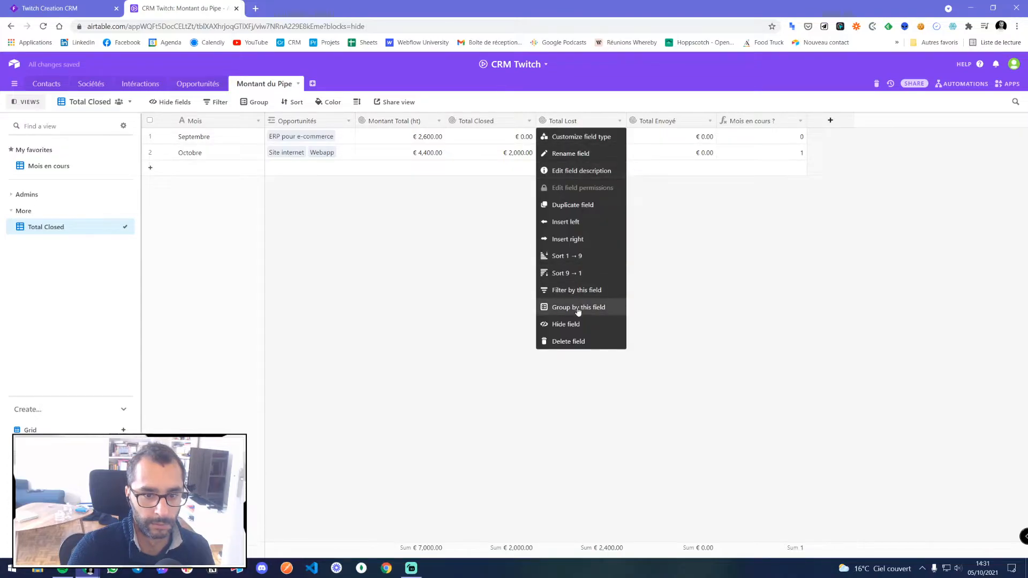
pyautogui.click(578, 311)
pyautogui.rightClick(577, 121)
pyautogui.click(578, 316)
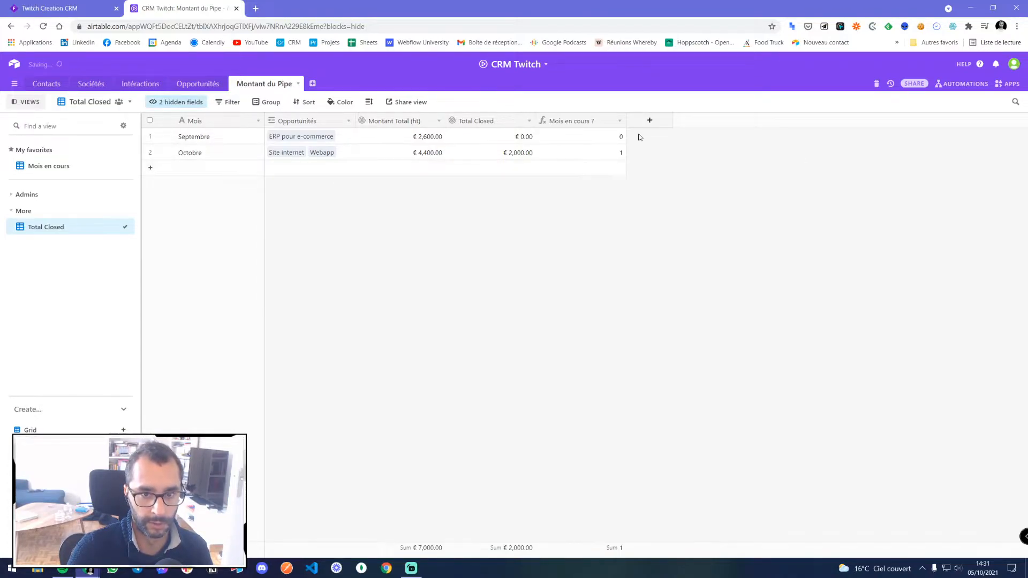
pyautogui.rightClick(273, 123)
pyautogui.click(300, 340)
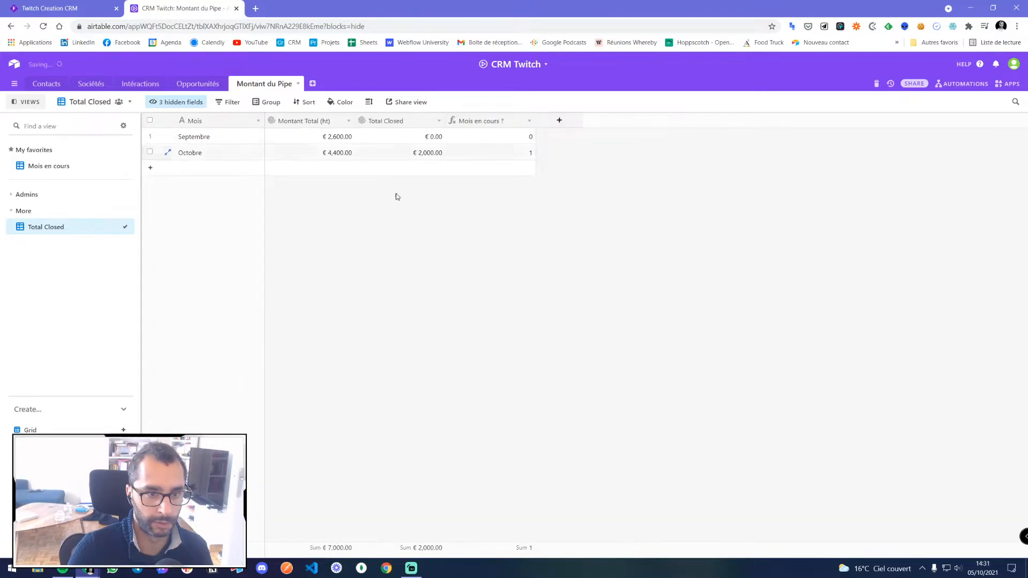
pyautogui.rightClick(476, 121)
pyautogui.click(471, 320)
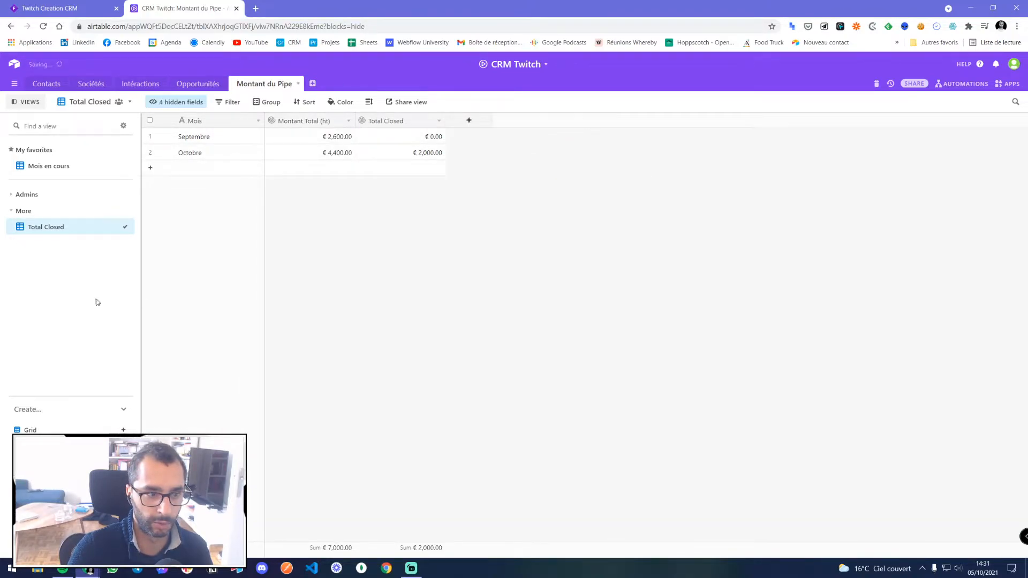
# - Duplicate the Total Closed view and name the copy "Total Lost"
pyautogui.rightClick(52, 229)
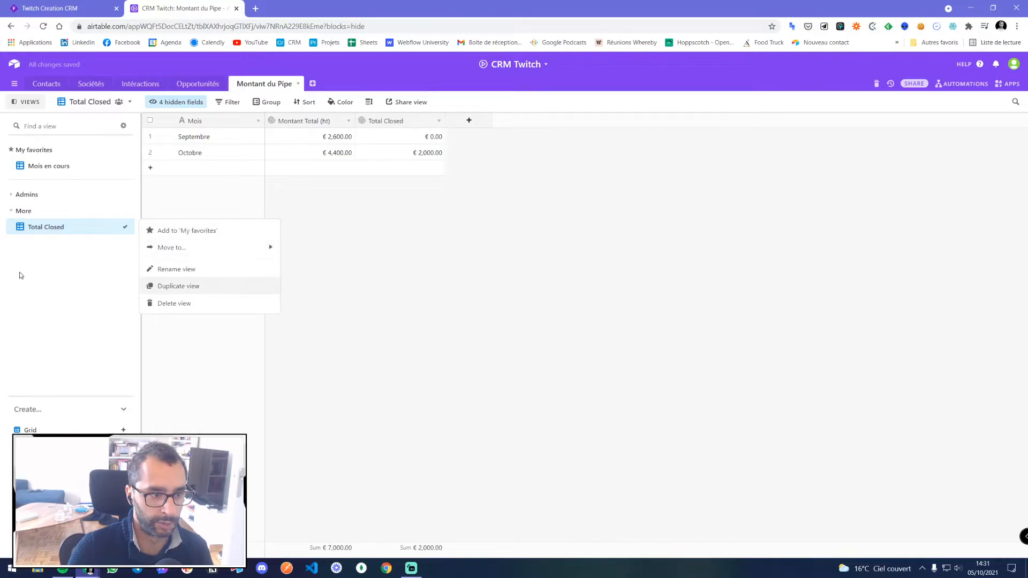
pyautogui.click(178, 286)
pyautogui.write('Total Lost')
pyautogui.press('Return')
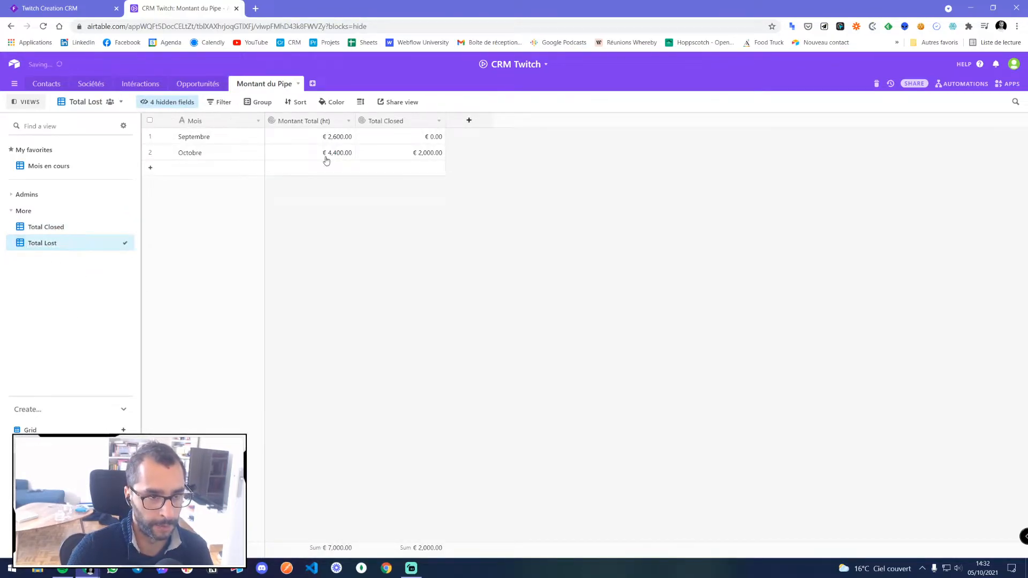
# - In the Total Lost view, show the Total Lost field and hide Total Closed, keeping Montant Total (ht) shown
pyautogui.click(187, 104)
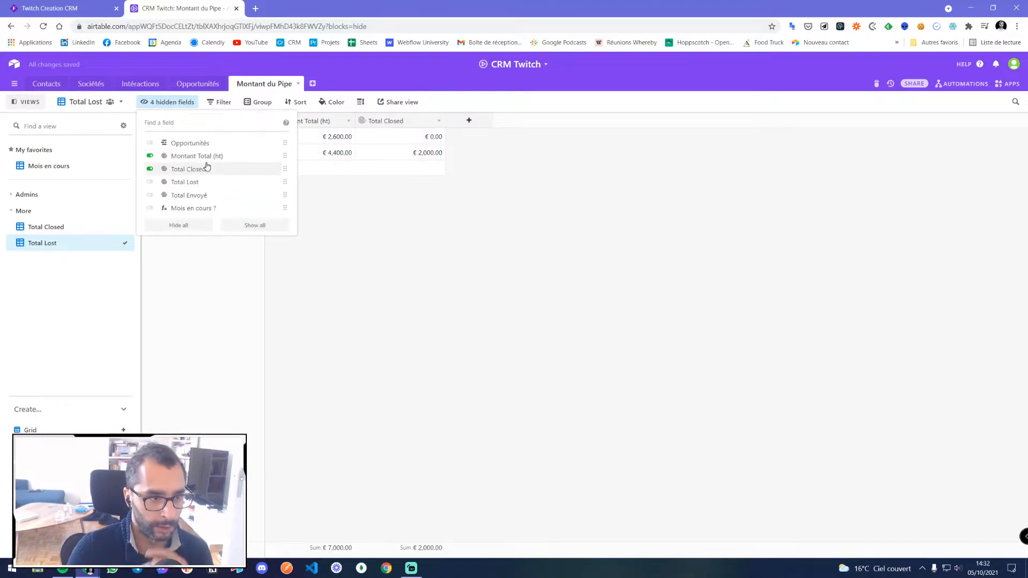
pyautogui.click(187, 182)
pyautogui.click(190, 169)
pyautogui.click(201, 156)
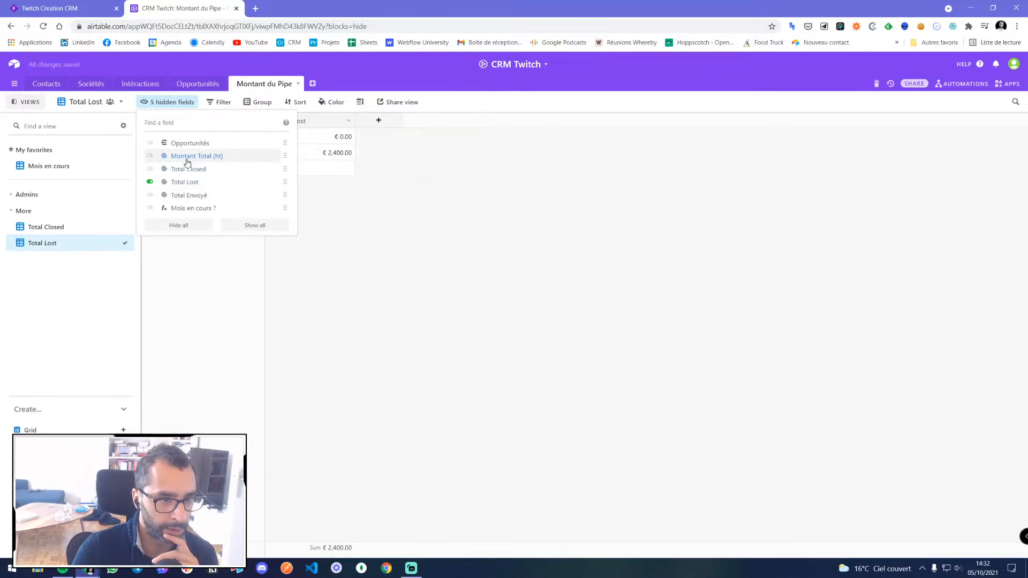
pyautogui.click(202, 155)
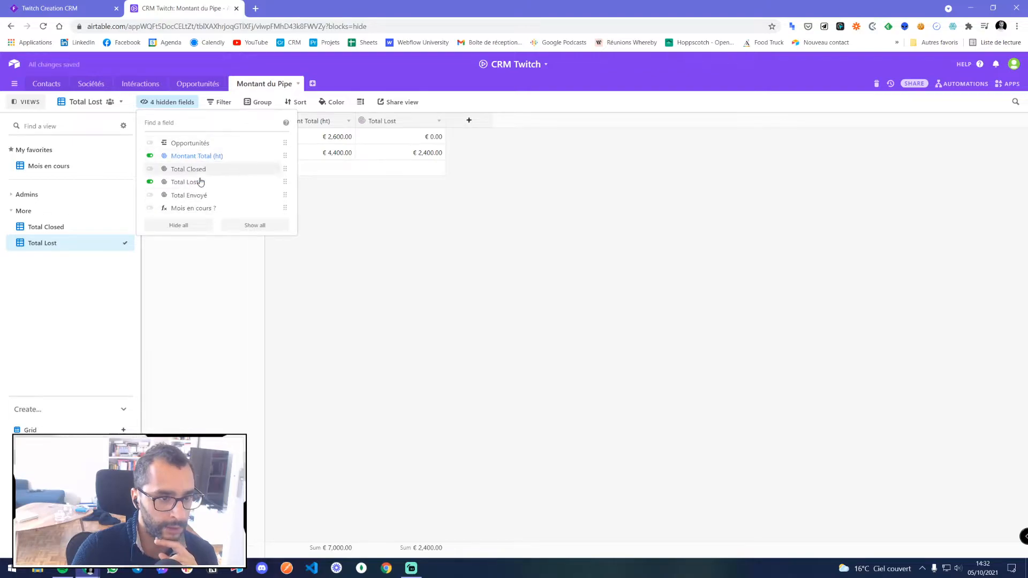
pyautogui.click(344, 155)
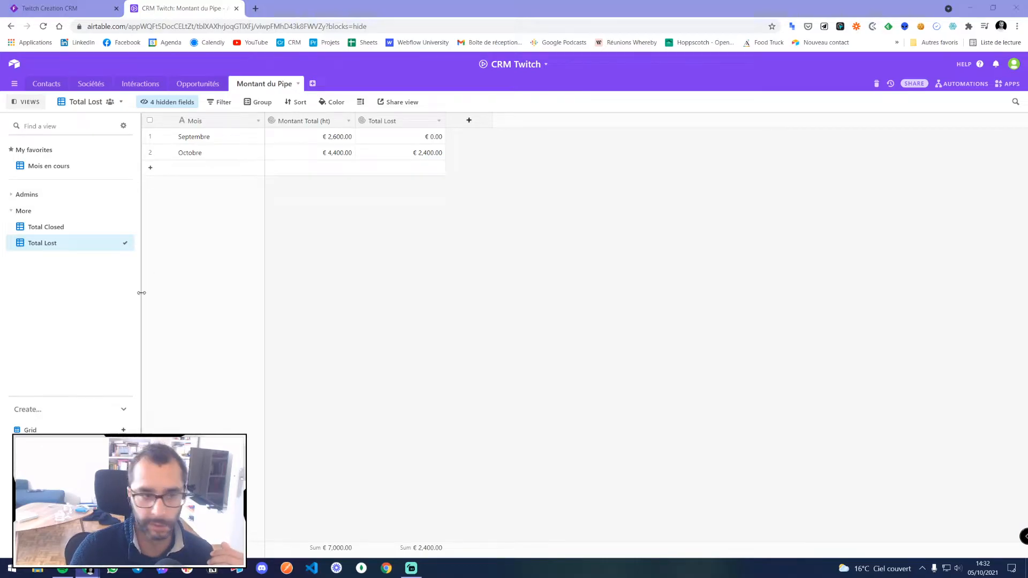
# - In the Mois en cours view, insert a Formula field named "% Closed" directly after the Total Closed field
pyautogui.click(54, 166)
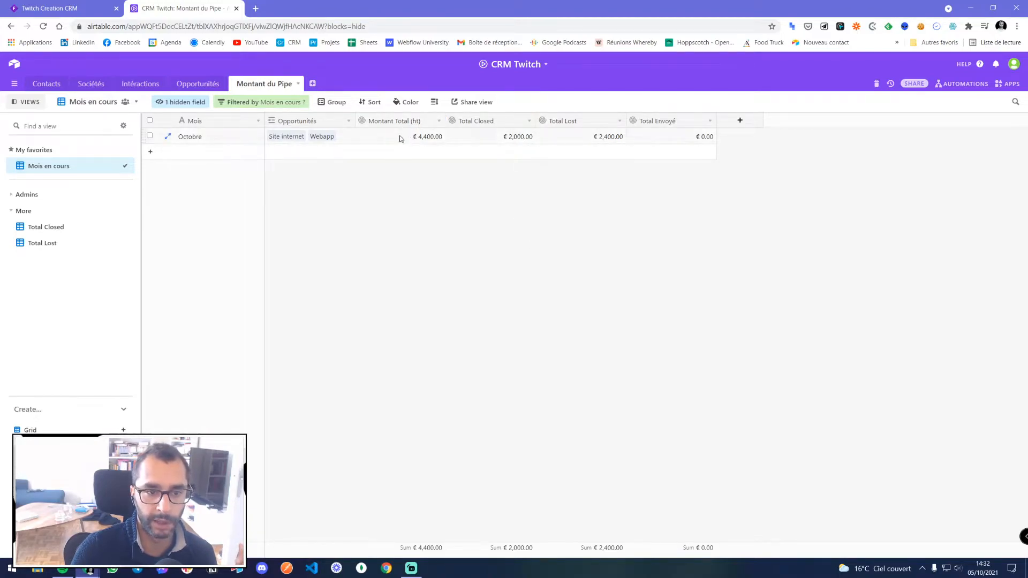
pyautogui.click(529, 121)
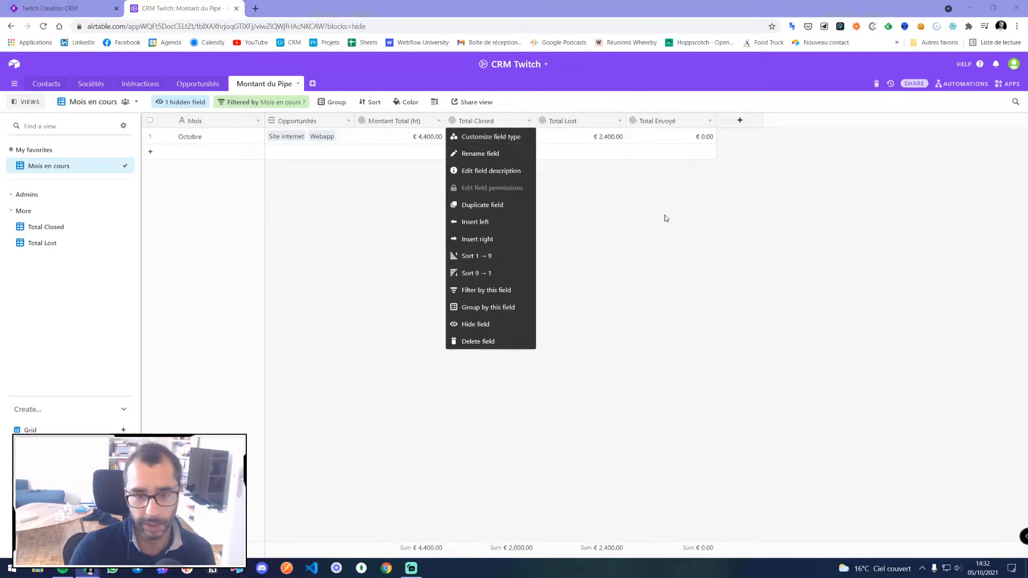
pyautogui.click(481, 122)
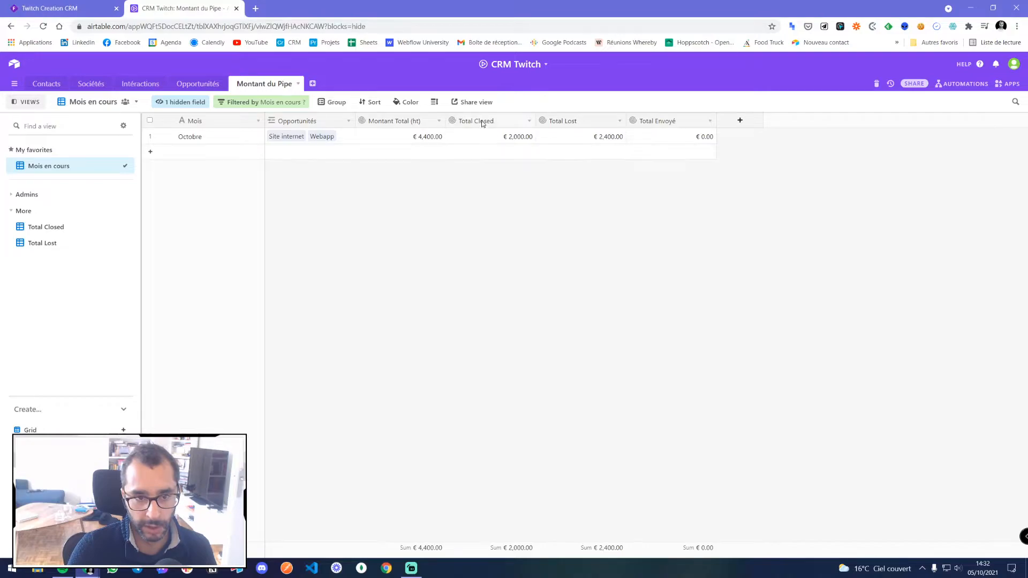
pyautogui.click(526, 125)
pyautogui.click(482, 238)
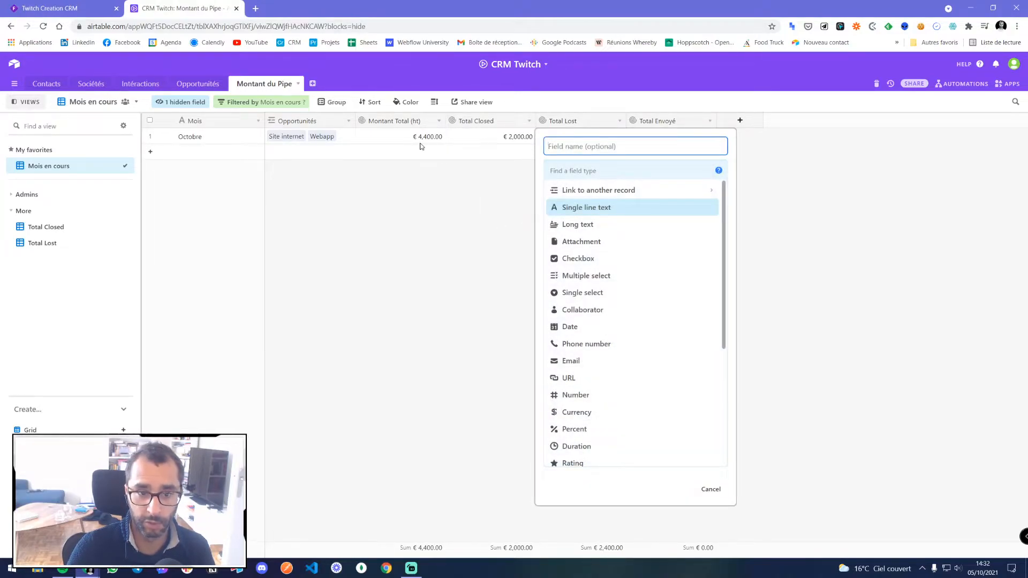
pyautogui.write('To')
pyautogui.press('BackSpace')
pyautogui.write('% Closed')
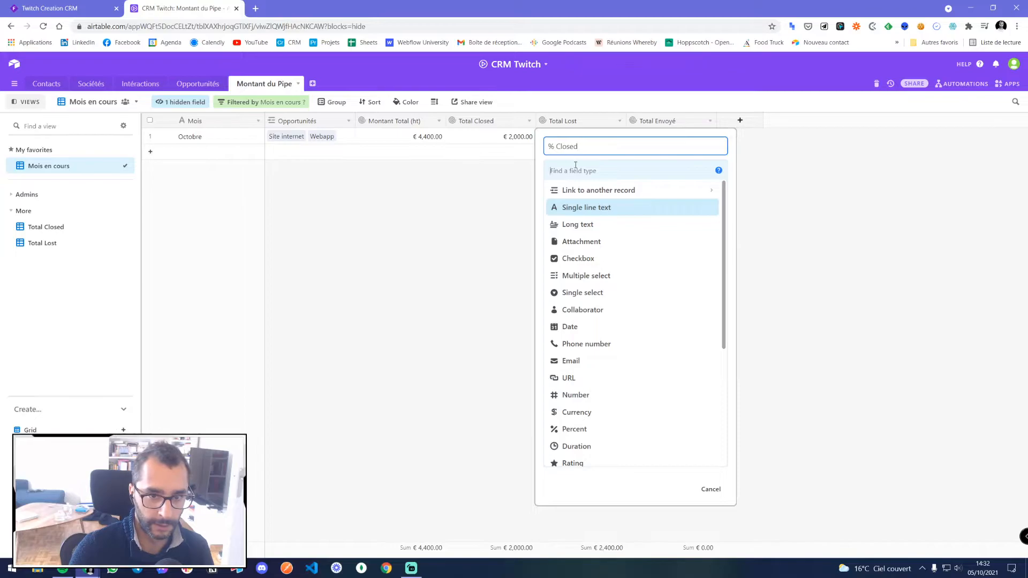
pyautogui.click(576, 165)
pyautogui.write('form')
pyautogui.click(584, 193)
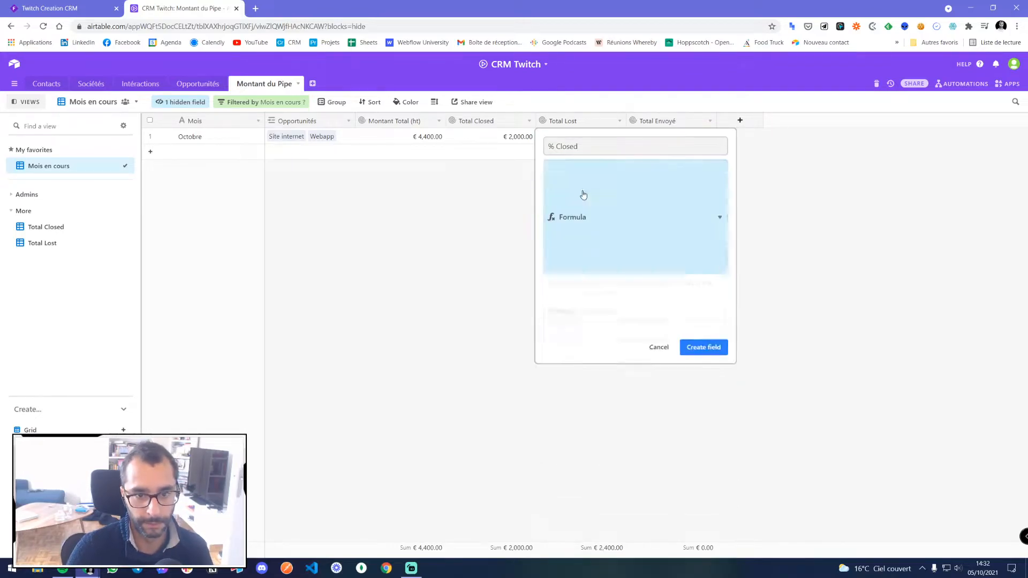
# - Enter a formula that divides the Total Closed field by the Montant Total (ht) field
pyautogui.click(577, 233)
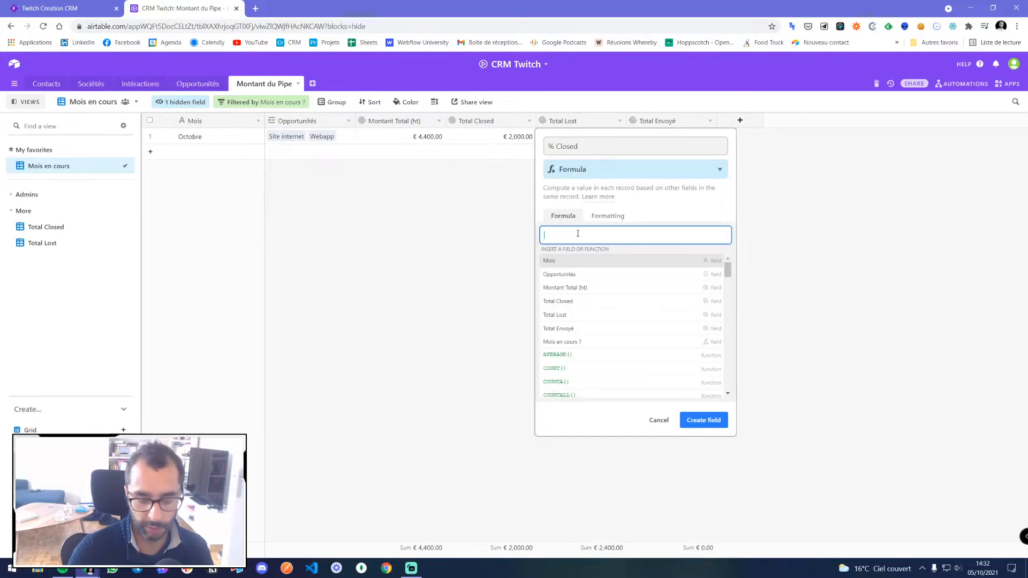
pyautogui.write('tot')
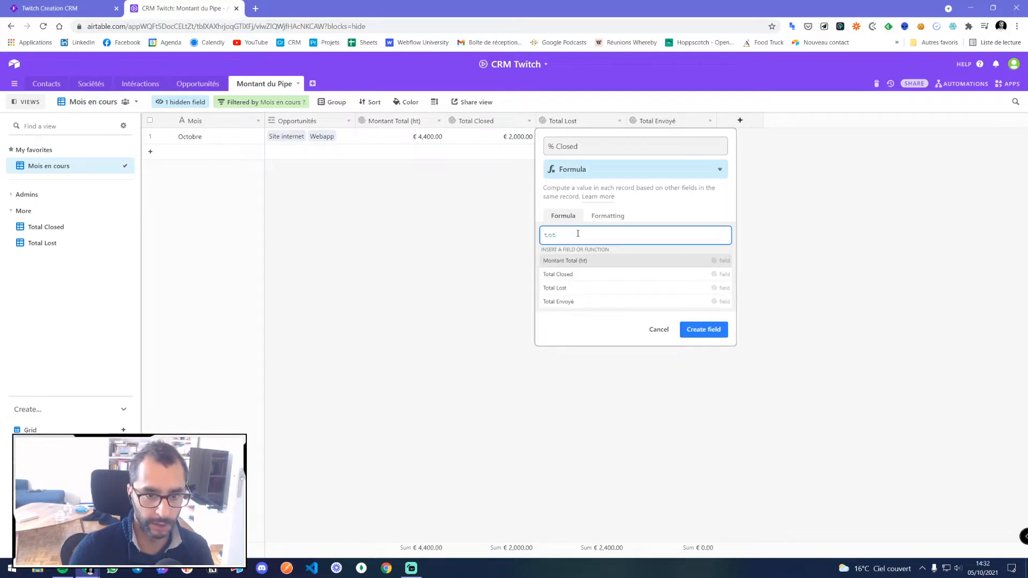
pyautogui.click(586, 277)
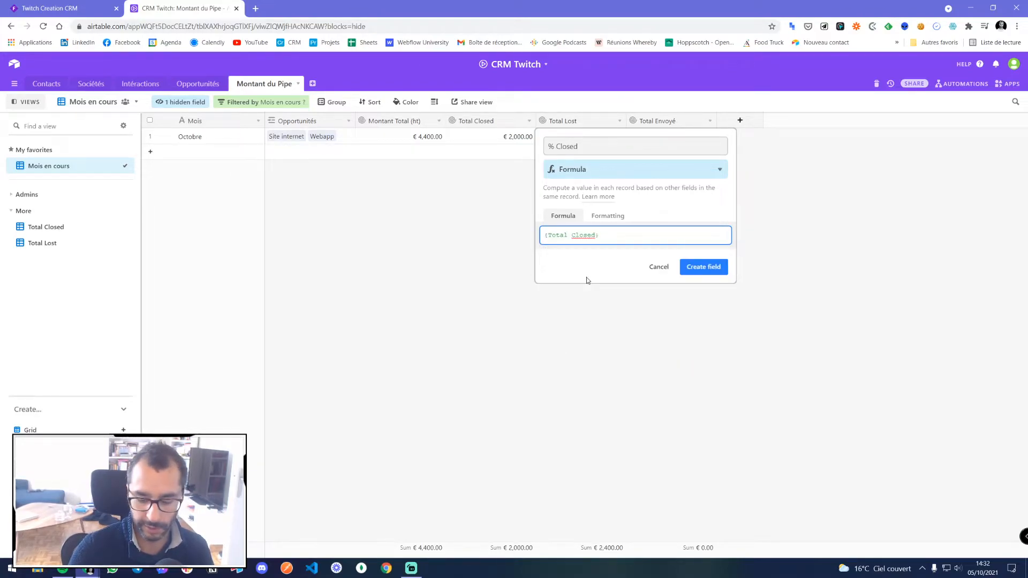
pyautogui.write('/')
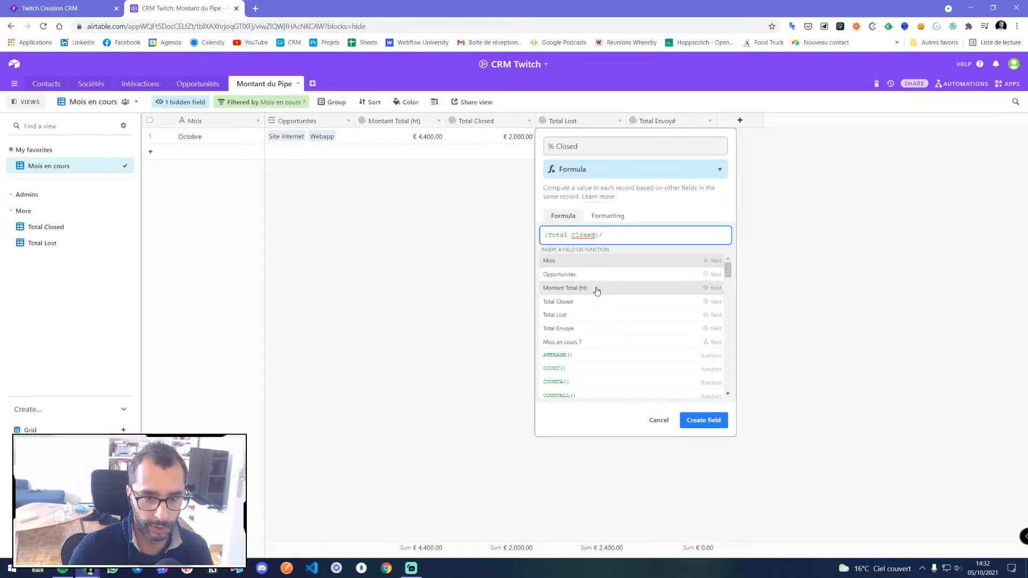
pyautogui.click(595, 289)
# - Format the % Closed formula result as a percentage with two decimals and create the field
pyautogui.click(621, 217)
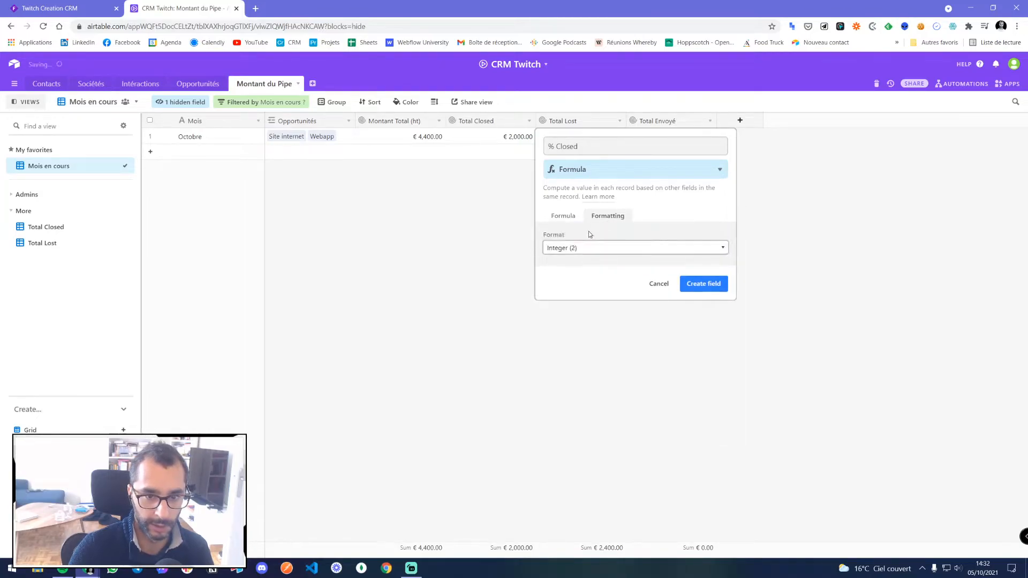
pyautogui.click(578, 247)
pyautogui.click(578, 282)
pyautogui.click(569, 274)
pyautogui.click(559, 310)
pyautogui.click(708, 315)
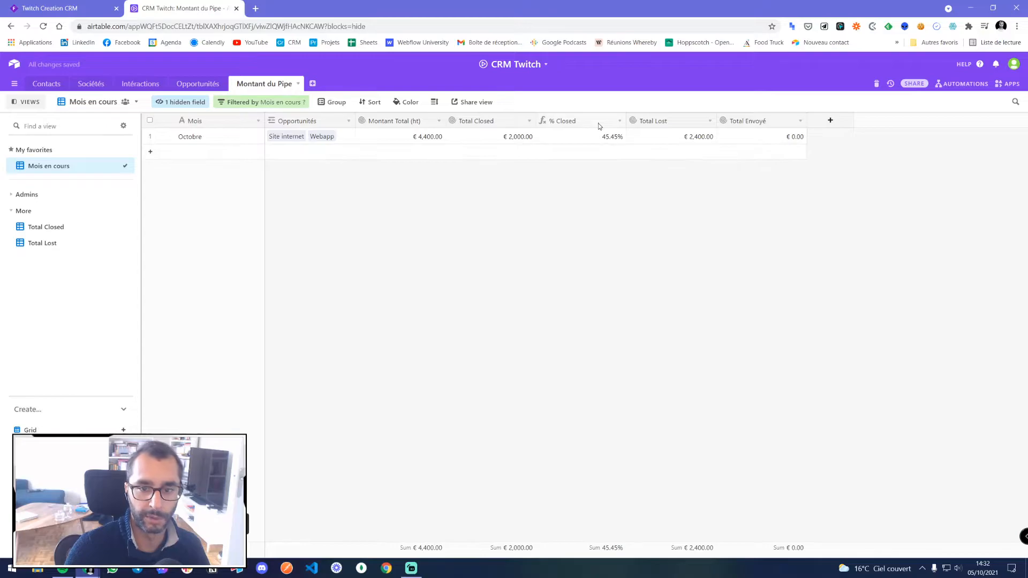
# - Set the % Closed field's percentage precision to 1.0 and save the field
pyautogui.doubleClick(599, 123)
pyautogui.click(608, 216)
pyautogui.click(572, 276)
pyautogui.click(567, 297)
pyautogui.click(705, 311)
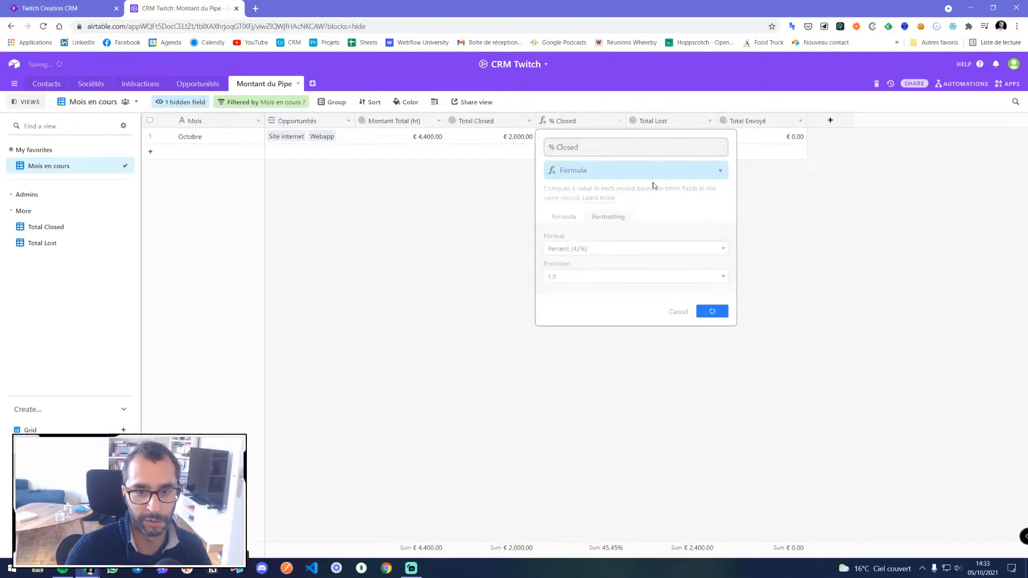
# - Set the % Closed field's percentage precision to 1, without decimals, and save the field
pyautogui.click(589, 137)
pyautogui.doubleClick(587, 121)
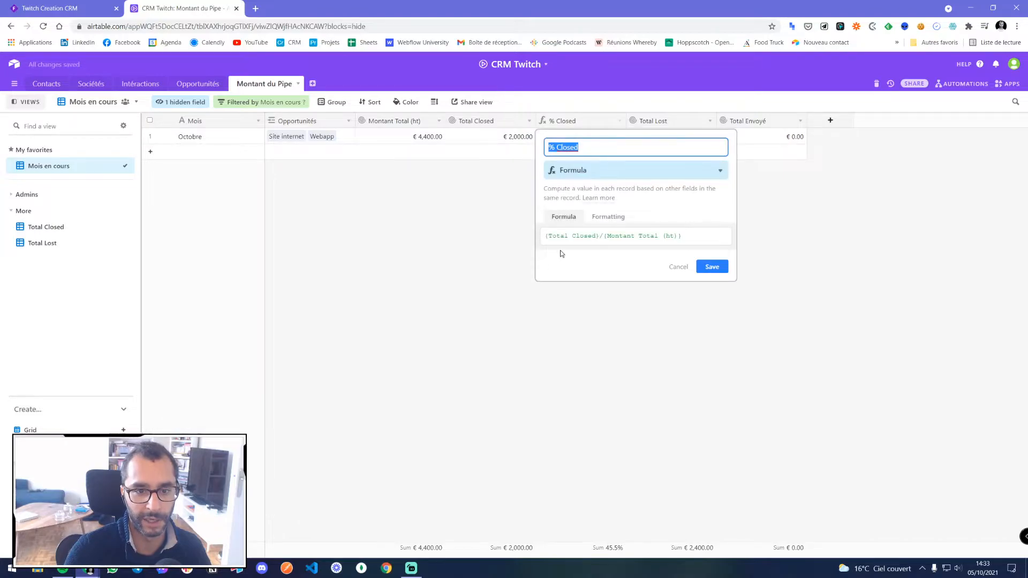
pyautogui.click(608, 216)
pyautogui.click(565, 277)
pyautogui.click(564, 294)
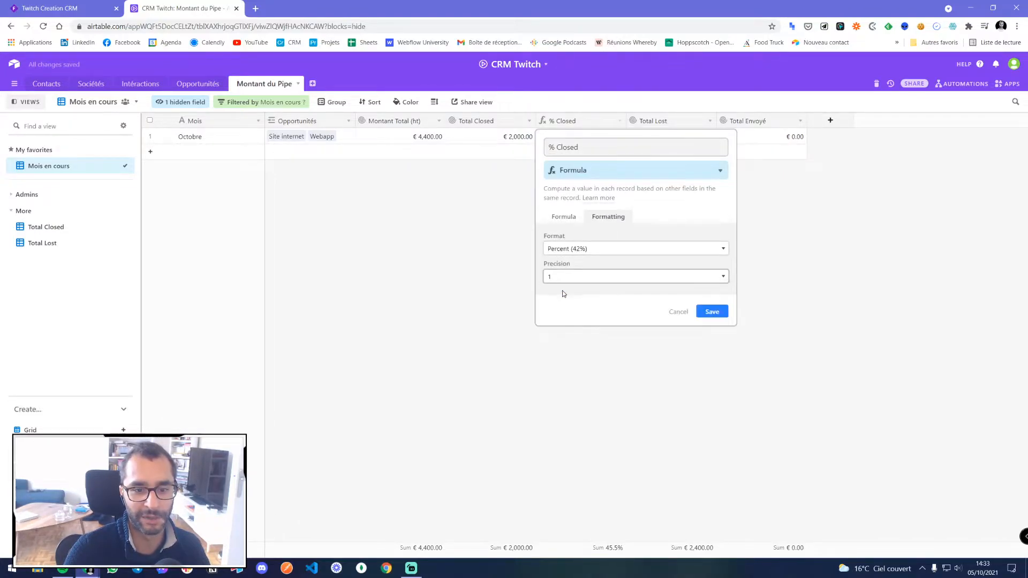
pyautogui.click(711, 311)
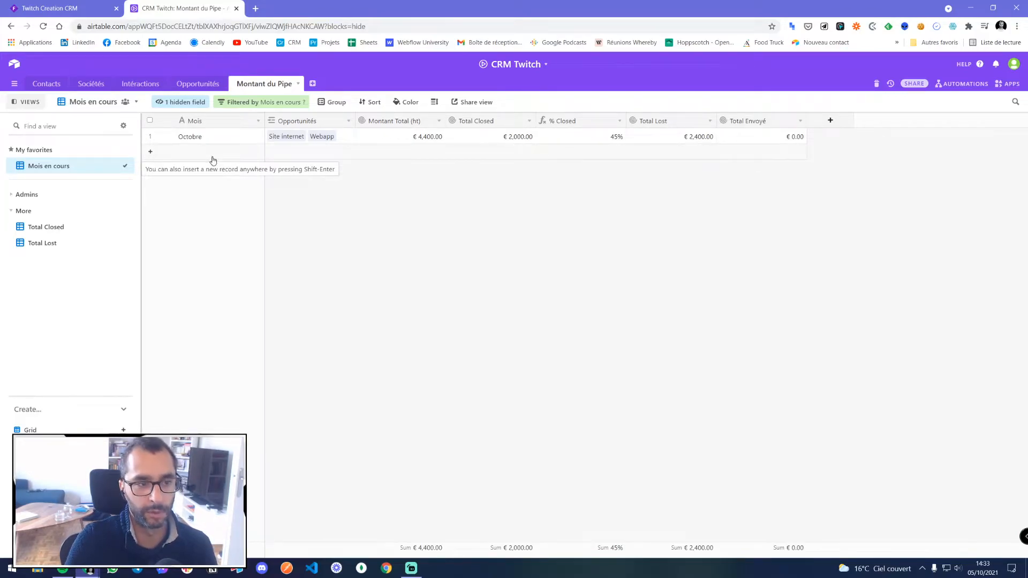
# - In the Timeline Closing view of Opportunités, extend the Site internet bar to November 2, 2021, and shorten it to end on October 16
pyautogui.click(209, 85)
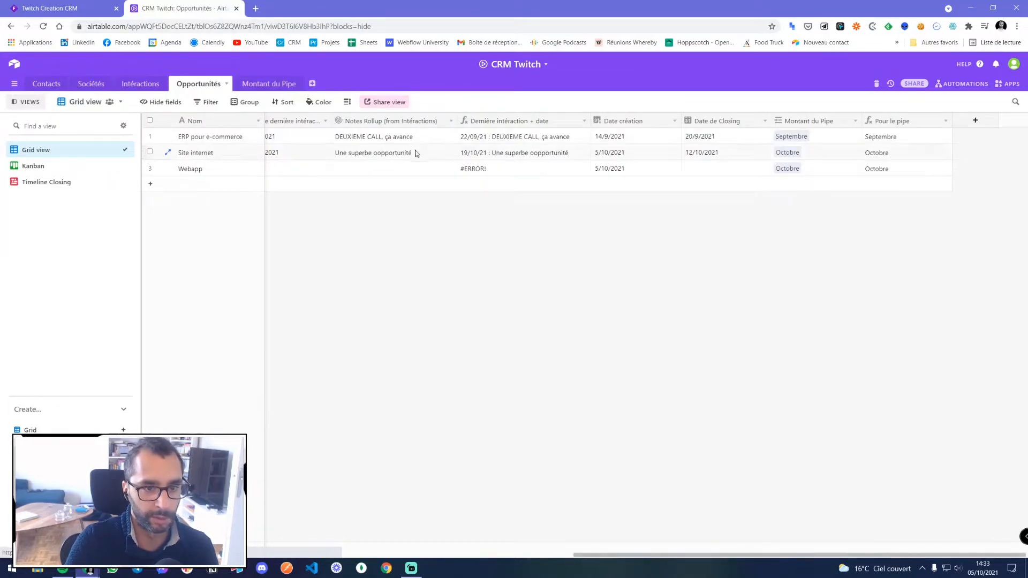
pyautogui.click(64, 182)
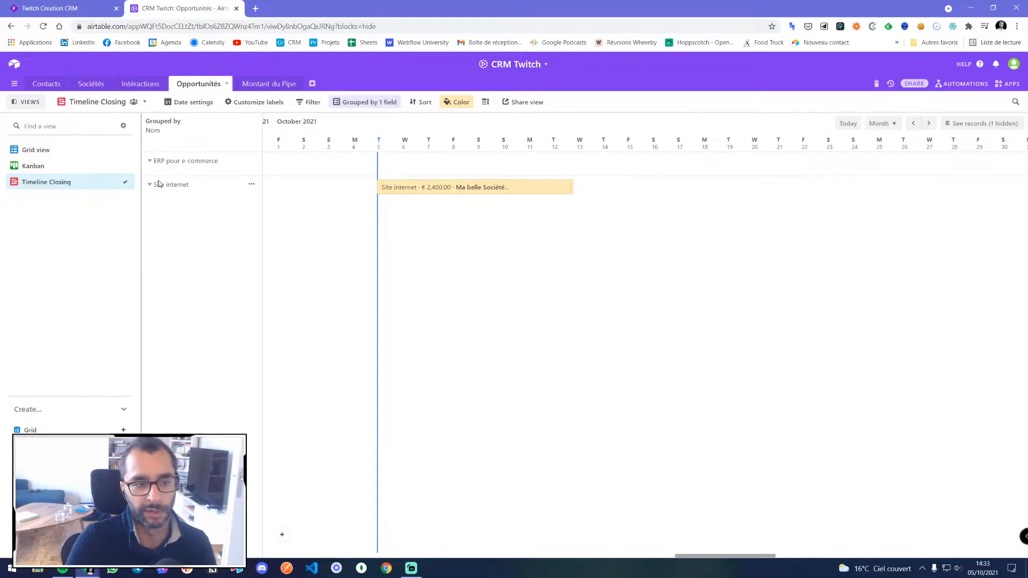
pyautogui.moveTo(570, 187); pyautogui.dragTo(969, 185)
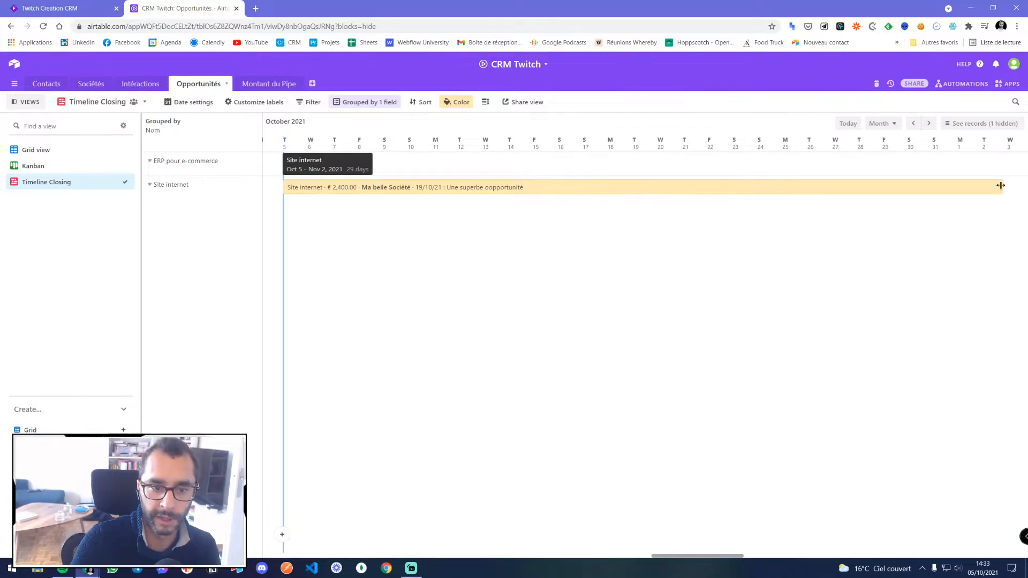
pyautogui.moveTo(1000, 186); pyautogui.dragTo(574, 185)
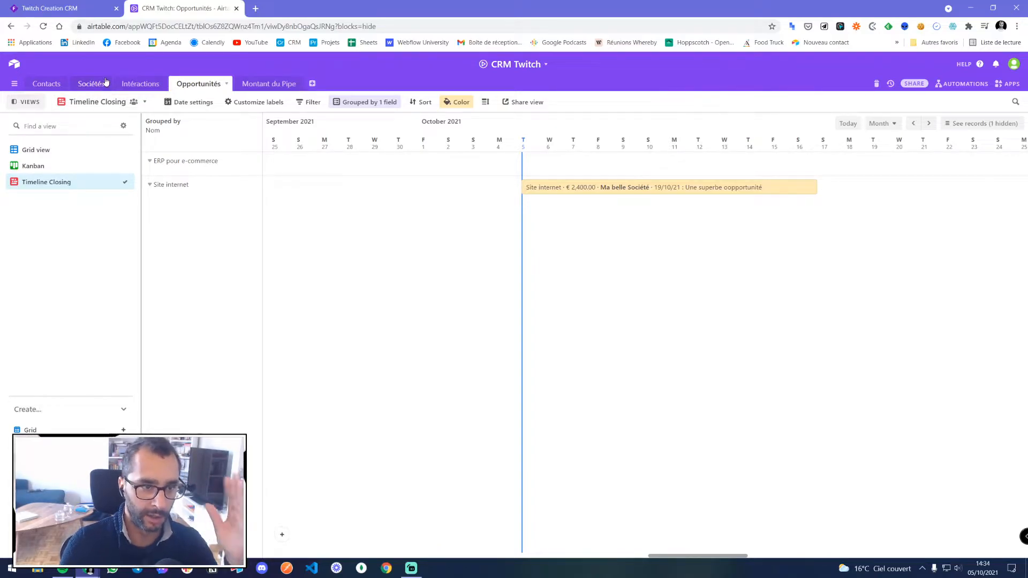
pyautogui.click(253, 87)
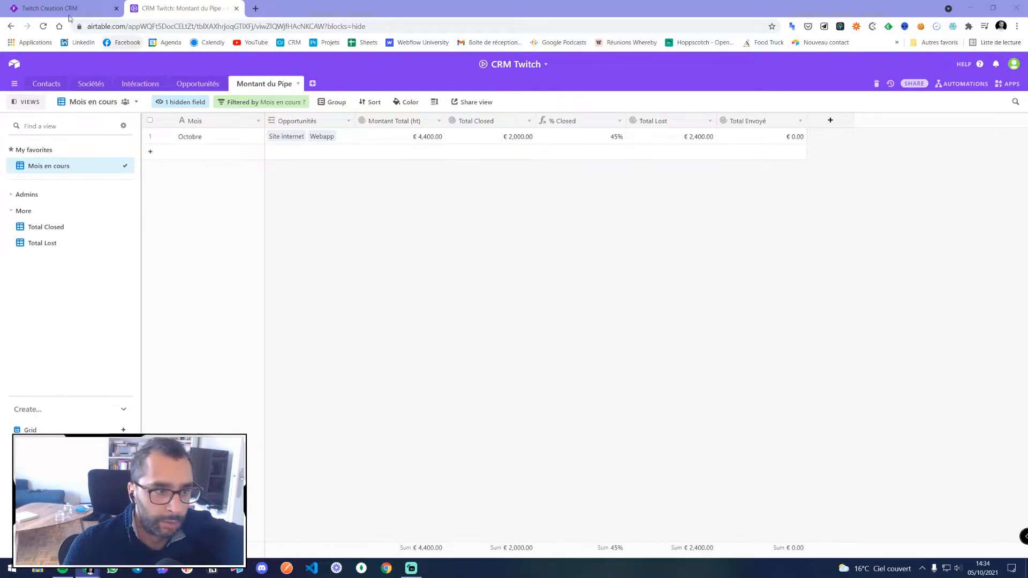
pyautogui.click(190, 84)
pyautogui.click(40, 151)
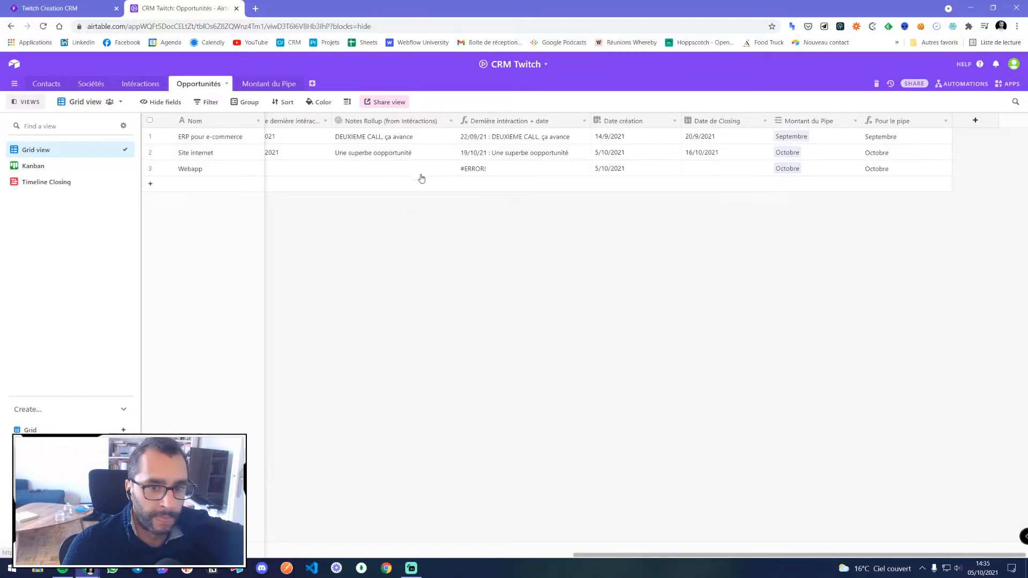
pyautogui.moveTo(740, 560); pyautogui.dragTo(328, 552)
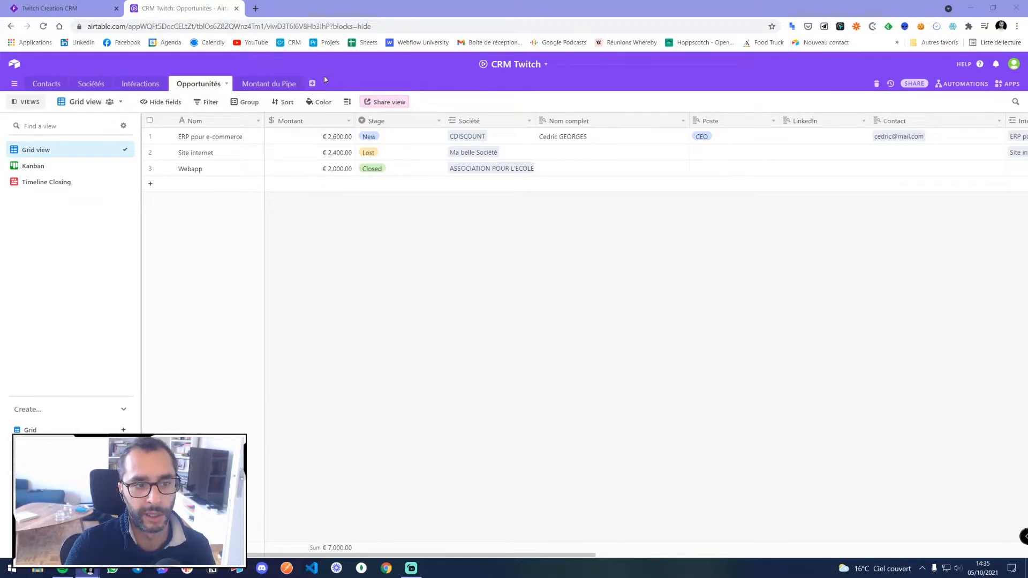
# - Add a new empty table named "Propale_items" to the CRM Twitch base
pyautogui.click(312, 84)
pyautogui.click(343, 102)
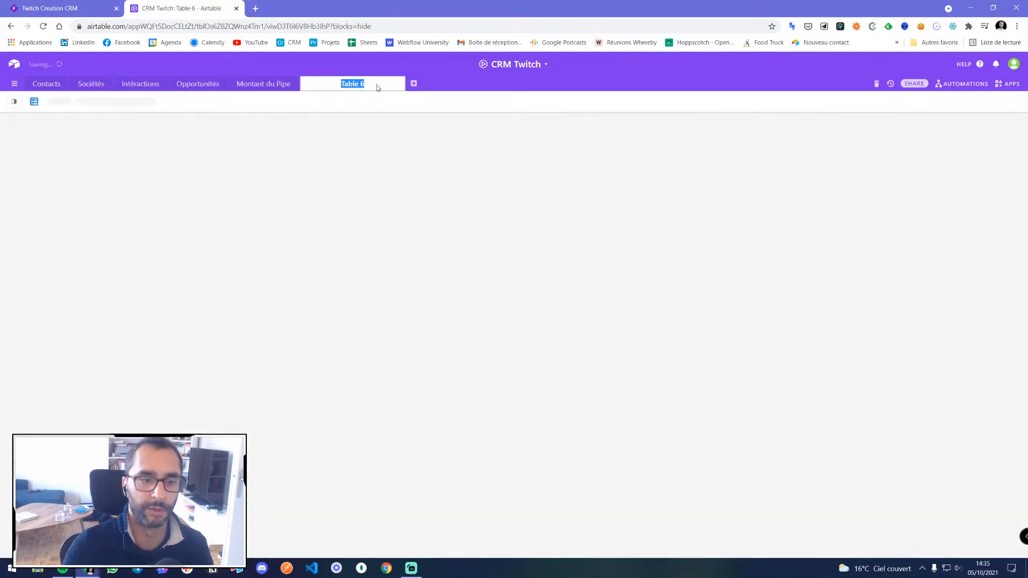
pyautogui.write('Propale')
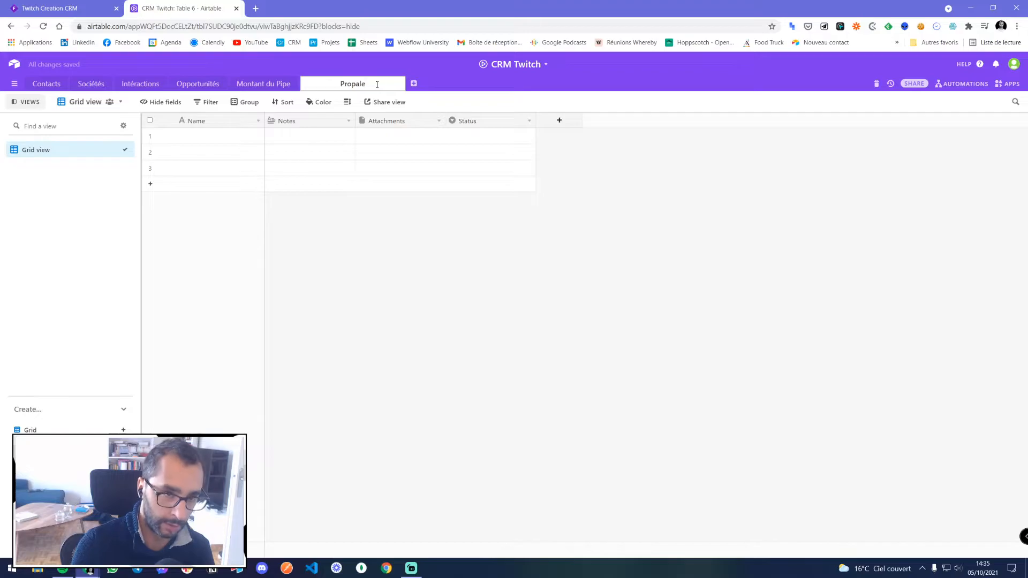
pyautogui.write('_items')
pyautogui.press('Return')
# - Switch to the Twitch Creation CRM board in Whimsical and move the whole table diagram further right, away from the Outils column
pyautogui.click(59, 11)
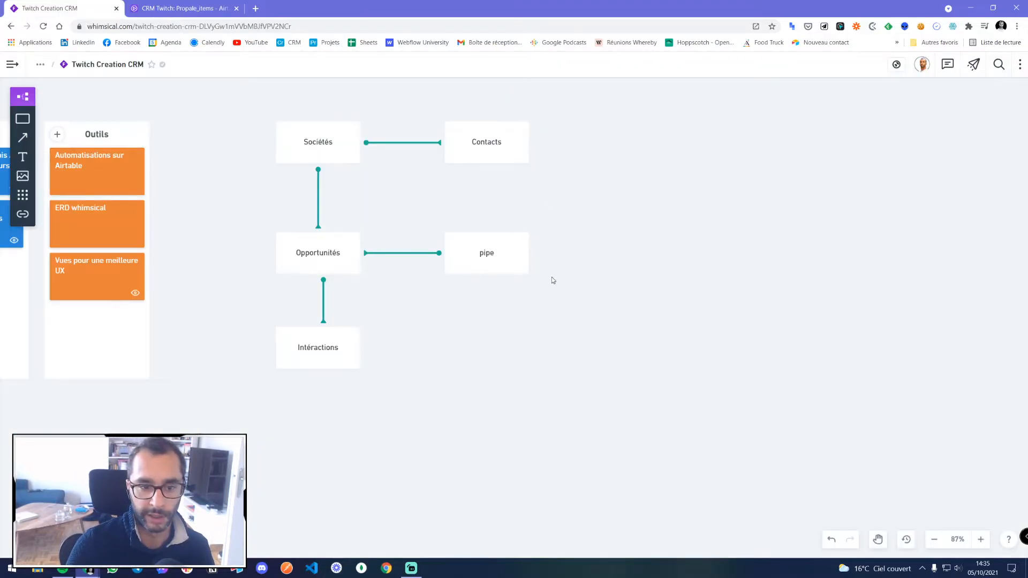
pyautogui.doubleClick(485, 261)
pyautogui.click(385, 301)
pyautogui.moveTo(433, 386); pyautogui.dragTo(420, 368)
pyautogui.moveTo(253, 162); pyautogui.dragTo(616, 377)
pyautogui.moveTo(373, 227); pyautogui.dragTo(610, 225)
pyautogui.click(498, 224)
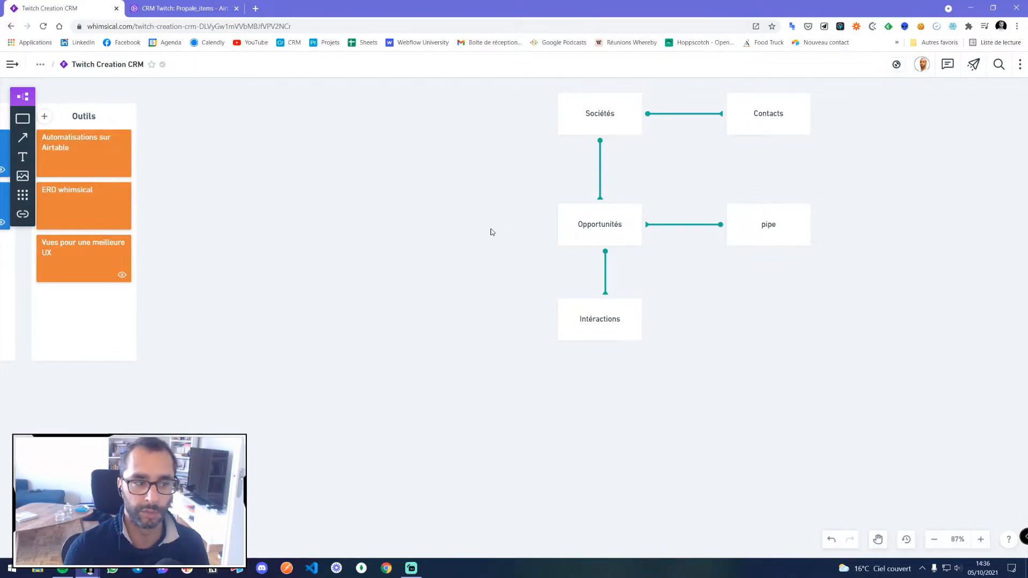
# - Add a rectangle labelled "Propale_items" to the left of the Opportunités box, level with it
pyautogui.press('r')
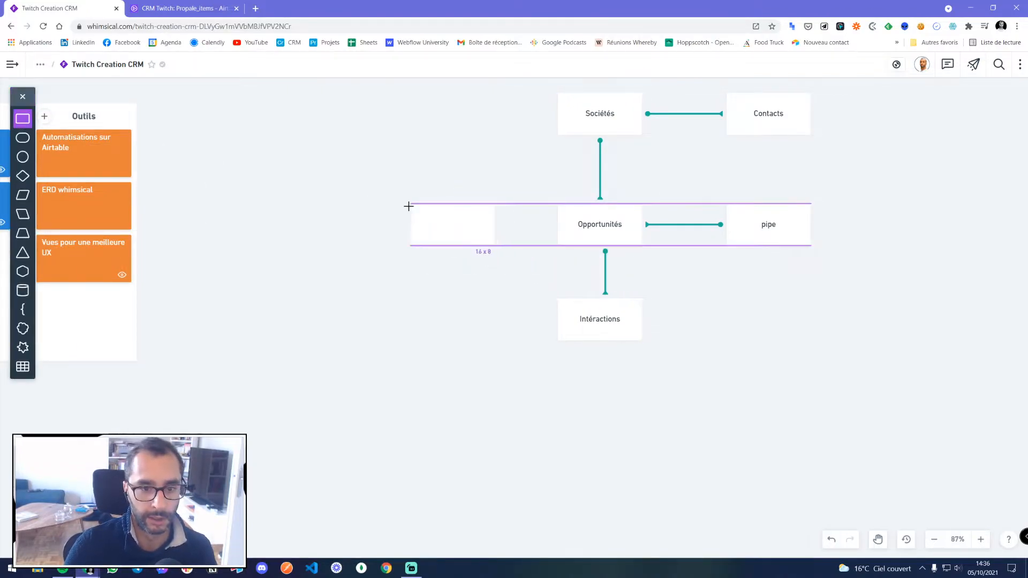
pyautogui.click(406, 204)
pyautogui.write('Pro')
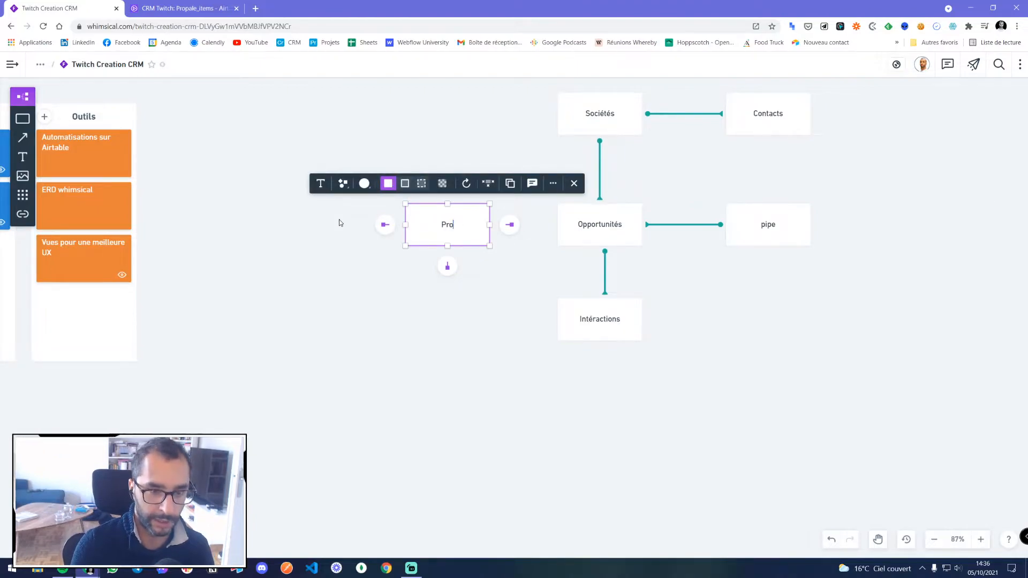
pyautogui.write('pale_items')
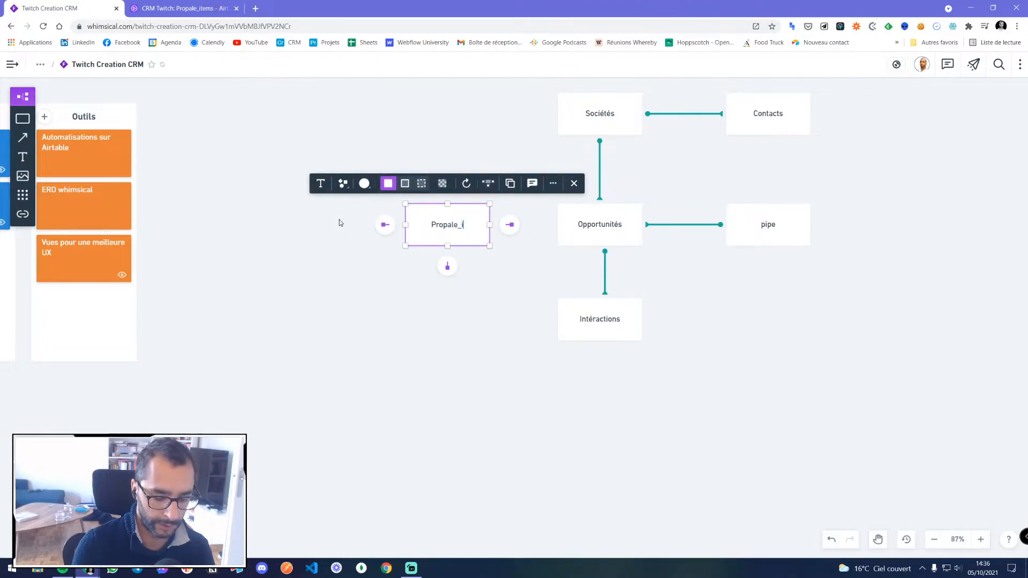
pyautogui.click(482, 331)
# - Connect Propale_items to Opportunités with a teal line that has a fork end at Propale_items and a dot end at Opportunités
pyautogui.moveTo(447, 232); pyautogui.dragTo(586, 228)
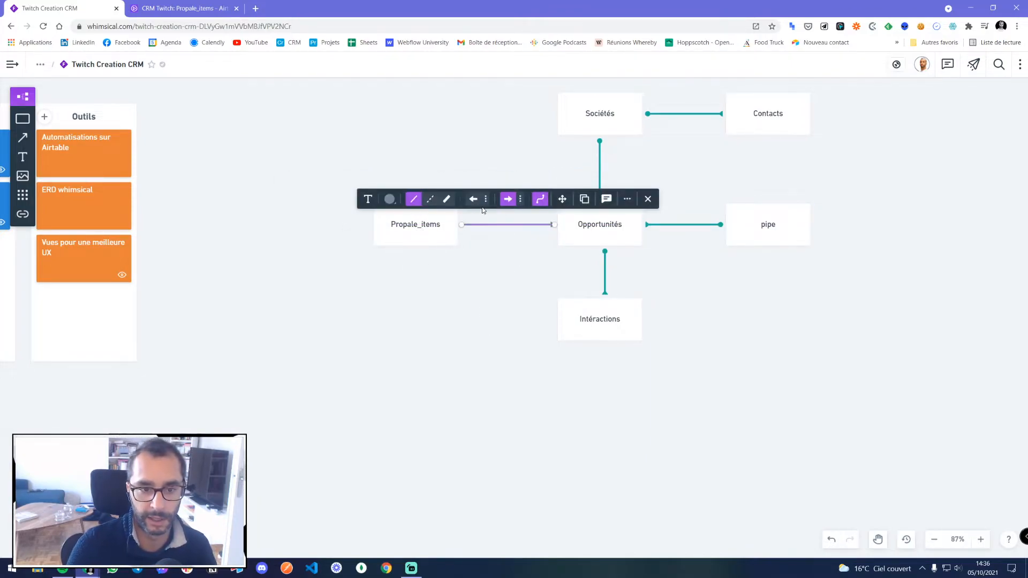
pyautogui.click(485, 198)
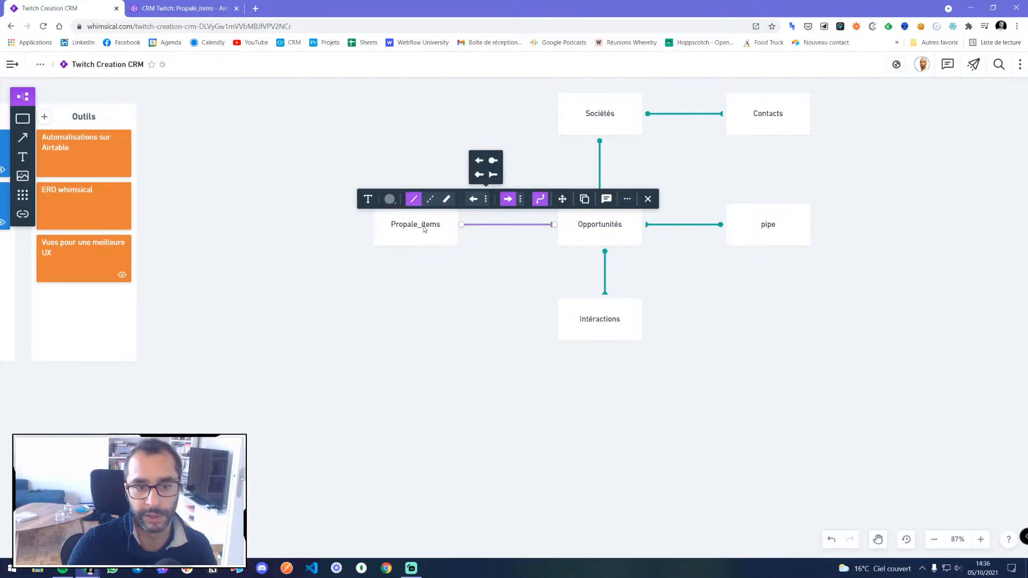
pyautogui.click(492, 174)
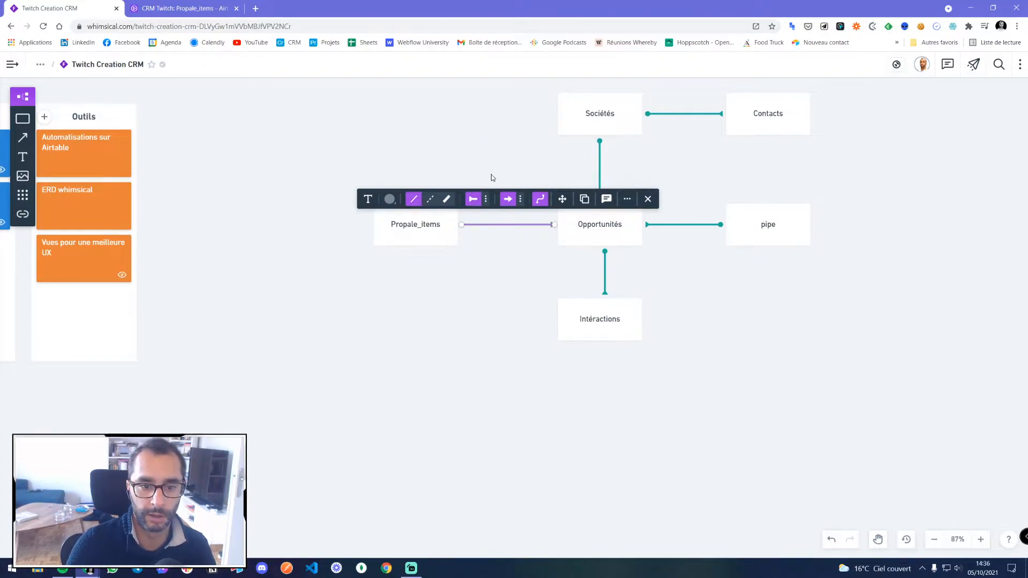
pyautogui.click(486, 265)
pyautogui.click(497, 225)
pyautogui.click(521, 199)
pyautogui.click(527, 160)
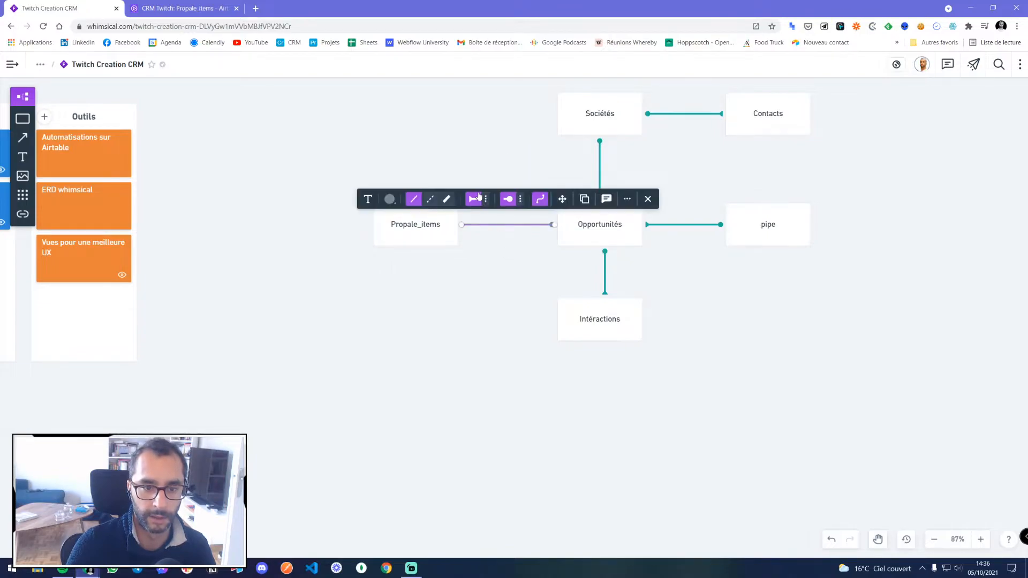
pyautogui.click(389, 199)
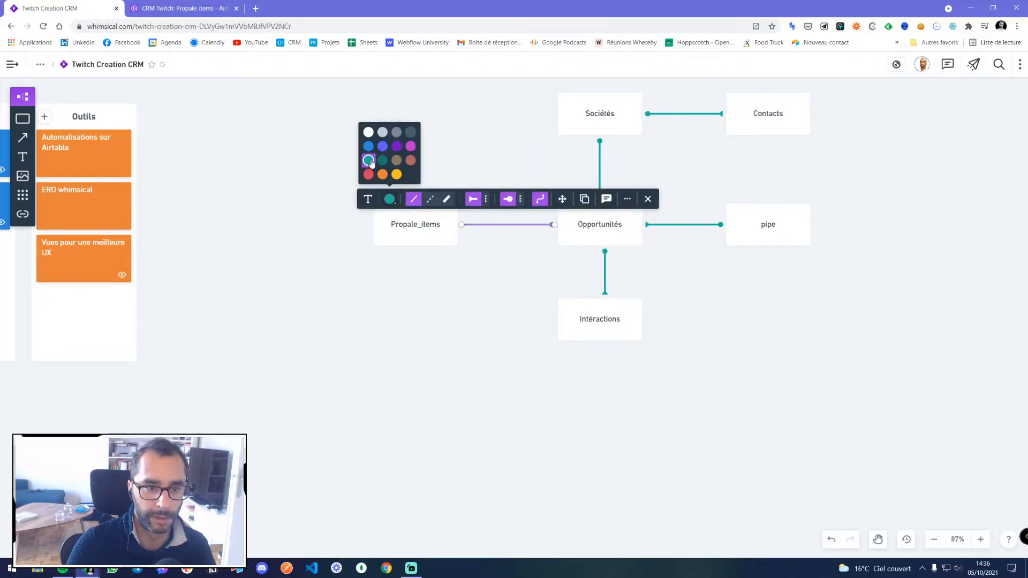
pyautogui.click(471, 144)
pyautogui.click(200, 4)
pyautogui.click(104, 12)
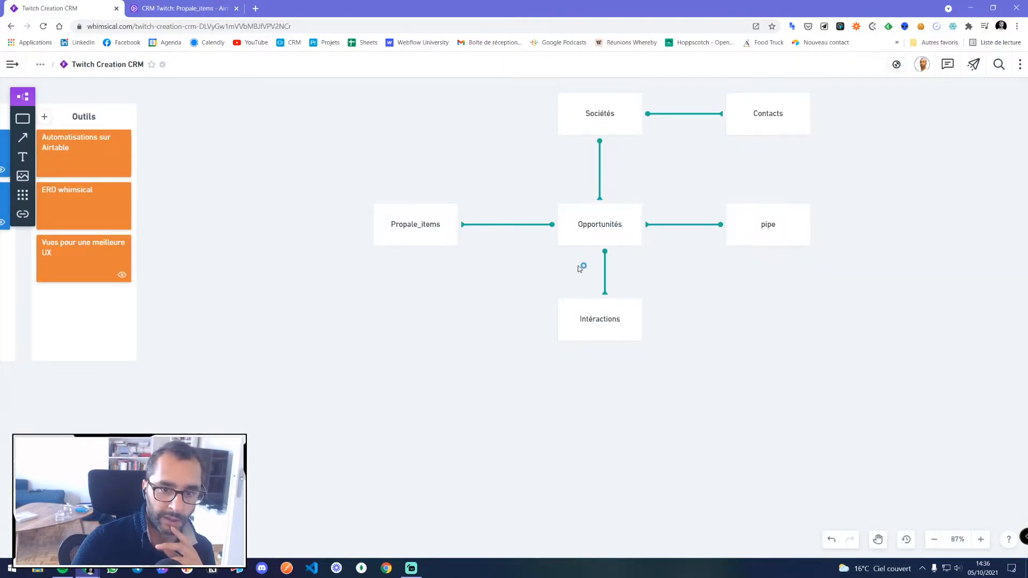
pyautogui.click(603, 224)
# - Switch to the Airtable base and delete the Notes, Attachments and Status fields from the Propale_items table
pyautogui.click(203, 11)
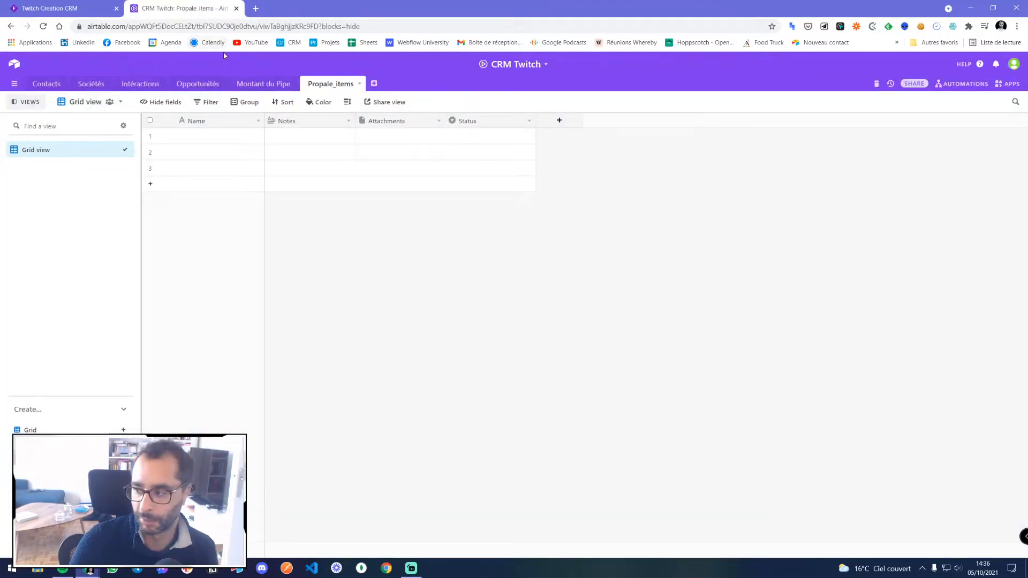
pyautogui.rightClick(328, 120)
pyautogui.click(305, 339)
pyautogui.rightClick(298, 120)
pyautogui.click(294, 340)
pyautogui.rightClick(294, 121)
pyautogui.click(294, 340)
# - Delete the three empty records from the Propale_items table
pyautogui.moveTo(216, 141); pyautogui.dragTo(217, 167)
pyautogui.rightClick(215, 141)
pyautogui.click(234, 163)
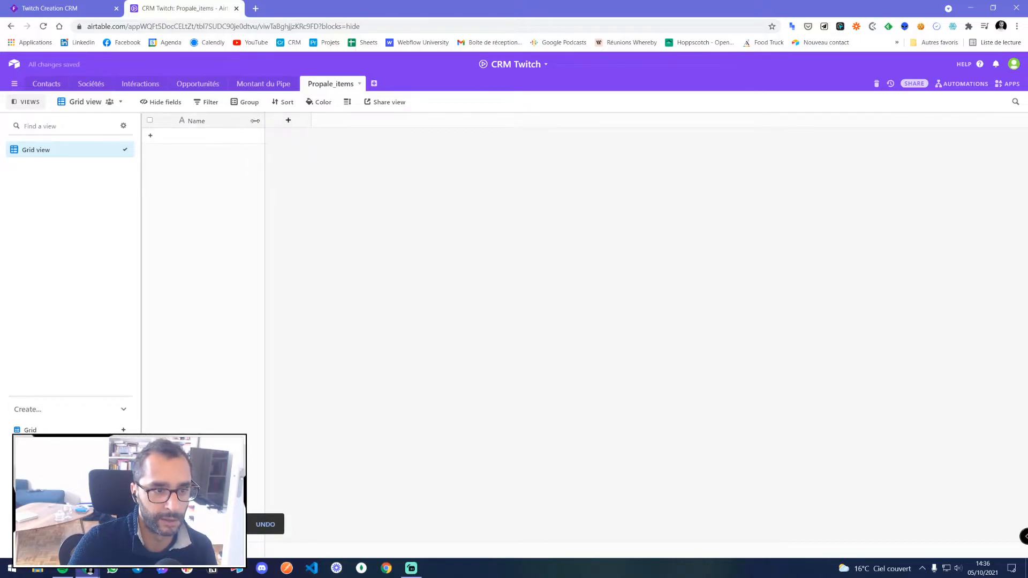
pyautogui.click(273, 86)
pyautogui.click(75, 8)
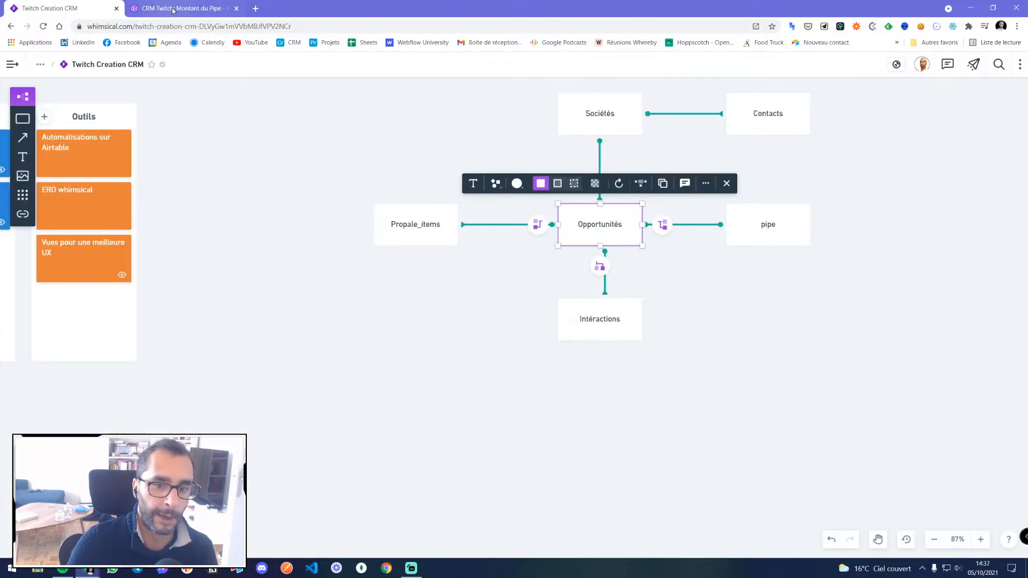
pyautogui.click(155, 9)
pyautogui.click(331, 84)
pyautogui.click(97, 8)
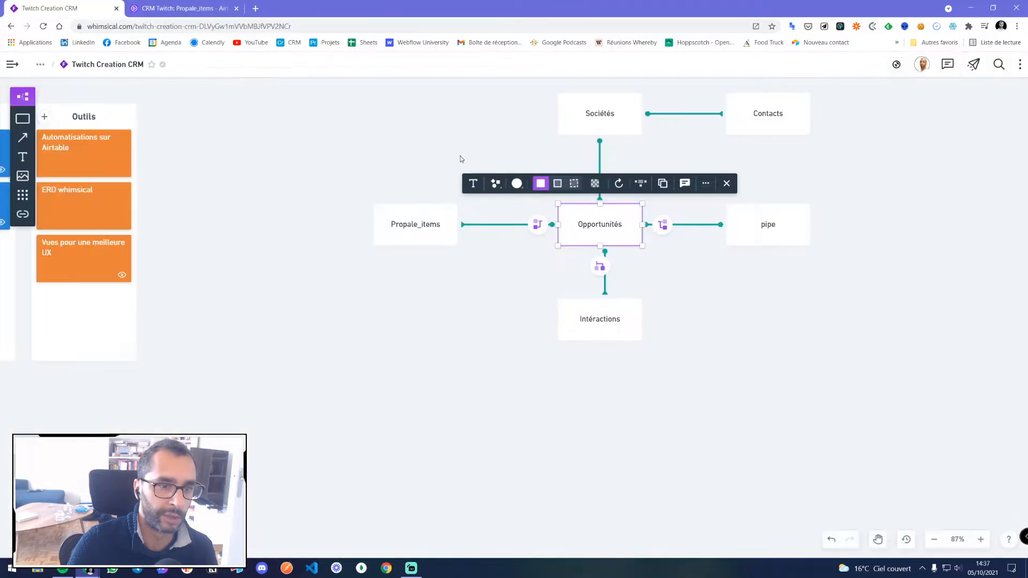
pyautogui.click(534, 269)
# - In the Airtable Propale_items table, create an unnamed link field to Propale_items that allows multiple records, without adding any lookup fields
pyautogui.click(217, 8)
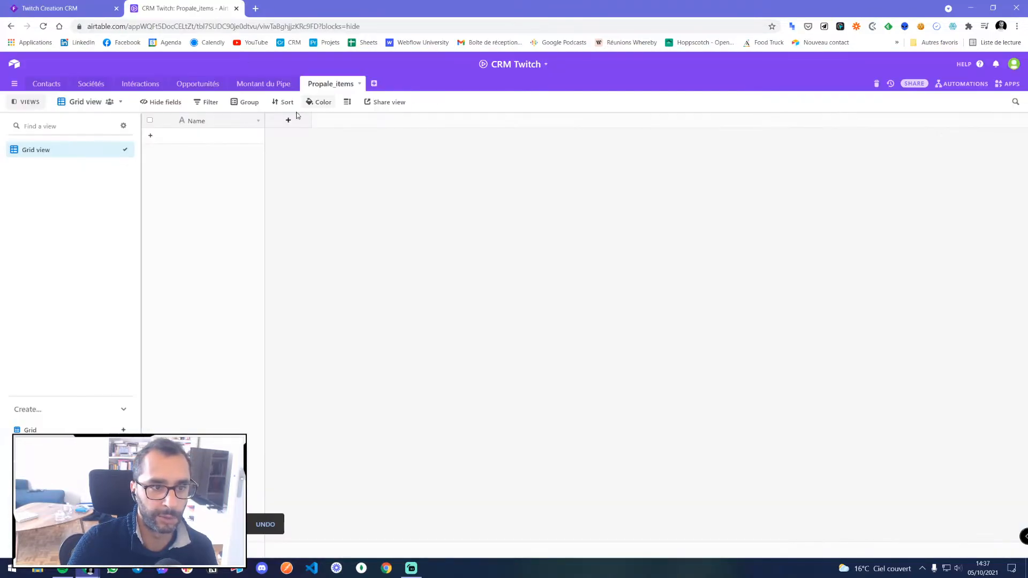
pyautogui.click(282, 125)
pyautogui.click(332, 189)
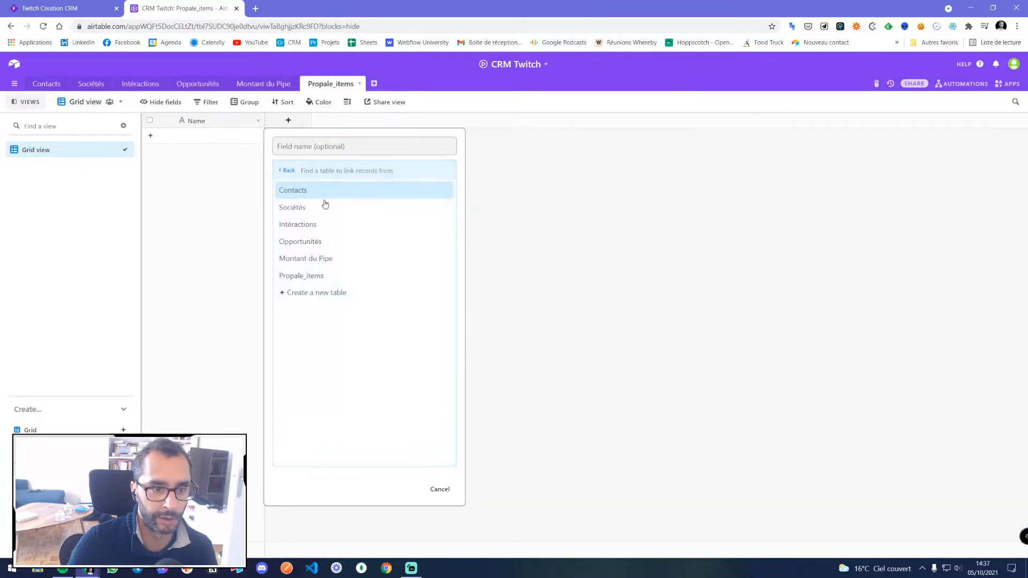
pyautogui.click(307, 276)
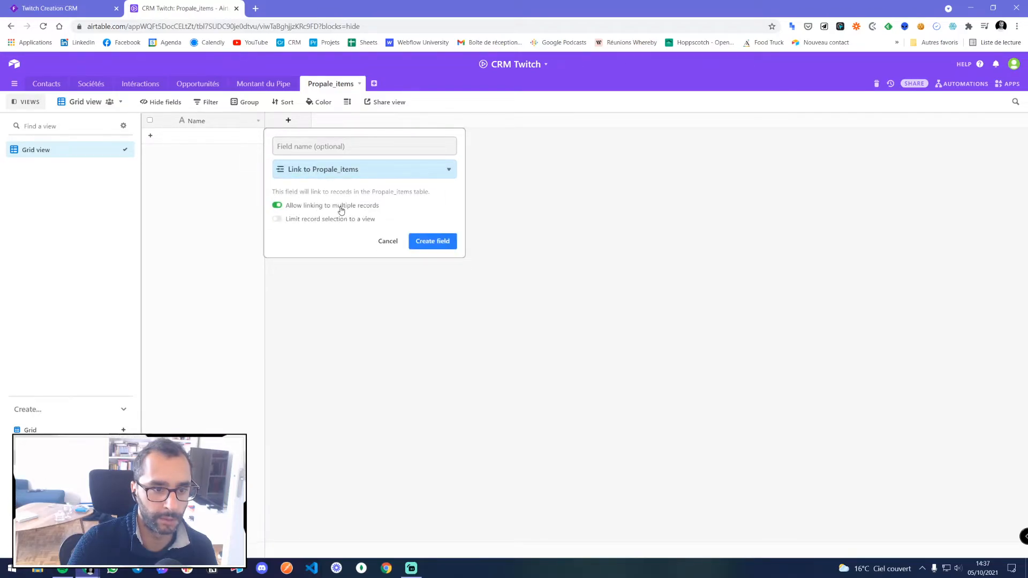
pyautogui.click(417, 240)
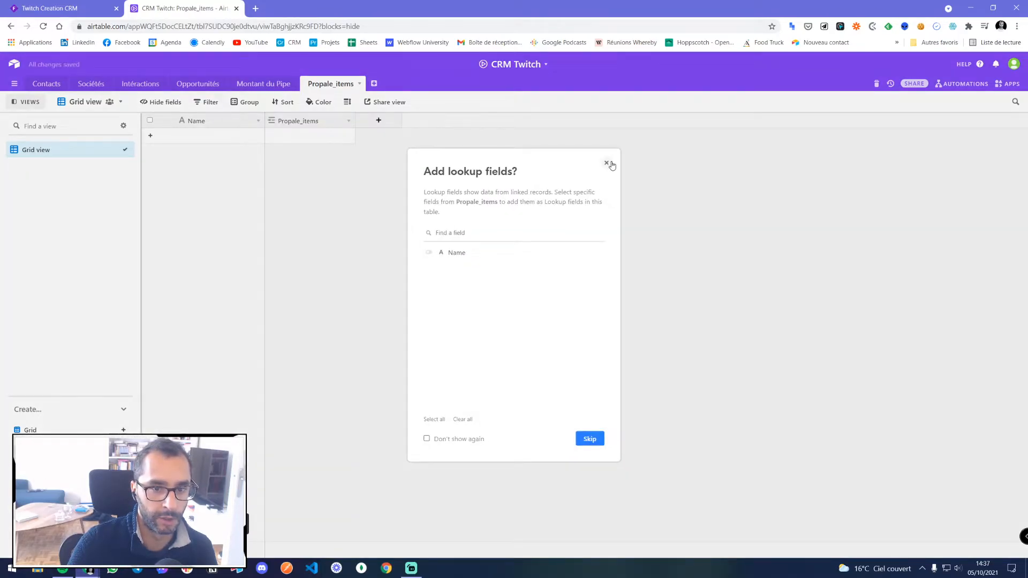
pyautogui.click(608, 164)
# - Look through the columns of the Opportunités grid view for a link field to Propale_items
pyautogui.click(209, 85)
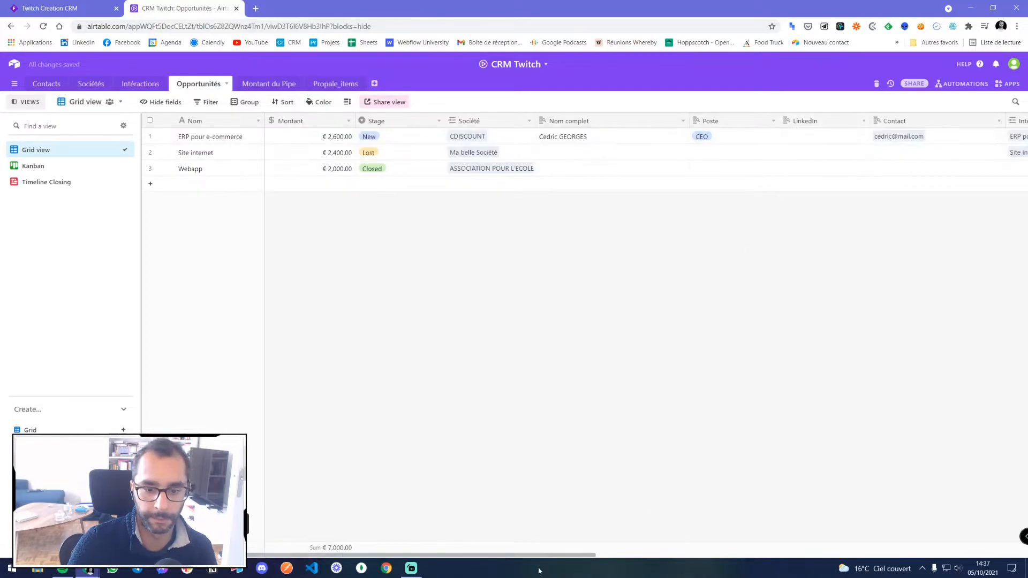
pyautogui.moveTo(539, 557); pyautogui.dragTo(867, 556)
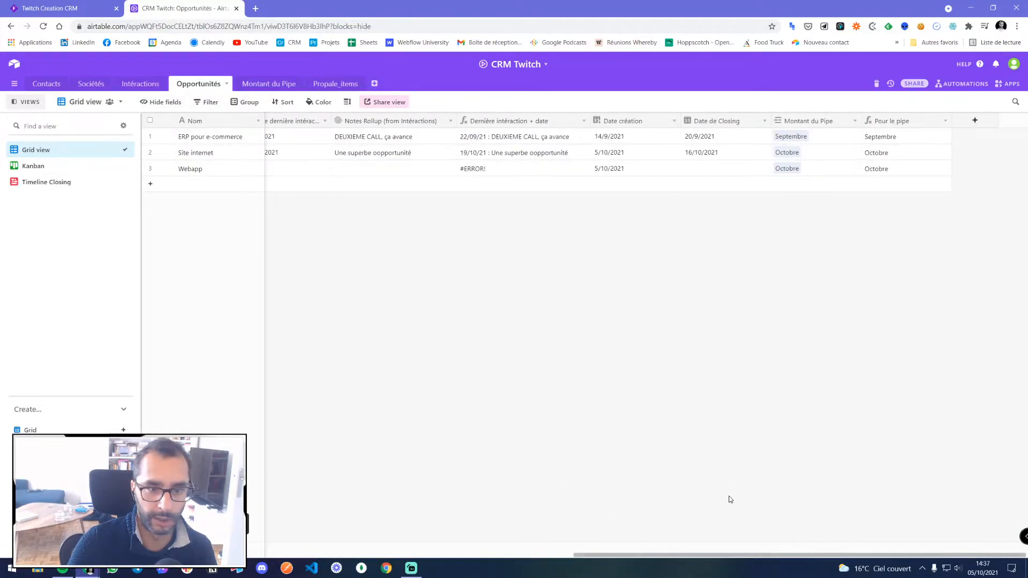
pyautogui.moveTo(723, 554); pyautogui.dragTo(457, 531)
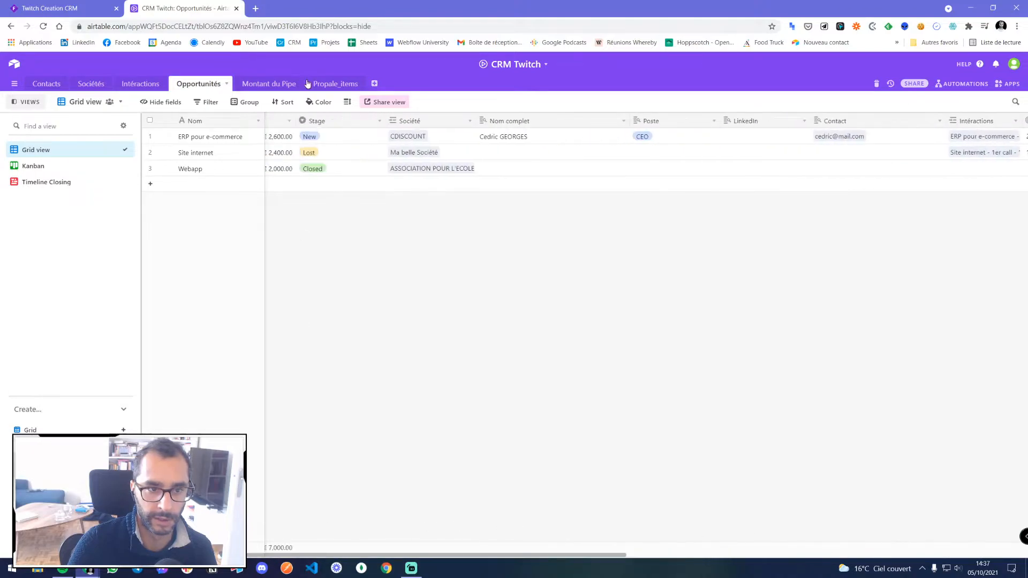
# - In the Propale_items table, change the Propale_items link field to link to Opportunités, with linking to multiple records disallowed
pyautogui.click(328, 82)
pyautogui.doubleClick(279, 121)
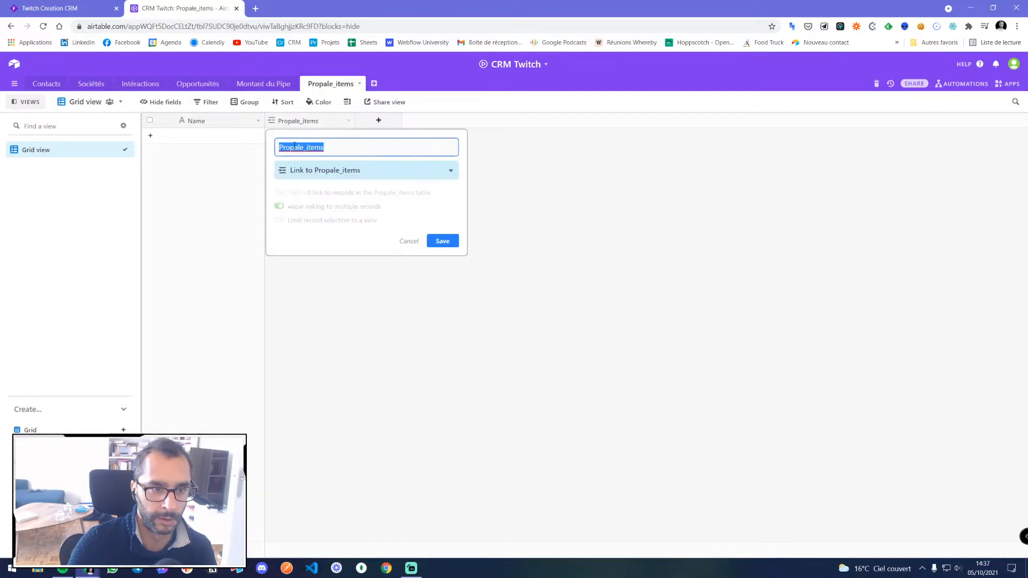
pyautogui.click(369, 180)
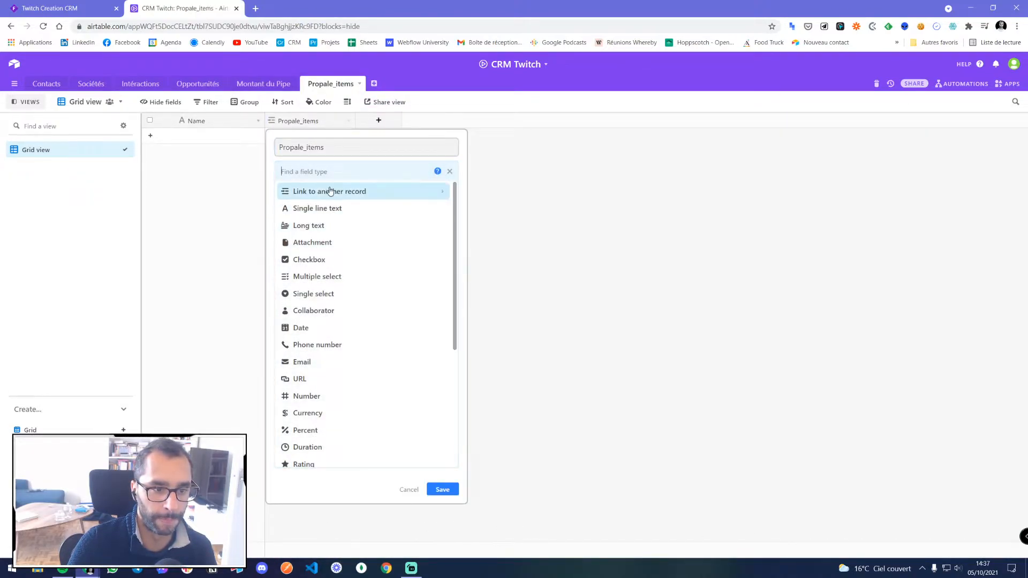
pyautogui.scroll(-2, 337, 276)
pyautogui.scroll(-2, 337, 275)
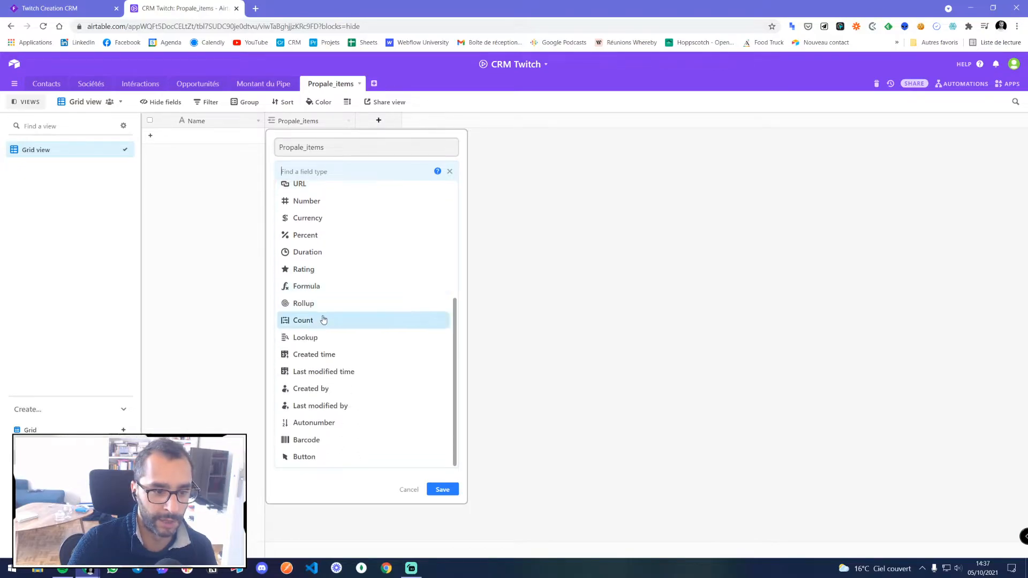
pyautogui.scroll(4, 324, 322)
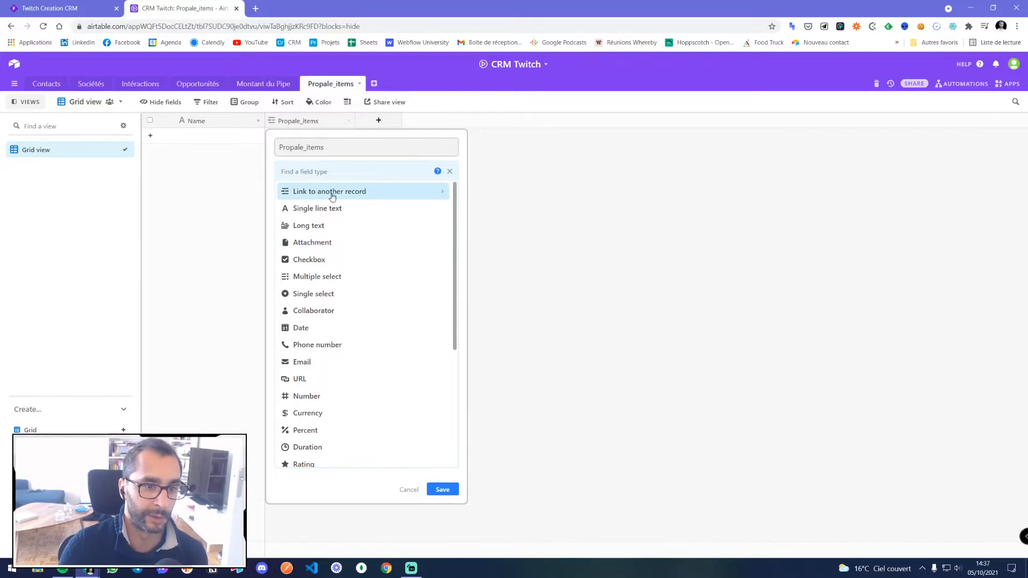
pyautogui.click(323, 153)
pyautogui.click(331, 175)
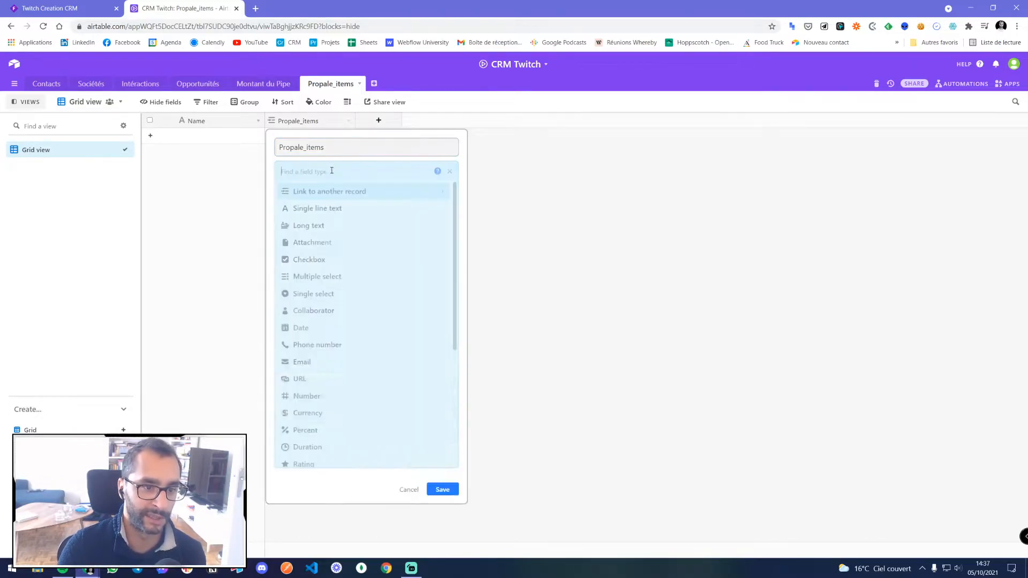
pyautogui.click(340, 196)
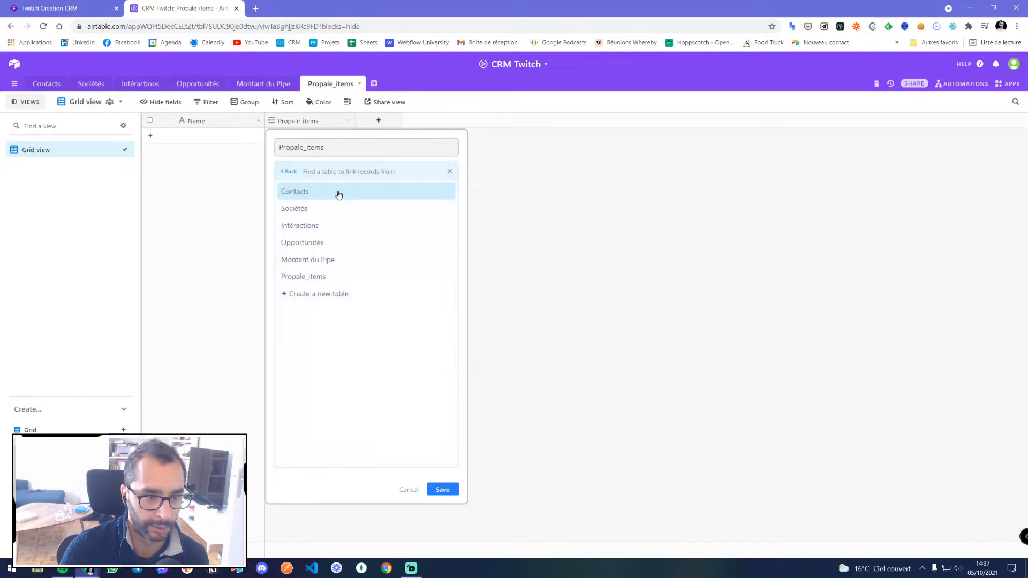
pyautogui.click(314, 259)
pyautogui.click(312, 170)
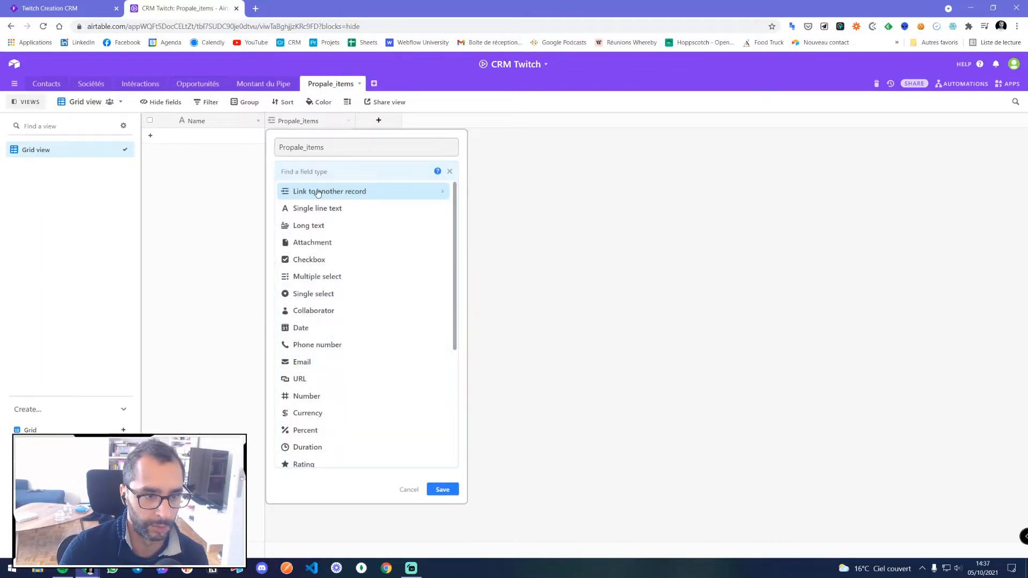
pyautogui.click(316, 196)
pyautogui.click(306, 241)
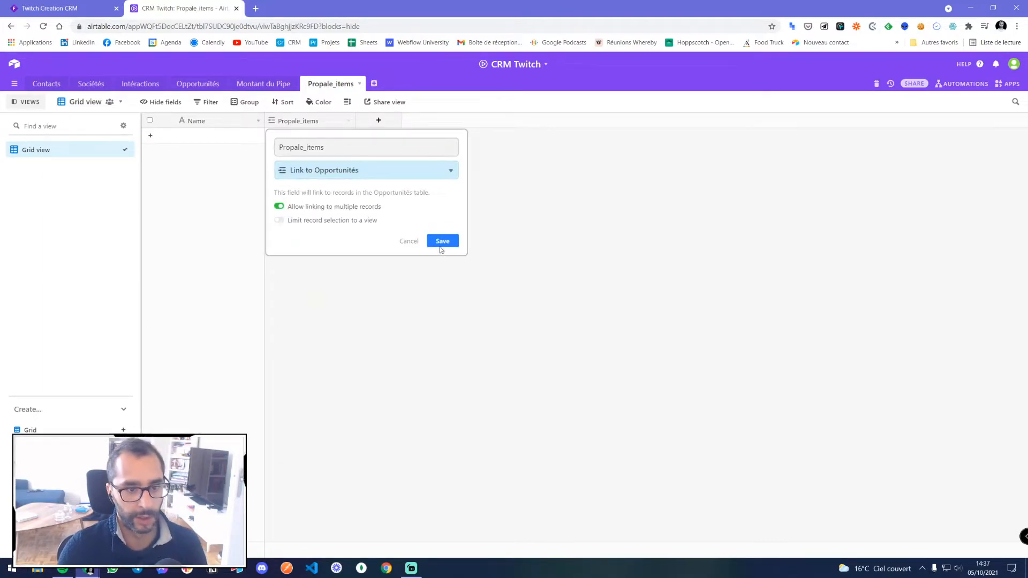
pyautogui.click(362, 207)
pyautogui.click(444, 242)
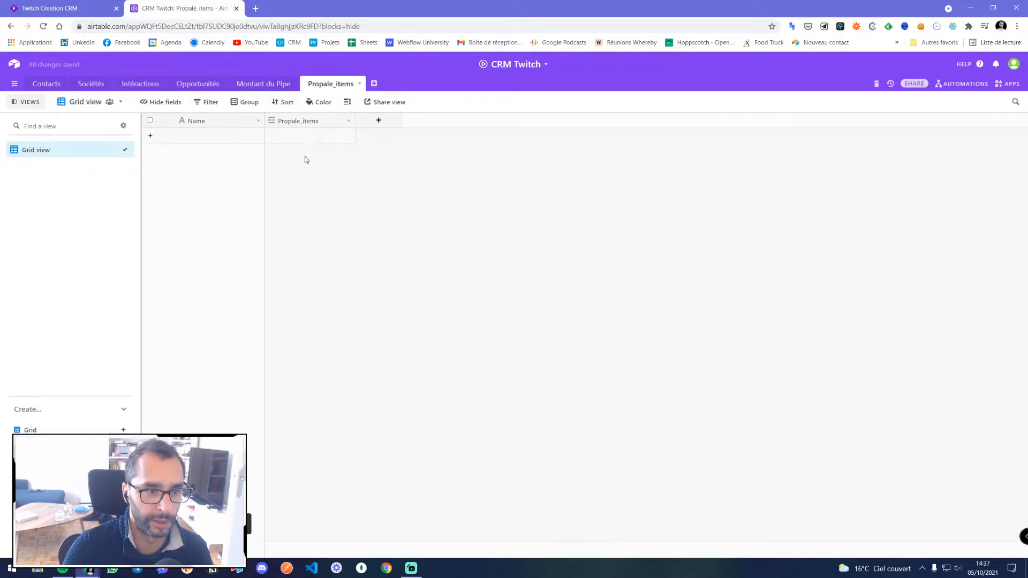
# - Widen the Propale_items link column slightly and rename the field to Opportunité
pyautogui.moveTo(354, 117); pyautogui.dragTo(382, 117)
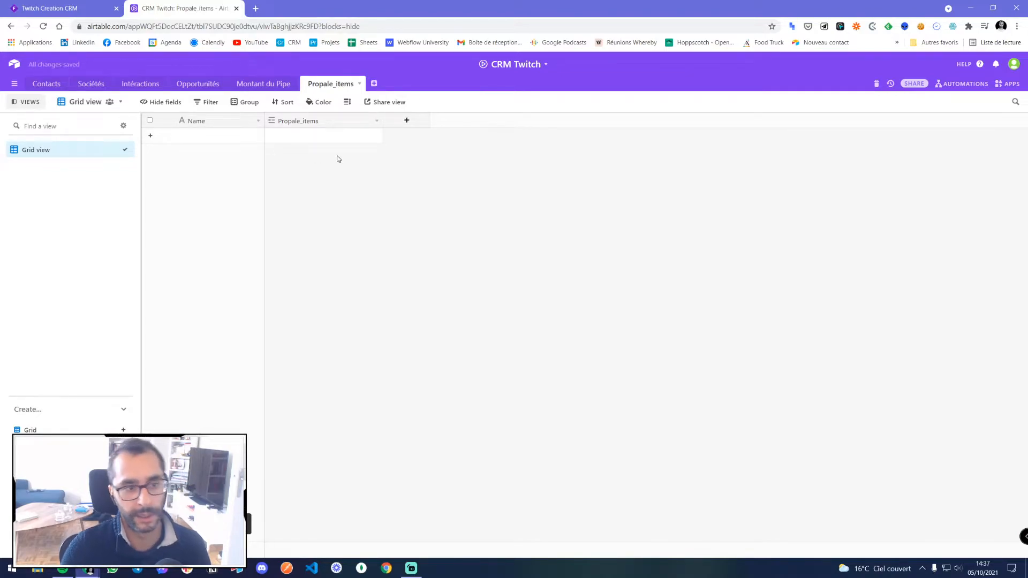
pyautogui.doubleClick(297, 123)
pyautogui.write('Oppor')
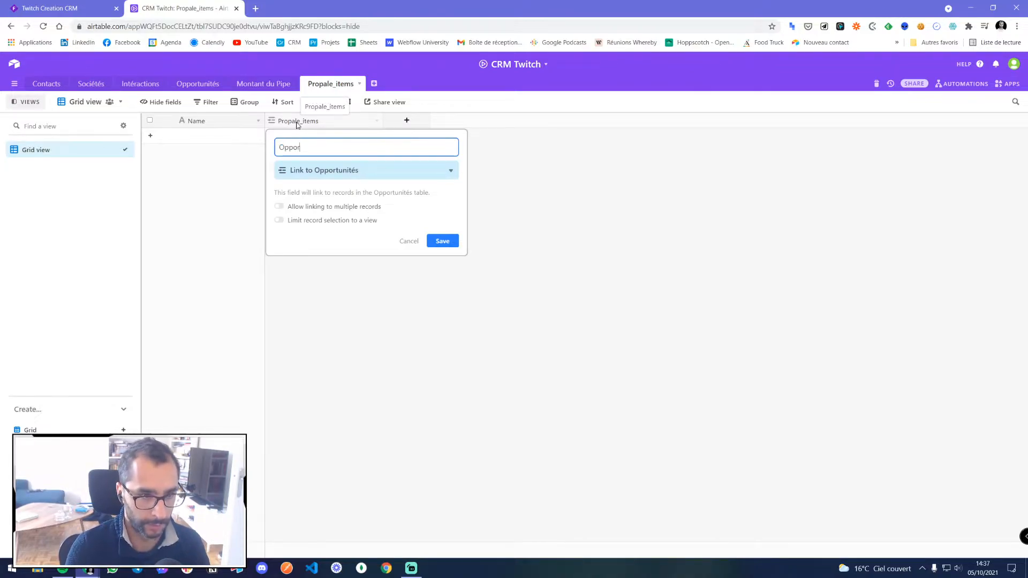
pyautogui.write('tunité')
pyautogui.click(442, 241)
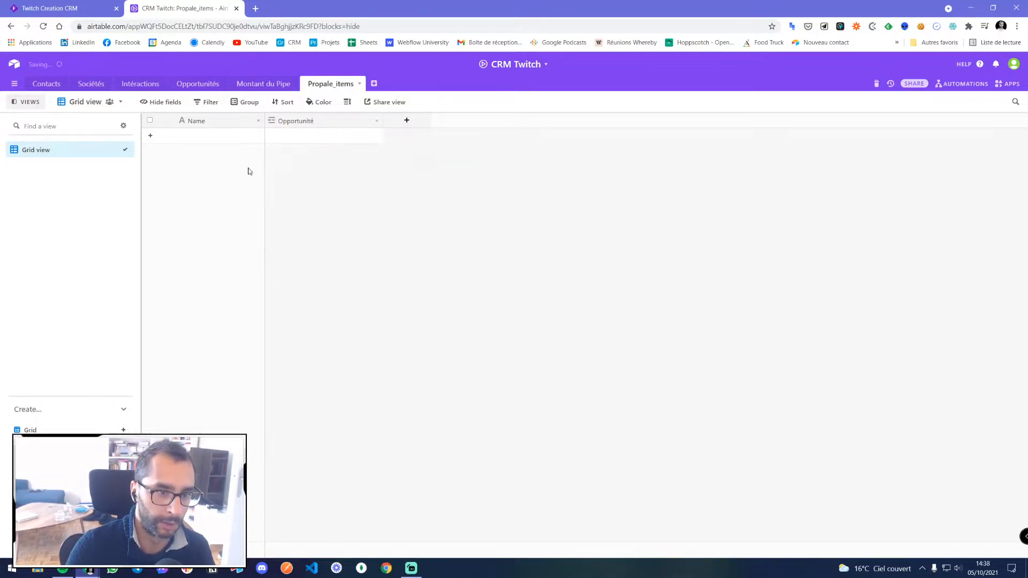
# - Rename the primary Name field of the table to Propale_items
pyautogui.doubleClick(202, 124)
pyautogui.write('P')
pyautogui.press('BackSpace')
pyautogui.write('Propale_items')
pyautogui.click(349, 244)
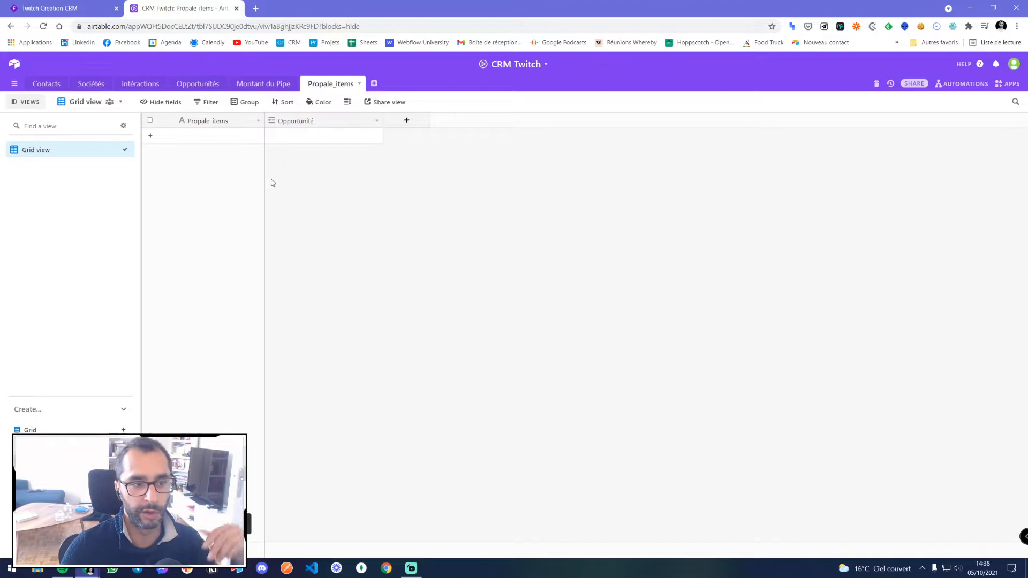
# - Create a Number field named Jours in decimal format with 1.0 precision, without allowing negative numbers
pyautogui.click(406, 121)
pyautogui.click(557, 487)
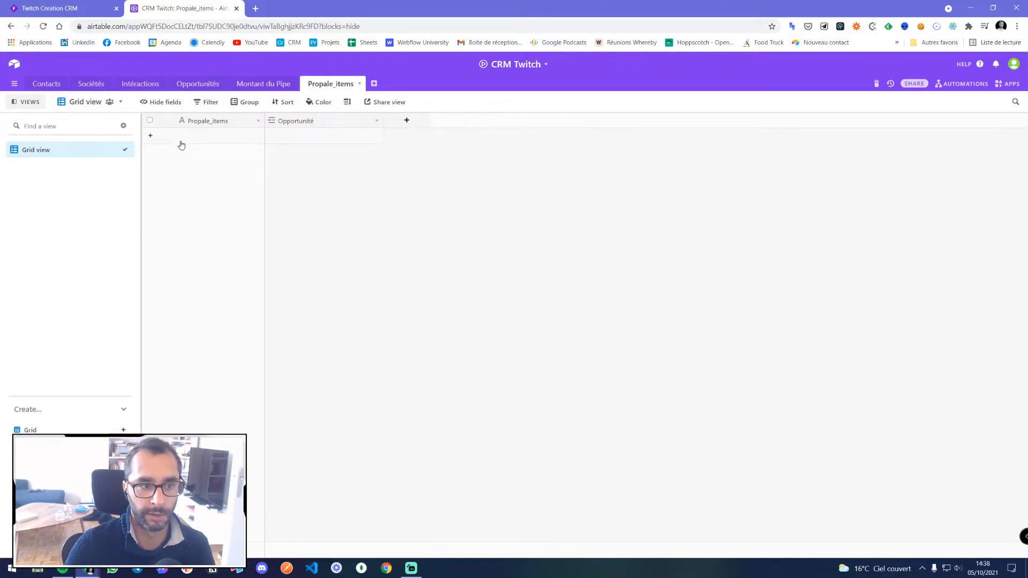
pyautogui.click(402, 124)
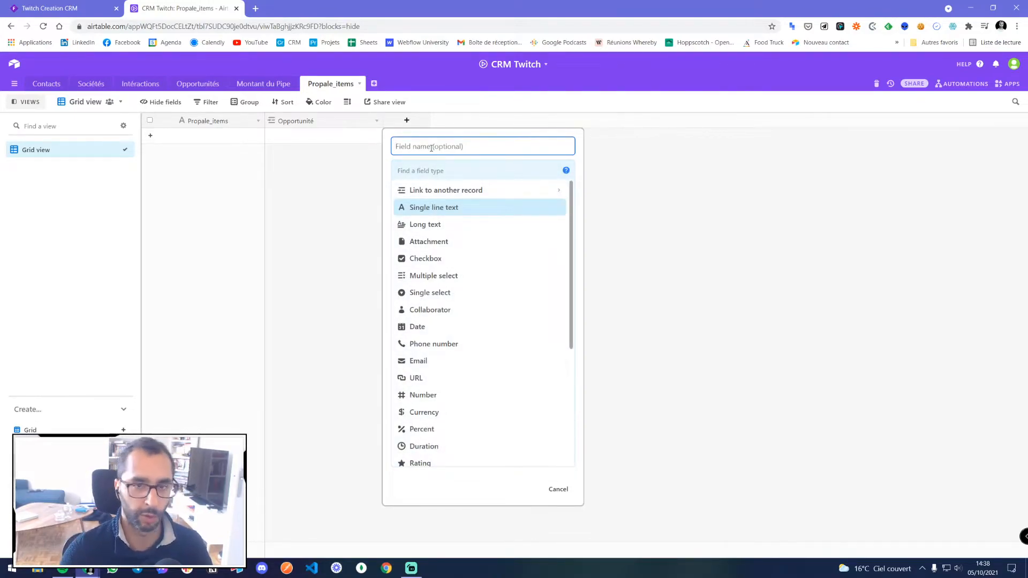
pyautogui.write('Jours')
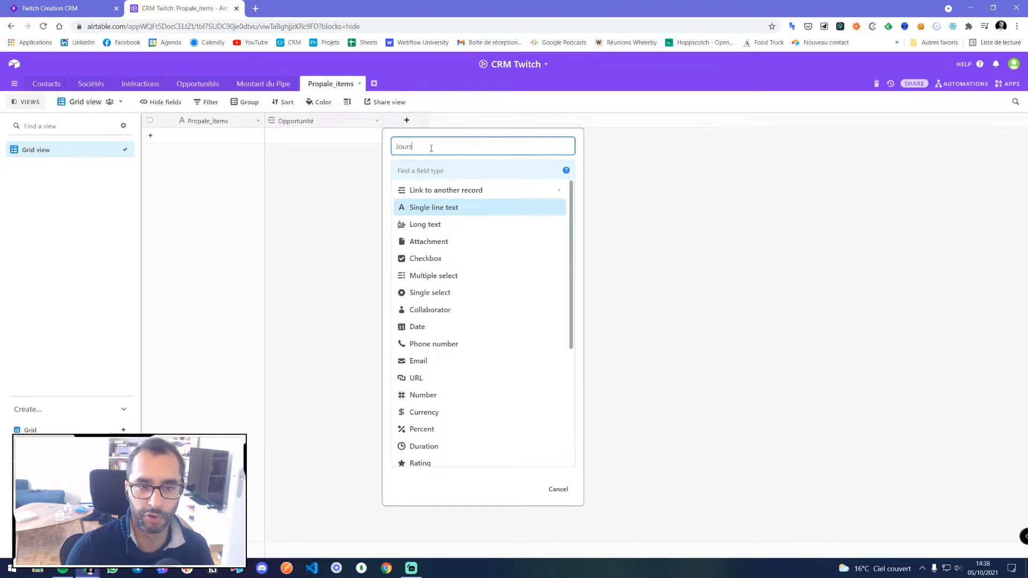
pyautogui.click(431, 171)
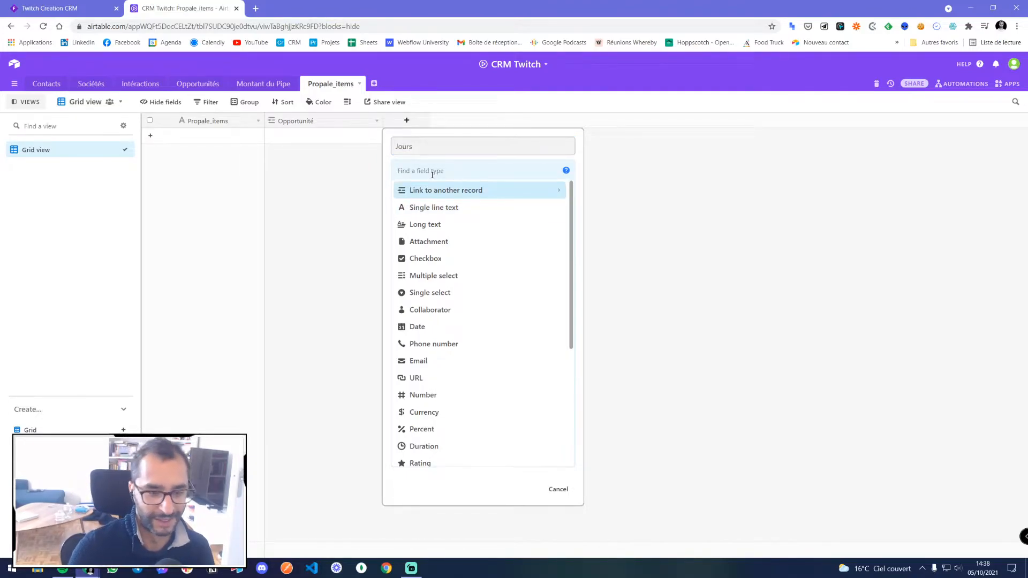
pyautogui.click(435, 395)
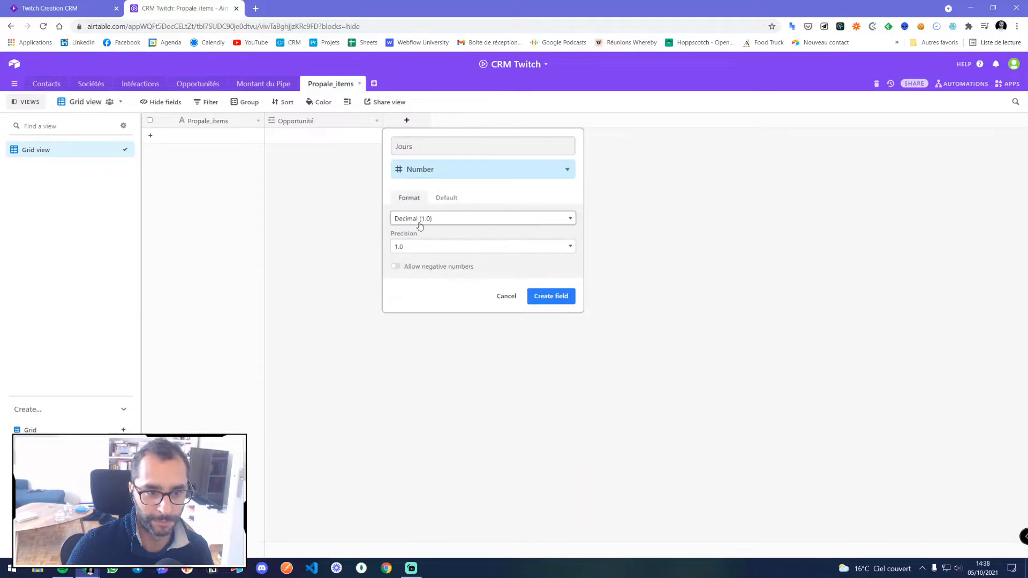
pyautogui.click(551, 295)
# - Add a first record to the table with 0.5 in the Jours field
pyautogui.click(412, 141)
pyautogui.write('0.5')
pyautogui.click(473, 191)
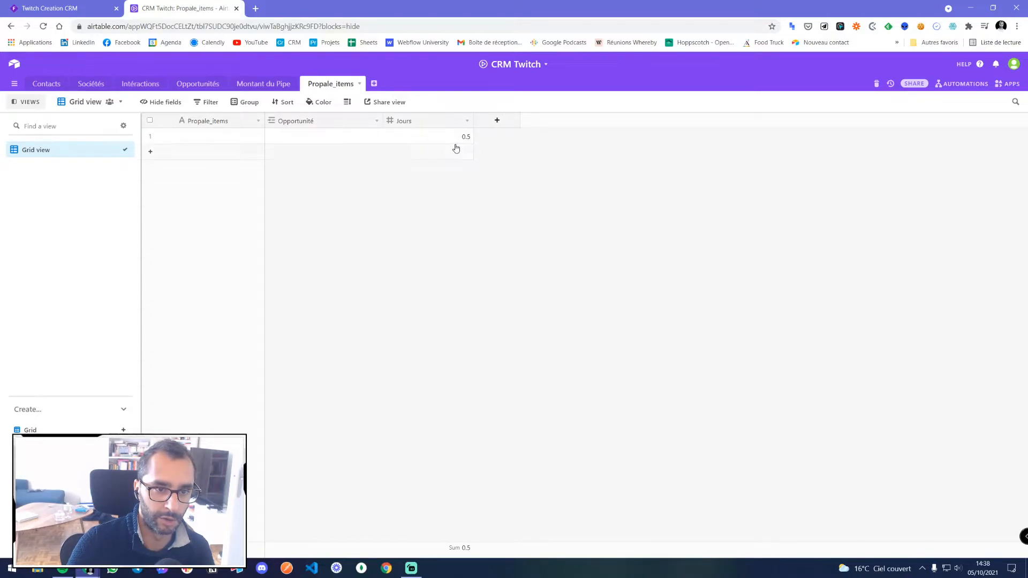
pyautogui.click(498, 121)
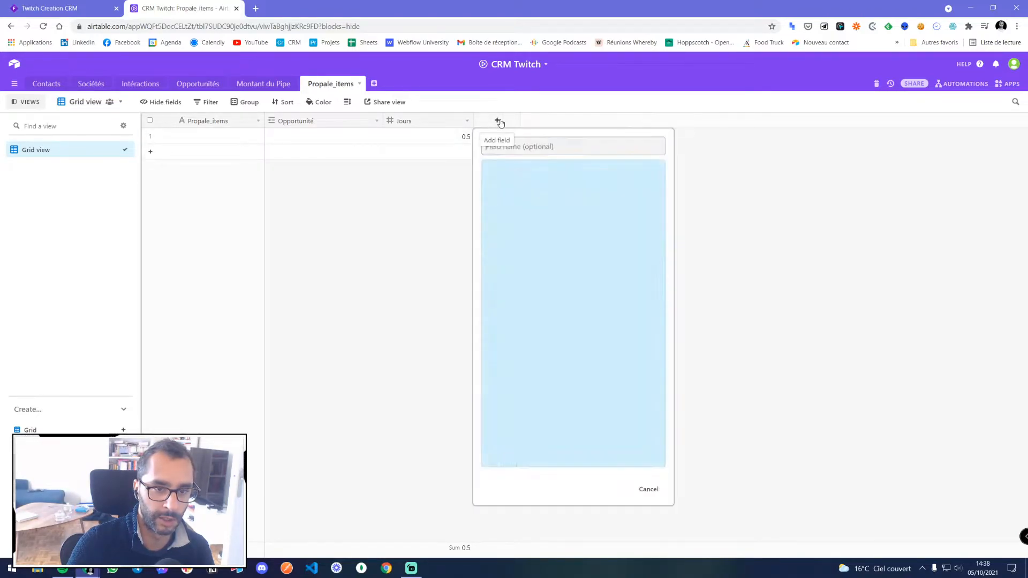
pyautogui.click(509, 164)
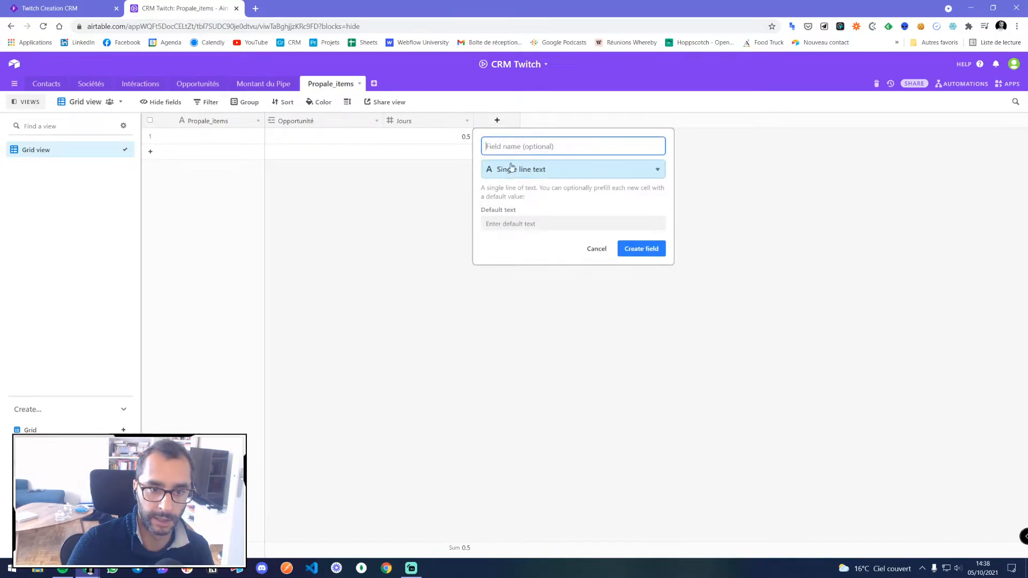
pyautogui.click(597, 249)
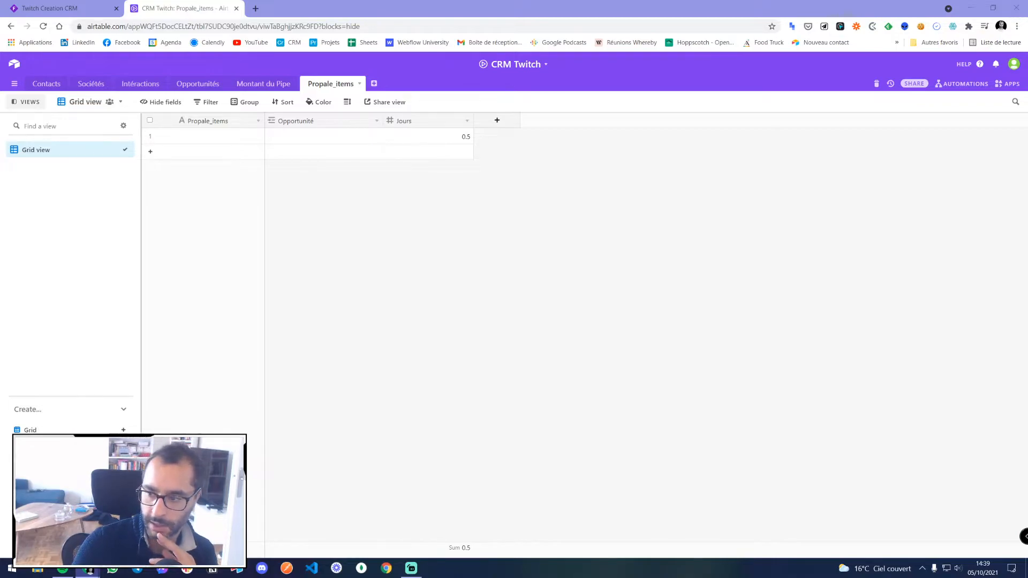
# - Start a new field named Prestation after Jours and set its type to Single select
pyautogui.click(496, 120)
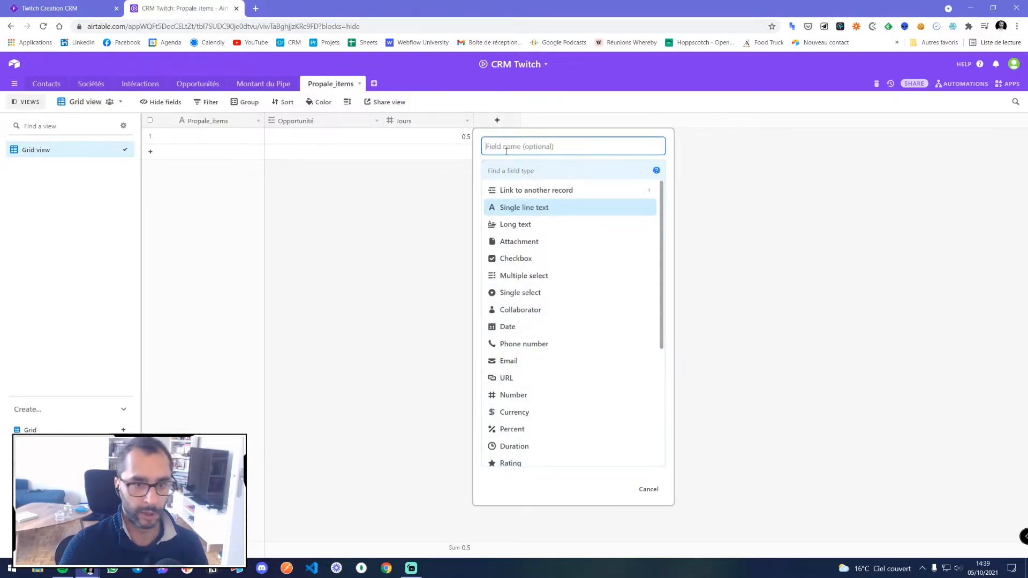
pyautogui.write('Prestation')
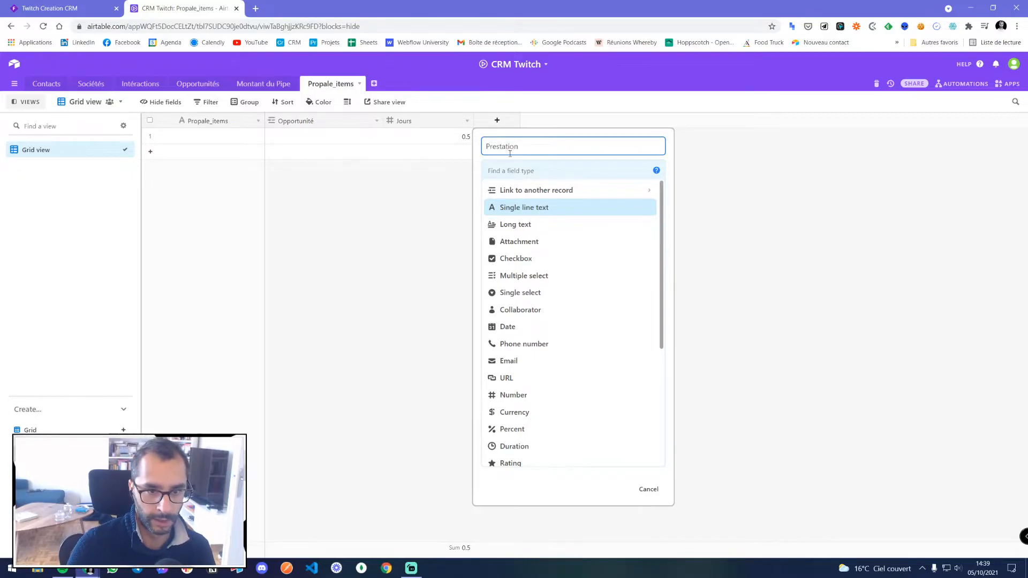
pyautogui.click(516, 169)
pyautogui.write('st')
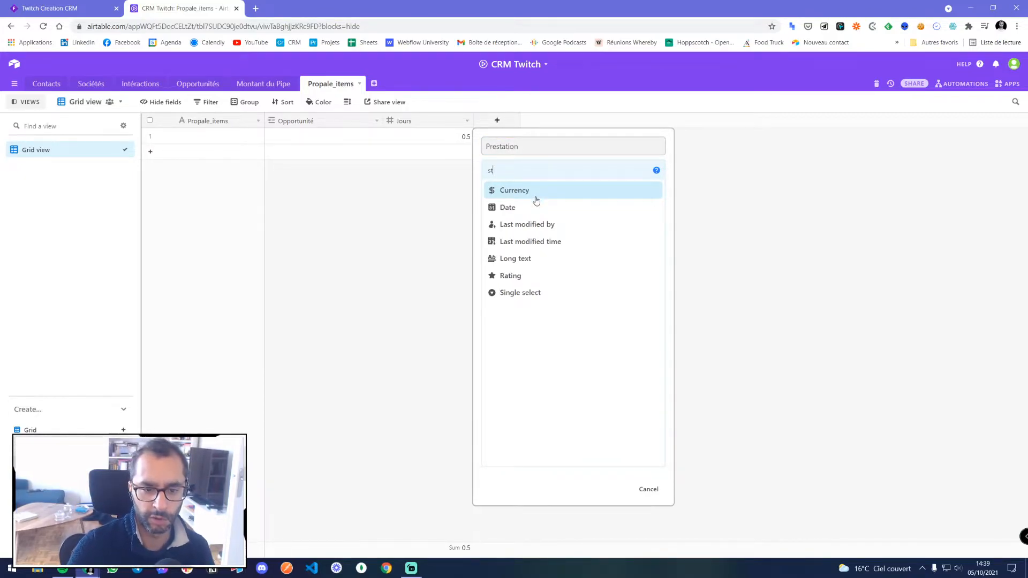
pyautogui.click(527, 292)
# - Add the options Conseil, Réunion and Production to the Prestation single select field
pyautogui.click(543, 251)
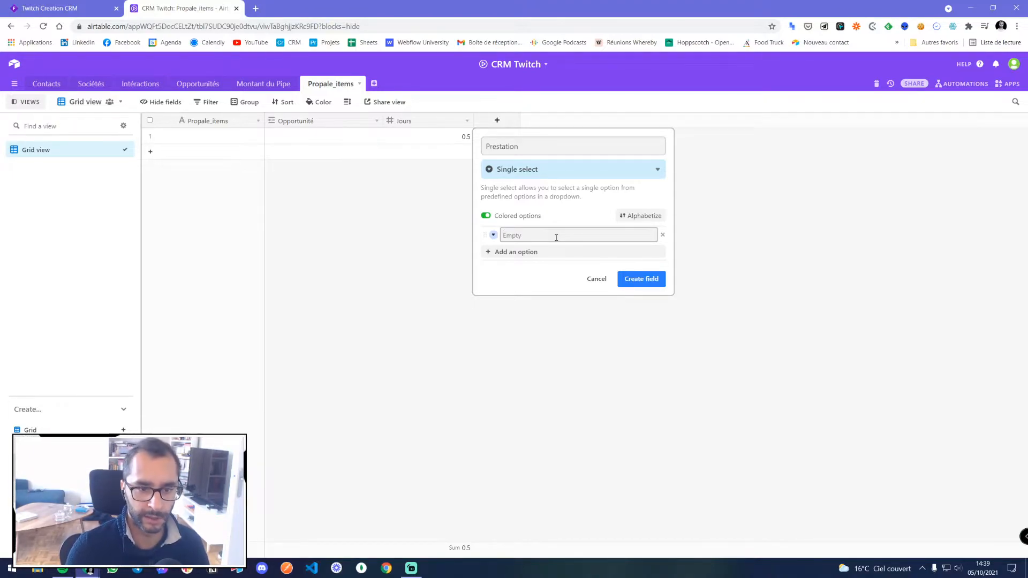
pyautogui.write('Con')
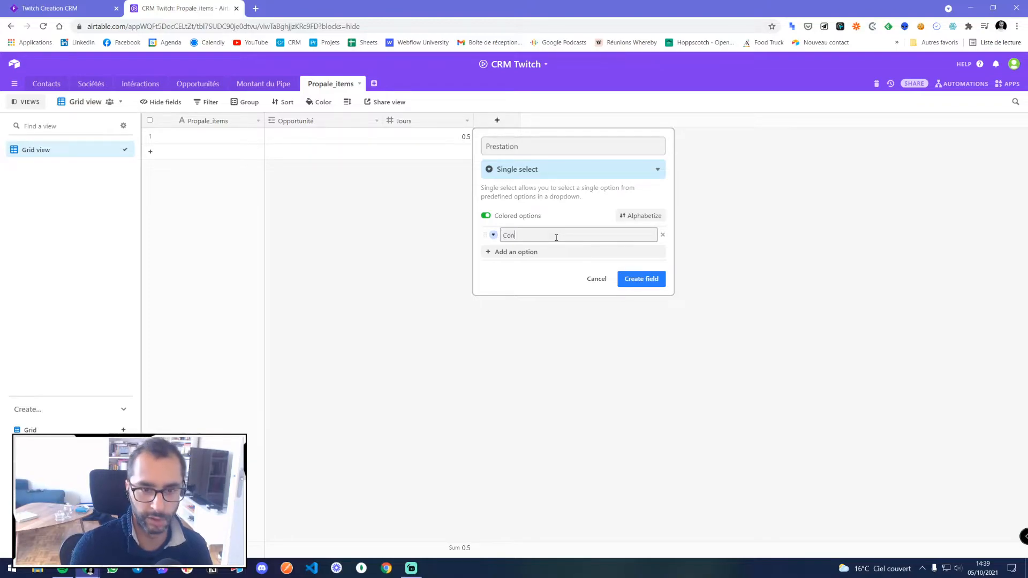
pyautogui.write('seil')
pyautogui.press('Return')
pyautogui.write('Ré')
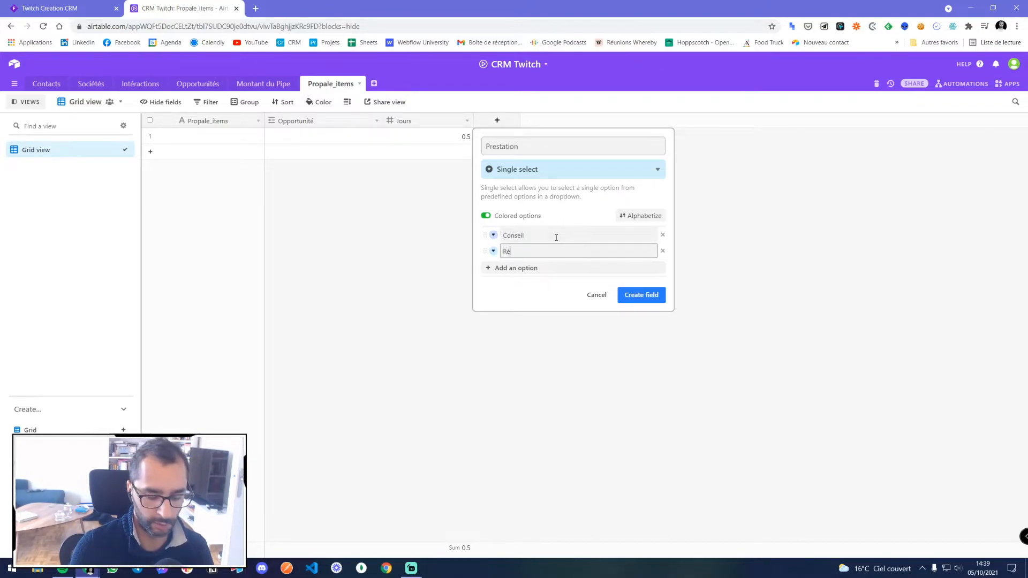
pyautogui.write('union')
pyautogui.press('Return')
pyautogui.write('production')
pyautogui.hotkey('ctrl', 'a')
pyautogui.write('Production')
pyautogui.press('Return')
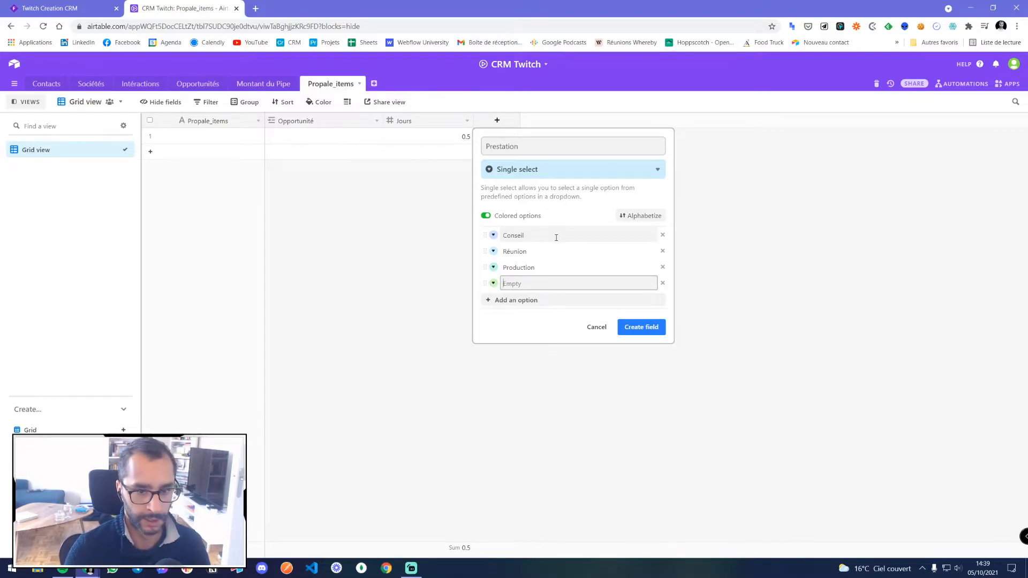
# - Add the options "Déplacement ?" and Formation to the Prestation field, leaving no empty option in the list
pyautogui.write('D')
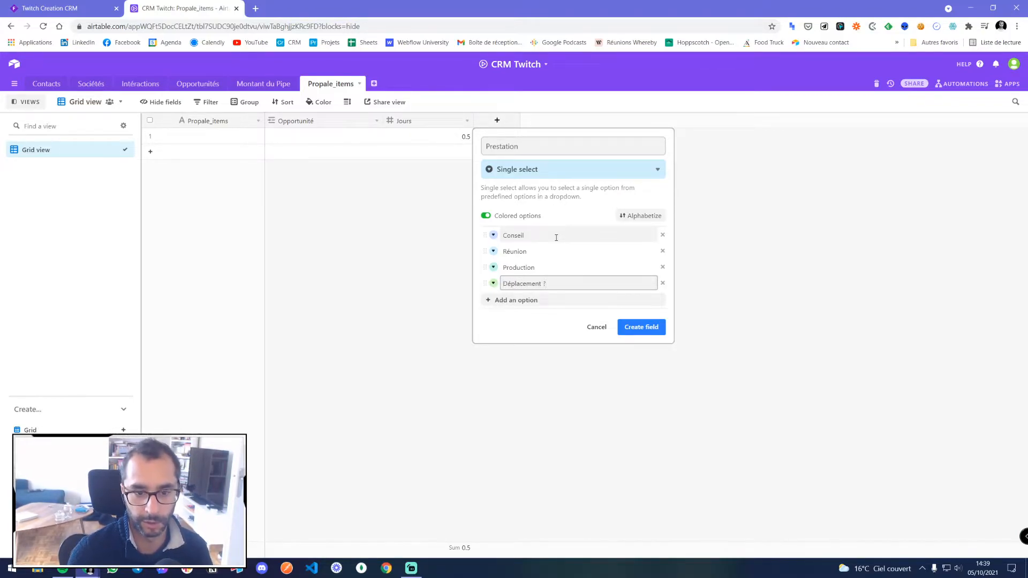
pyautogui.press('Return')
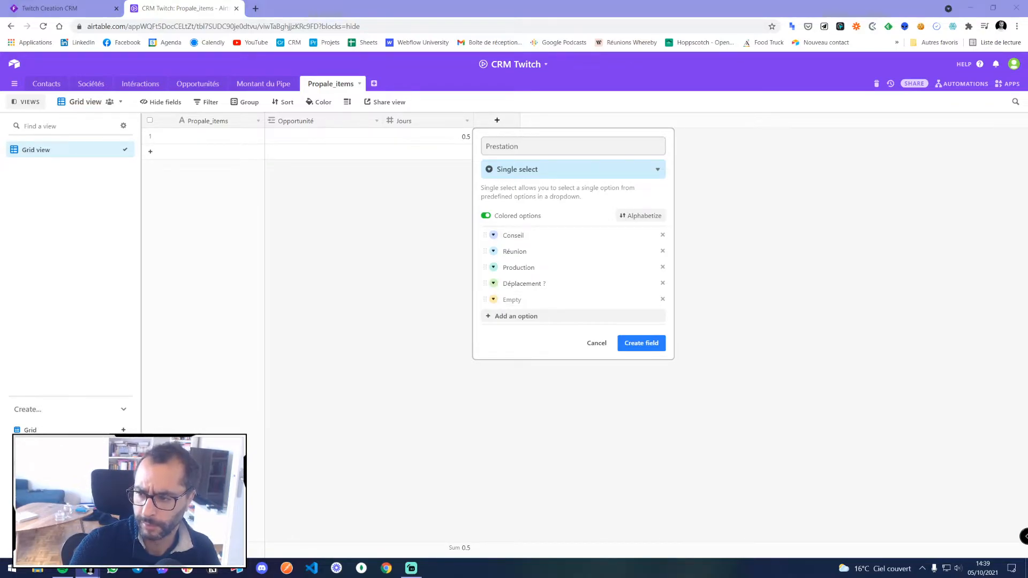
pyautogui.click(511, 299)
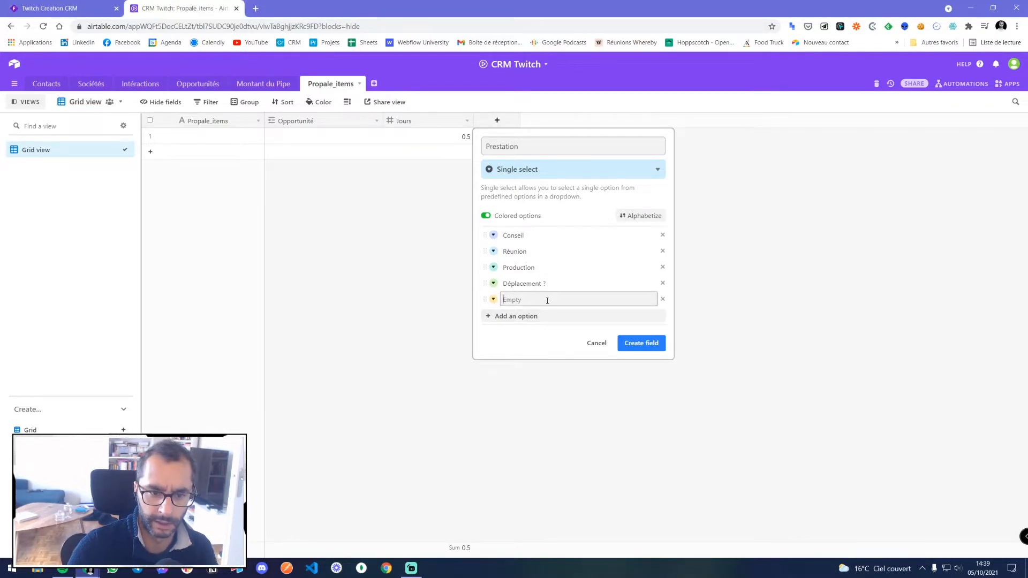
pyautogui.write('Formation')
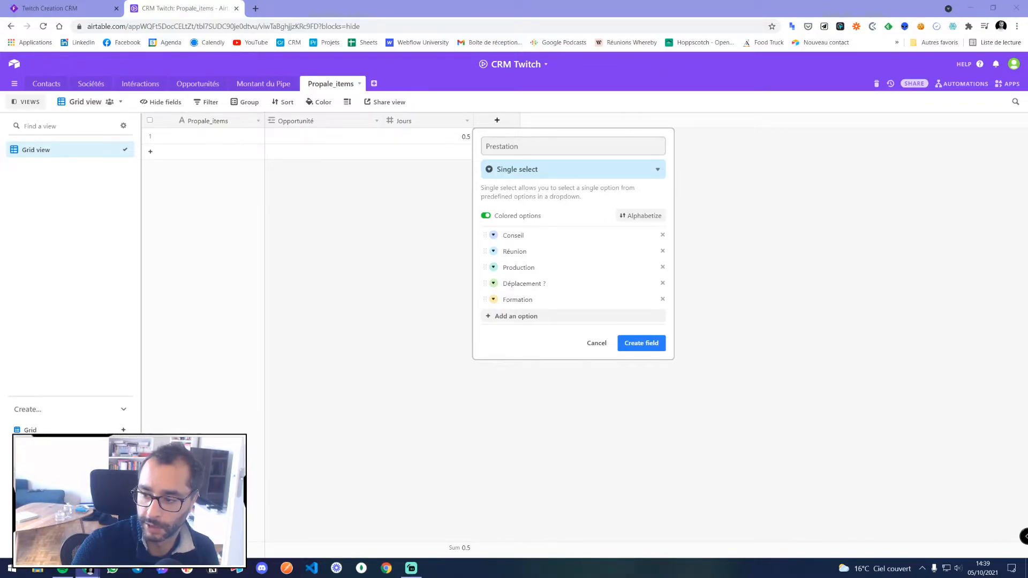
pyautogui.click(530, 316)
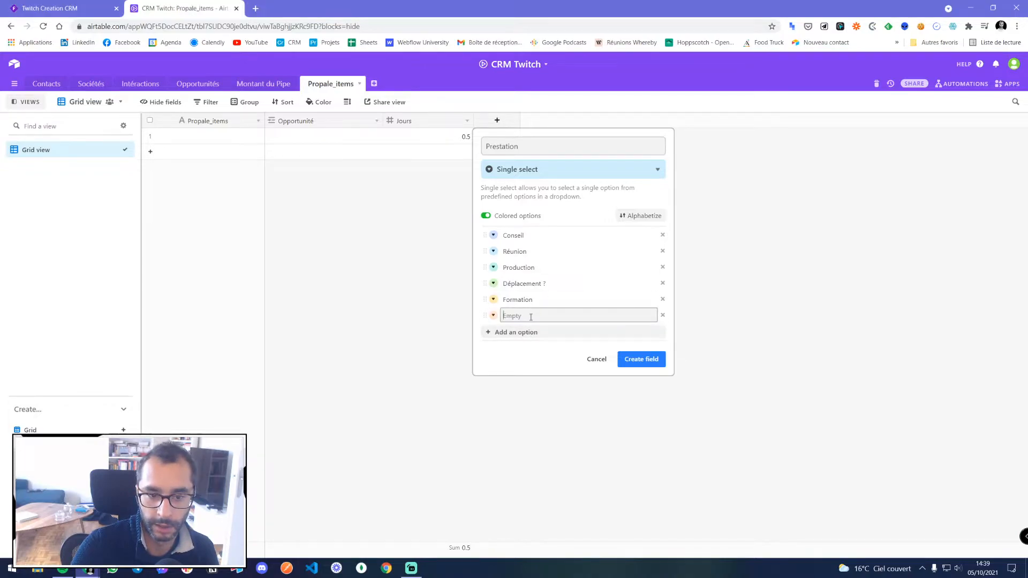
pyautogui.click(663, 315)
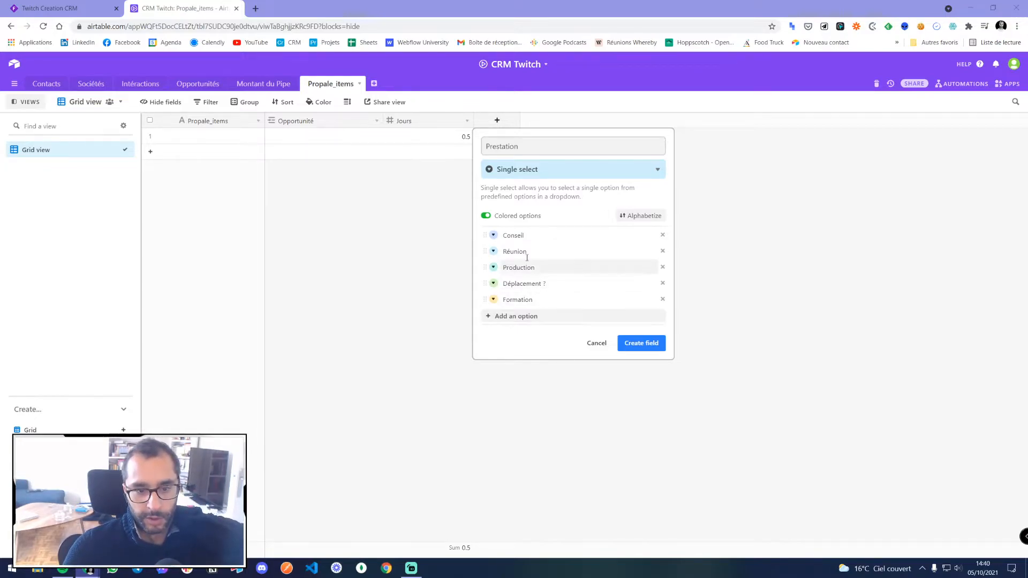
# - Create the Prestation field with its five single select options
pyautogui.click(642, 343)
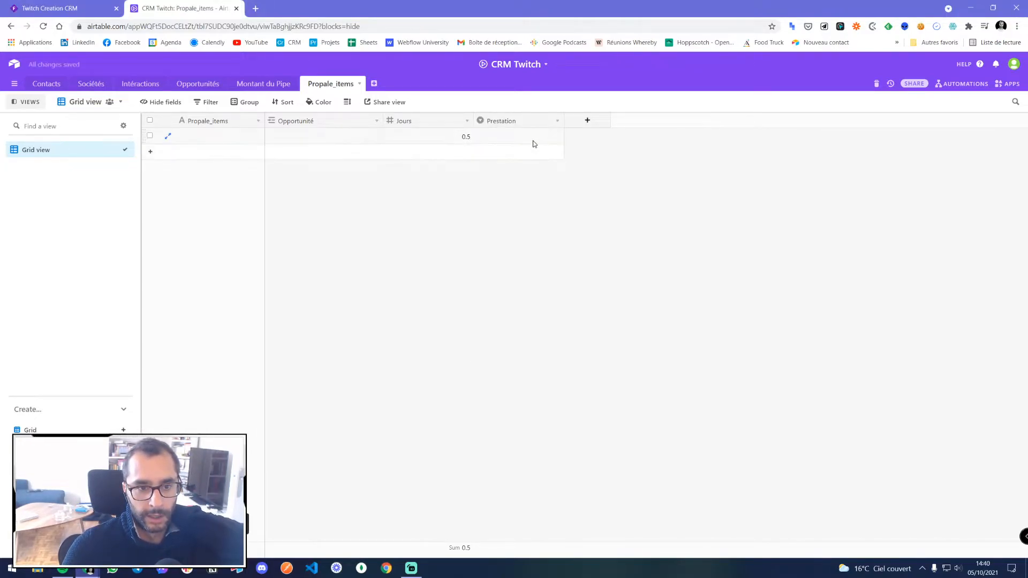
pyautogui.click(587, 120)
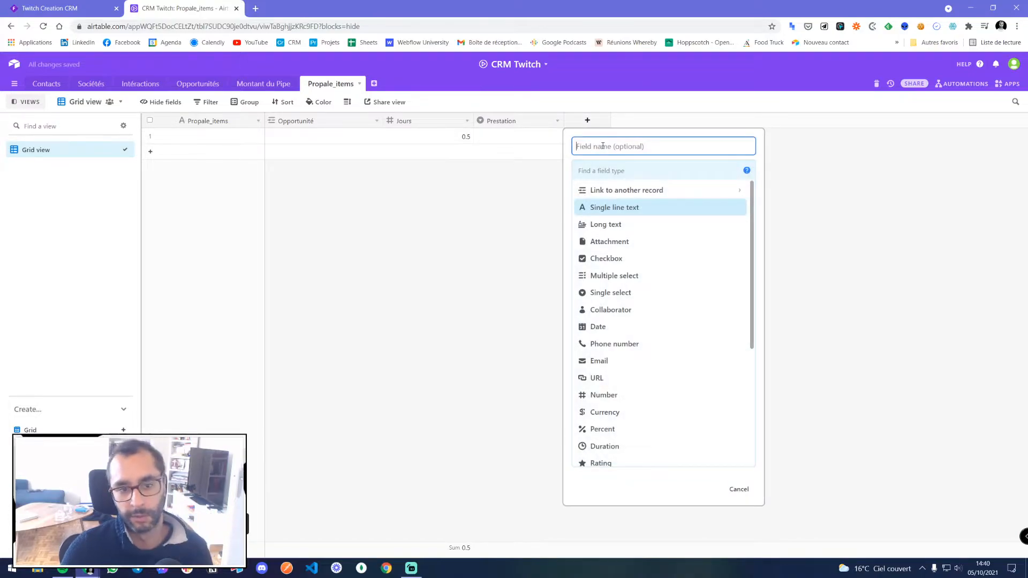
pyautogui.write('Tarif / presta')
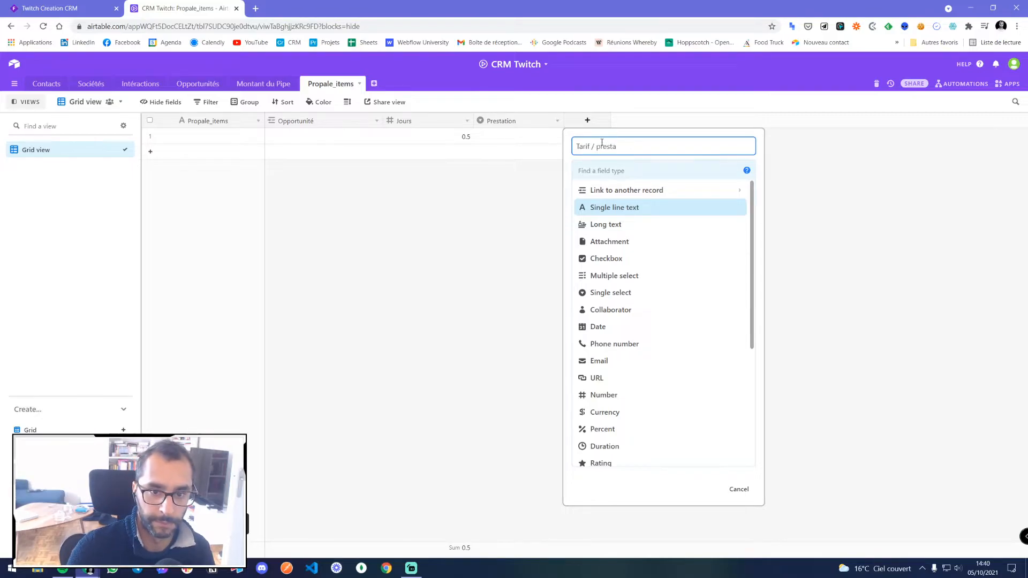
pyautogui.click(610, 170)
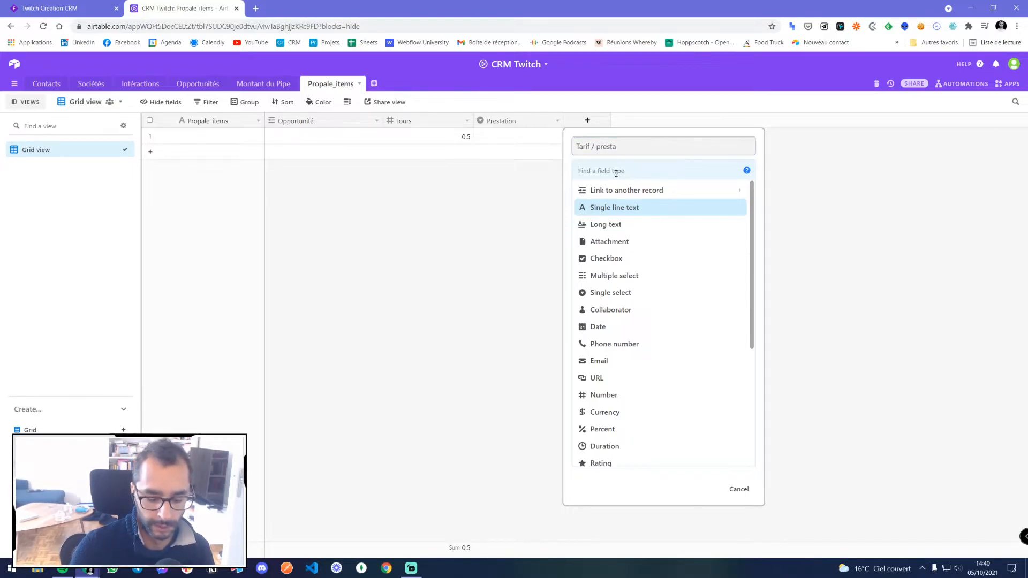
pyautogui.write('form')
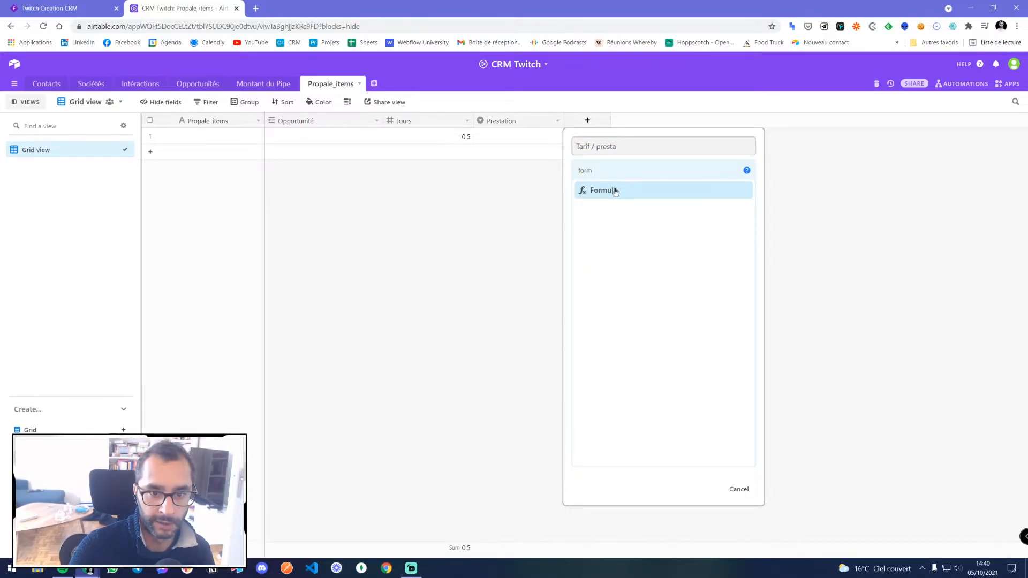
pyautogui.click(608, 190)
pyautogui.click(682, 266)
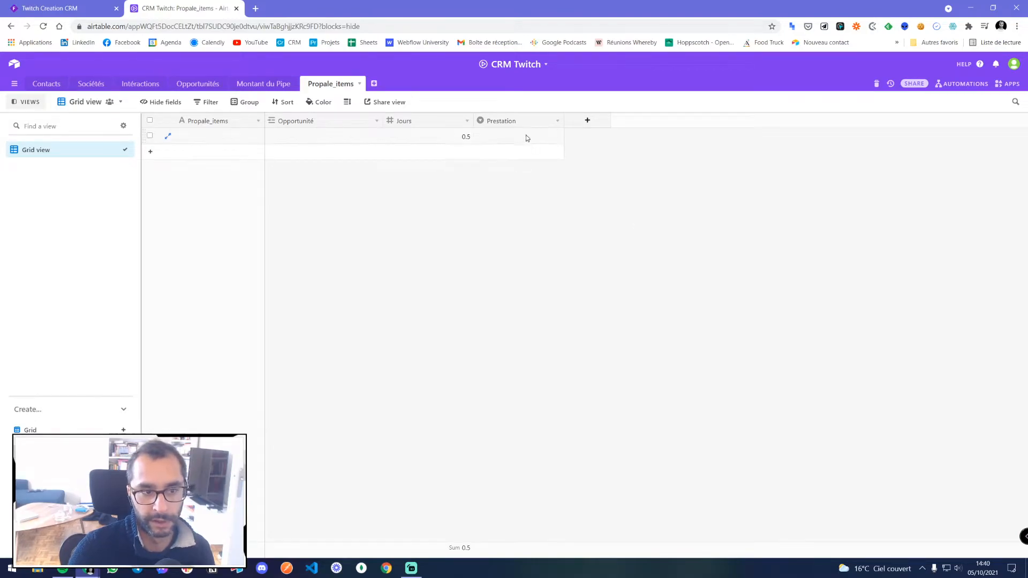
# - Start a new field named TJM after Prestation and set its type to Currency
pyautogui.click(591, 123)
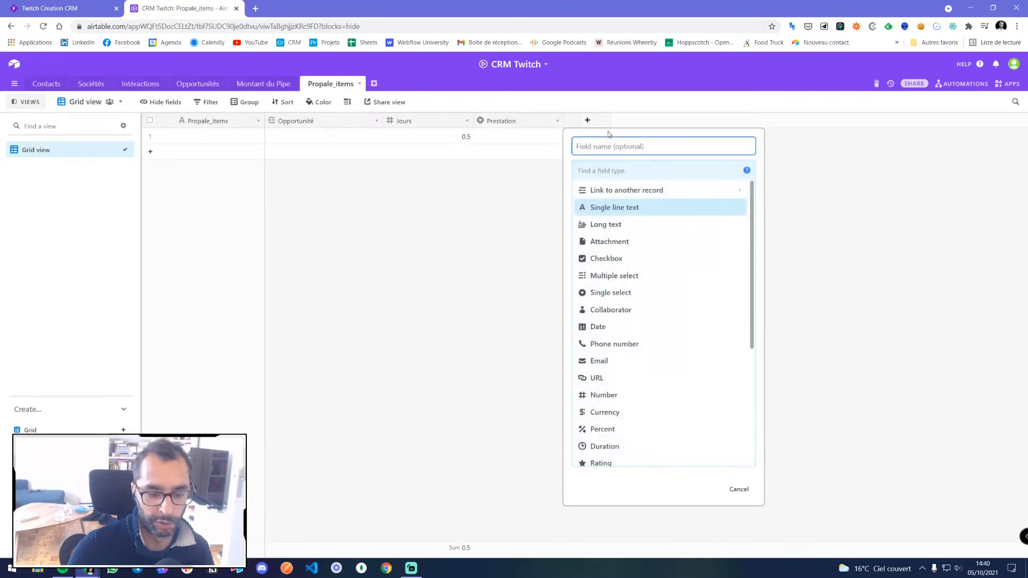
pyautogui.write('THM')
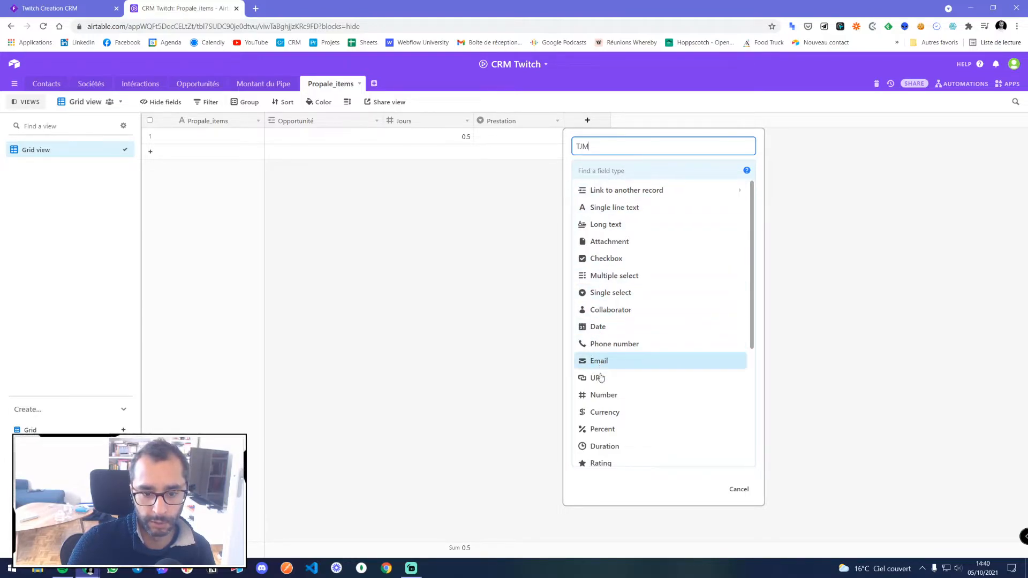
pyautogui.click(601, 395)
pyautogui.click(604, 222)
pyautogui.click(605, 222)
pyautogui.click(606, 220)
pyautogui.click(608, 217)
pyautogui.click(603, 172)
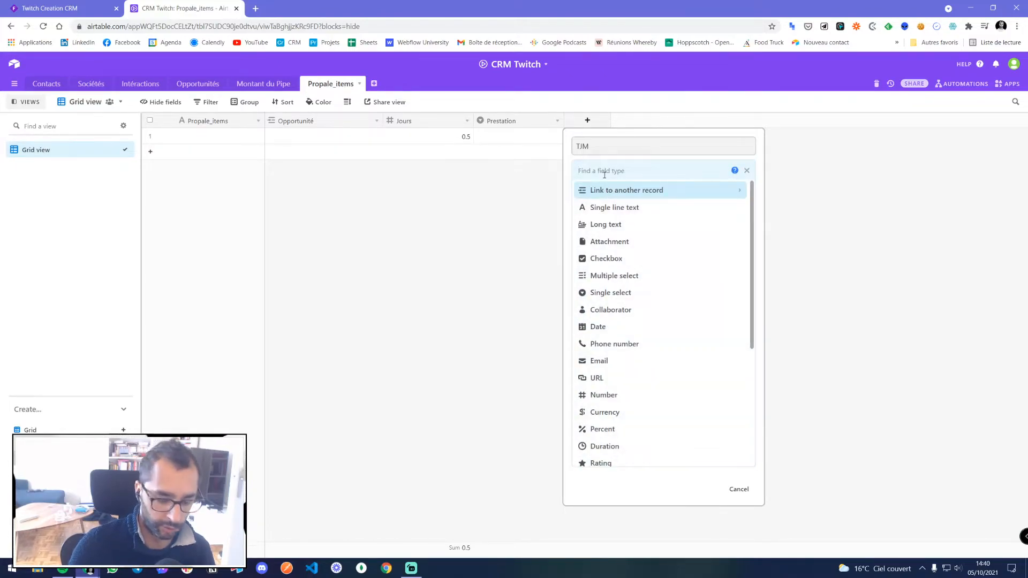
pyautogui.write('cur')
pyautogui.click(611, 191)
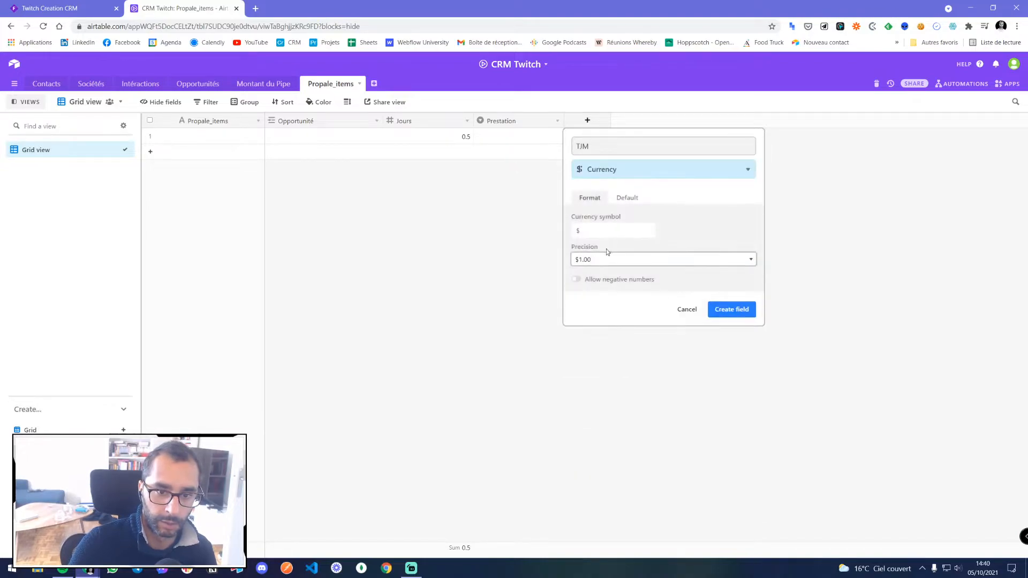
# - Create the TJM field with € as its currency symbol and enter 420 in the first record
pyautogui.doubleClick(592, 230)
pyautogui.write('€')
pyautogui.click(731, 310)
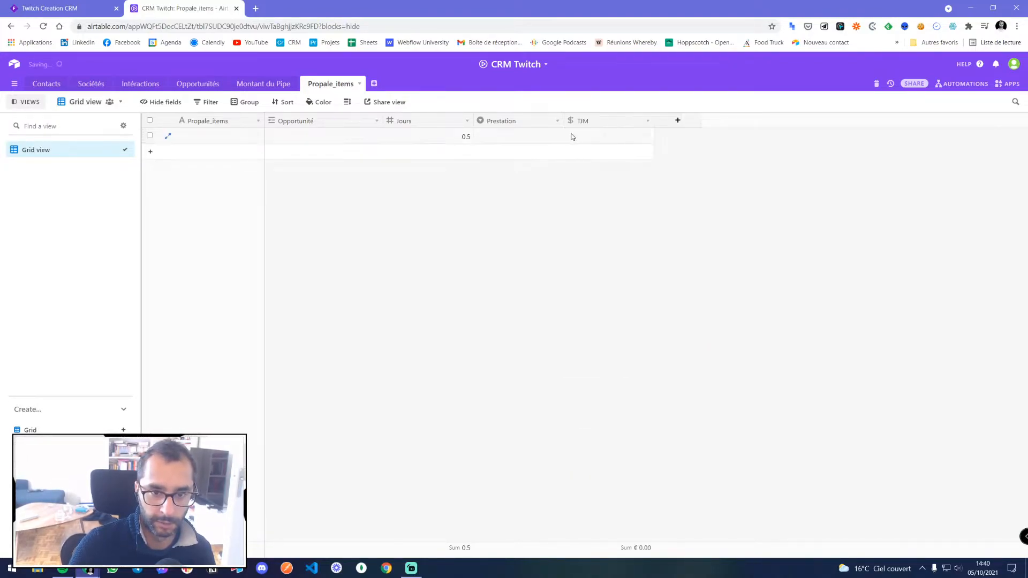
pyautogui.write('420')
pyautogui.click(588, 193)
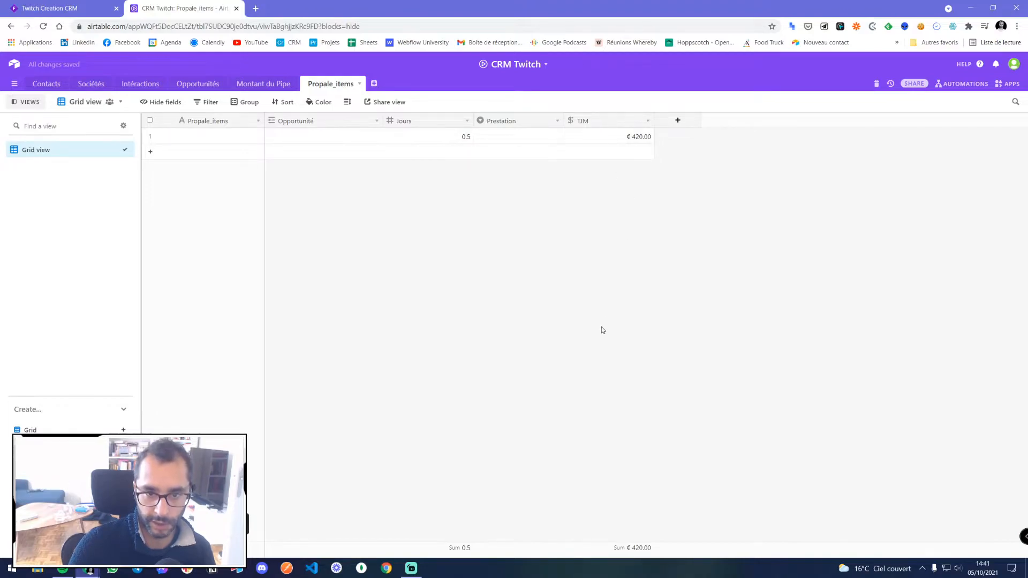
pyautogui.doubleClick(604, 123)
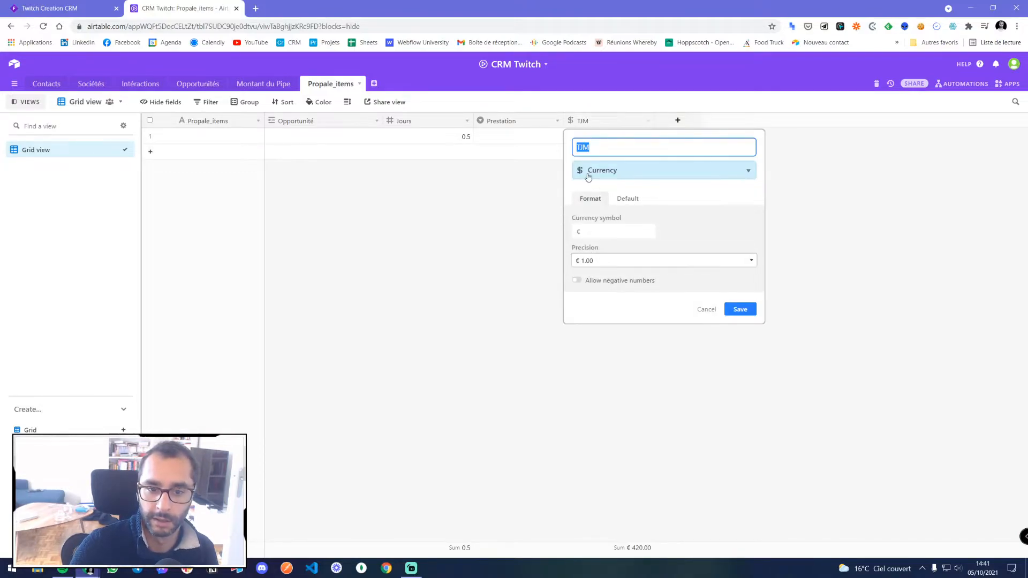
pyautogui.click(707, 309)
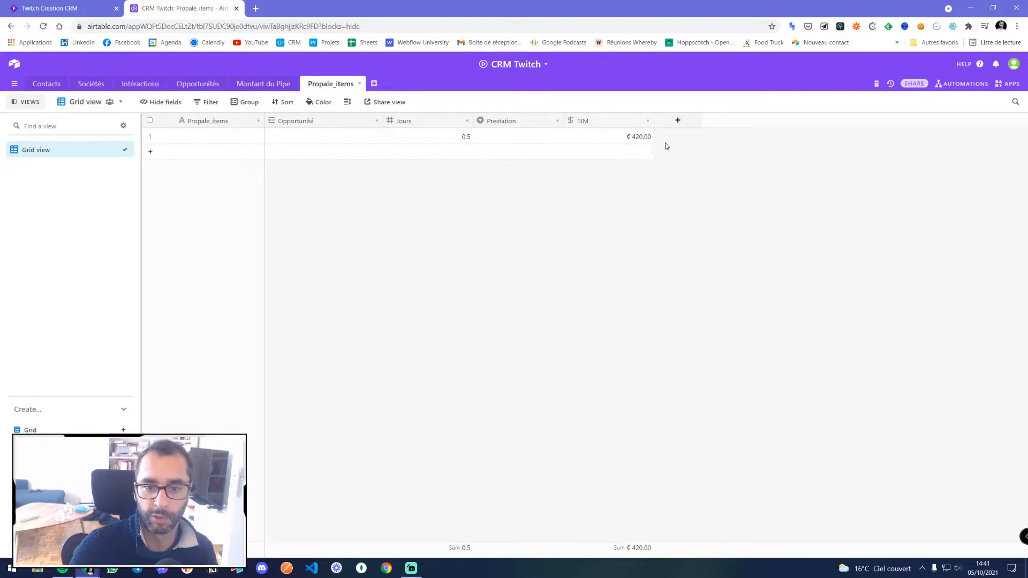
pyautogui.doubleClick(619, 124)
pyautogui.click(701, 308)
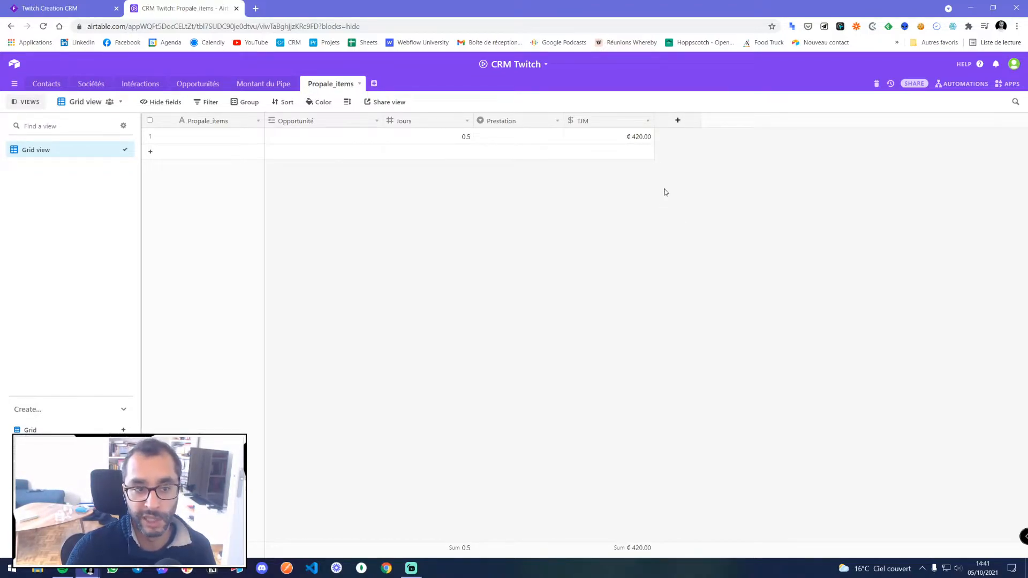
# - Start a new field named "Prix presta" after TJM and set its type to Formula
pyautogui.click(678, 120)
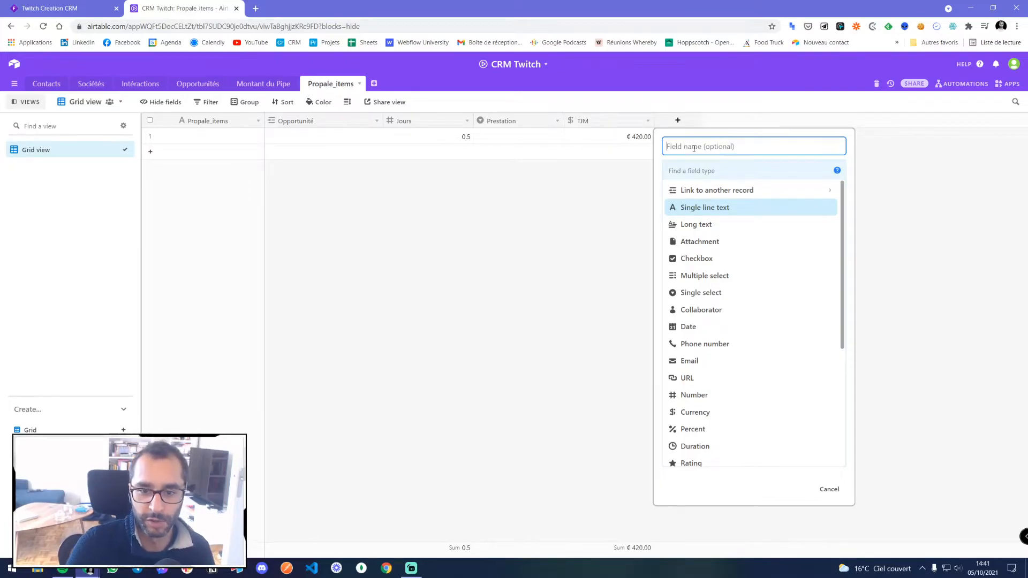
pyautogui.press('Return')
pyautogui.click(712, 168)
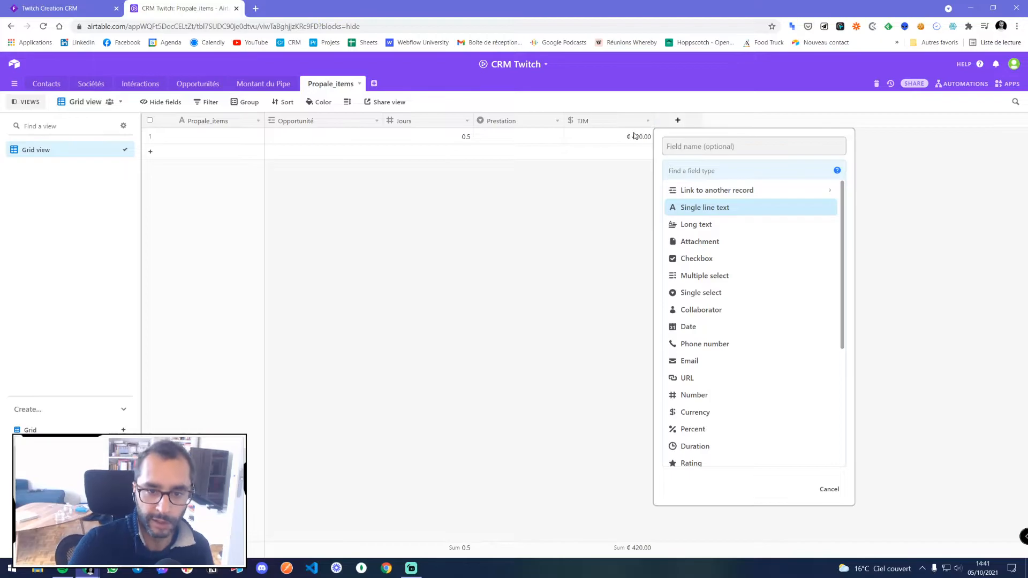
pyautogui.click(682, 148)
pyautogui.write('Total')
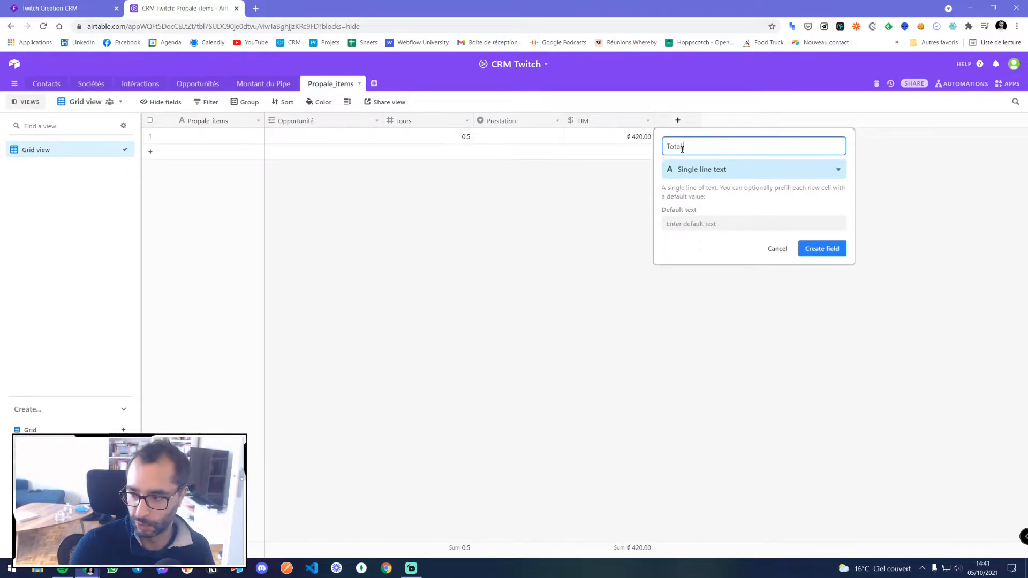
pyautogui.hotkey('ctrl', 'a')
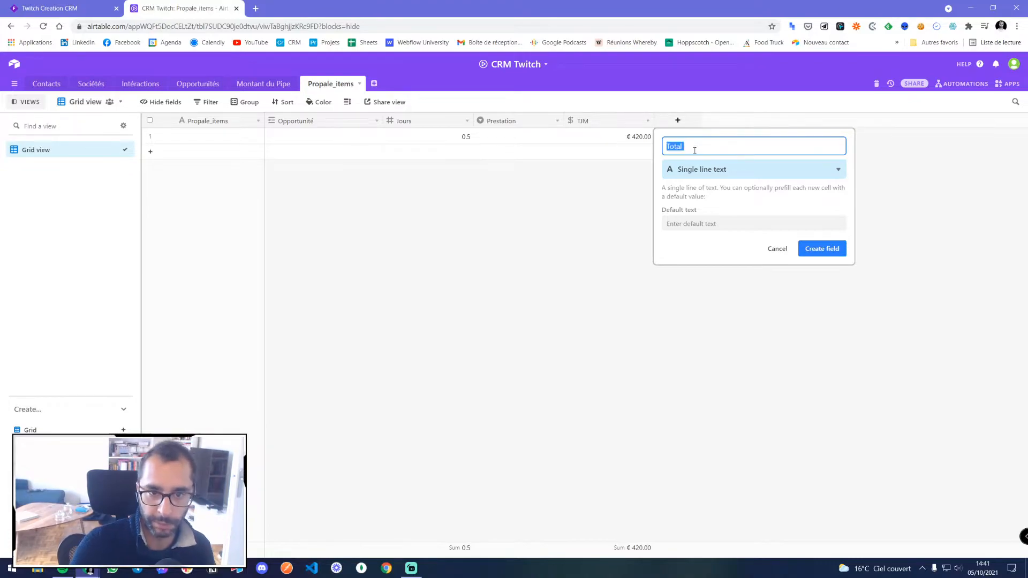
pyautogui.write('Prix presta')
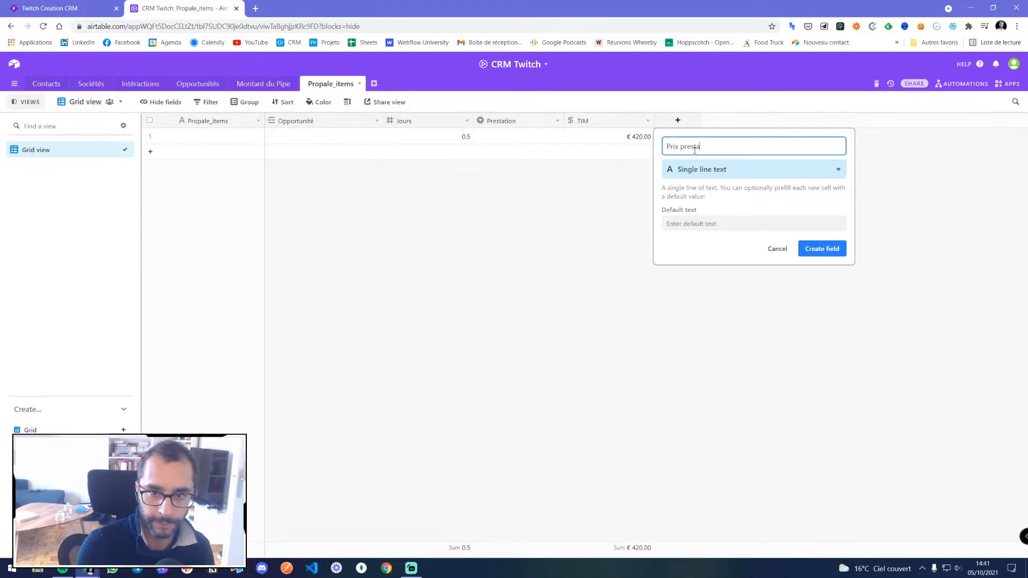
pyautogui.click(693, 169)
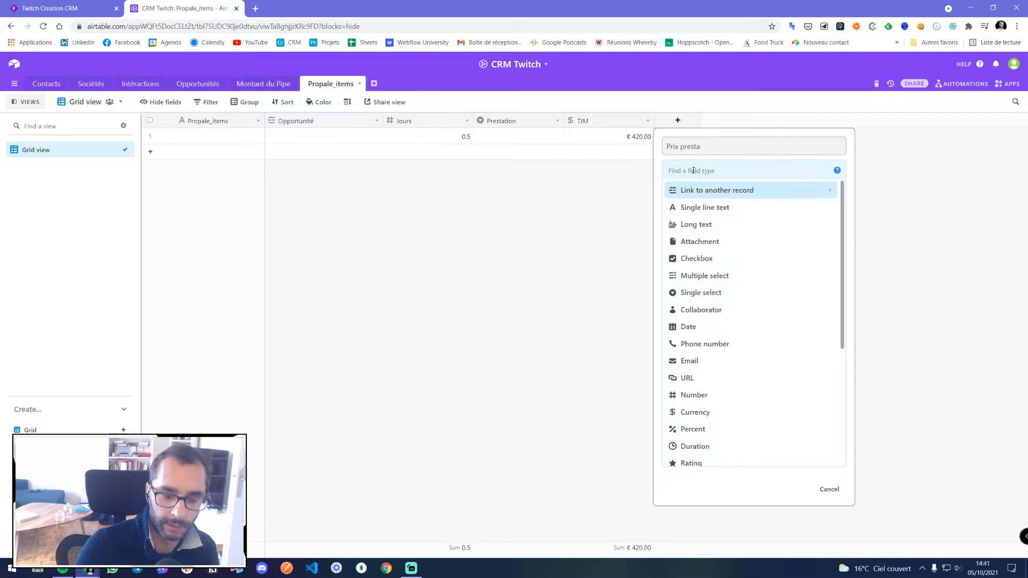
pyautogui.write('for')
pyautogui.click(686, 190)
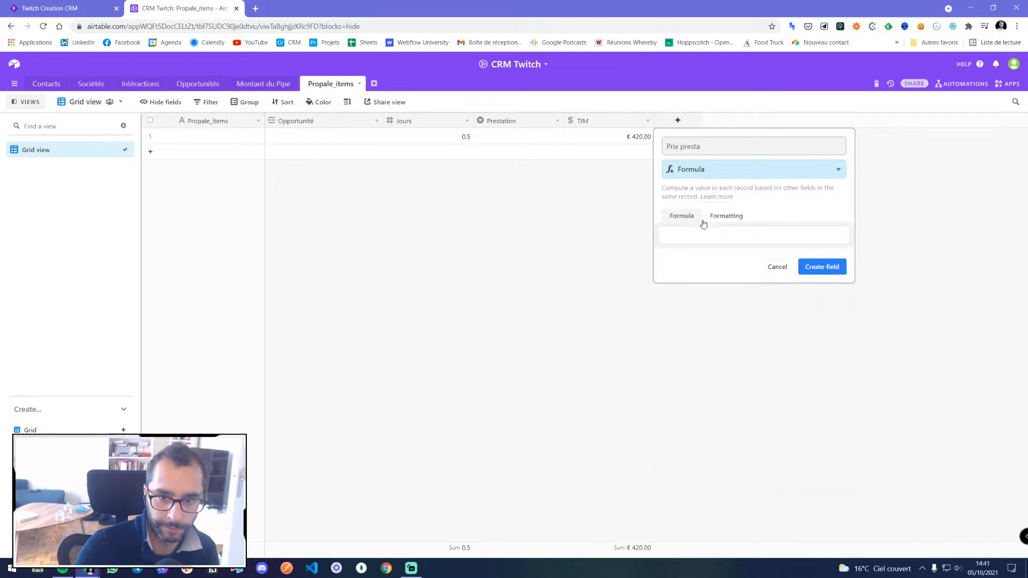
# - Enter a formula that multiplies Jours by TJM and create the Prix presta field
pyautogui.click(705, 236)
pyautogui.write('jou')
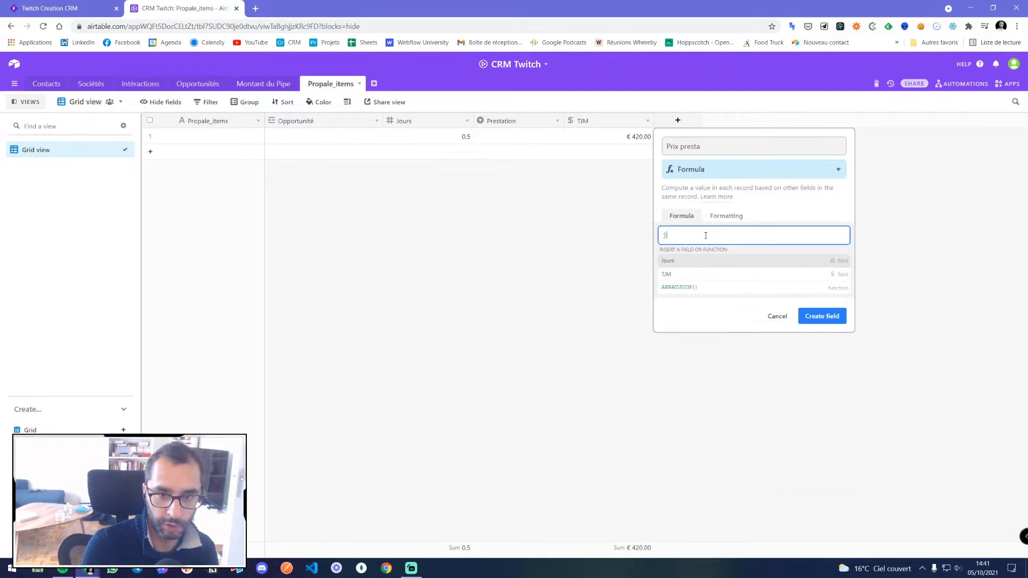
pyautogui.write('*')
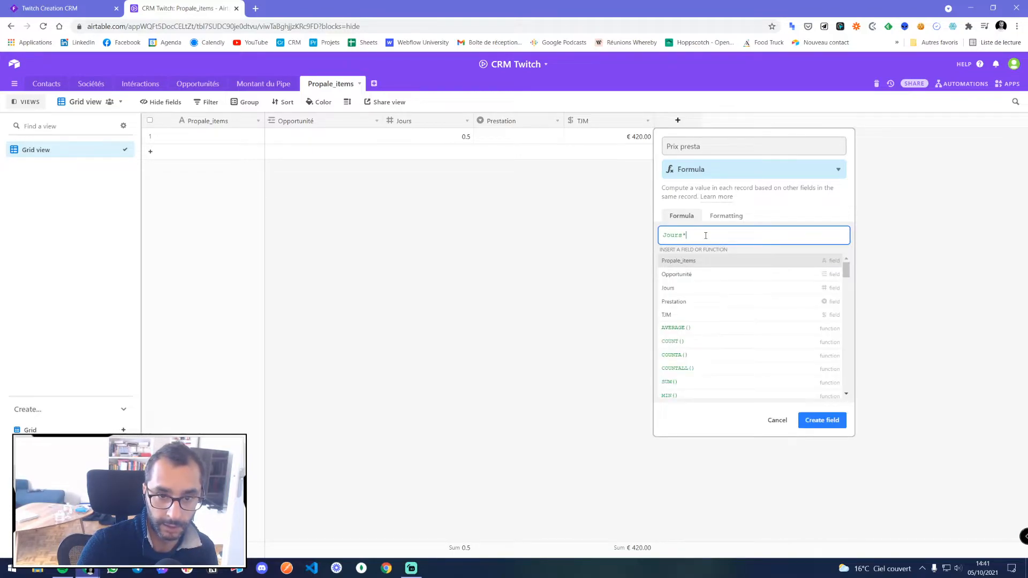
pyautogui.write('tjm')
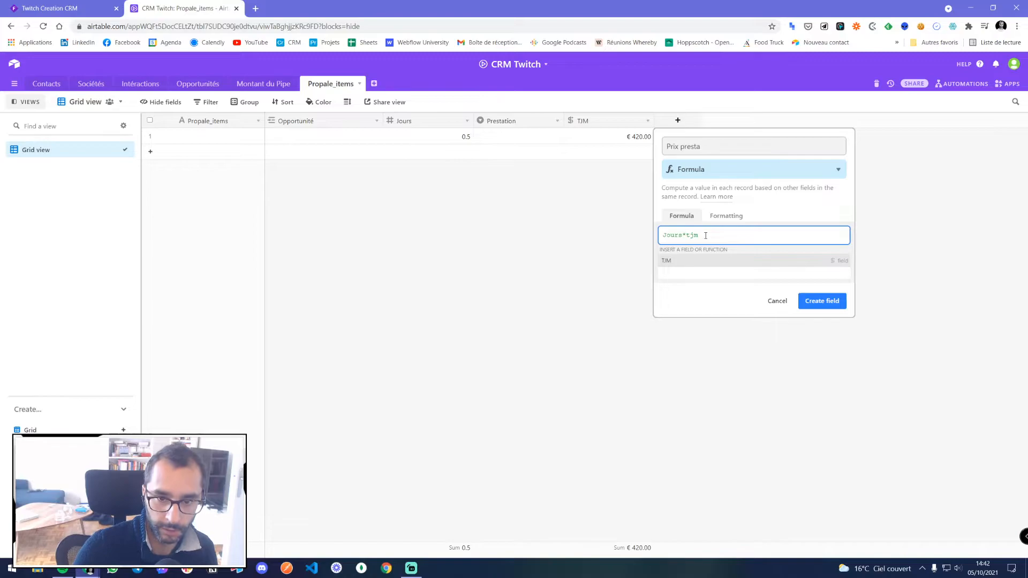
pyautogui.click(709, 266)
pyautogui.click(819, 266)
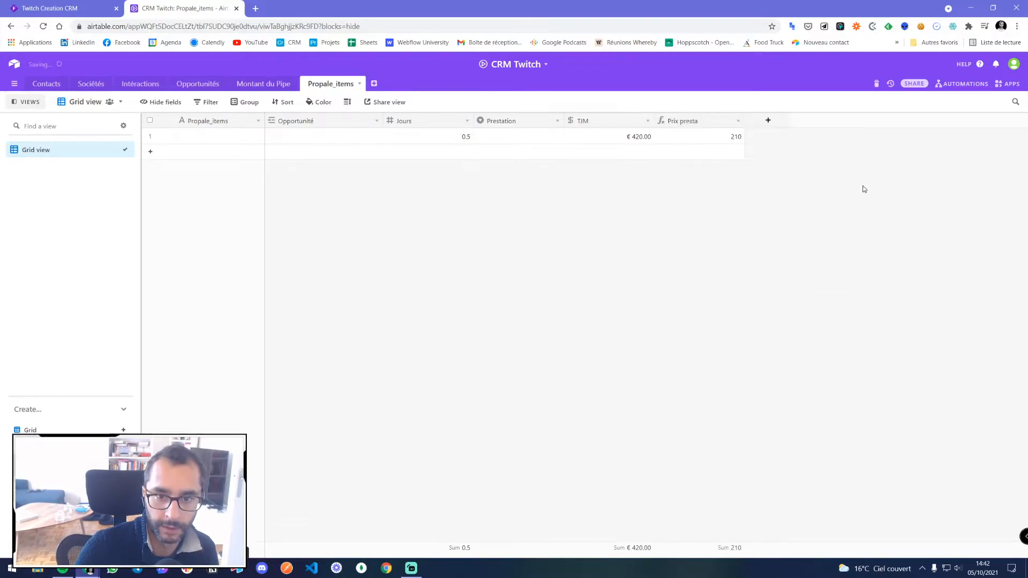
# - Format the Prix presta formula result as Currency with € as the currency symbol
pyautogui.doubleClick(696, 122)
pyautogui.click(648, 216)
pyautogui.click(613, 248)
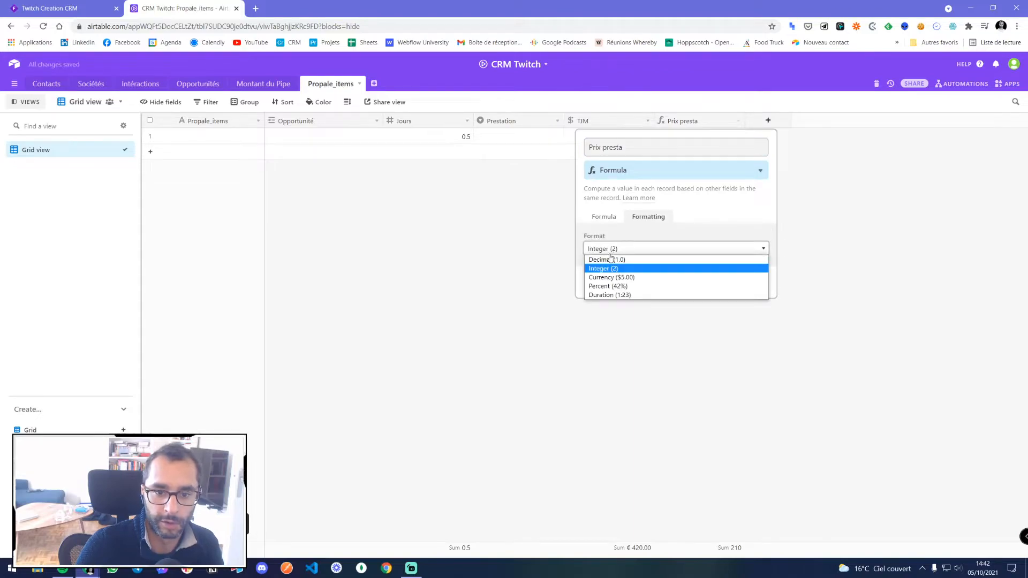
pyautogui.click(610, 277)
pyautogui.click(609, 276)
pyautogui.click(609, 290)
pyautogui.doubleClick(599, 304)
pyautogui.write('e')
pyautogui.doubleClick(599, 303)
pyautogui.write('€')
pyautogui.click(752, 341)
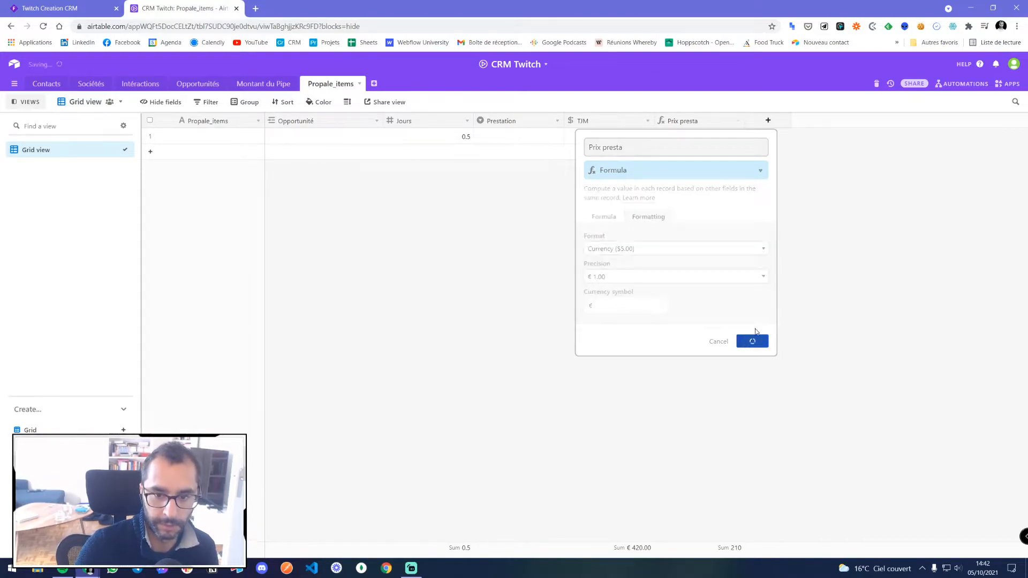
# - Review the Site internet record linked in Montant du Pipe and the Opportunités grid, ending back at Propale_items
pyautogui.click(229, 143)
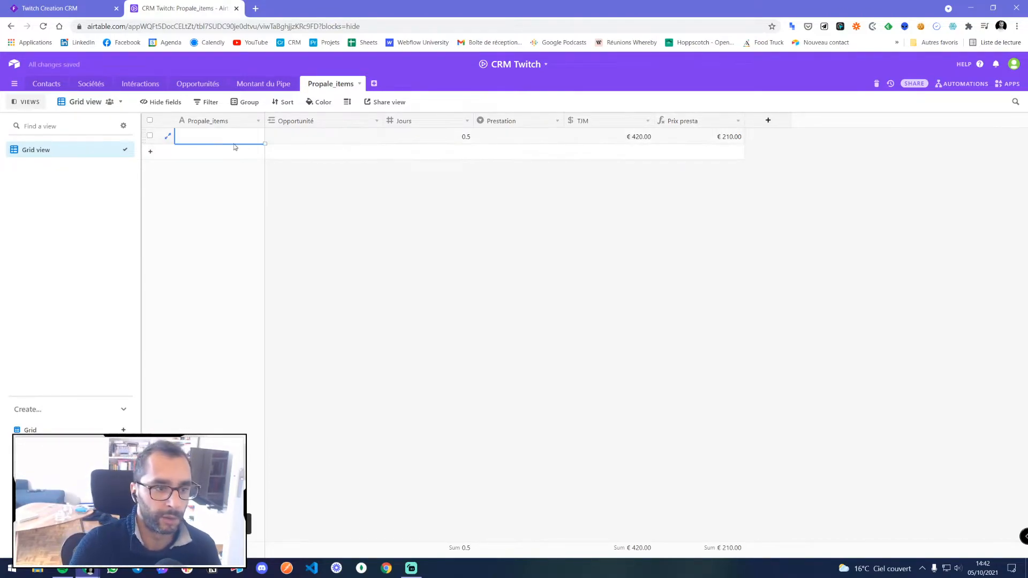
pyautogui.click(264, 85)
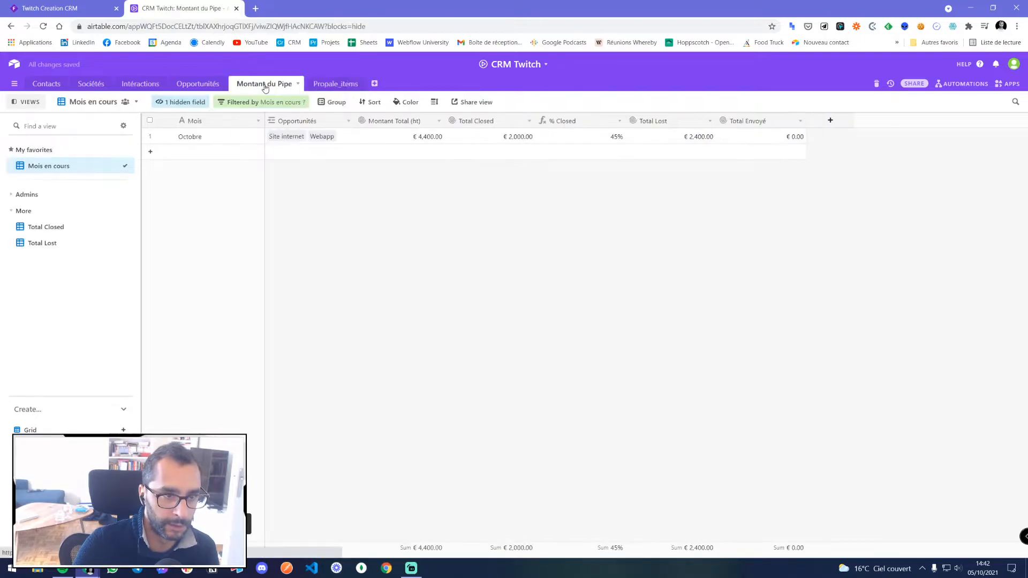
pyautogui.click(278, 139)
pyautogui.click(279, 139)
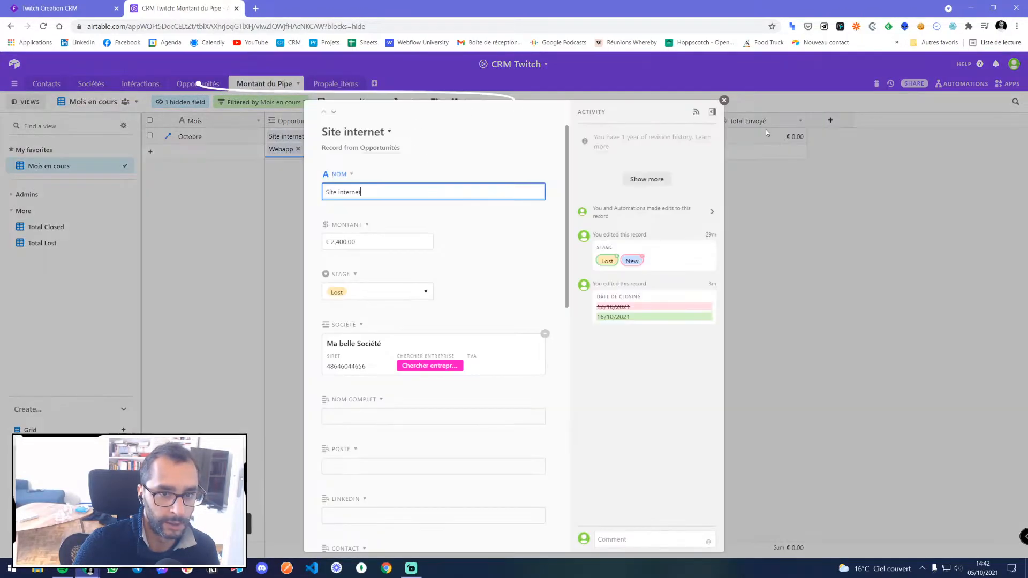
pyautogui.click(724, 102)
pyautogui.click(199, 85)
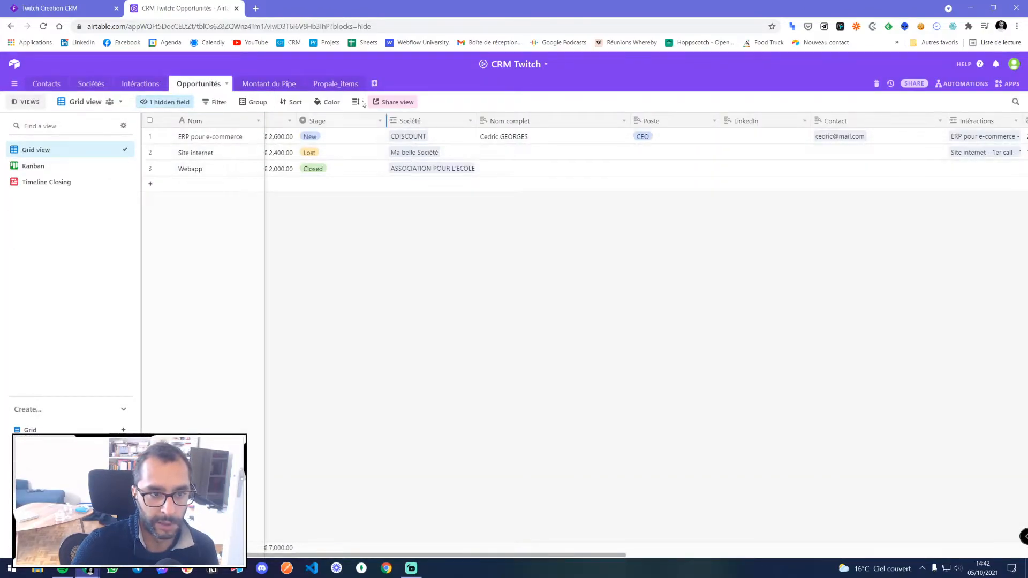
pyautogui.click(336, 83)
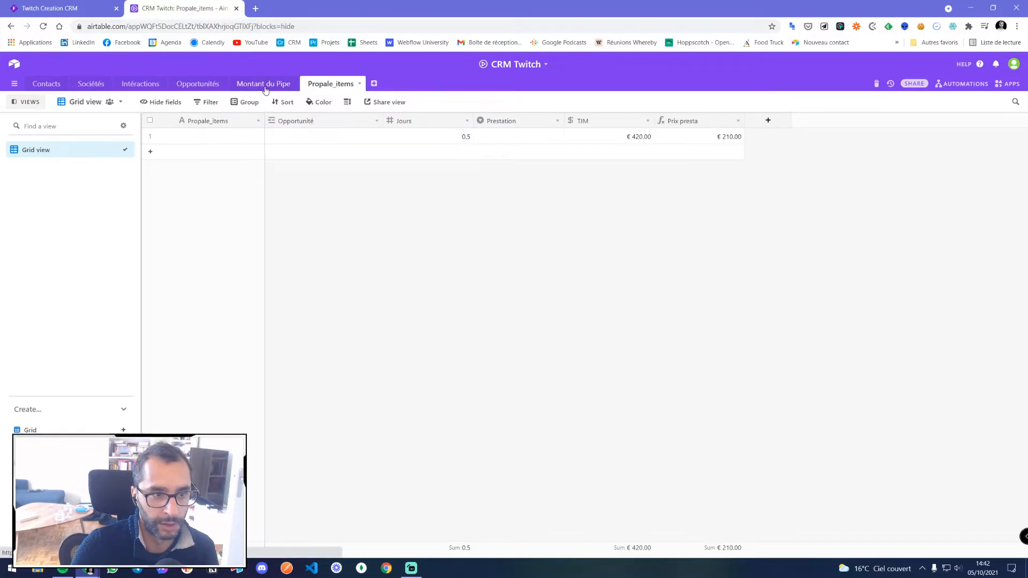
# - Move the Propale_items table between Opportunités and Montant du Pipe while viewing the Opportunités grid
pyautogui.click(263, 84)
pyautogui.moveTo(206, 88)
pyautogui.mouseDown()
pyautogui.moveTo(277, 87)
pyautogui.moveTo(200, 87)
pyautogui.mouseUp()
pyautogui.moveTo(335, 84); pyautogui.dragTo(261, 79)
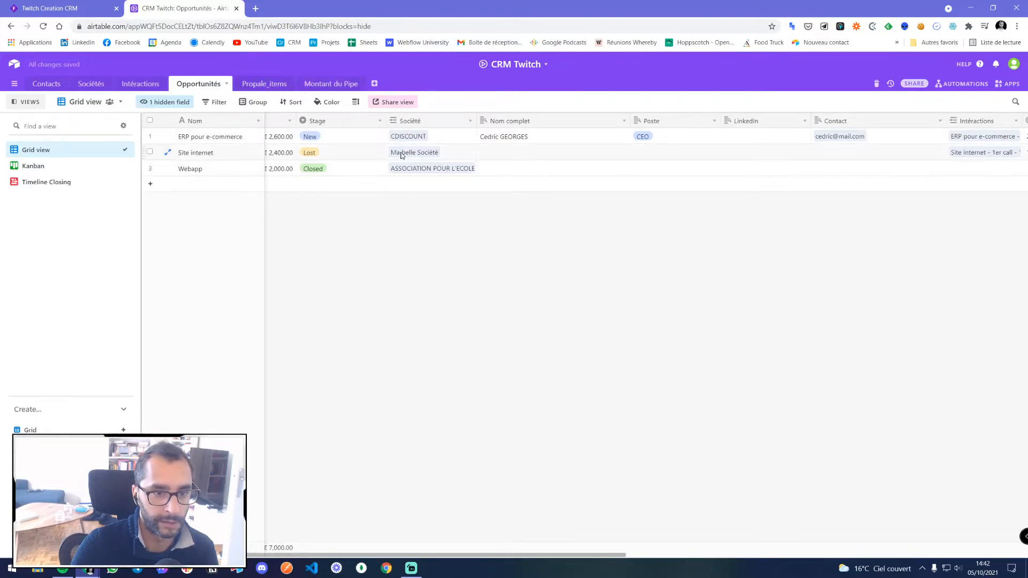
pyautogui.click(452, 158)
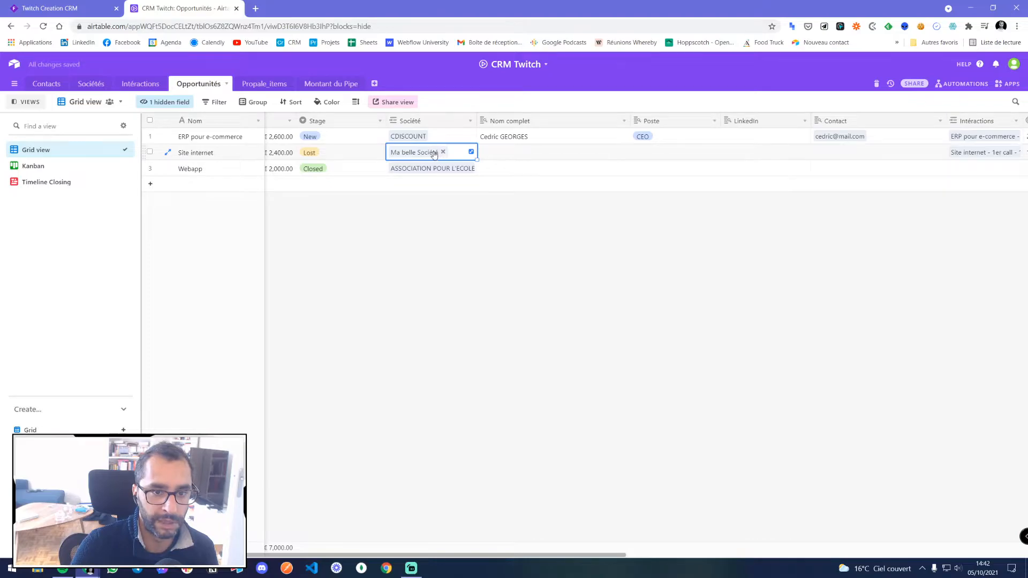
# - Link the first Propale_items record to the Site internet opportunity
pyautogui.click(268, 85)
pyautogui.click(289, 137)
pyautogui.click(272, 137)
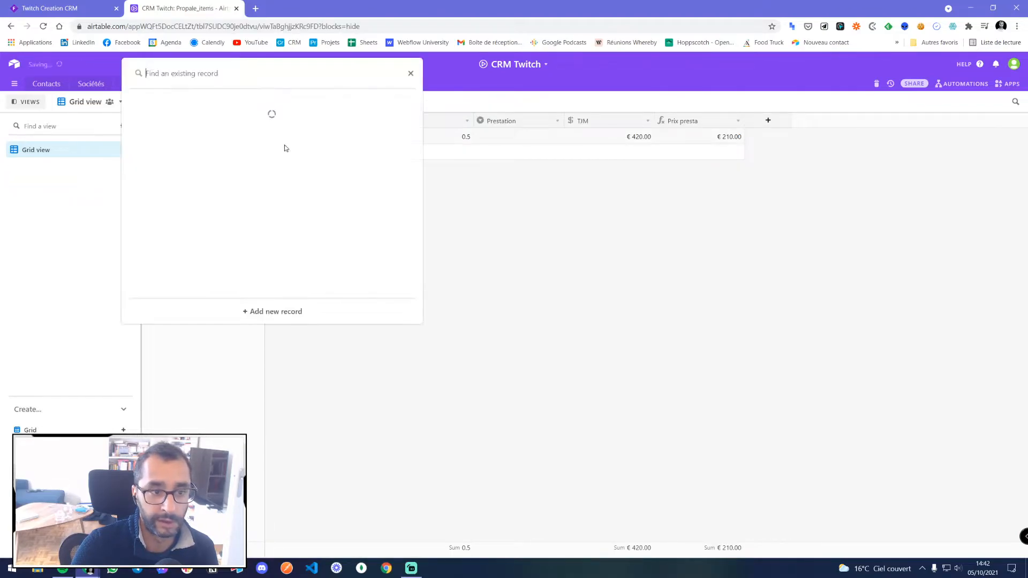
pyautogui.click(217, 161)
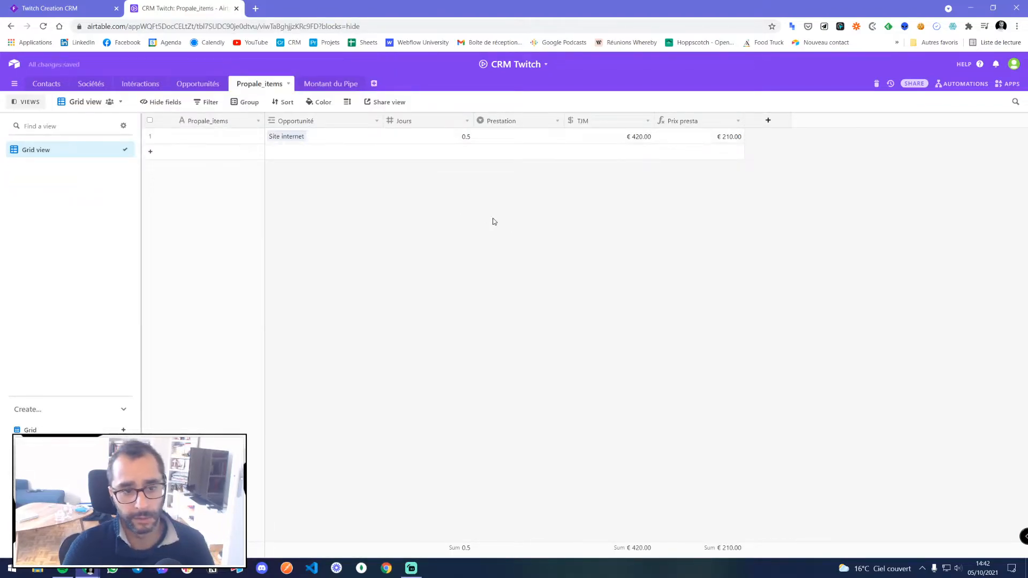
# - Name the proposal item linked to Site internet "Maquette figma"
pyautogui.click(194, 139)
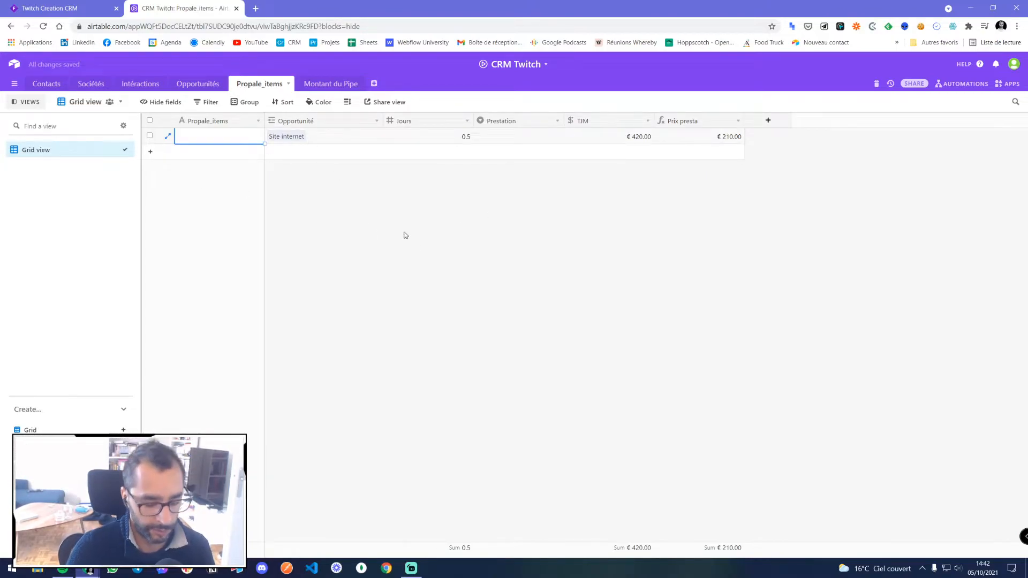
pyautogui.write('Maqe')
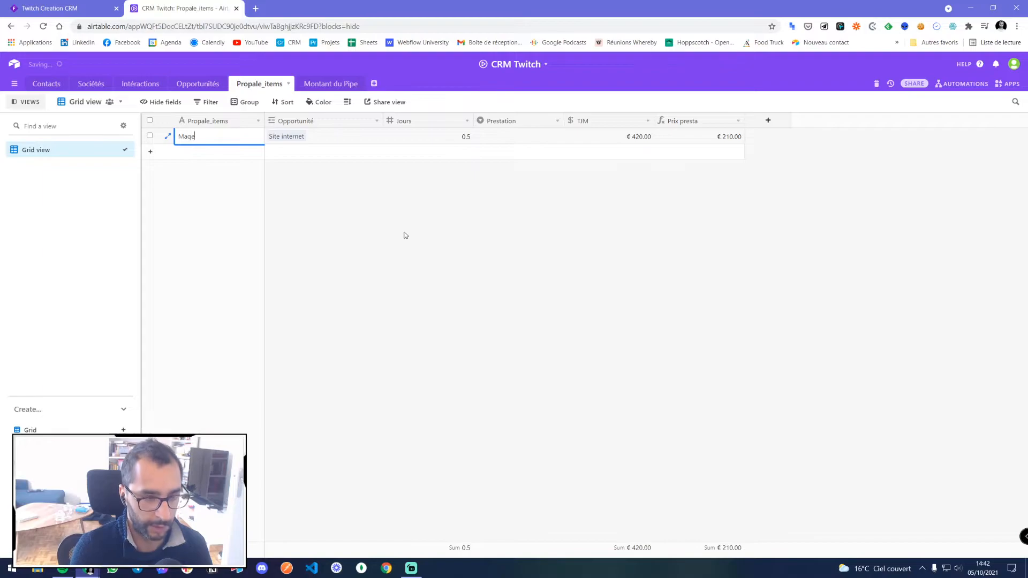
pyautogui.press('BackSpace')
pyautogui.write('uette figma')
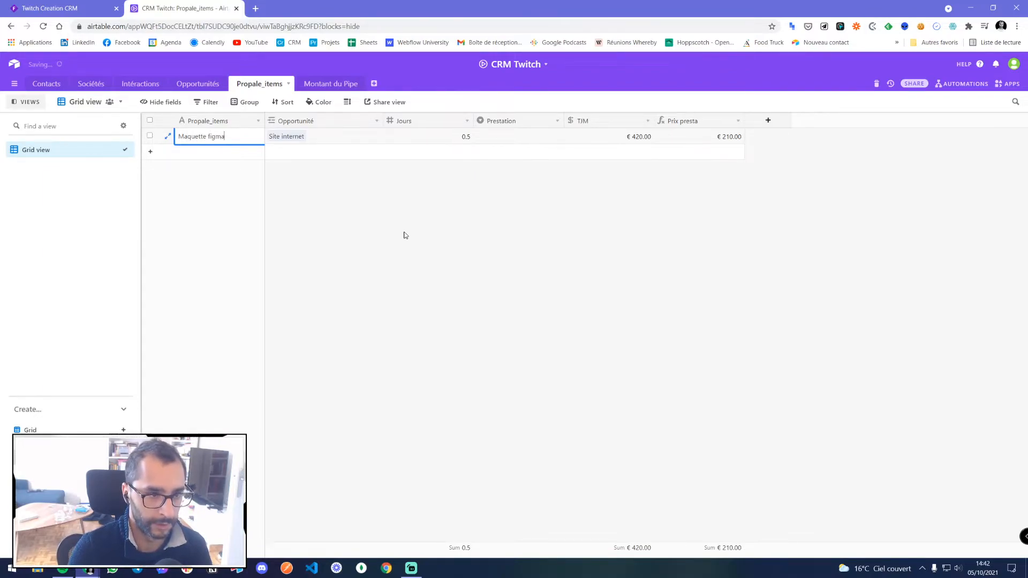
# - Set the Maquette figma item's Jours to 3 and its Prestation to Production
pyautogui.press('Tab')
pyautogui.press('Tab')
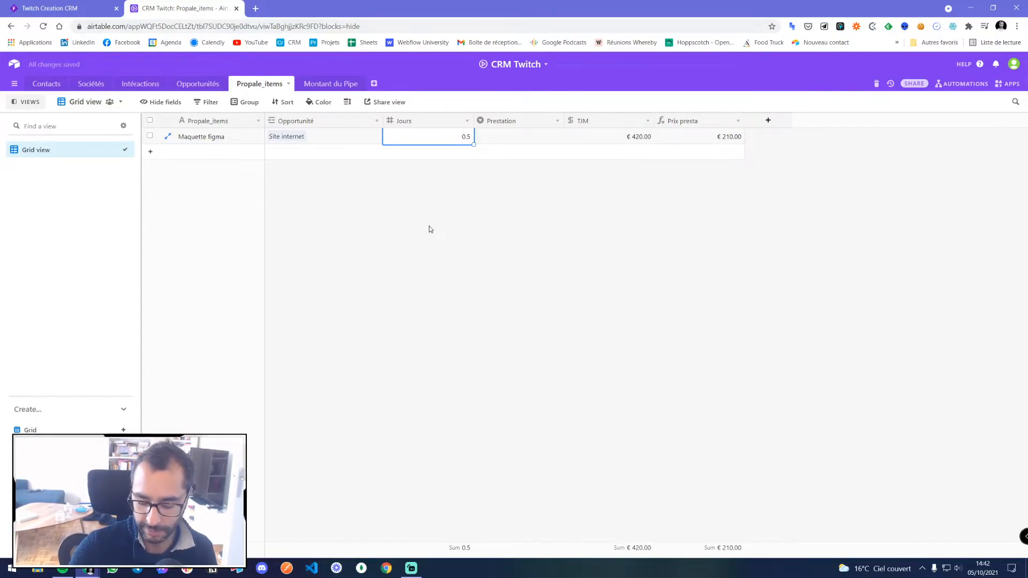
pyautogui.write('3')
pyautogui.press('Return')
pyautogui.click(426, 224)
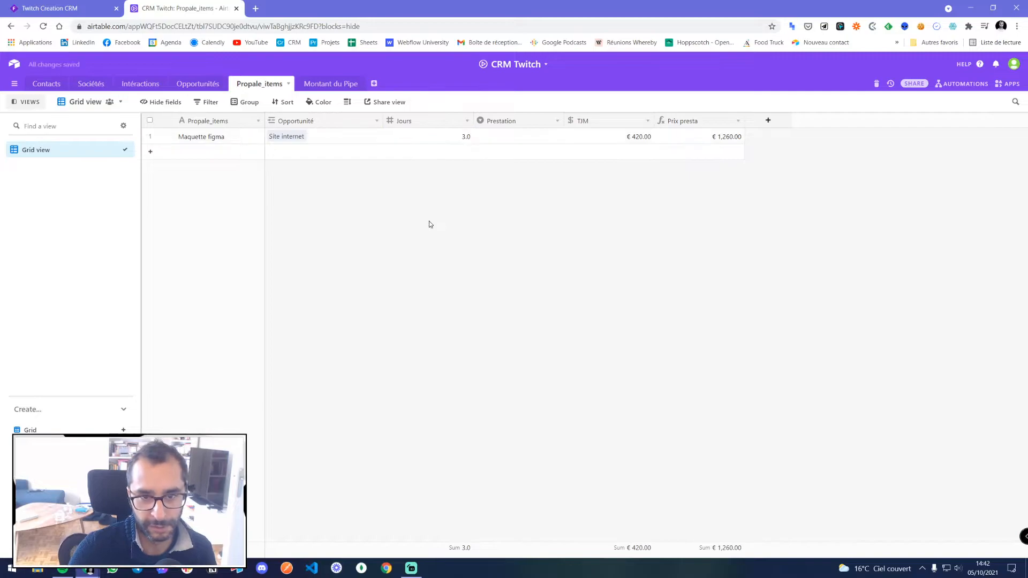
pyautogui.click(516, 138)
pyautogui.click(515, 138)
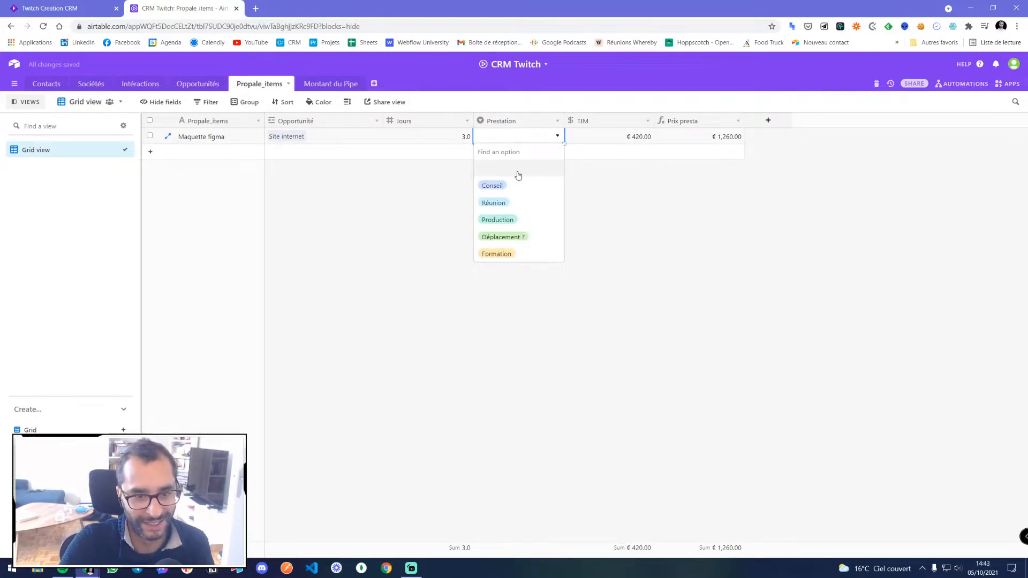
pyautogui.click(515, 220)
pyautogui.click(530, 190)
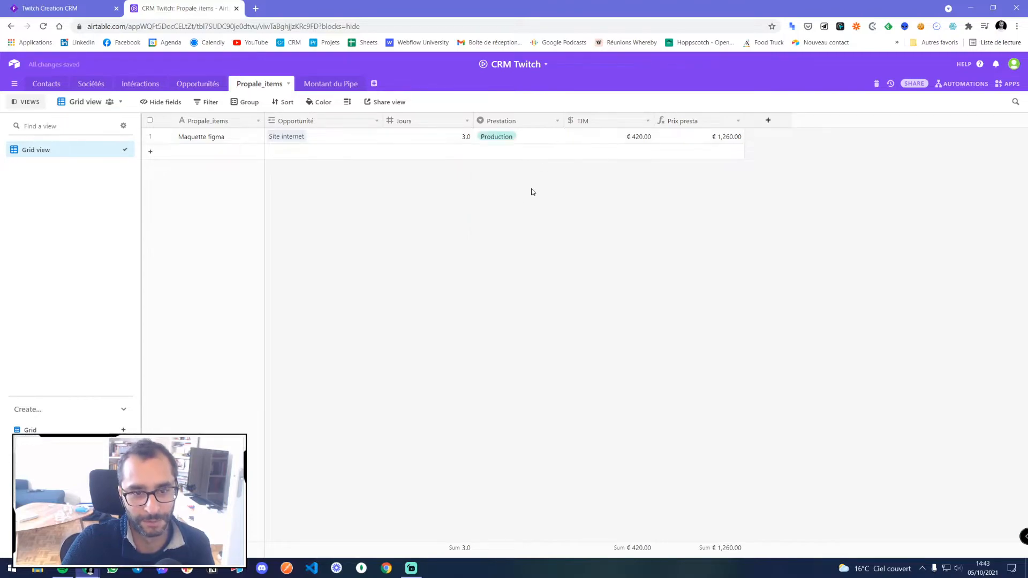
pyautogui.click(768, 121)
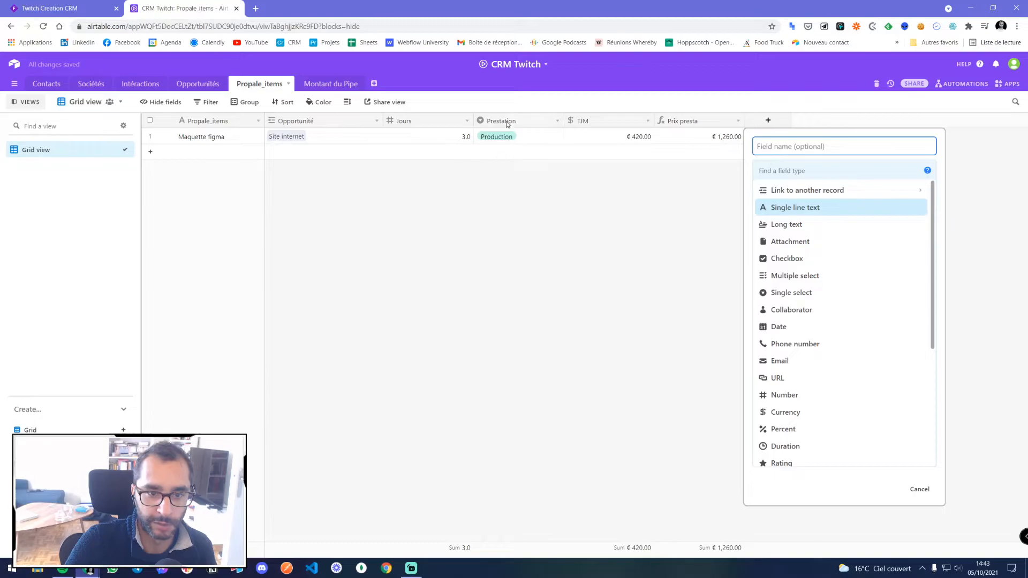
pyautogui.click(919, 490)
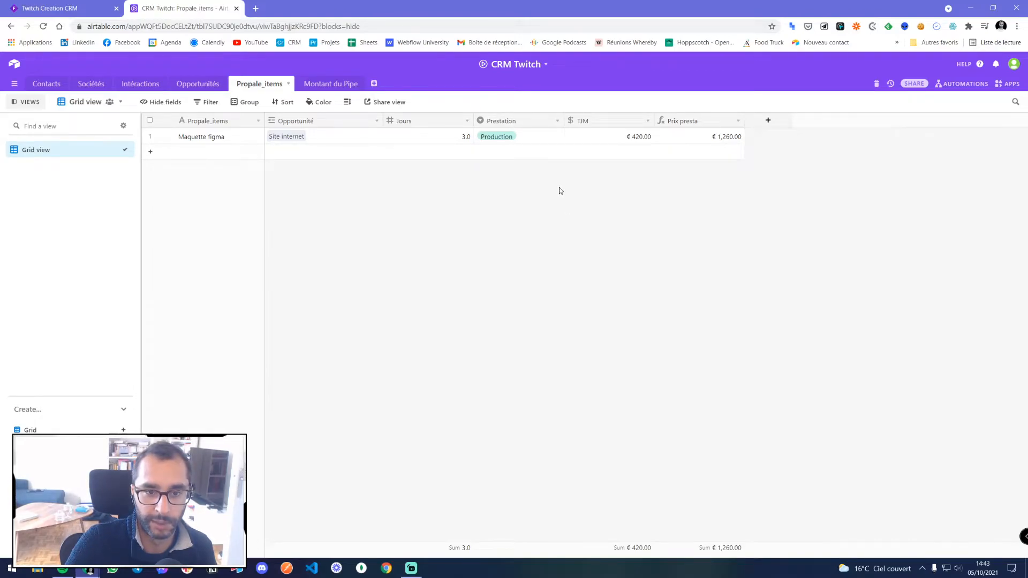
pyautogui.doubleClick(501, 122)
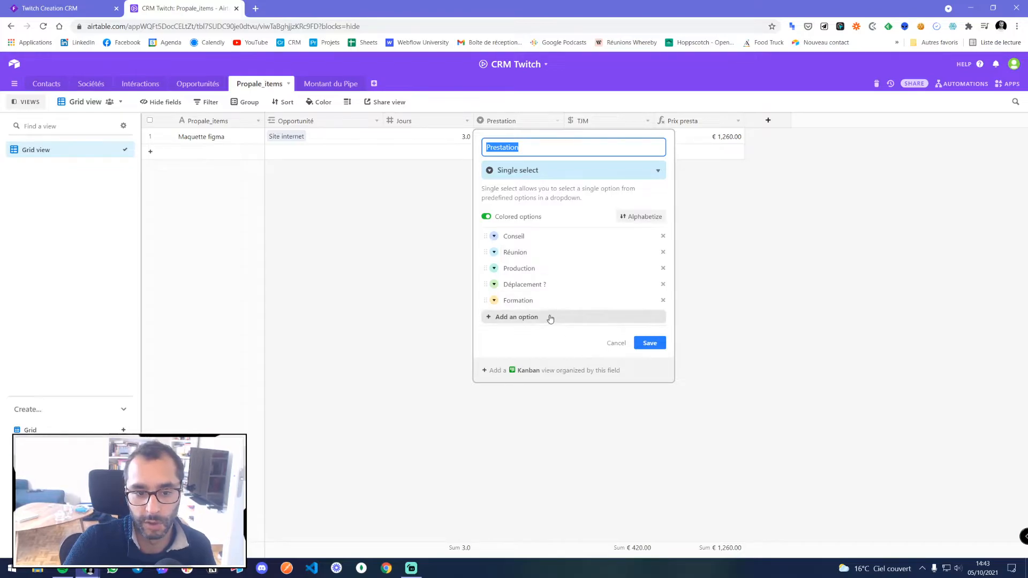
pyautogui.click(613, 343)
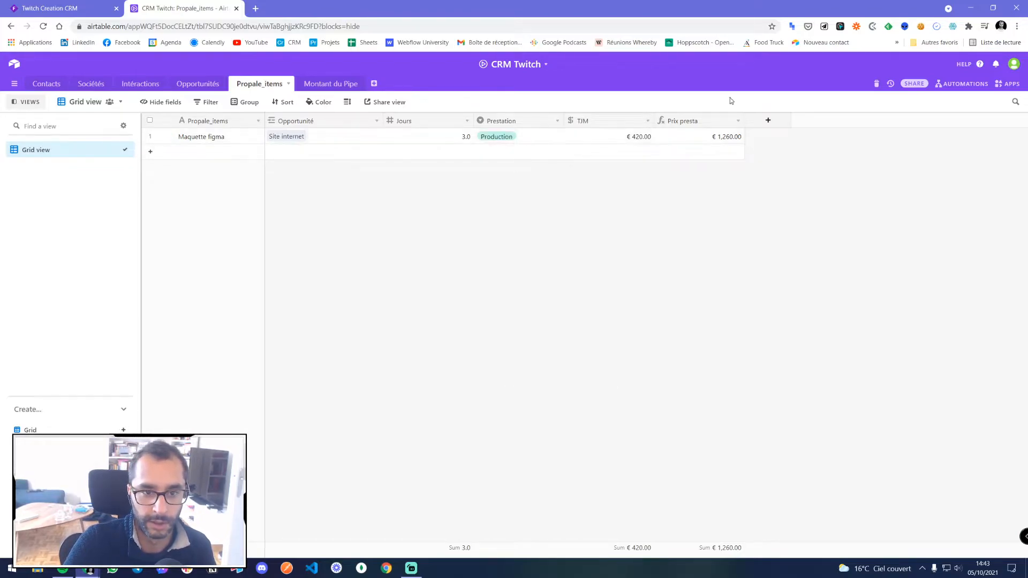
pyautogui.click(767, 120)
pyautogui.click(919, 489)
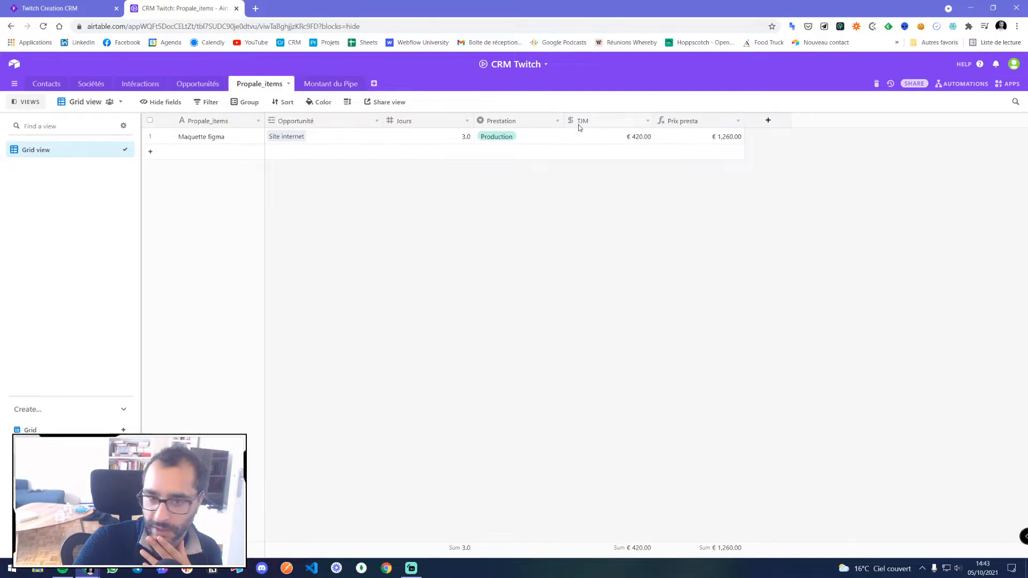
# - Change the Prestation field's type to Multiple select and check the options offered on the Maquette figma record
pyautogui.doubleClick(522, 121)
pyautogui.click(522, 169)
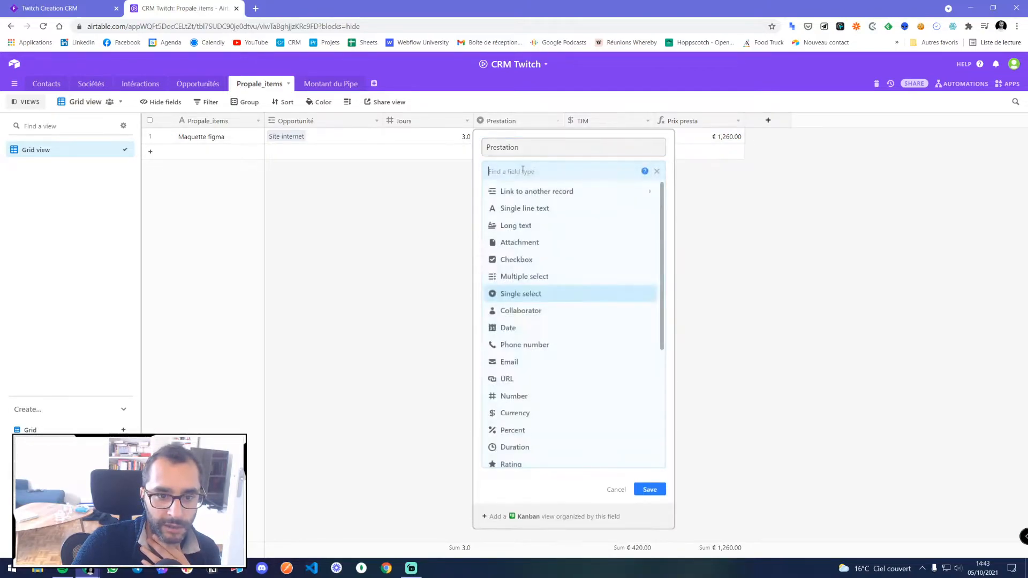
pyautogui.click(522, 276)
pyautogui.click(648, 342)
pyautogui.click(522, 139)
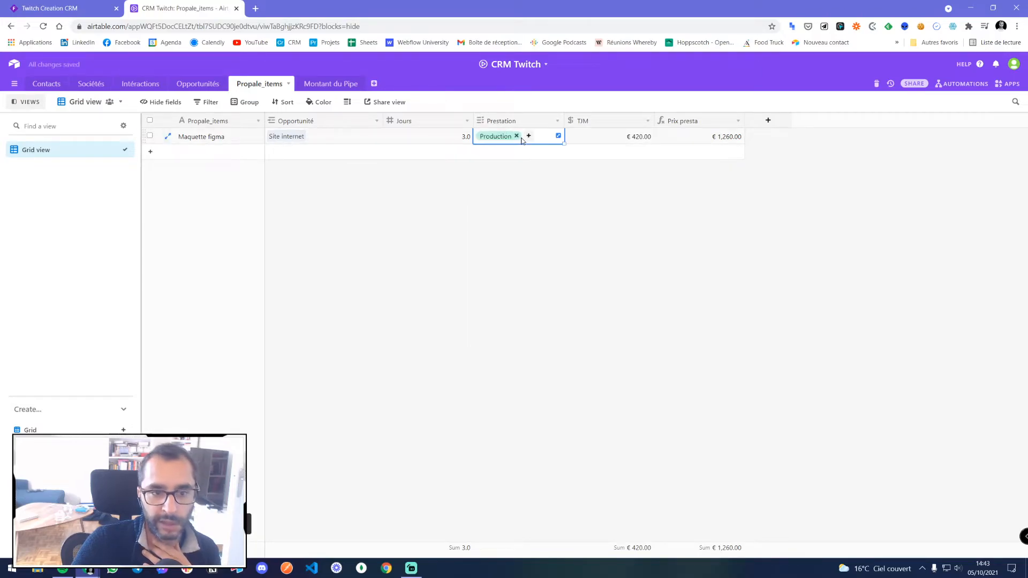
pyautogui.click(529, 137)
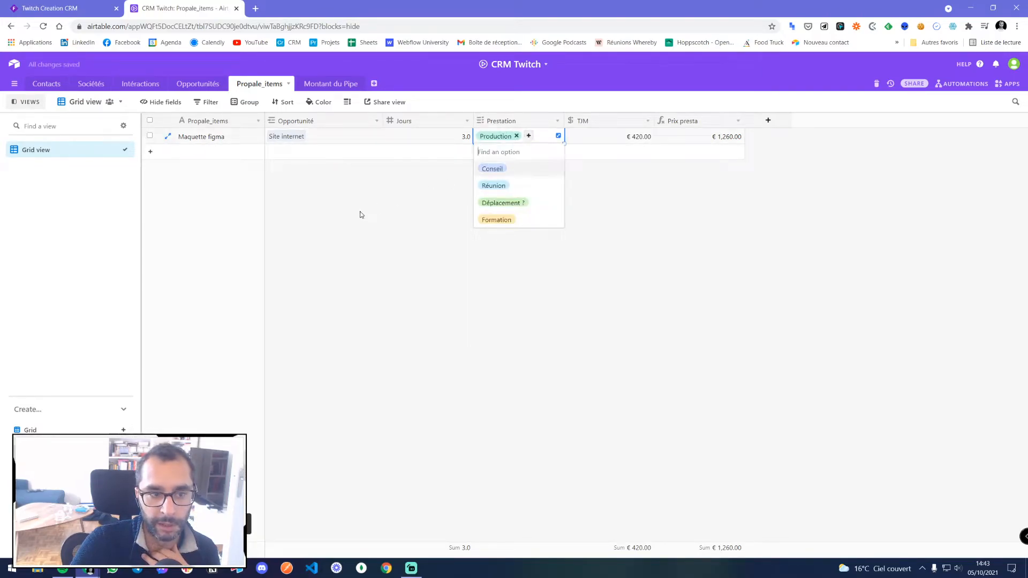
pyautogui.click(238, 181)
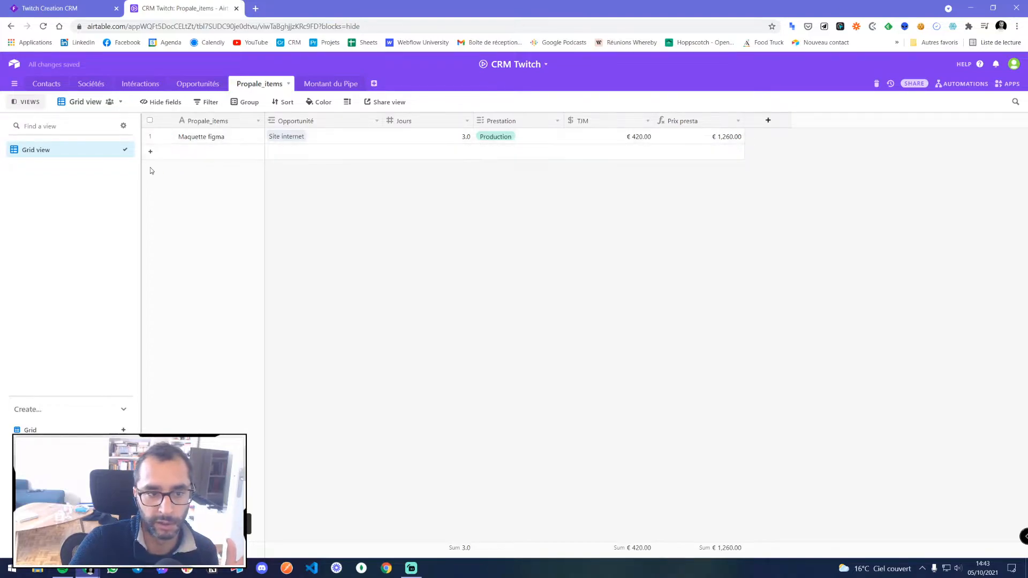
# - Add a Propale_items record named "Kick-off" and move it above Maquette figma
pyautogui.click(198, 153)
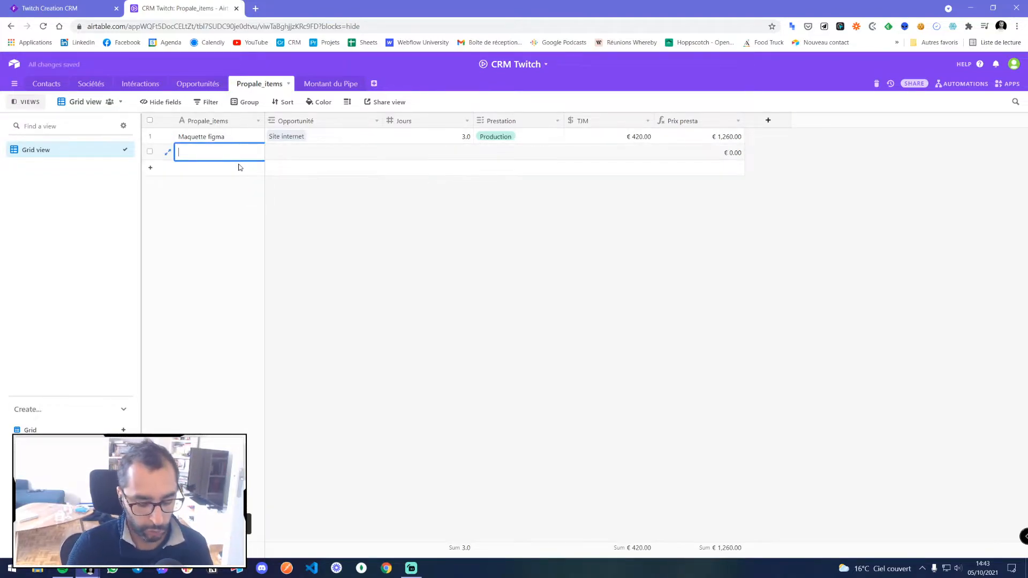
pyautogui.write('Ré')
pyautogui.hotkey('ctrl', 'a')
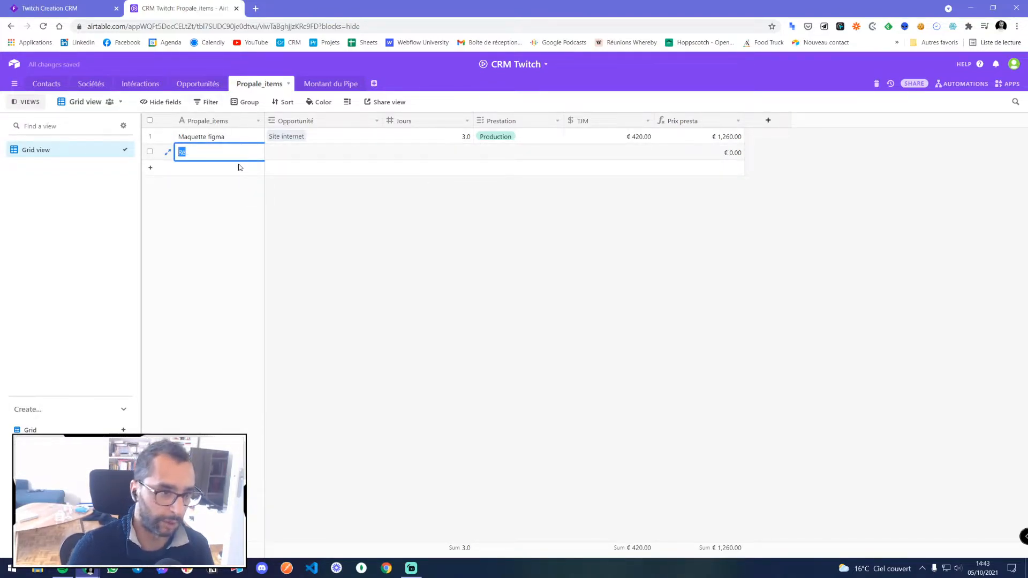
pyautogui.write('Kick-off')
pyautogui.press('Return')
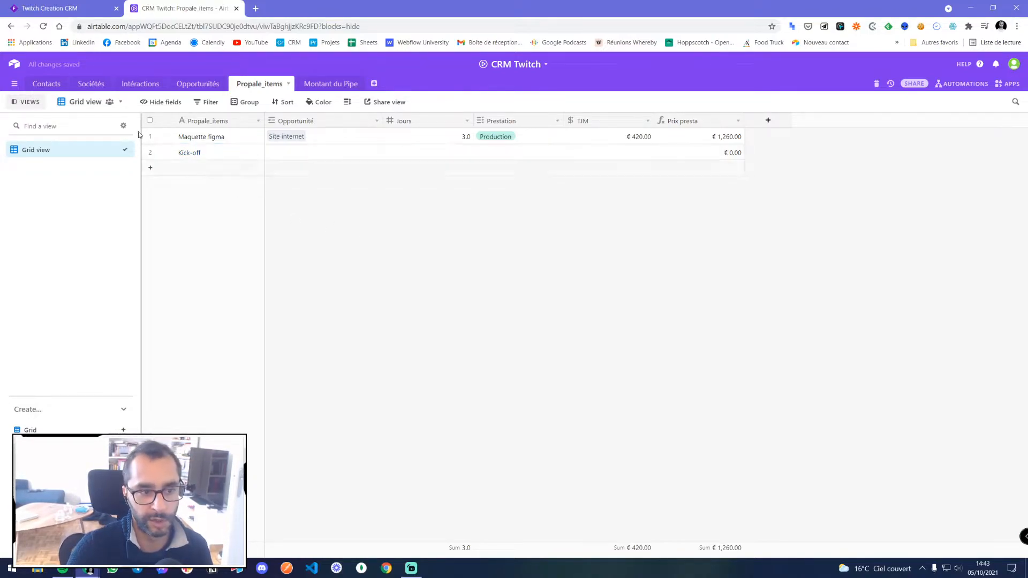
pyautogui.moveTo(144, 153); pyautogui.dragTo(153, 134)
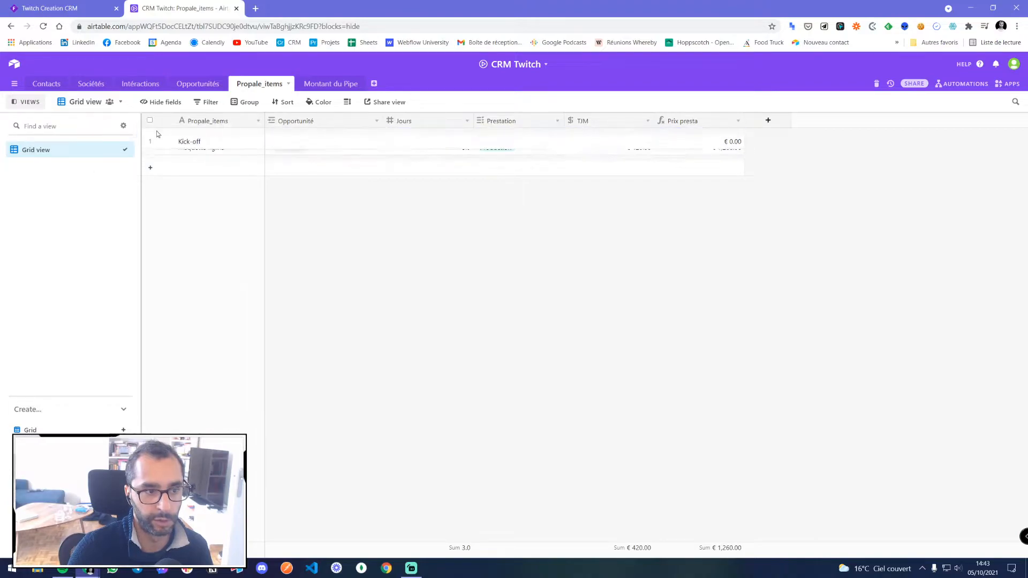
# - Link the Kick-off record to the Site internet opportunity
pyautogui.click(289, 137)
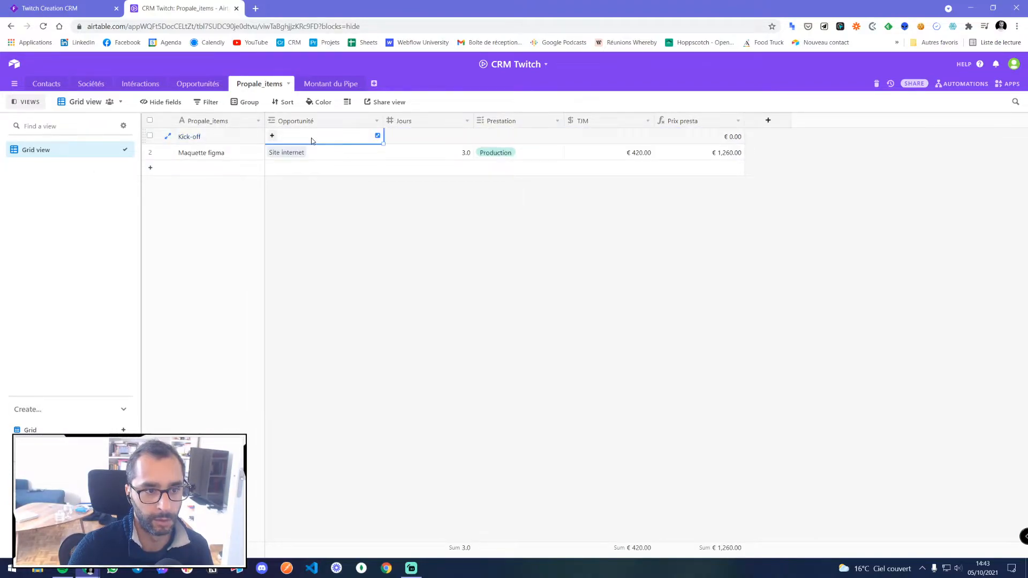
pyautogui.click(271, 135)
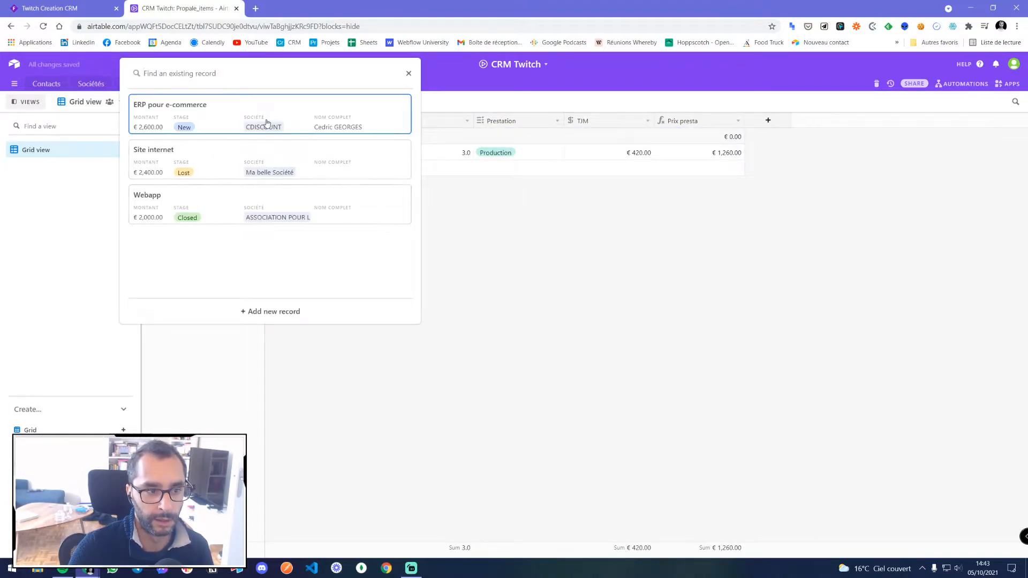
pyautogui.click(281, 172)
# - Enter 0.2 as the Jours value of the Kick-off record
pyautogui.click(409, 142)
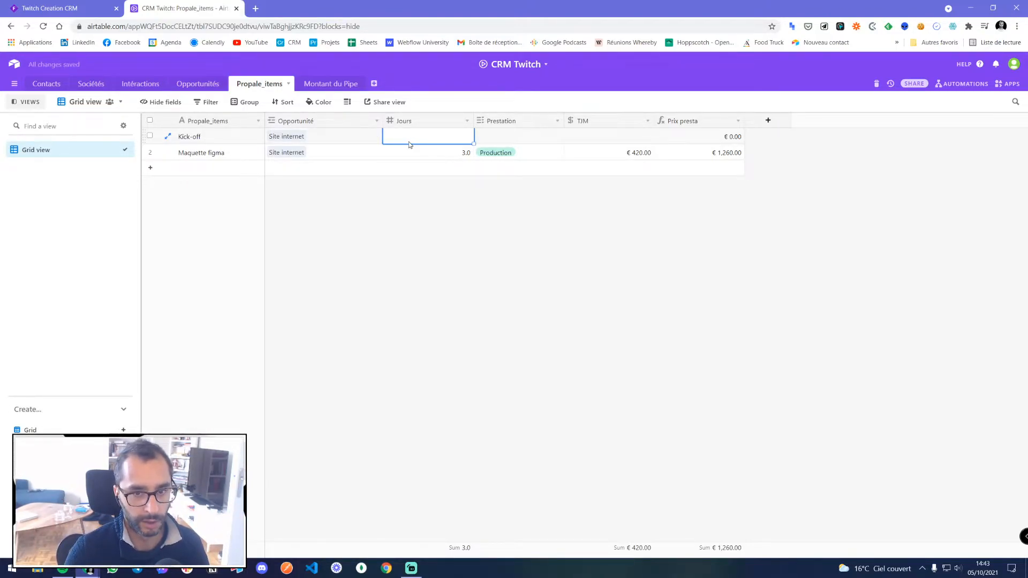
pyautogui.click(475, 218)
pyautogui.click(407, 140)
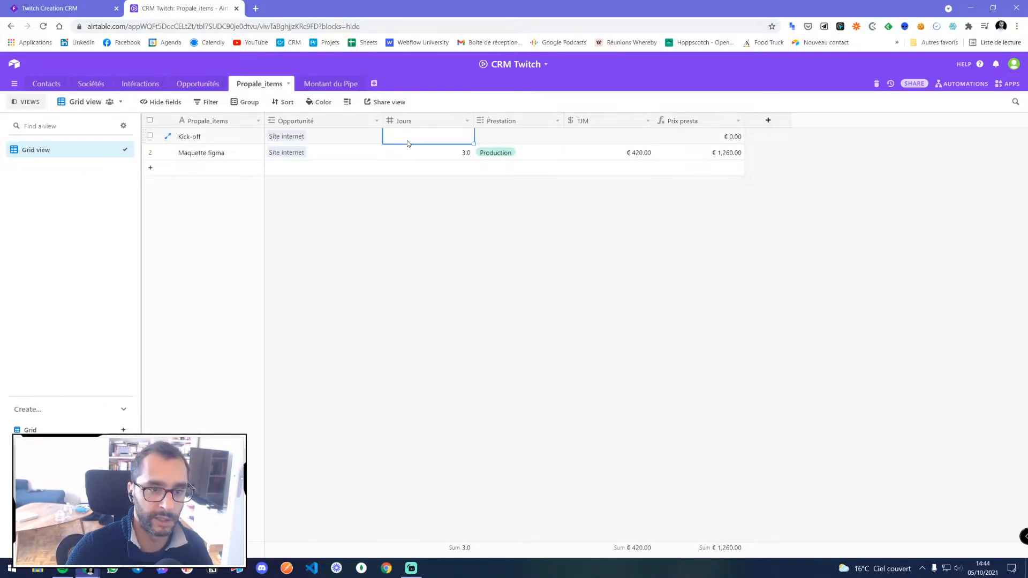
pyautogui.write('0.2')
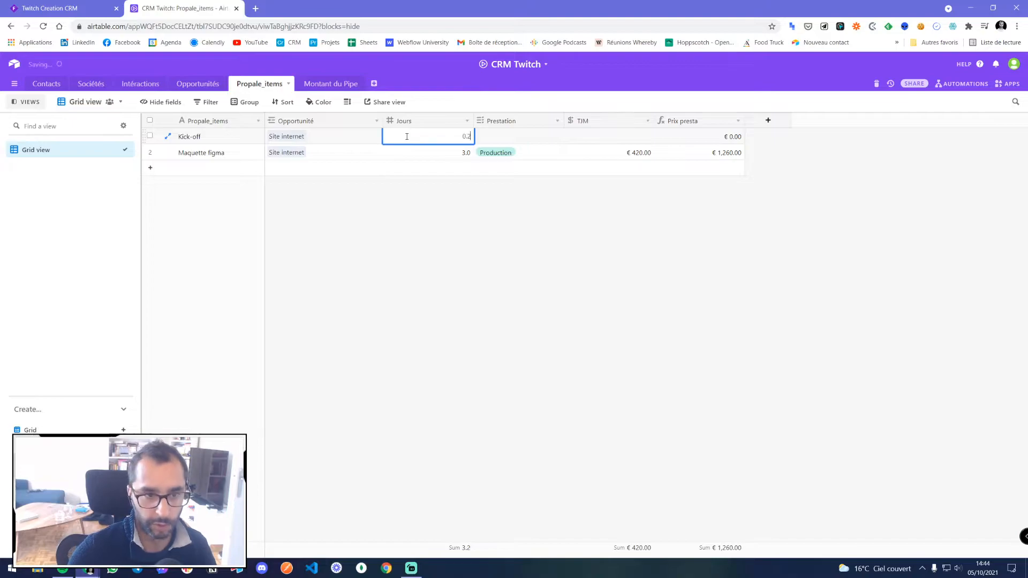
pyautogui.click(475, 249)
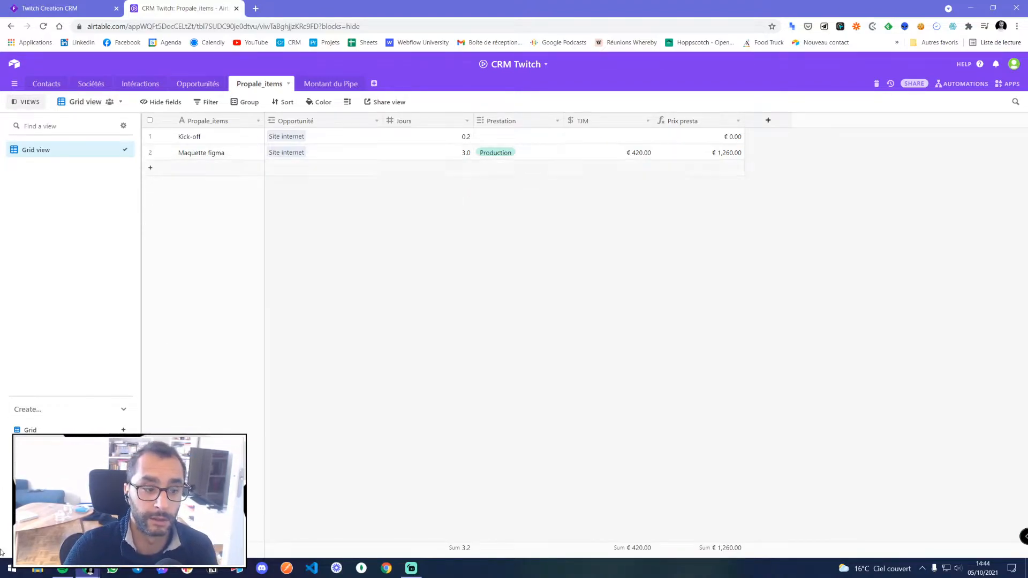
pyautogui.rightClick(11, 568)
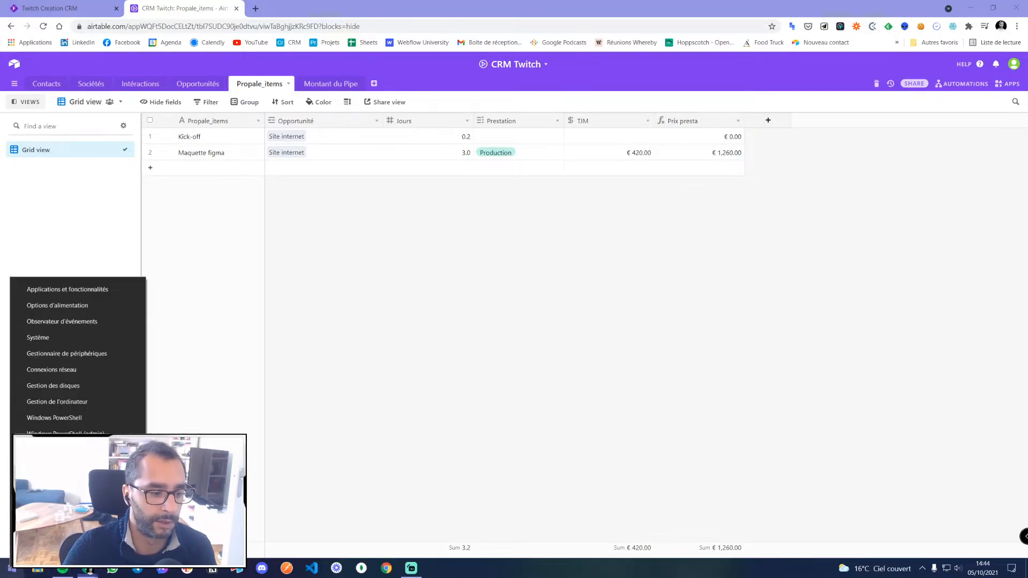
pyautogui.click(43, 505)
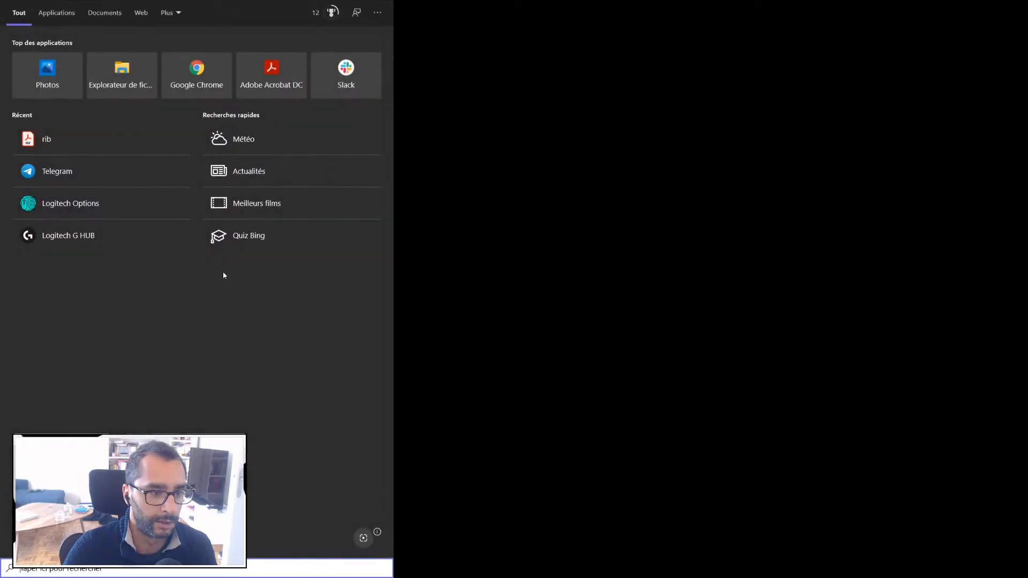
pyautogui.write('8')
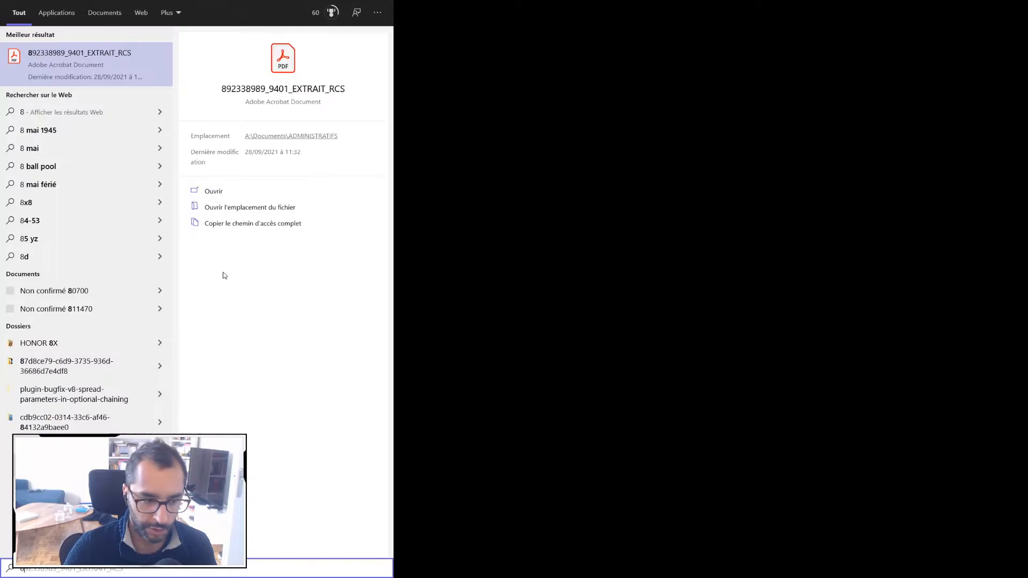
pyautogui.write('/')
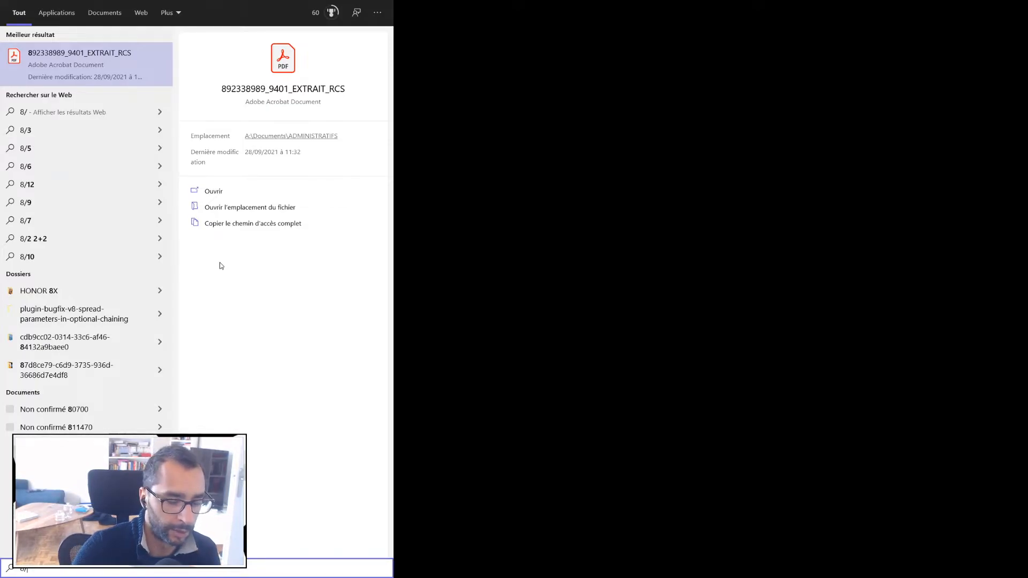
pyautogui.press('Escape')
# - Set the Kick-off record's Jours to 0.1
pyautogui.click(451, 138)
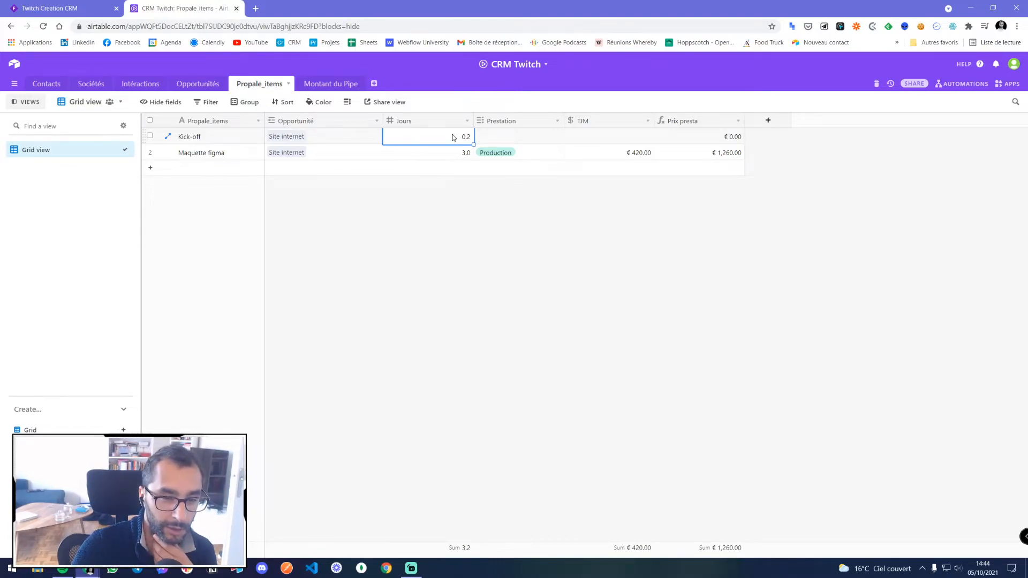
pyautogui.click(453, 137)
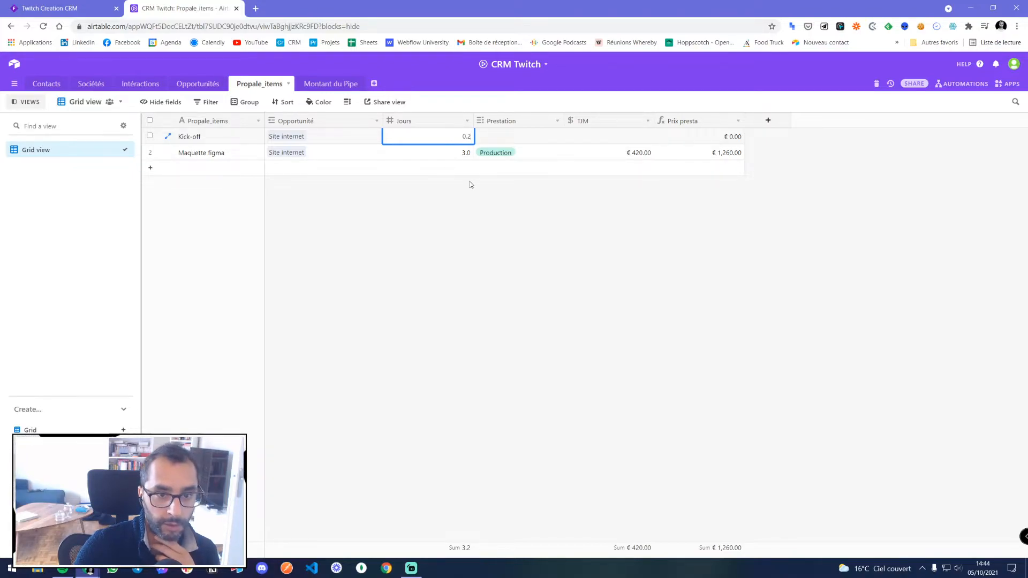
pyautogui.press('BackSpace')
pyautogui.write('1')
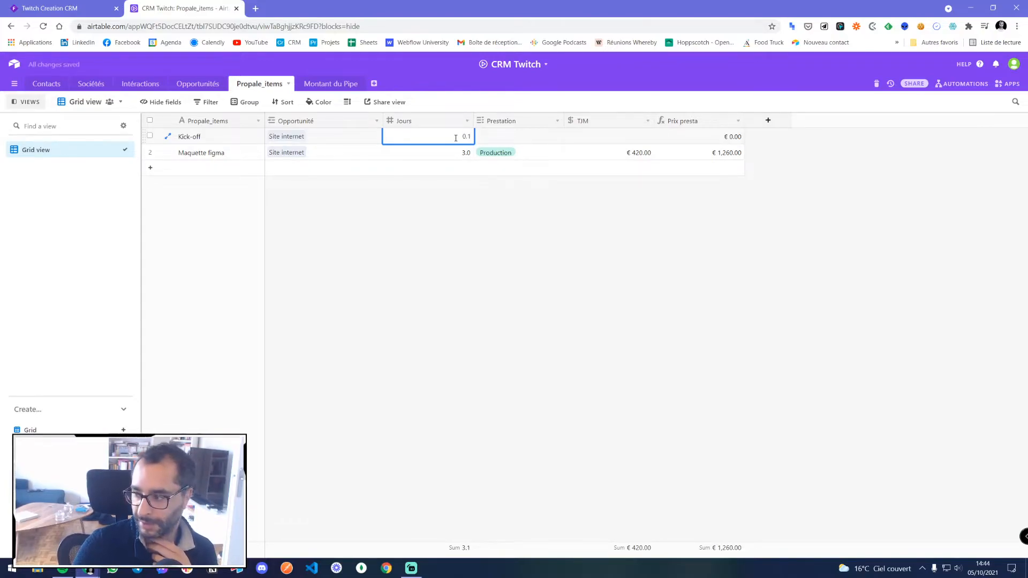
# - Start a new field in Propale_items named "heures en jours" and make it a Formula field
pyautogui.click(504, 265)
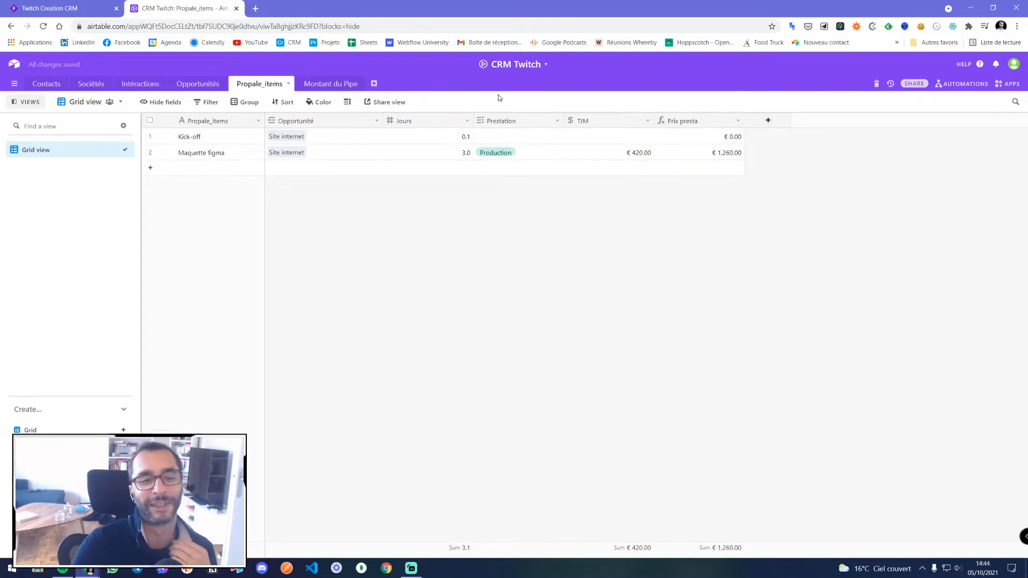
pyautogui.click(768, 121)
pyautogui.click(791, 169)
pyautogui.write('Heure en')
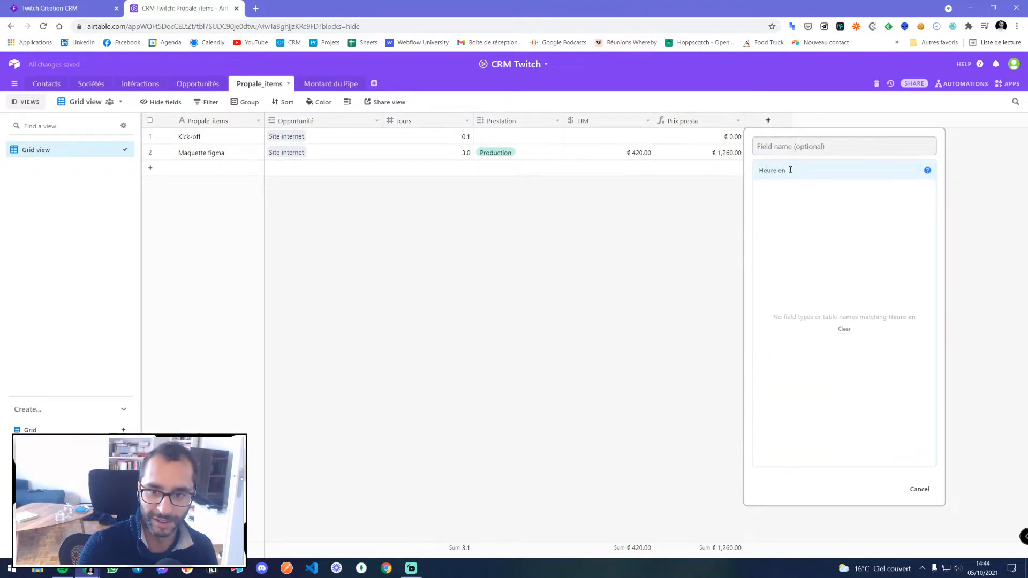
pyautogui.hotkey('ctrl', 'a')
pyautogui.click(783, 145)
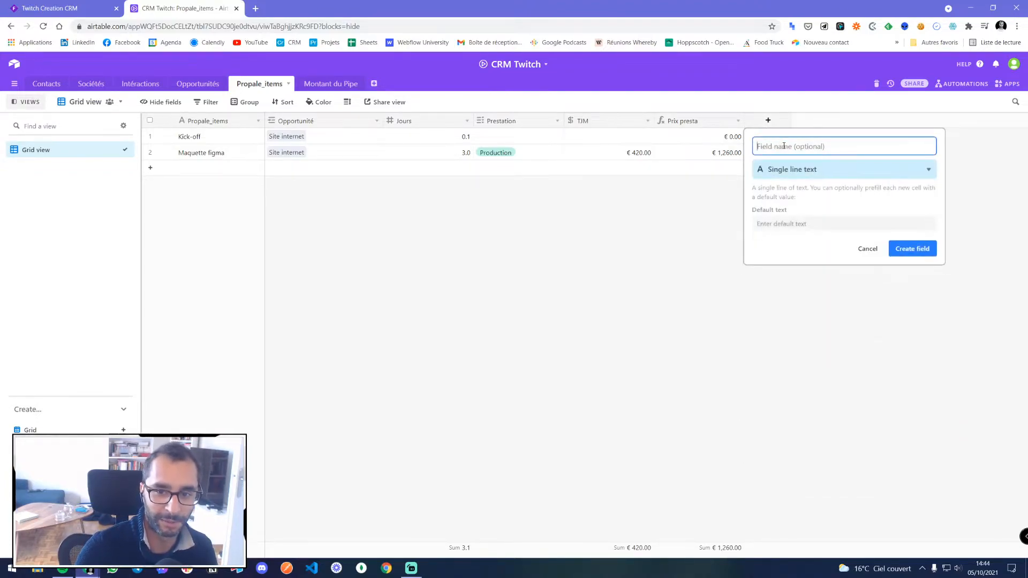
pyautogui.write('heures en jours')
pyautogui.click(787, 164)
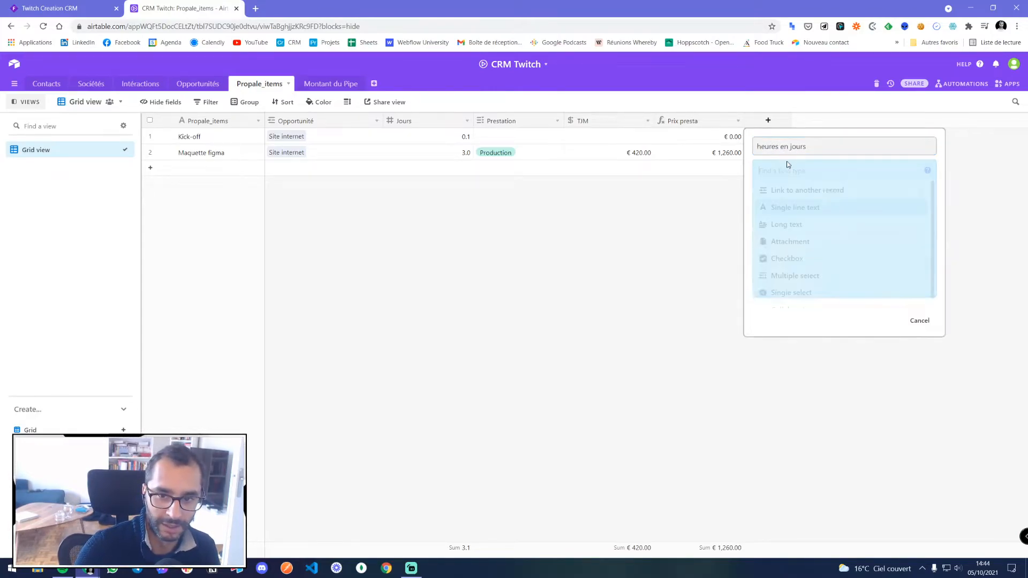
pyautogui.write('form')
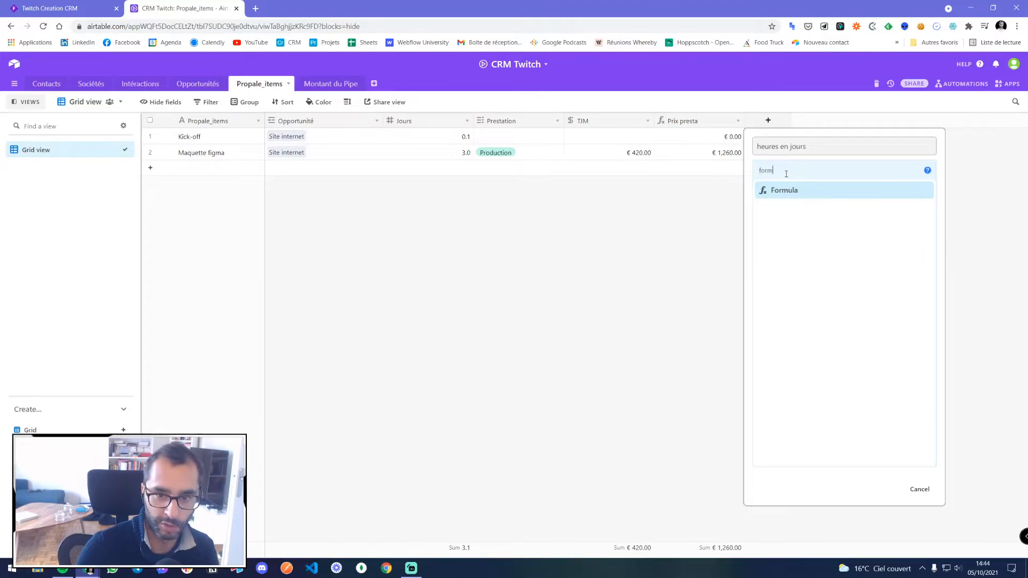
pyautogui.click(791, 190)
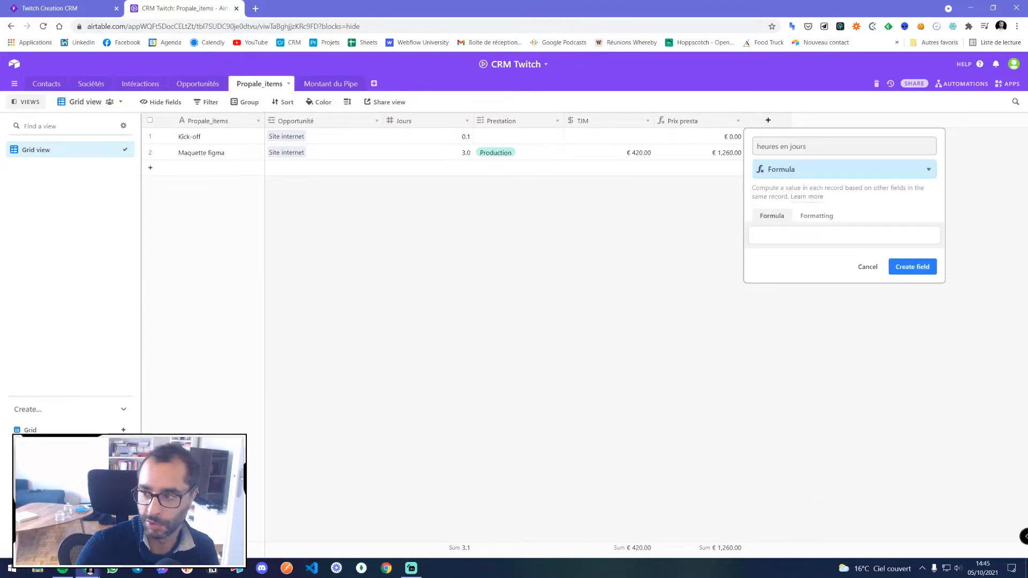
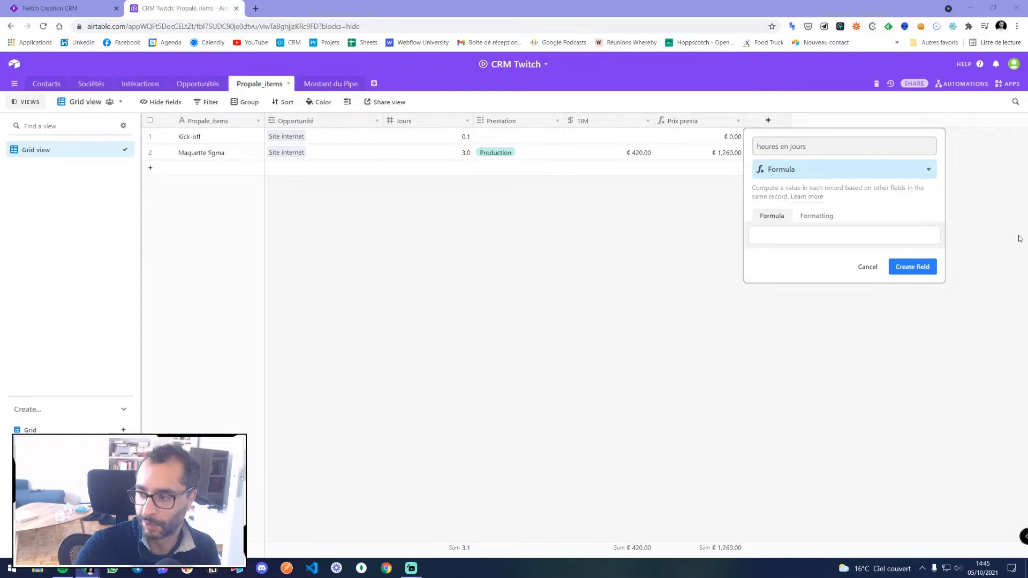
# - Name the new formula field "Jours estimés" instead, give it the formula Jours/8 and create it
pyautogui.click(792, 234)
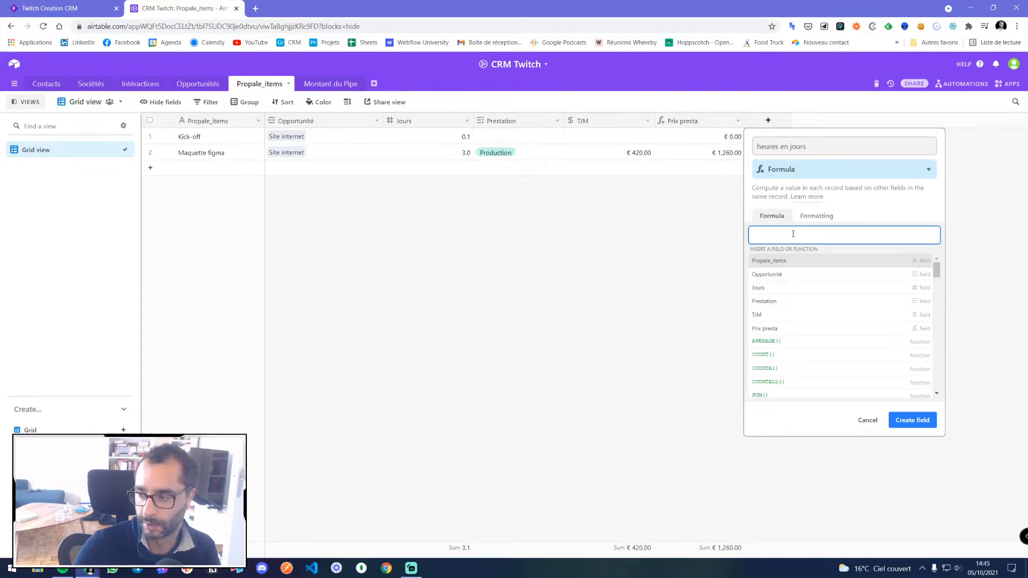
pyautogui.click(787, 148)
pyautogui.hotkey('ctrl', 'a')
pyautogui.press('BackSpace')
pyautogui.write('Jours')
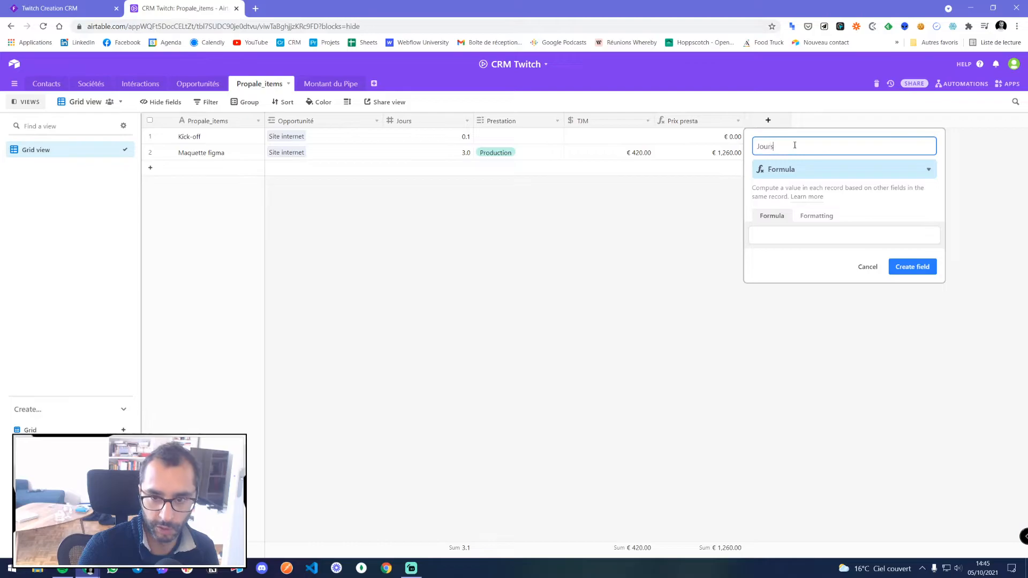
pyautogui.write(' estimés')
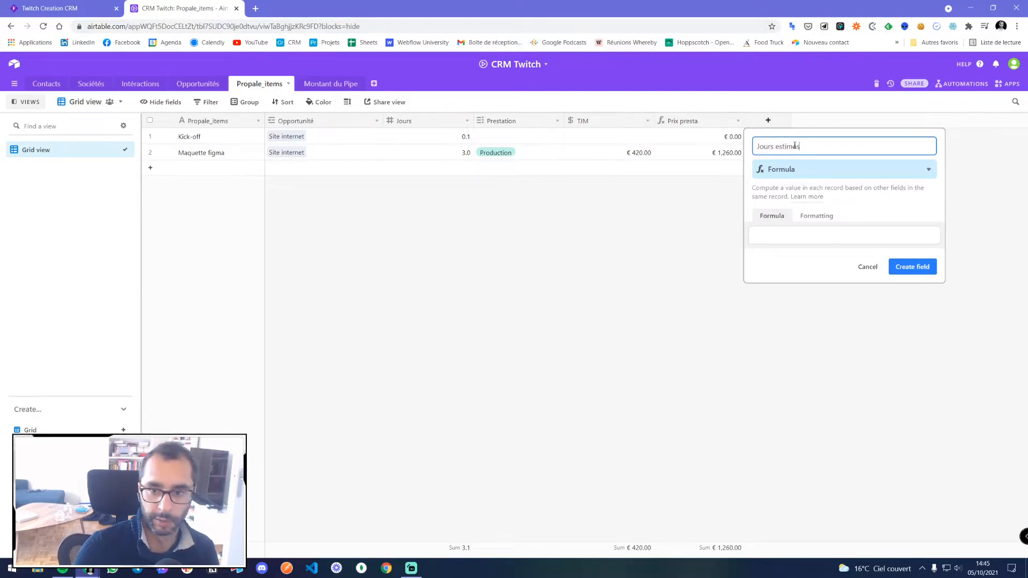
pyautogui.click(776, 235)
pyautogui.write('Jours')
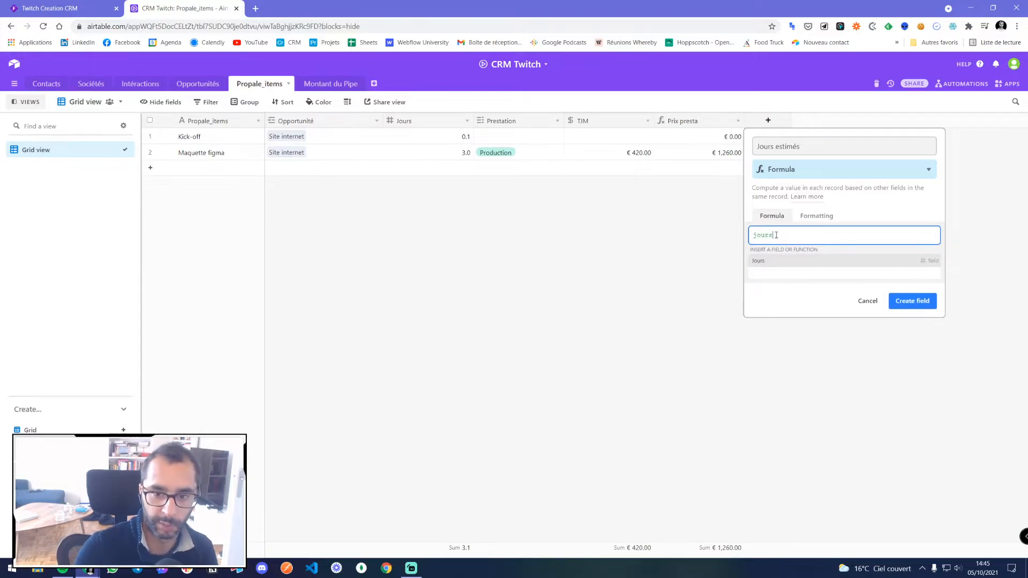
pyautogui.write('/8')
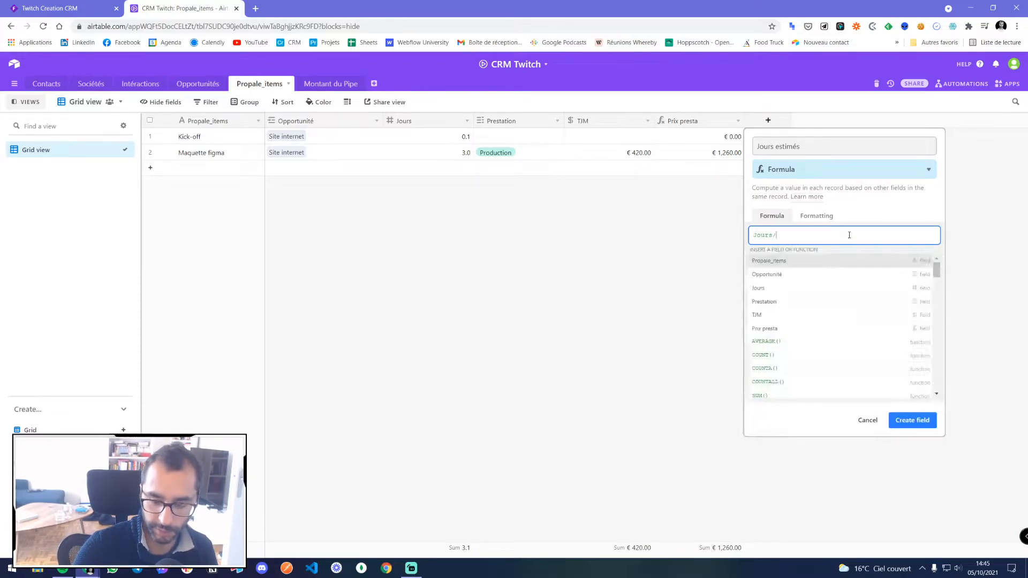
pyautogui.click(912, 267)
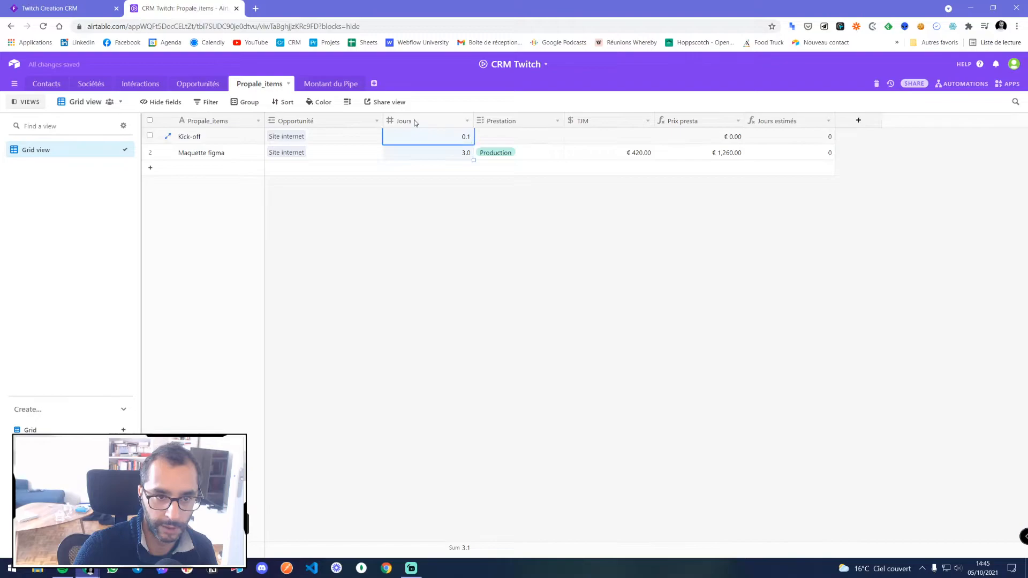
# - Rename the Jours number field to "Heures" and save it
pyautogui.doubleClick(413, 120)
pyautogui.write('Heures')
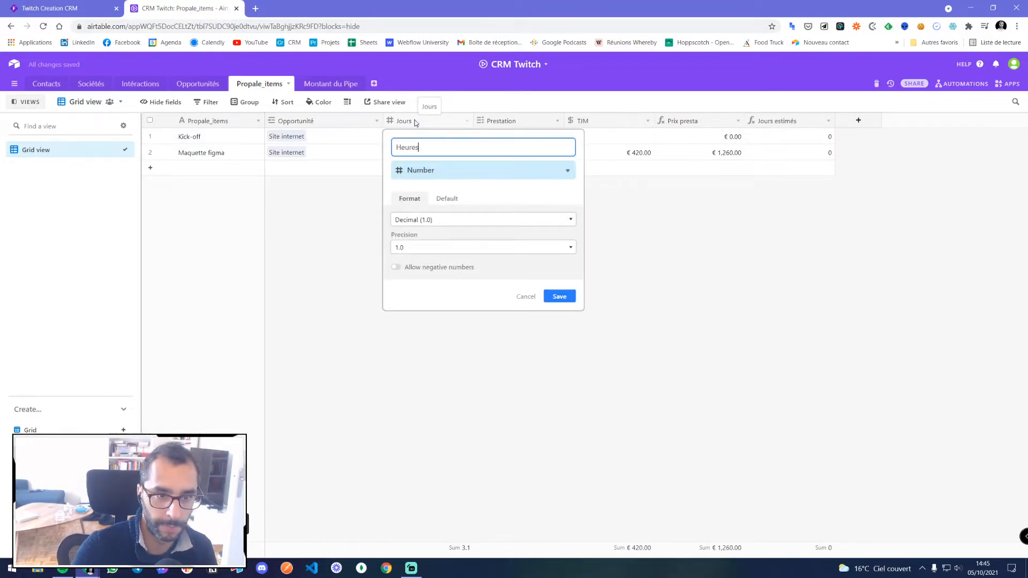
pyautogui.click(558, 296)
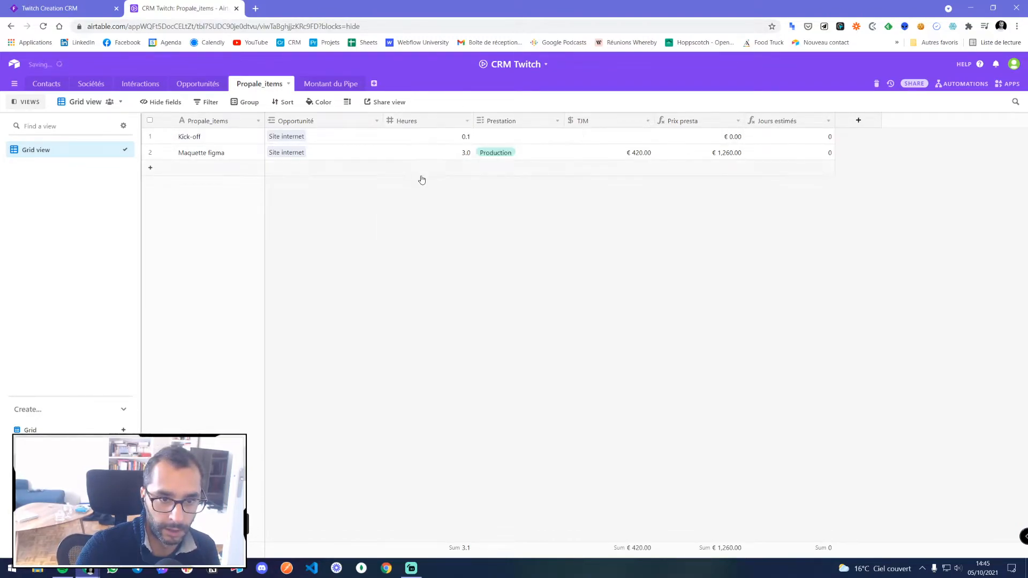
# - Set the Kick-off record's Heures to 0.5
pyautogui.click(447, 140)
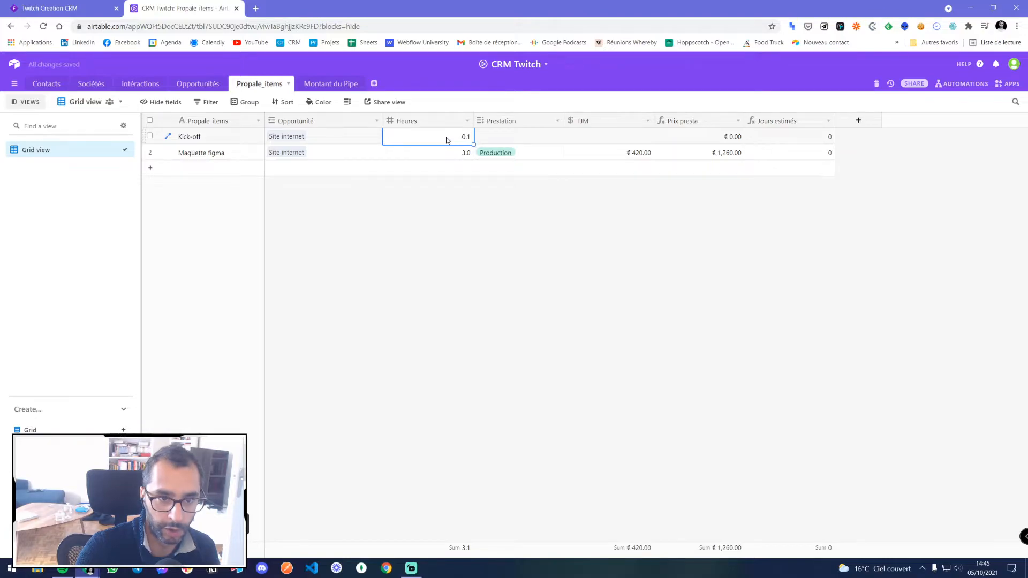
pyautogui.write('0.5')
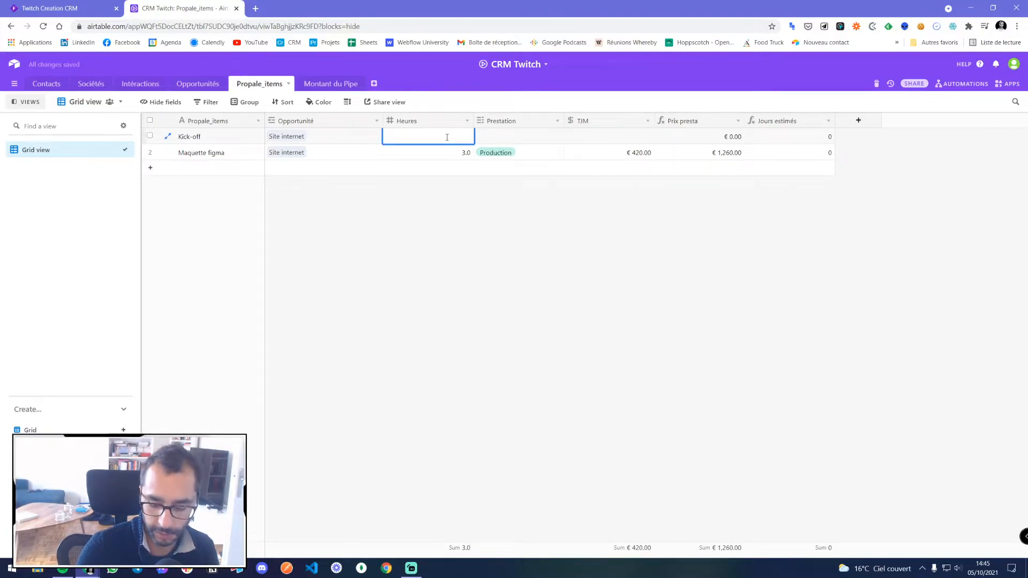
pyautogui.press('Return')
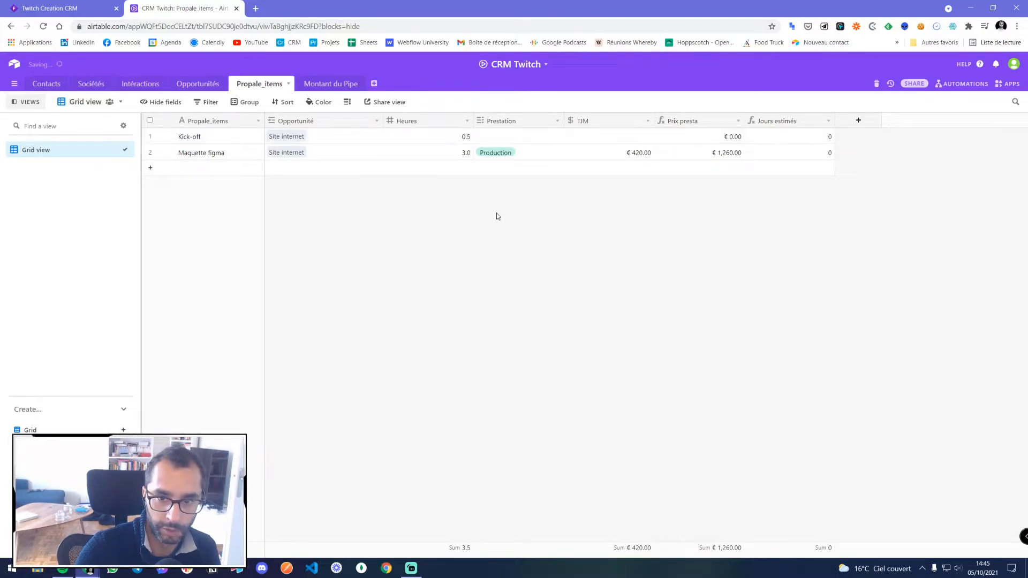
# - Format the Jours estimés formula field as a decimal number with two decimal places and save it
pyautogui.click(824, 135)
pyautogui.doubleClick(797, 122)
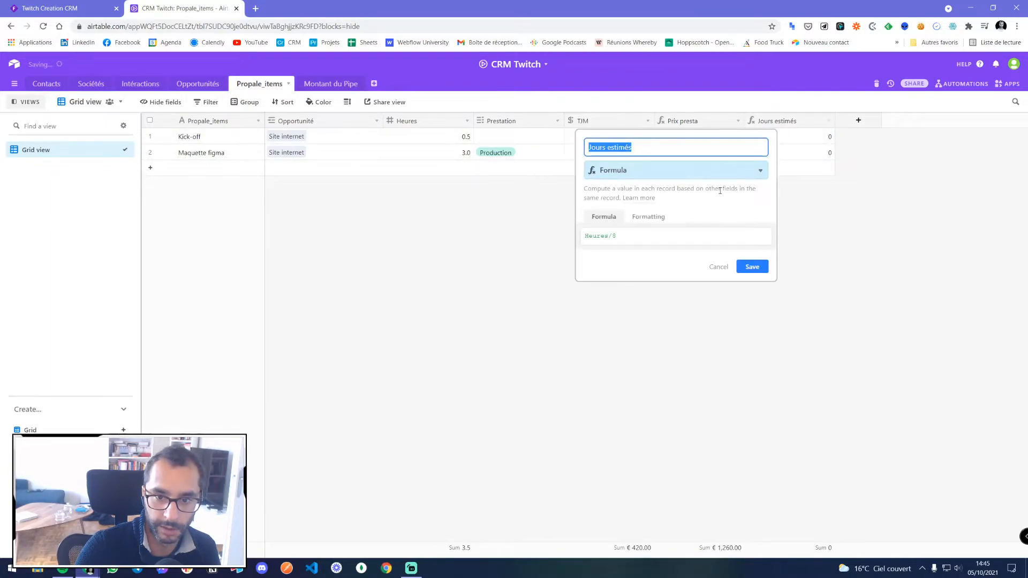
pyautogui.click(648, 216)
pyautogui.click(631, 249)
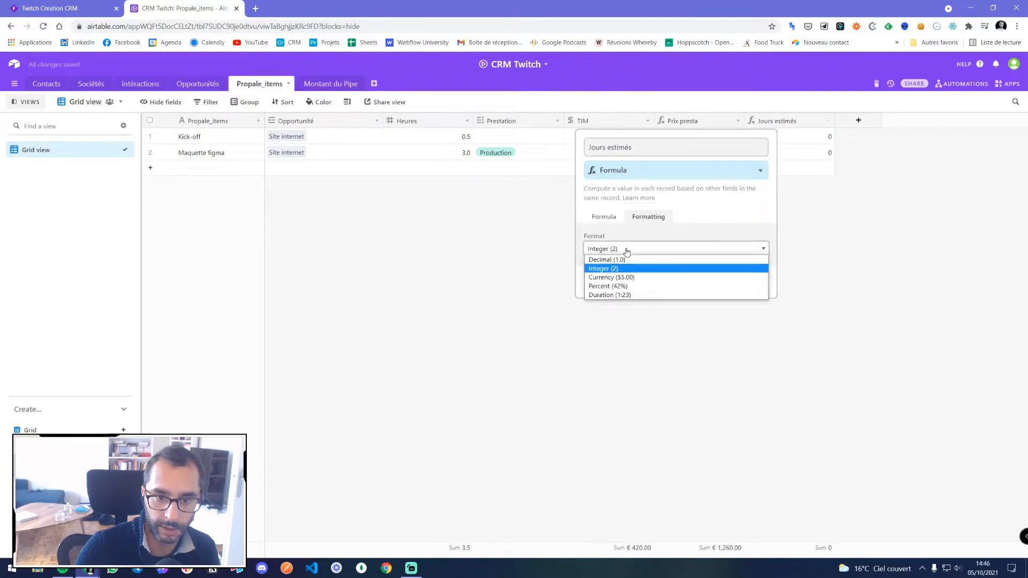
pyautogui.click(622, 260)
pyautogui.click(614, 277)
pyautogui.click(620, 305)
pyautogui.click(752, 311)
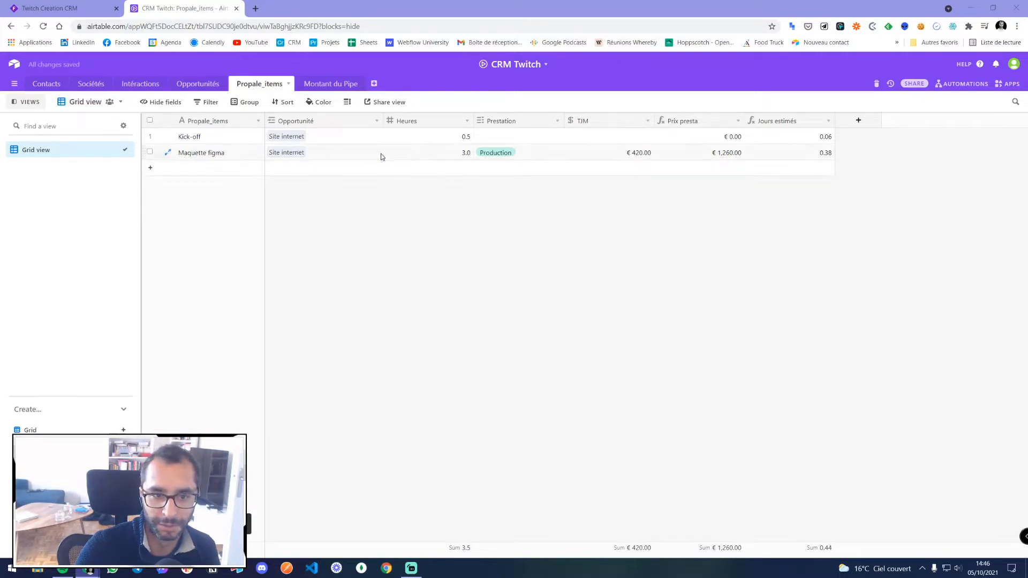
# - Set the Maquette figma record's Heures to 4
pyautogui.click(445, 158)
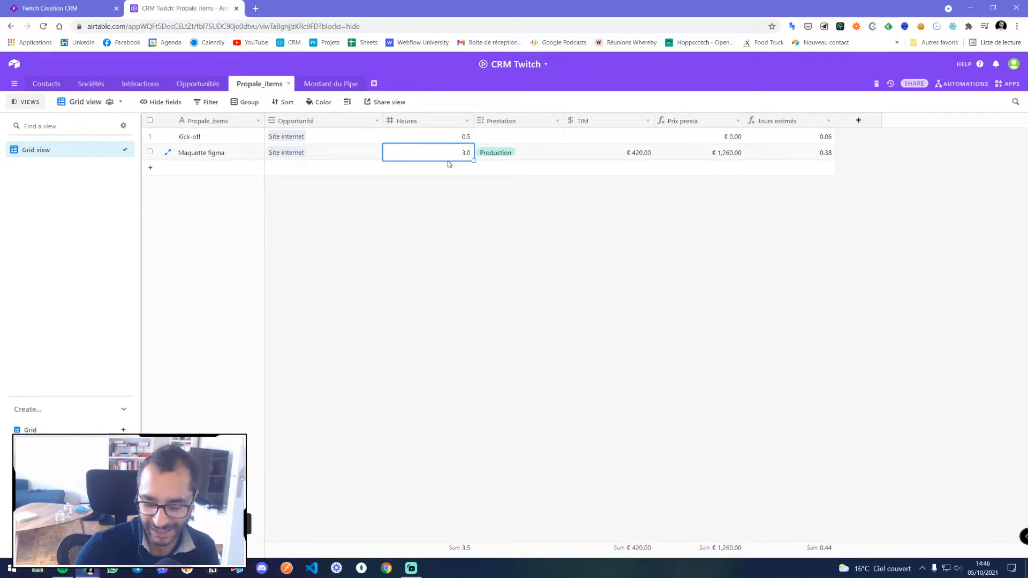
pyautogui.write('4')
pyautogui.click(711, 198)
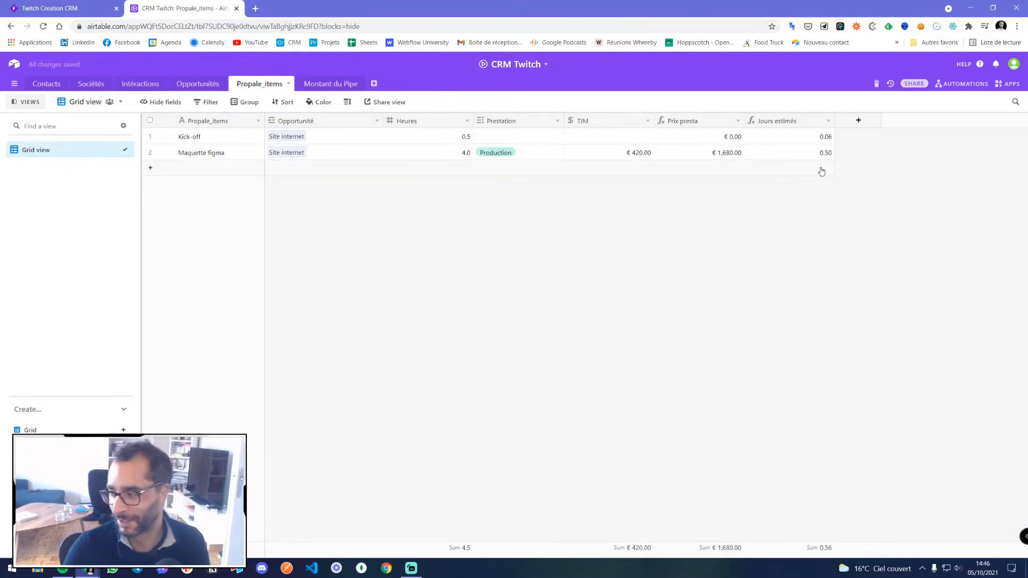
# - Move the Jours estimés field directly after Heures and change the Prix presta formula to {Jours estimés}*TJM
pyautogui.moveTo(770, 123); pyautogui.dragTo(466, 121)
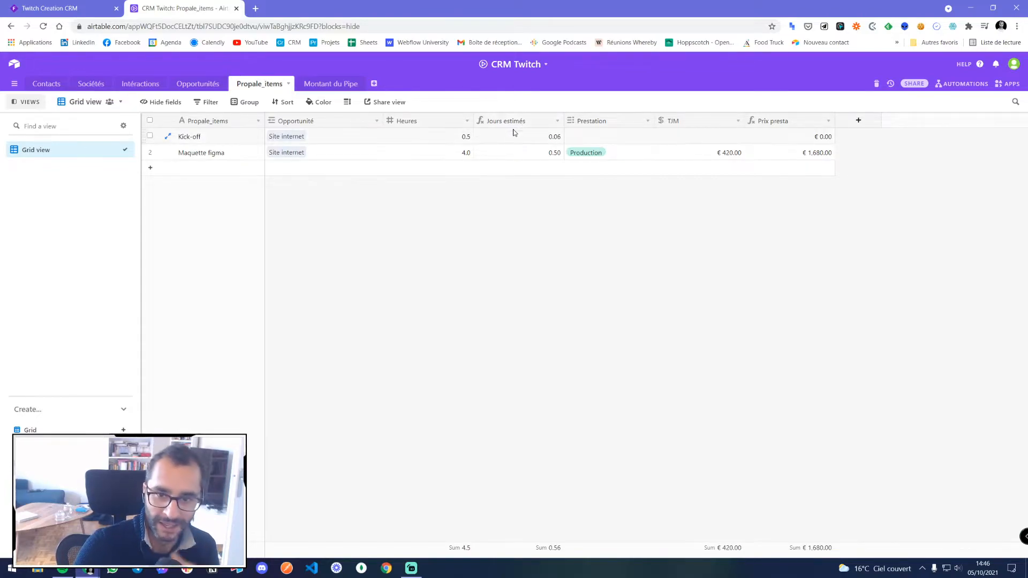
pyautogui.doubleClick(806, 122)
pyautogui.click(647, 237)
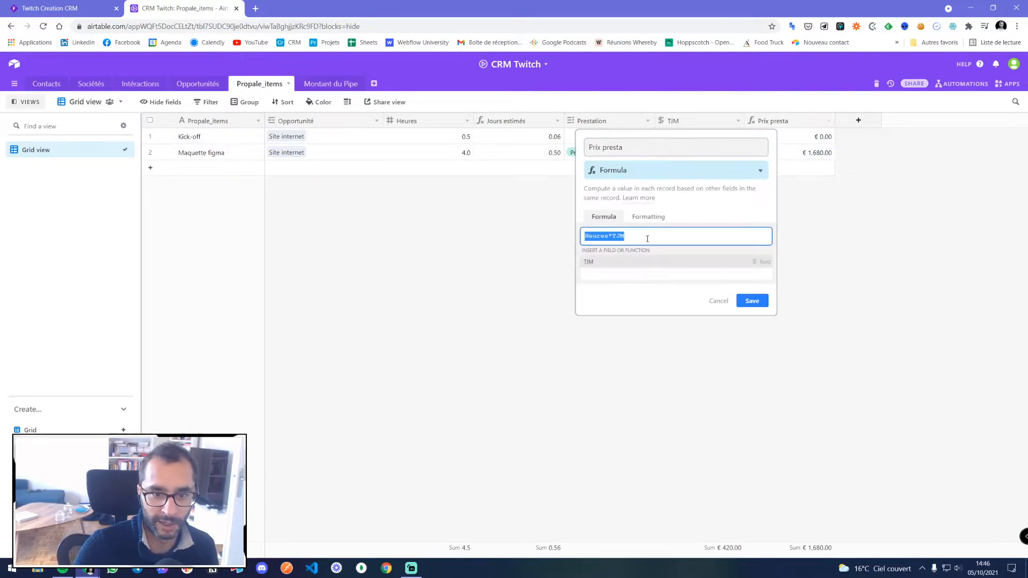
pyautogui.write('jour')
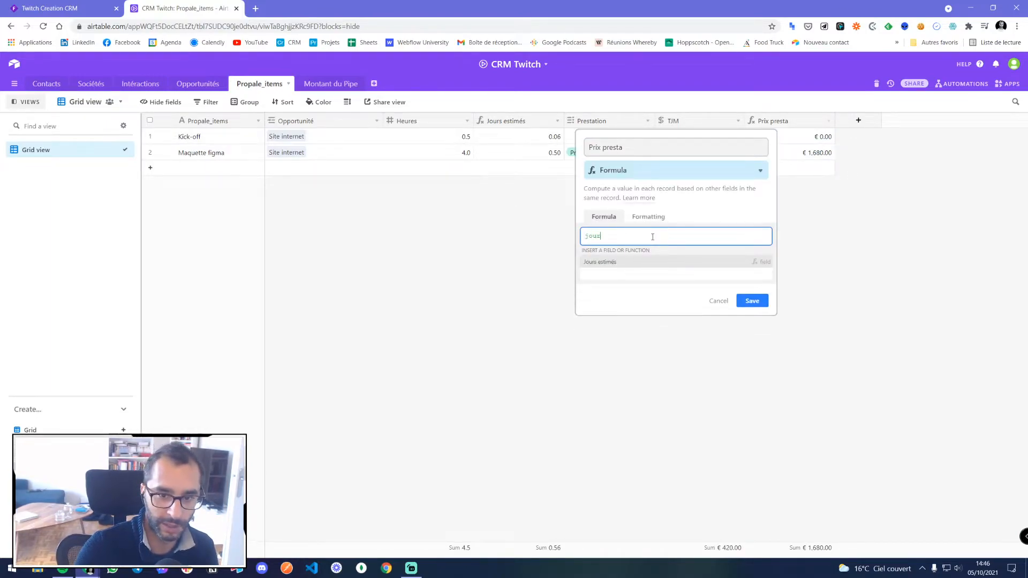
pyautogui.click(634, 261)
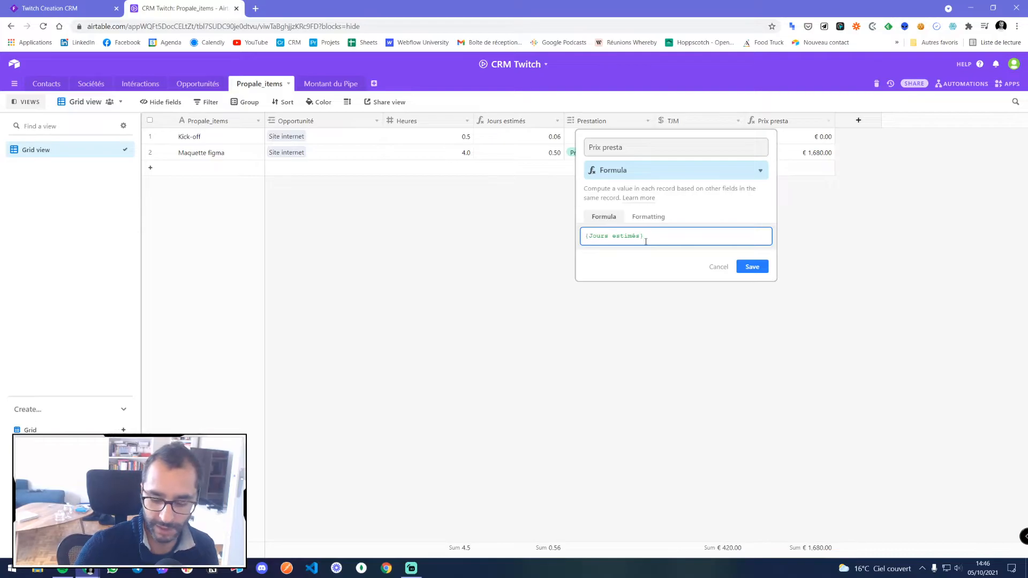
pyautogui.write('*')
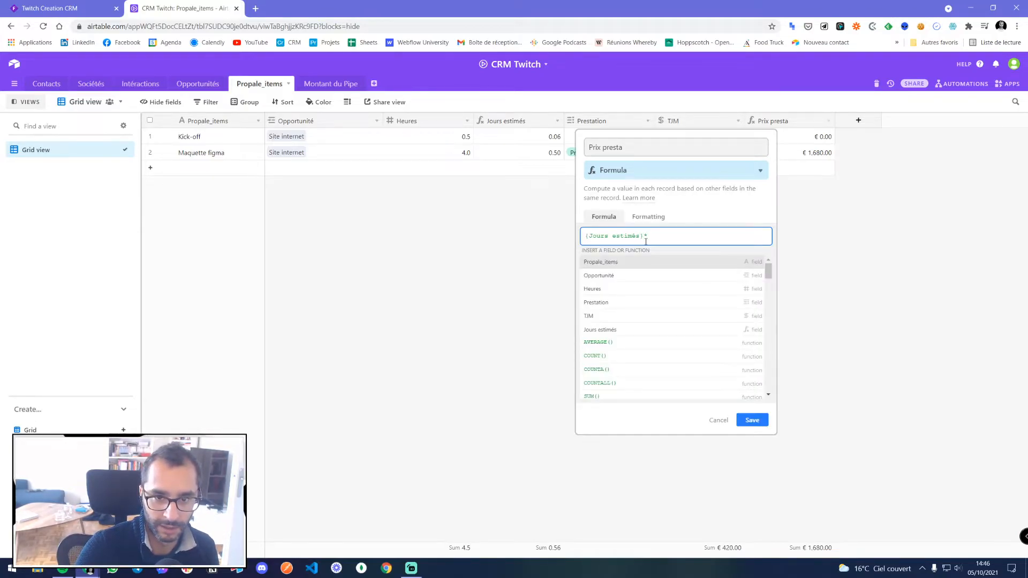
pyautogui.write('tj')
pyautogui.click(624, 262)
pyautogui.click(752, 267)
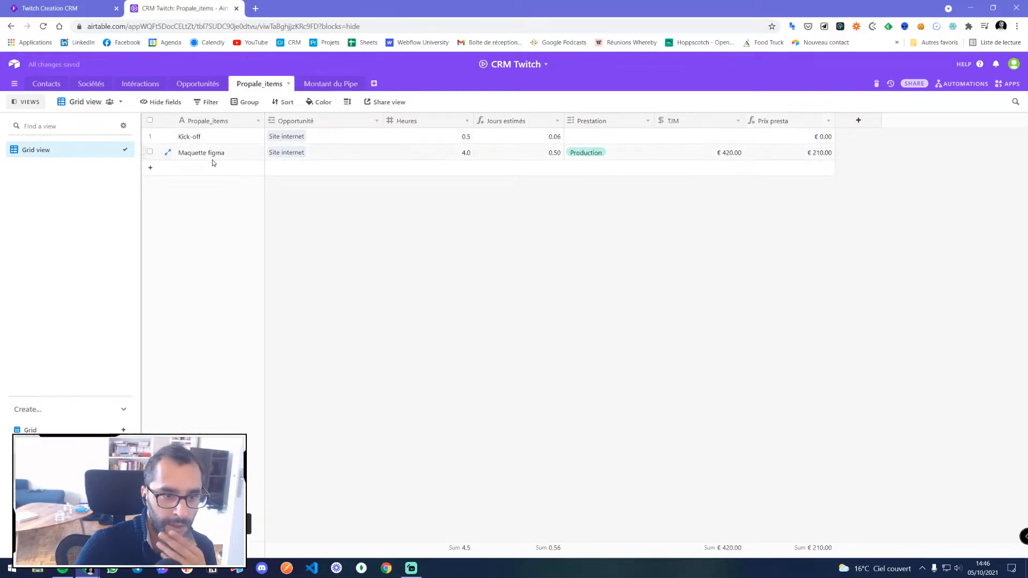
# - Set the Kick-off record's Heures to 1
pyautogui.click(420, 136)
pyautogui.write('1')
pyautogui.press('Return')
pyautogui.click(472, 205)
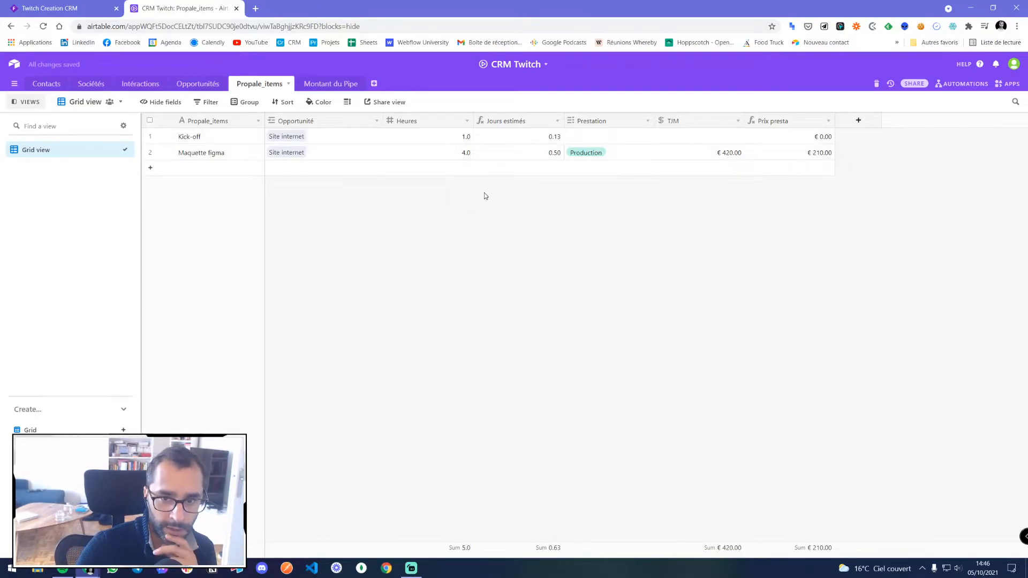
# - Enter 420 as the Kick-off record's TJM and set its Prestation to Conseil
pyautogui.write('420')
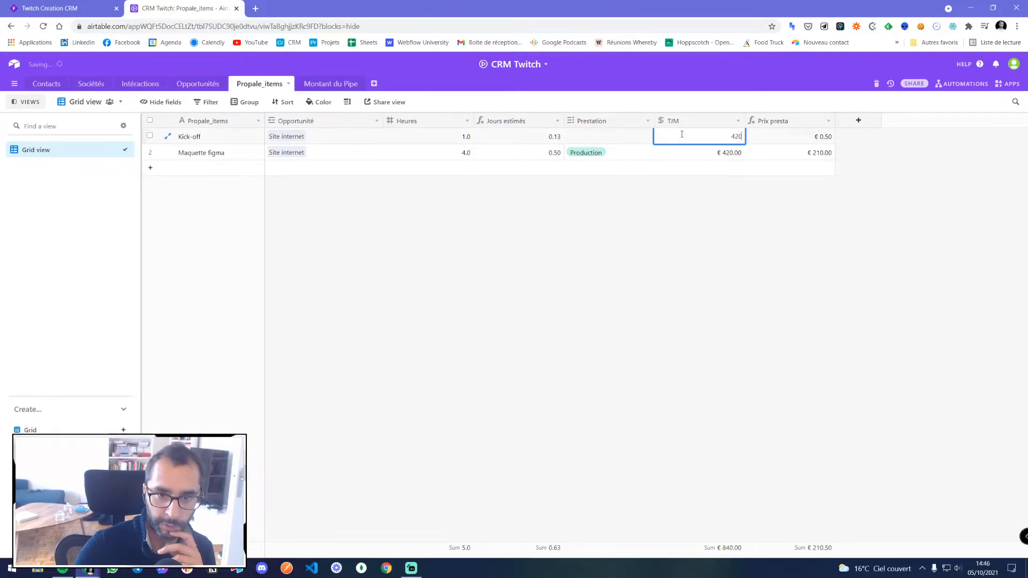
pyautogui.click(682, 199)
pyautogui.click(589, 136)
pyautogui.click(602, 136)
pyautogui.click(582, 168)
pyautogui.click(637, 258)
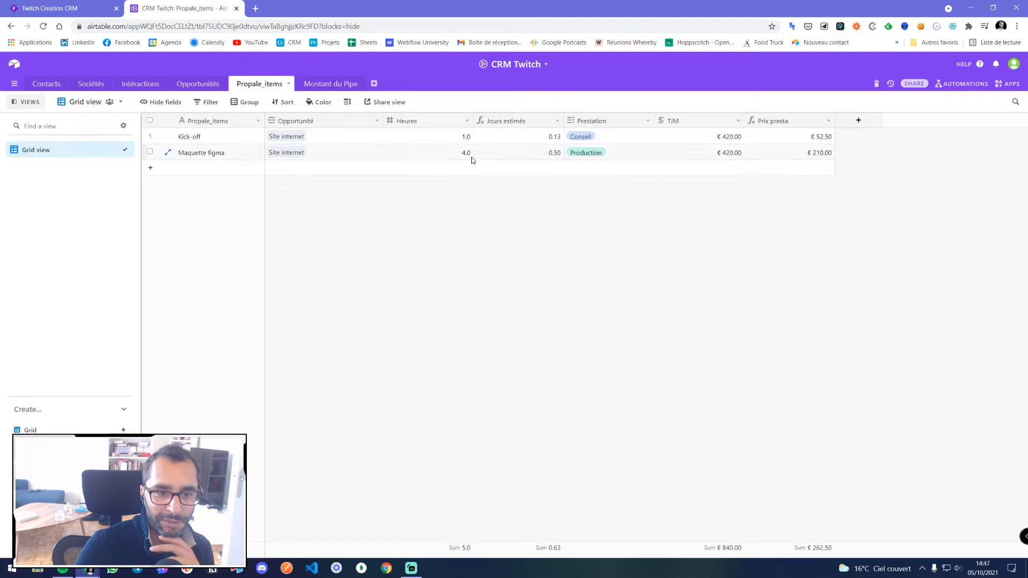
# - Set the Maquette figma record's Heures to 24
pyautogui.click(451, 156)
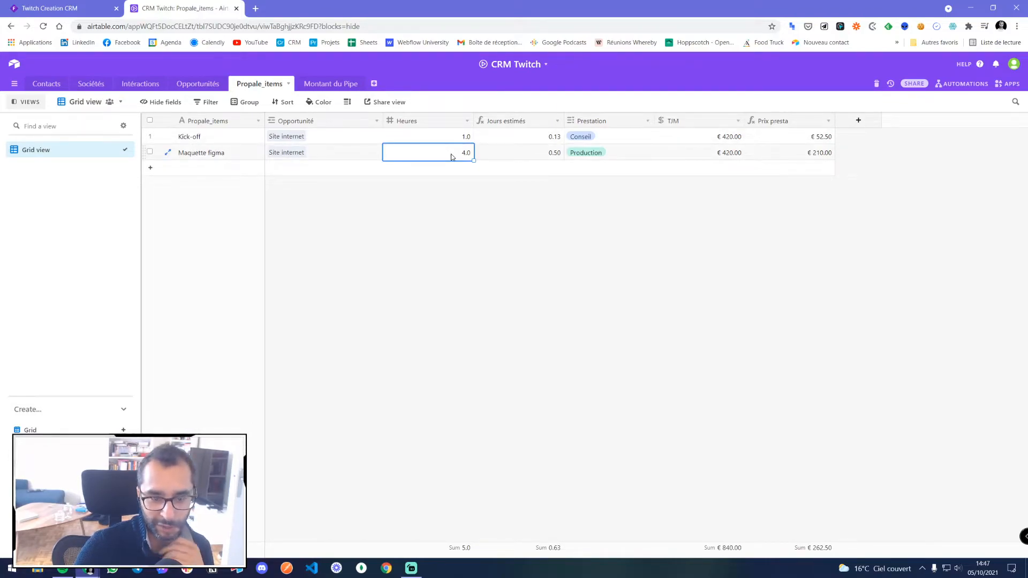
pyautogui.write('24')
pyautogui.press('Return')
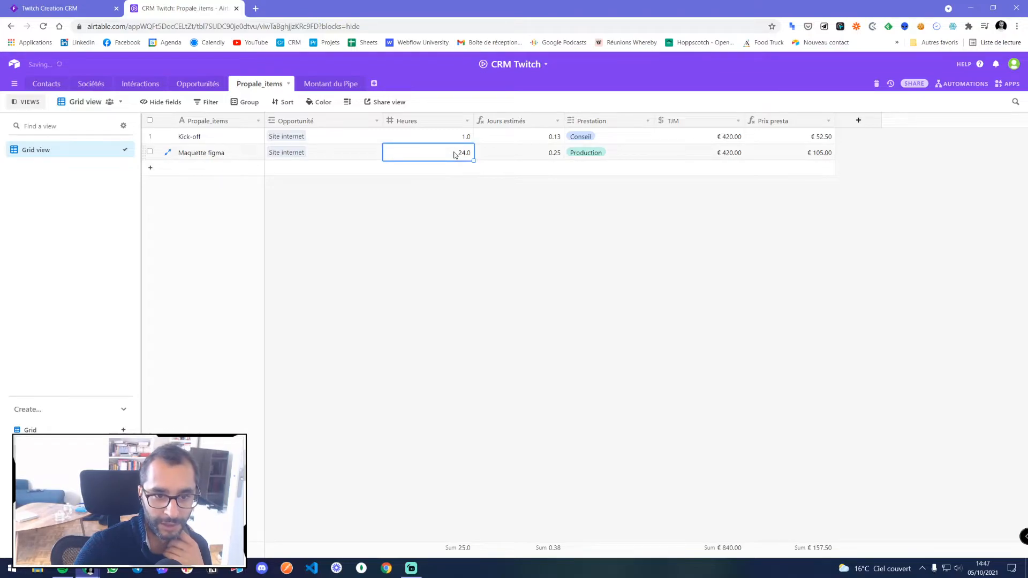
pyautogui.click(474, 188)
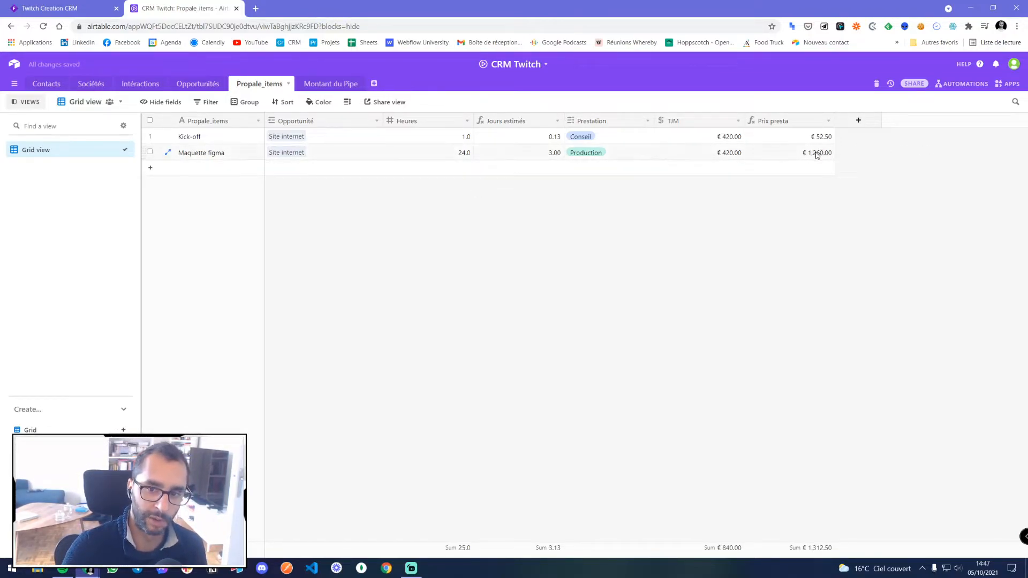
# - Add a Propale_items record named Réunion retour and link it to the Site internet opportunity
pyautogui.click(205, 168)
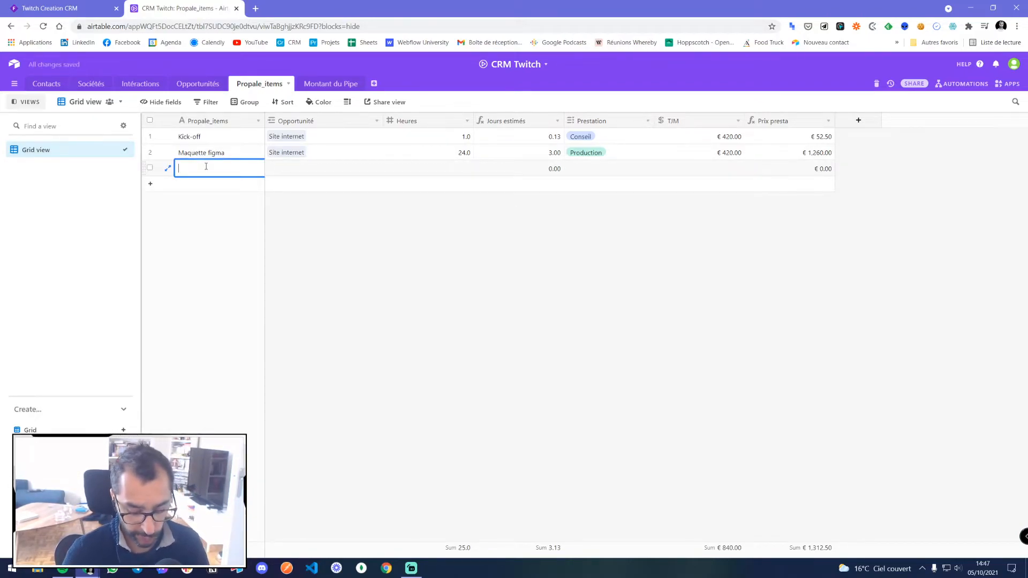
pyautogui.write('Réunion retour')
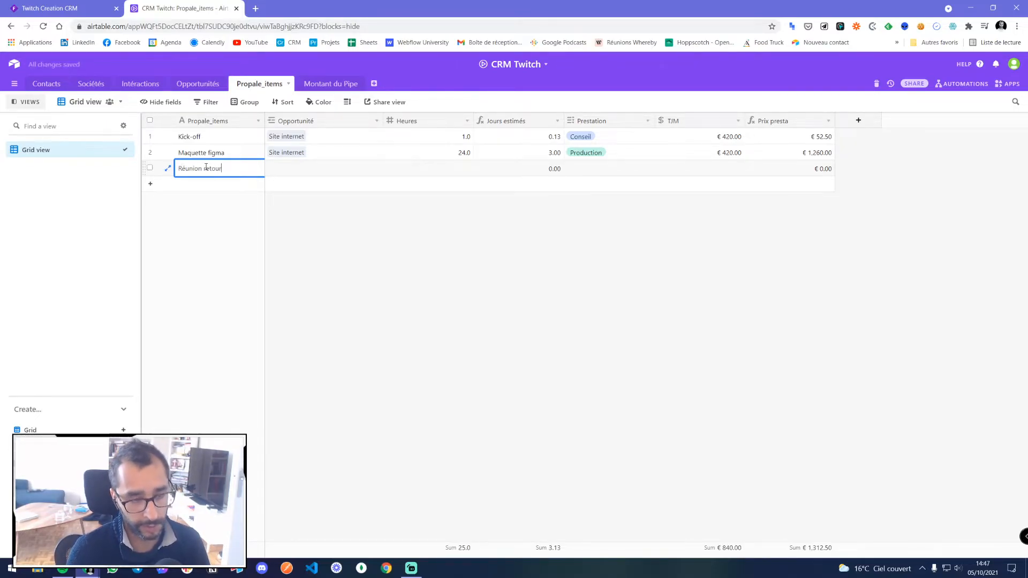
pyautogui.press('Tab')
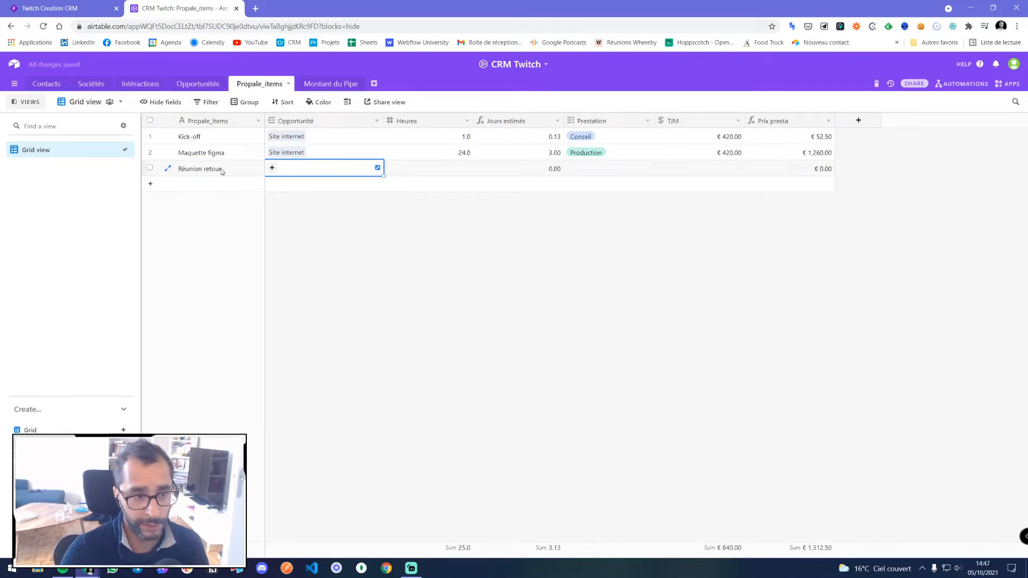
pyautogui.click(270, 169)
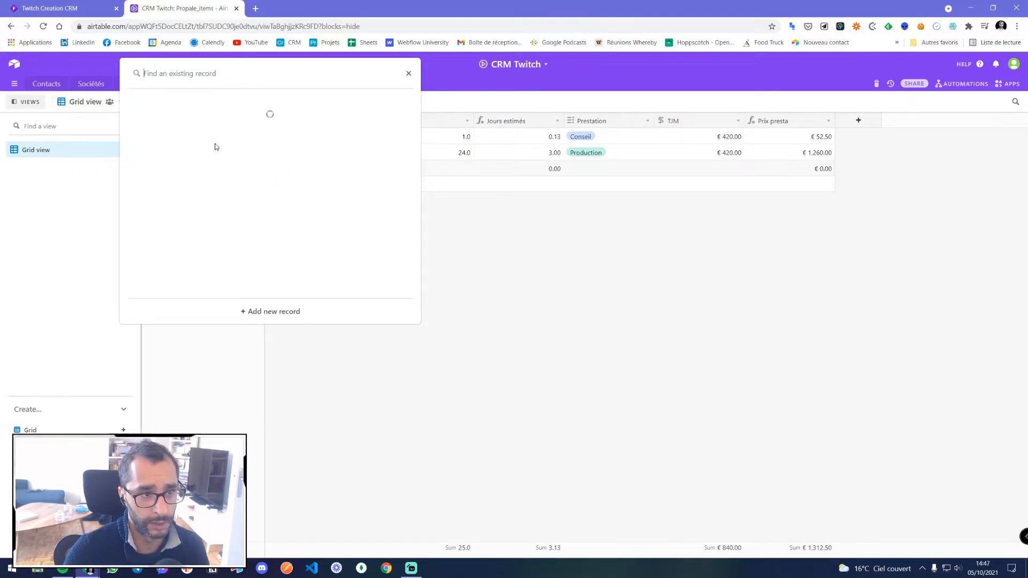
pyautogui.click(408, 73)
pyautogui.click(271, 169)
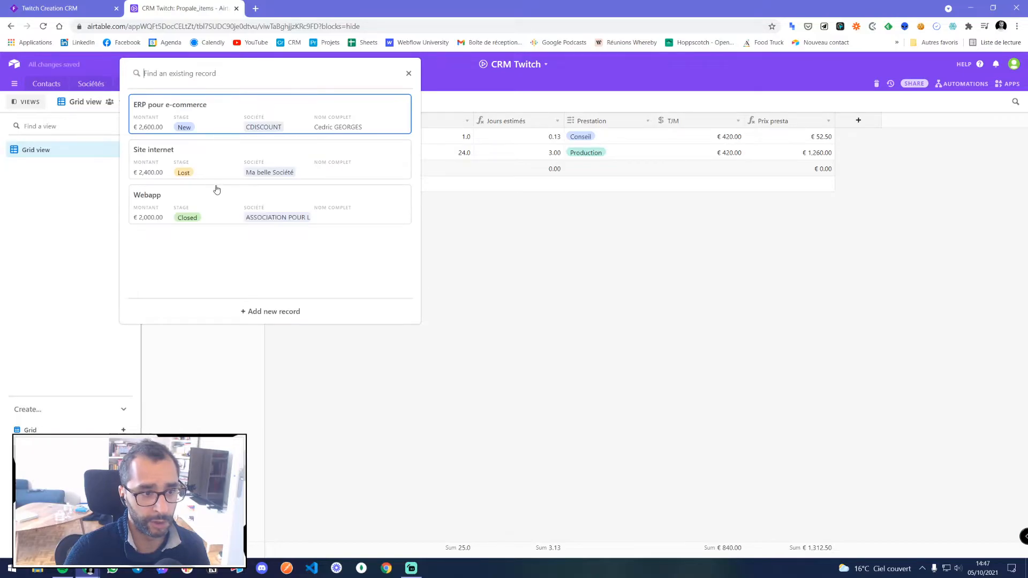
pyautogui.click(240, 162)
# - Set the Réunion retour record's Heures to 0.5
pyautogui.press('Tab')
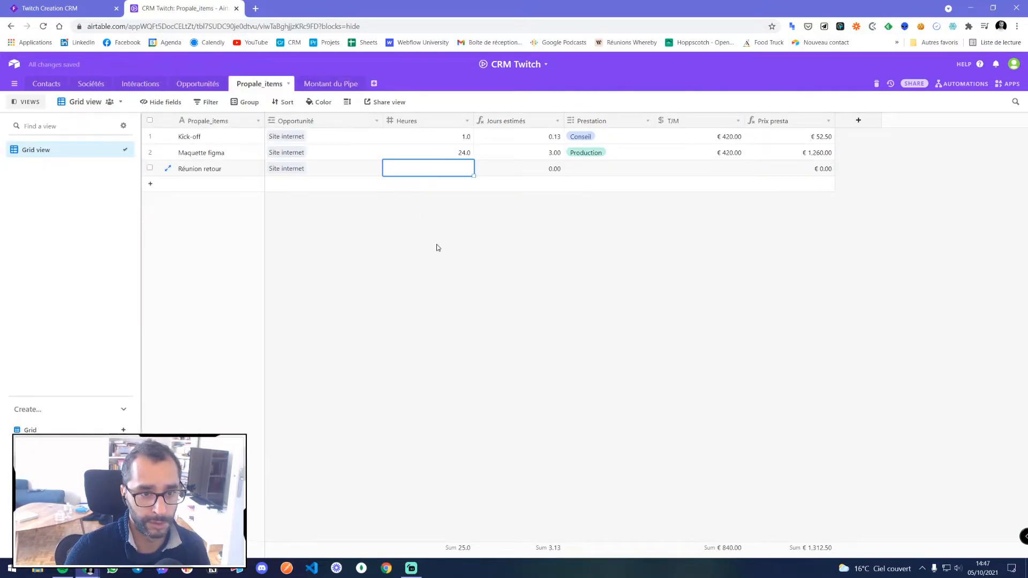
pyautogui.write('0.5')
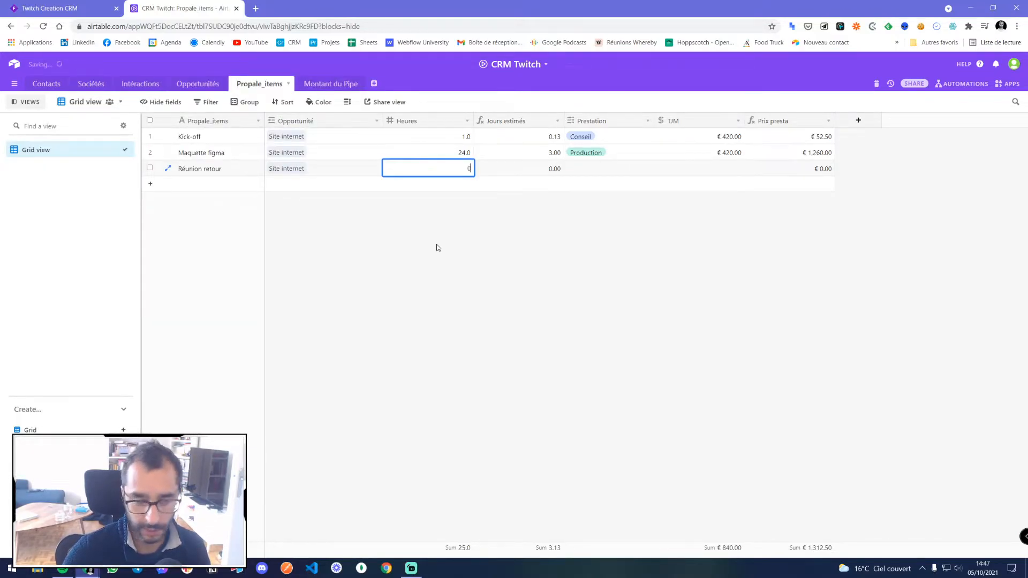
pyautogui.press('Tab')
# - Set the Réunion retour record's Prestation to Réunion and its TJM to 420
pyautogui.press('Tab')
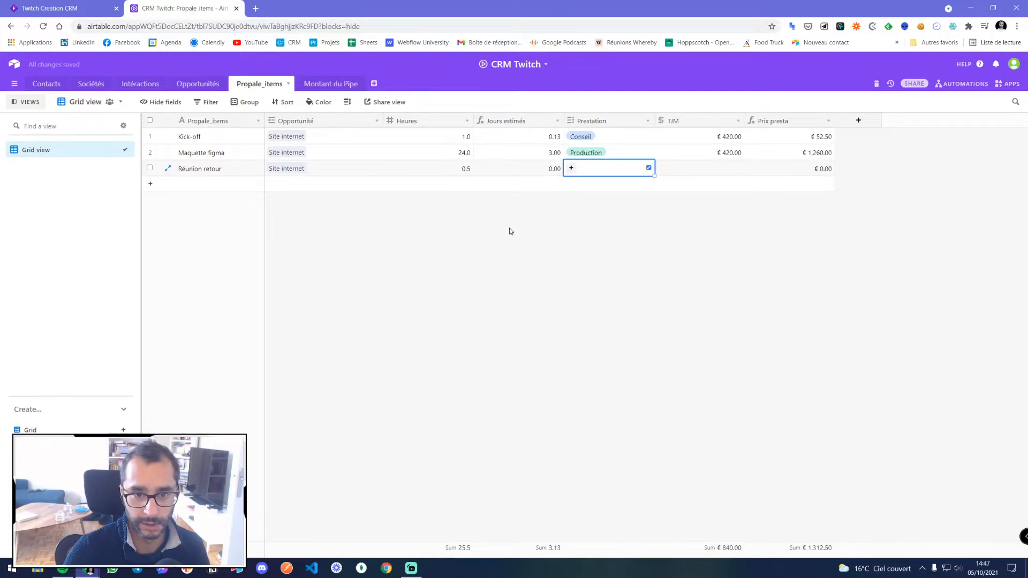
pyautogui.click(571, 169)
pyautogui.click(597, 213)
pyautogui.press('Tab')
pyautogui.write('420')
pyautogui.click(91, 222)
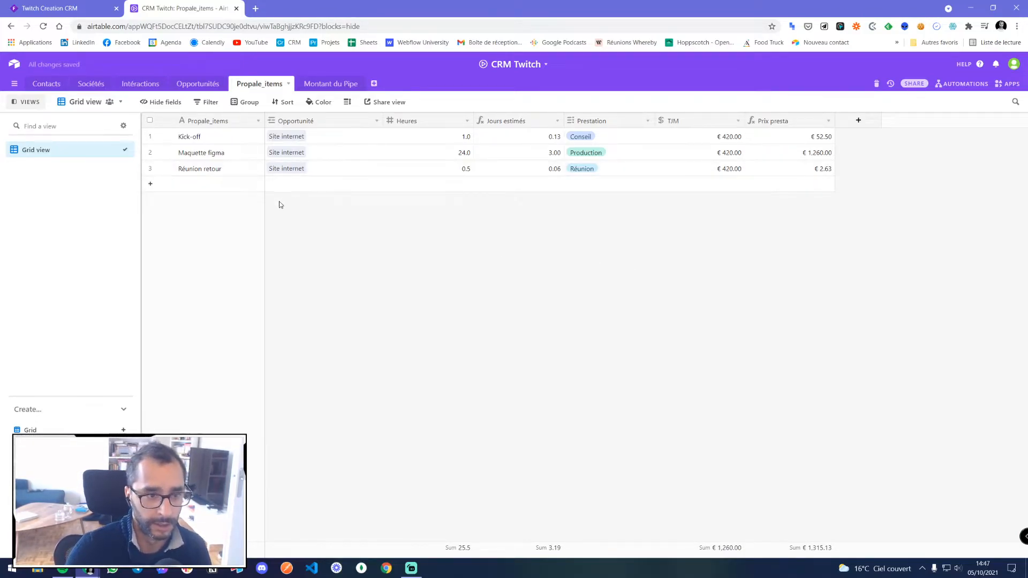
# - Add a record named 3 Pages weblw and link it to the Site internet opportunity
pyautogui.click(205, 189)
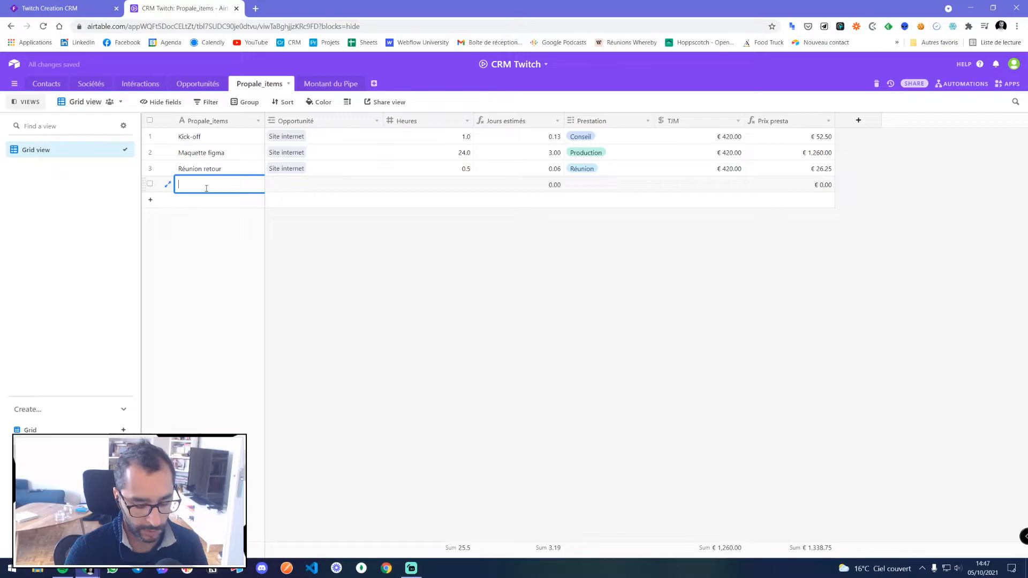
pyautogui.write('3')
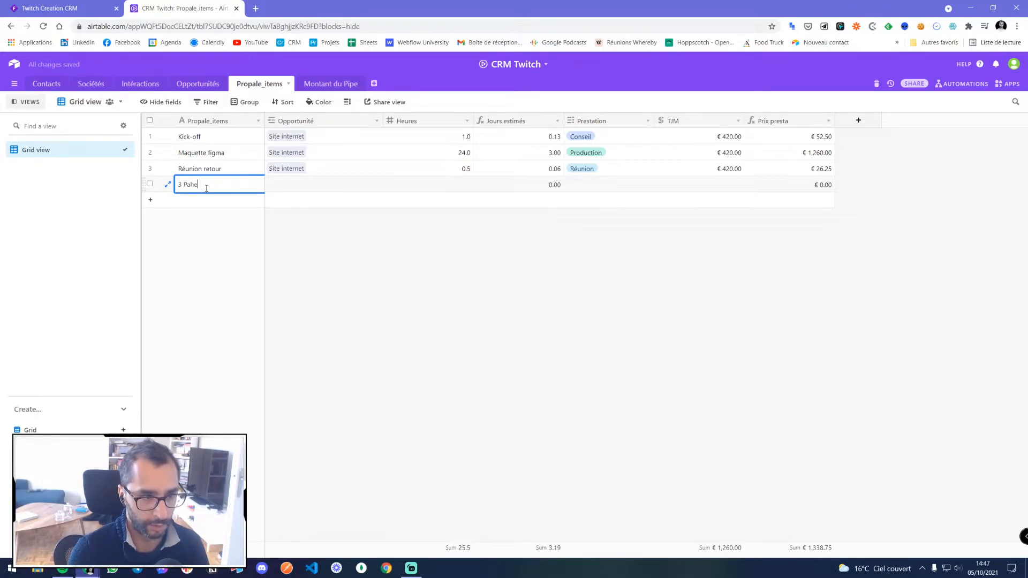
pyautogui.write(' Pages wen')
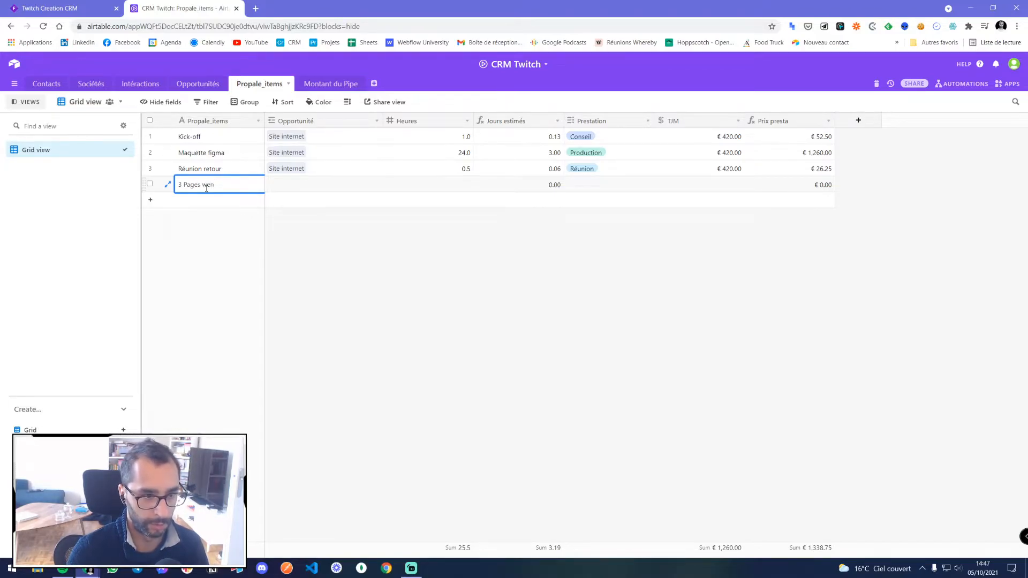
pyautogui.press('BackSpace')
pyautogui.write('blw')
pyautogui.press('Tab')
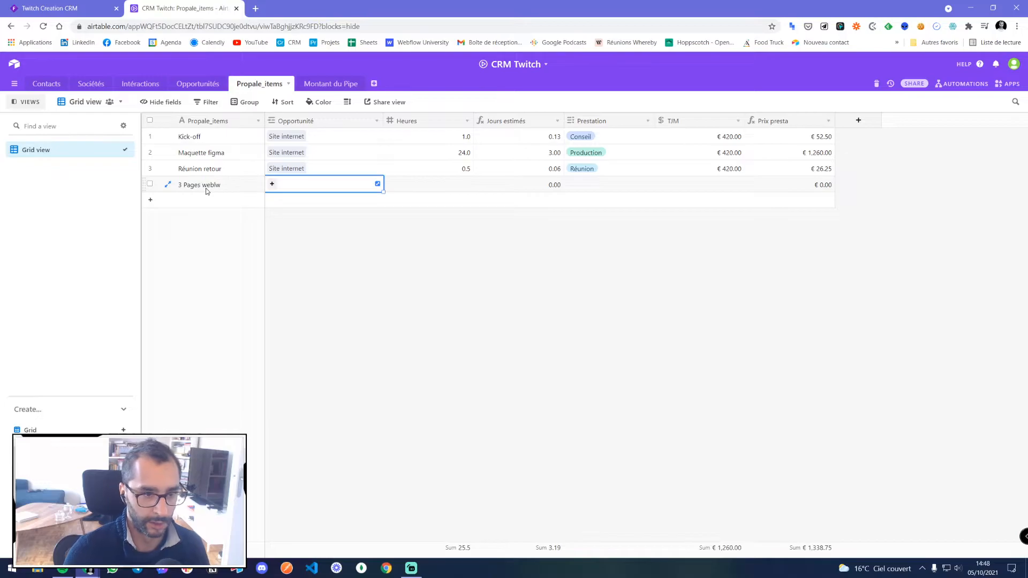
pyautogui.click(272, 183)
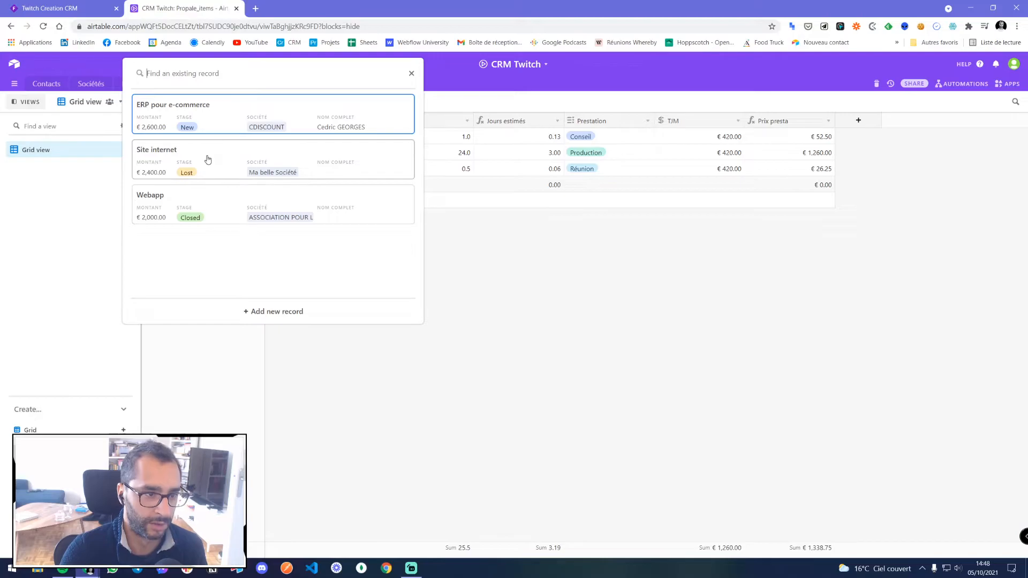
pyautogui.click(208, 160)
# - Set the 3 Pages weblw record's Heures to 24
pyautogui.click(452, 191)
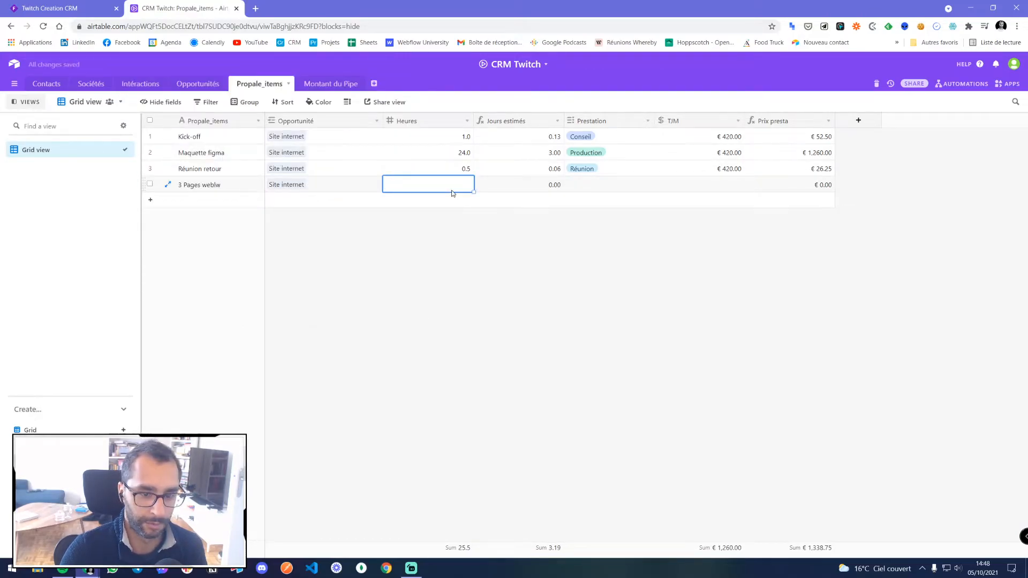
pyautogui.write('24')
pyautogui.click(575, 262)
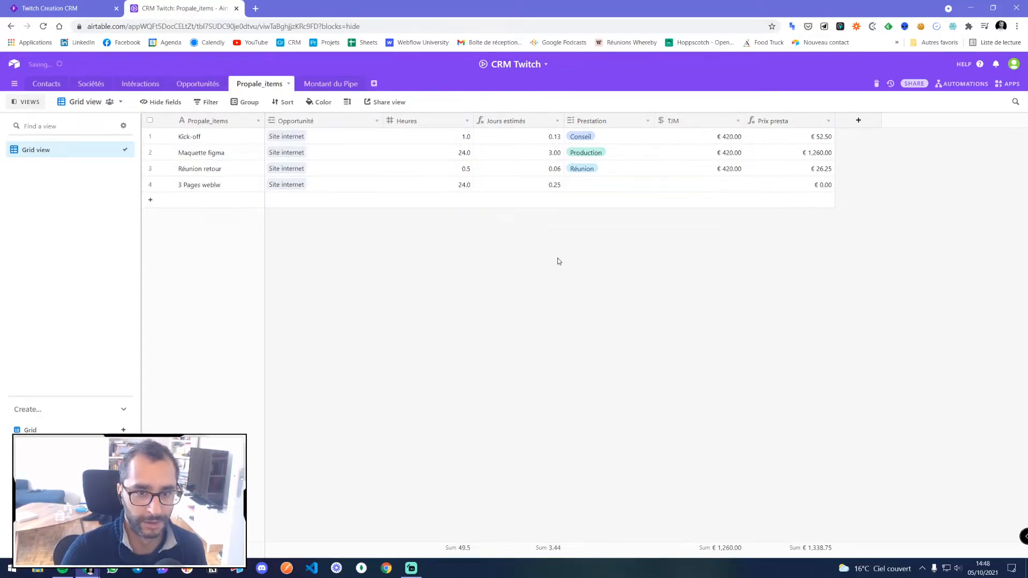
# - Enter 420 as the 3 Pages weblw record's TJM
pyautogui.click(698, 190)
pyautogui.write('420')
pyautogui.click(726, 234)
# - Set the 3 Pages weblw record's TJM to 500
pyautogui.doubleClick(726, 185)
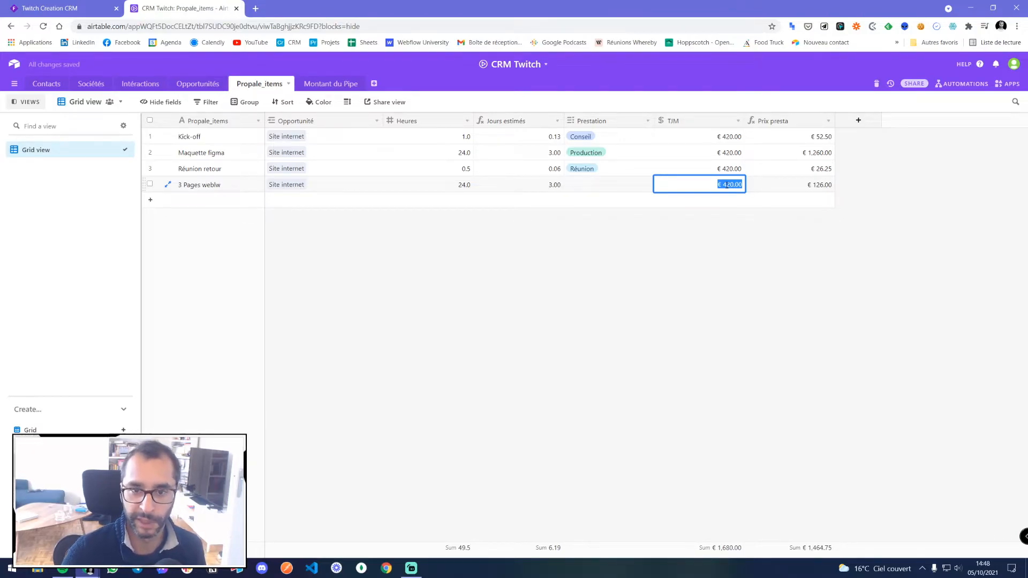
pyautogui.write('500')
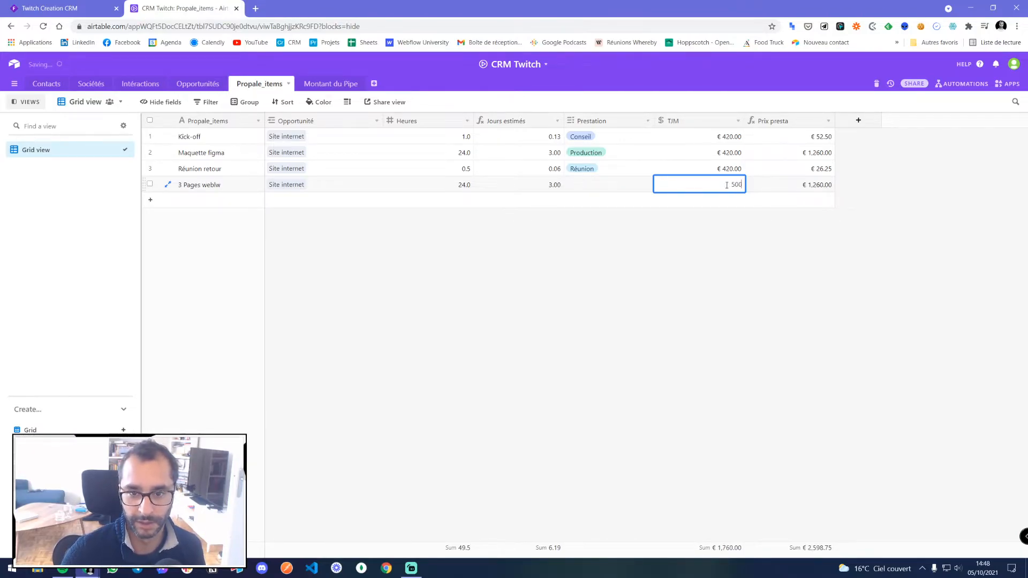
pyautogui.click(742, 222)
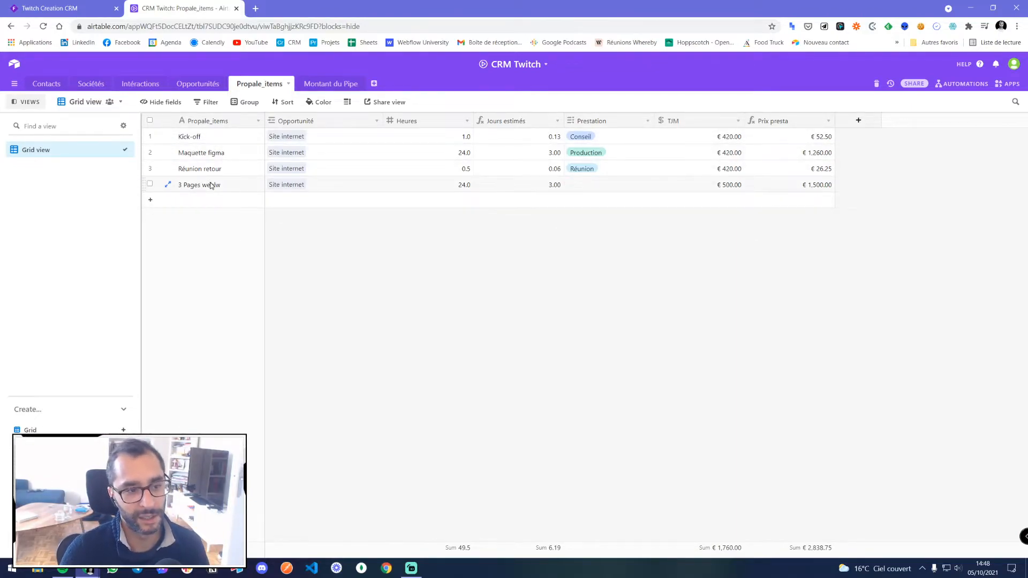
# - Add a record named CMS and link it to the Site internet opportunity
pyautogui.click(205, 199)
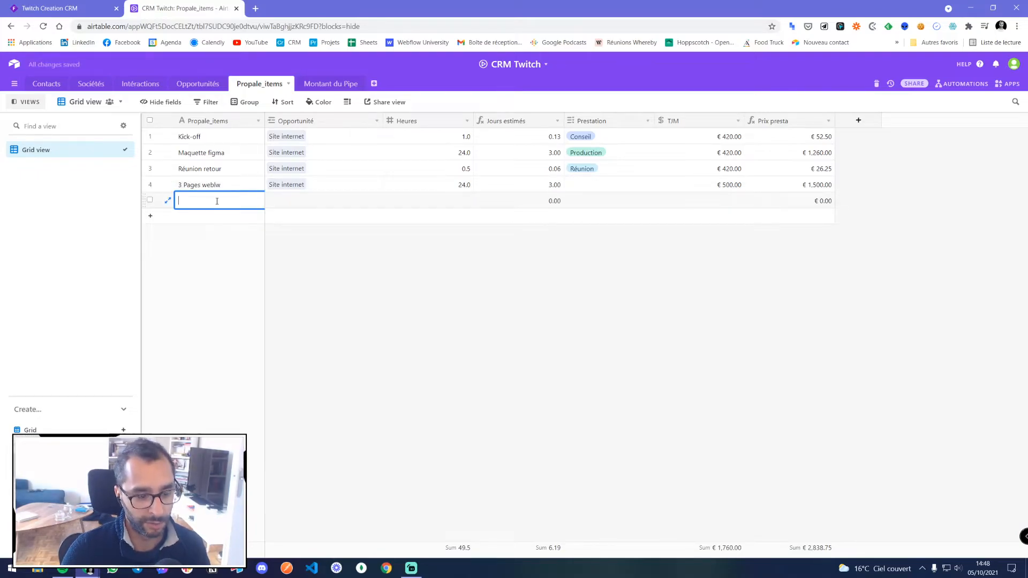
pyautogui.write('CMS')
pyautogui.press('Tab')
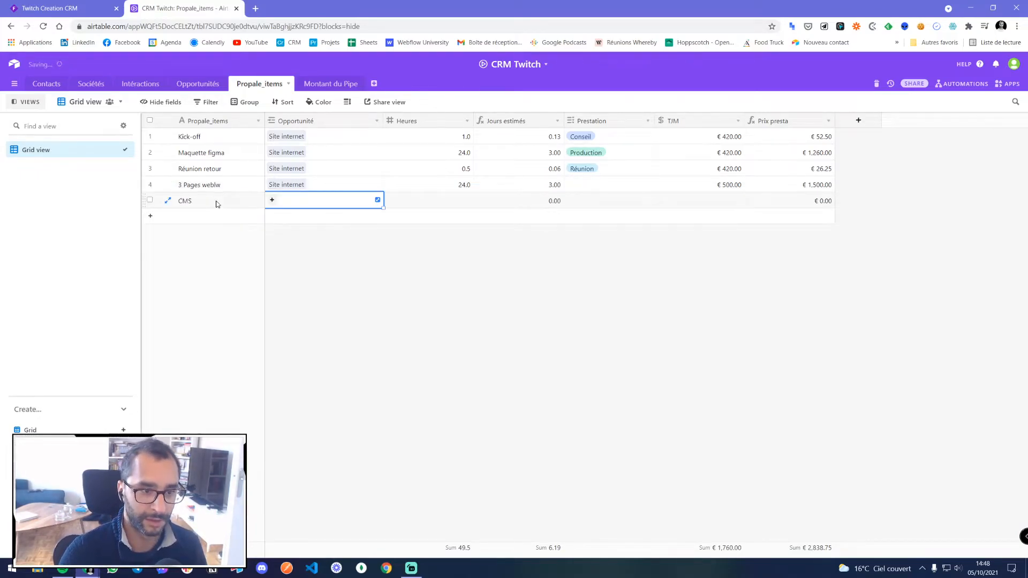
pyautogui.click(272, 200)
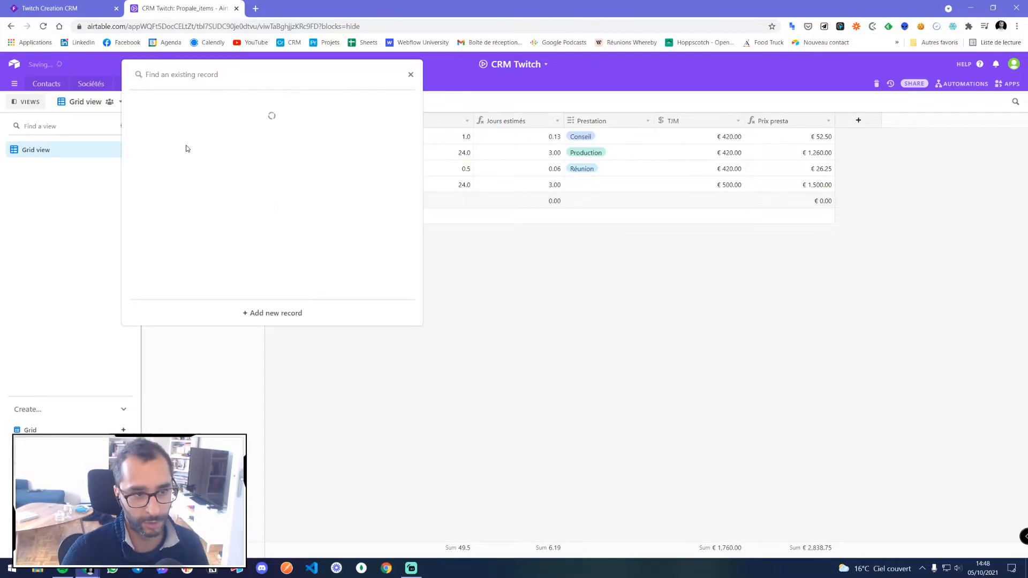
pyautogui.click(214, 161)
# - Set the CMS record's Heures to 2 and its TJM to 500
pyautogui.click(447, 206)
pyautogui.write('2')
pyautogui.press('Tab')
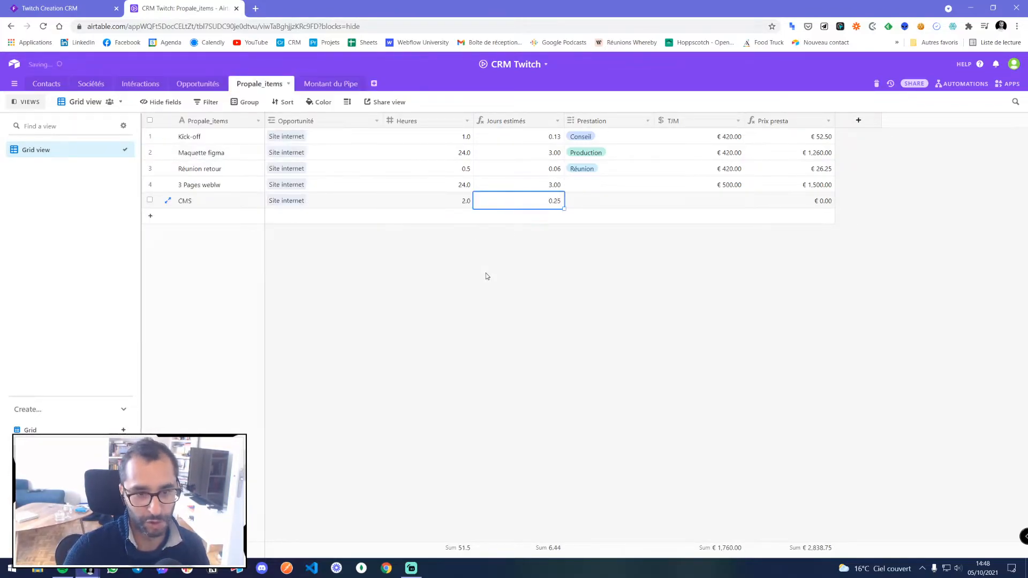
pyautogui.press('Tab')
pyautogui.press('Tab')
pyautogui.write('500')
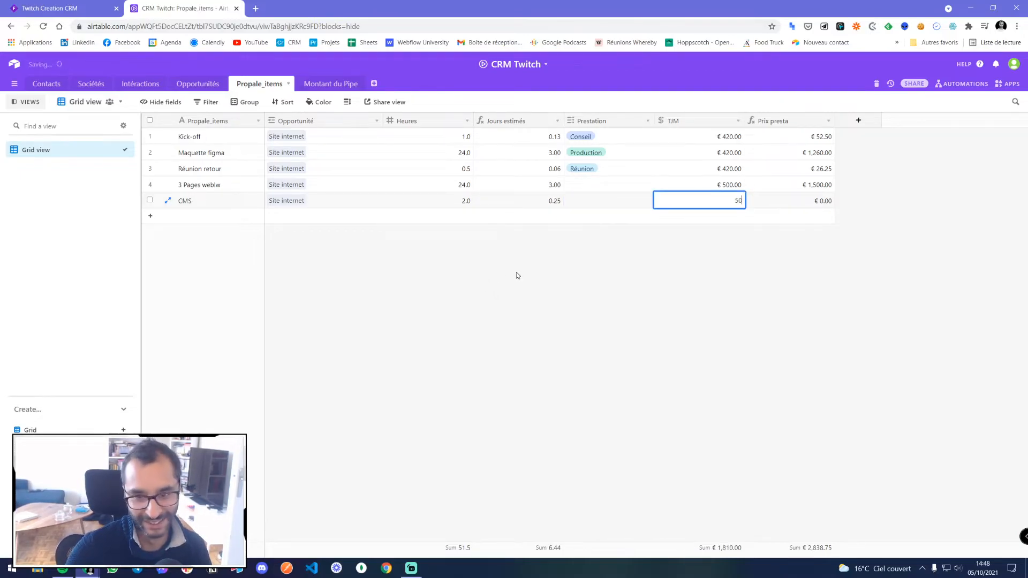
pyautogui.press('Tab')
# - Set the CMS record's Prestation to Production
pyautogui.click(605, 200)
pyautogui.click(573, 201)
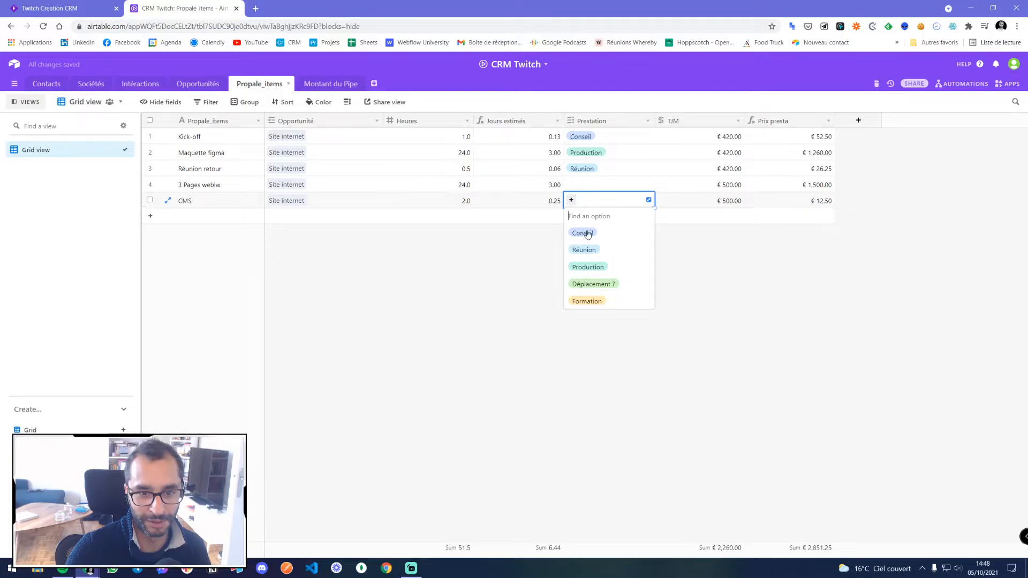
pyautogui.click(587, 264)
pyautogui.click(191, 222)
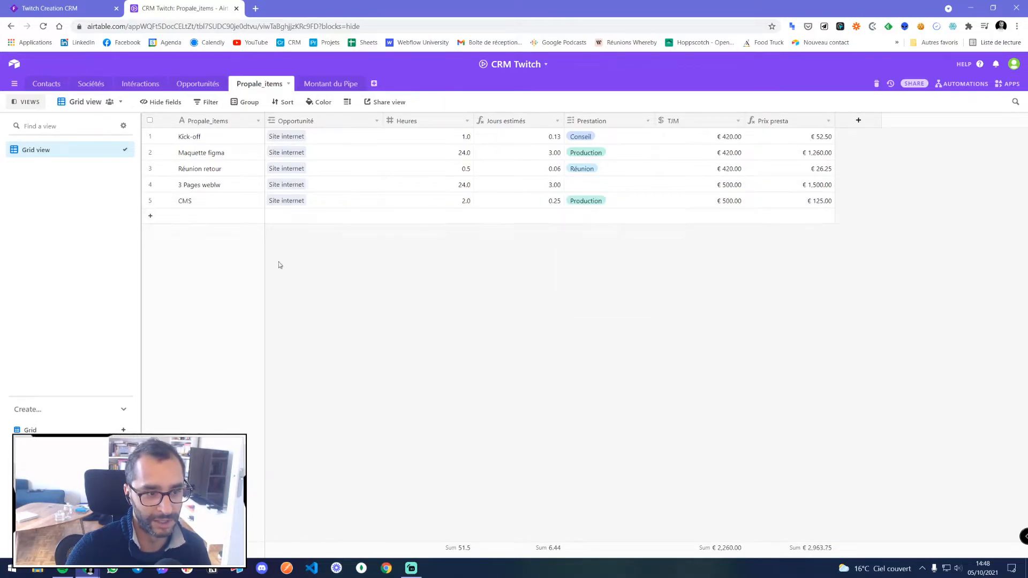
# - Add a record named Réunion and link it to the Site internet opportunity
pyautogui.click(202, 219)
pyautogui.write('Ré')
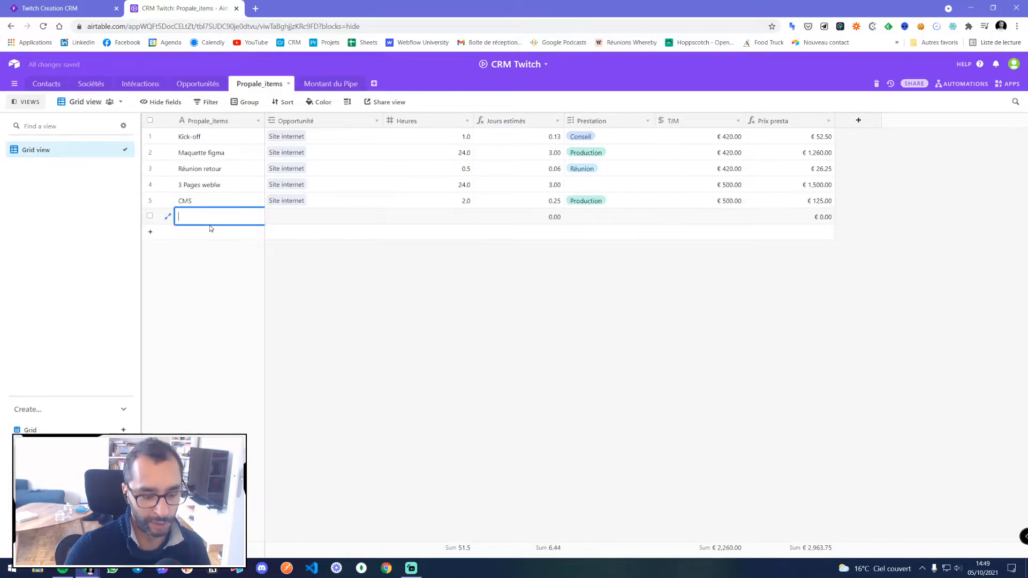
pyautogui.write('union')
pyautogui.press('Tab')
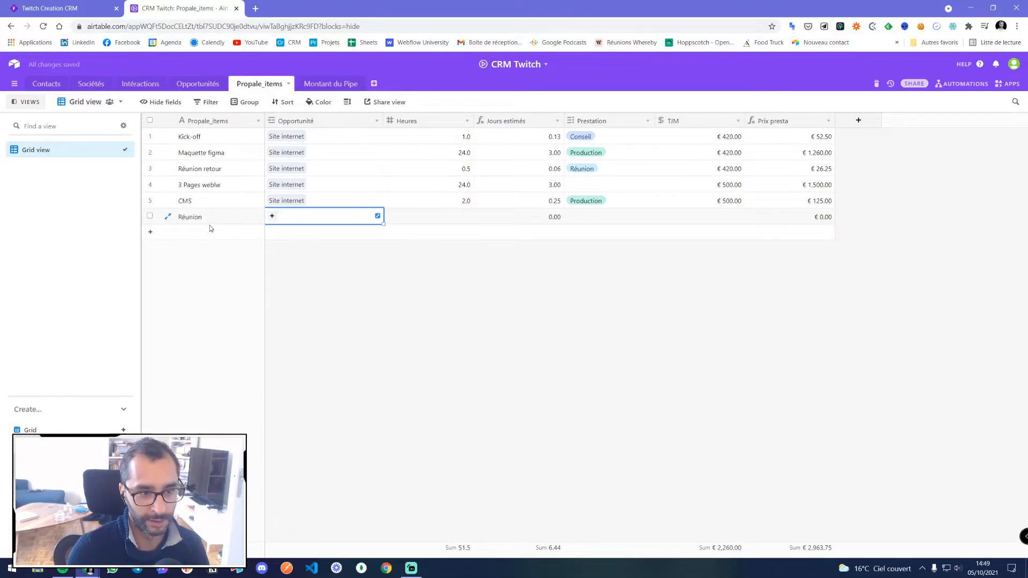
pyautogui.write('site')
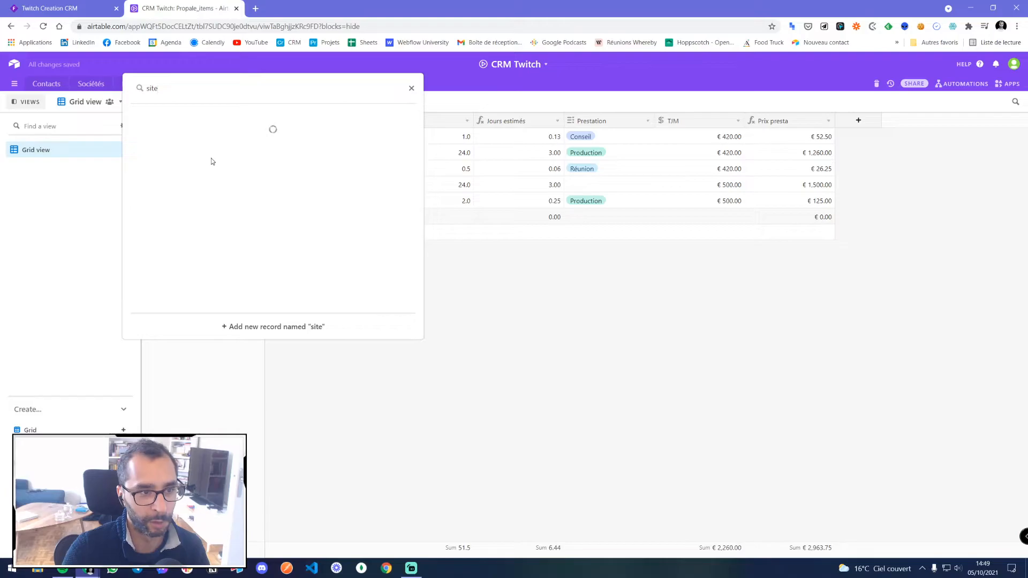
pyautogui.click(195, 143)
# - Enter 1 as the Heures of the Réunion record in the last row
pyautogui.press('Tab')
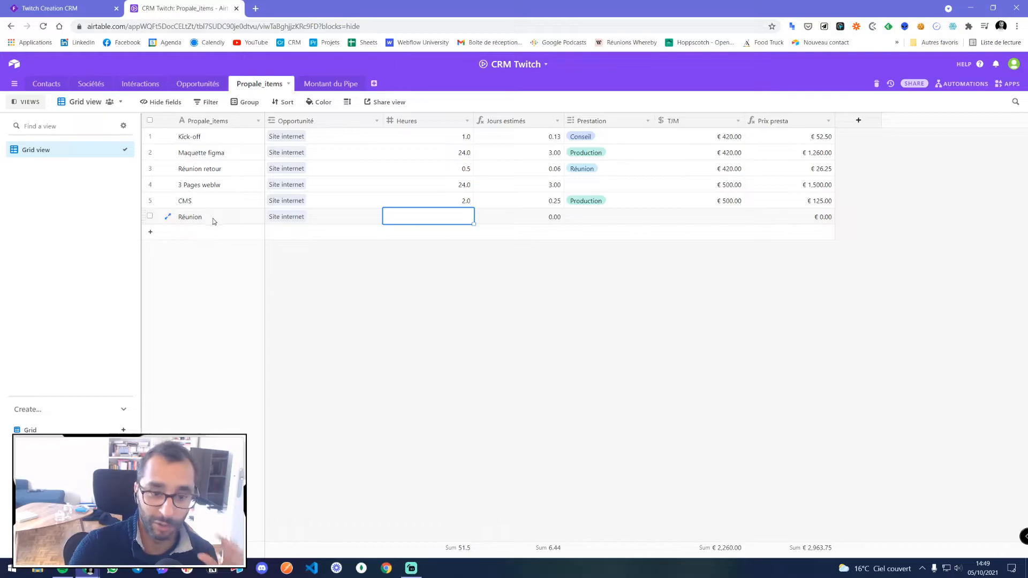
pyautogui.write('1')
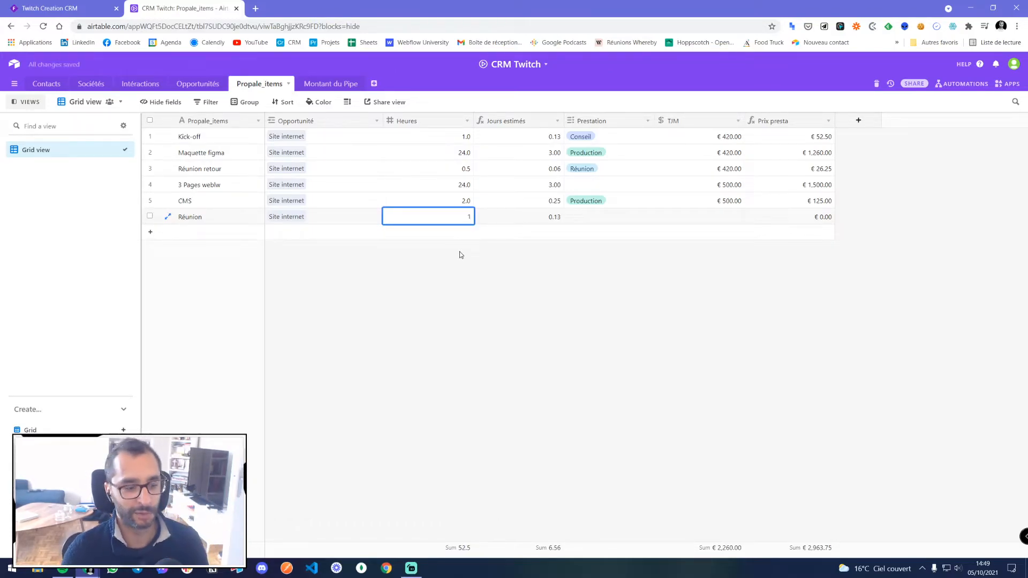
pyautogui.click(460, 256)
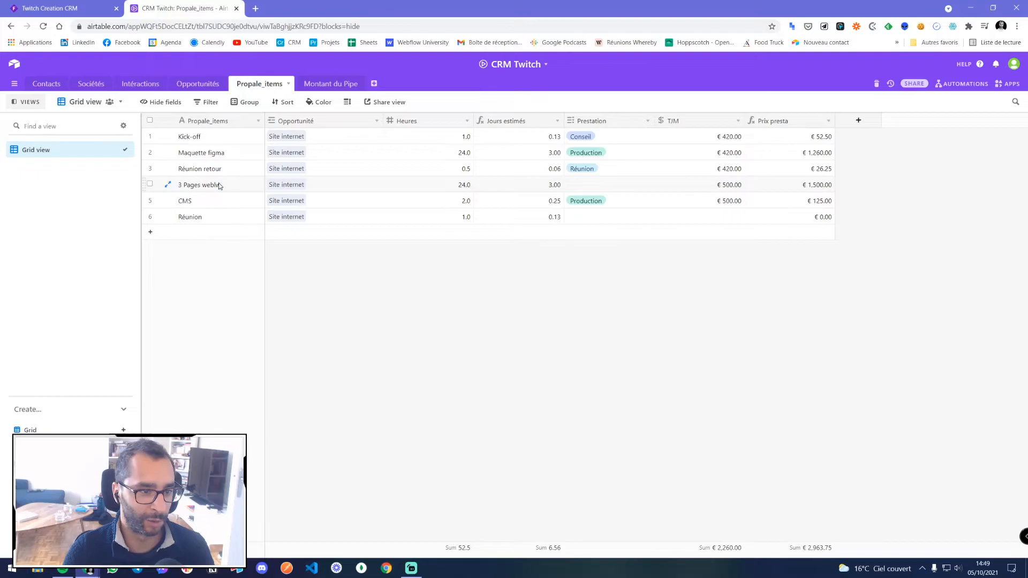
# - Set the Heures of the last-row Réunion record to 2
pyautogui.click(458, 221)
pyautogui.write('2')
pyautogui.press('Return')
pyautogui.click(462, 260)
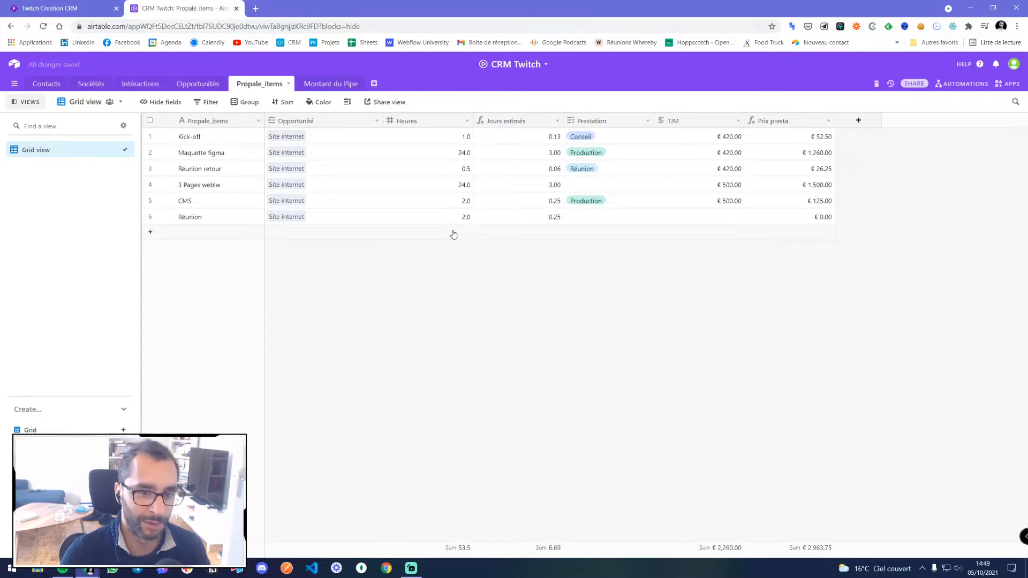
# - Set the last-row Réunion record's Prestation to Réunion and enter 450 as its TJM
pyautogui.click(596, 217)
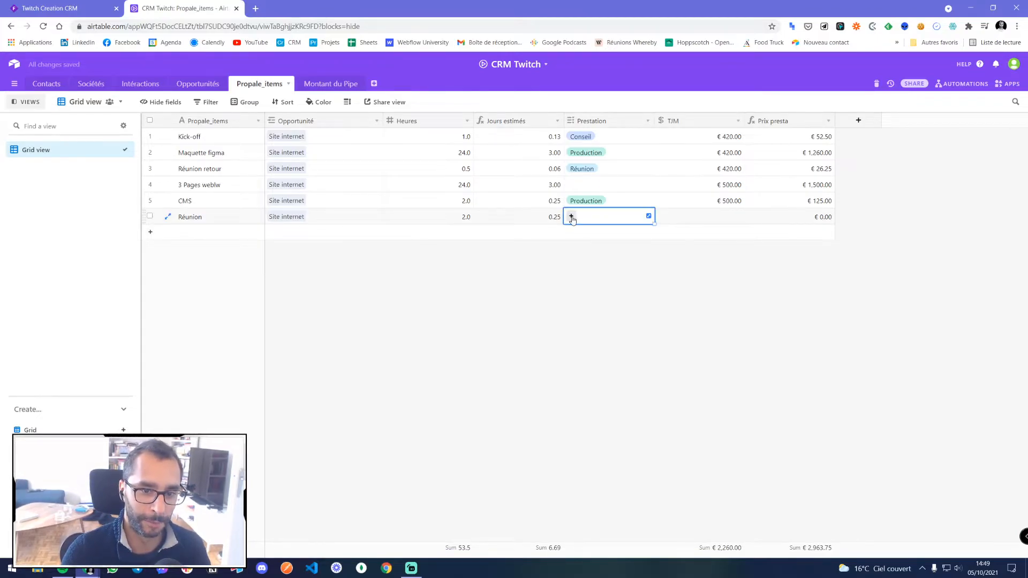
pyautogui.click(571, 216)
pyautogui.press('Down')
pyautogui.press('Return')
pyautogui.click(712, 221)
pyautogui.write('450')
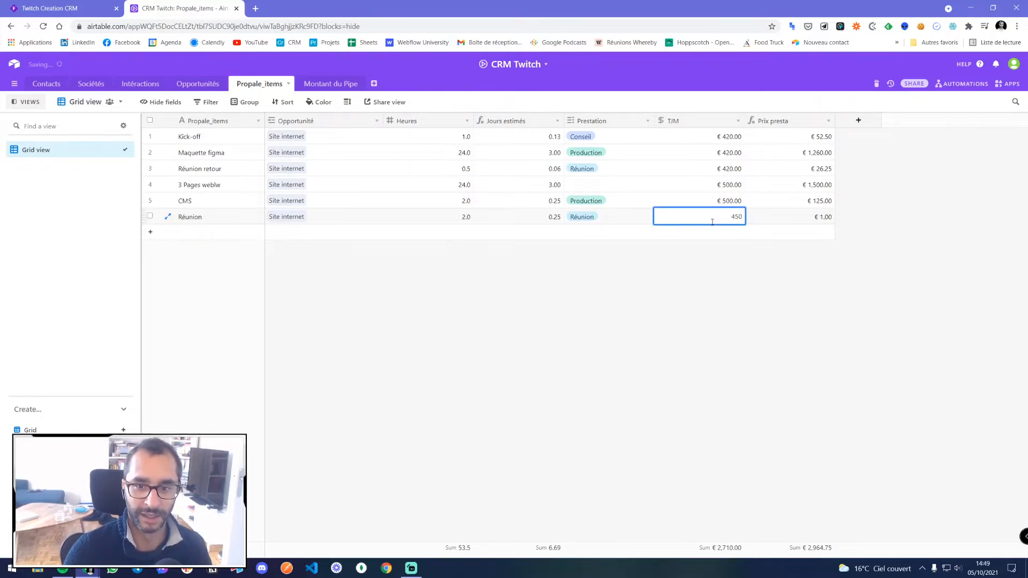
# - Add a record named Formation webflow and link it to the Site internet opportunity
pyautogui.click(686, 270)
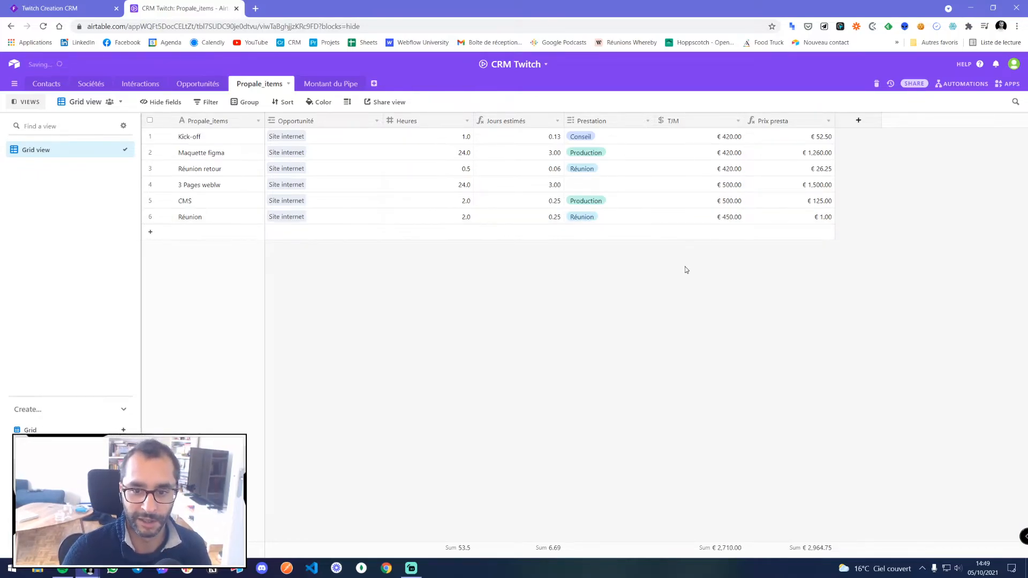
pyautogui.click(194, 233)
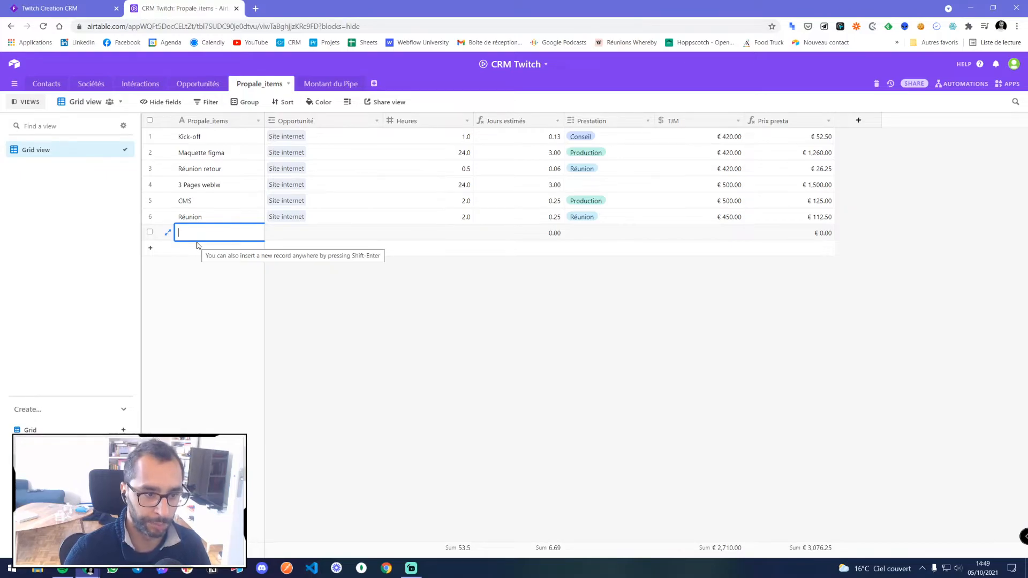
pyautogui.write('Formation webflow')
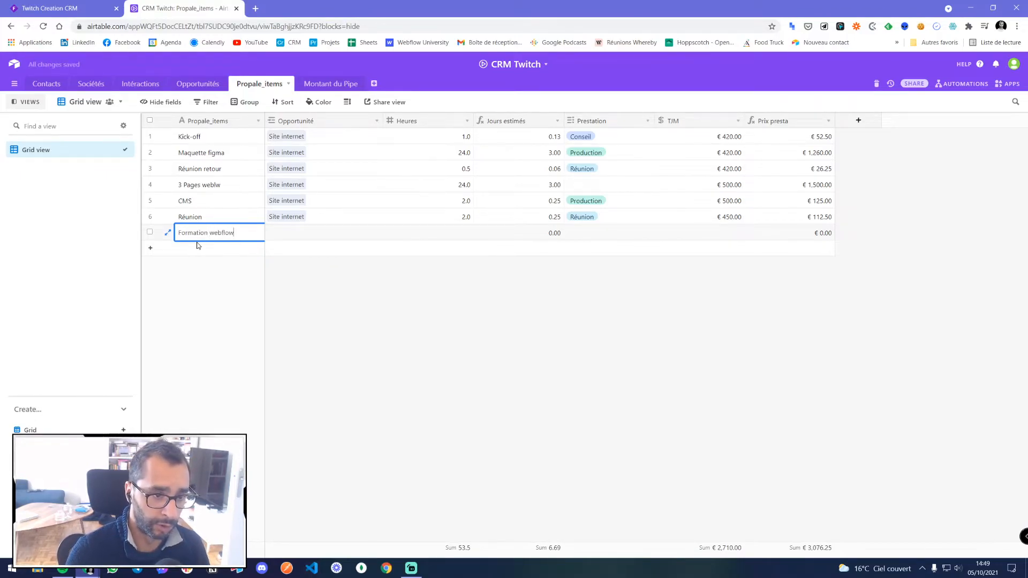
pyautogui.press('Tab')
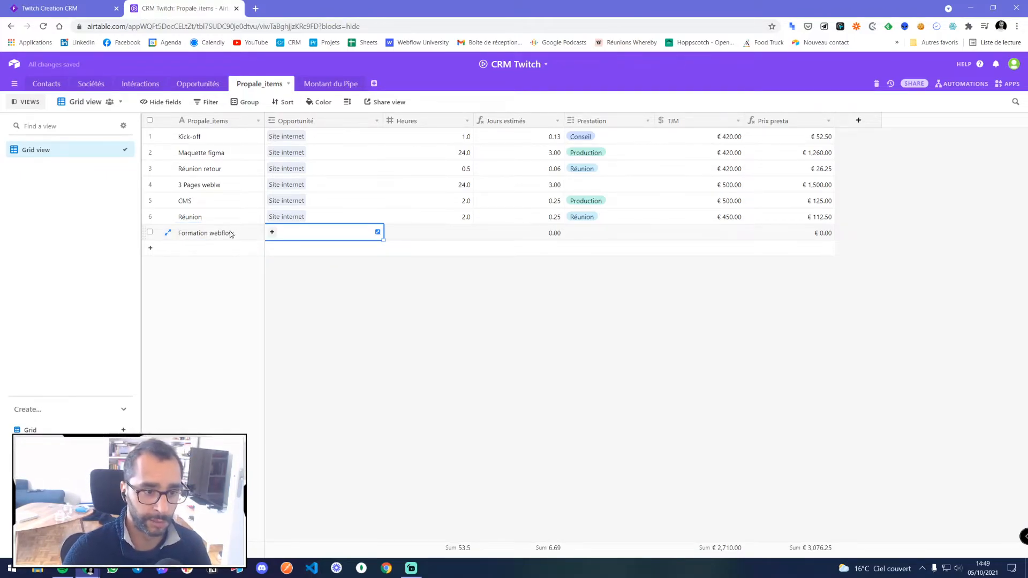
pyautogui.click(267, 232)
pyautogui.write('site')
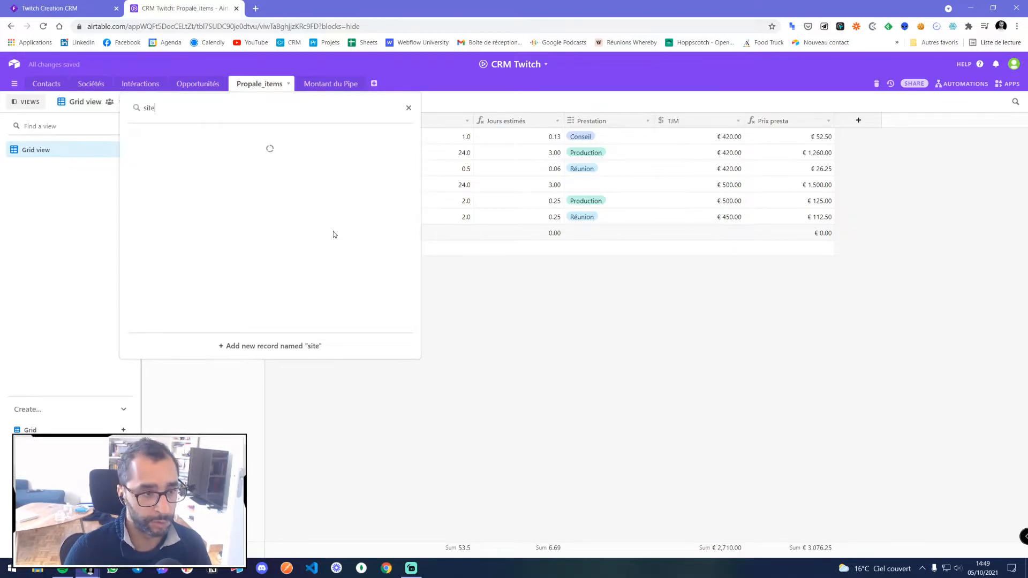
pyautogui.click(223, 178)
# - Enter 4 as the Heures of the Formation webflow record
pyautogui.press('Tab')
pyautogui.write('4')
pyautogui.press('Tab')
# - Enter 500 as the TJM of the Formation webflow record and set its Prestation to Formation
pyautogui.press('Tab')
pyautogui.press('Tab')
pyautogui.write('500')
pyautogui.press('Tab')
pyautogui.click(587, 237)
pyautogui.click(571, 232)
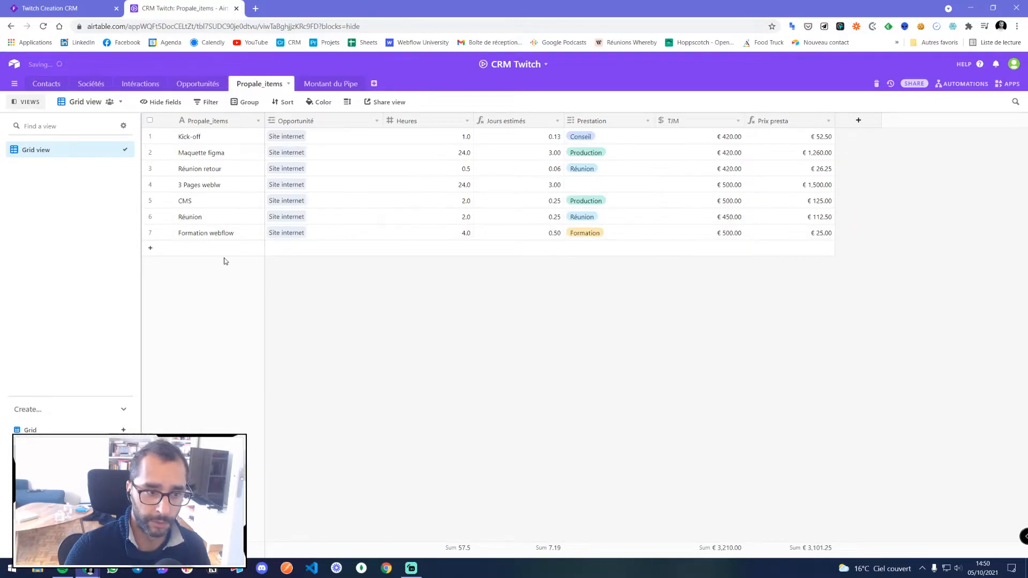
# - Add a record named Déplacements and link it to the Site internet opportunity
pyautogui.click(196, 249)
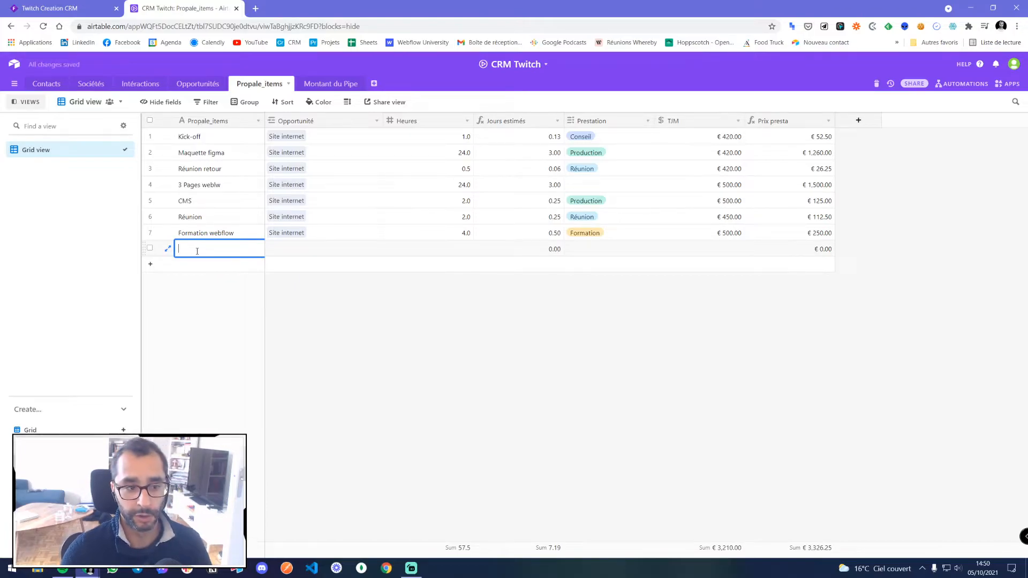
pyautogui.write('Déplacements')
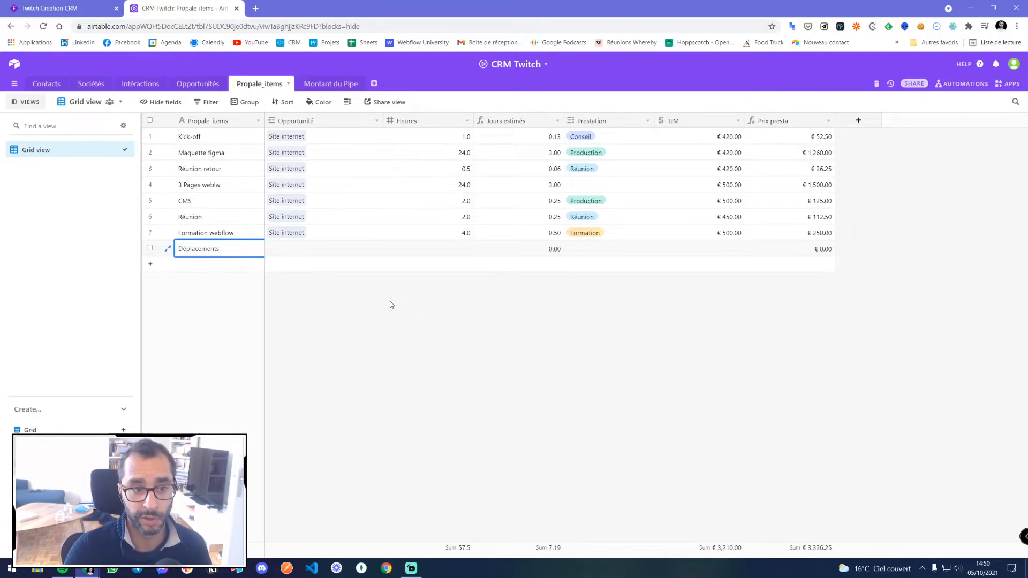
pyautogui.press('Tab')
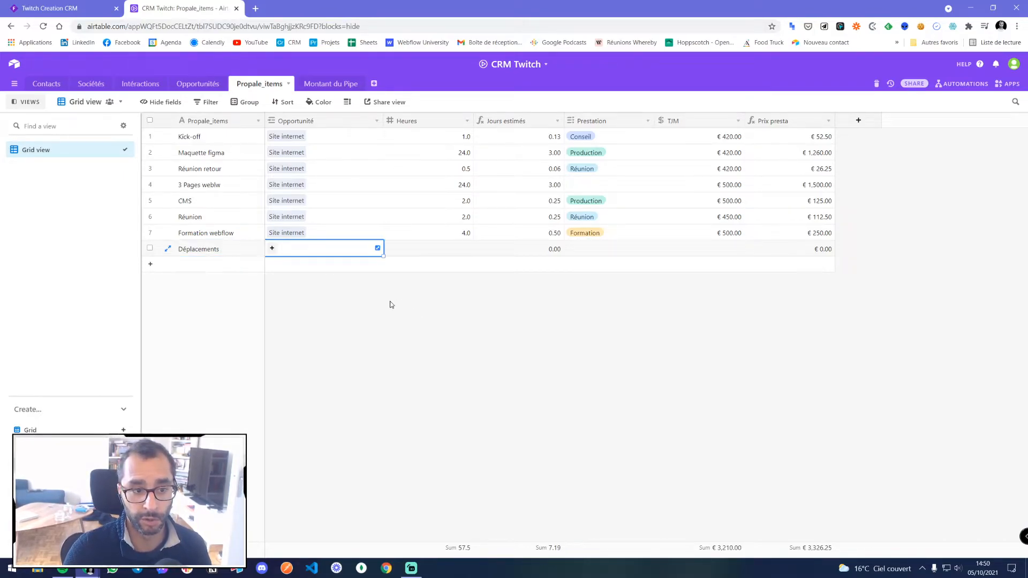
pyautogui.click(271, 248)
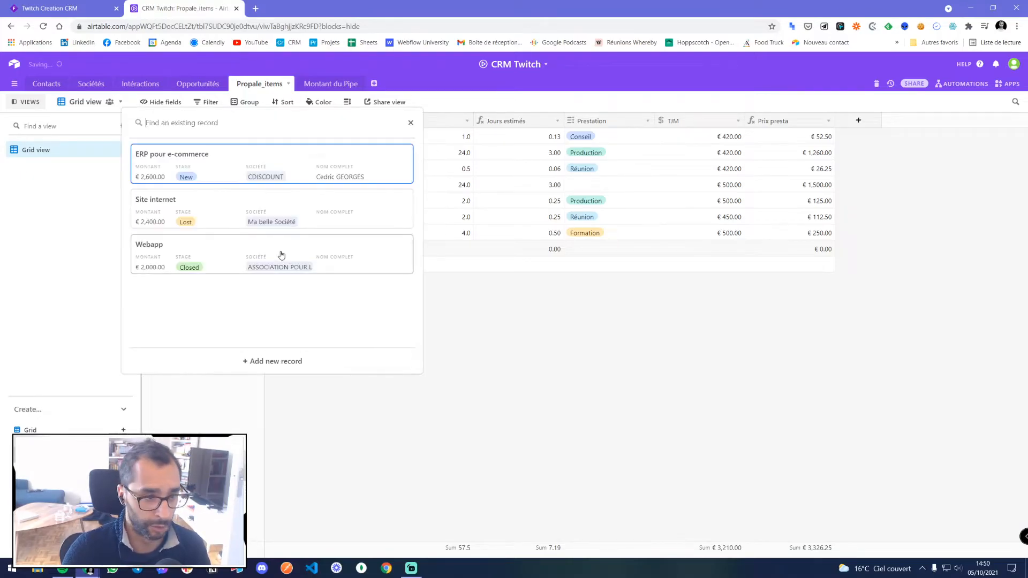
pyautogui.click(286, 213)
# - Enter 6 as the Heures of the Déplacements record
pyautogui.press('Tab')
pyautogui.write('6')
pyautogui.press('Tab')
pyautogui.press('Tab')
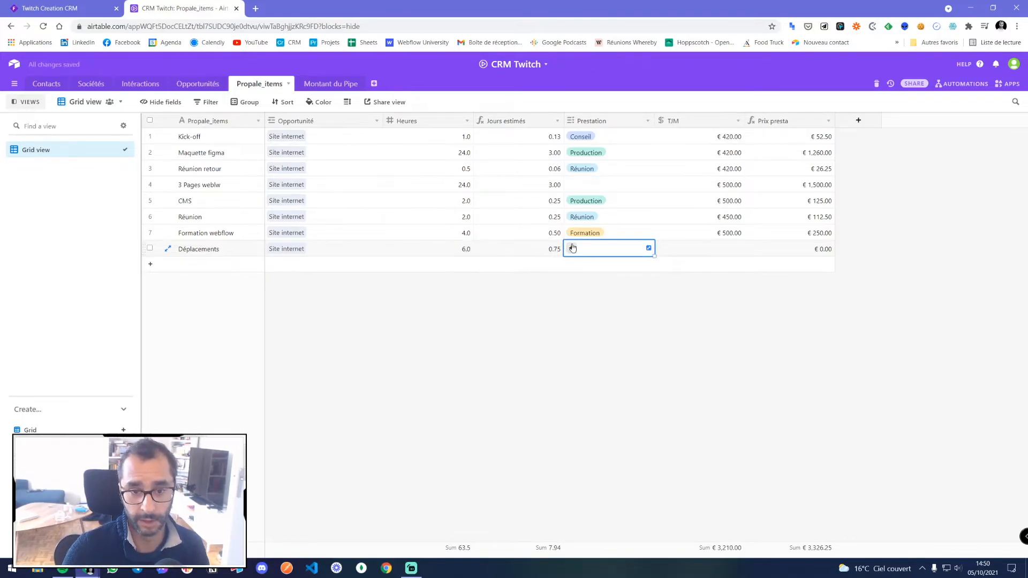
# - Set the Déplacements record's Prestation to Conseil and enter 500 as its TJM
pyautogui.click(571, 248)
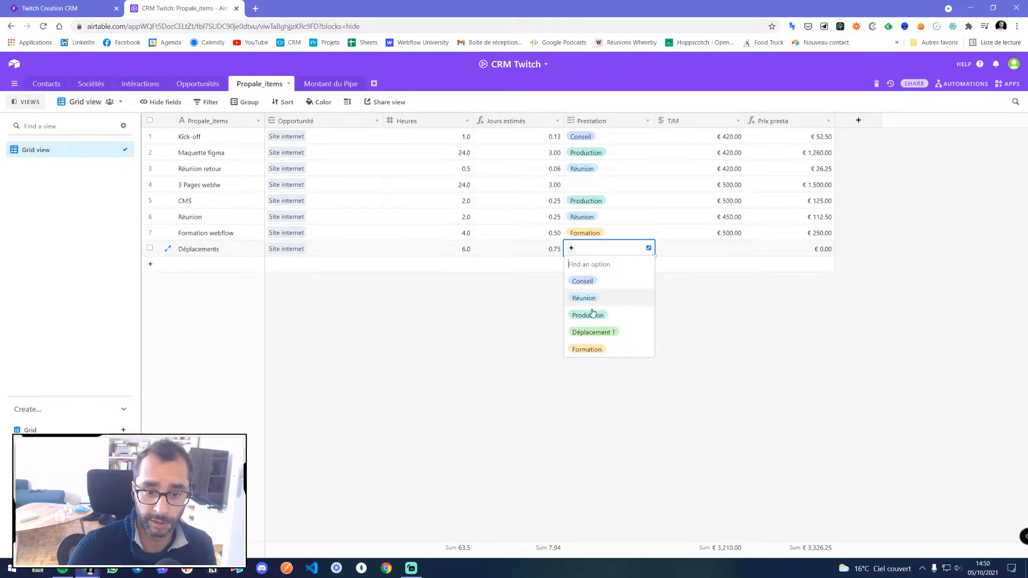
pyautogui.click(595, 281)
pyautogui.press('Tab')
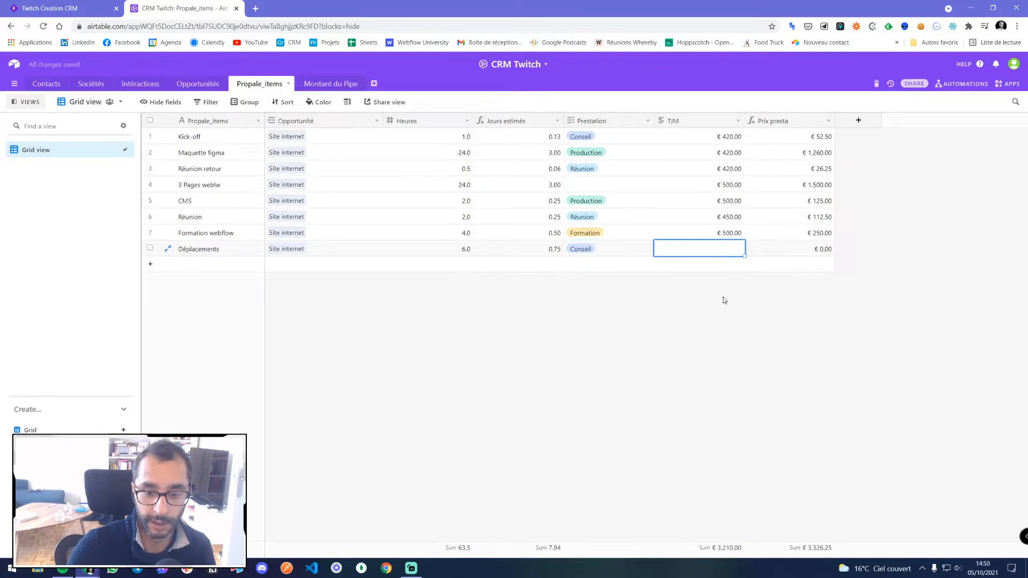
pyautogui.write('500')
pyautogui.click(720, 302)
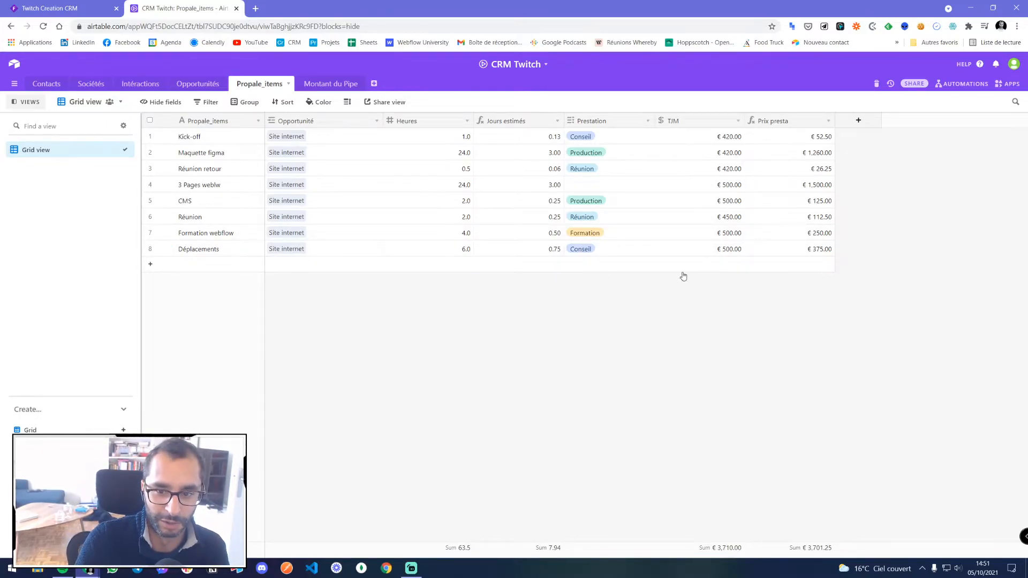
# - Change the TJM of the Déplacements record to 450
pyautogui.click(731, 255)
pyautogui.write('450')
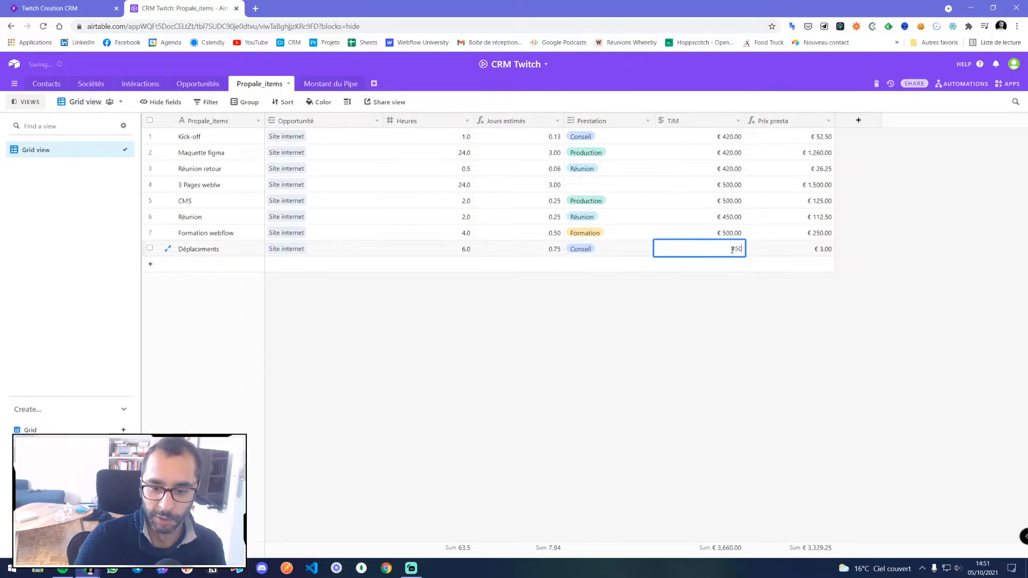
pyautogui.click(711, 322)
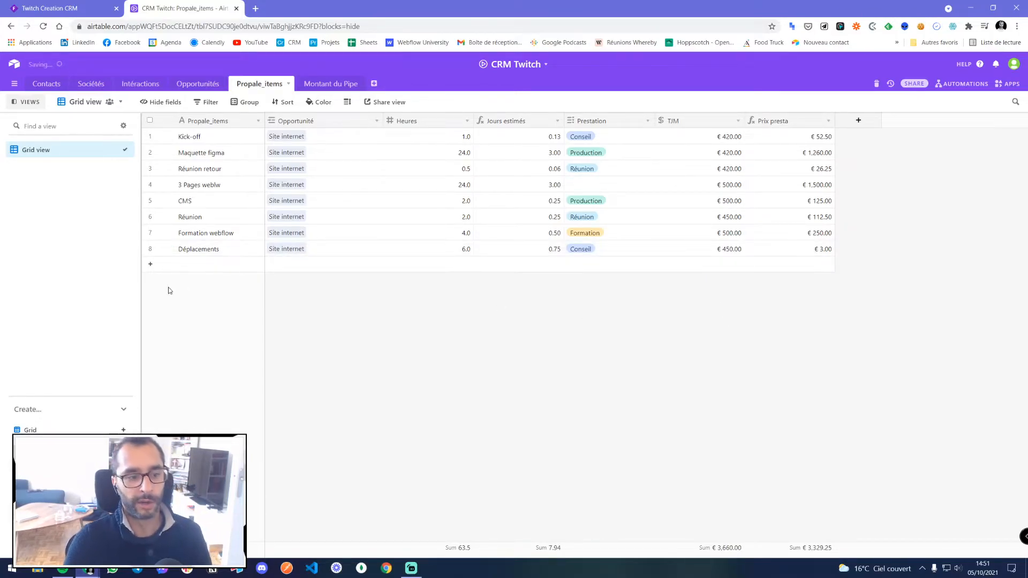
# - Add a record named Livraison and link it to the Site internet opportunity
pyautogui.click(185, 267)
pyautogui.write('Livraison')
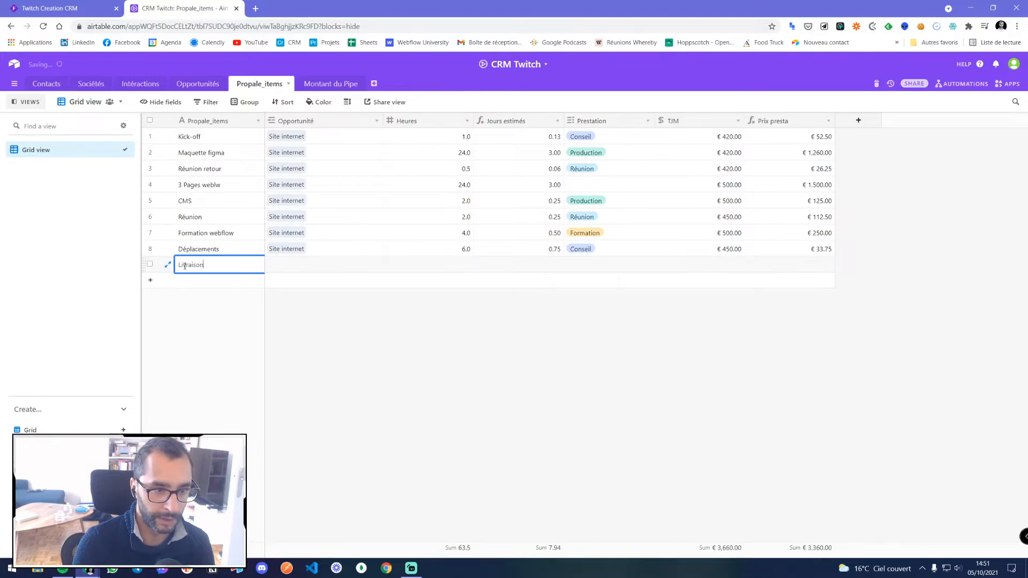
pyautogui.press('Tab')
pyautogui.press('Return')
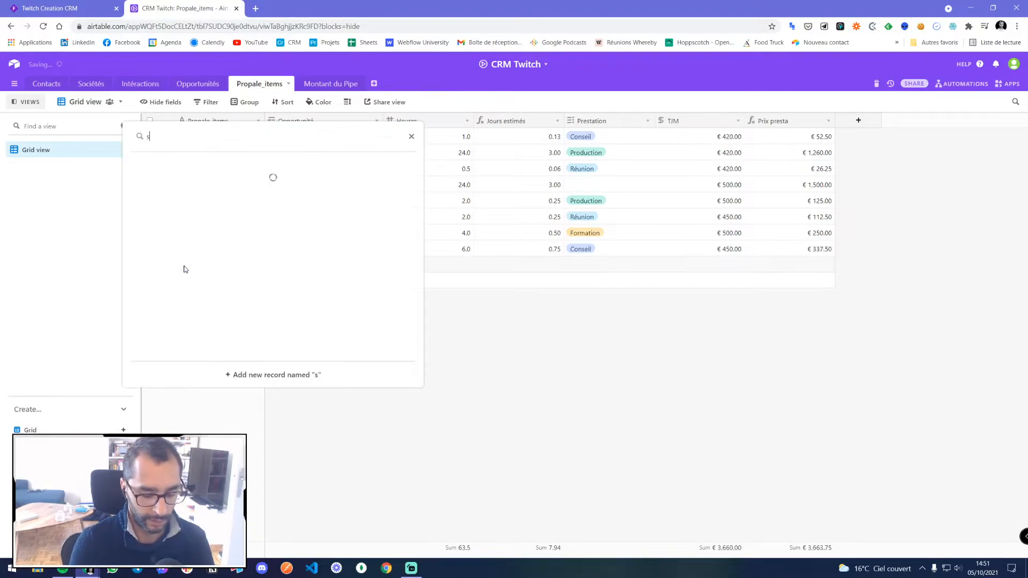
pyautogui.write('site')
pyautogui.click(234, 191)
# - Enter 3 as the Heures of the Livraison record
pyautogui.press('Tab')
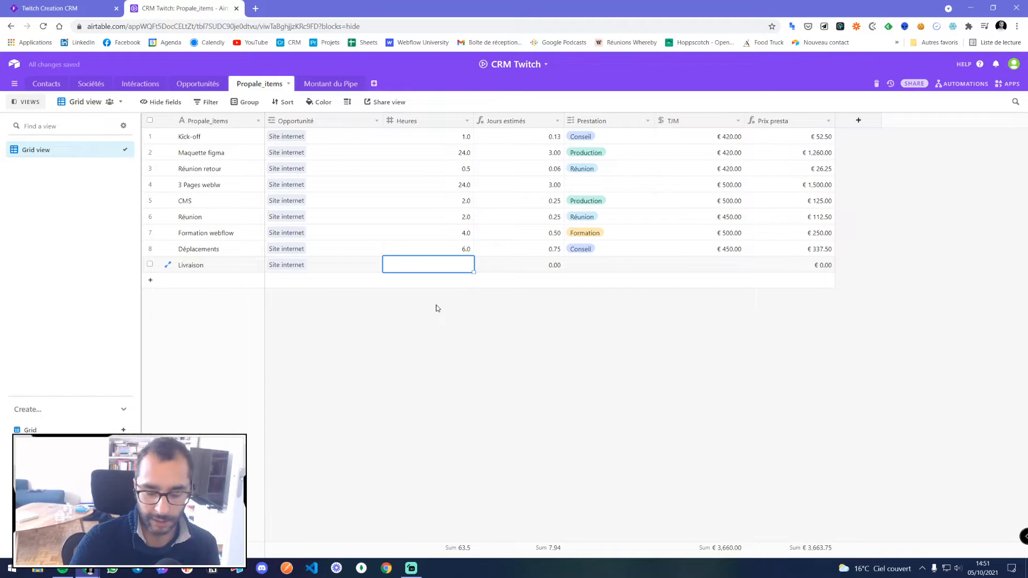
pyautogui.write('3')
pyautogui.press('Tab')
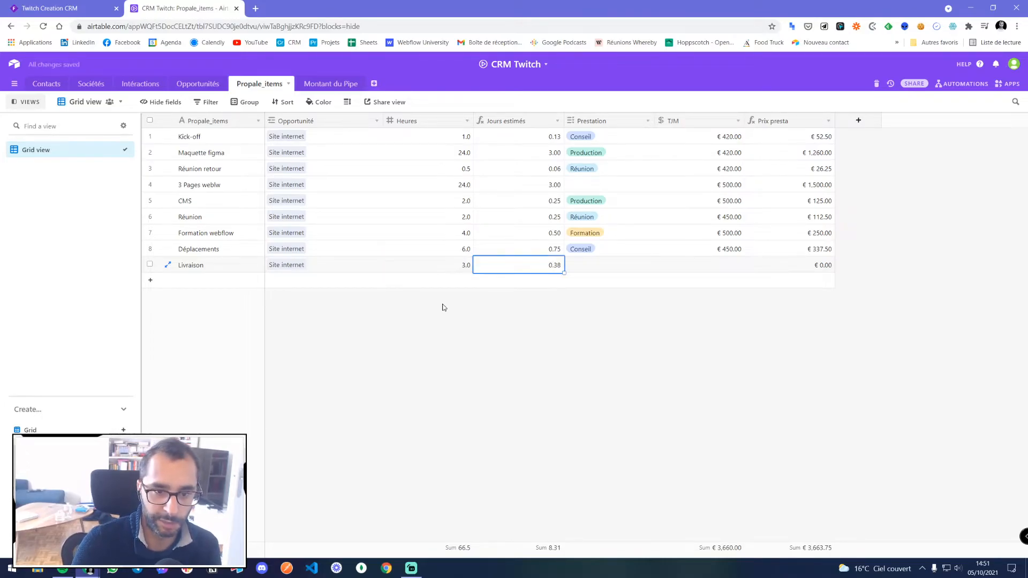
pyautogui.press('Tab')
# - Set the Livraison record's Prestation to both Formation and Conseil, and enter 450 as its TJM
pyautogui.click(571, 264)
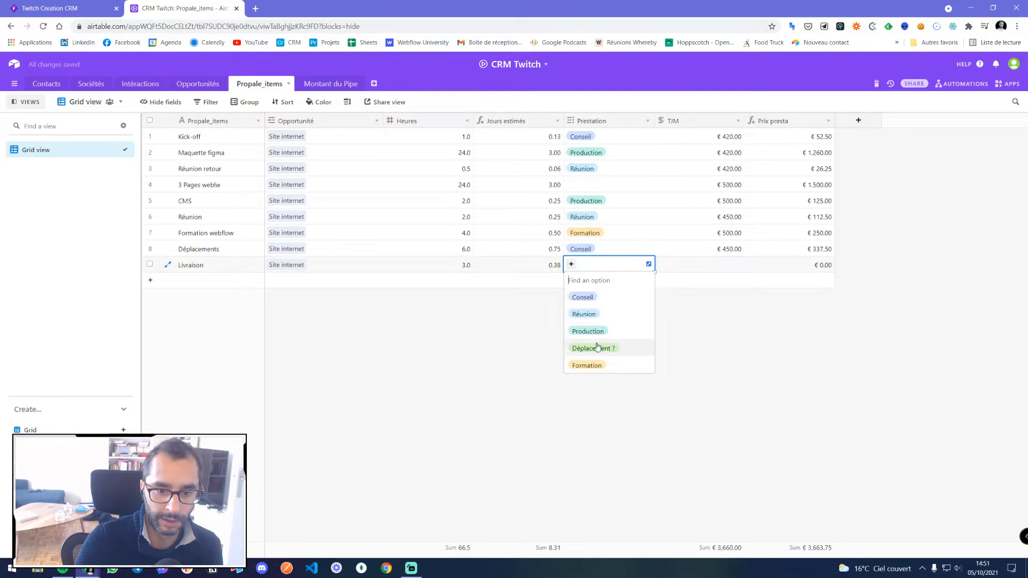
pyautogui.click(593, 368)
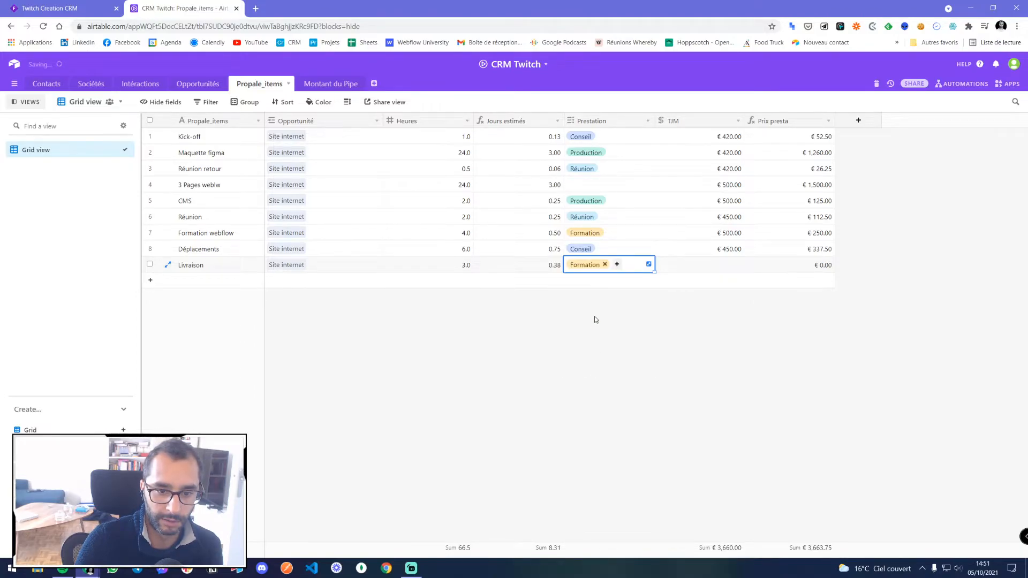
pyautogui.click(617, 264)
pyautogui.press('Return')
pyautogui.press('Tab')
pyautogui.write('450')
pyautogui.click(704, 322)
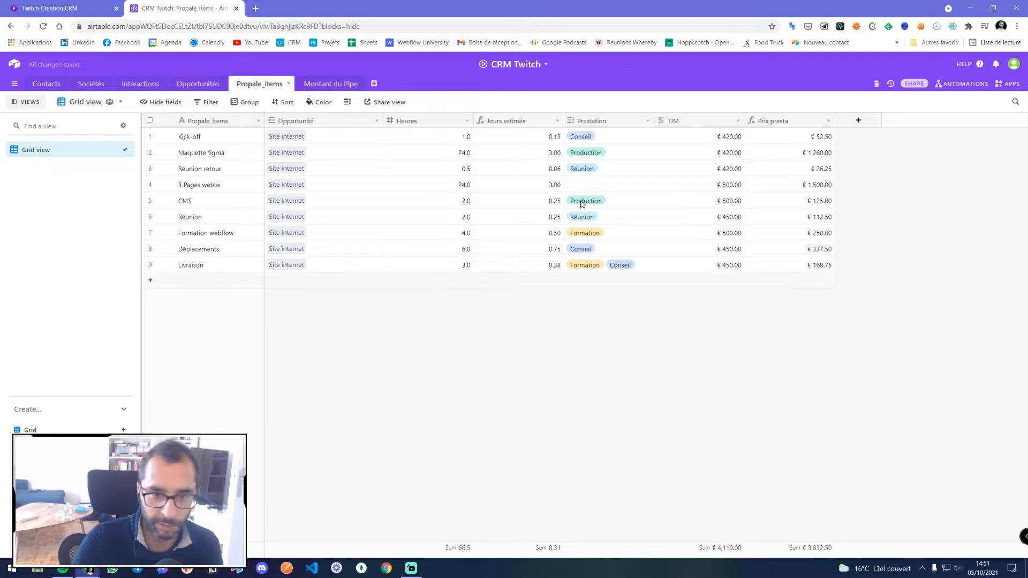
# - Set the missing Prestation of the 3 Pages weblw record to Production
pyautogui.click(576, 184)
pyautogui.click(571, 183)
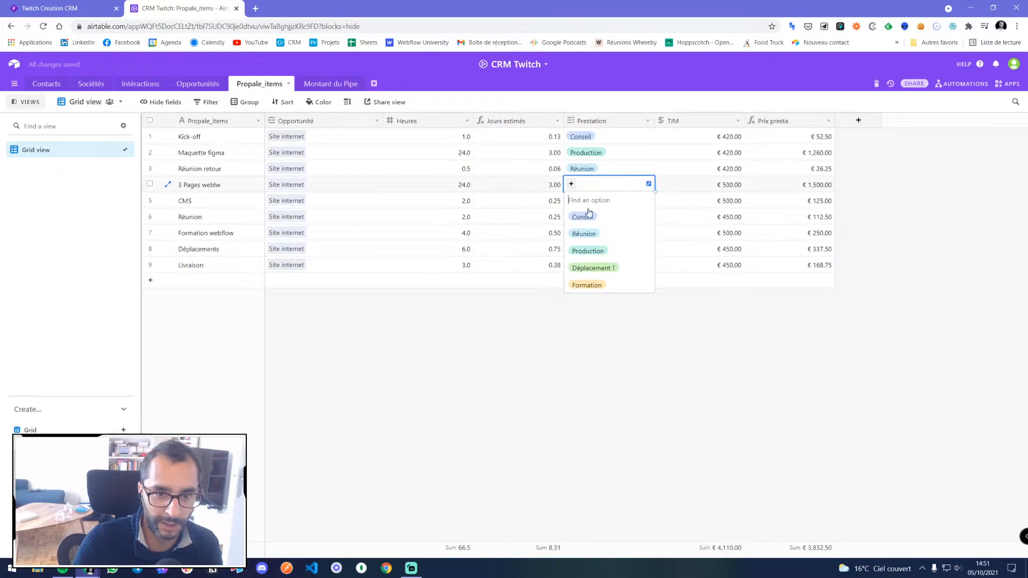
pyautogui.click(588, 250)
pyautogui.click(587, 354)
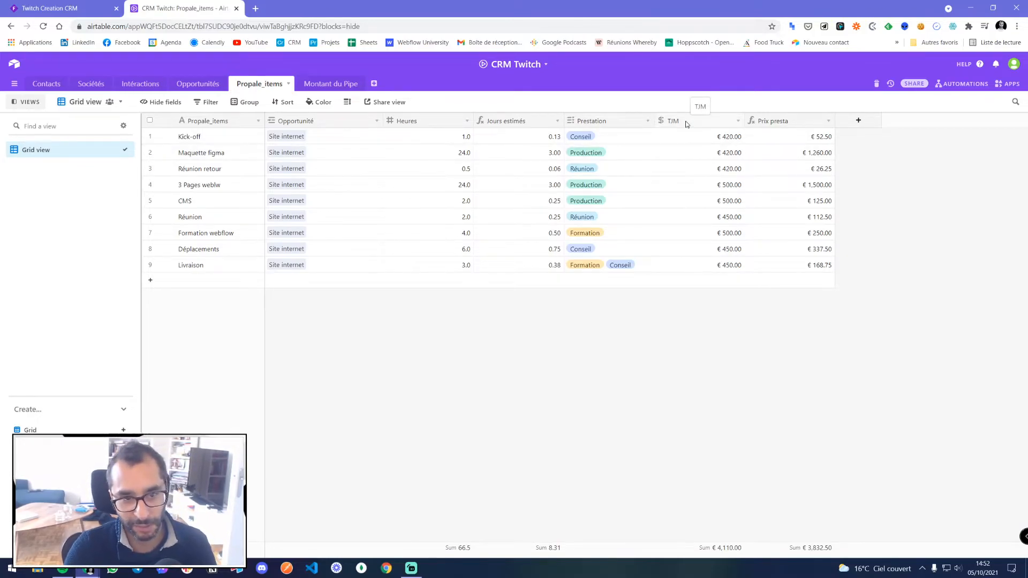
# - Start a new field named "Prix + 15%" in the Propale_items table and make it a Formula field
pyautogui.click(856, 124)
pyautogui.write('Prix')
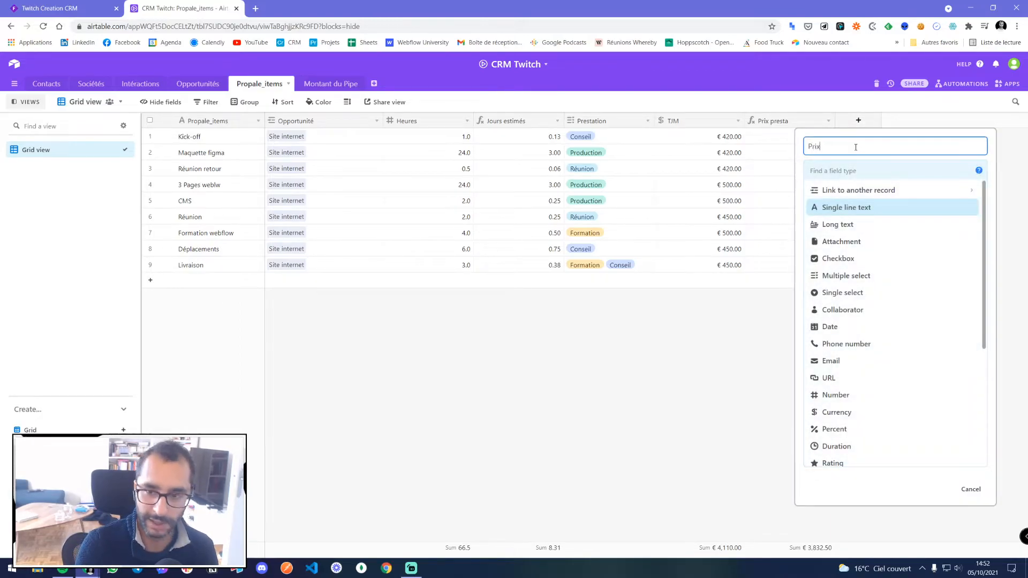
pyautogui.write(' +')
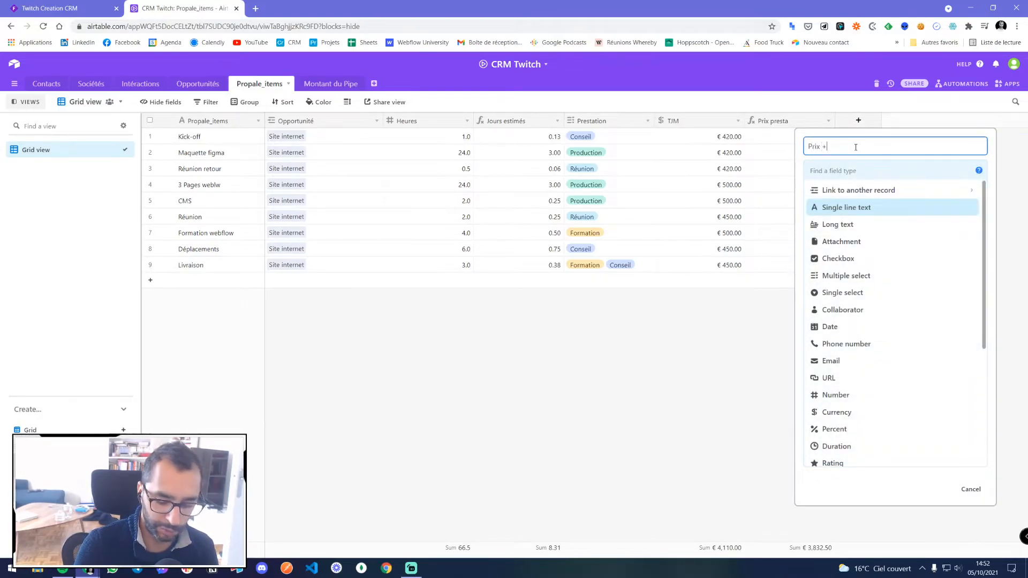
pyautogui.write(' 15%')
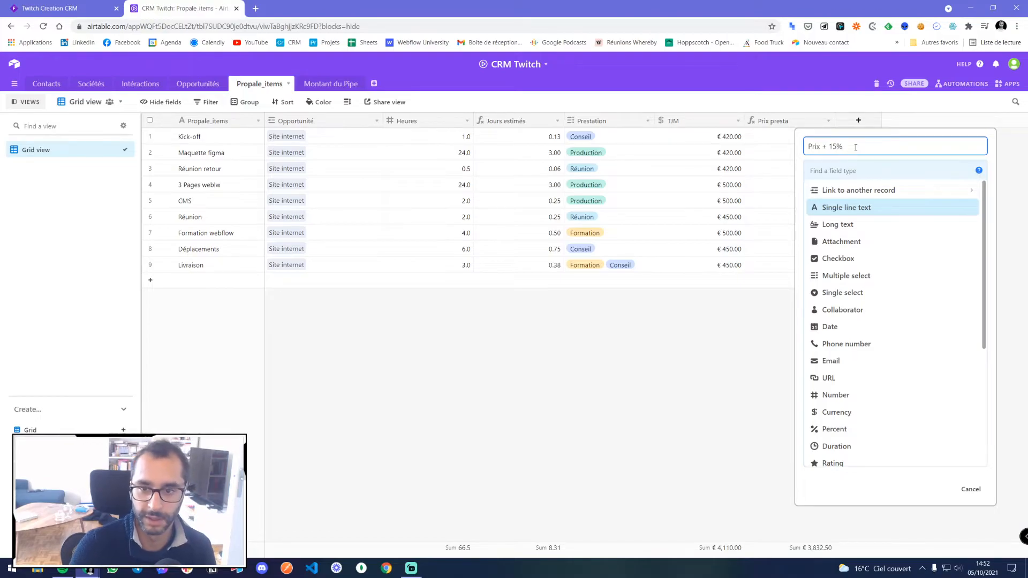
pyautogui.click(858, 172)
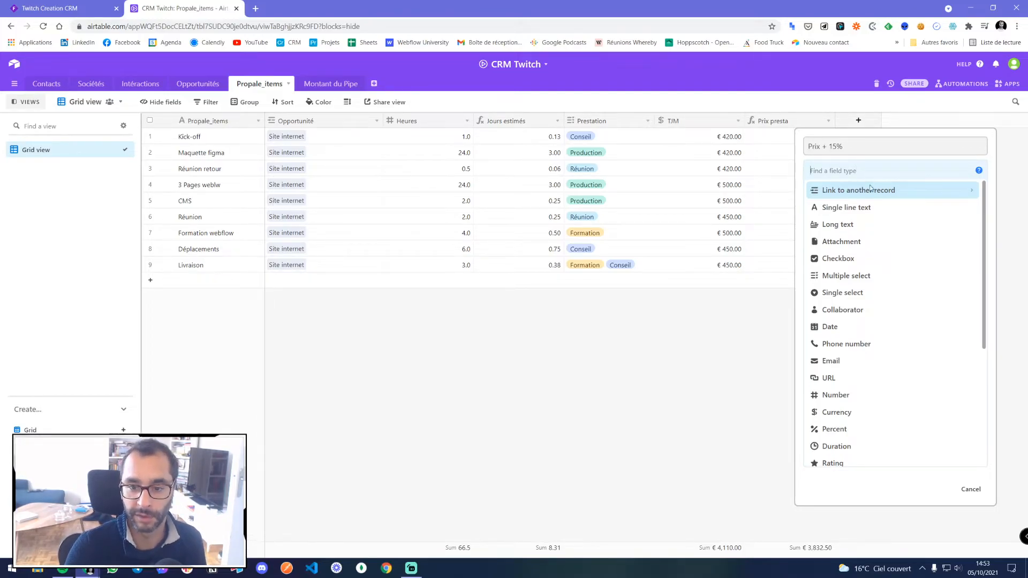
pyautogui.write('form')
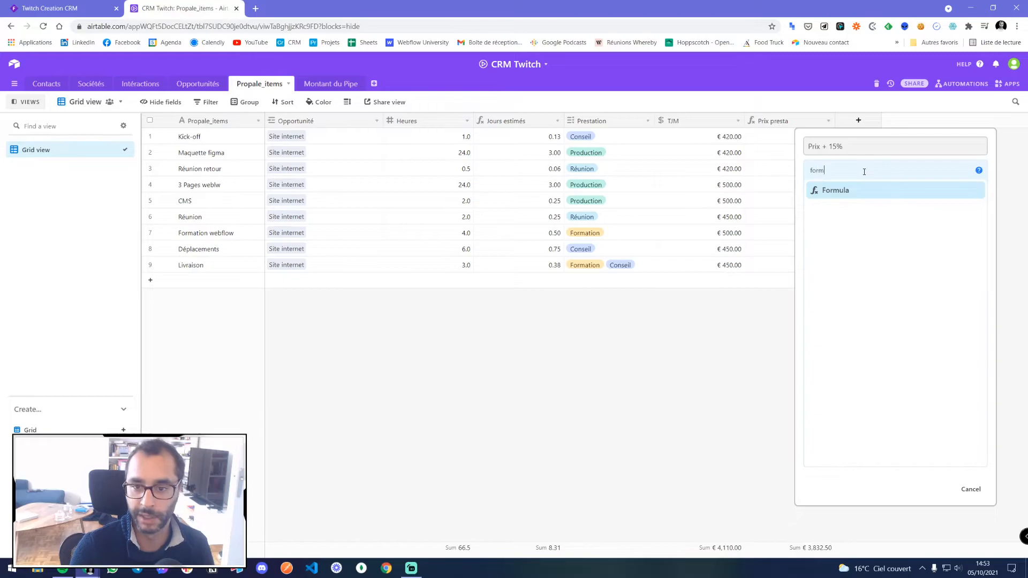
pyautogui.click(860, 190)
# - Enter the formula {Prix presta}*1.15 for the Prix + 15% field and create the field
pyautogui.click(847, 239)
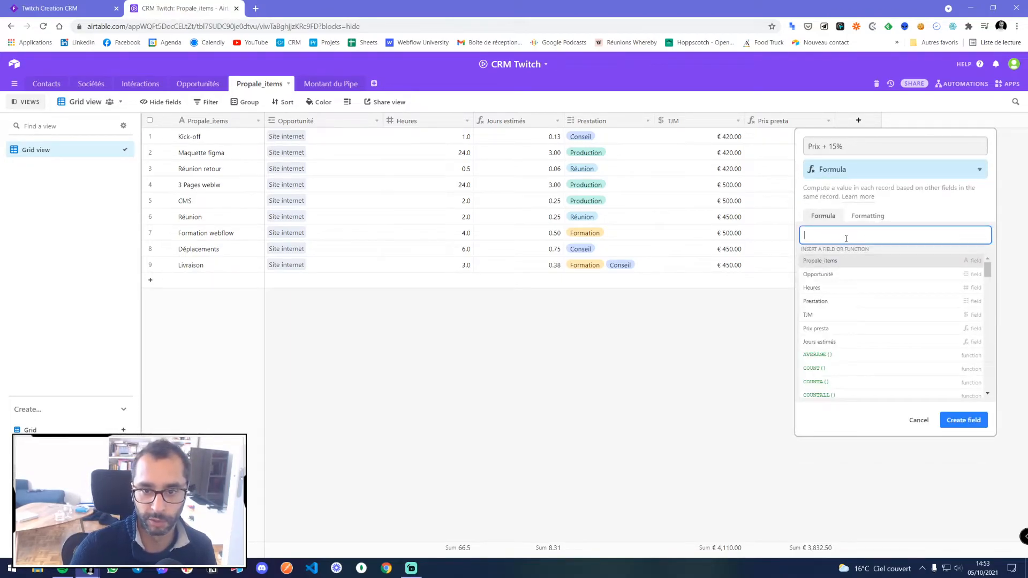
pyautogui.write('pri')
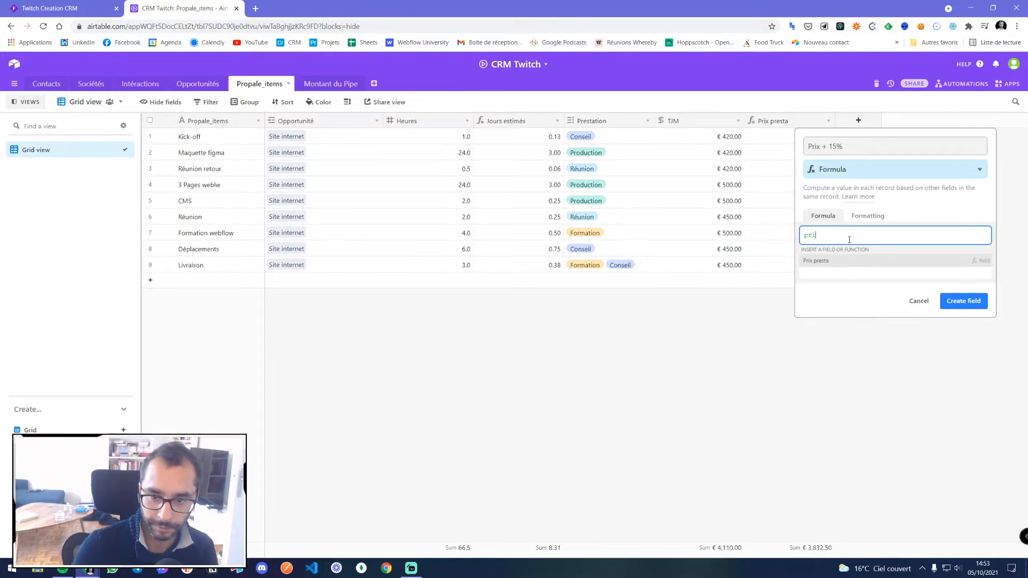
pyautogui.press('Return')
pyautogui.write('*')
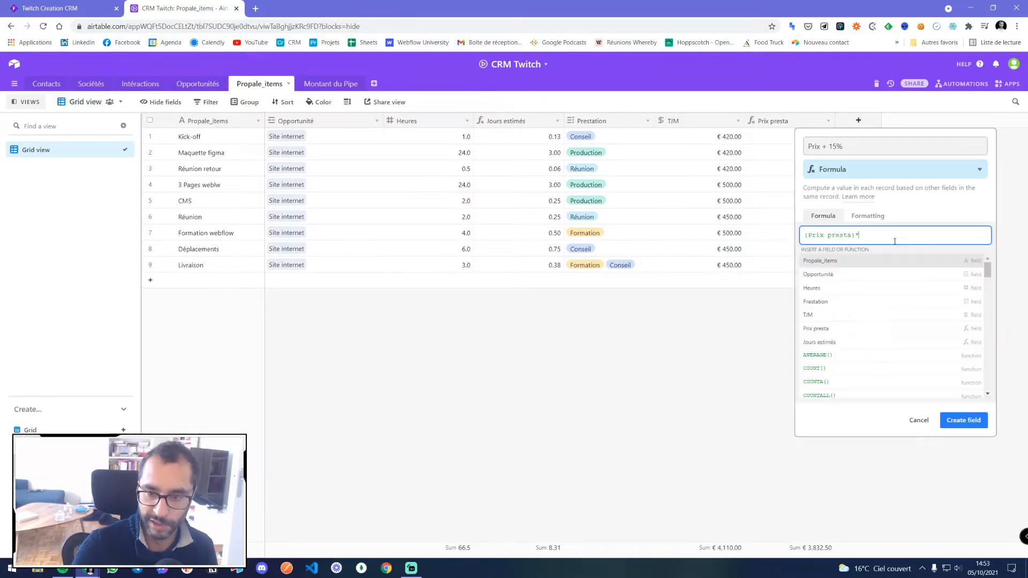
pyautogui.write('1.15')
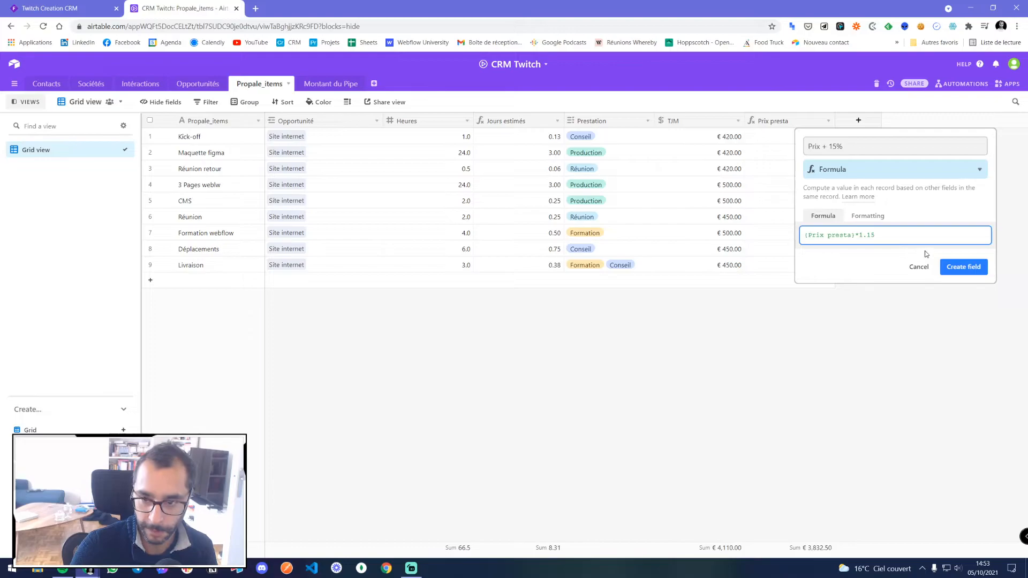
pyautogui.click(962, 268)
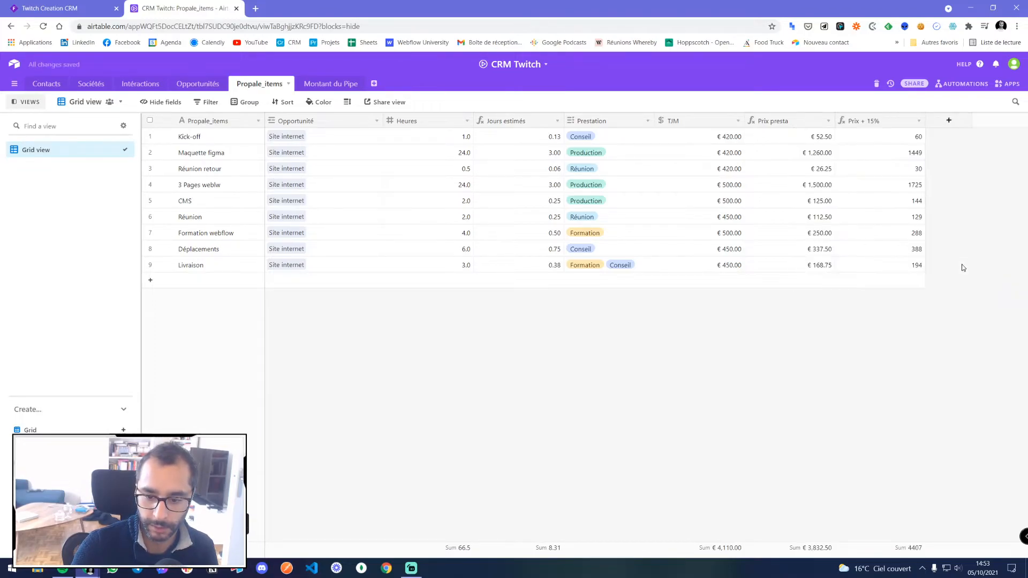
# - Format the Prix + 15% field as currency with the € symbol and two-decimal precision, and save it
pyautogui.doubleClick(865, 120)
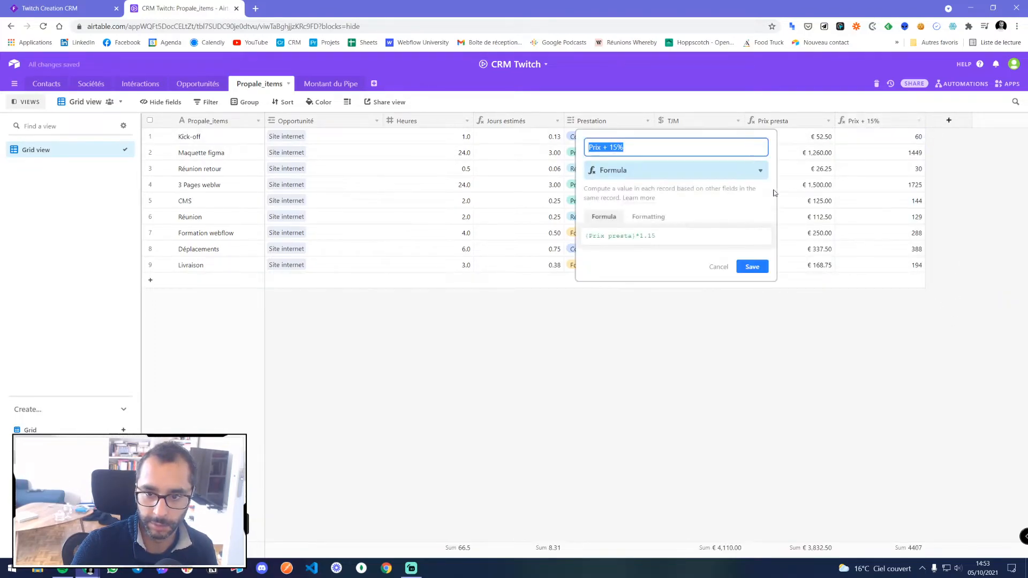
pyautogui.click(648, 216)
pyautogui.click(611, 277)
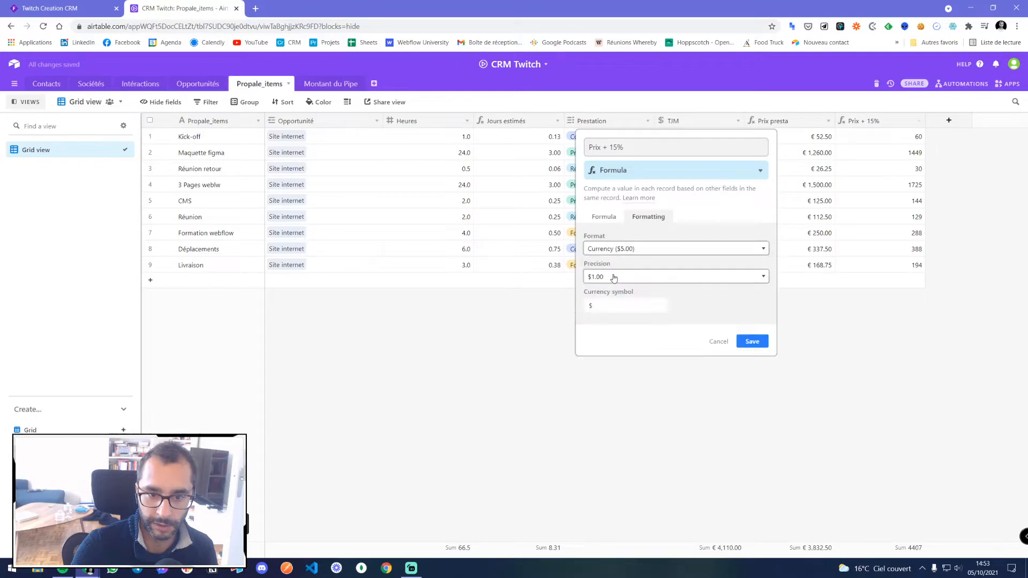
pyautogui.doubleClick(601, 301)
pyautogui.write('€')
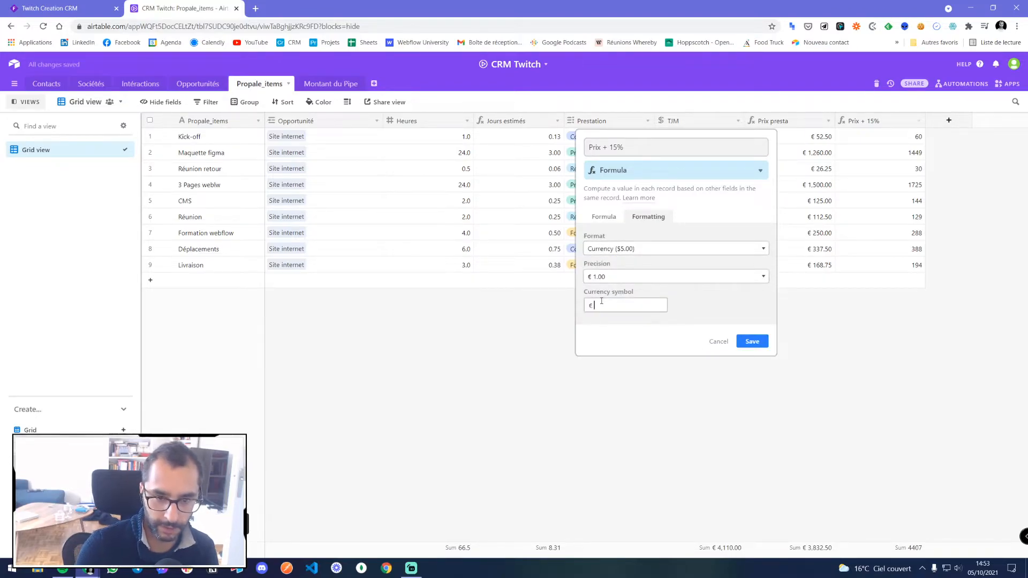
pyautogui.click(752, 341)
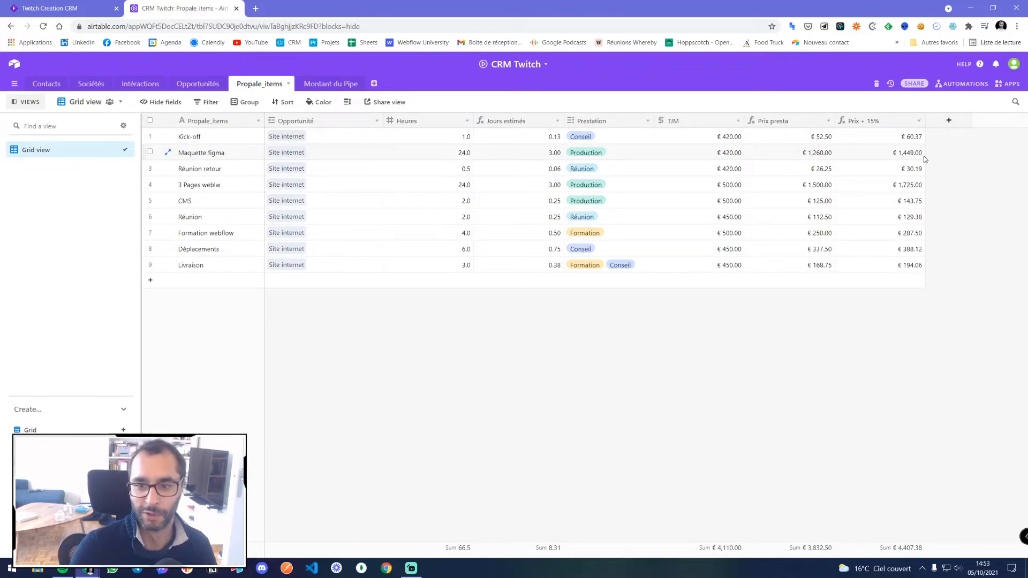
# - Change the Prix + 15% field's formula to {Prix presta}*1.1 and rename the field "Prix + 10%"
pyautogui.doubleClick(871, 122)
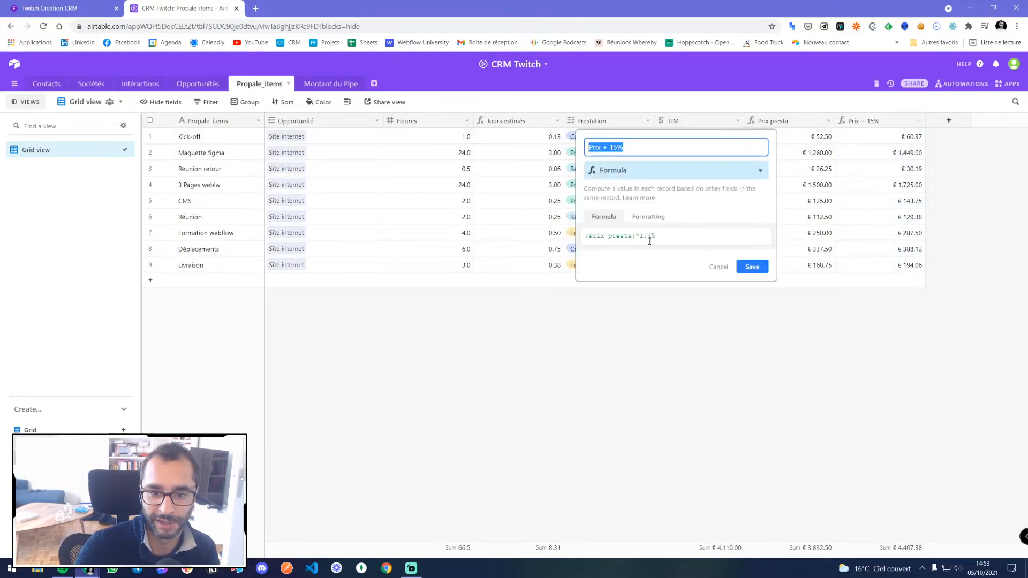
pyautogui.moveTo(650, 236); pyautogui.dragTo(655, 236)
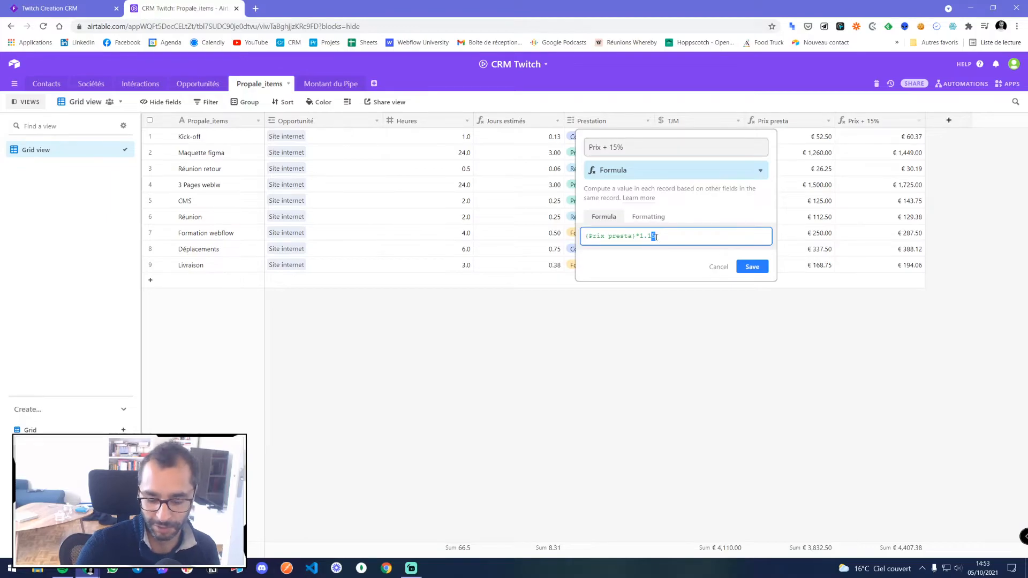
pyautogui.click(752, 267)
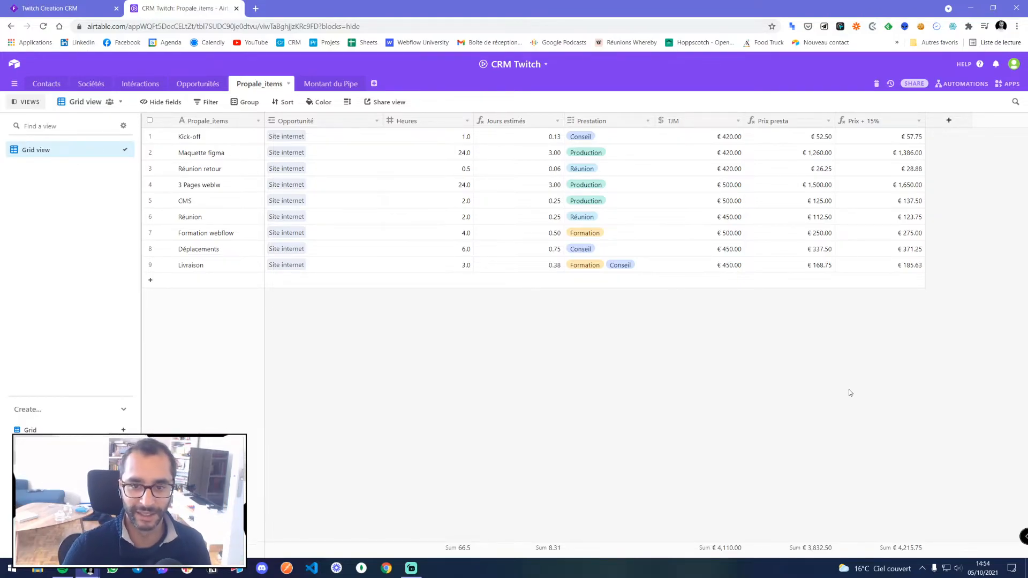
pyautogui.doubleClick(872, 122)
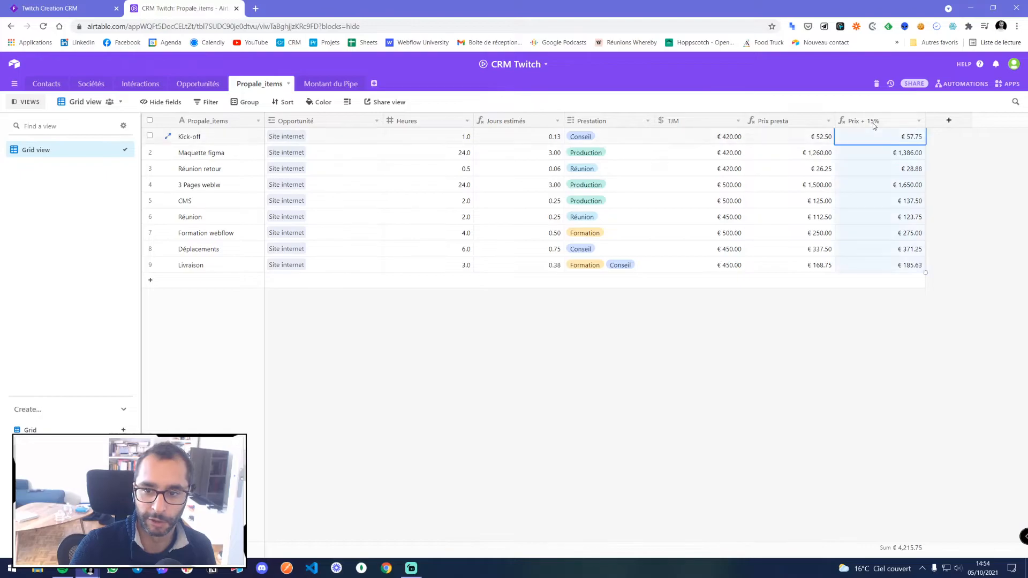
pyautogui.click(612, 148)
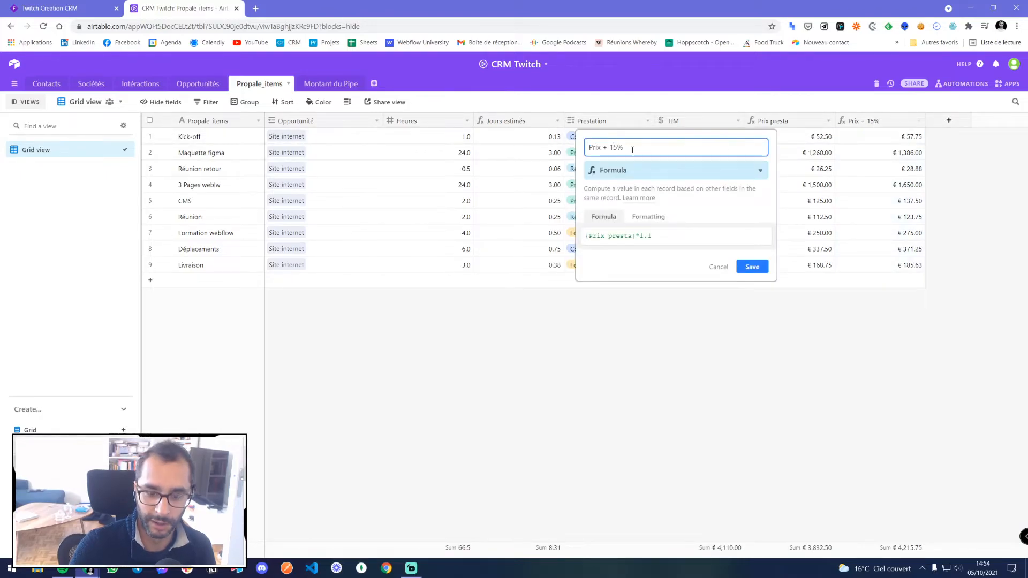
pyautogui.write('0')
pyautogui.click(754, 266)
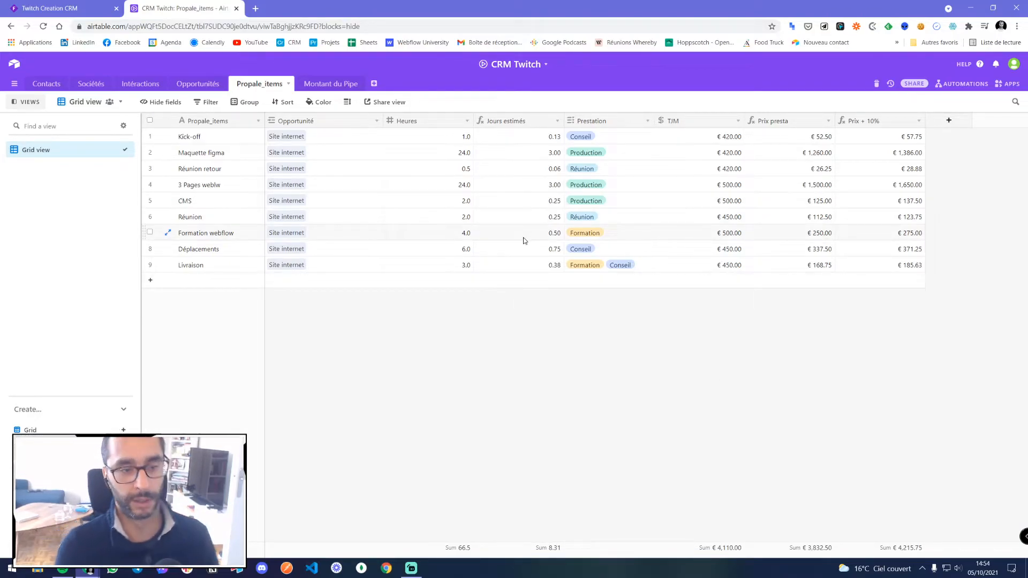
pyautogui.click(211, 85)
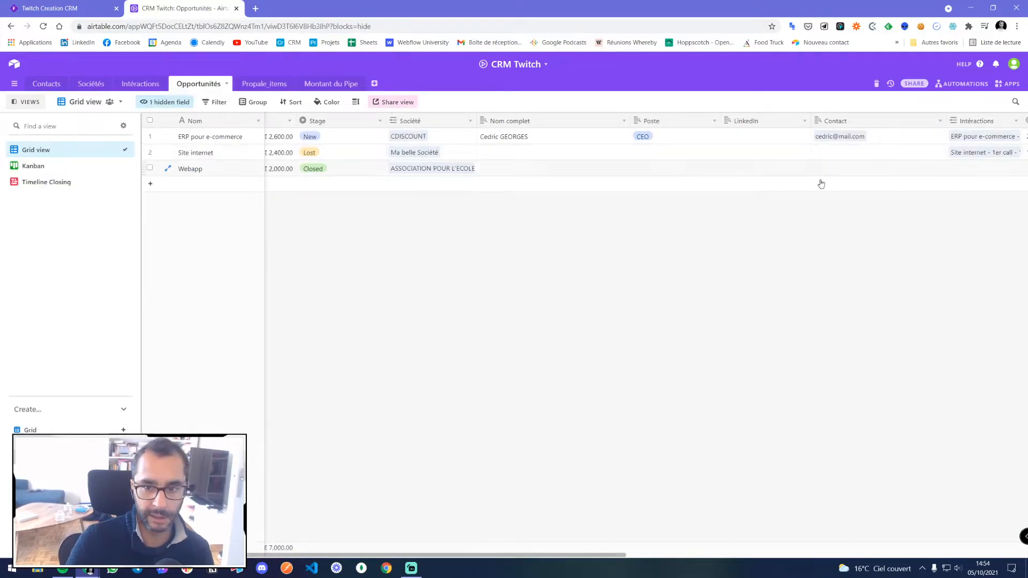
pyautogui.moveTo(506, 554); pyautogui.dragTo(585, 559)
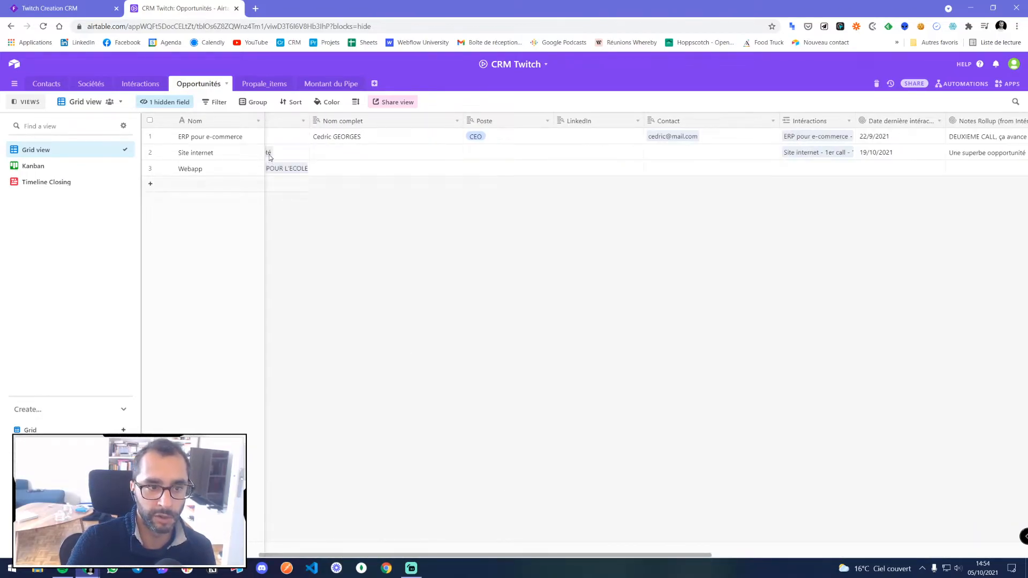
pyautogui.click(323, 83)
pyautogui.click(284, 85)
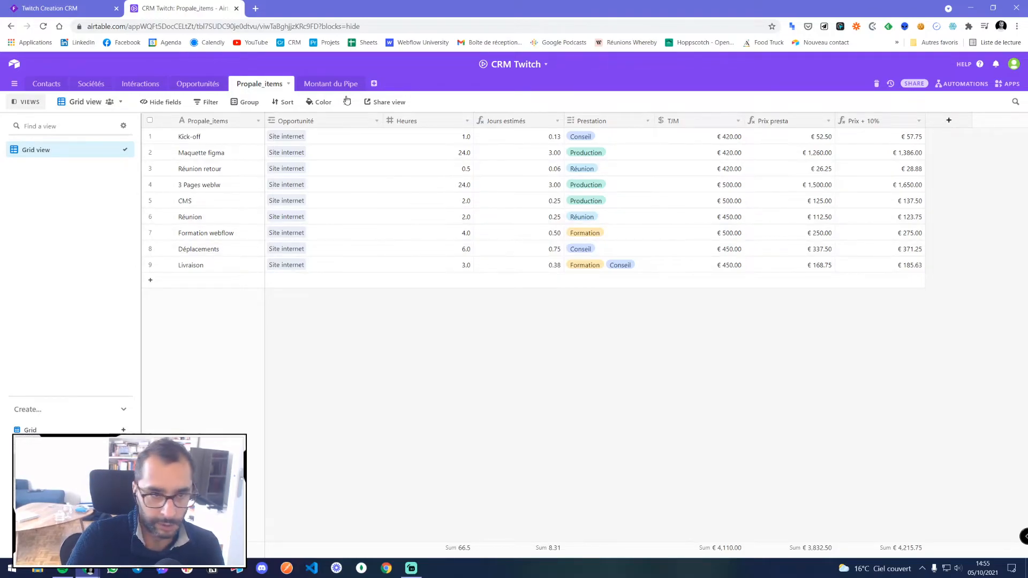
# - Rename the Opportunités table's Grid view to "Global"
pyautogui.click(198, 84)
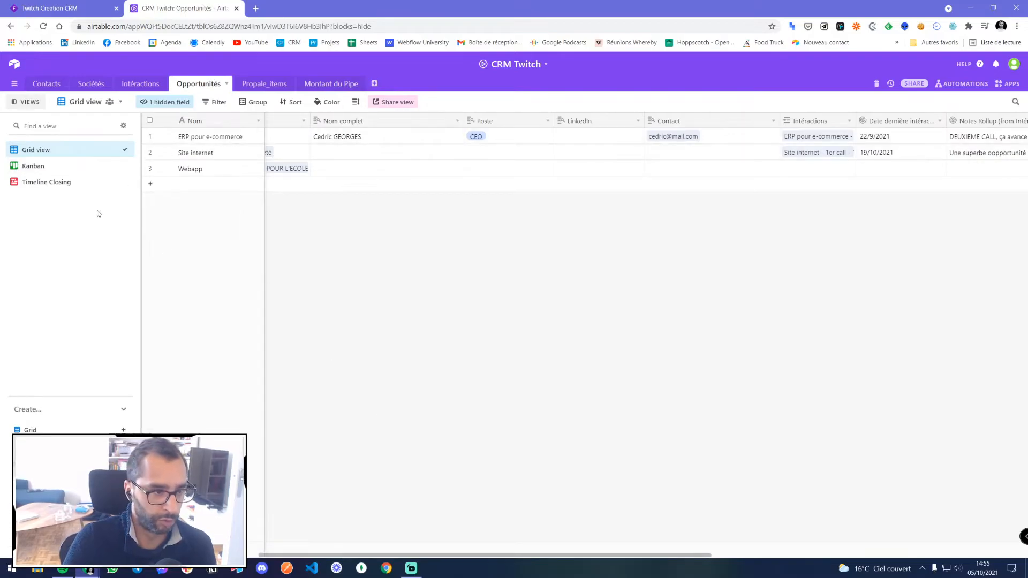
pyautogui.doubleClick(79, 150)
pyautogui.write('G')
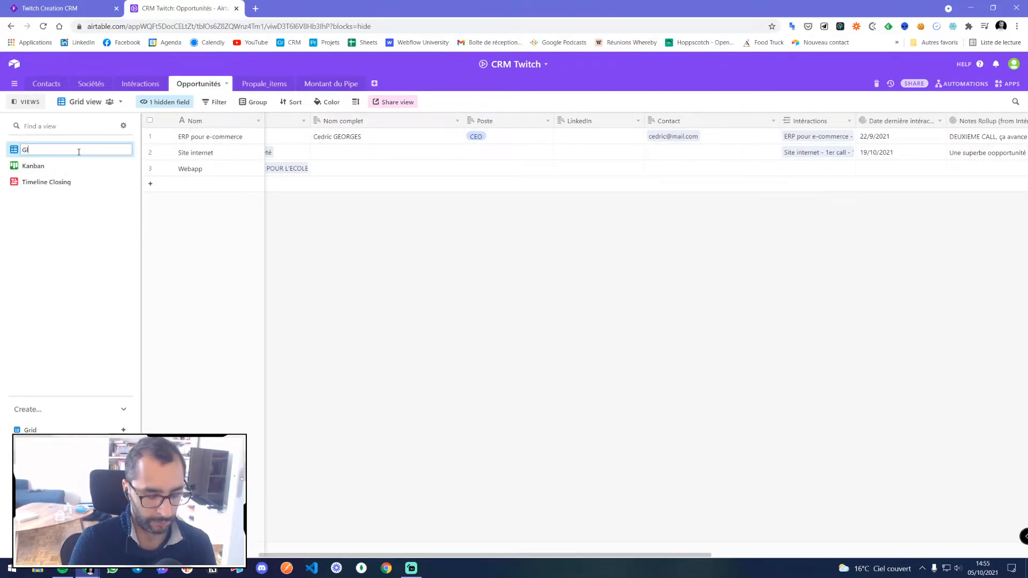
pyautogui.write('lobal')
pyautogui.press('Return')
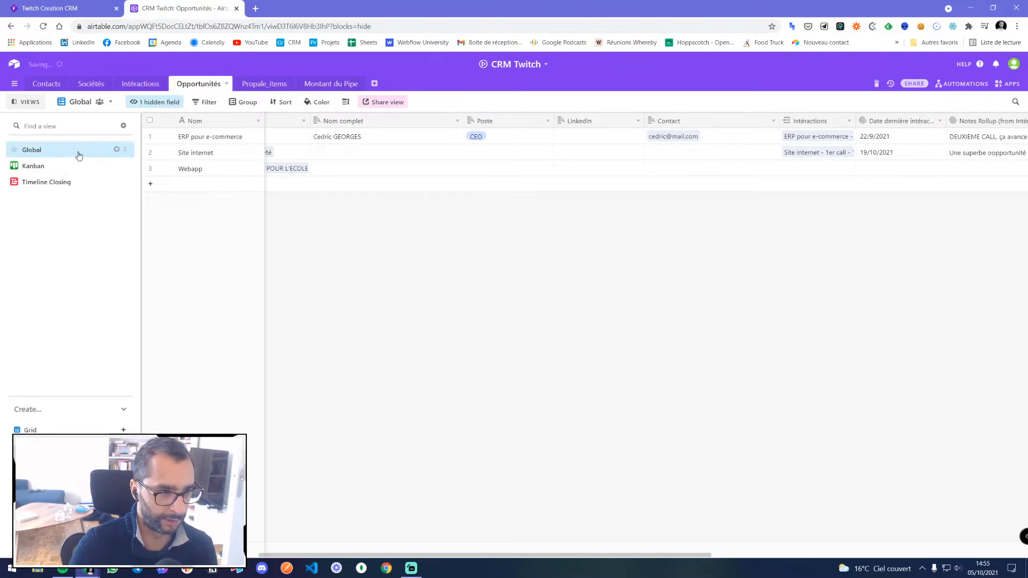
# - Create a grid view named "Propales line_items" in the Opportunités table and hide its Montant field
pyautogui.click(30, 430)
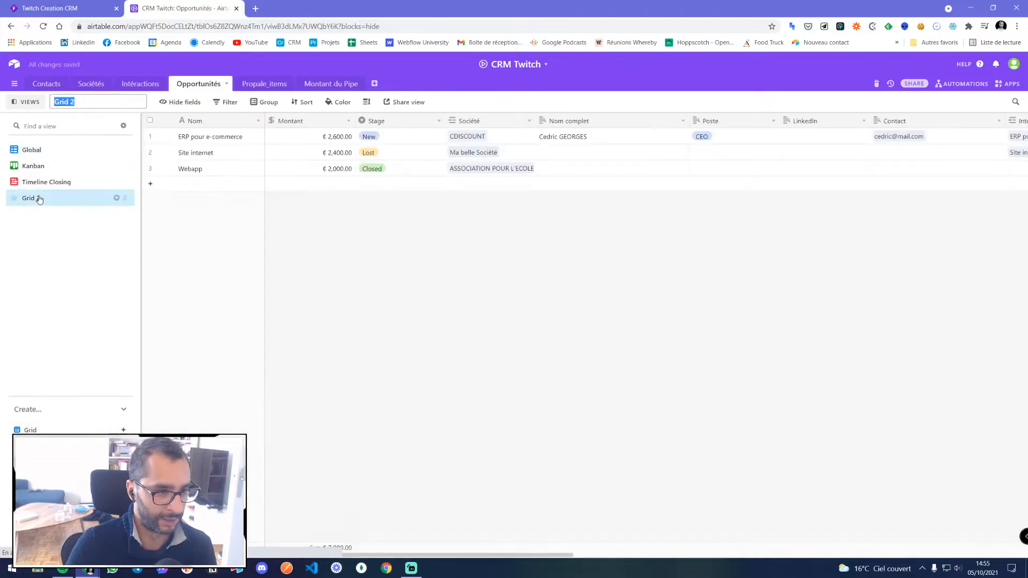
pyautogui.doubleClick(39, 198)
pyautogui.write('P')
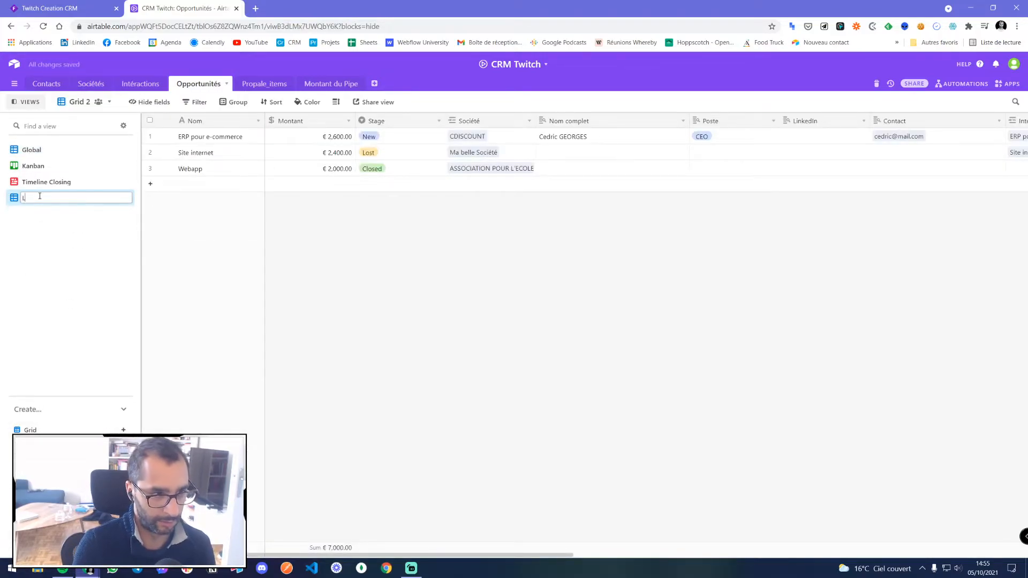
pyautogui.write('ropales')
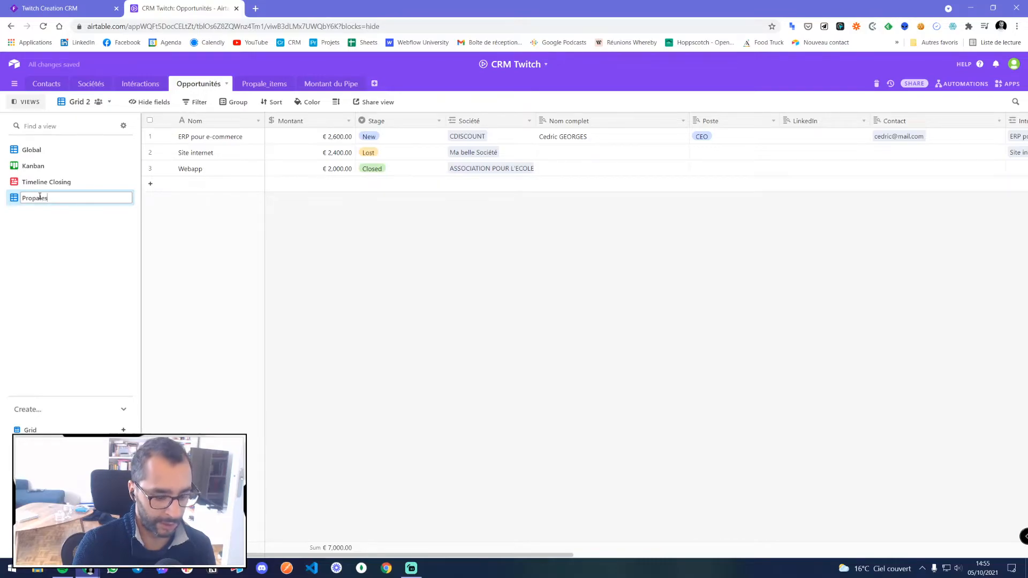
pyautogui.write(' line_items')
pyautogui.press('Return')
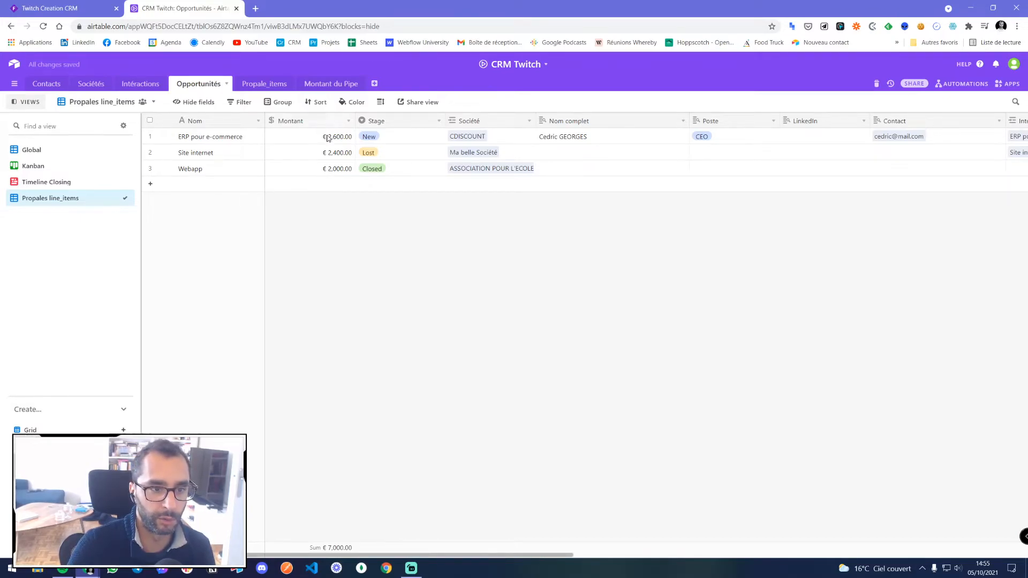
pyautogui.rightClick(296, 125)
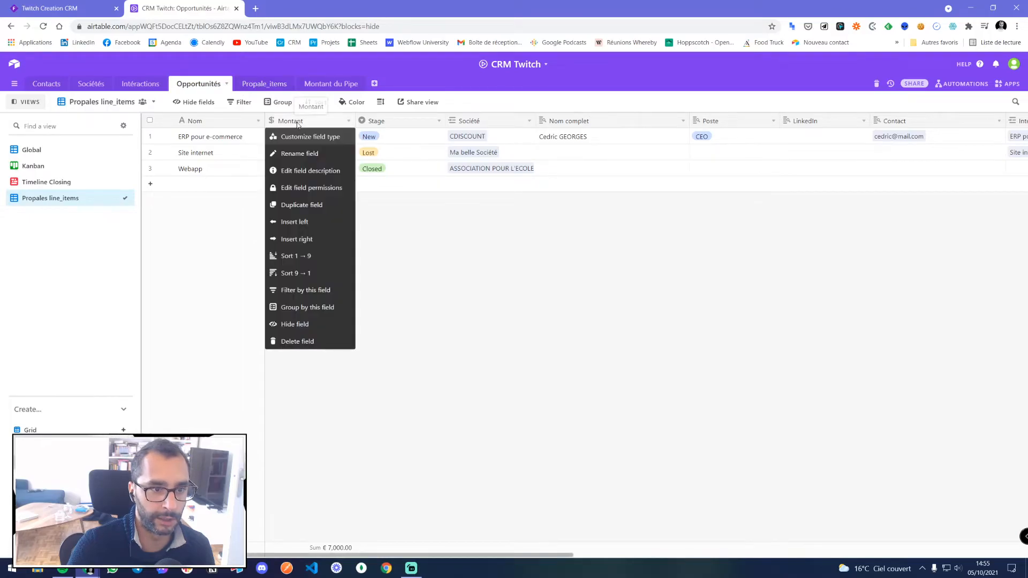
pyautogui.click(299, 322)
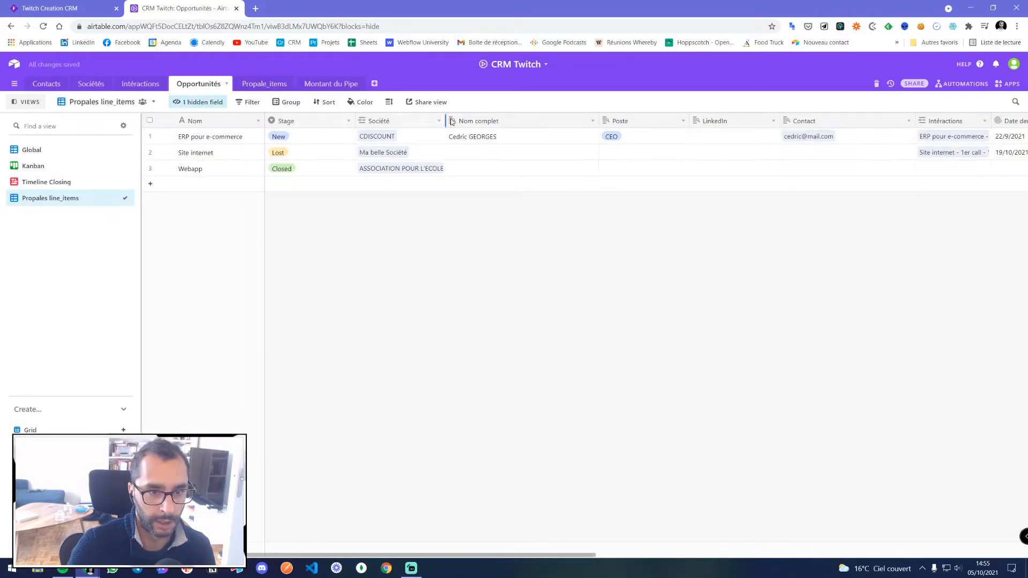
# - Start a new field directly after Propale_items in the Opportunités table and make it a Rollup field
pyautogui.moveTo(435, 559); pyautogui.dragTo(886, 557)
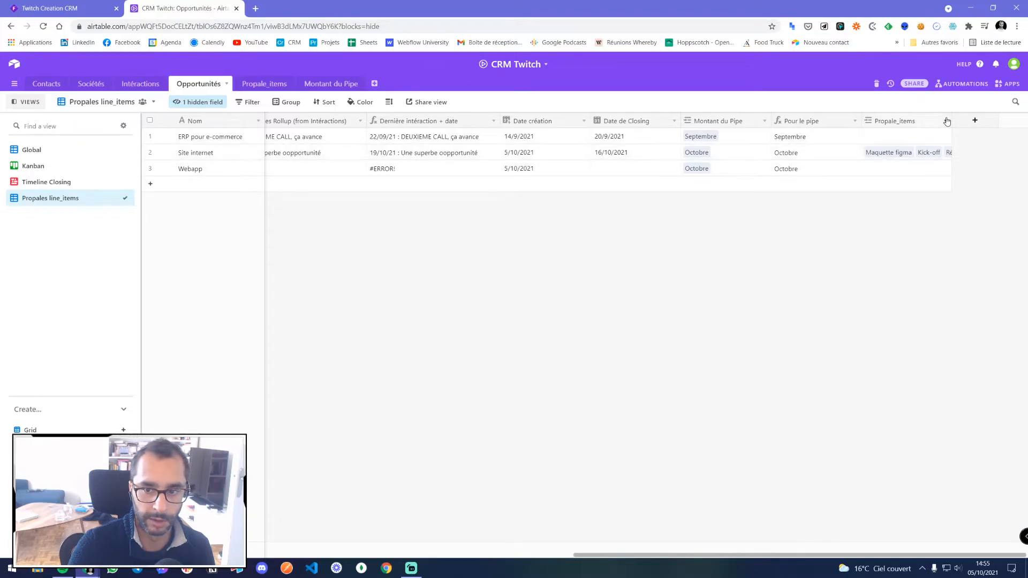
pyautogui.click(945, 121)
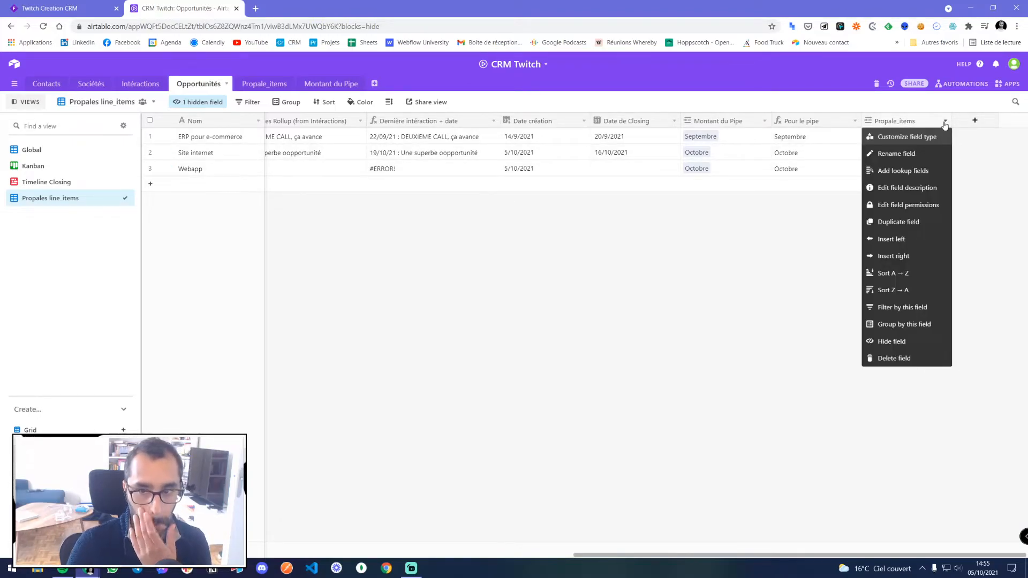
pyautogui.click(901, 256)
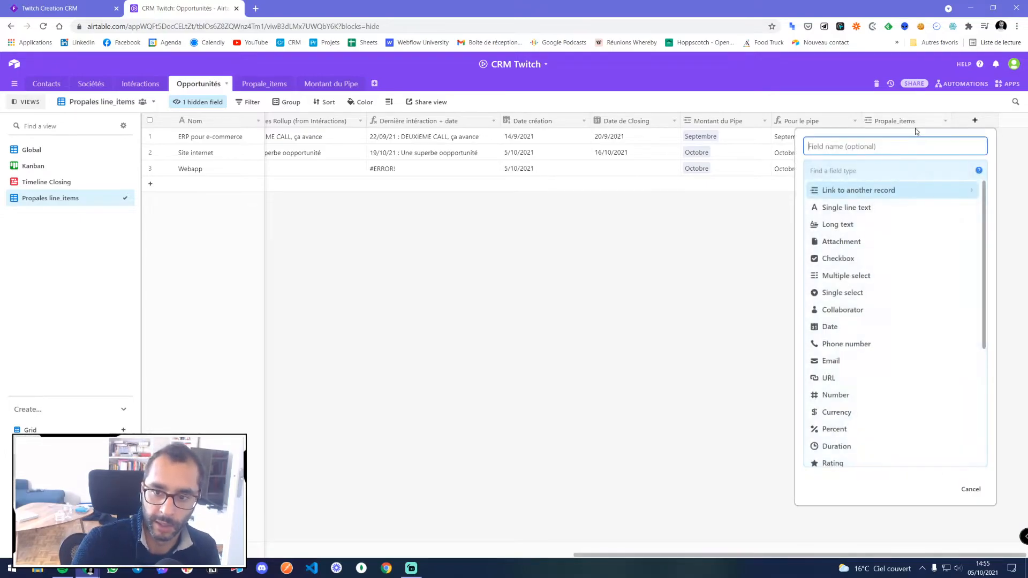
pyautogui.click(858, 171)
pyautogui.write('roll')
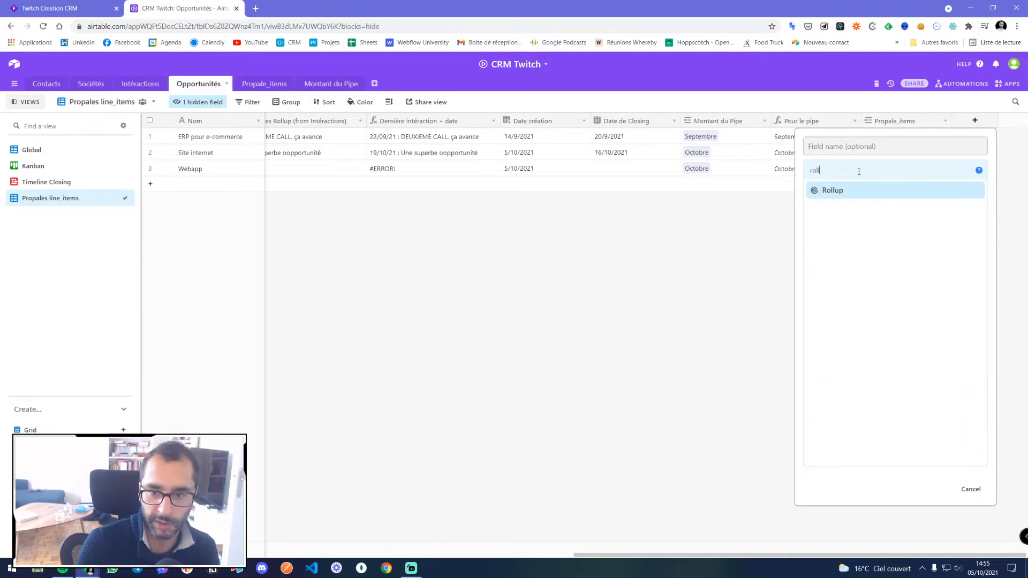
pyautogui.click(843, 191)
# - Set the rollup to summarize the Prix + 10% field of the linked Propale_items records with SUM(values)
pyautogui.click(838, 246)
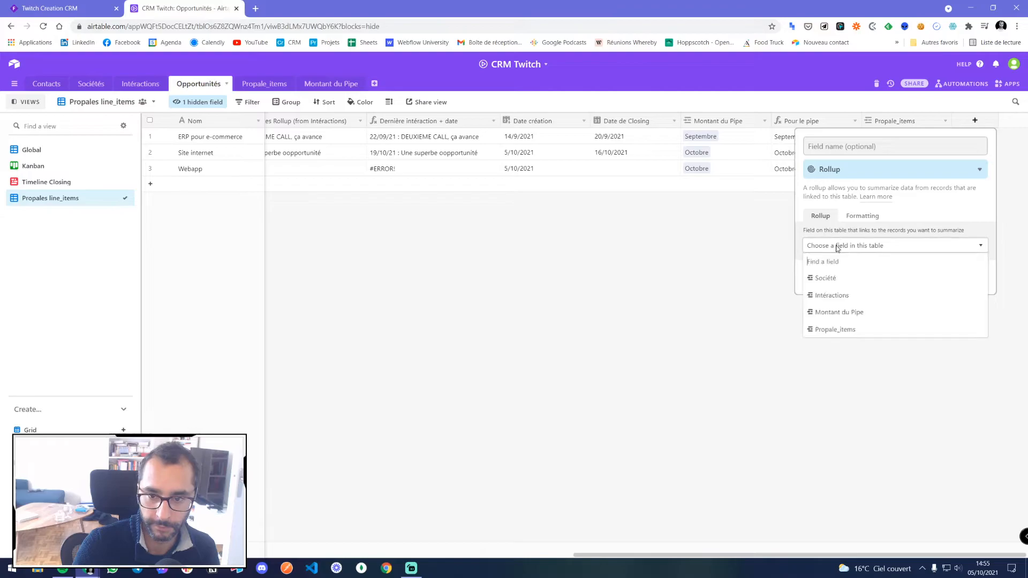
pyautogui.click(835, 329)
pyautogui.click(857, 275)
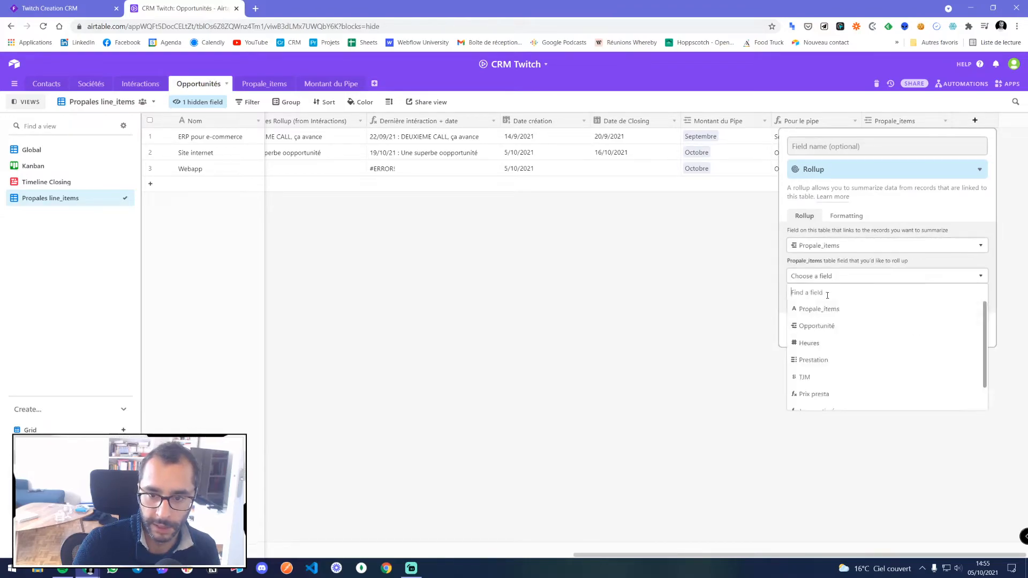
pyautogui.scroll(-1, 821, 326)
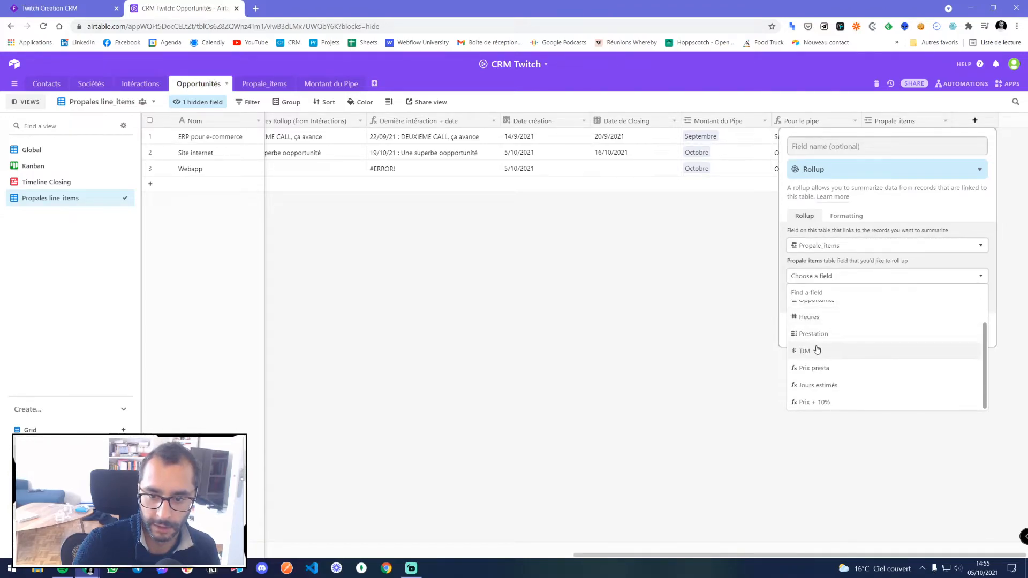
pyautogui.click(821, 400)
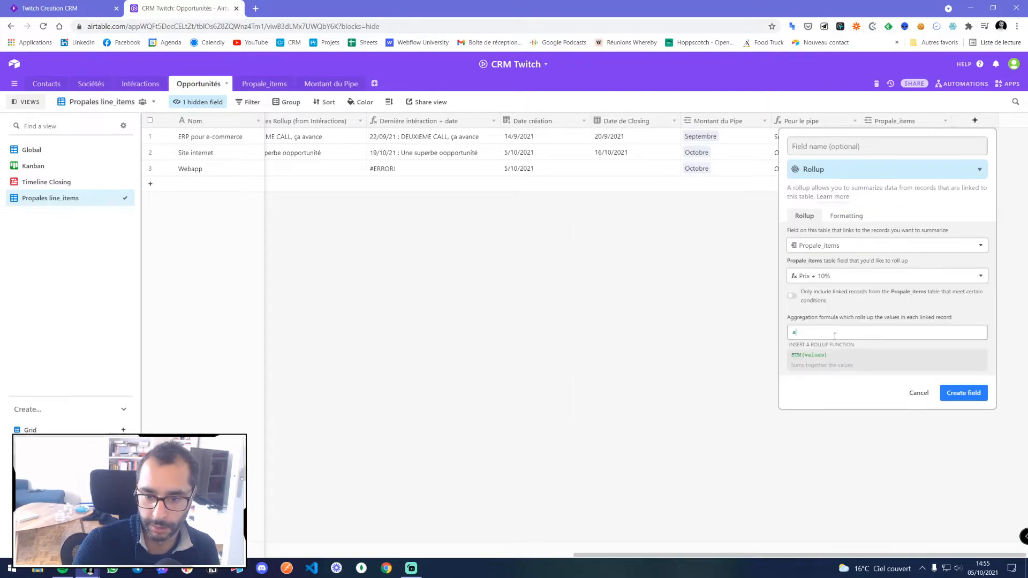
# - Name the rollup field "Tarif ht" and create it
pyautogui.click(816, 148)
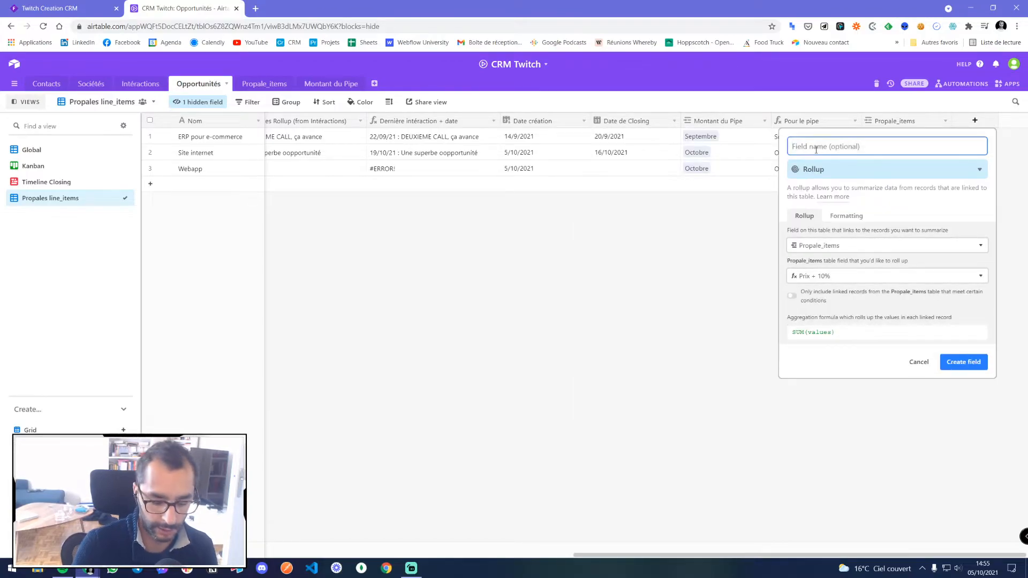
pyautogui.write('Tarif ht')
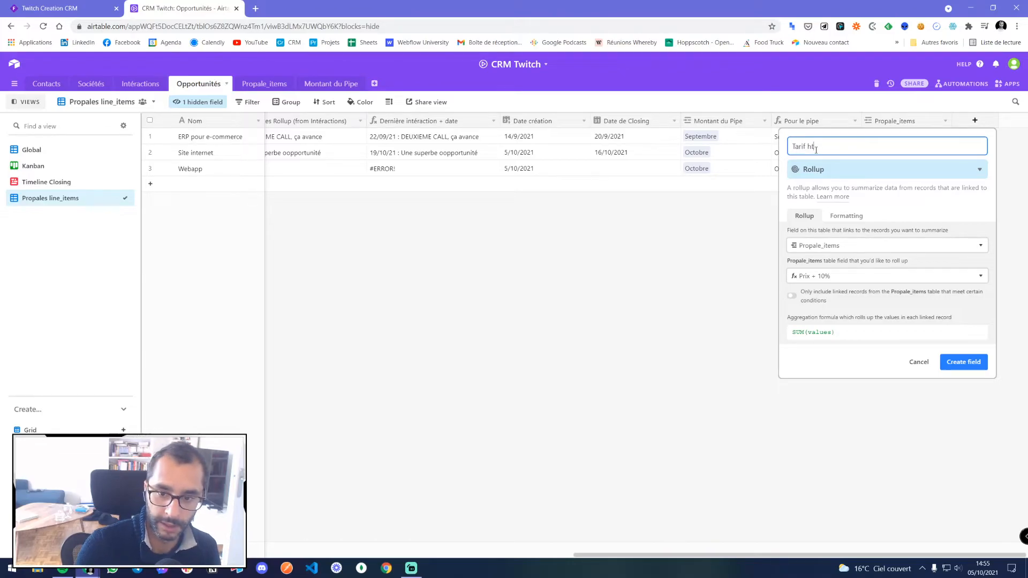
pyautogui.click(964, 362)
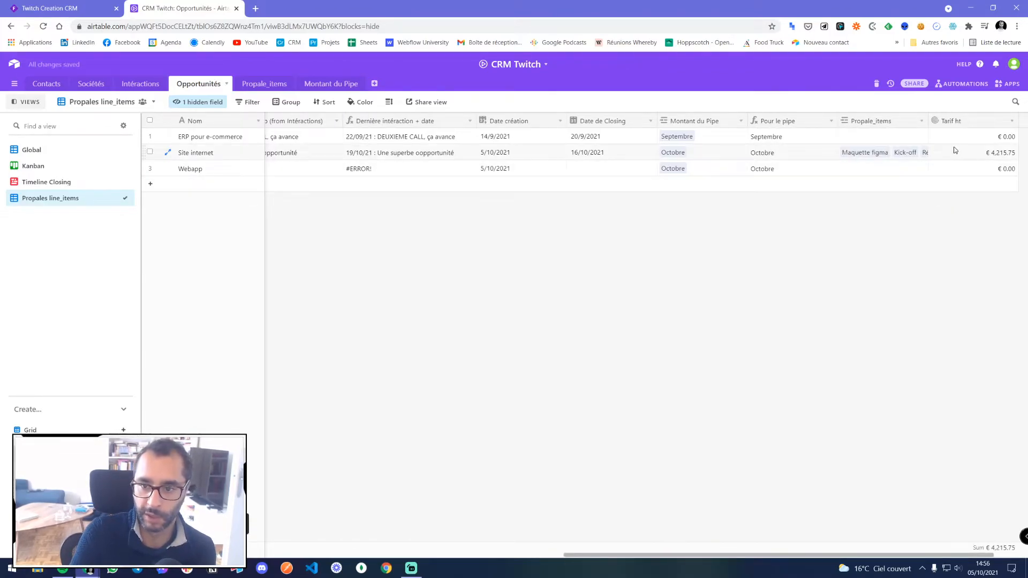
# - Check the currency format, precision and symbol set for the Tarif ht rollup field
pyautogui.doubleClick(951, 120)
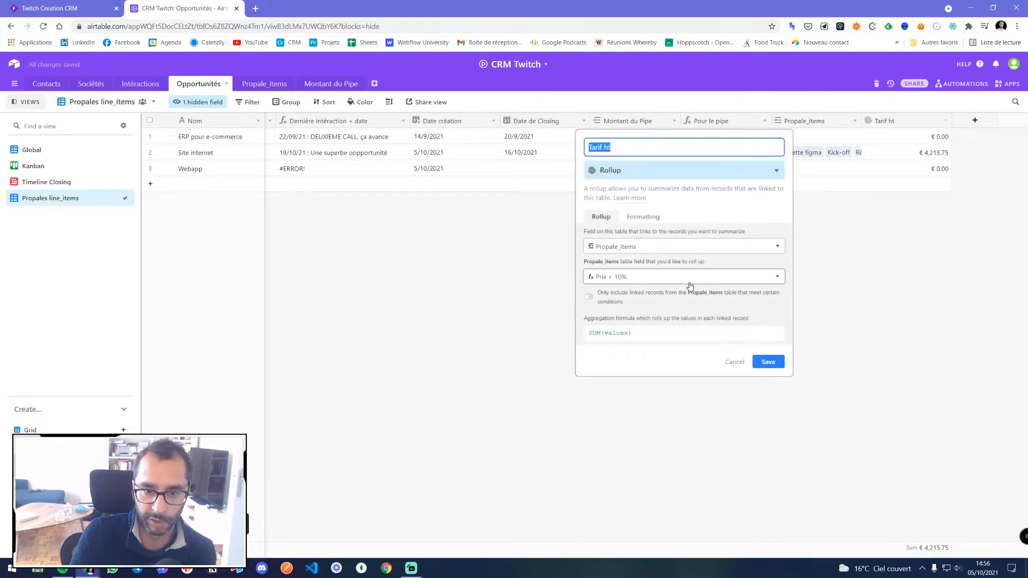
pyautogui.click(641, 217)
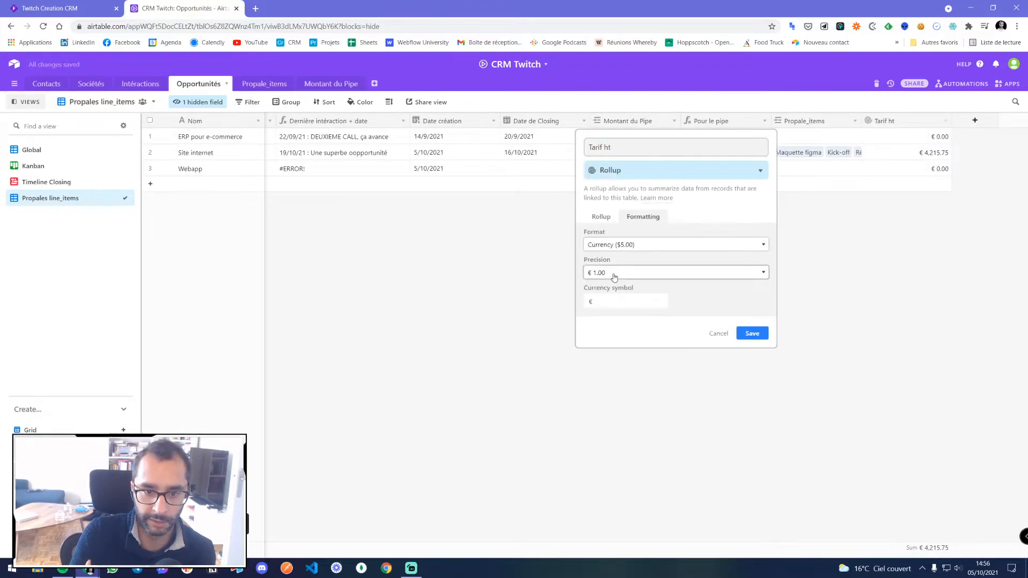
pyautogui.click(752, 333)
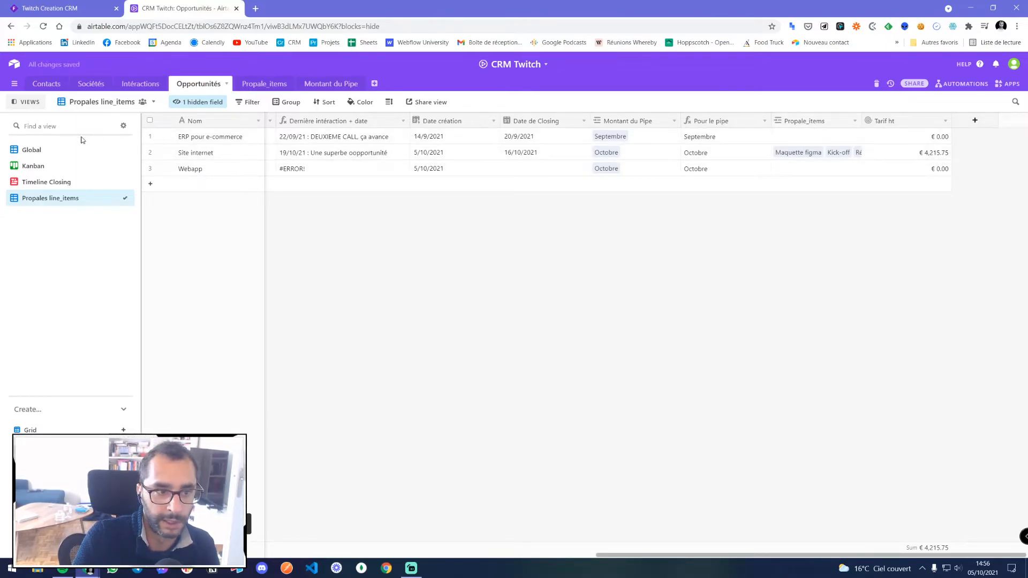
# - Add a Long text field named "Description" directly after the primary field in the Propale_items table
pyautogui.click(264, 83)
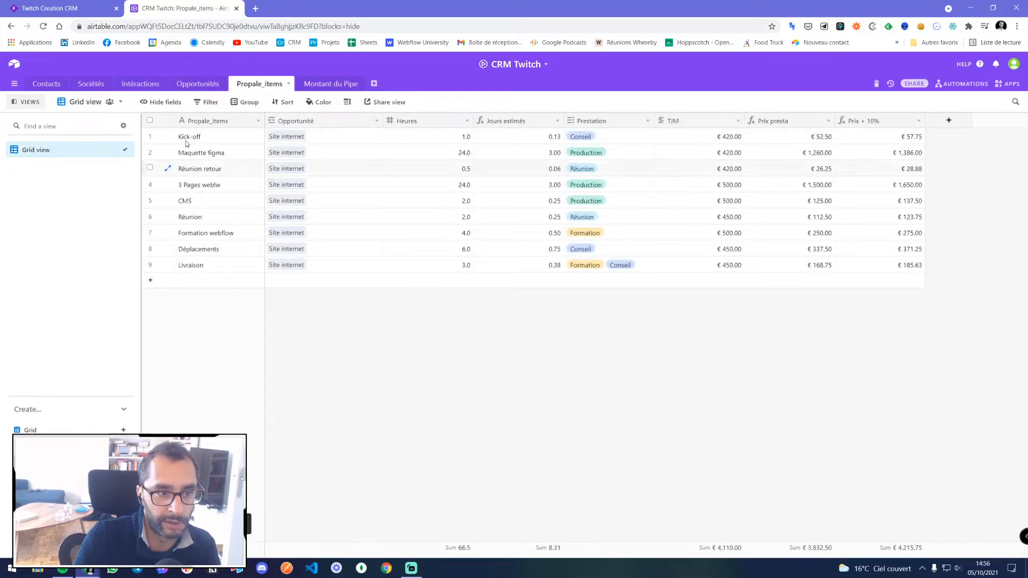
pyautogui.moveTo(187, 138); pyautogui.dragTo(211, 266)
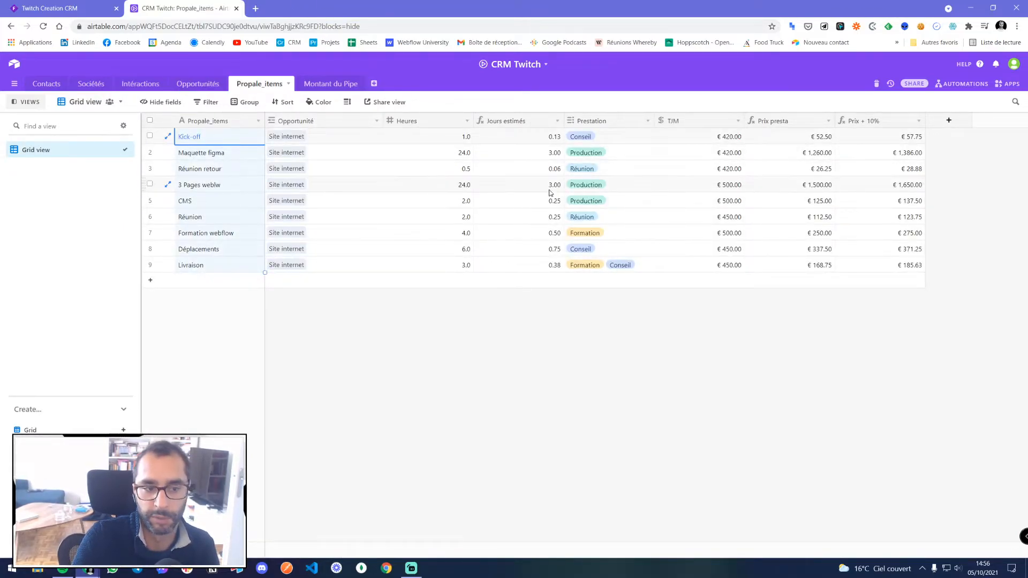
pyautogui.click(257, 122)
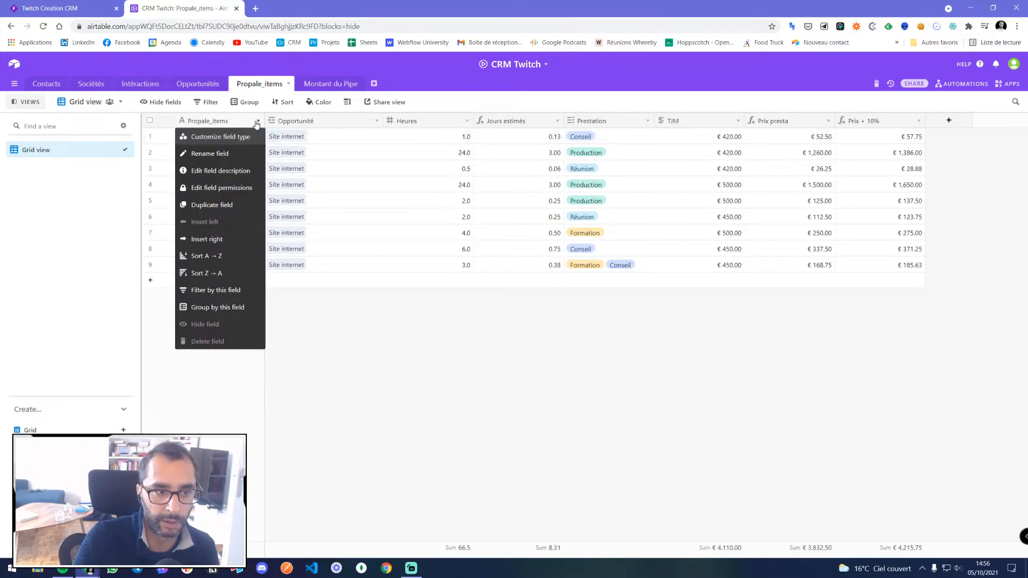
pyautogui.click(215, 238)
pyautogui.write('Description')
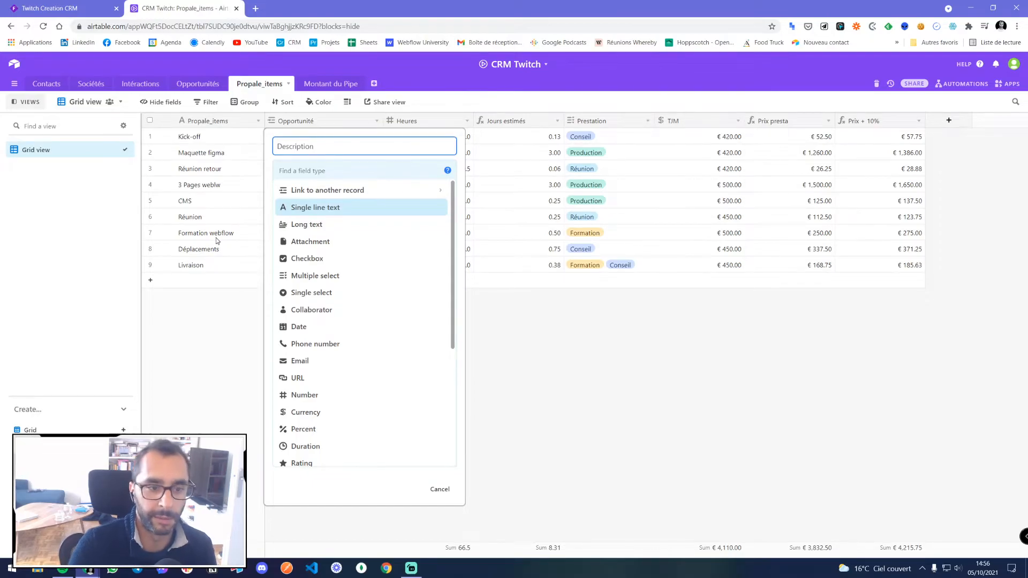
pyautogui.click(316, 223)
pyautogui.click(428, 248)
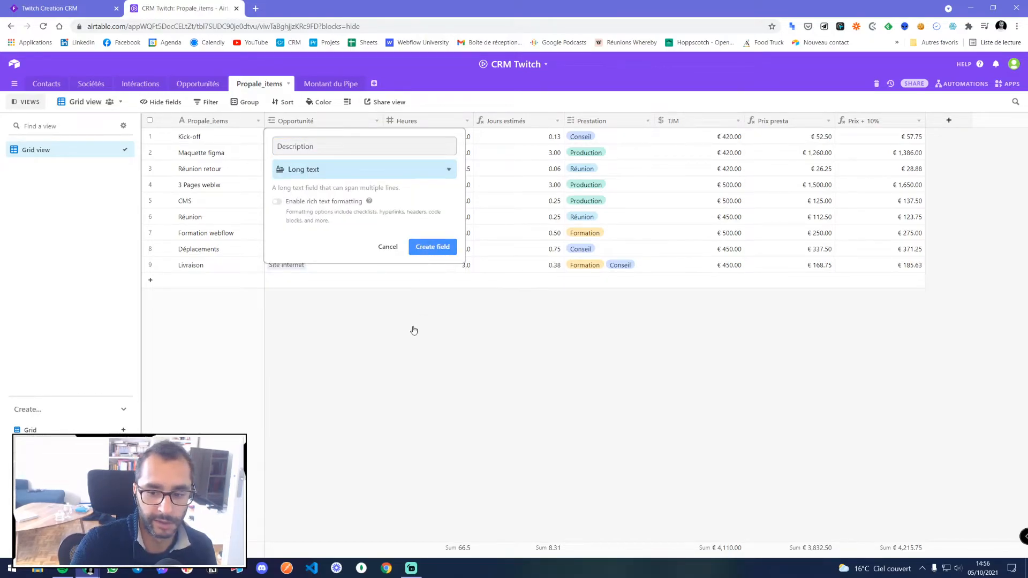
# - Review the Site internet opportunity's Tarif ht and Stage in Opportunités, and look over the Montant du Pipe table
pyautogui.click(197, 84)
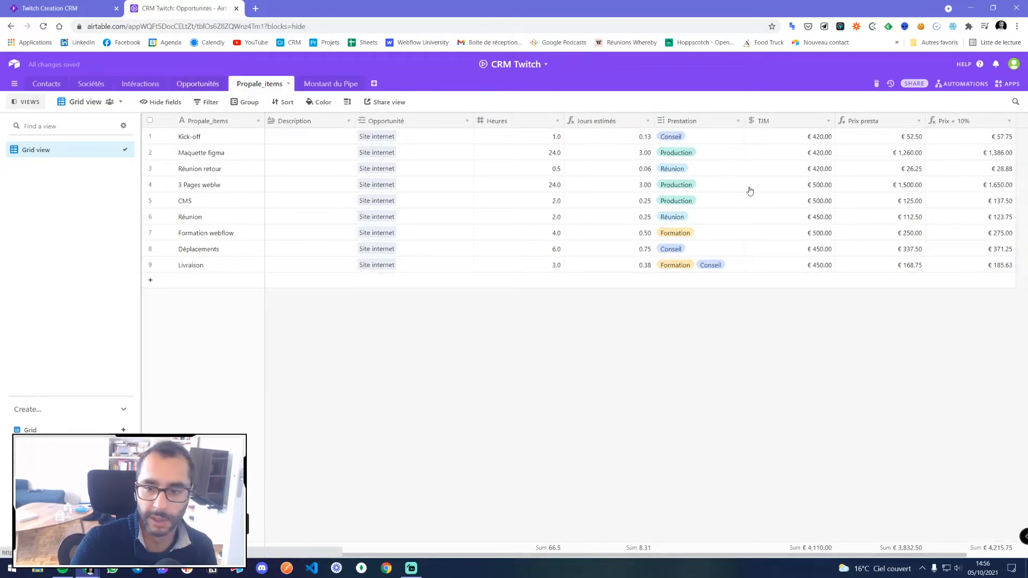
pyautogui.click(912, 156)
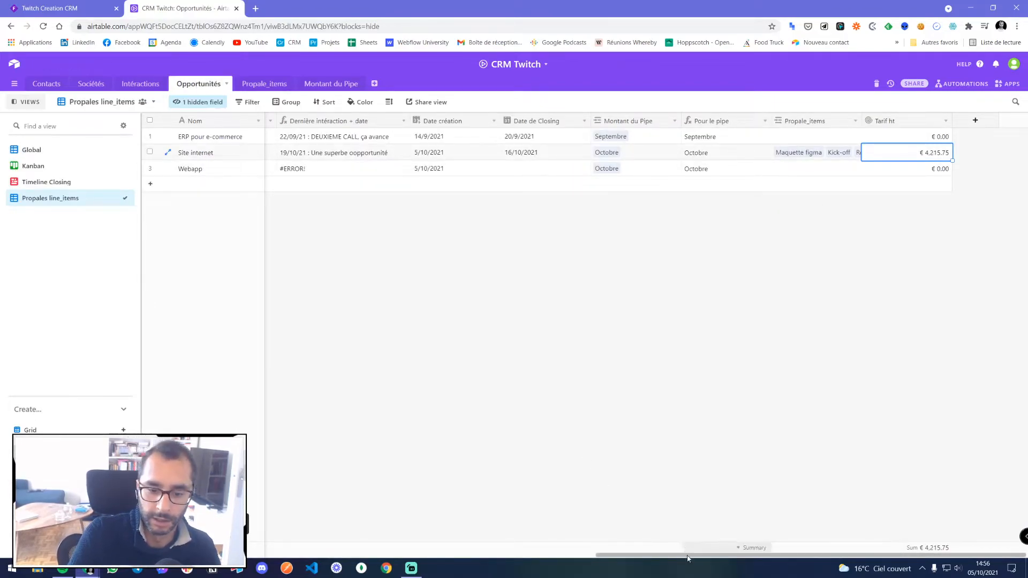
pyautogui.moveTo(690, 556); pyautogui.dragTo(246, 556)
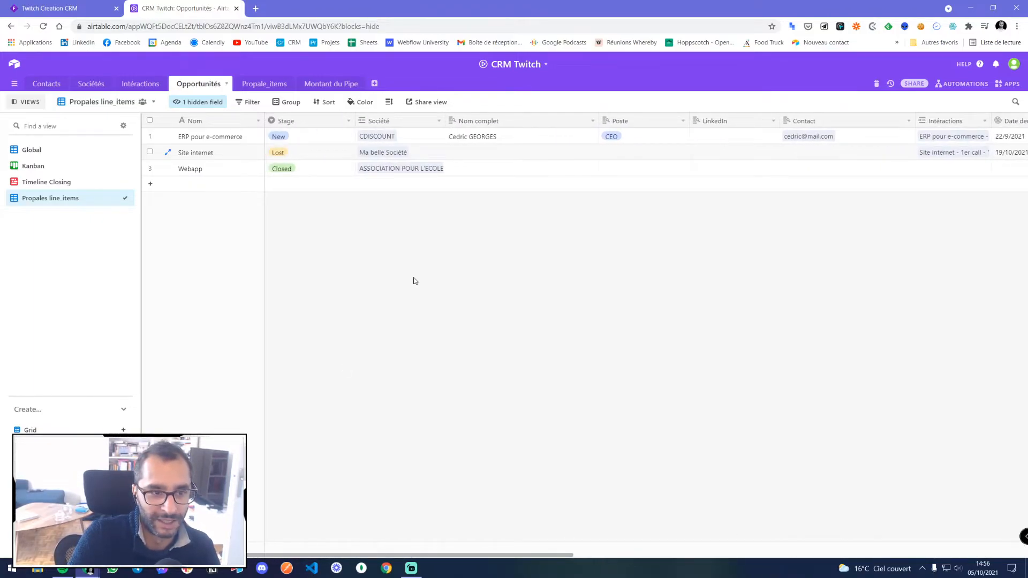
pyautogui.click(288, 154)
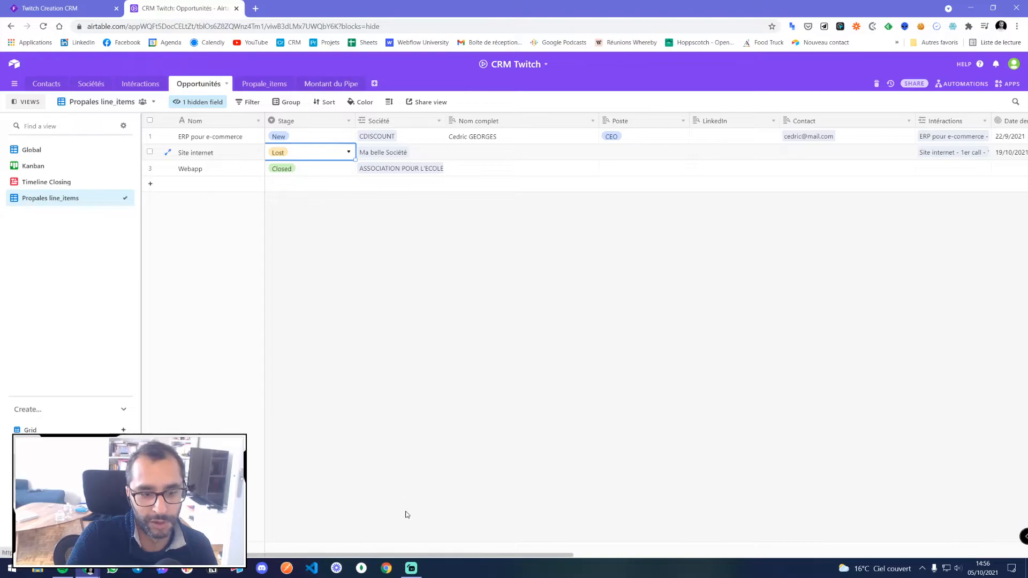
pyautogui.hscroll(15, 536, 374)
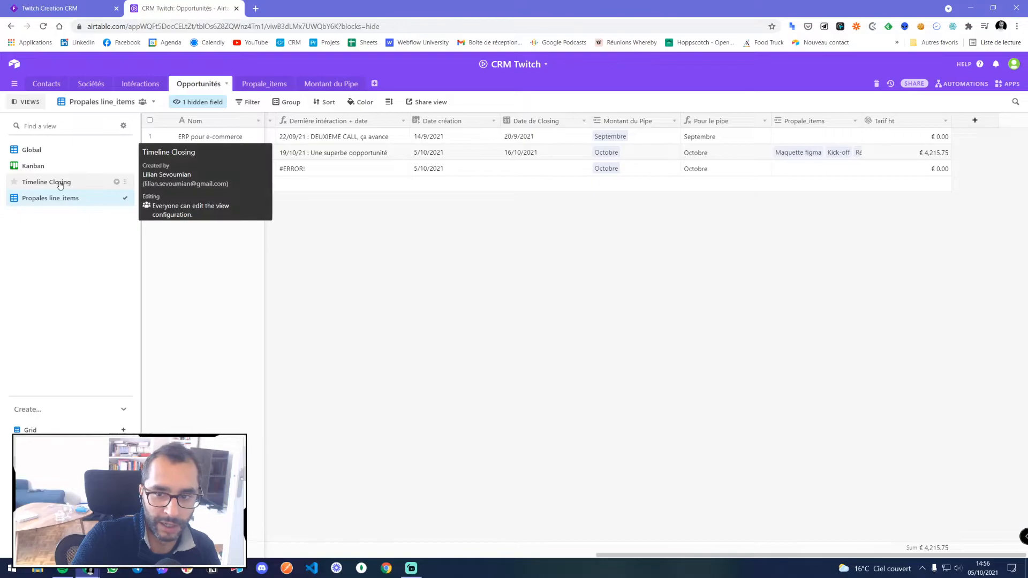
pyautogui.click(332, 84)
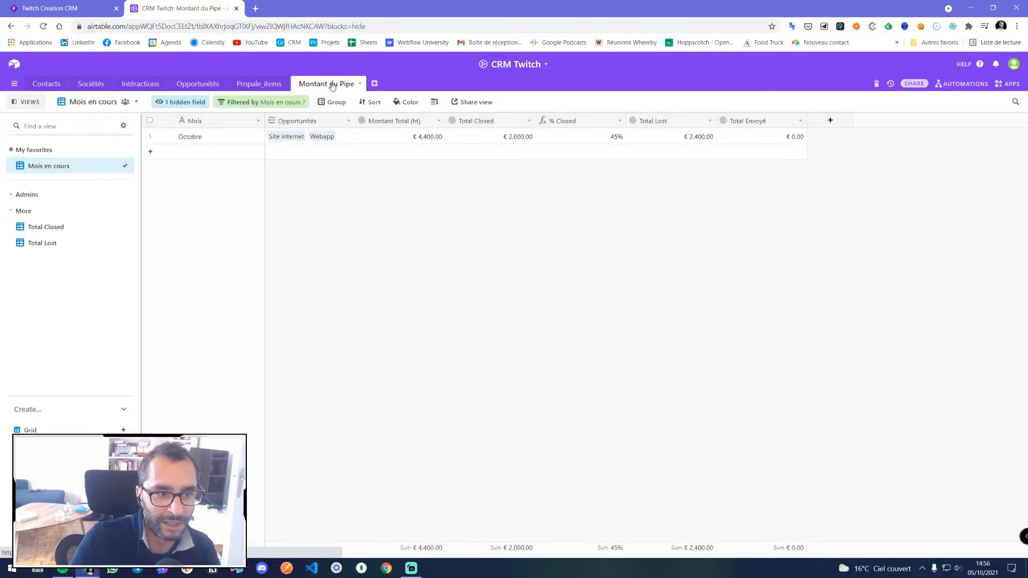
pyautogui.click(262, 84)
pyautogui.click(201, 84)
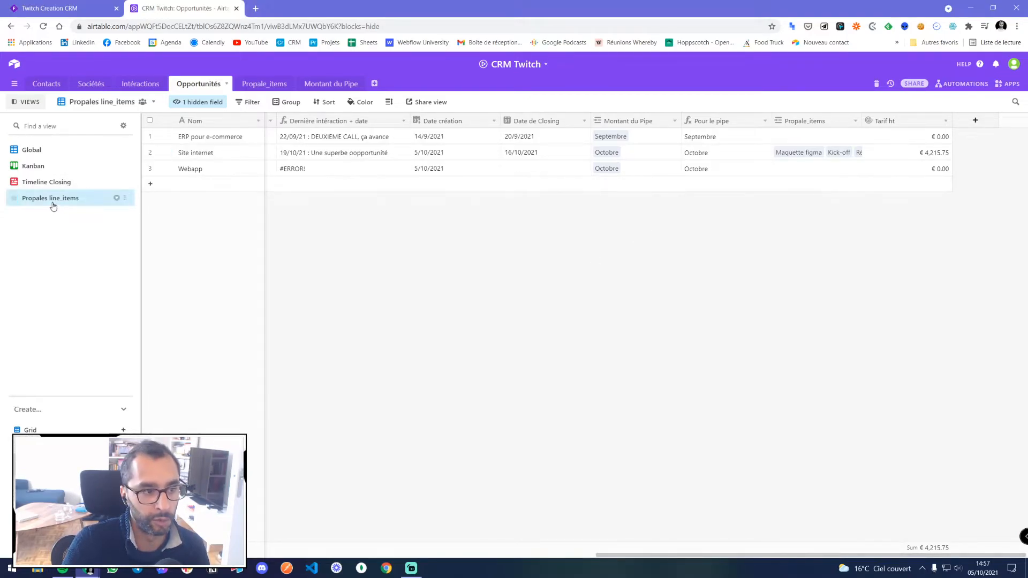
# - Examine the Global view and the Kanban stages of the Opportunités table, and look over the Propale_items prices
pyautogui.click(38, 150)
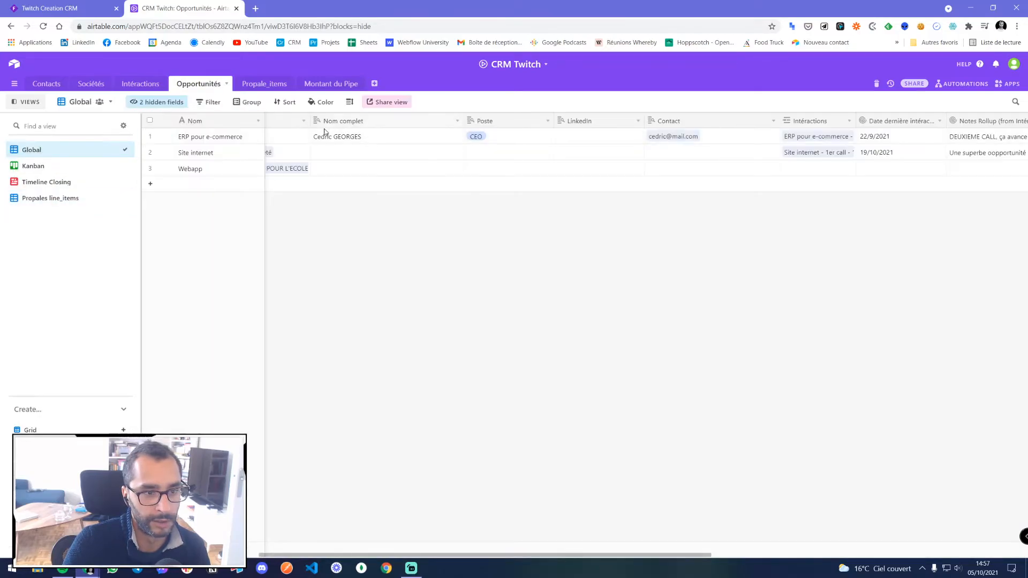
pyautogui.click(70, 166)
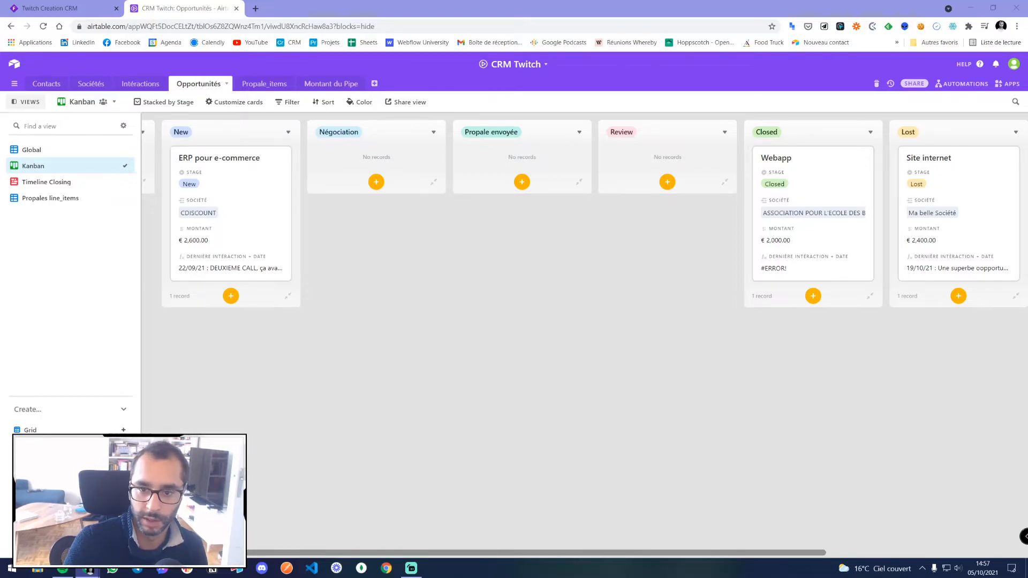
pyautogui.moveTo(657, 557); pyautogui.dragTo(718, 556)
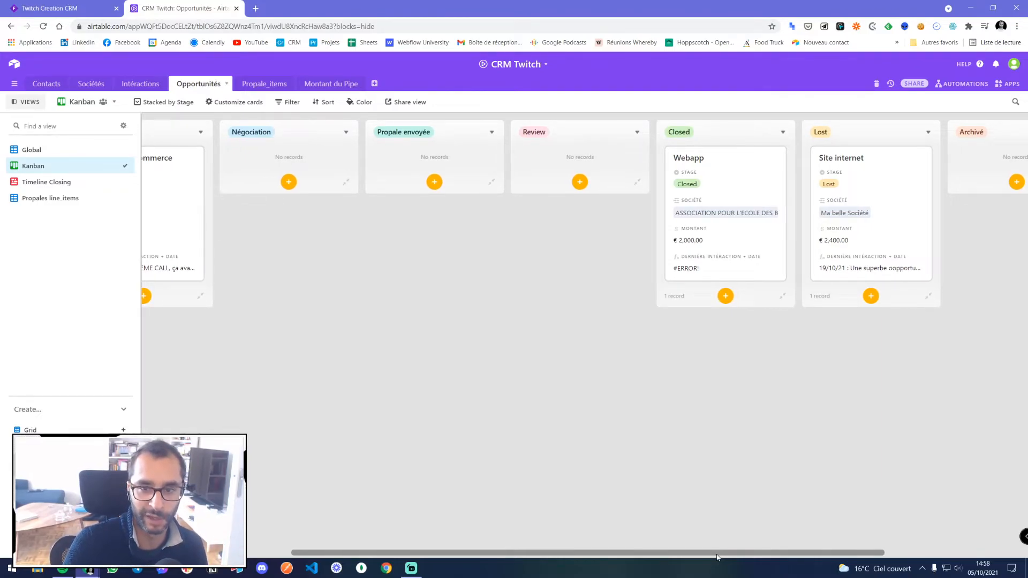
pyautogui.moveTo(717, 557); pyautogui.dragTo(774, 556)
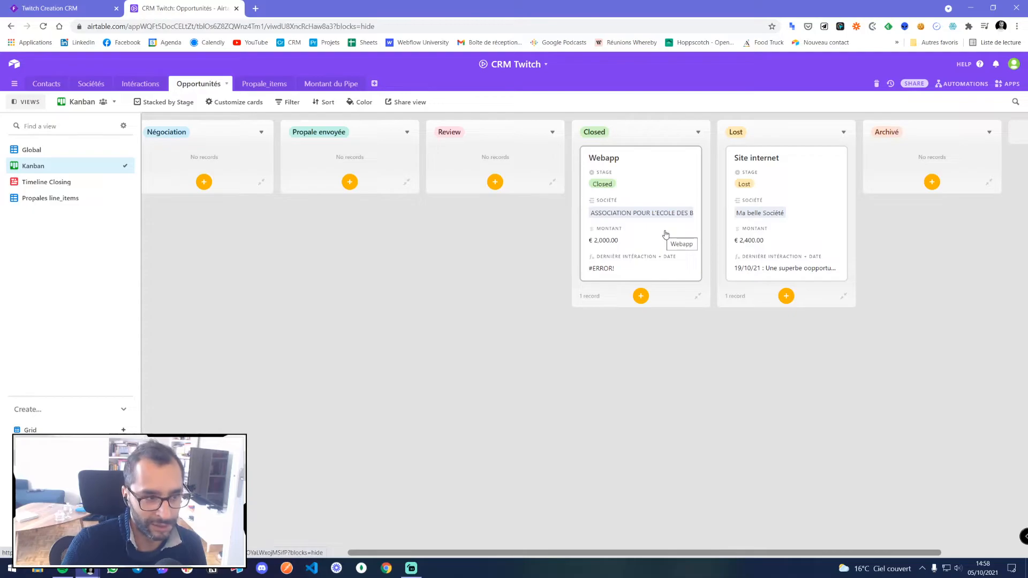
pyautogui.click(274, 89)
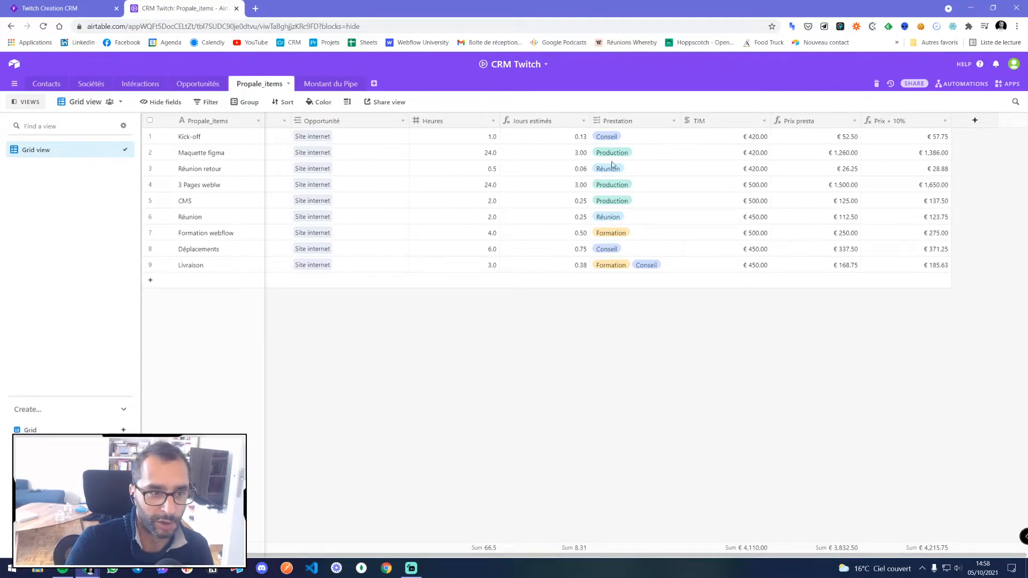
# - In the Global view of Opportunités, start a Single select field named "Todo" directly after Stage
pyautogui.click(198, 84)
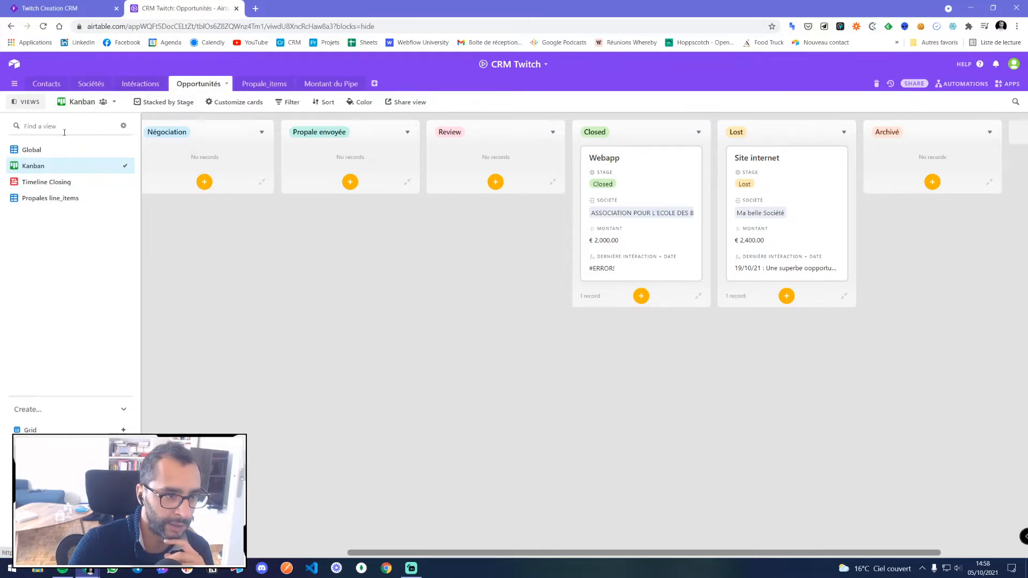
pyautogui.click(50, 150)
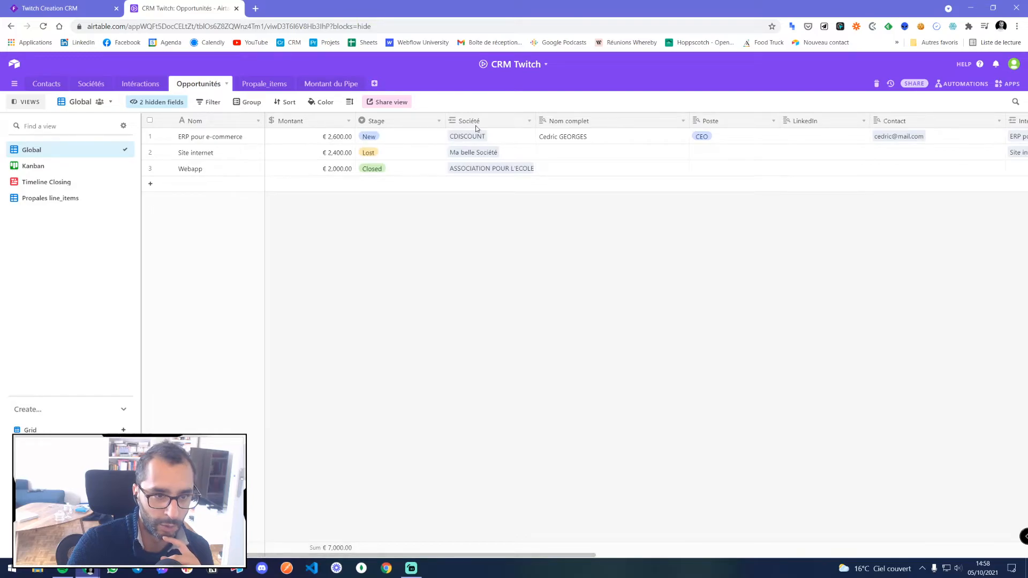
pyautogui.click(438, 121)
pyautogui.click(391, 240)
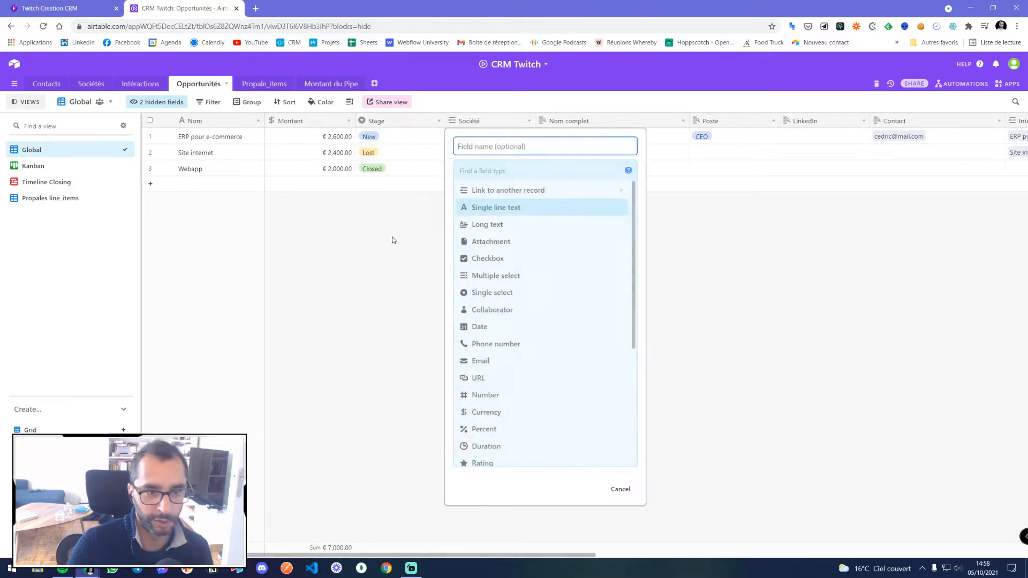
pyautogui.write('Todo')
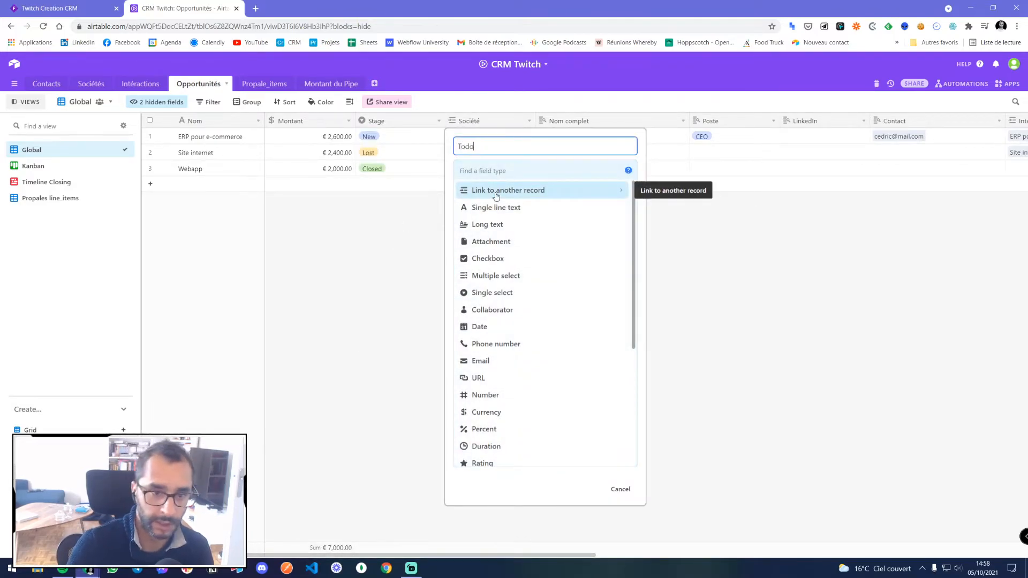
pyautogui.click(499, 171)
pyautogui.write('st')
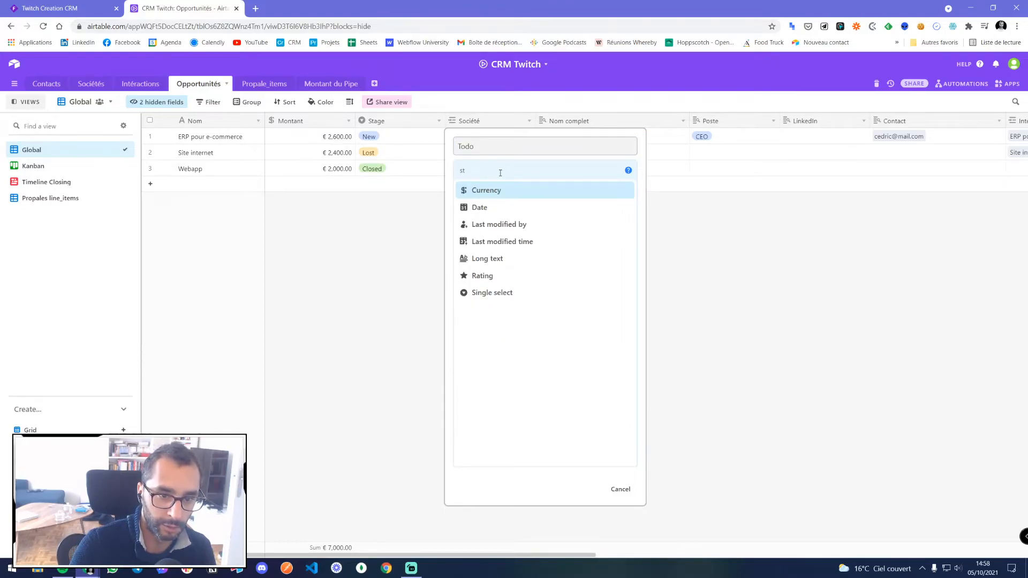
pyautogui.hotkey('ctrl', 'a')
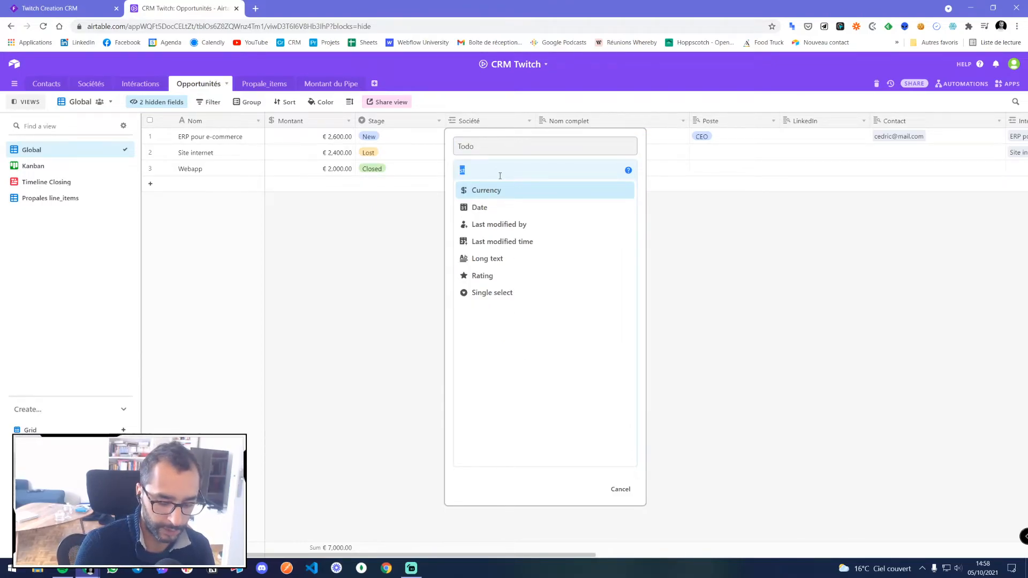
pyautogui.write('select')
pyautogui.click(513, 207)
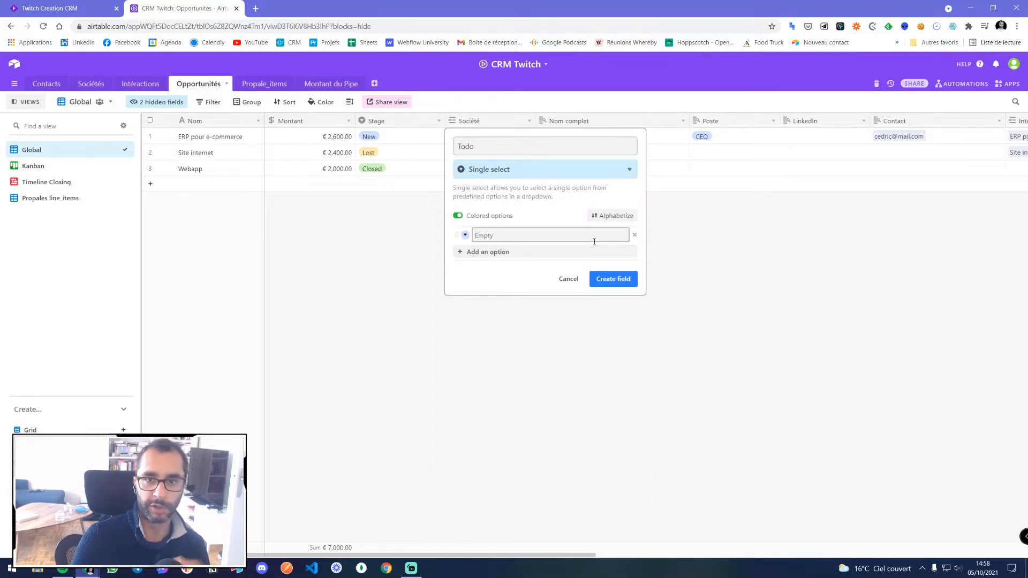
# - Add the options "Faire un cahier des charges" and "Envoyer devis" to the Todo field
pyautogui.write('Faire un cdc')
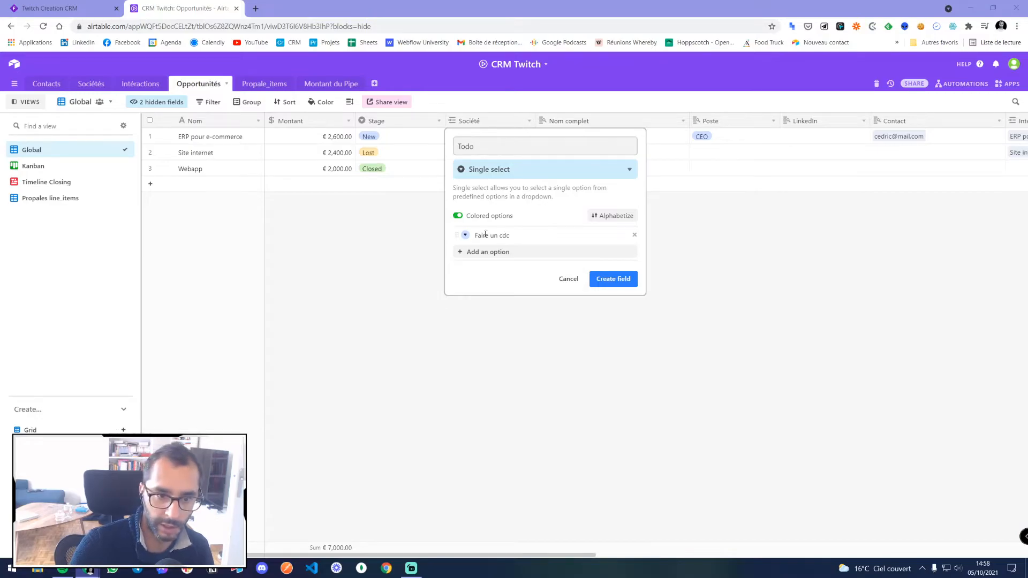
pyautogui.click(542, 234)
pyautogui.doubleClick(508, 236)
pyautogui.write('cahier des charges')
pyautogui.press('Return')
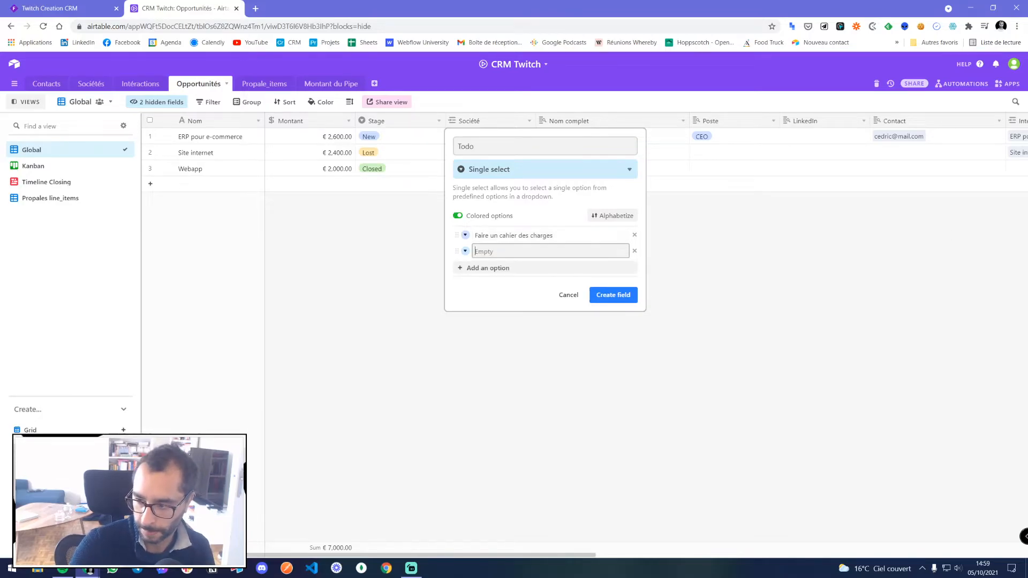
pyautogui.hotkey('alt', 'Tab')
pyautogui.click(490, 251)
pyautogui.write('Envoyer devis')
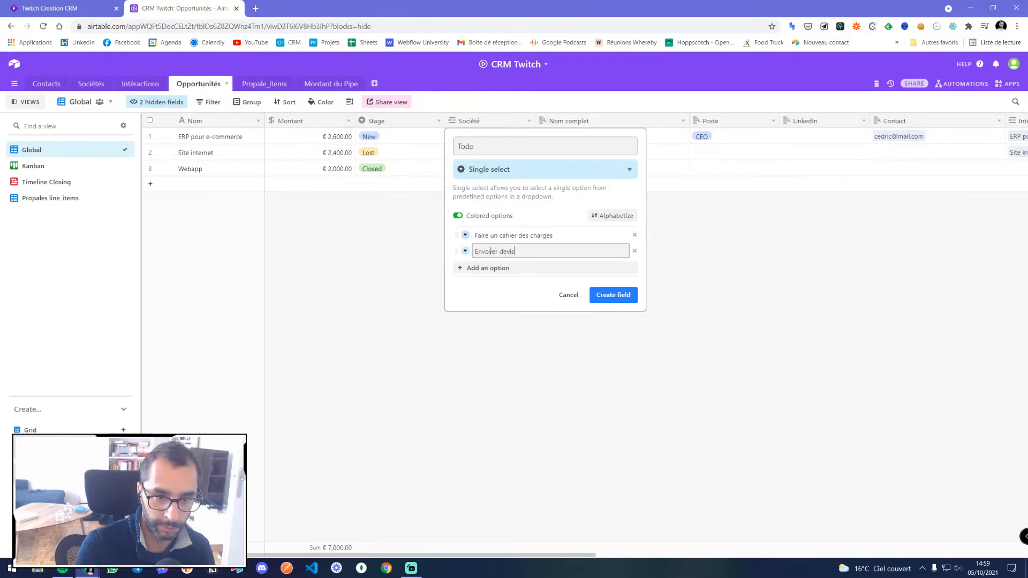
pyautogui.press('Return')
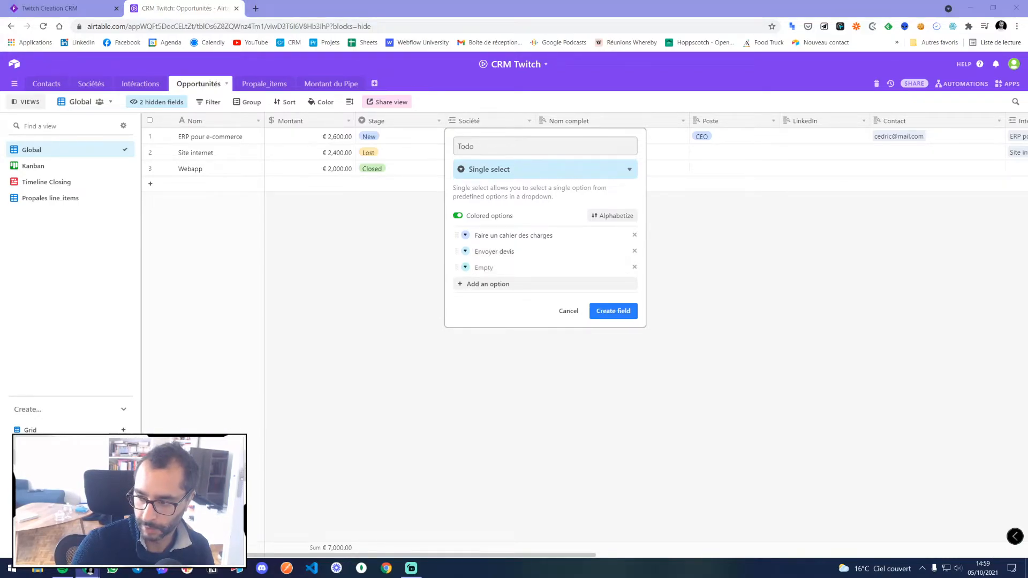
# - Add the options "Relancer" and "Archiver" to the Todo field and create it
pyautogui.click(496, 268)
pyautogui.write('R')
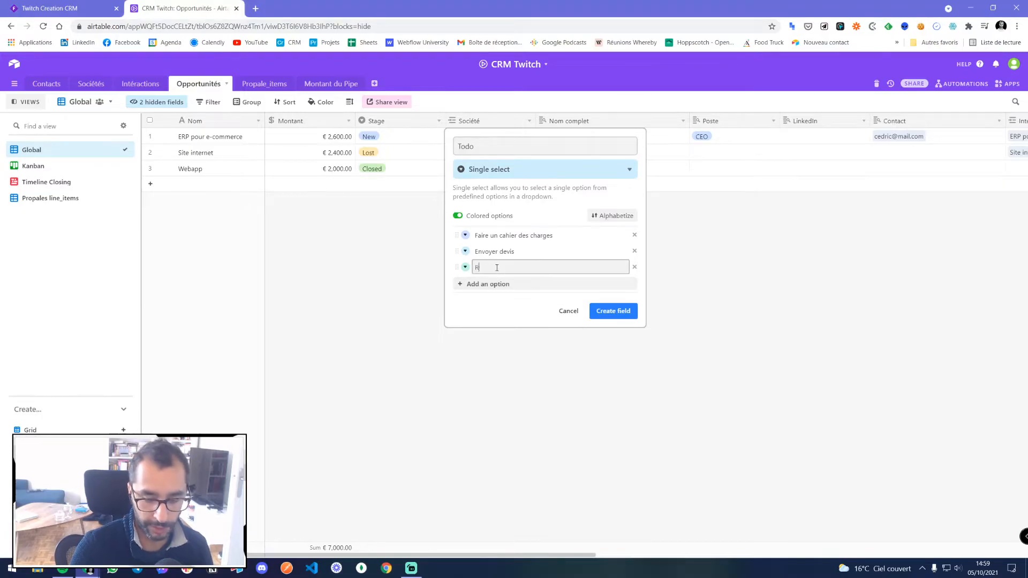
pyautogui.write('elancer')
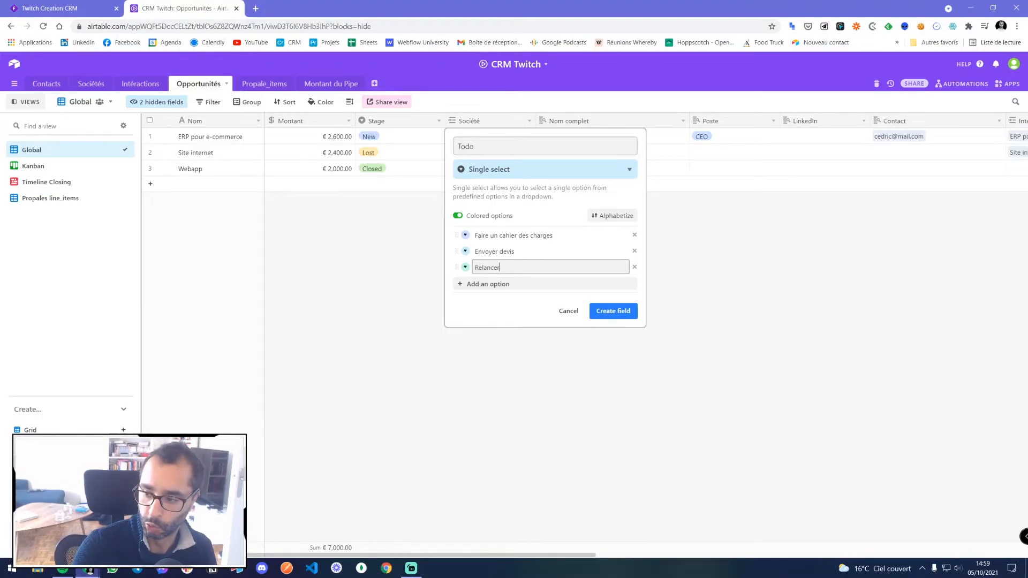
pyautogui.click(499, 284)
pyautogui.write('Archiver')
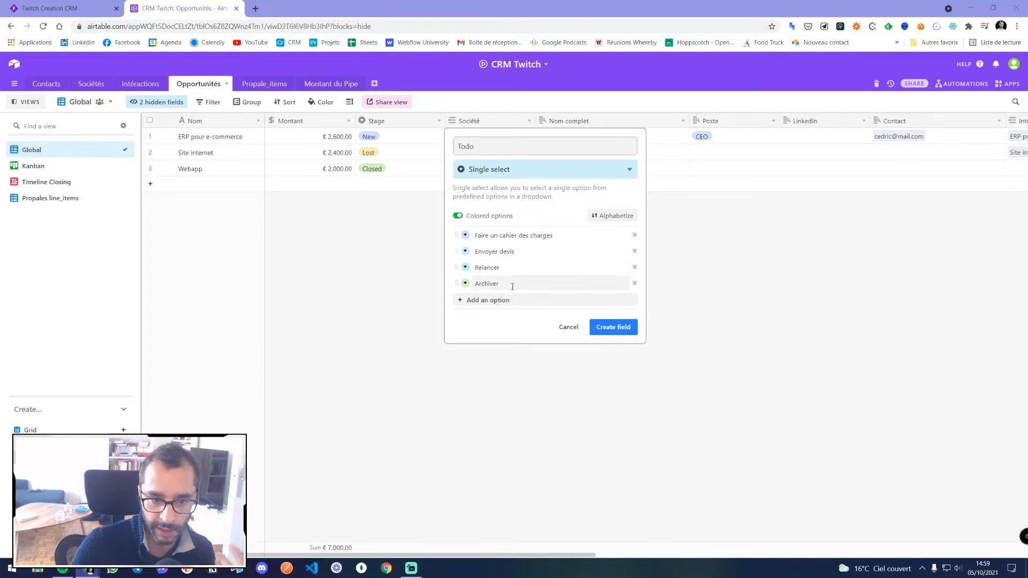
pyautogui.click(617, 331)
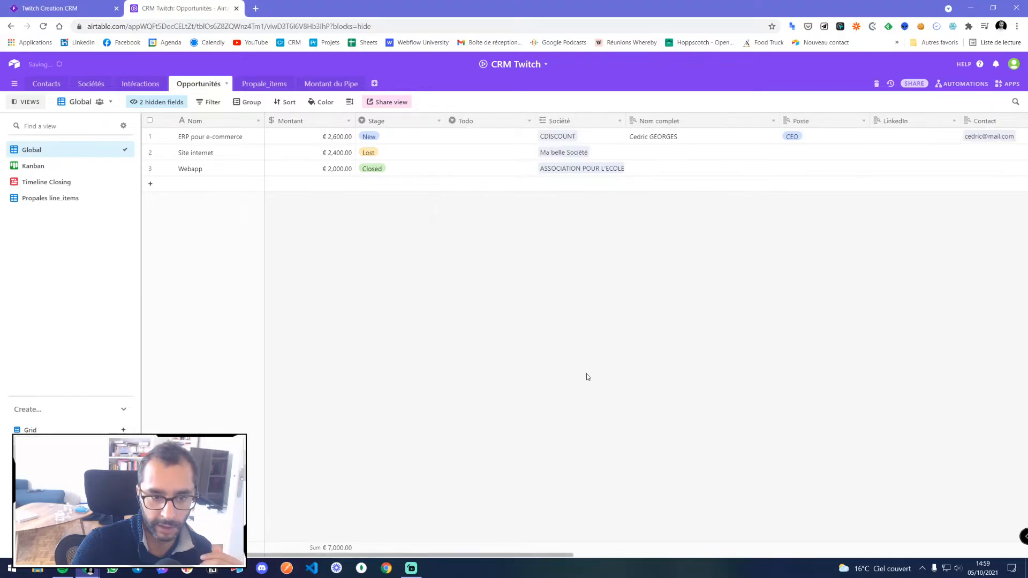
# - Look over the fields of the Opportunités Global view and the Stage options available for the ERP pour e-commerce record
pyautogui.moveTo(855, 563); pyautogui.dragTo(993, 561)
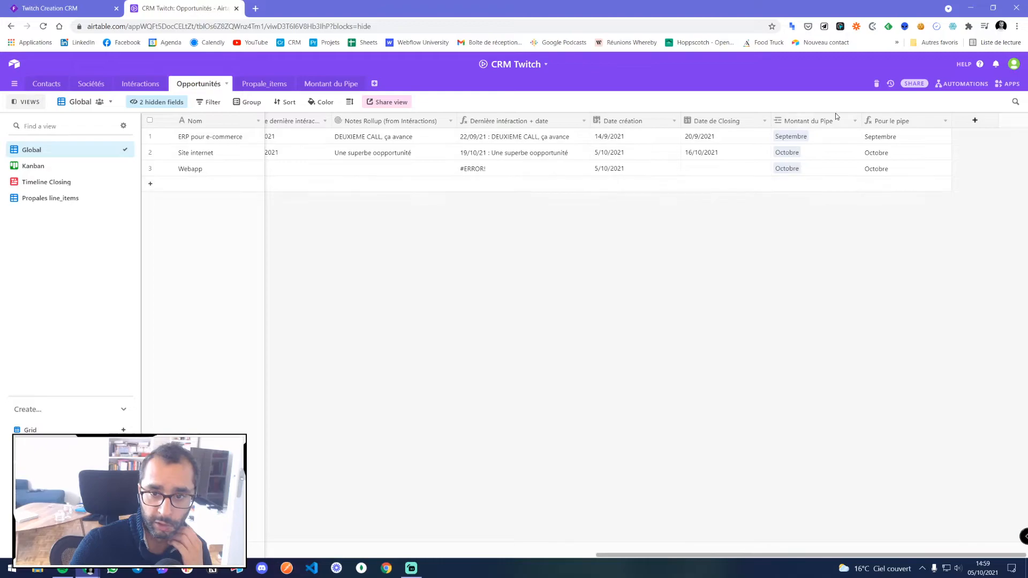
pyautogui.moveTo(633, 555); pyautogui.dragTo(212, 541)
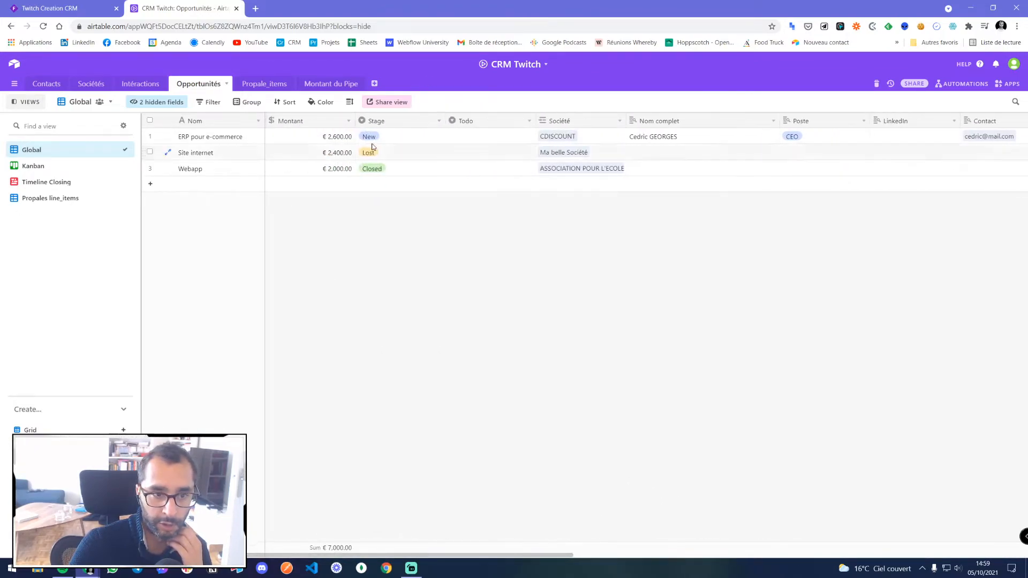
pyautogui.click(394, 137)
pyautogui.click(394, 137)
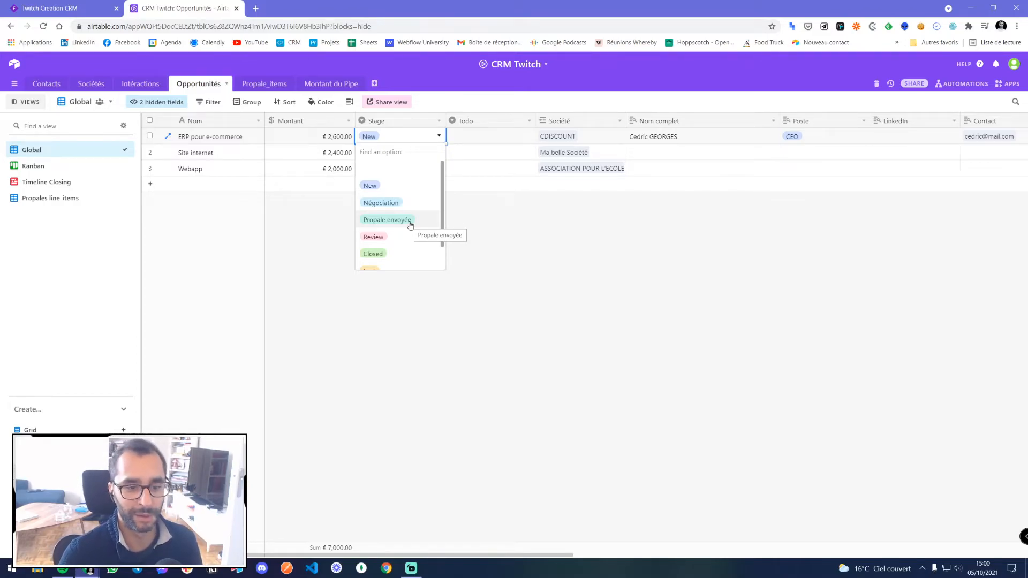
pyautogui.scroll(-1, 411, 194)
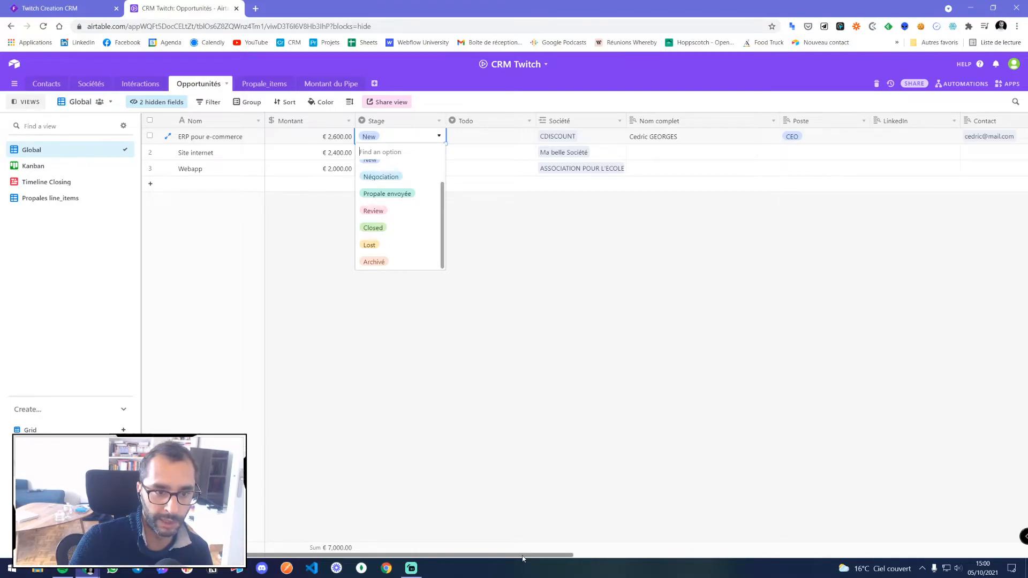
pyautogui.moveTo(523, 559); pyautogui.dragTo(973, 139)
pyautogui.click(973, 121)
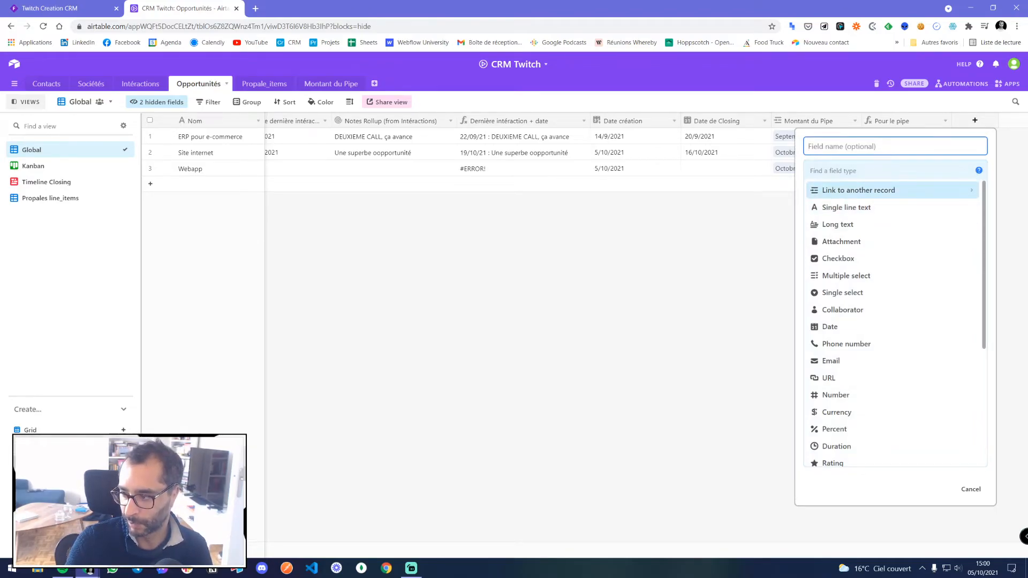
pyautogui.click(868, 169)
pyautogui.write('Fro')
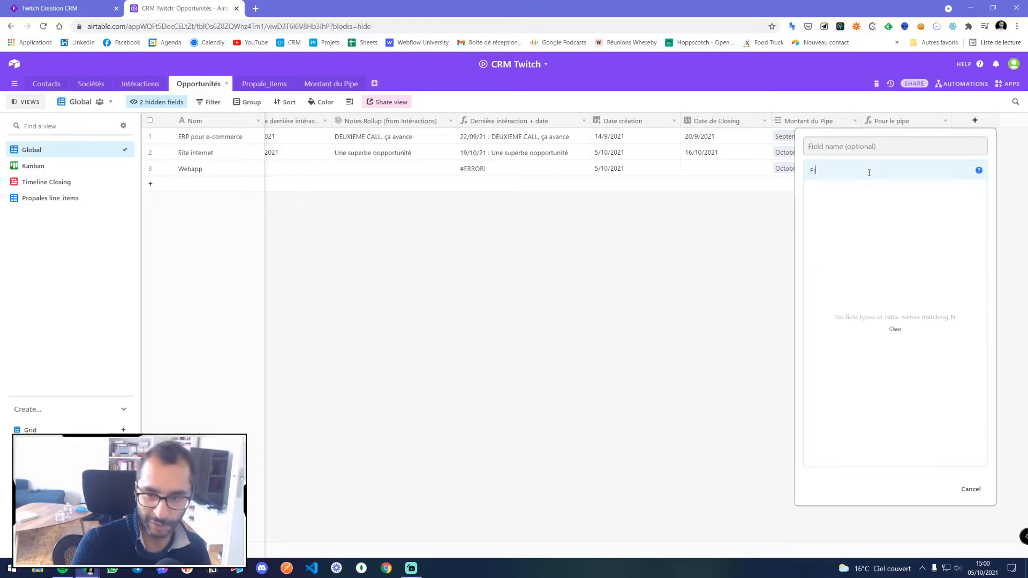
pyautogui.press('BackSpace')
pyautogui.press('BackSpace')
pyautogui.write('o')
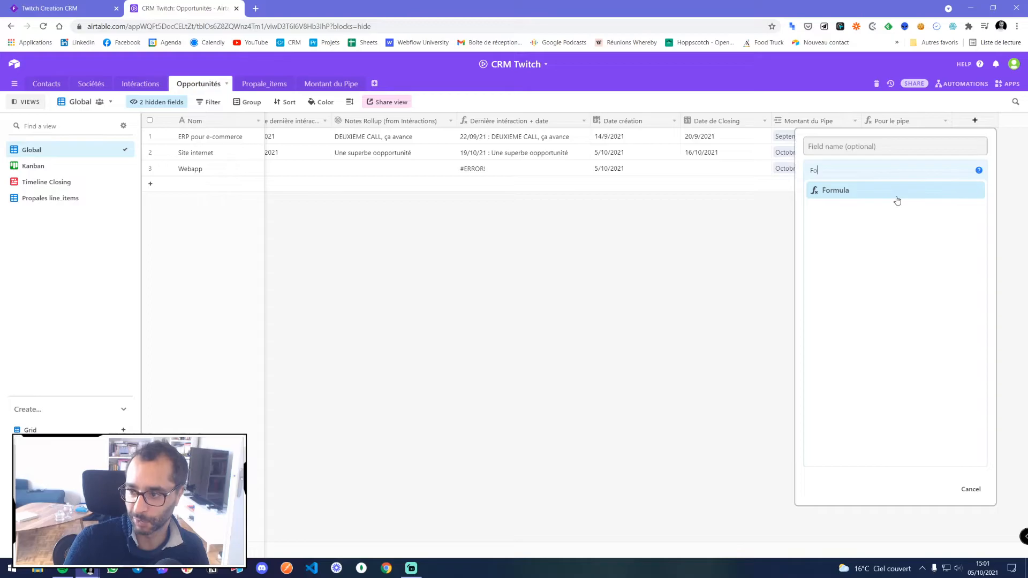
pyautogui.click(875, 191)
pyautogui.click(846, 236)
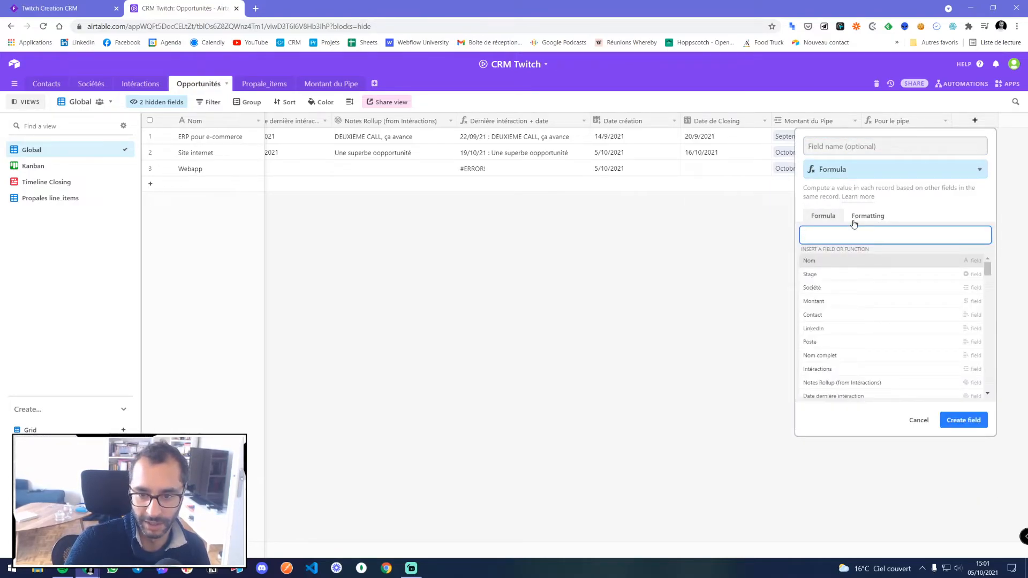
pyautogui.click(851, 146)
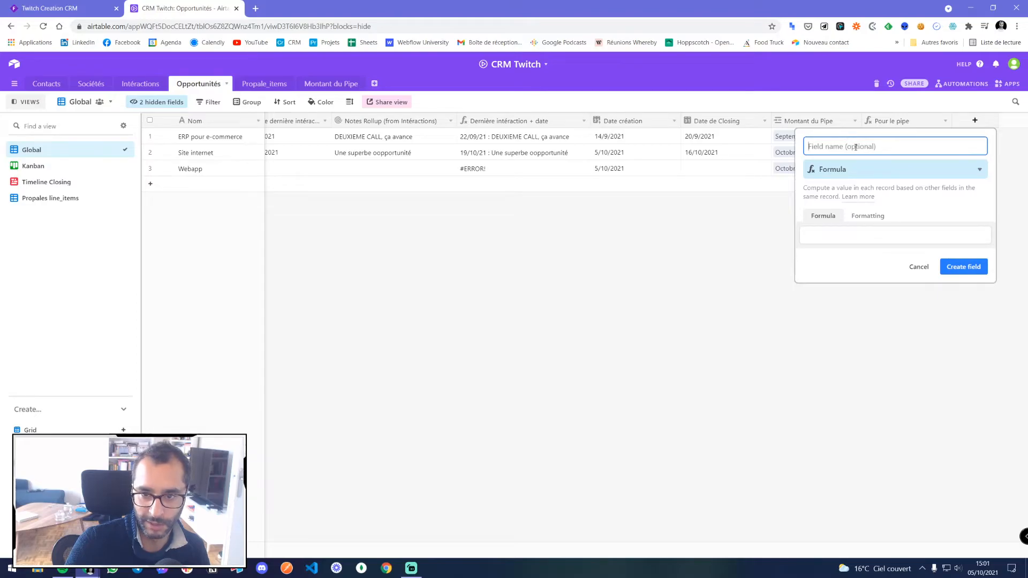
pyautogui.write('Propale envoyée')
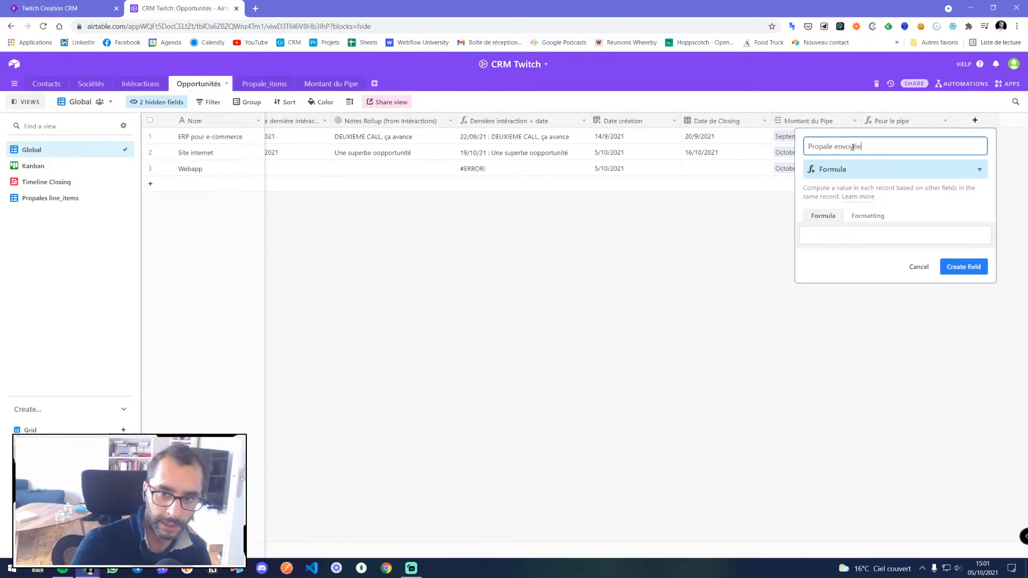
pyautogui.click(827, 236)
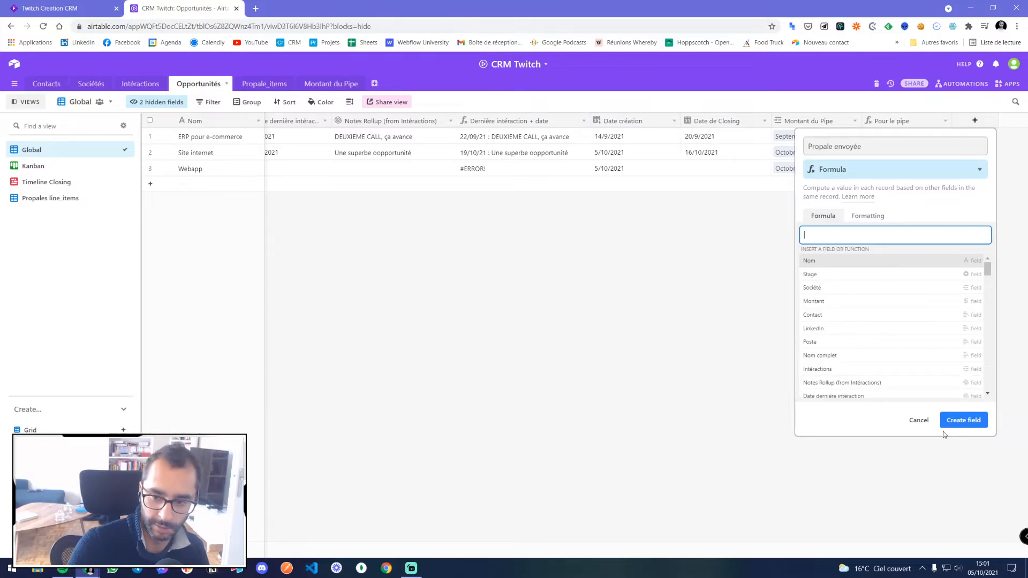
pyautogui.click(919, 420)
pyautogui.click(975, 121)
pyautogui.click(859, 170)
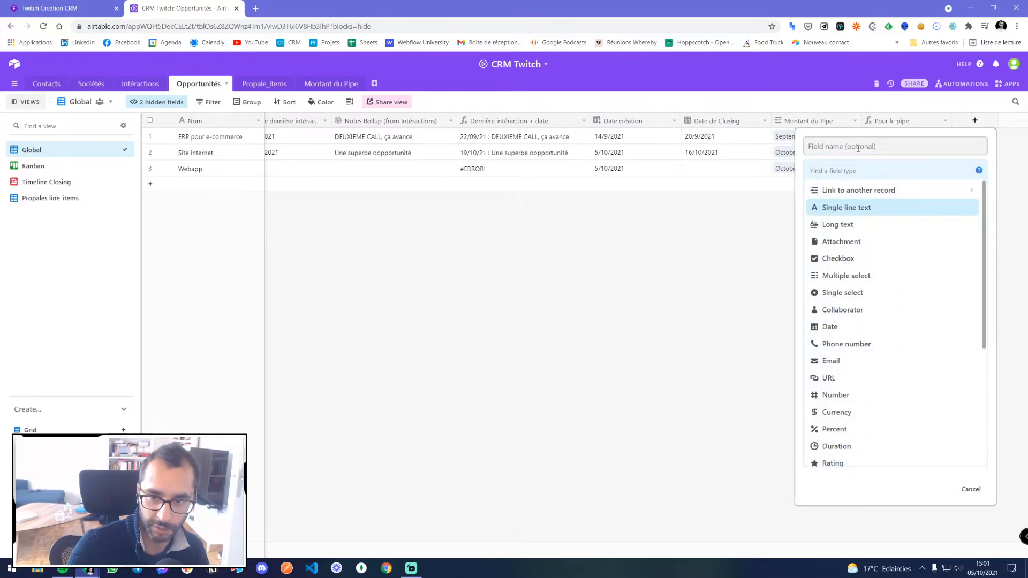
pyautogui.scroll(-4, 856, 248)
pyautogui.click(840, 369)
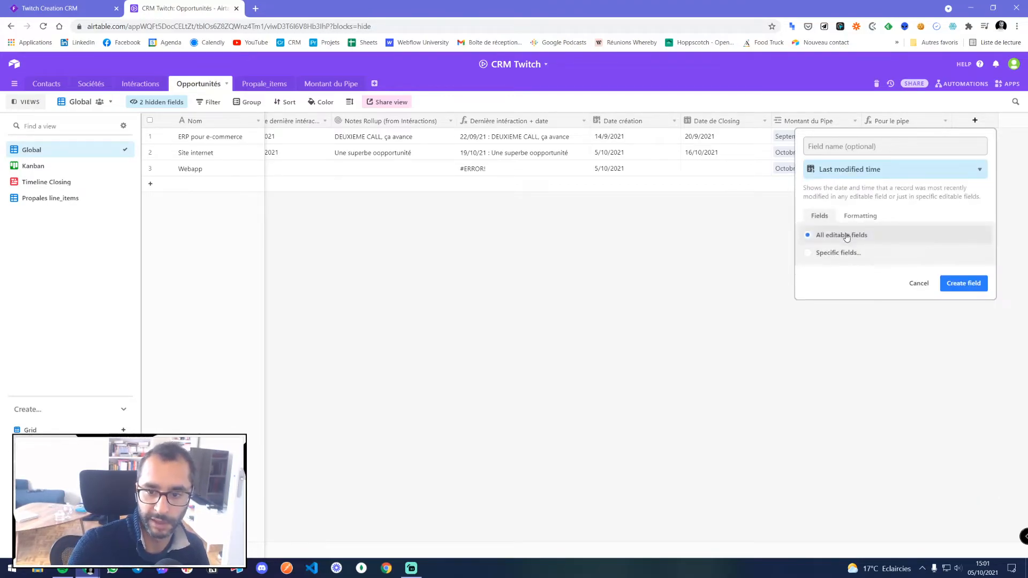
pyautogui.click(837, 253)
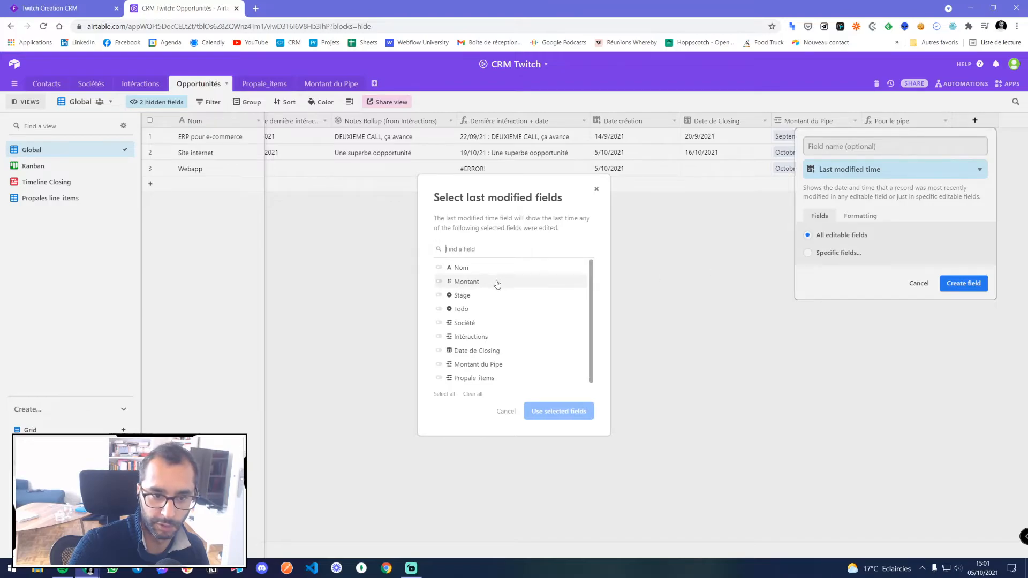
pyautogui.click(462, 294)
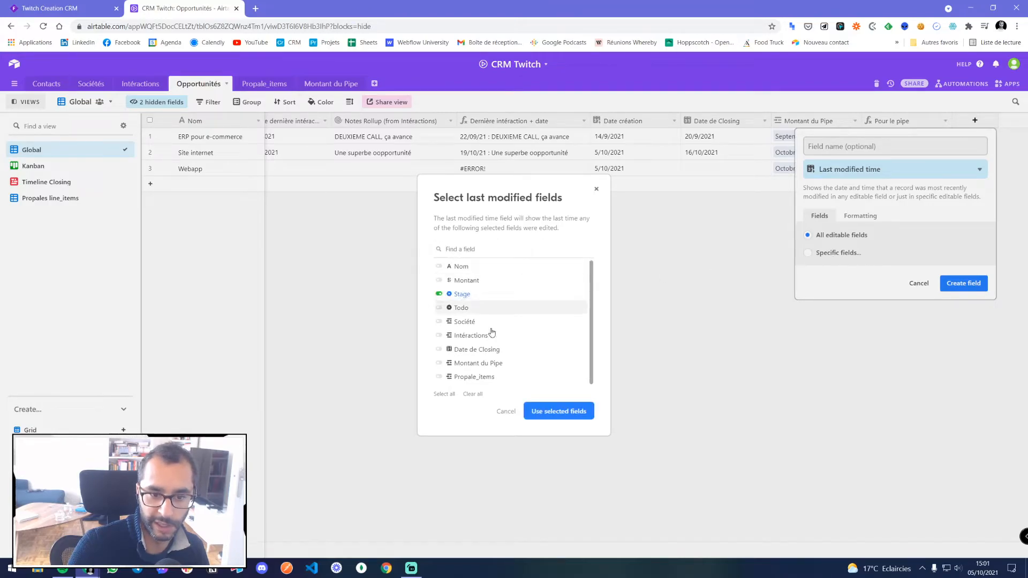
pyautogui.click(568, 411)
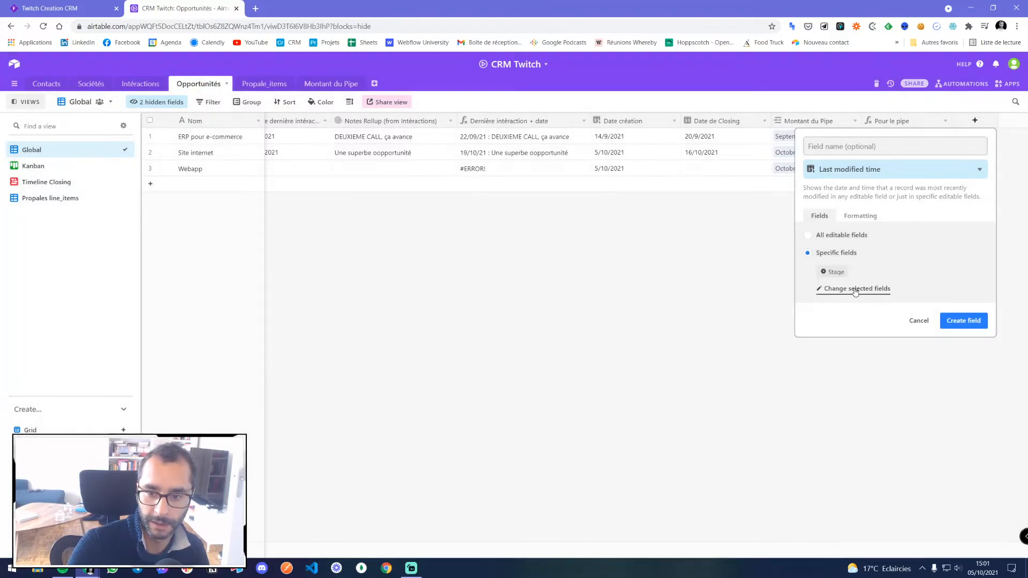
pyautogui.click(835, 290)
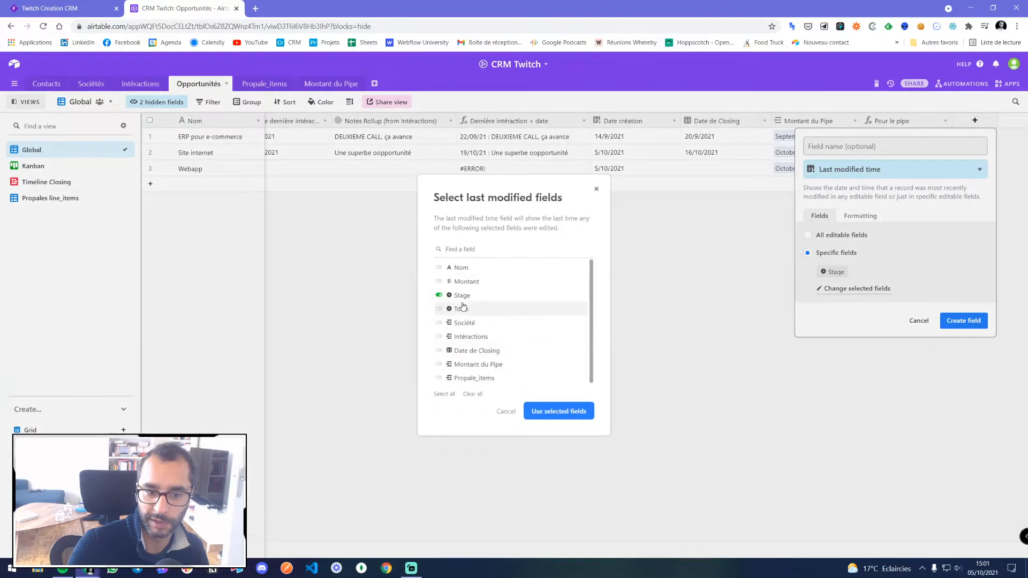
pyautogui.click(511, 409)
pyautogui.click(918, 321)
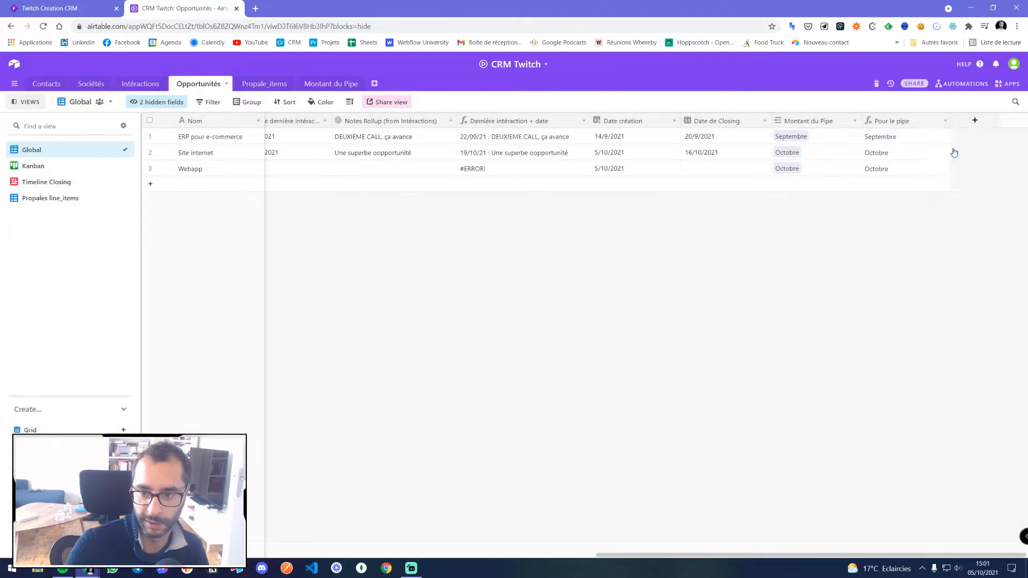
# - Start a new Formula field named "Propale envoyée" at the end of the Opportunités table
pyautogui.click(975, 121)
pyautogui.write('Propale envoyée')
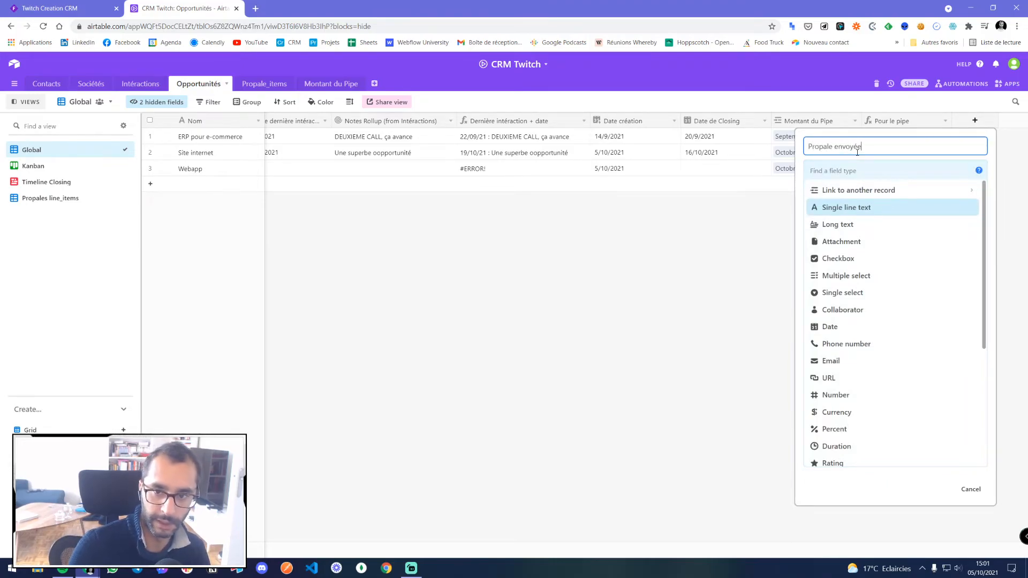
pyautogui.click(855, 170)
pyautogui.write('form')
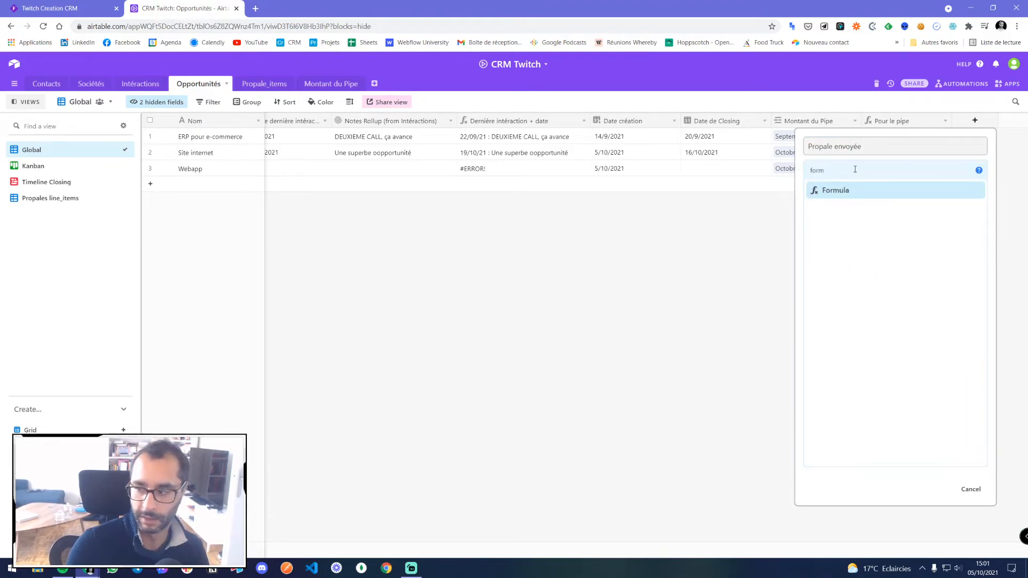
pyautogui.click(829, 192)
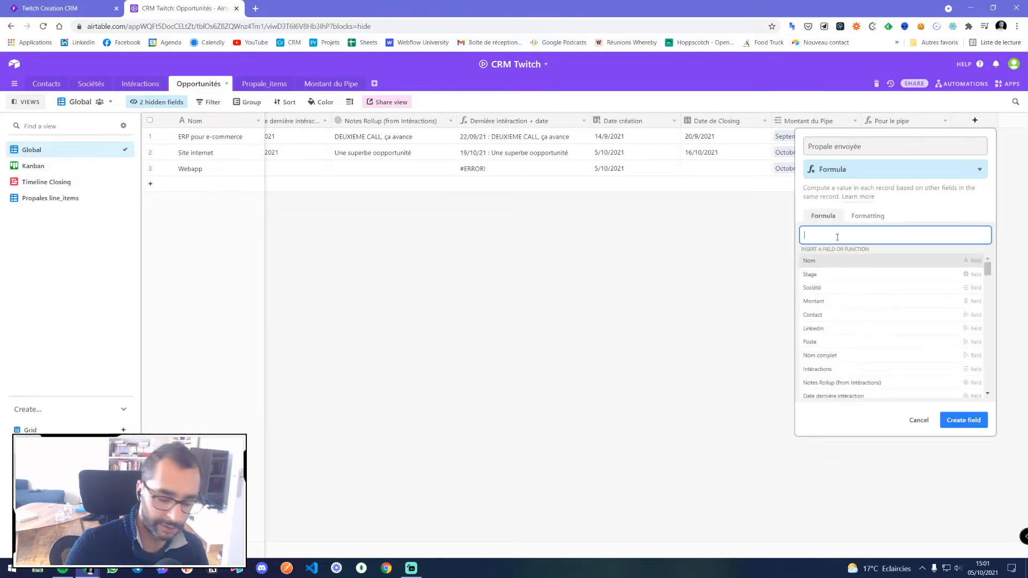
# - Enter the formula LAST_MODIFIED_TIME(Stage) for the Propale envoyée field
pyautogui.write('last')
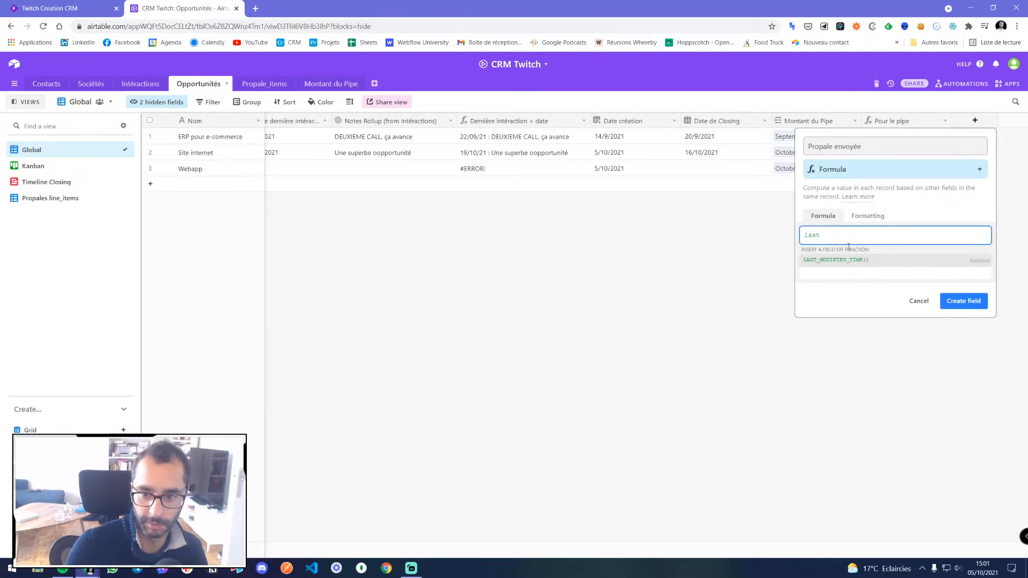
pyautogui.click(851, 261)
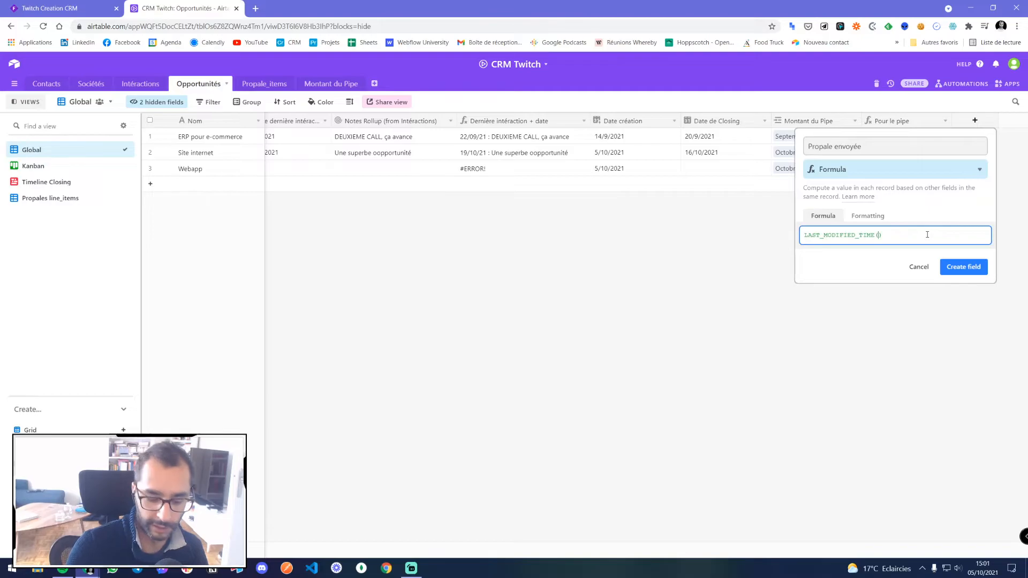
pyautogui.write('p')
pyautogui.press('BackSpace')
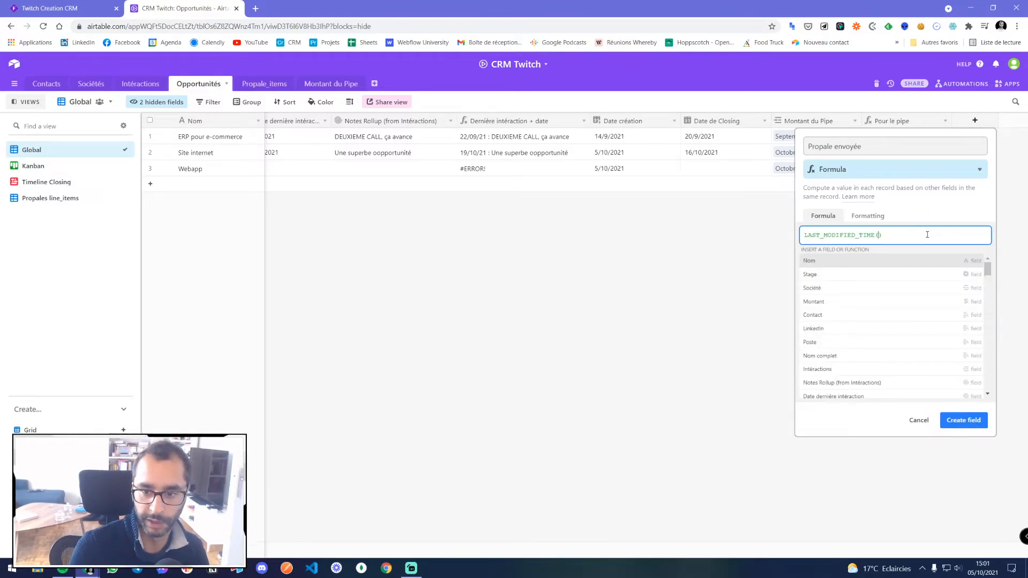
pyautogui.write('prop')
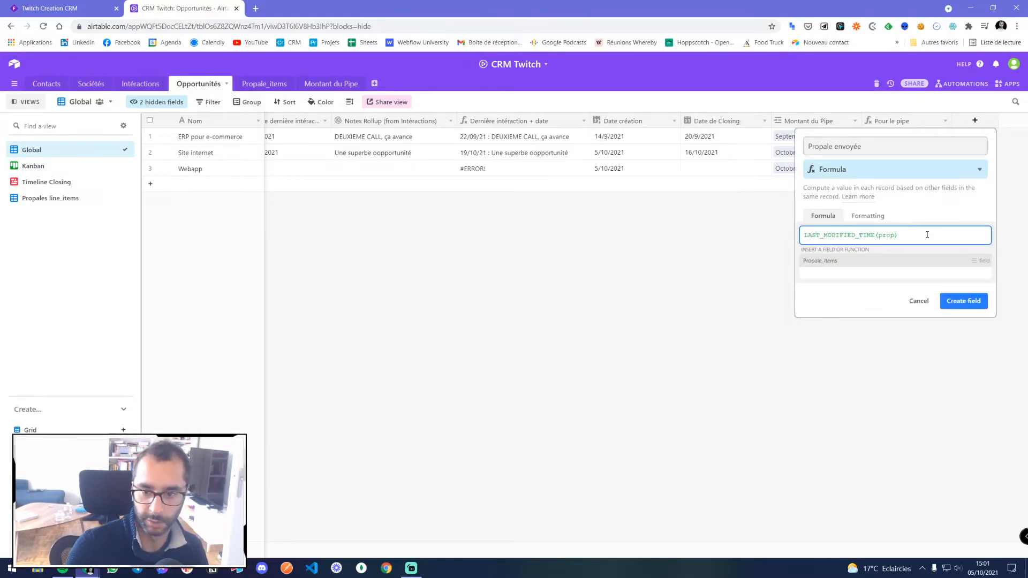
pyautogui.press('BackSpace')
pyautogui.press('BackSpace')
pyautogui.press('BackSpace')
pyautogui.press('BackSpace')
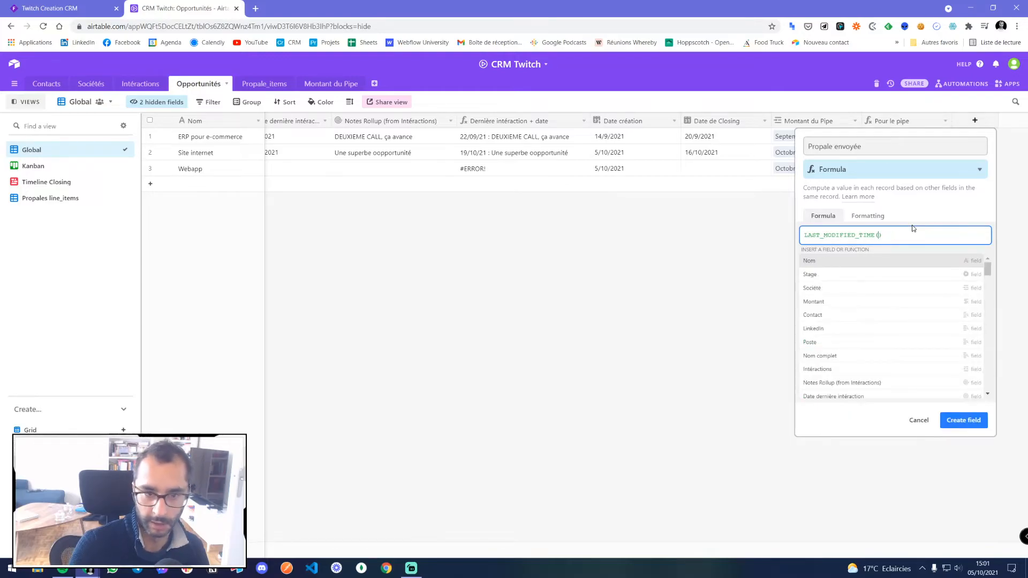
pyautogui.write('sta')
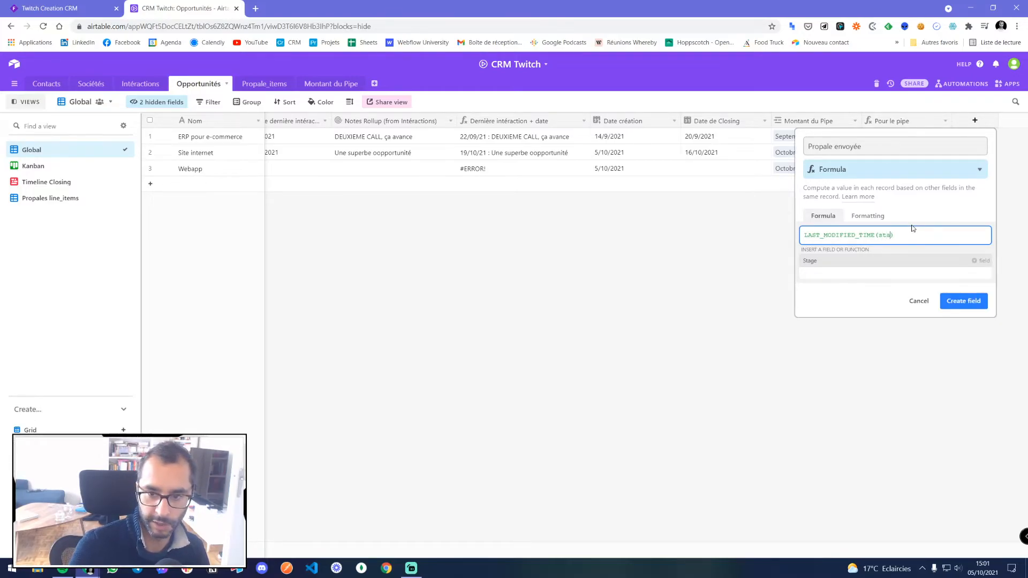
pyautogui.click(905, 260)
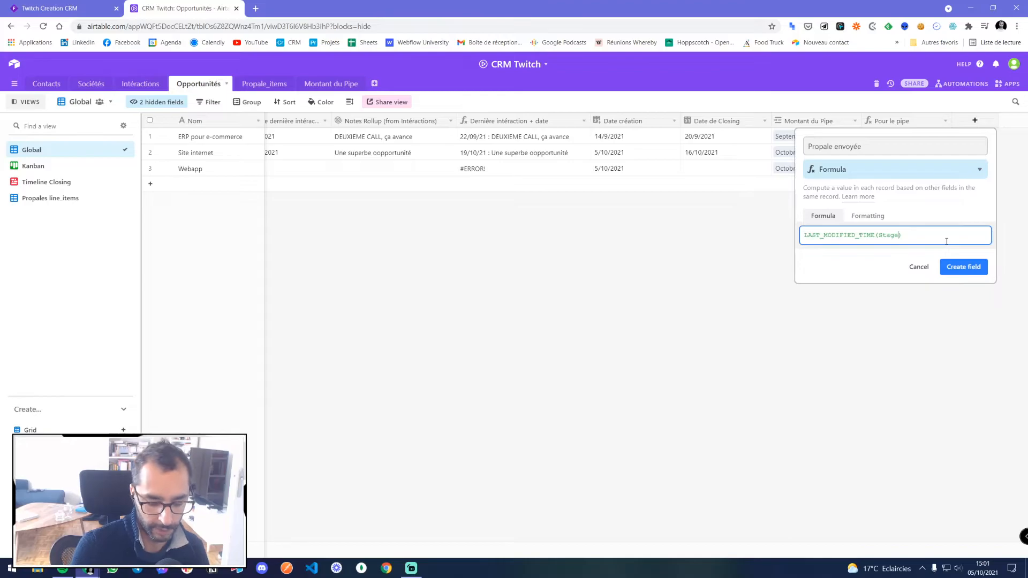
# - Try to add a second argument after Stage in the LAST_MODIFIED_TIME formula
pyautogui.write(',')
pyautogui.click(835, 235)
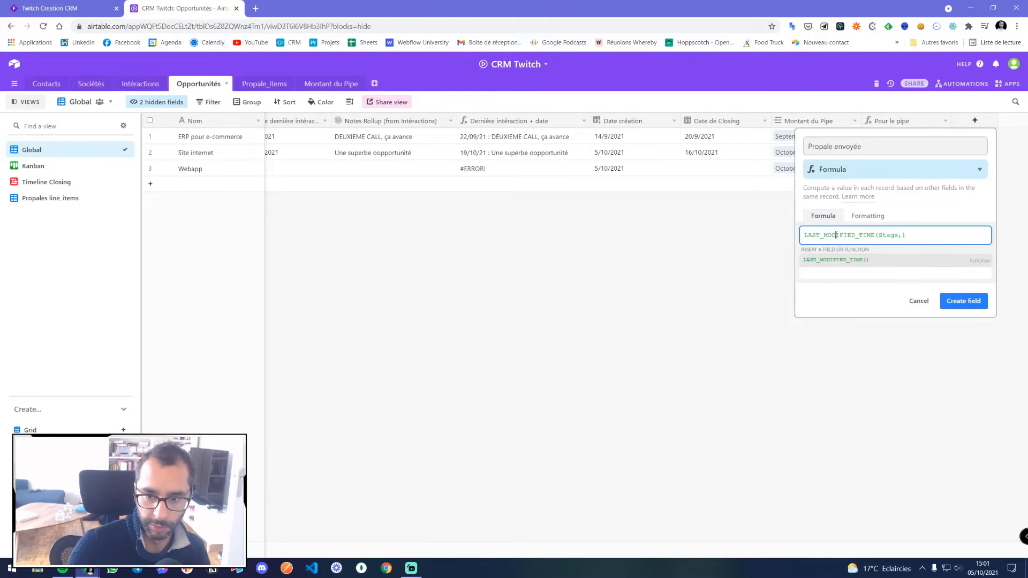
pyautogui.click(900, 236)
pyautogui.click(905, 237)
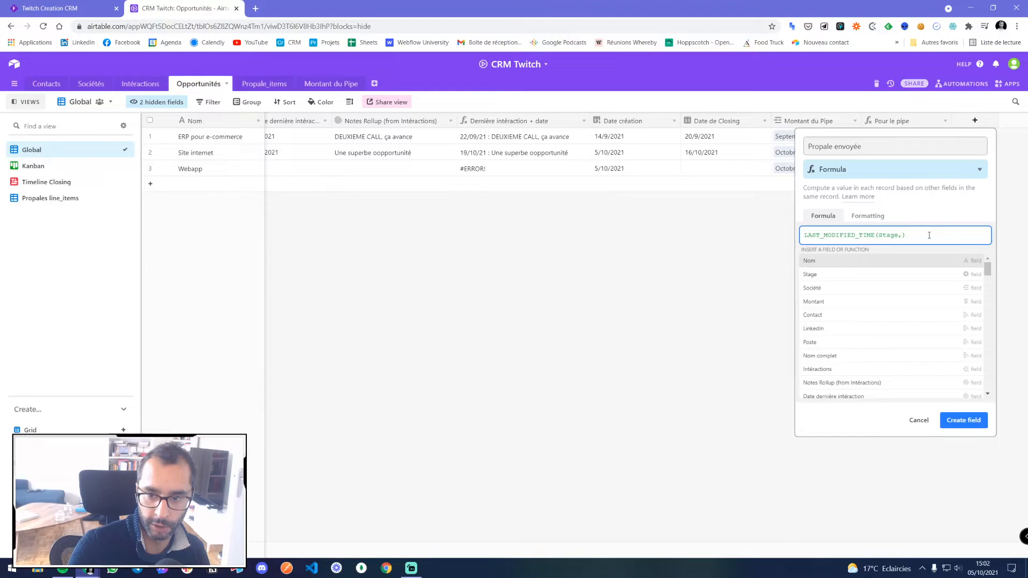
pyautogui.write('"')
pyautogui.press('BackSpace')
pyautogui.press('BackSpace')
pyautogui.press('BackSpace')
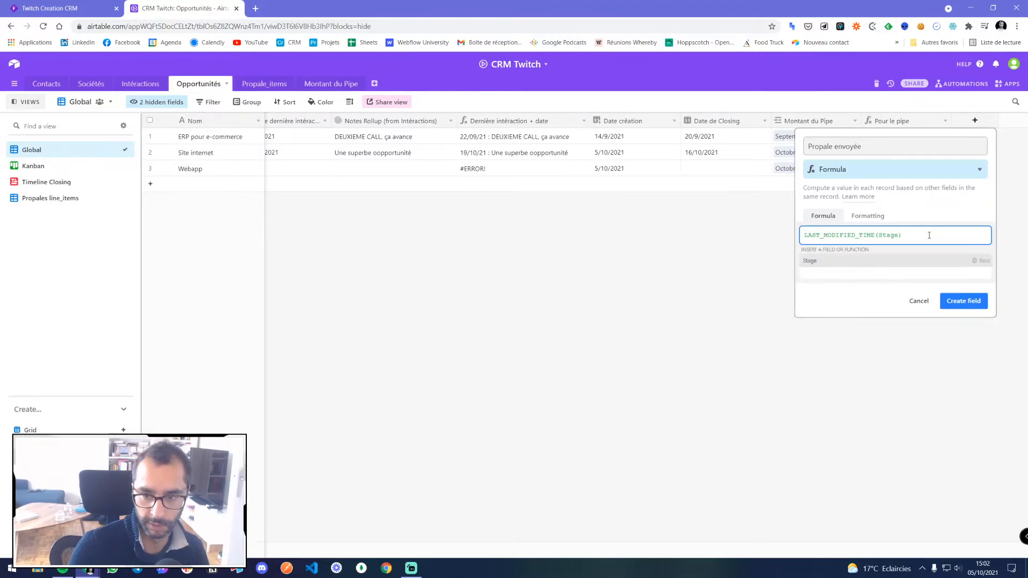
pyautogui.click(911, 263)
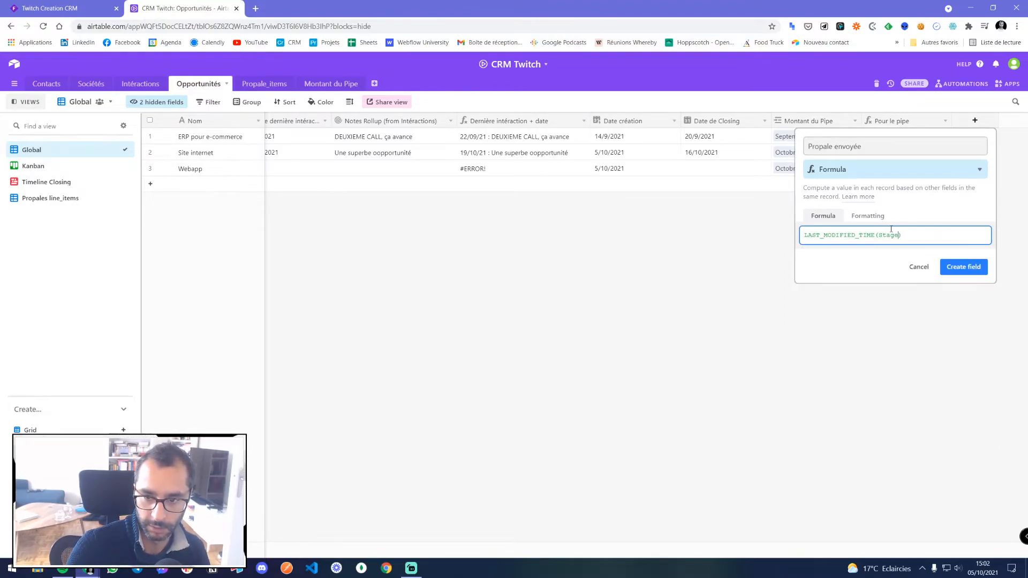
# - Format the result as a European date without time, turn off the shared GMT time zone, and create the field
pyautogui.click(867, 216)
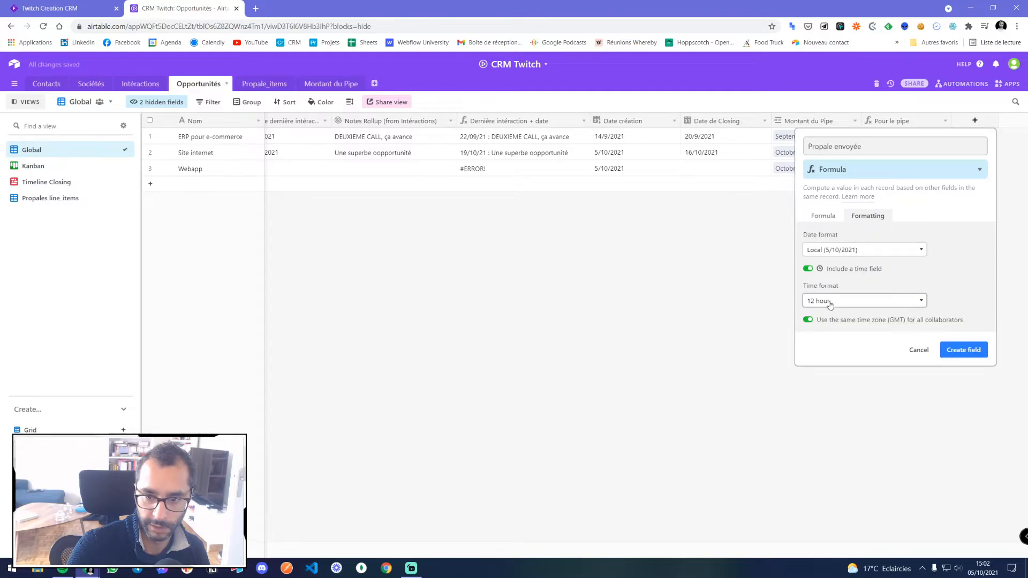
pyautogui.click(808, 269)
pyautogui.click(807, 285)
pyautogui.click(838, 250)
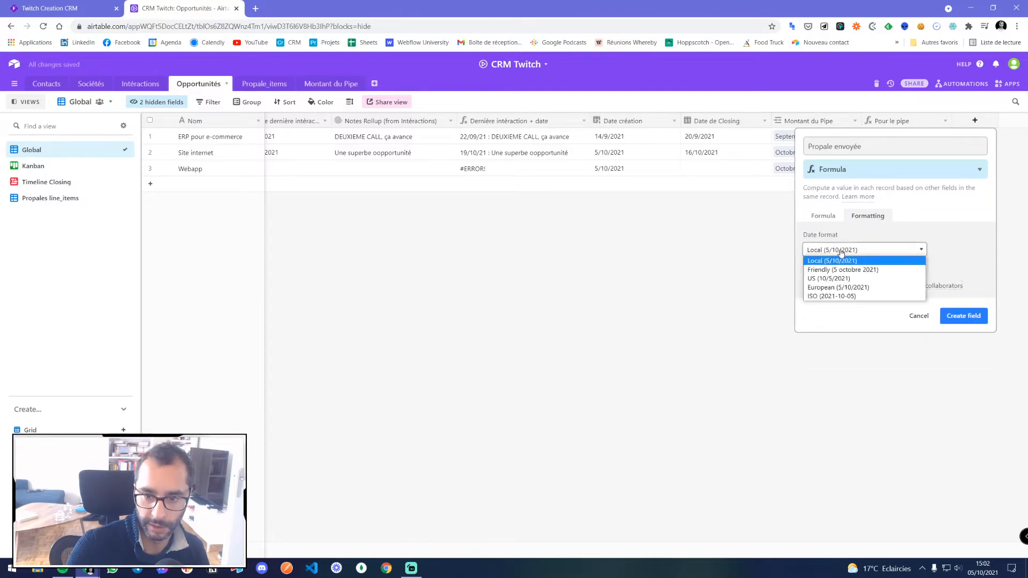
pyautogui.click(839, 288)
pyautogui.click(962, 316)
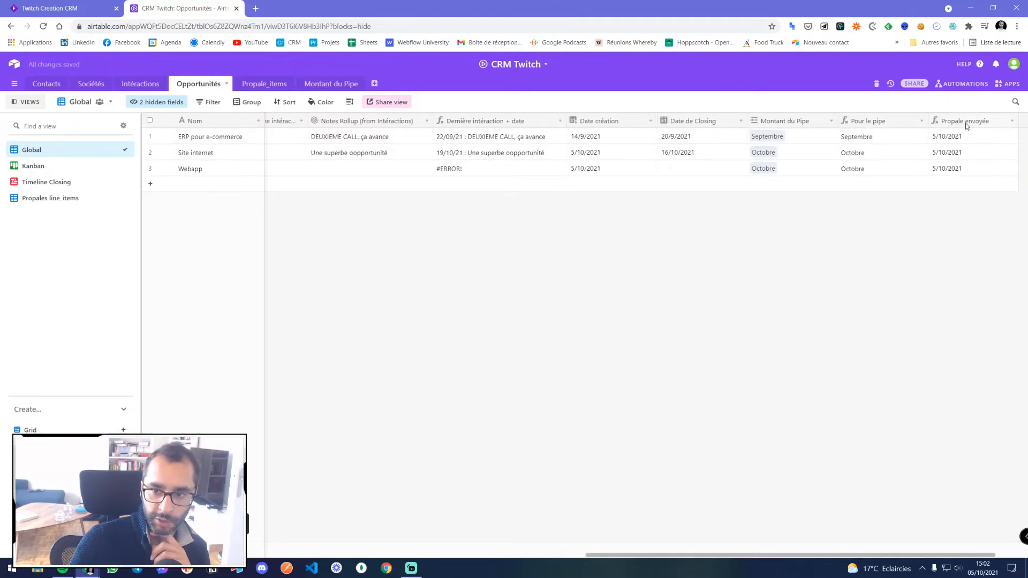
# - Edit the Propale envoyée field's formula and insert an IF() function in front of LAST_MODIFIED_TIME(Stage)
pyautogui.doubleClick(967, 121)
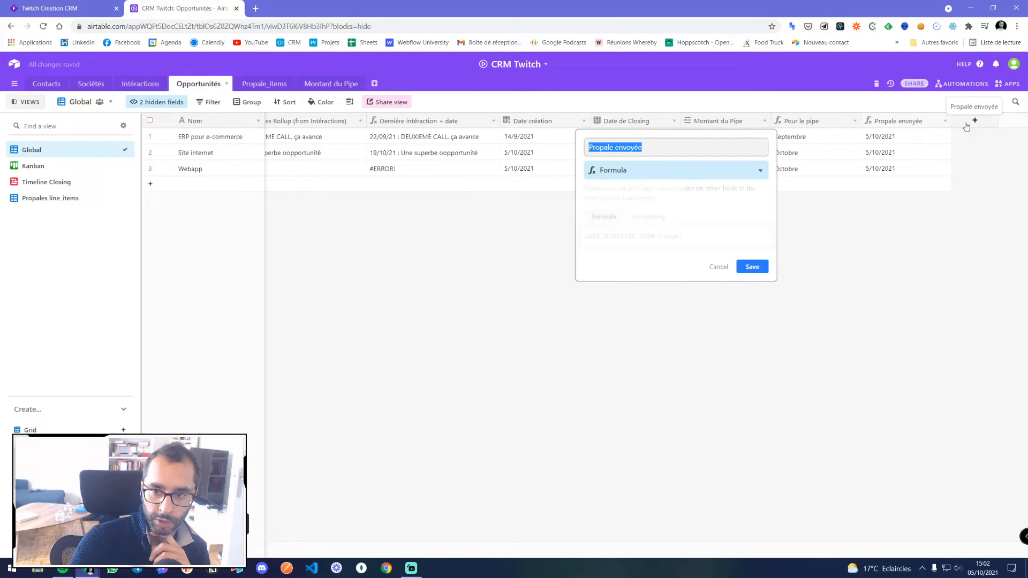
pyautogui.click(719, 270)
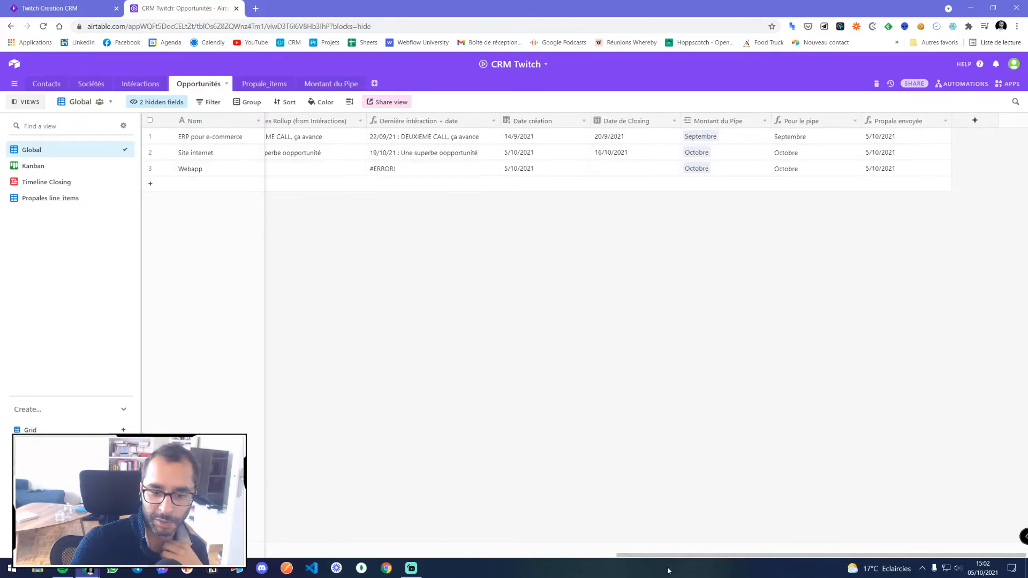
pyautogui.doubleClick(899, 127)
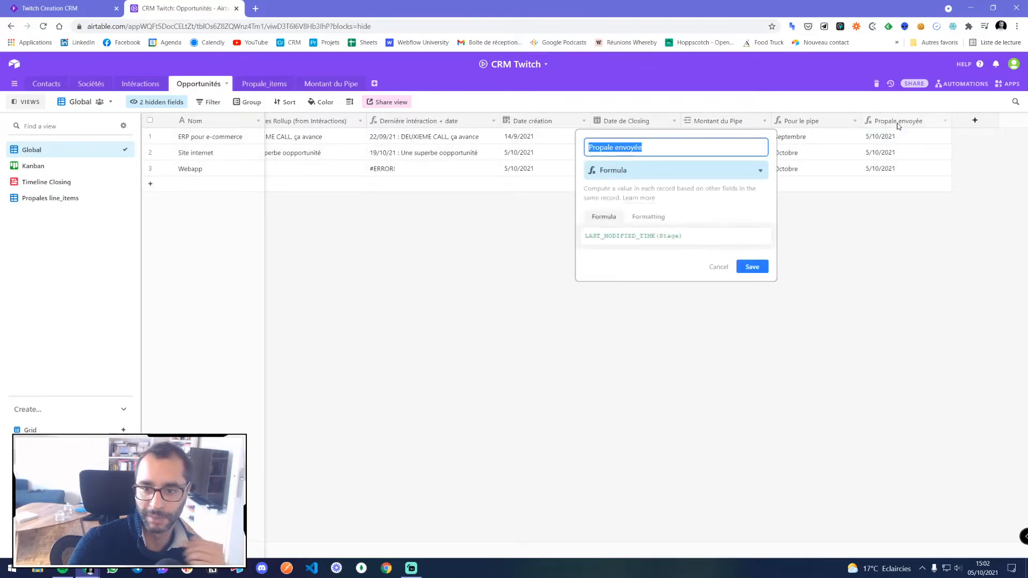
pyautogui.click(614, 236)
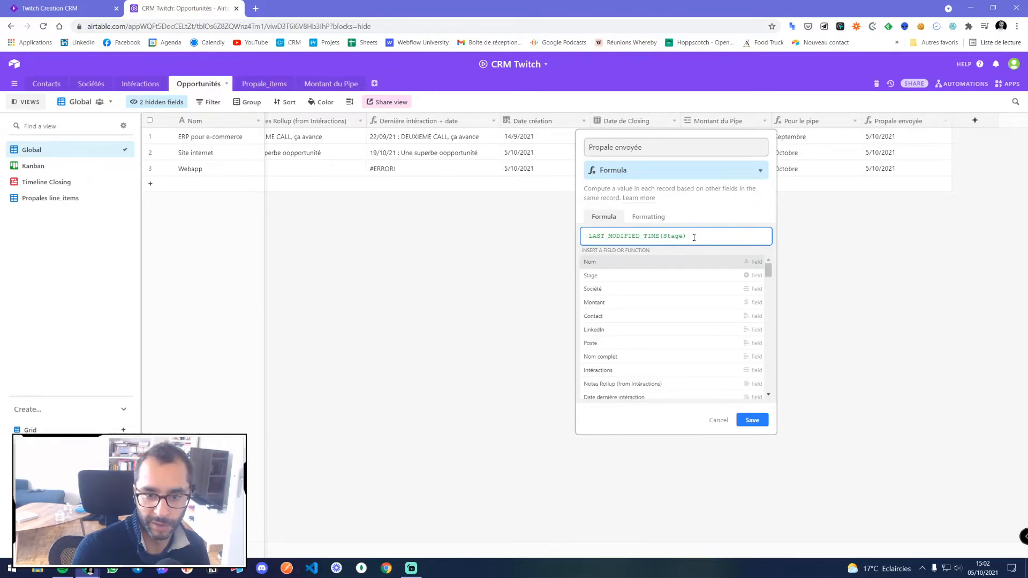
pyautogui.write('if')
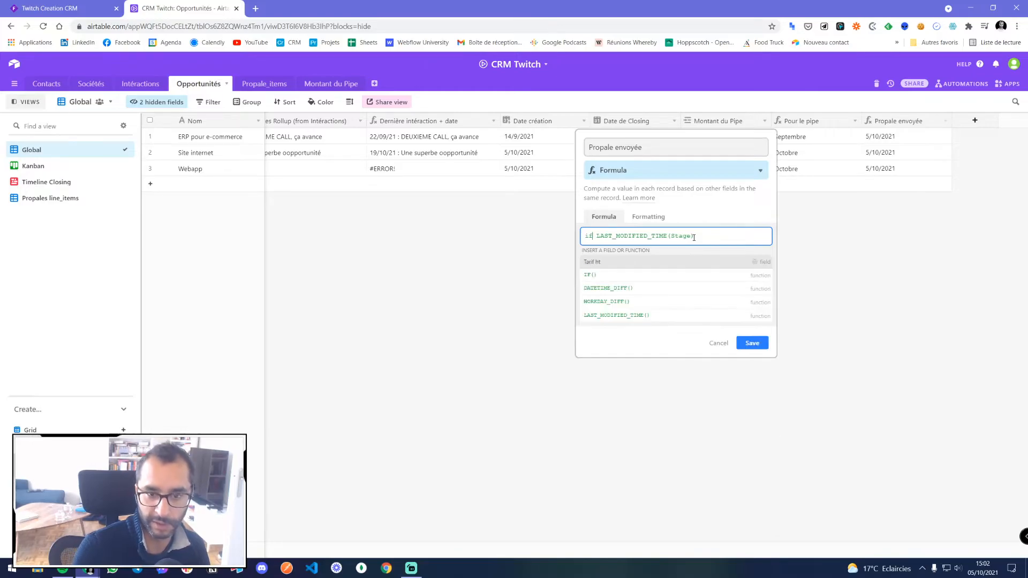
pyautogui.click(649, 274)
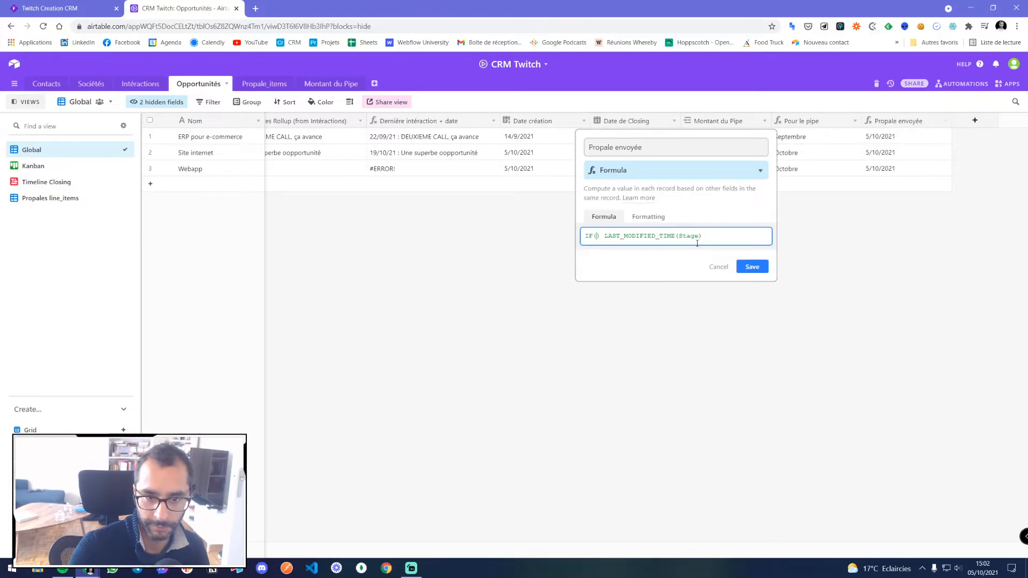
# - Complete the Propale envoyée formula as IF( Stage="Propale envoyée", LAST_MODIFIED_TIME(Stage) ) and save the field
pyautogui.press('Delete')
pyautogui.click(718, 237)
pyautogui.write(')')
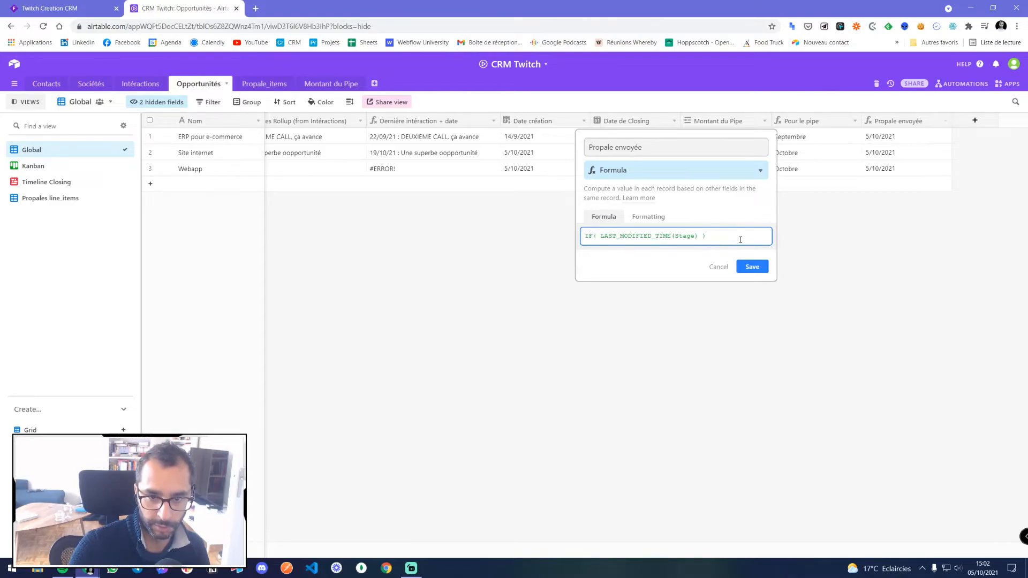
pyautogui.press('Delete')
pyautogui.click(597, 235)
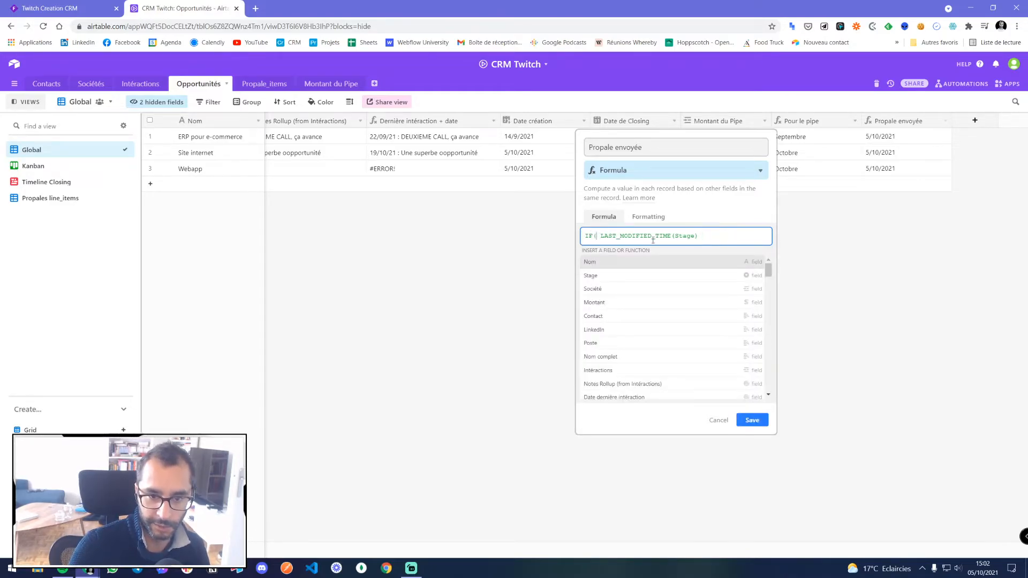
pyautogui.write('stag')
pyautogui.click(644, 261)
pyautogui.write('="')
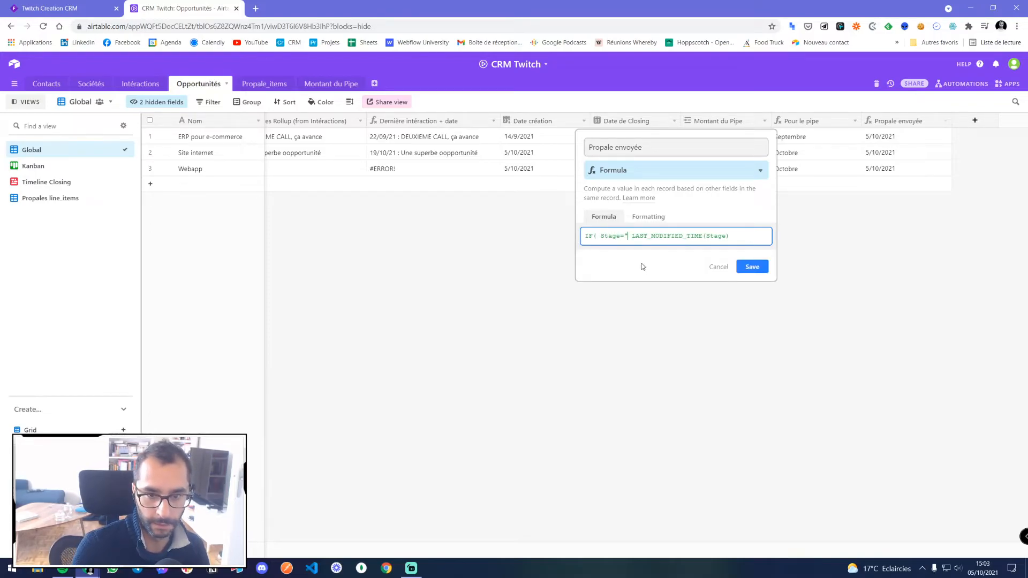
pyautogui.write('Propale envoyé')
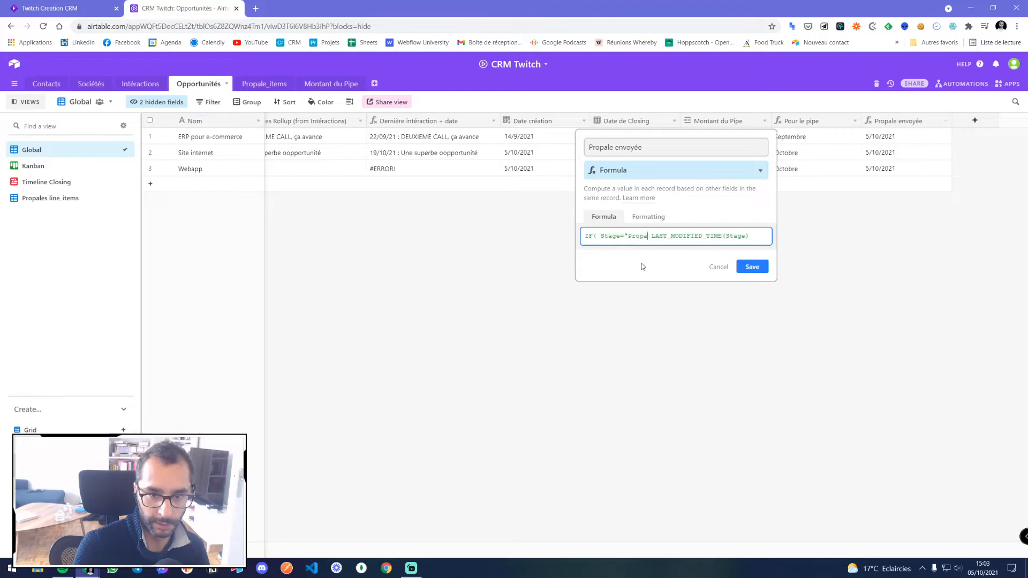
pyautogui.write('e"')
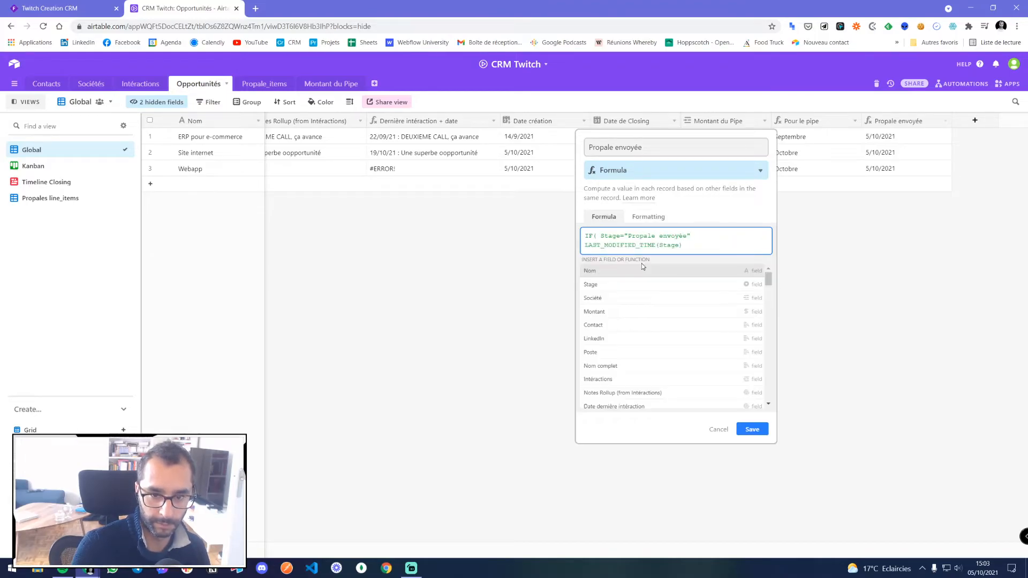
pyautogui.write(',')
pyautogui.write(' )')
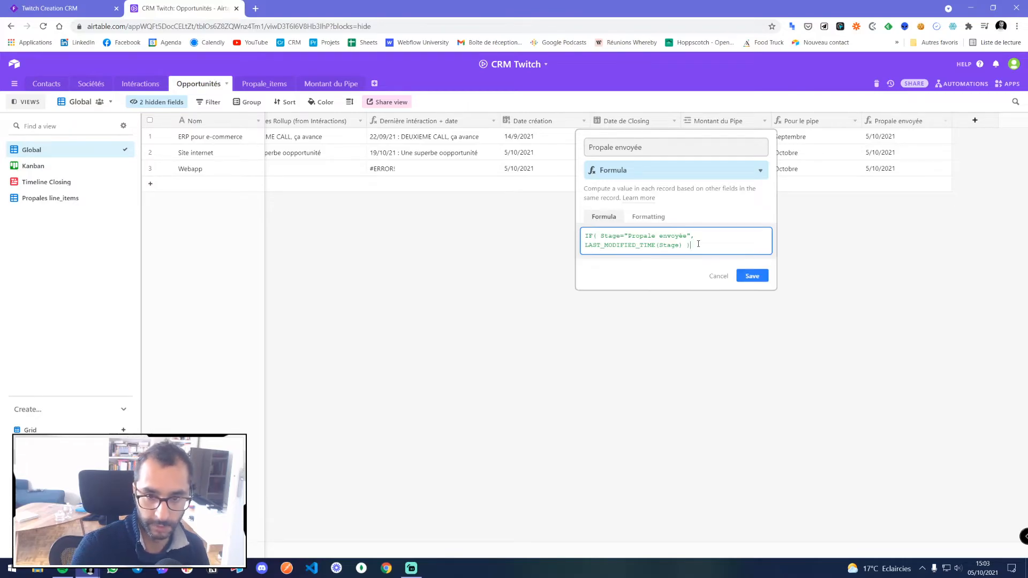
pyautogui.click(752, 275)
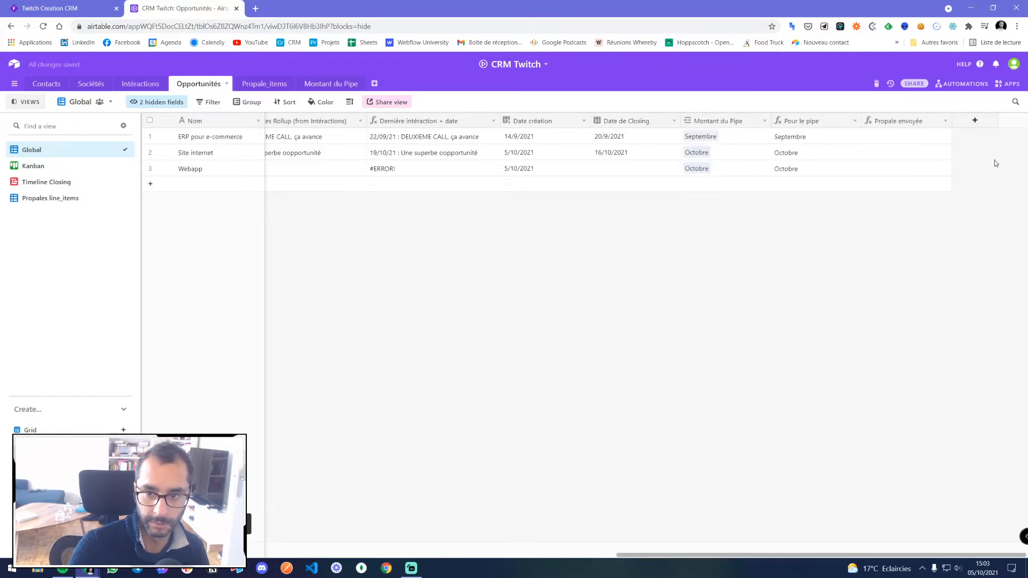
# - Set the Stage of the Site internet opportunity to Propale envoyée
pyautogui.moveTo(790, 556); pyautogui.dragTo(259, 547)
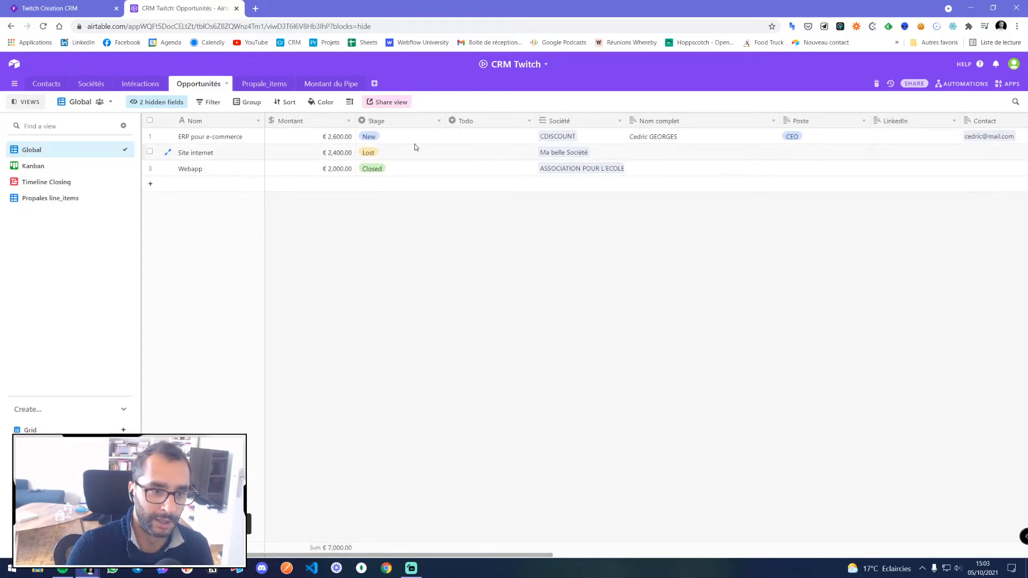
pyautogui.click(404, 156)
pyautogui.click(403, 154)
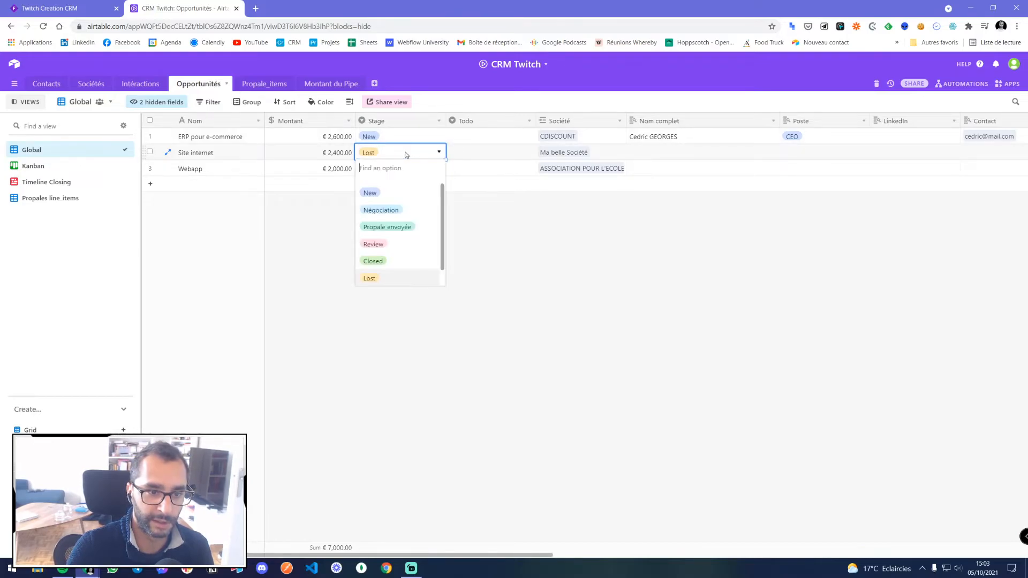
pyautogui.click(390, 227)
# - Move the Propale envoyée field directly after Stage and review its formula without changing it
pyautogui.moveTo(417, 552); pyautogui.dragTo(974, 266)
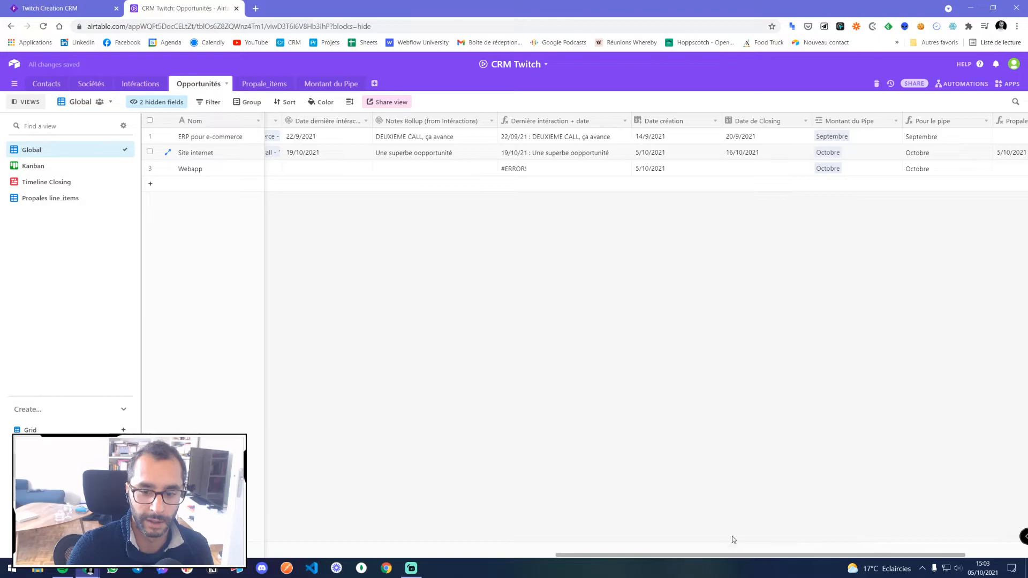
pyautogui.moveTo(736, 558); pyautogui.dragTo(792, 555)
pyautogui.moveTo(912, 124); pyautogui.dragTo(491, 126)
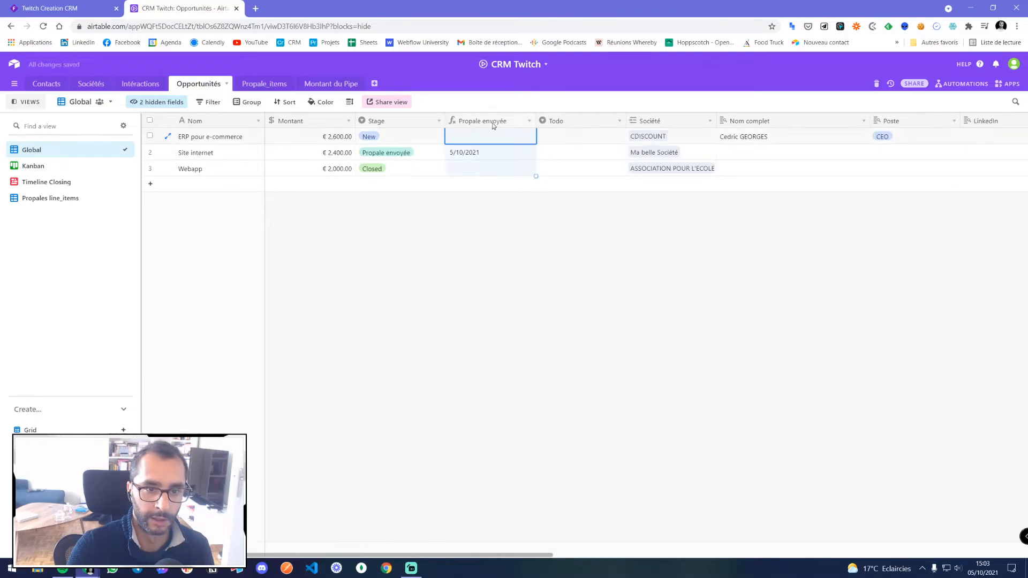
pyautogui.doubleClick(492, 123)
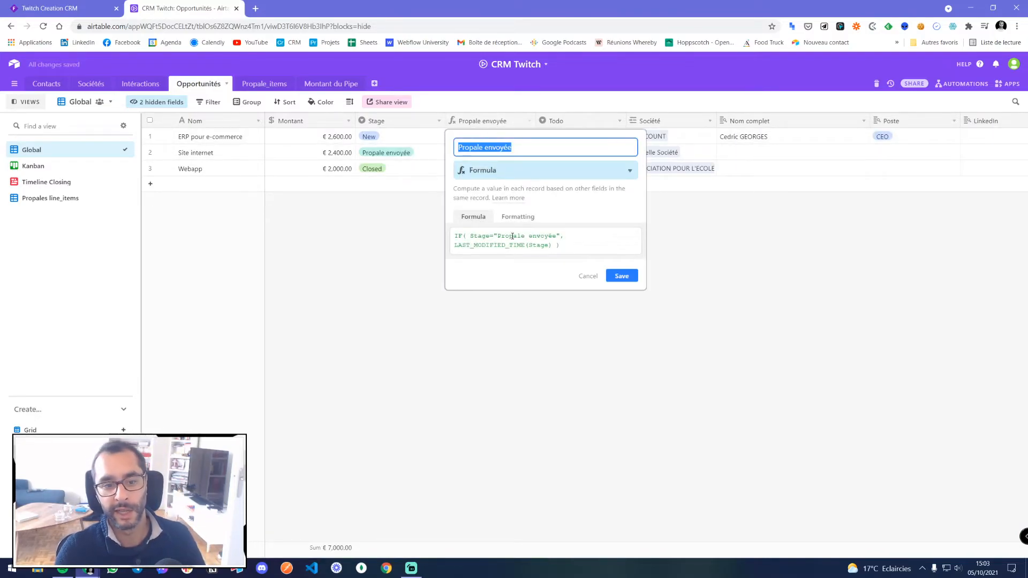
pyautogui.click(595, 277)
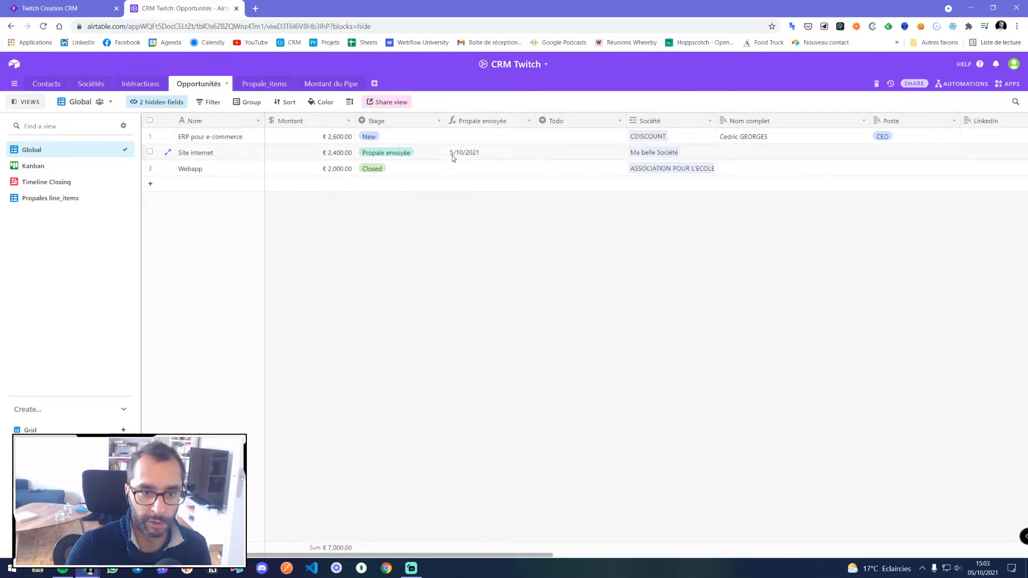
# - Insert a new field after Propale envoyée, named Date de relance, with the Formula field type
pyautogui.click(531, 122)
pyautogui.click(482, 236)
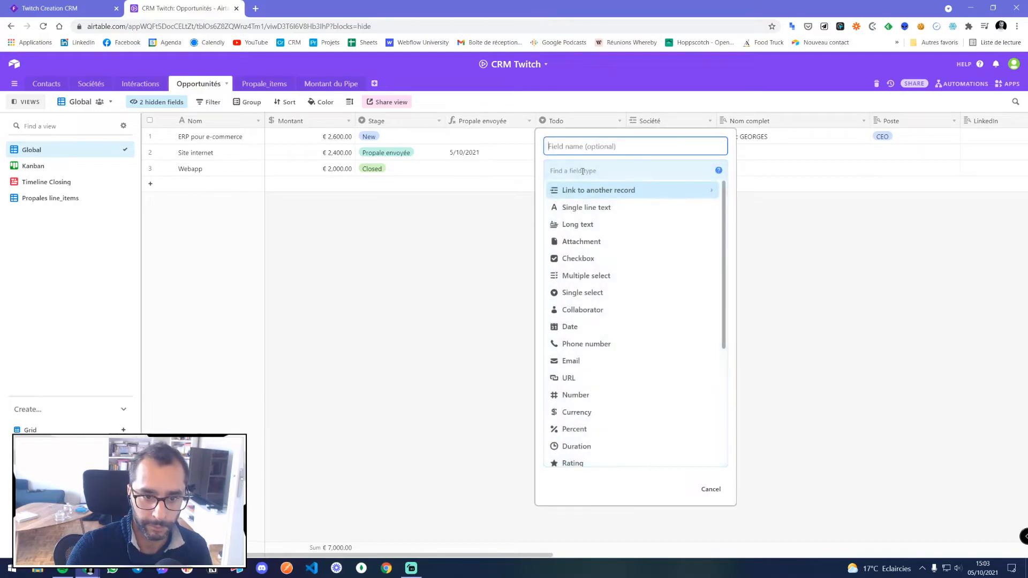
pyautogui.write('Relancer')
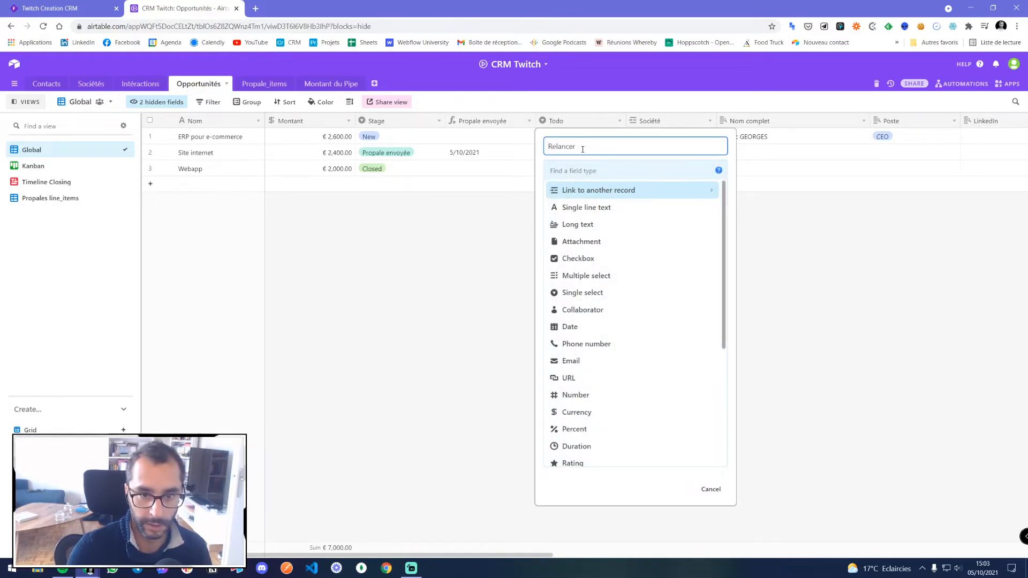
pyautogui.hotkey('ctrl', 'a')
pyautogui.write('Da')
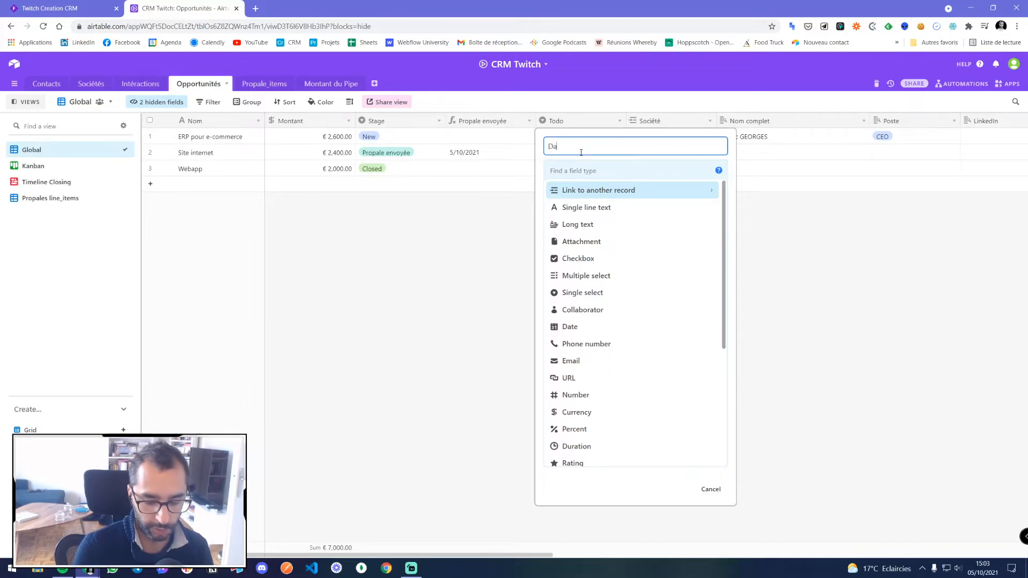
pyautogui.write('te de relance')
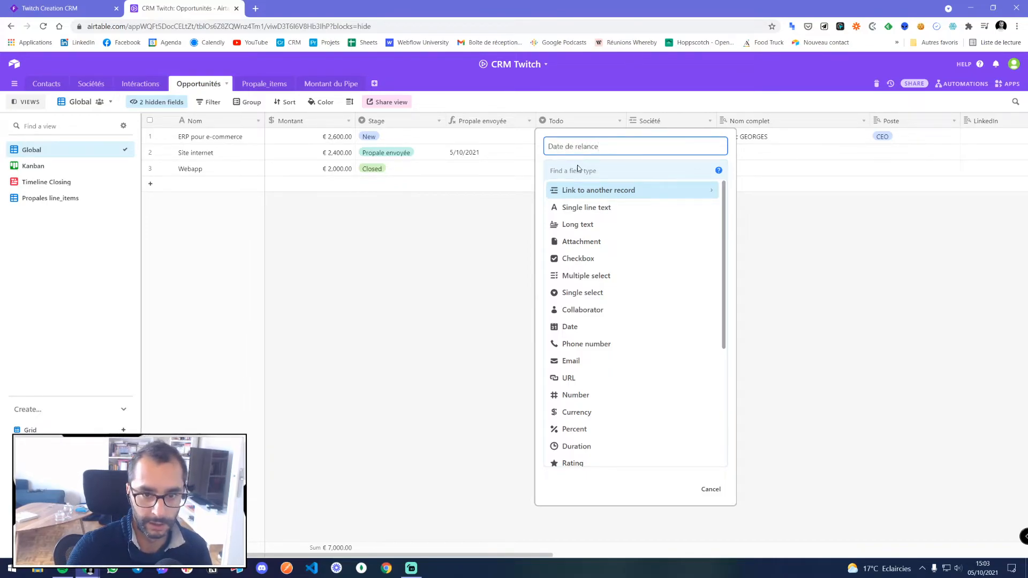
pyautogui.click(578, 170)
pyautogui.write('form')
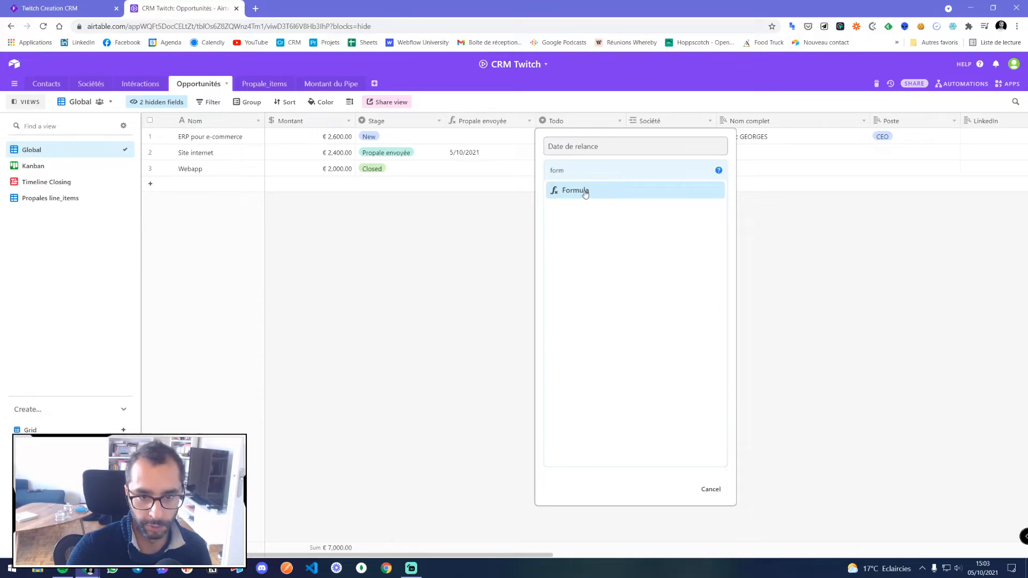
pyautogui.click(585, 191)
# - Enter DATEADD({Propale envoyée},7,"days") as the formula of the Date de relance field
pyautogui.click(580, 235)
pyautogui.write('add')
pyautogui.click(579, 259)
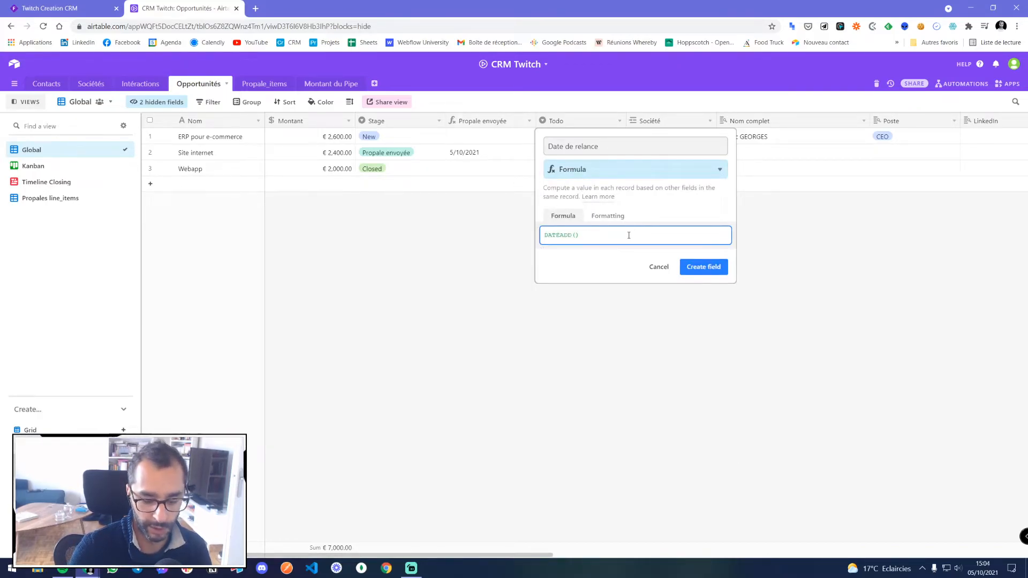
pyautogui.write('pro')
pyautogui.click(603, 274)
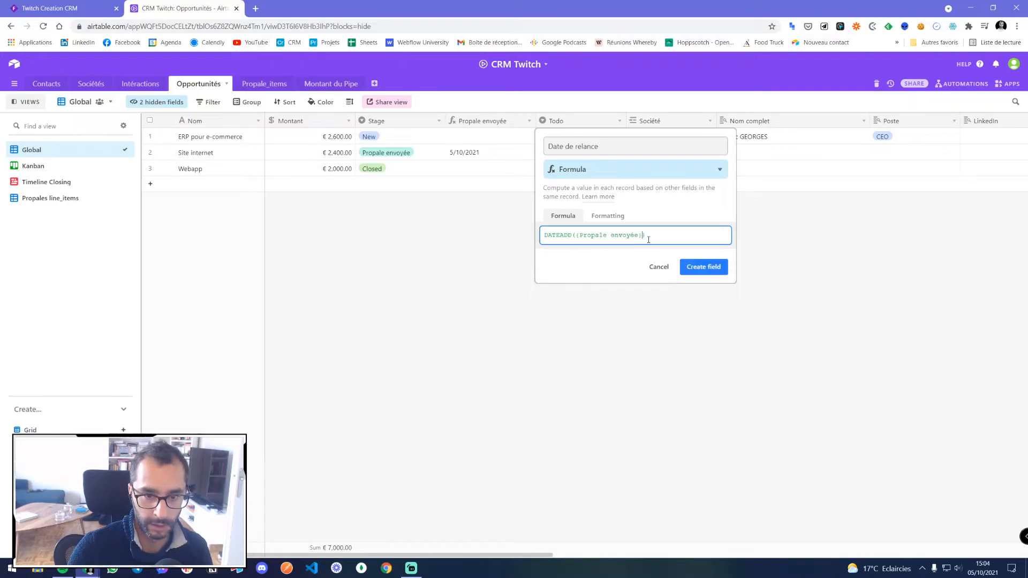
pyautogui.write(',')
pyautogui.write('7,"')
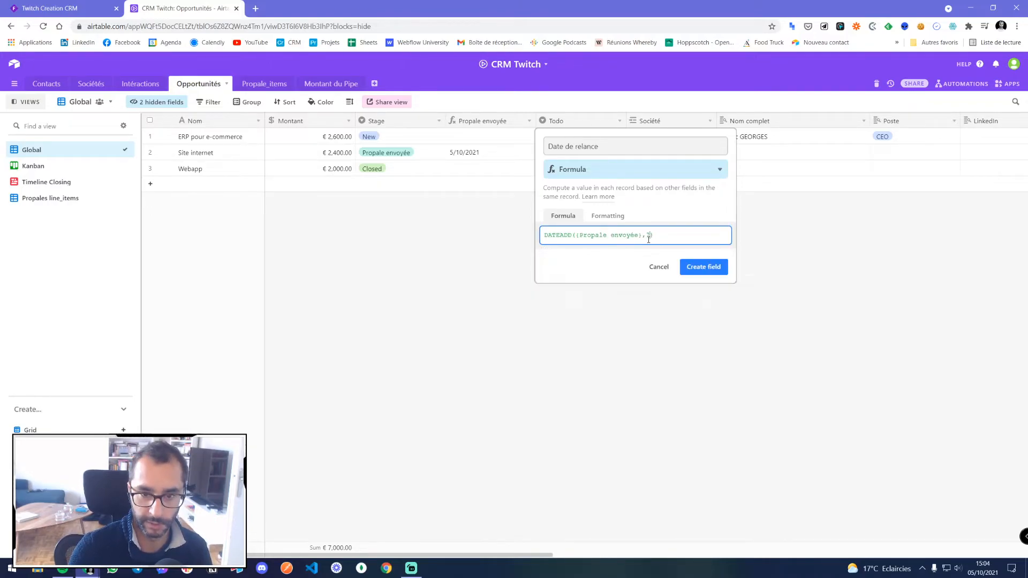
pyautogui.write('days"')
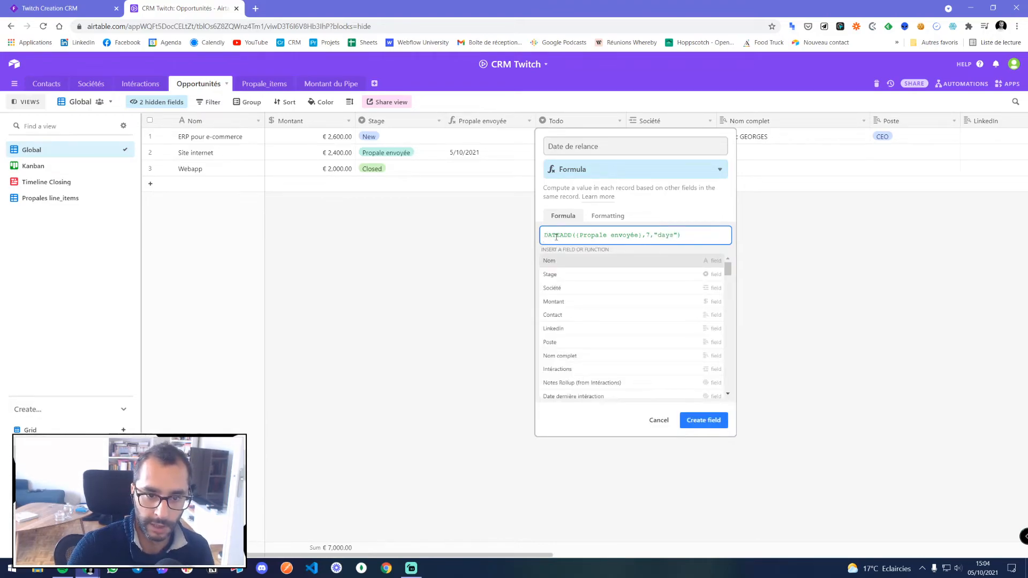
pyautogui.moveTo(583, 236); pyautogui.dragTo(637, 235)
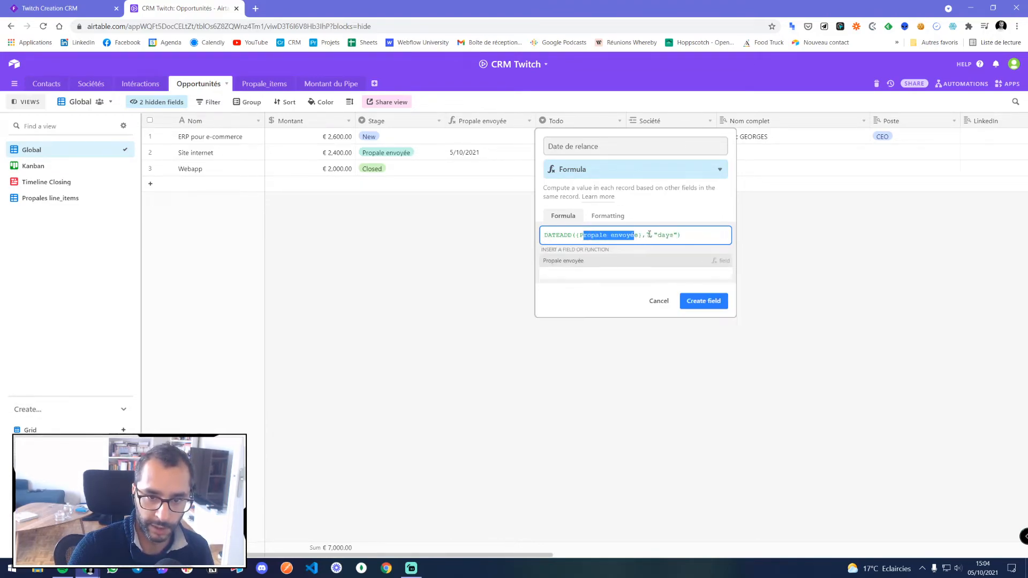
pyautogui.click(645, 236)
pyautogui.doubleClick(647, 236)
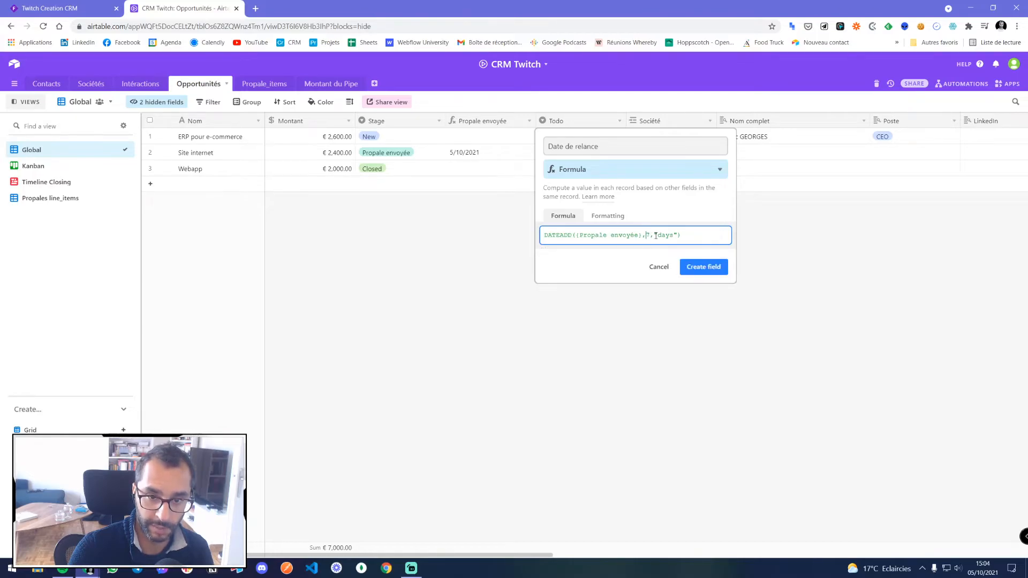
pyautogui.write('"7')
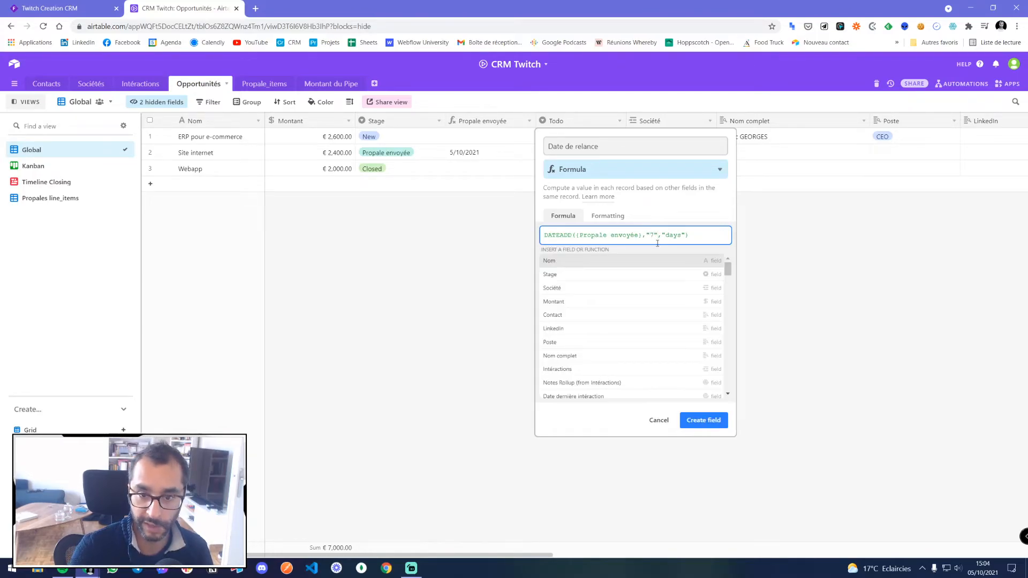
pyautogui.press('BackSpace')
pyautogui.press('BackSpace')
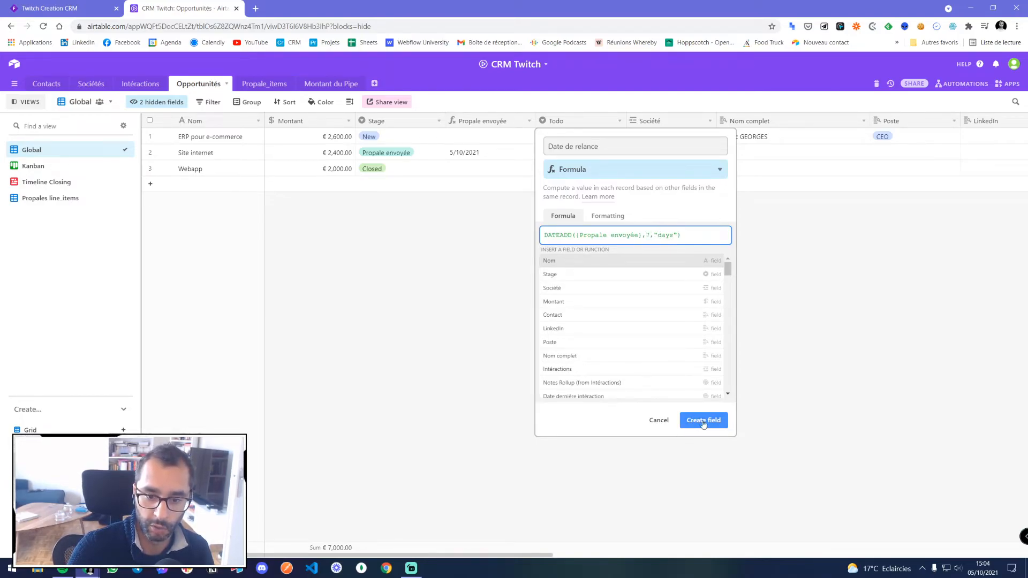
# - Format Date de relance without a time field or shared time zone, choose its date format, and create the field
pyautogui.click(602, 216)
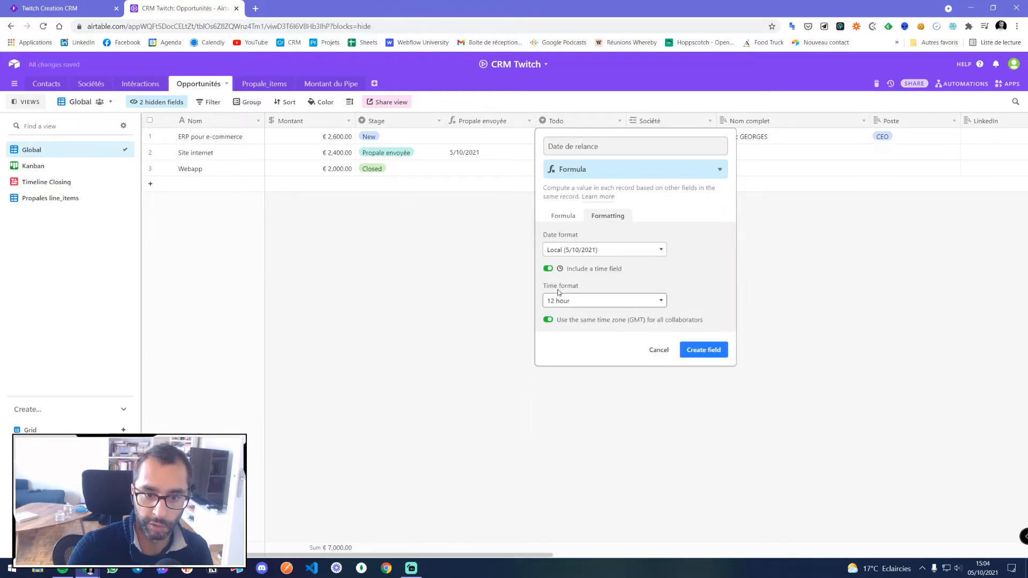
pyautogui.click(548, 268)
pyautogui.click(548, 285)
pyautogui.click(585, 250)
pyautogui.click(577, 286)
pyautogui.click(703, 315)
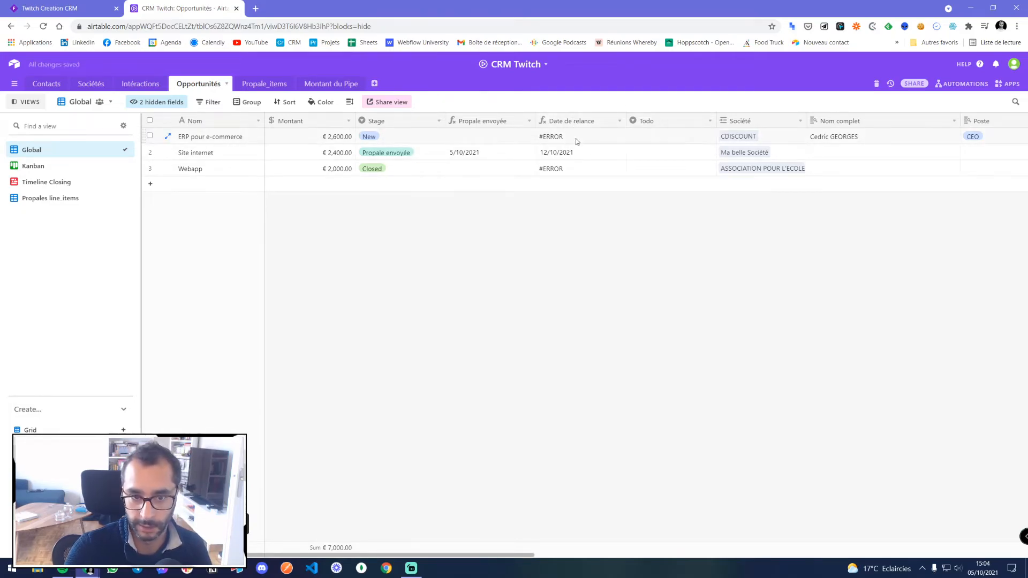
pyautogui.click(570, 121)
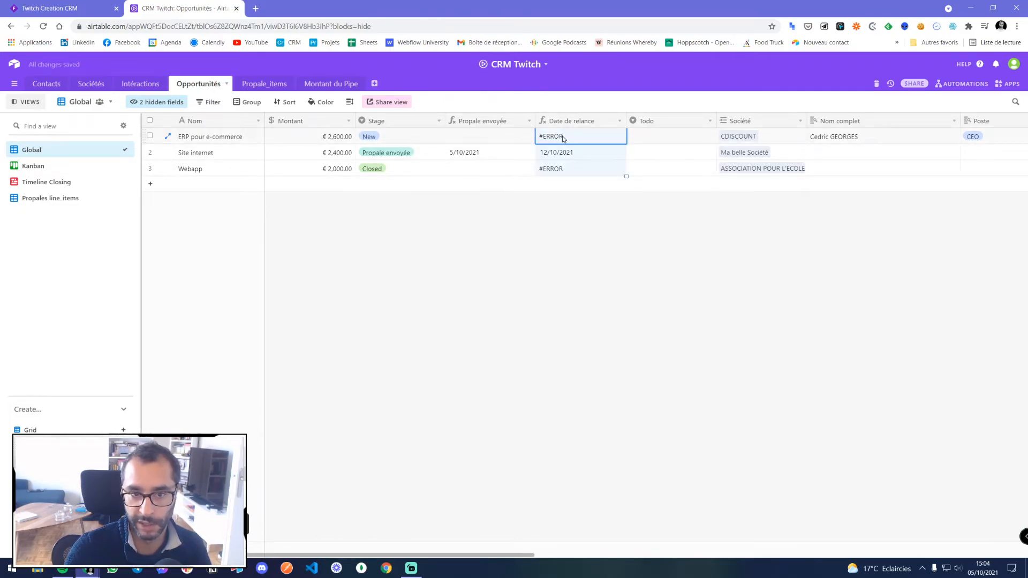
pyautogui.doubleClick(576, 122)
pyautogui.click(679, 267)
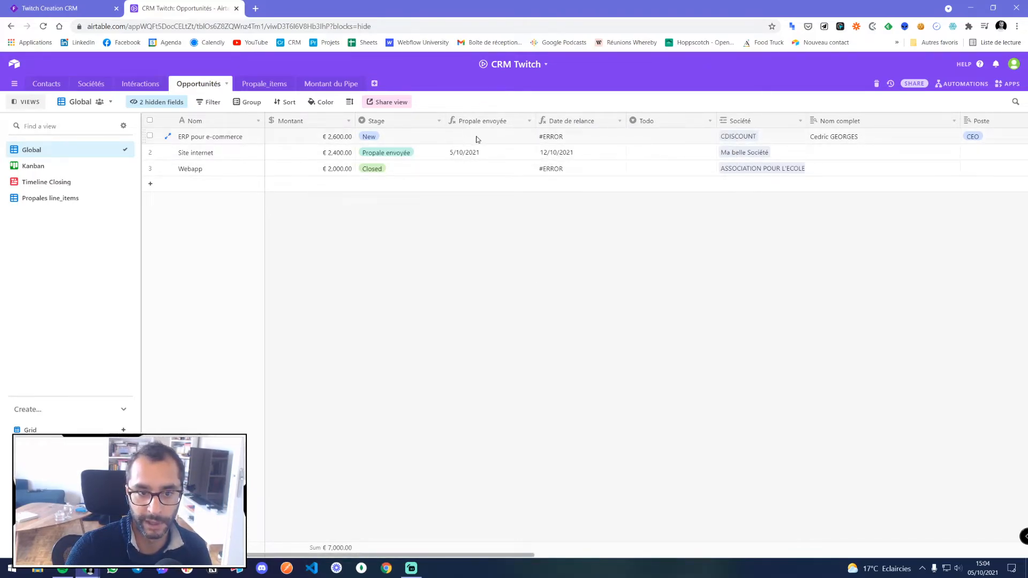
# - Reopen the Date de relance field for editing and insert an IF() function before DATEADD in its formula
pyautogui.doubleClick(563, 121)
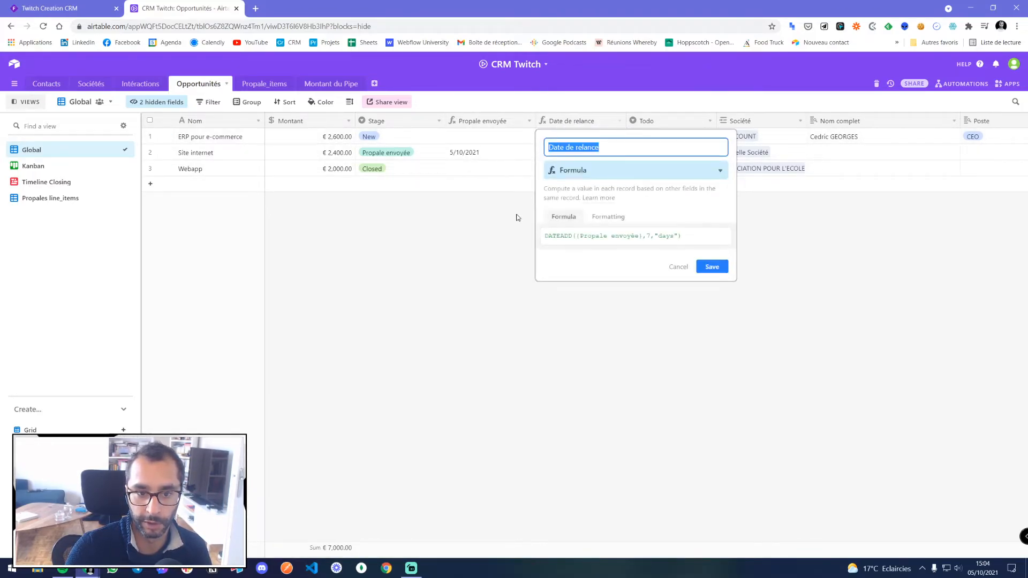
pyautogui.click(546, 238)
pyautogui.write('if')
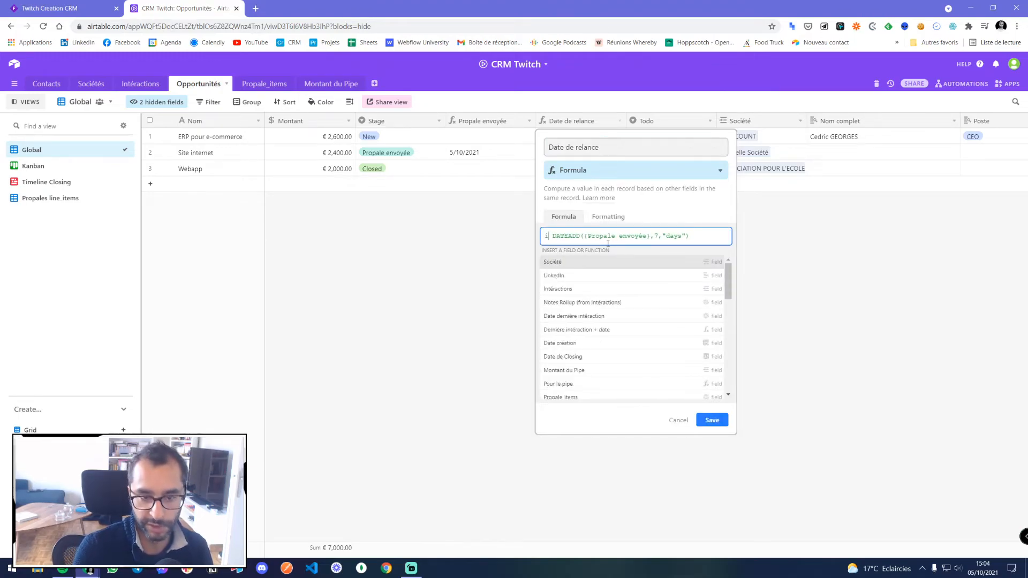
pyautogui.click(578, 275)
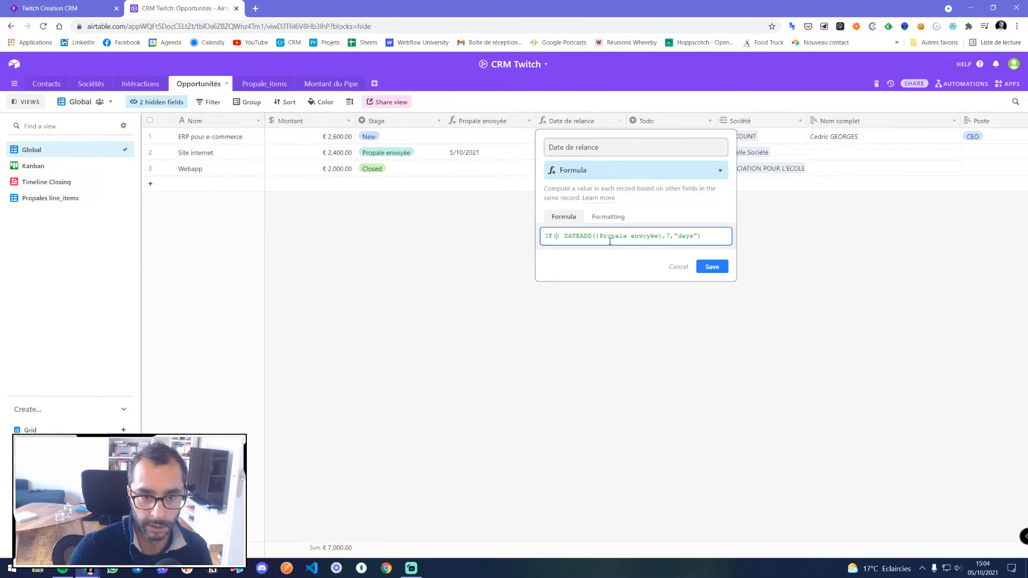
pyautogui.write('not')
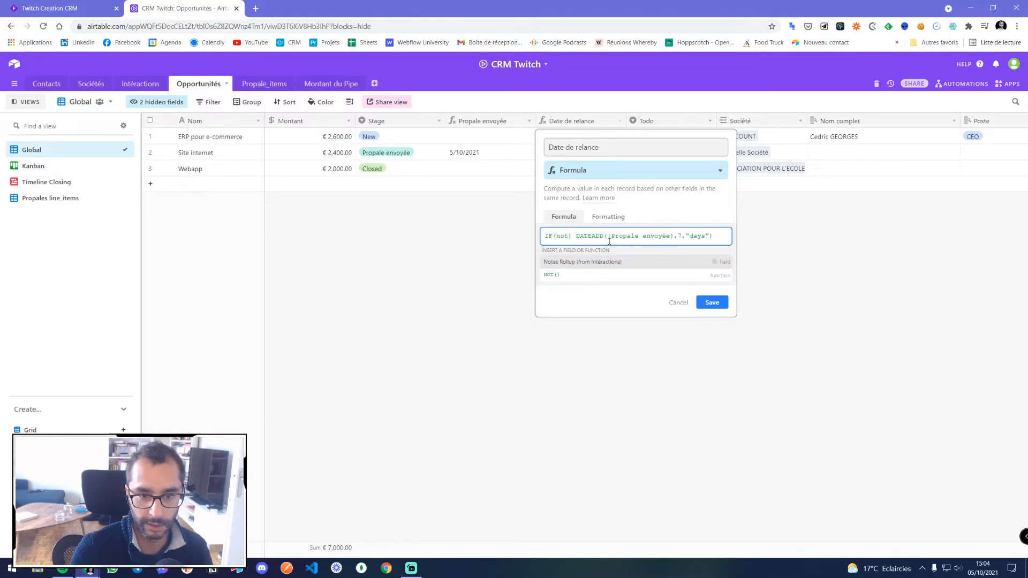
pyautogui.press('BackSpace')
pyautogui.press('BackSpace')
pyautogui.press('BackSpace')
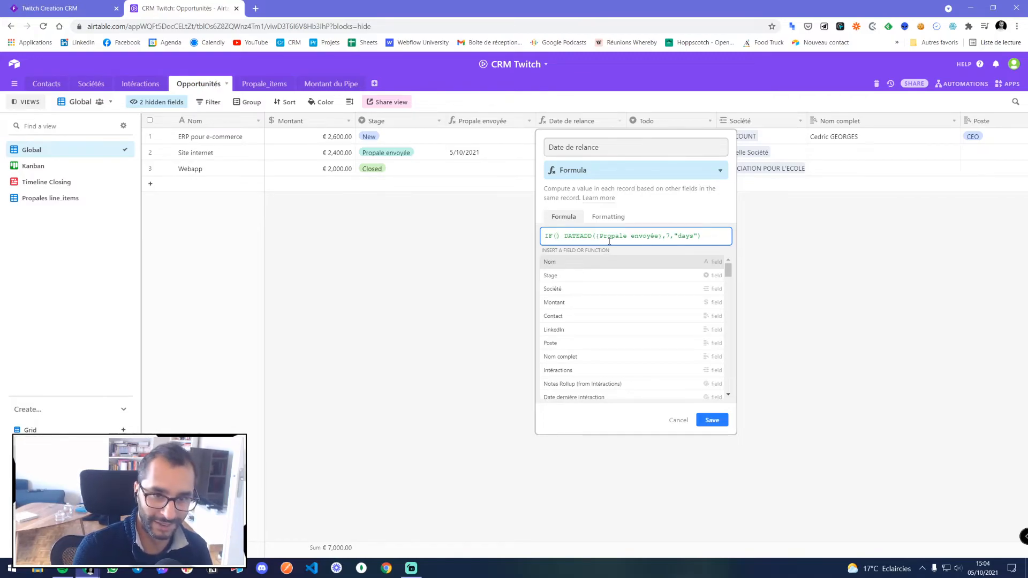
# - Complete the Date de relance formula as IF({Propale envoyée}!=BLANK(),DATEADD({Propale envoyée},7,"days")) and save the field
pyautogui.write('pro')
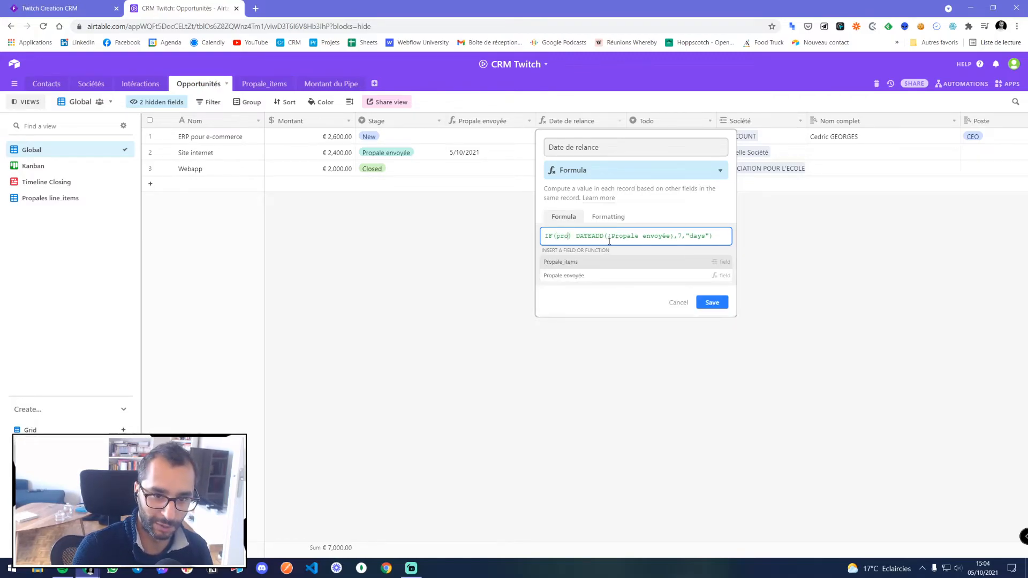
pyautogui.click(587, 274)
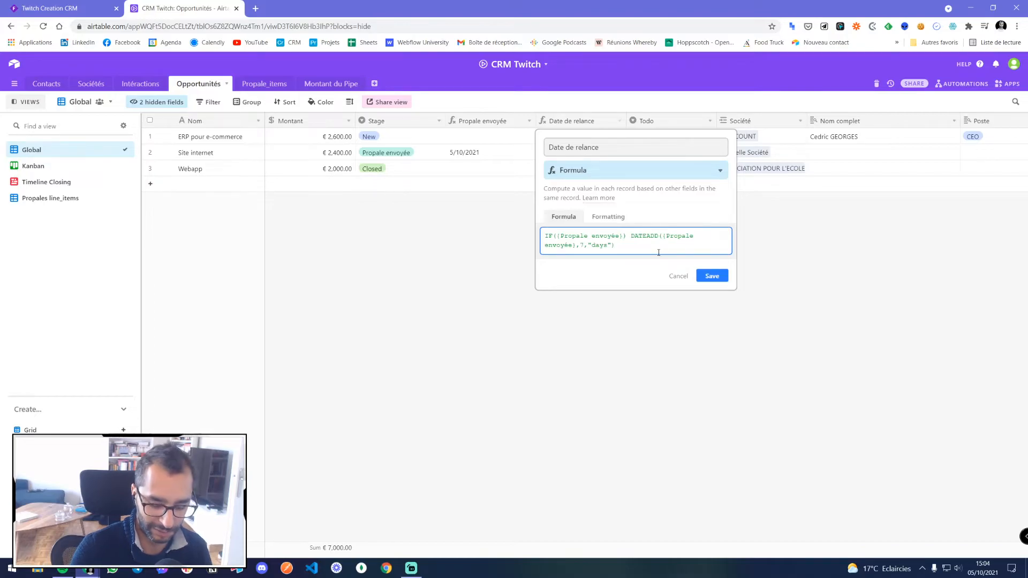
pyautogui.write('!=blank')
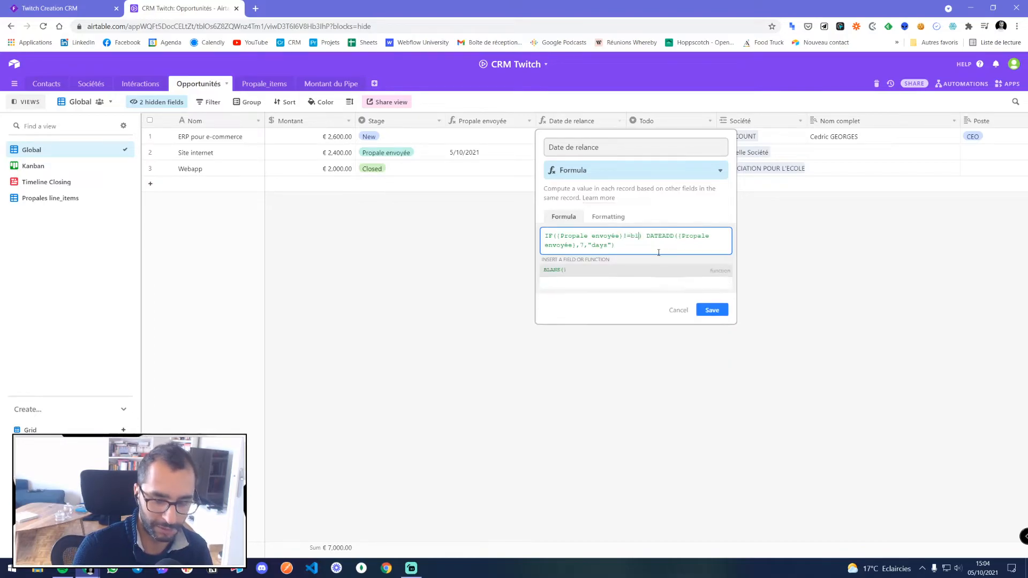
pyautogui.press('Tab')
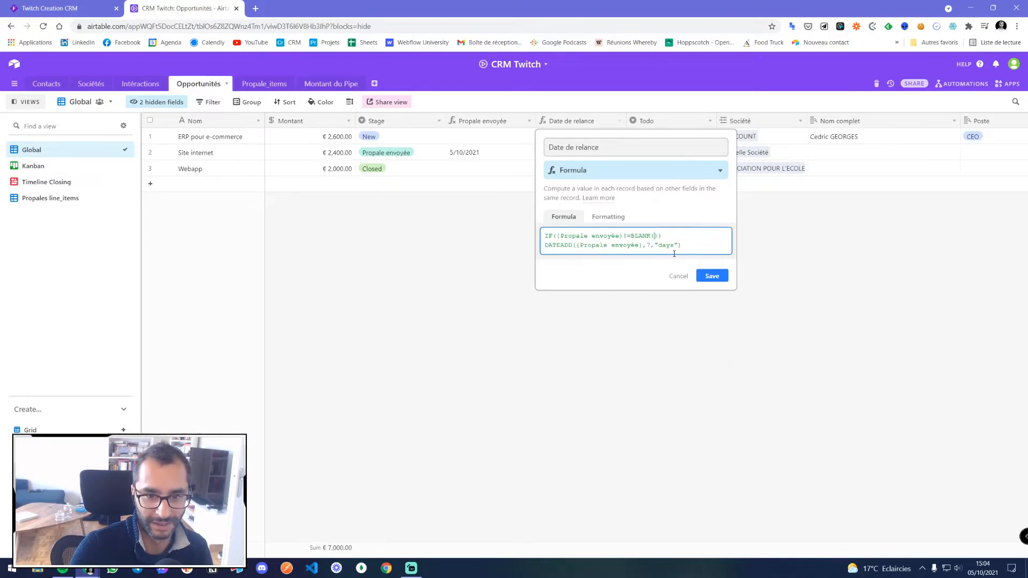
pyautogui.moveTo(546, 246); pyautogui.dragTo(682, 246)
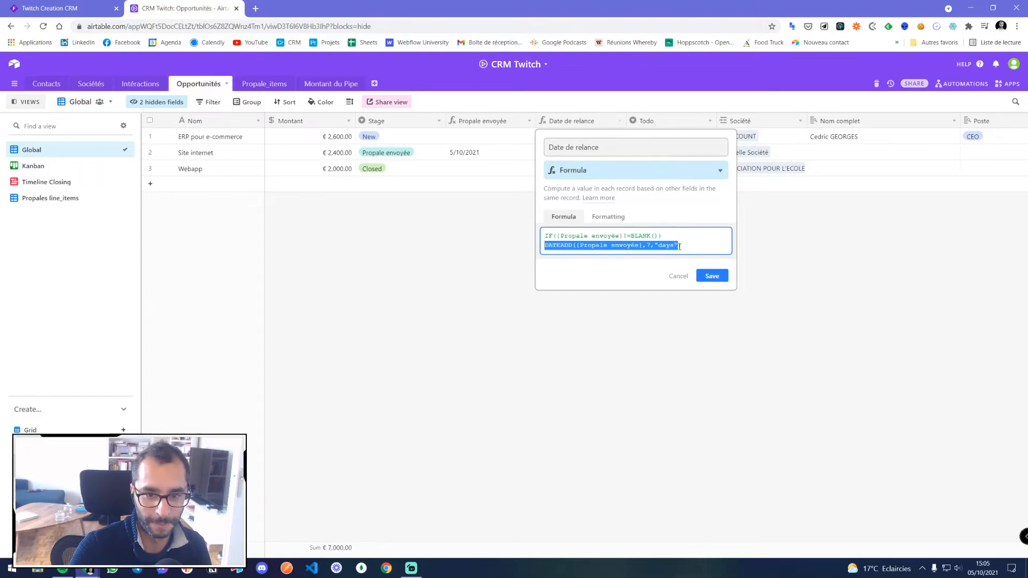
pyautogui.hotkey('ctrl', 'x')
pyautogui.press('BackSpace')
pyautogui.write(',')
pyautogui.hotkey('ctrl', 'v')
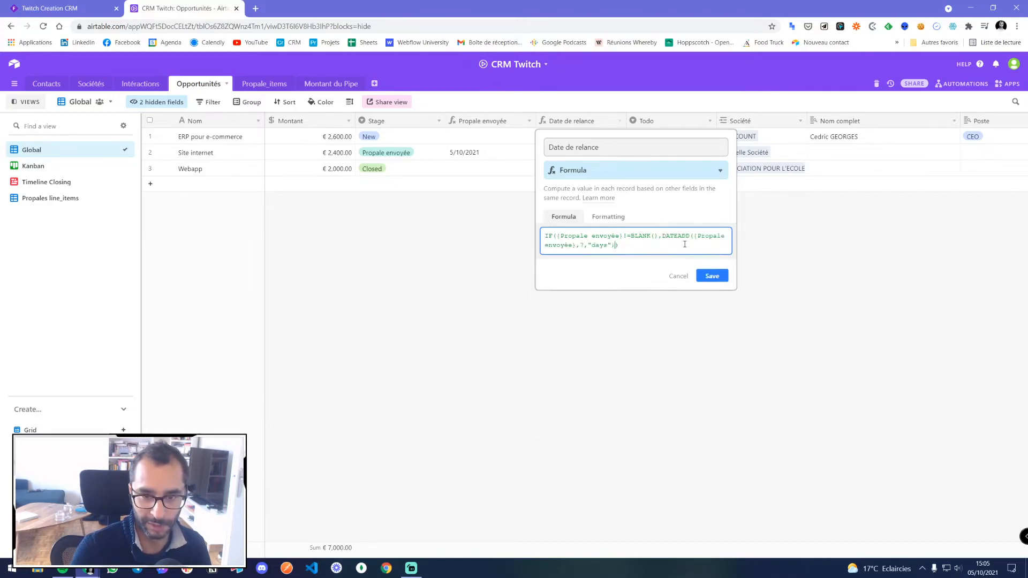
pyautogui.click(719, 276)
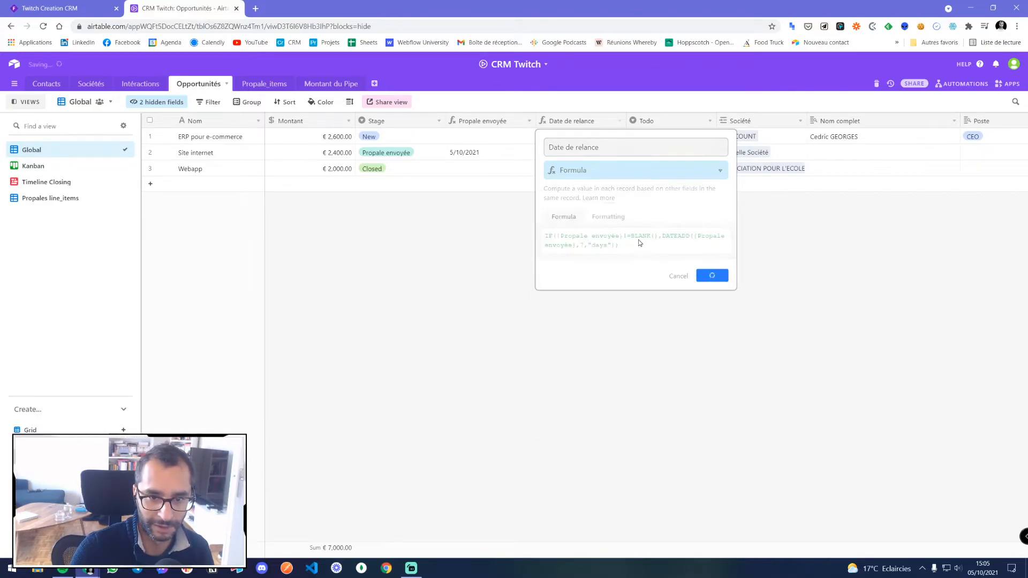
pyautogui.doubleClick(575, 122)
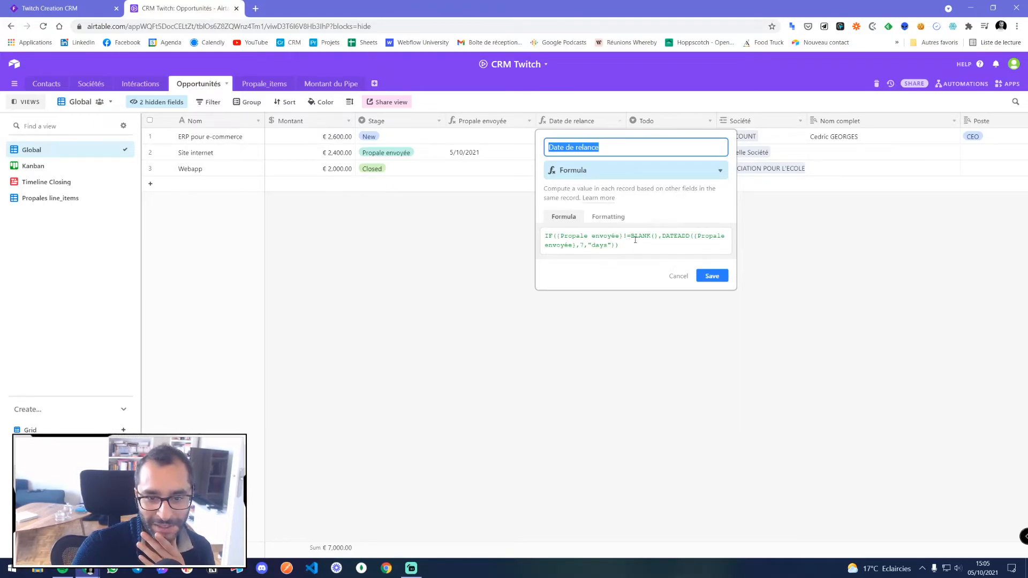
pyautogui.click(627, 236)
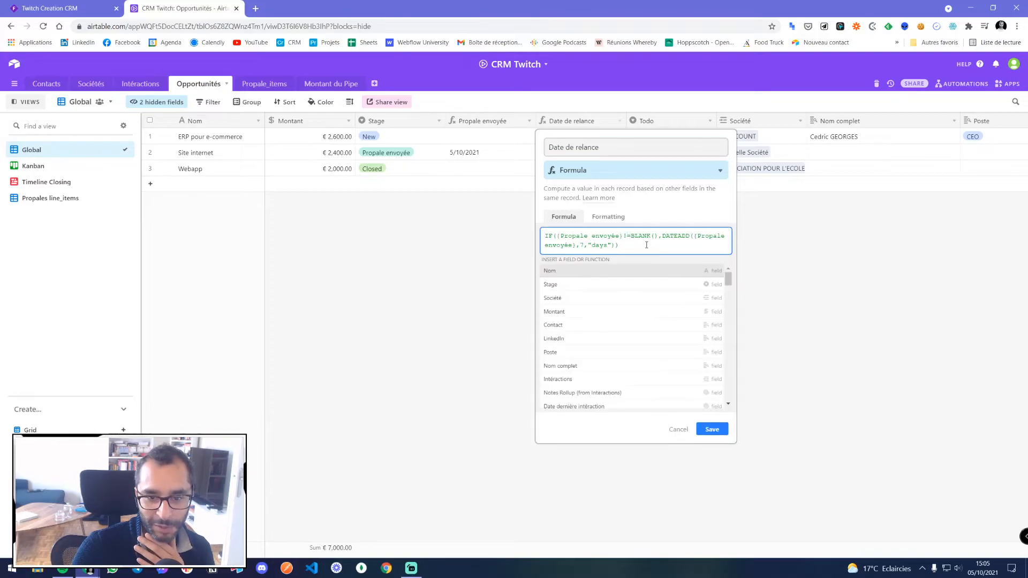
pyautogui.press('BackSpace')
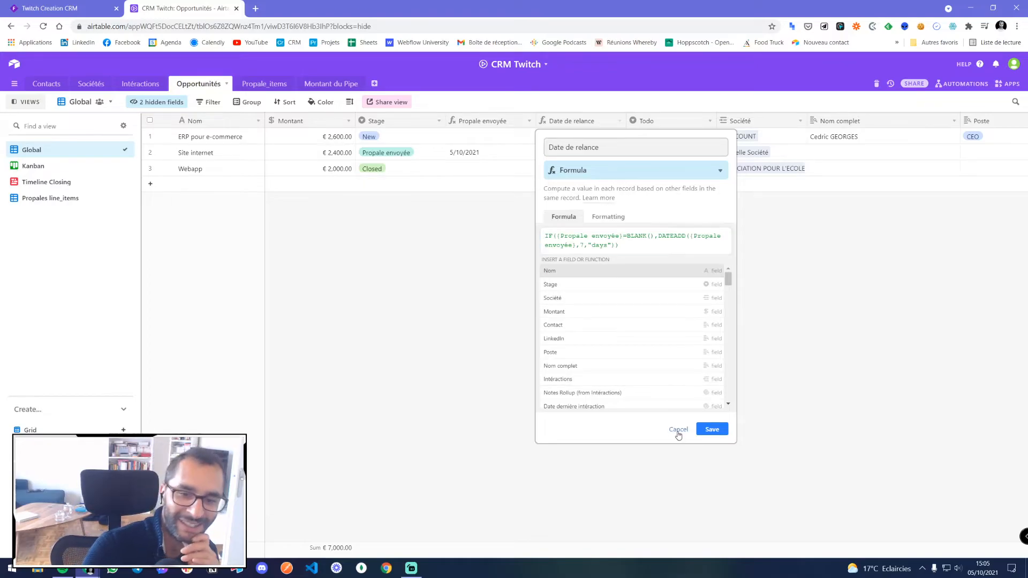
pyautogui.click(709, 429)
pyautogui.click(574, 139)
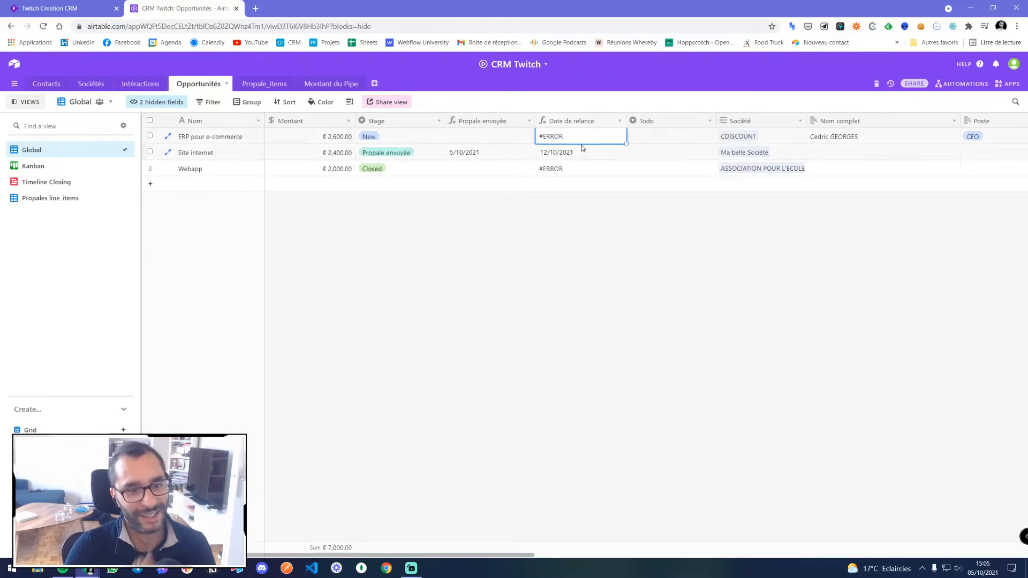
pyautogui.doubleClick(583, 138)
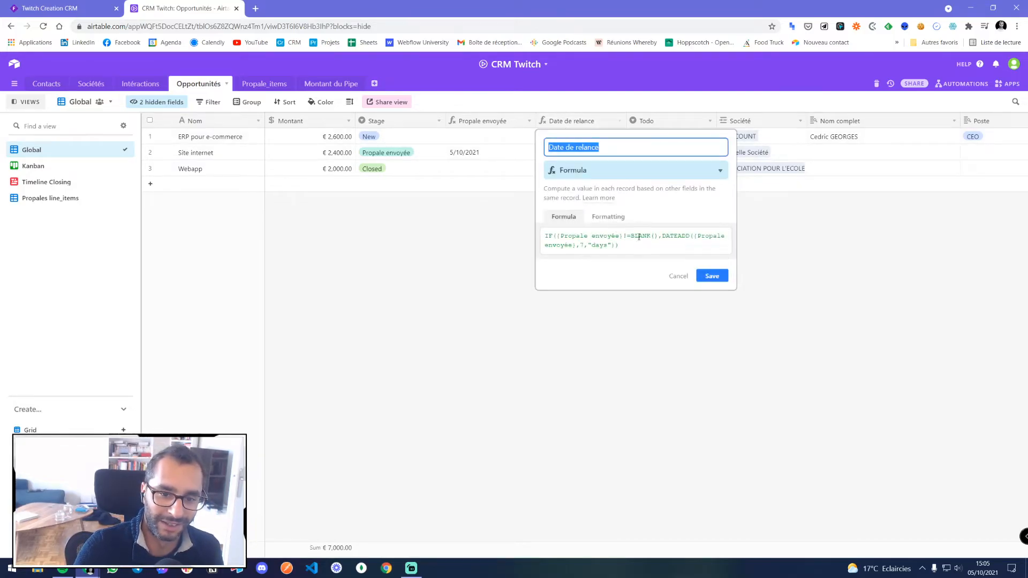
pyautogui.moveTo(630, 236); pyautogui.dragTo(623, 236)
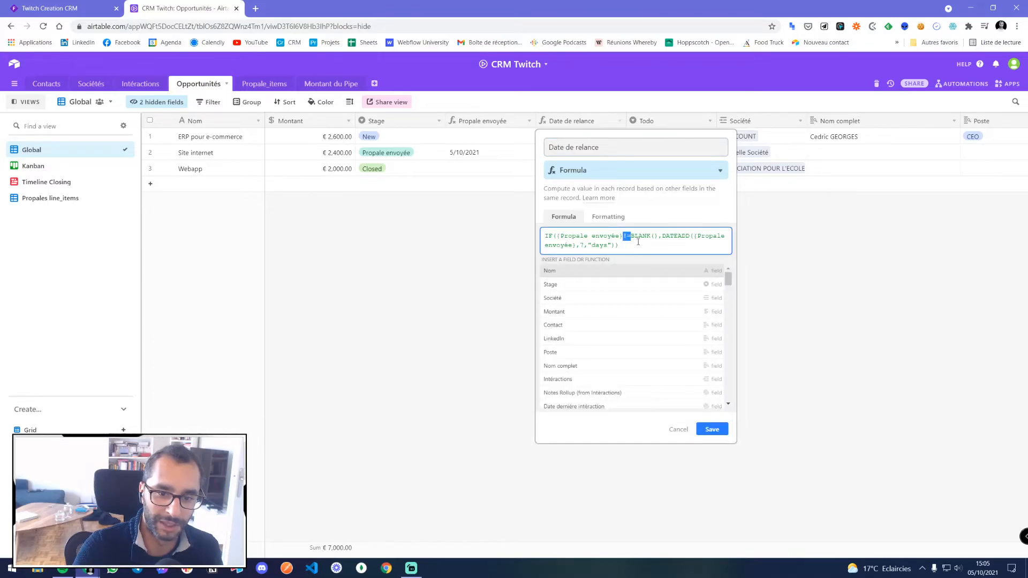
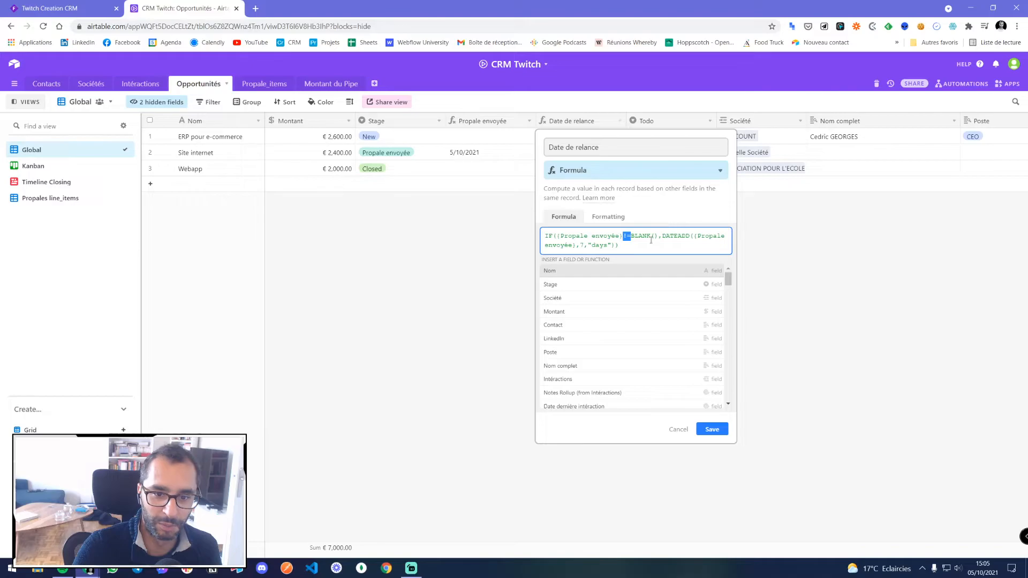
pyautogui.click(680, 429)
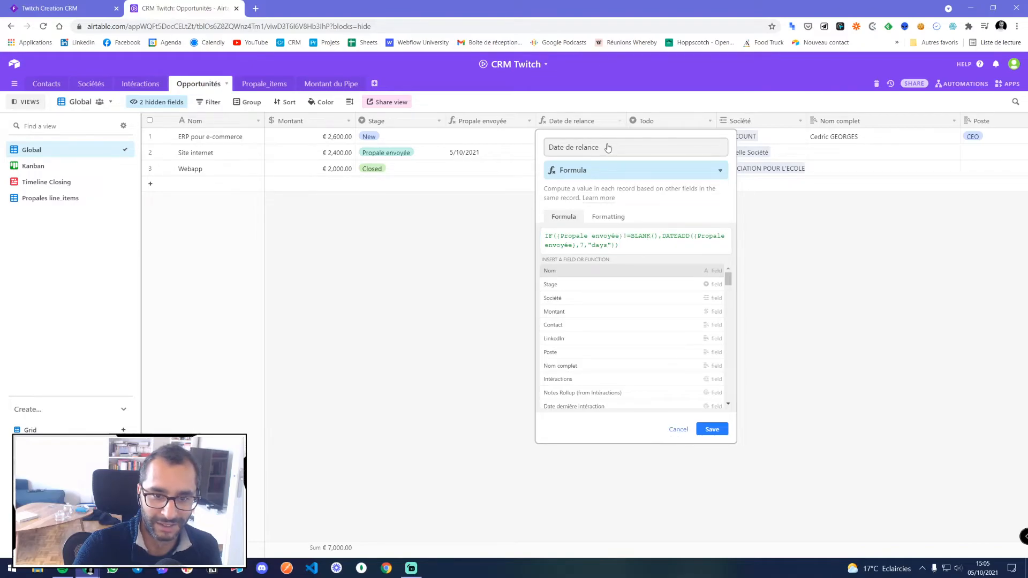
# - Insert a new field after Date de relance, named "Champs vide ?", with the Formula field type
pyautogui.click(620, 121)
pyautogui.click(569, 239)
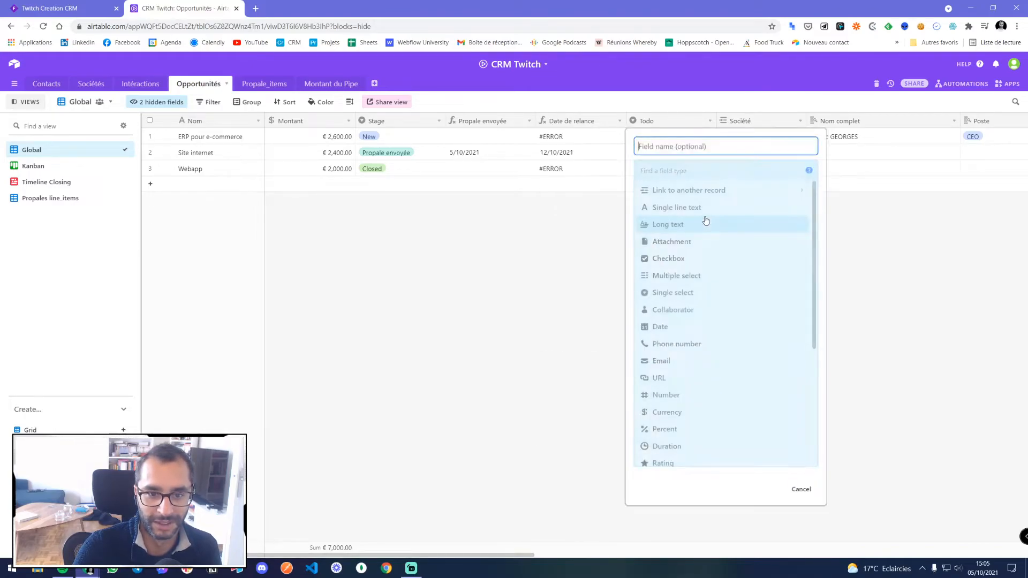
pyautogui.write('Champs vide ?')
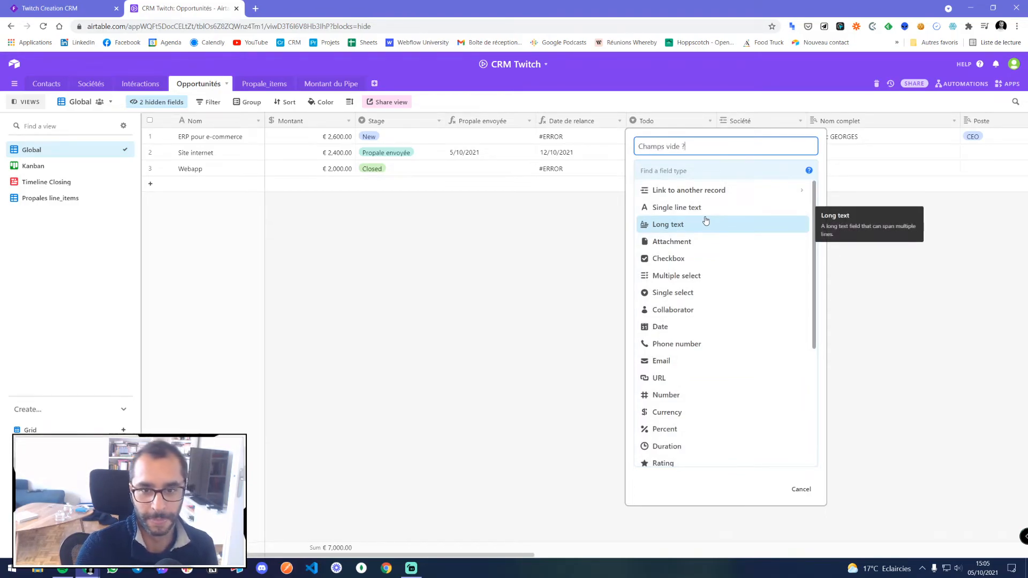
pyautogui.click(673, 172)
pyautogui.write('form')
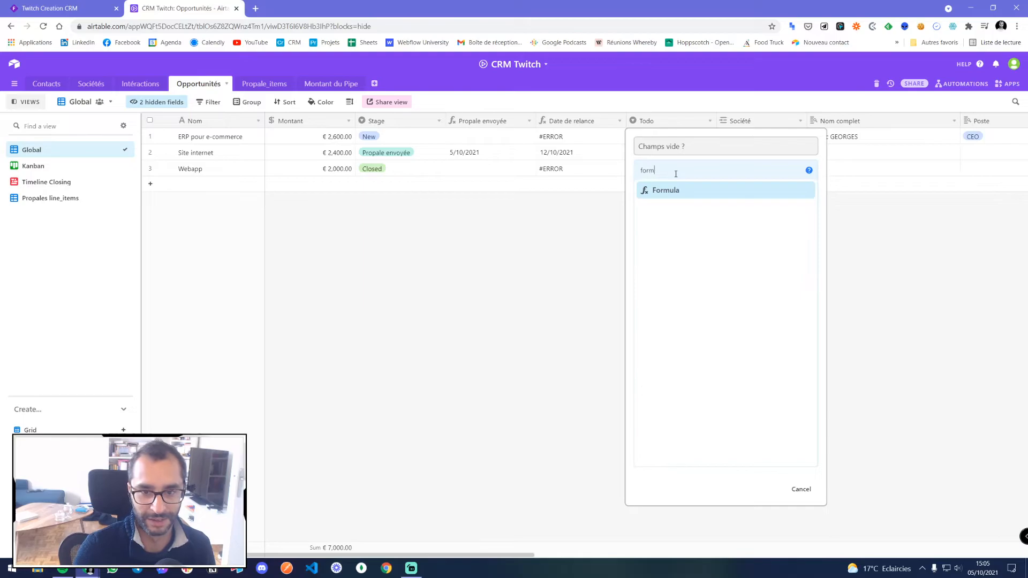
pyautogui.click(672, 190)
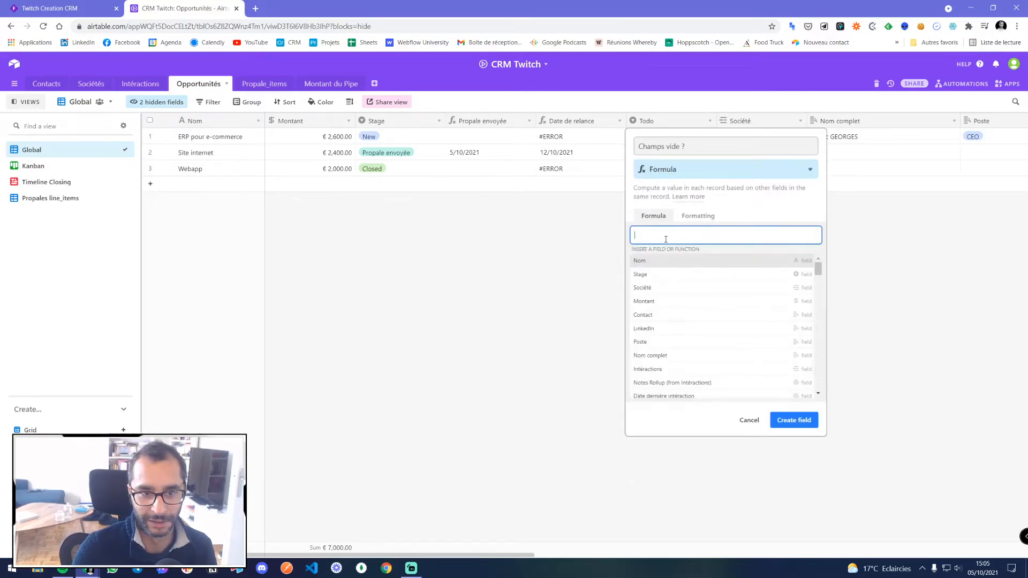
# - Enter NOT( {Propale envoyée} =BLANK()) as the formula of the "Champs vide ?" field and create the field
pyautogui.write('prop')
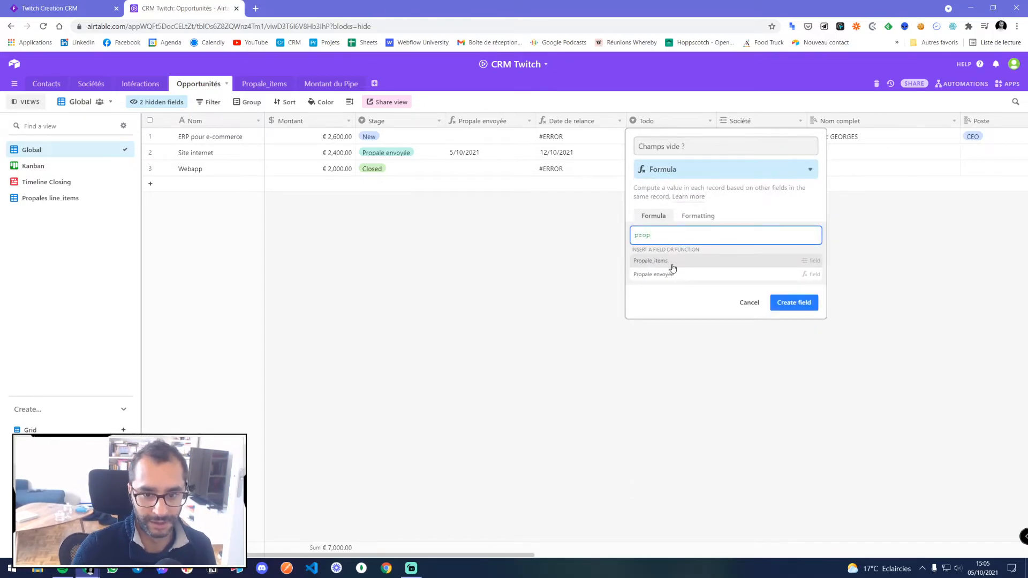
pyautogui.click(669, 273)
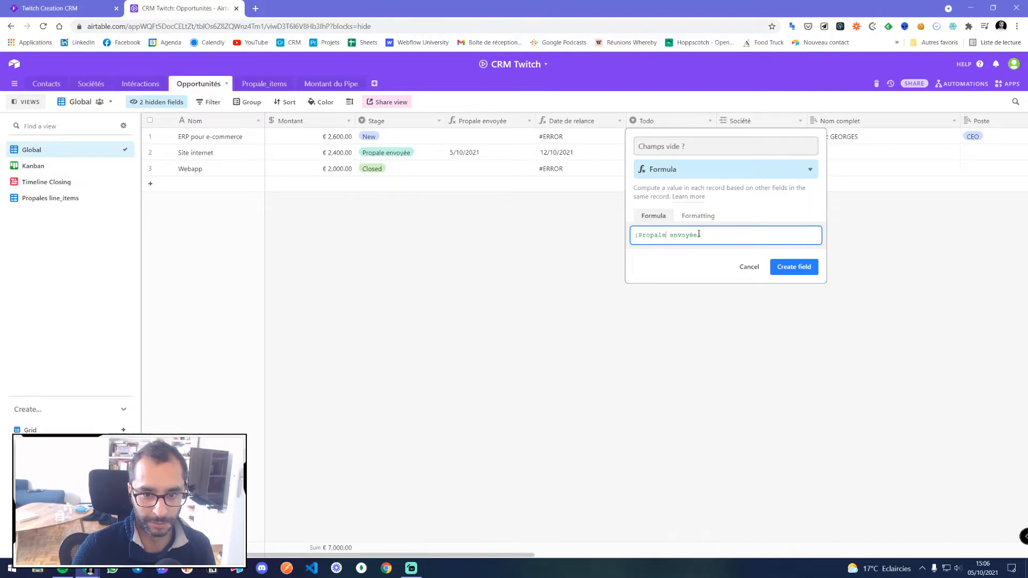
pyautogui.write('not')
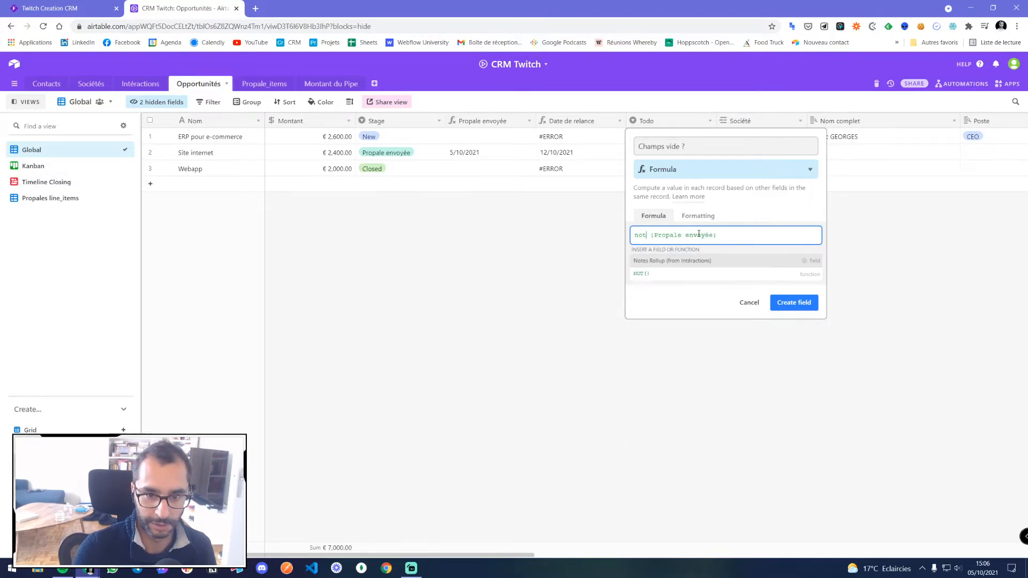
pyautogui.click(700, 273)
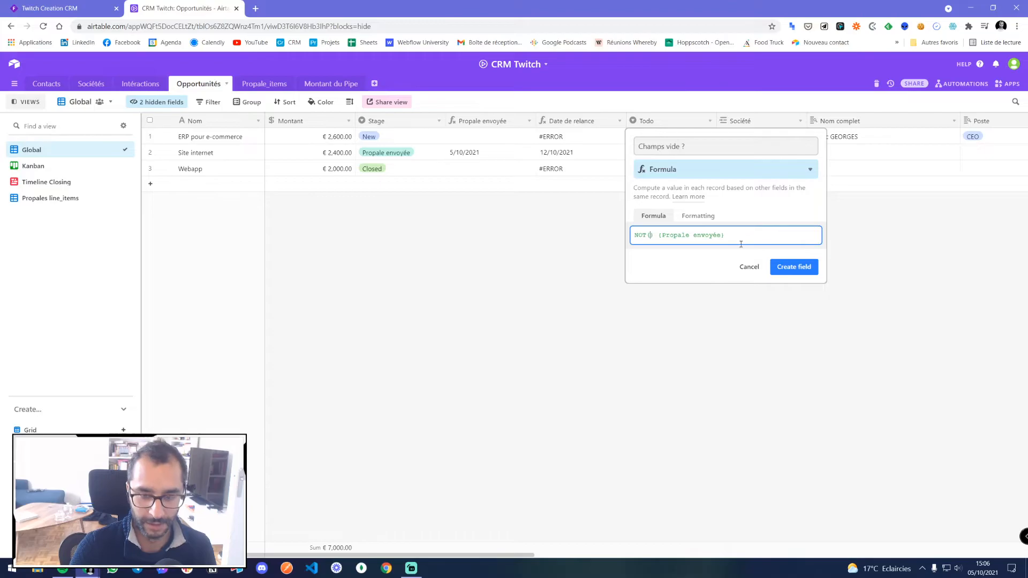
pyautogui.press('Delete')
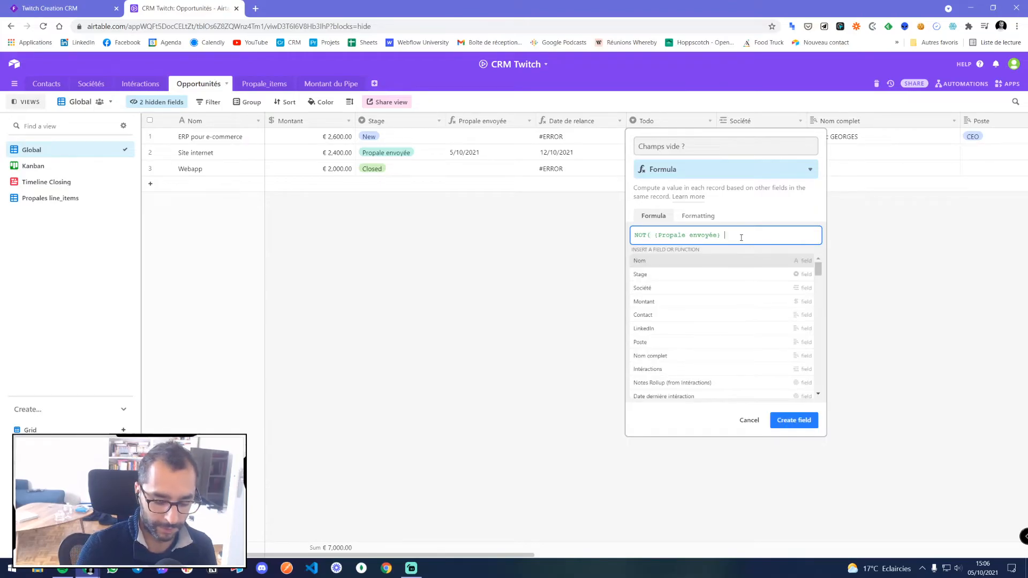
pyautogui.write('=blan')
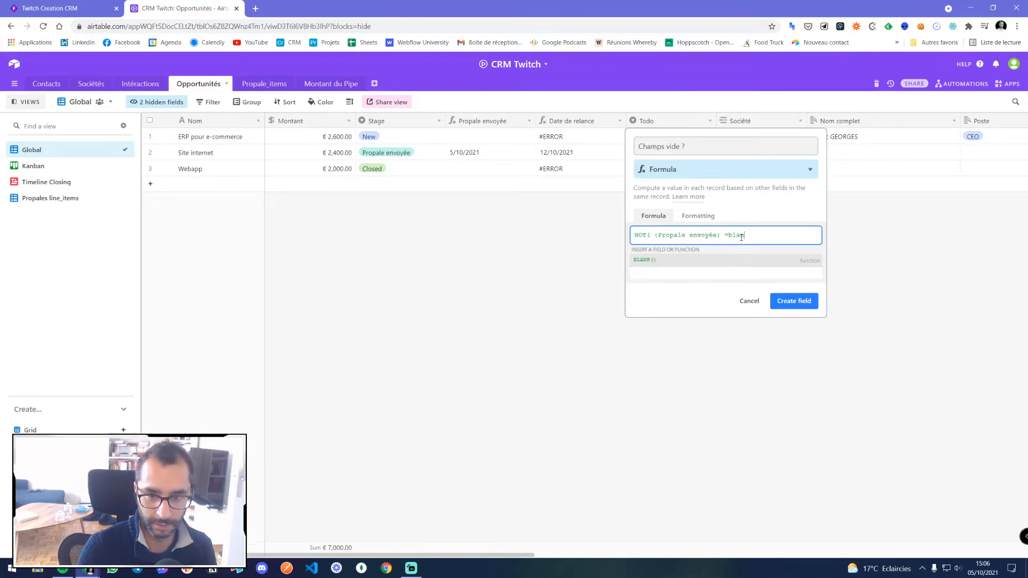
pyautogui.click(747, 261)
pyautogui.write(')')
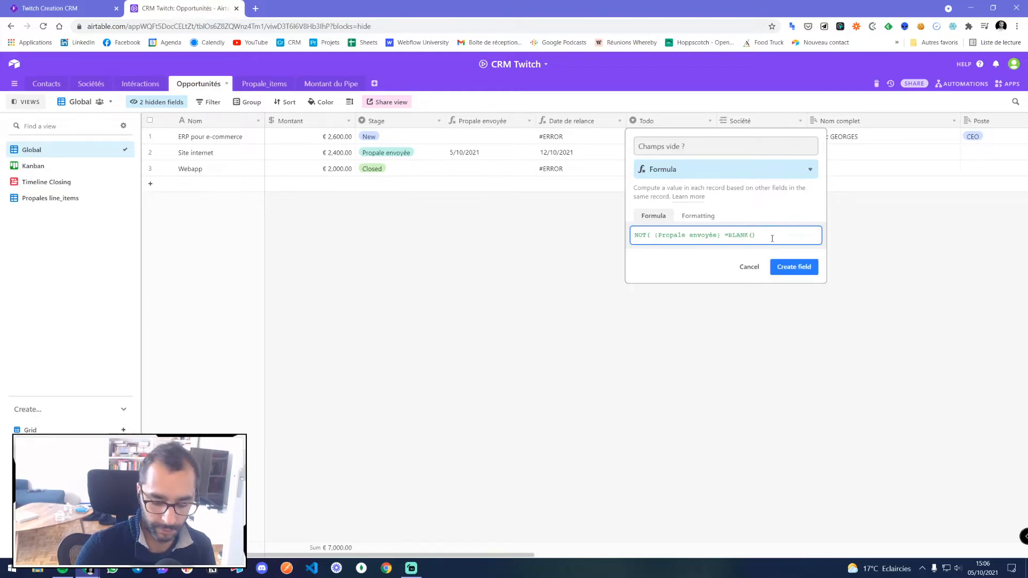
pyautogui.click(792, 266)
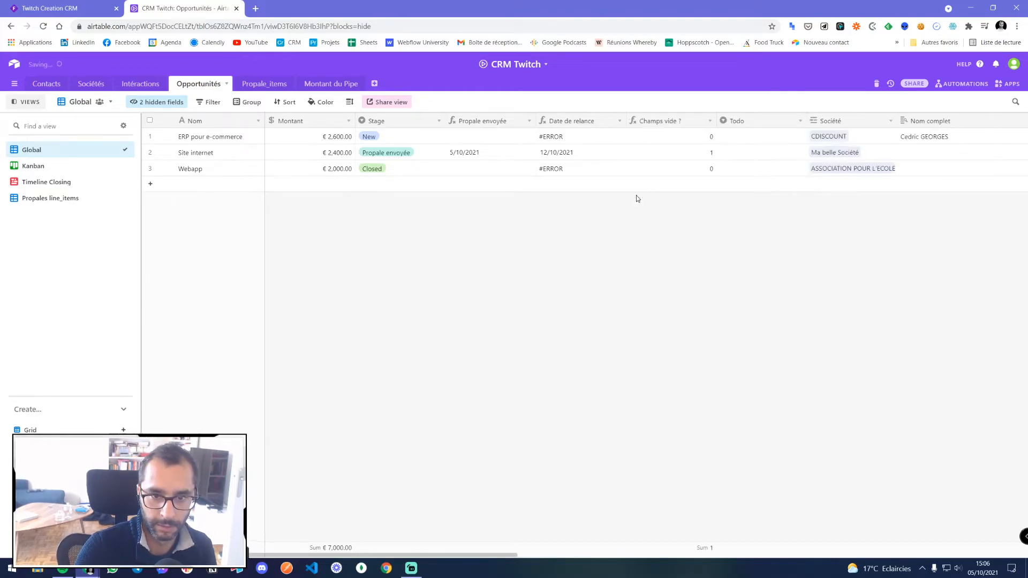
# - Copy the NOT formula from the "Champs vide ?" field and close its settings without saving changes
pyautogui.doubleClick(674, 121)
pyautogui.click(668, 236)
pyautogui.hotkey('ctrl', 'c')
pyautogui.press('BackSpace')
pyautogui.click(709, 420)
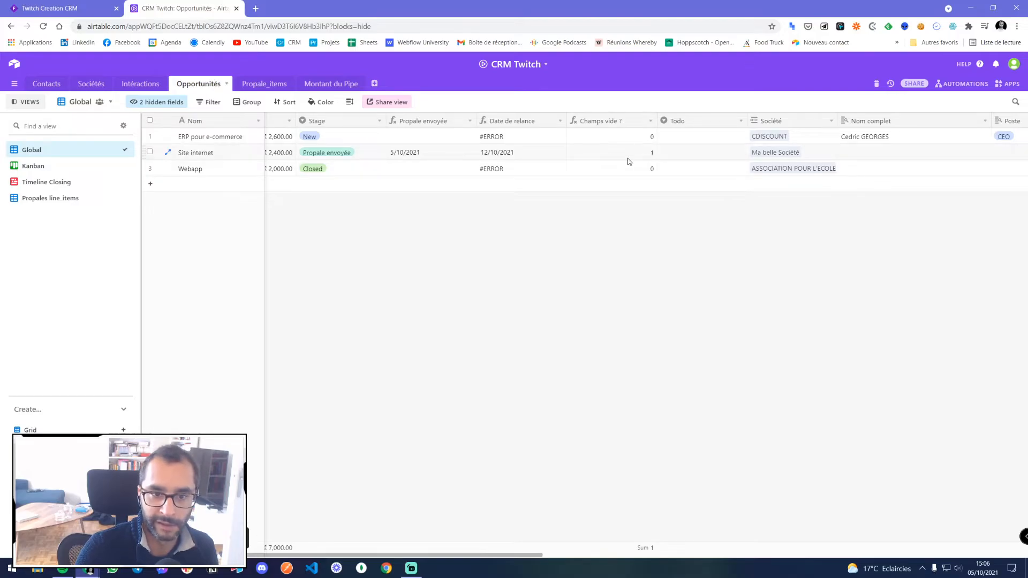
# - Replace the IF condition in the Date de relance formula with the copied NOT( {Propale envoyée} =BLANK()) expression and save
pyautogui.doubleClick(517, 120)
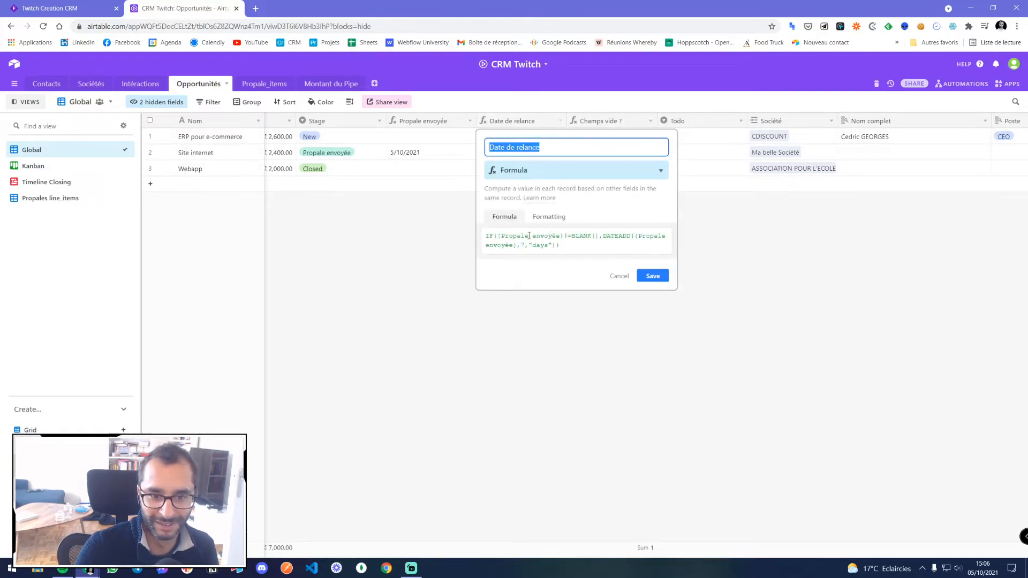
pyautogui.moveTo(498, 235); pyautogui.dragTo(598, 236)
pyautogui.hotkey('ctrl', 'v')
pyautogui.click(650, 275)
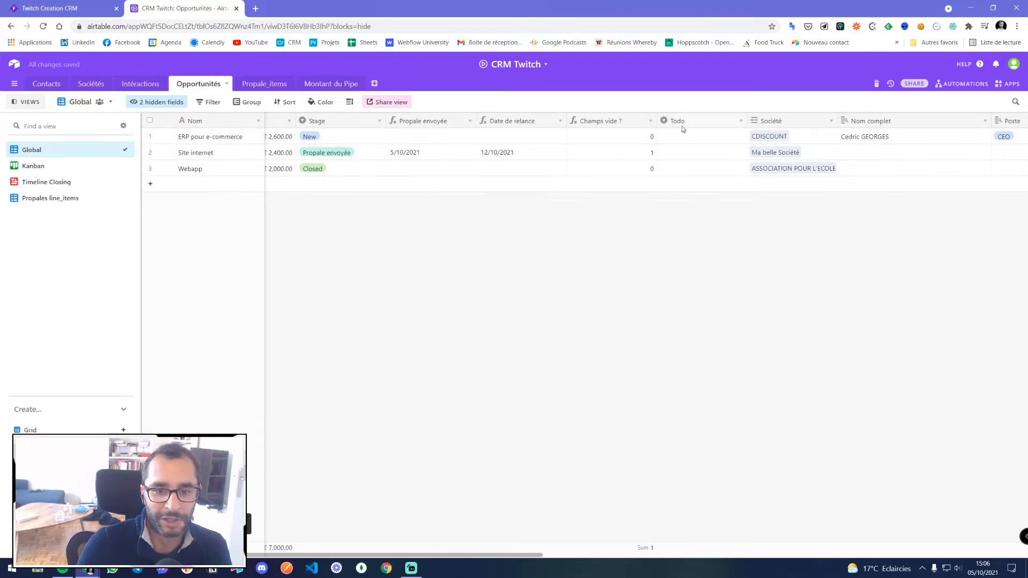
# - Replace the formula of the "Champs vide ?" field with {Propale envoyée}=BLANK() and save it
pyautogui.click(647, 123)
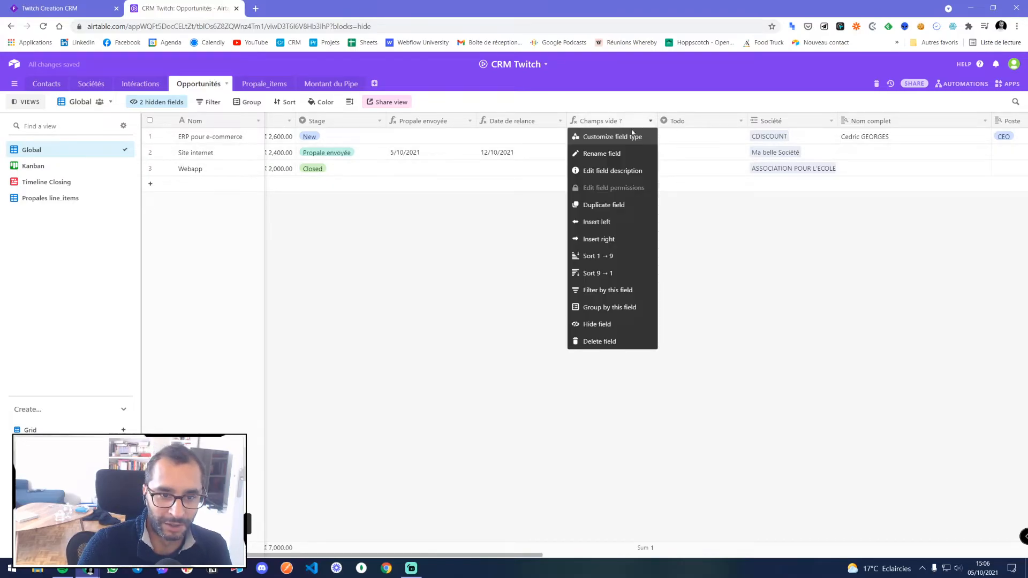
pyautogui.click(531, 214)
pyautogui.doubleClick(603, 121)
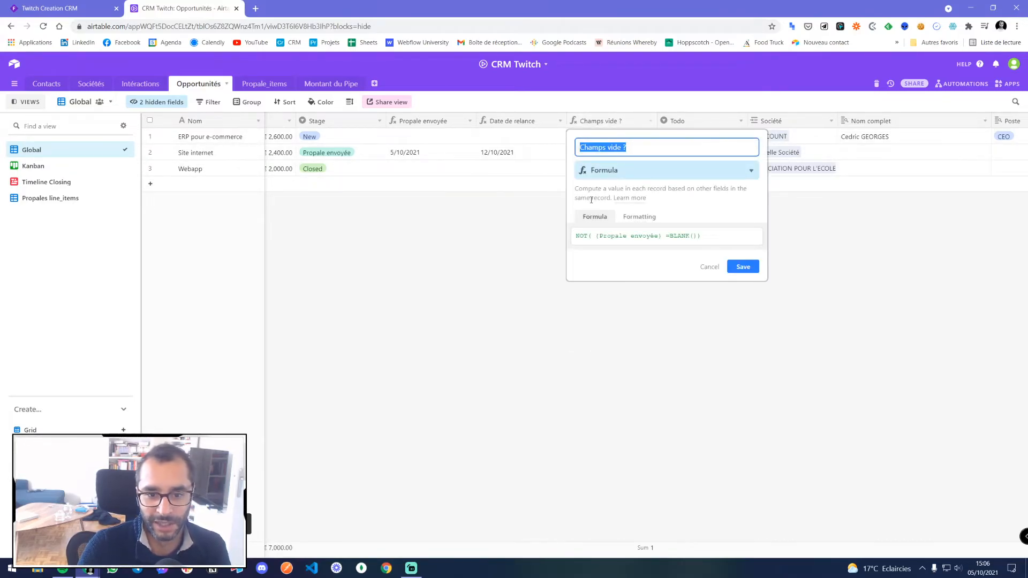
pyautogui.click(714, 236)
pyautogui.tripleClick(704, 238)
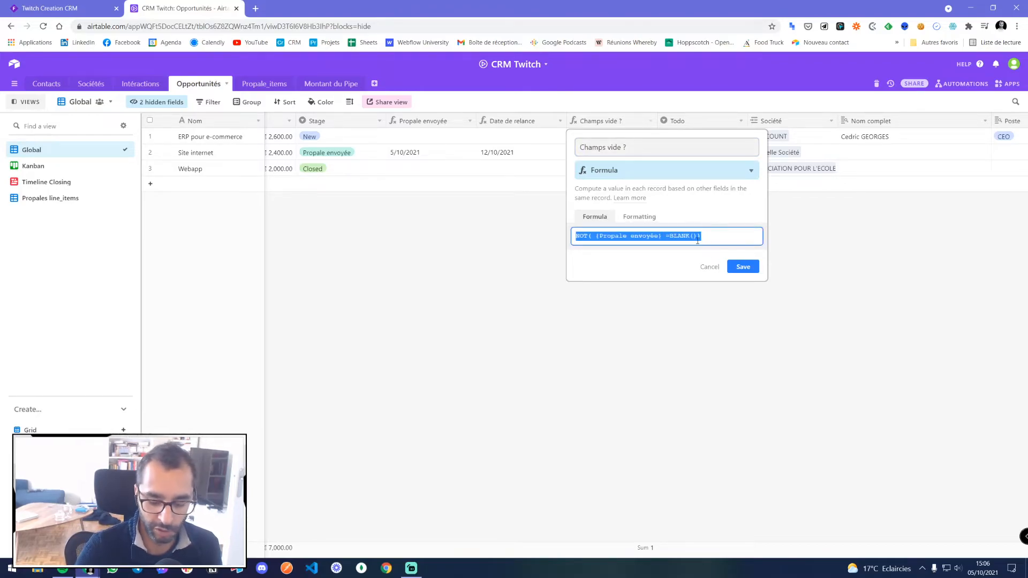
pyautogui.press('BackSpace')
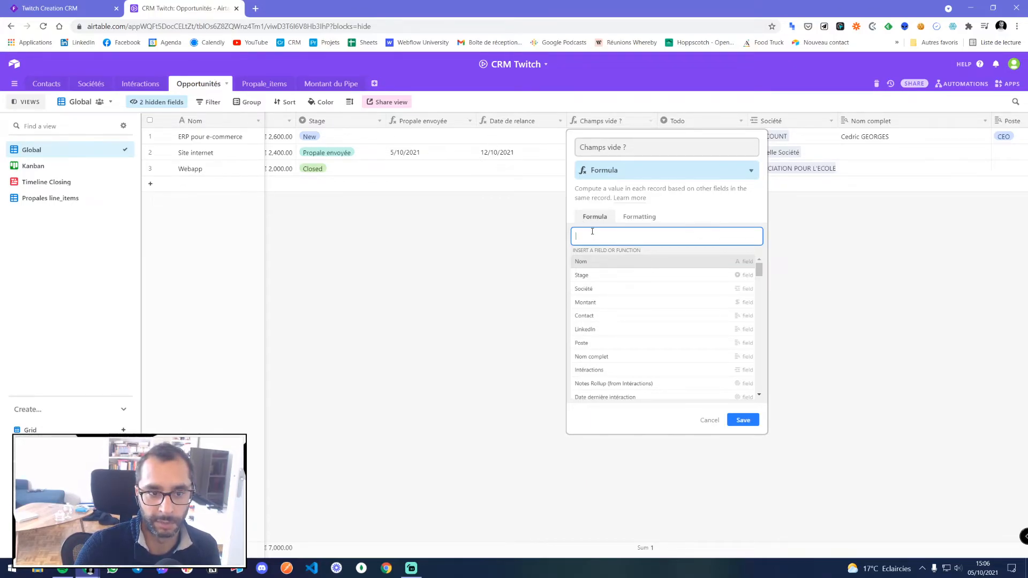
pyautogui.write('propal')
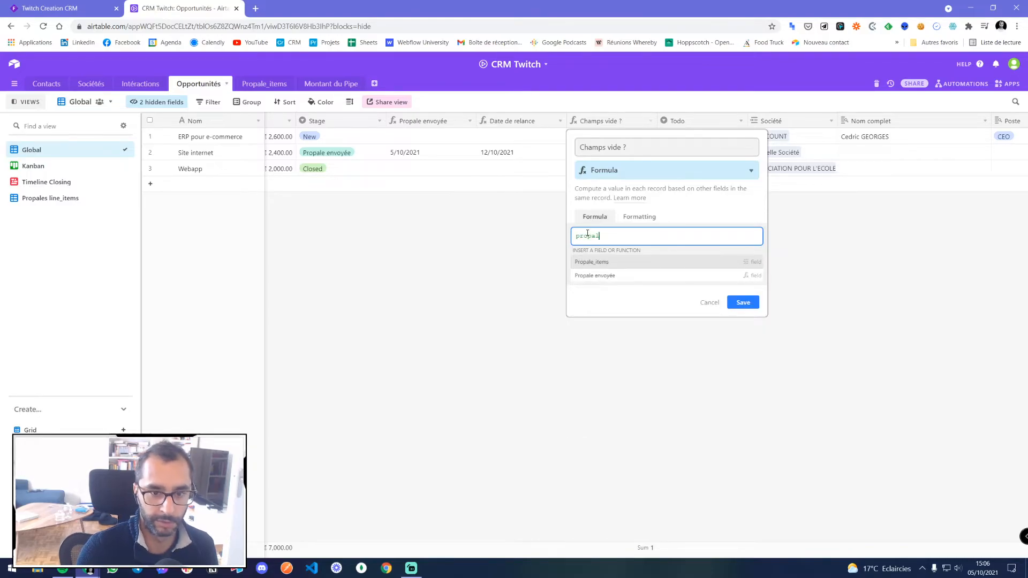
pyautogui.click(605, 279)
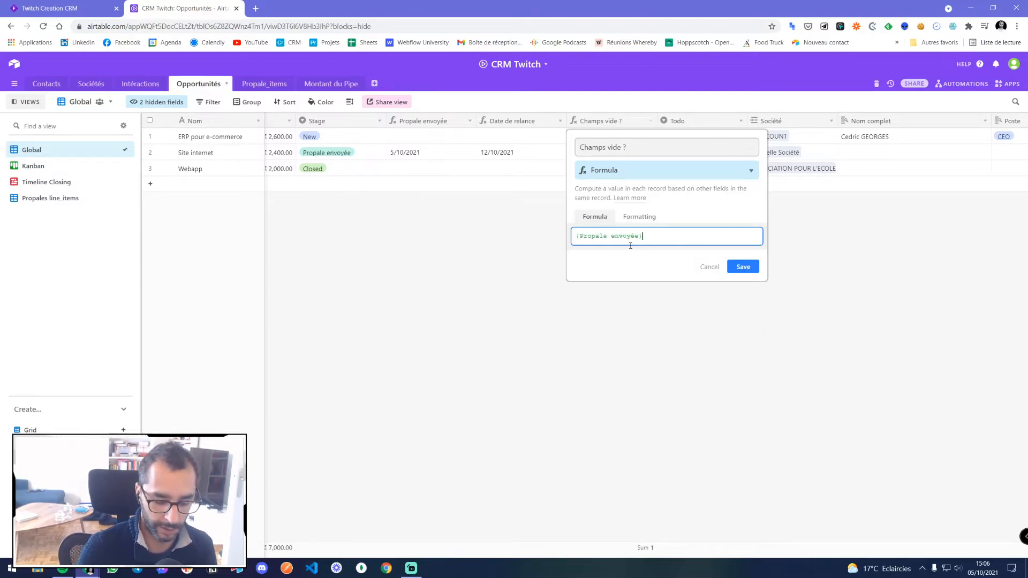
pyautogui.write('=blank')
pyautogui.click(632, 261)
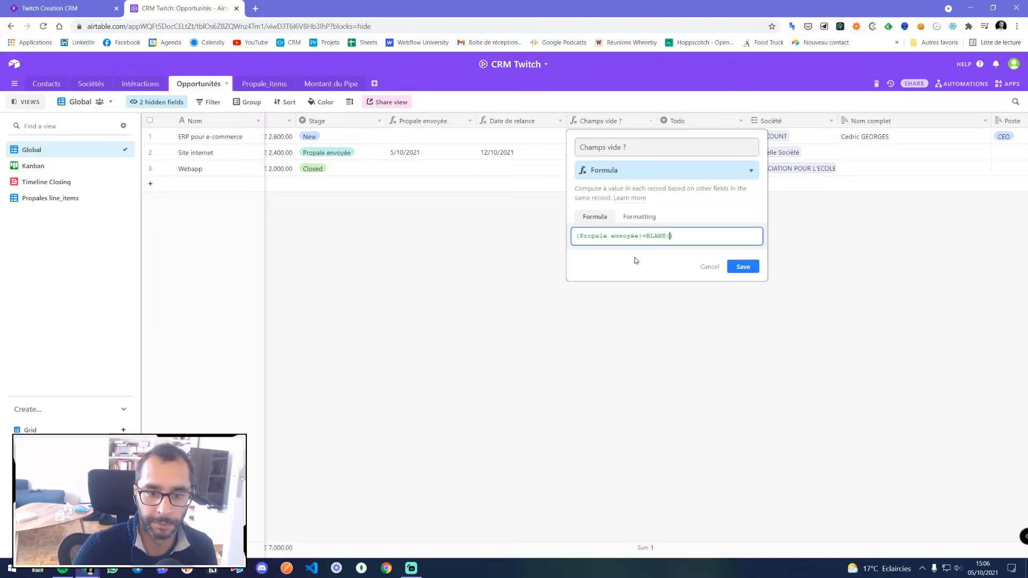
pyautogui.click(742, 264)
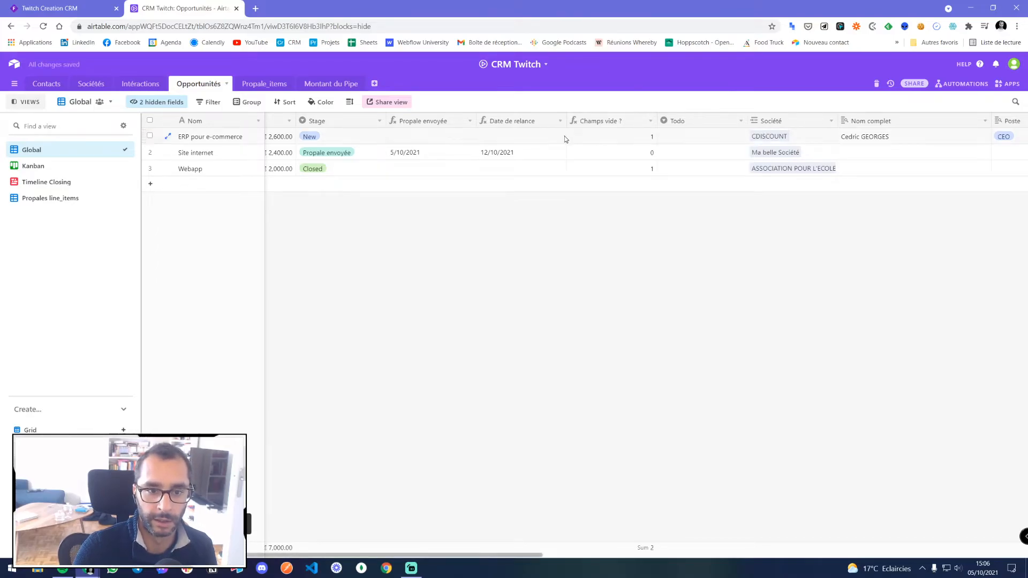
# - Change the comparison in the "Champs vide ?" formula to {Propale envoyée}!=BLANK() and save it
pyautogui.doubleClick(614, 121)
pyautogui.click(642, 236)
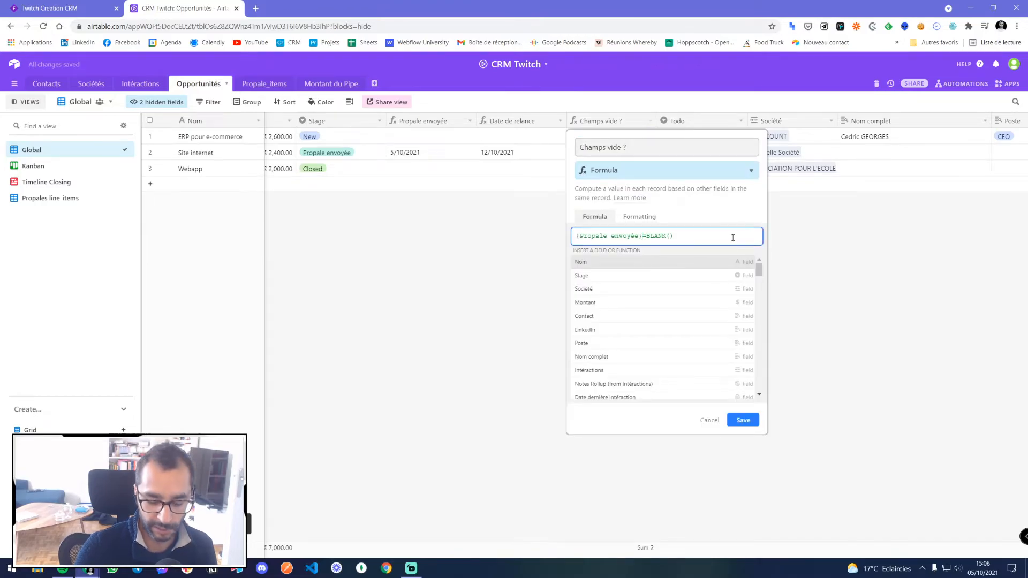
pyautogui.write('!')
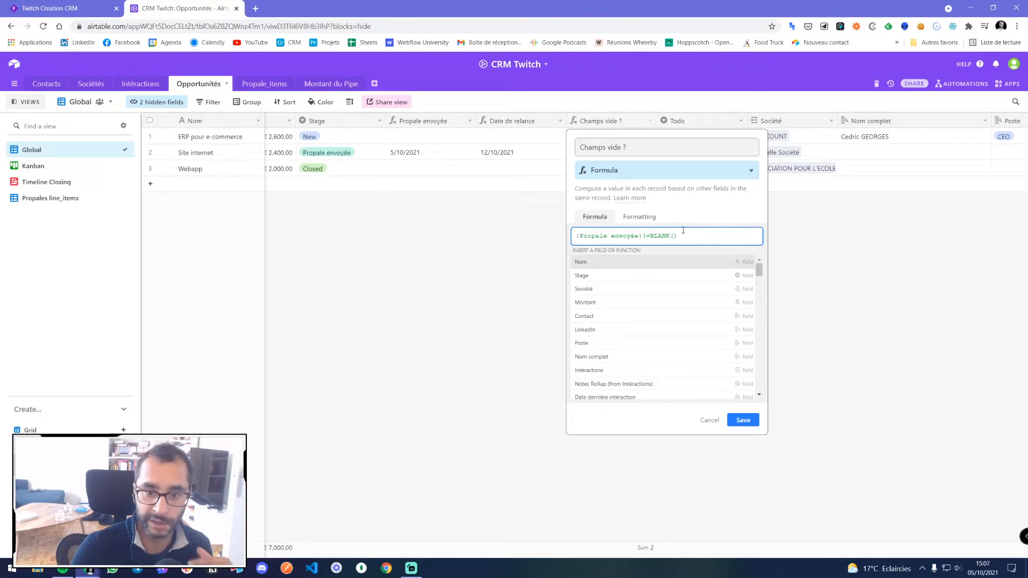
pyautogui.click(744, 420)
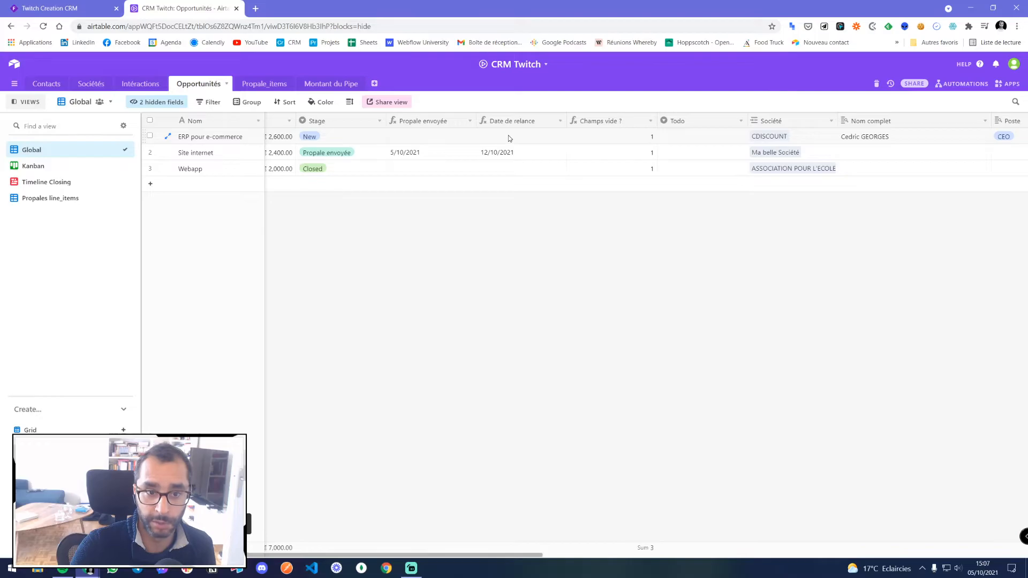
# - Remove the exclamation mark from the "Champs vide ?" formula so it reads {Propale envoyée}=BLANK(), and save
pyautogui.doubleClick(611, 120)
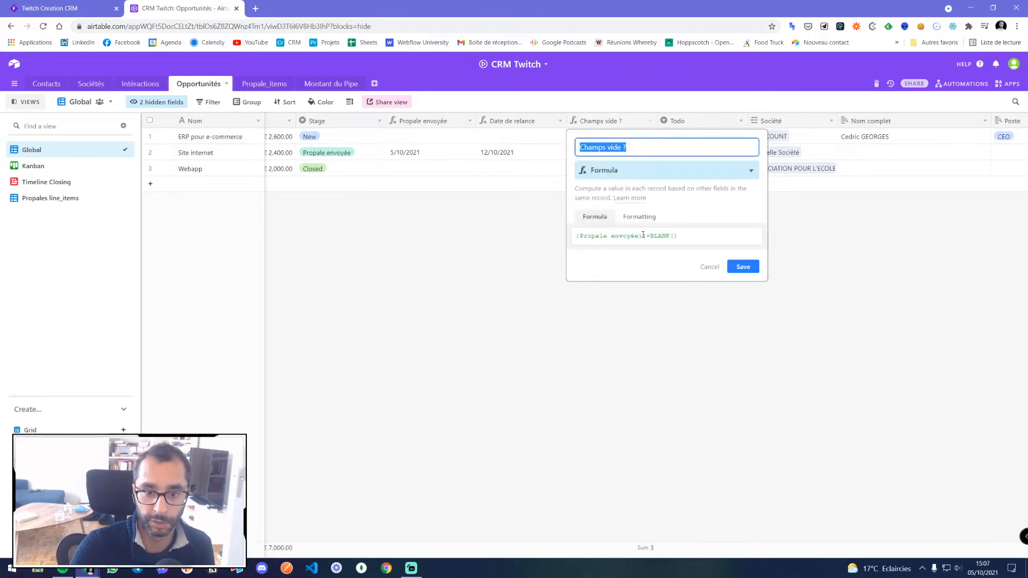
pyautogui.click(642, 236)
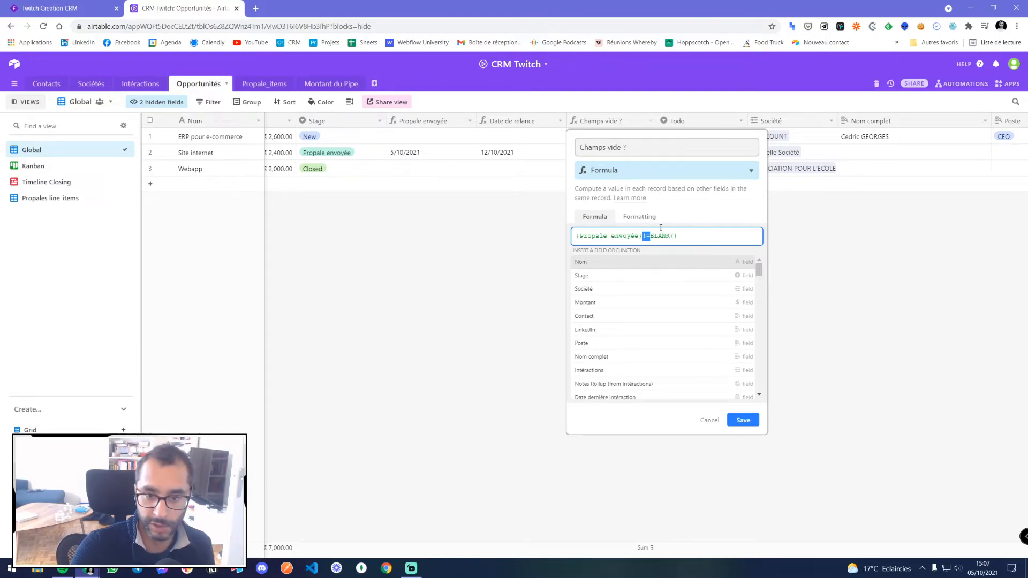
pyautogui.click(643, 236)
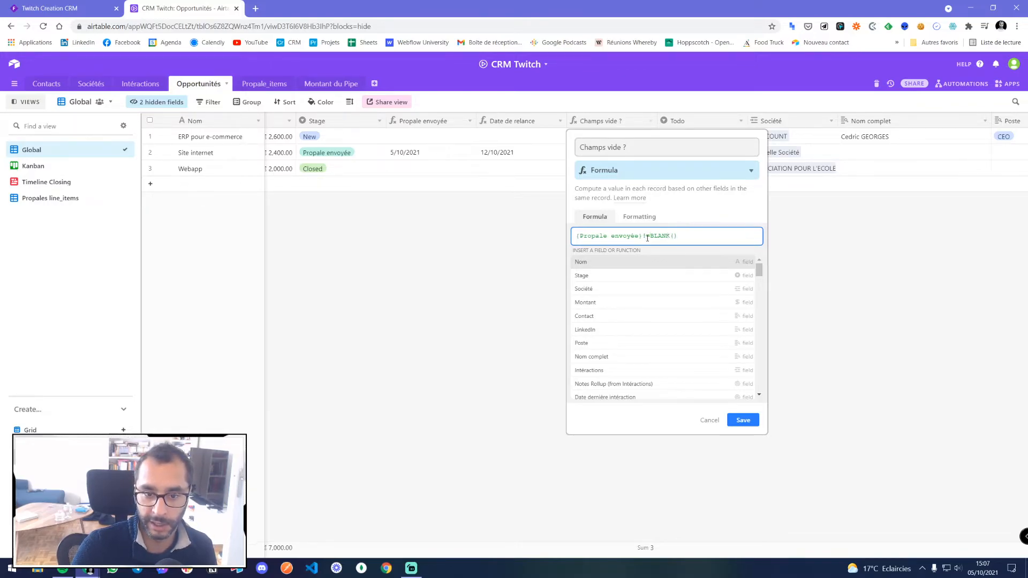
pyautogui.press('Delete')
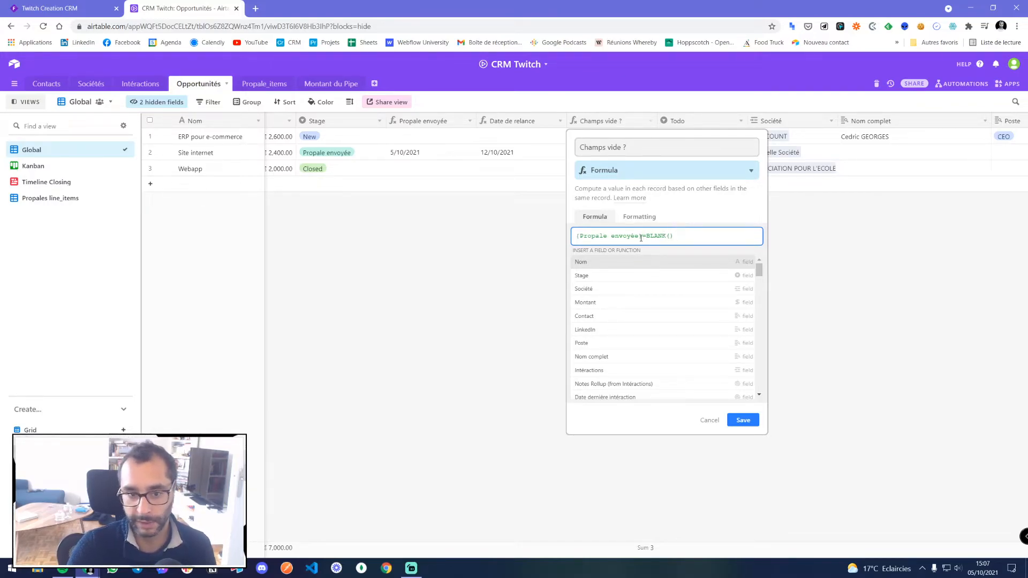
pyautogui.click(743, 420)
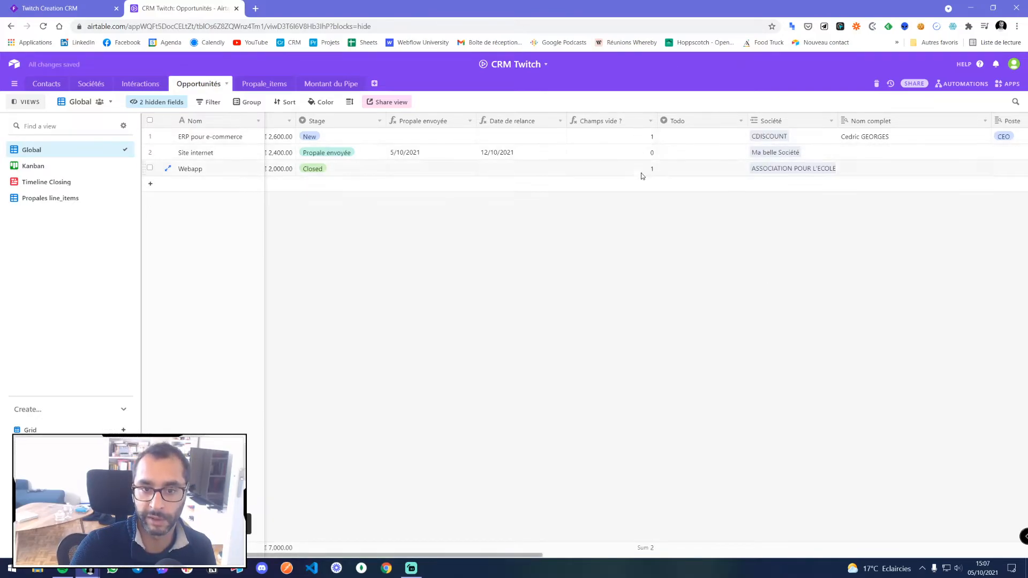
# - Wrap the "Champs vide ?" formula in a NOT() function around {Propale envoyée}=BLANK() and save it
pyautogui.doubleClick(613, 123)
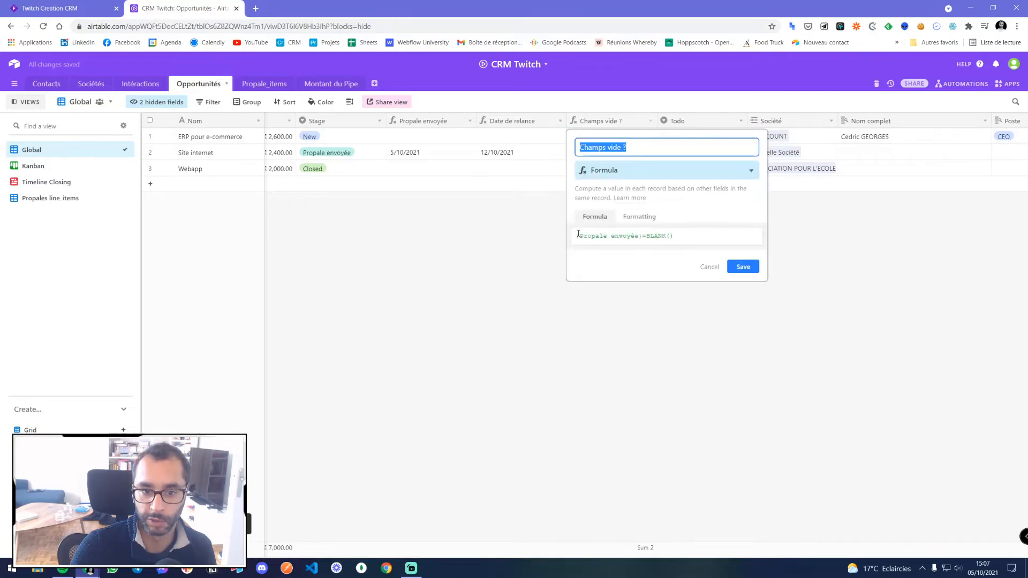
pyautogui.click(732, 232)
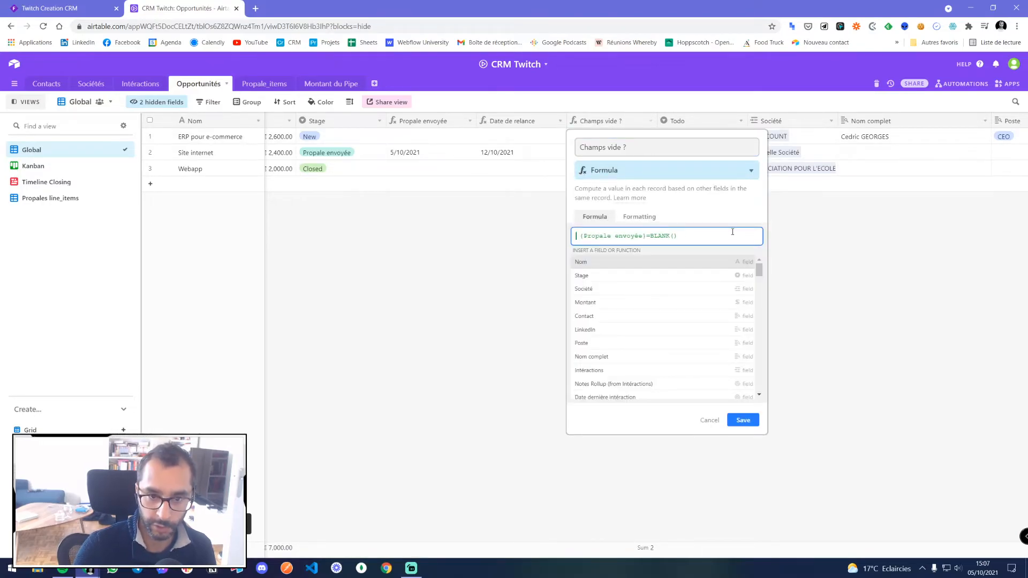
pyautogui.write('not')
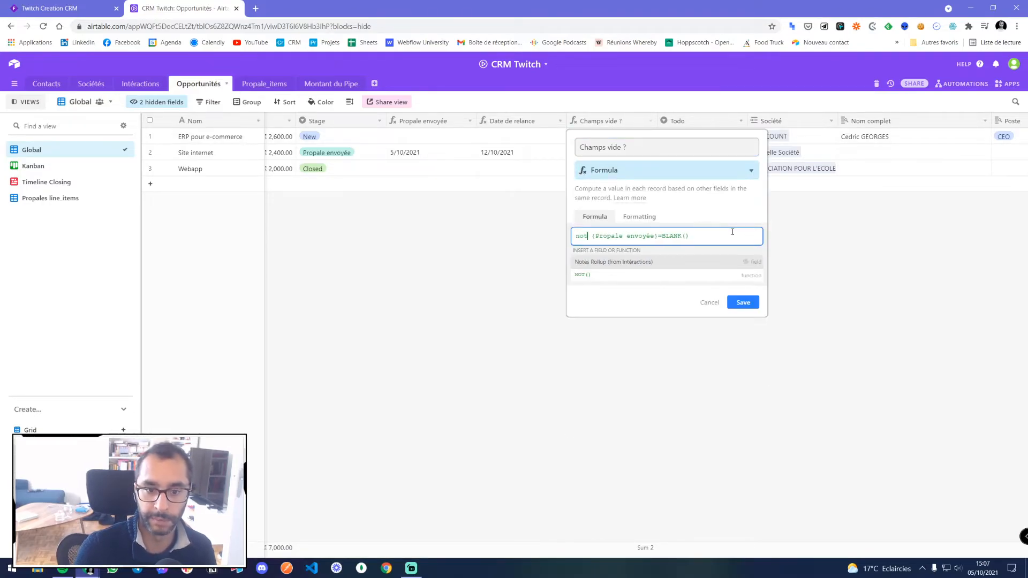
pyautogui.click(656, 276)
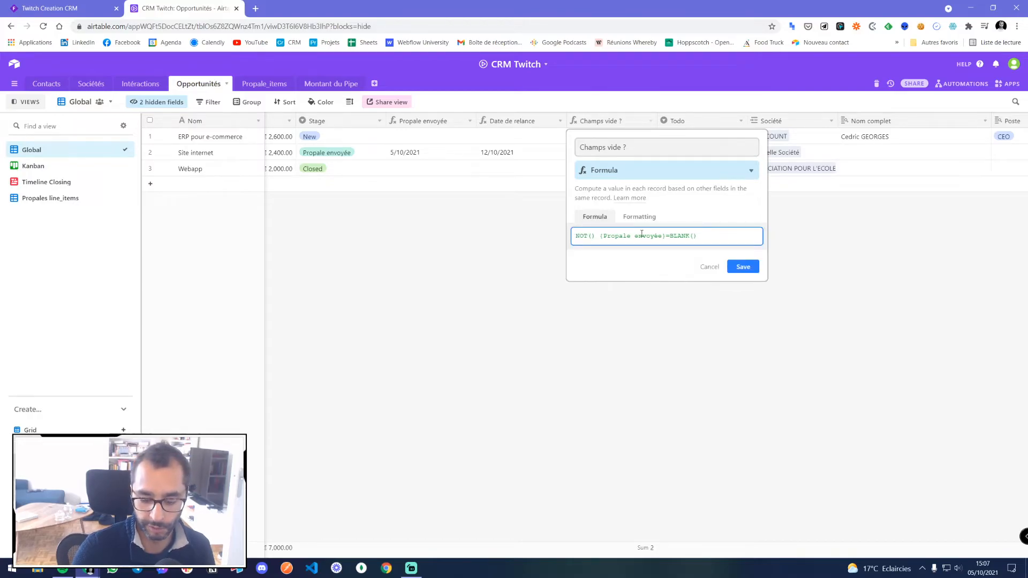
pyautogui.press('Delete')
pyautogui.click(706, 235)
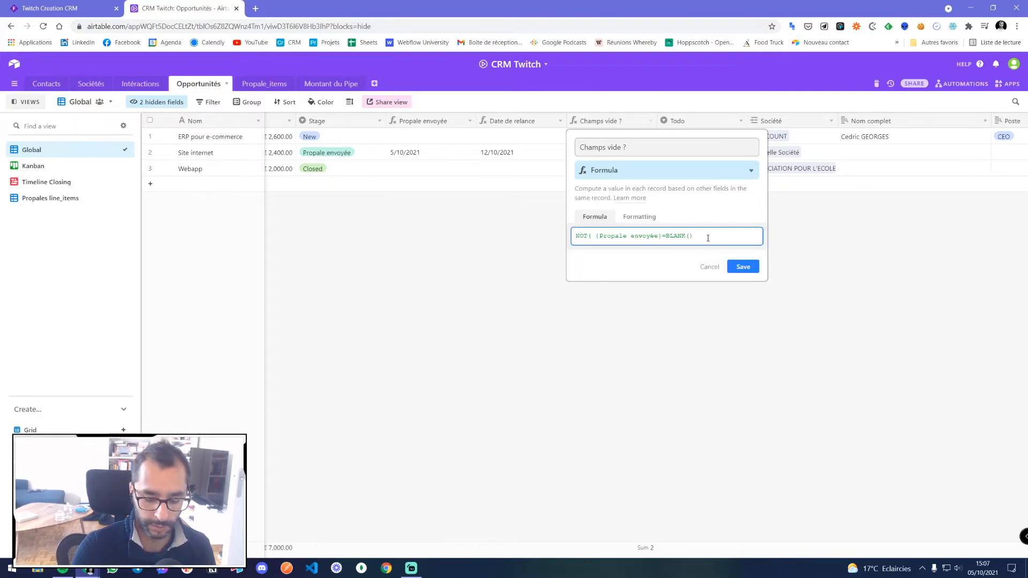
pyautogui.click(742, 266)
pyautogui.click(641, 151)
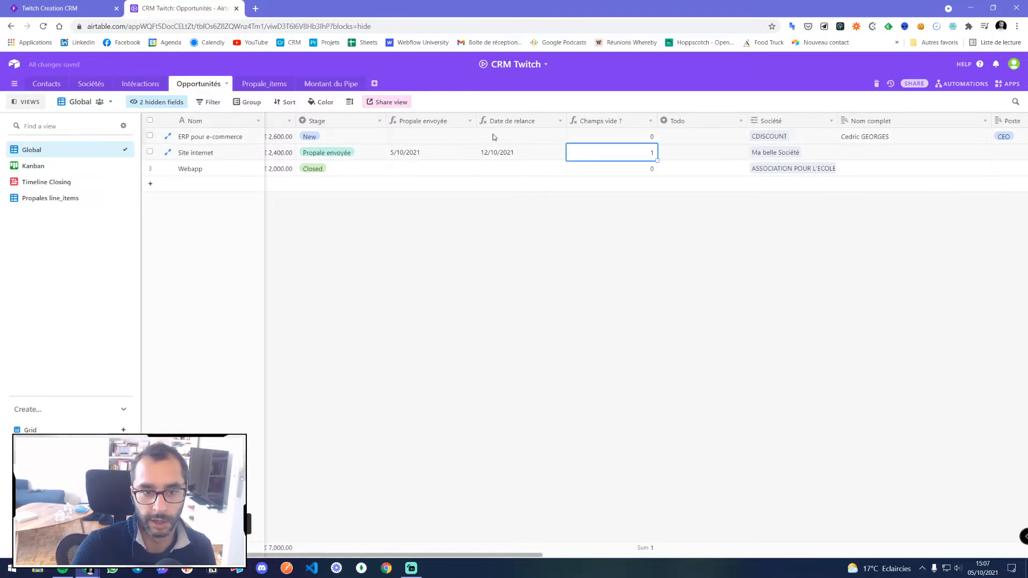
# - Delete the "Champs vide ?" field from the Opportunités table
pyautogui.click(650, 122)
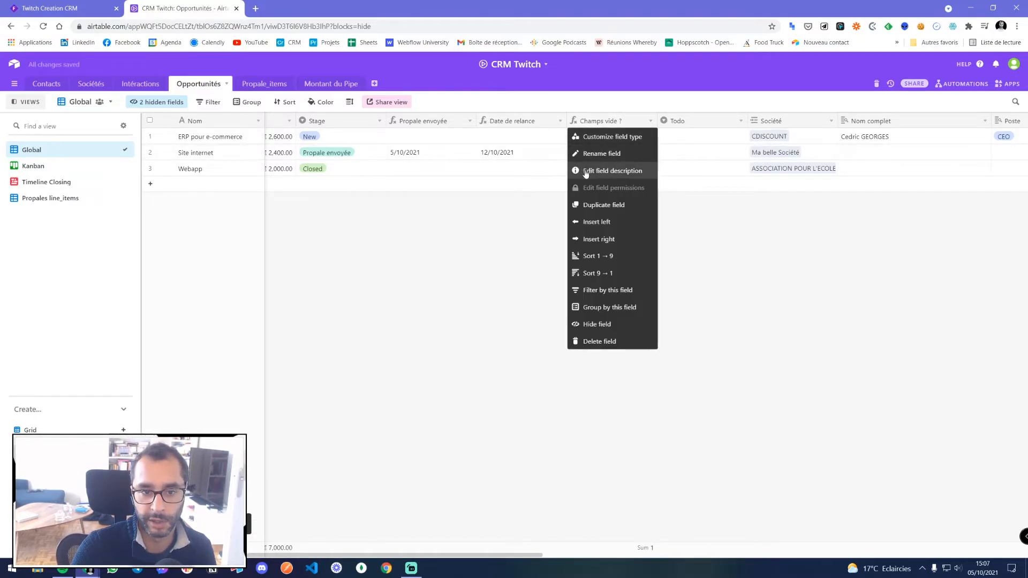
pyautogui.click(596, 341)
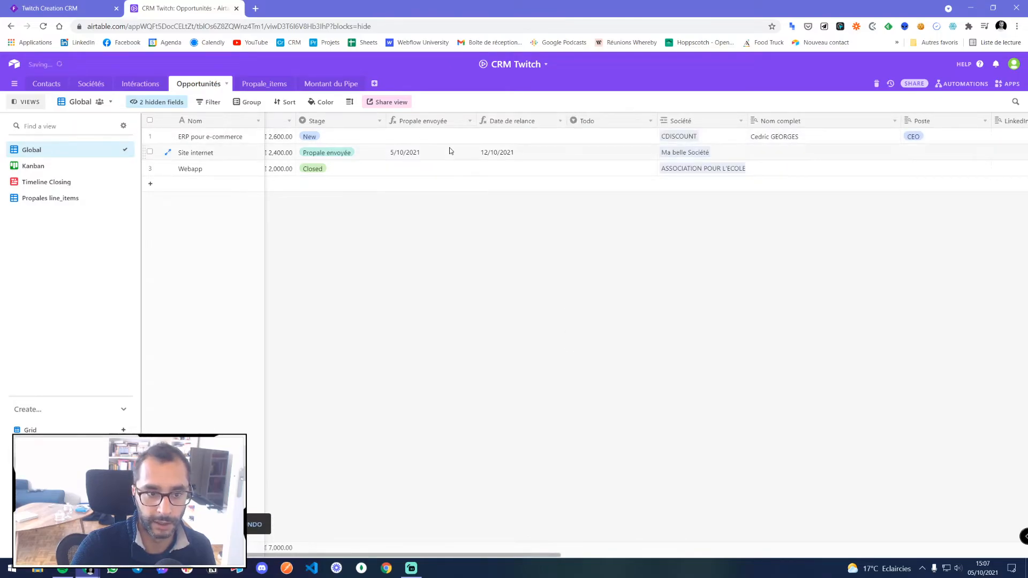
pyautogui.click(517, 135)
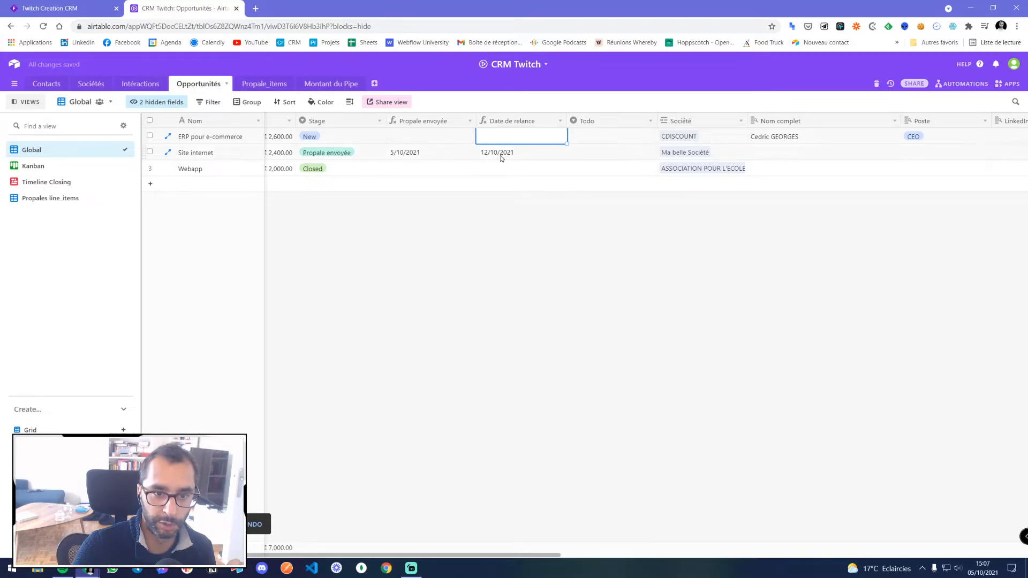
pyautogui.click(471, 198)
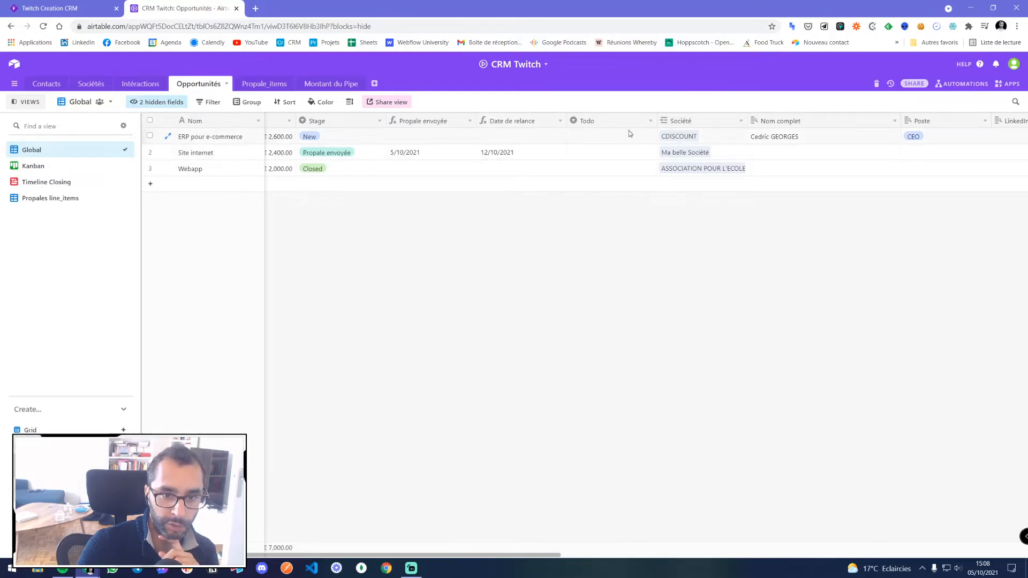
# - Insert a new field after Date de relance, named "Relance ?", with the Formula field type
pyautogui.click(560, 122)
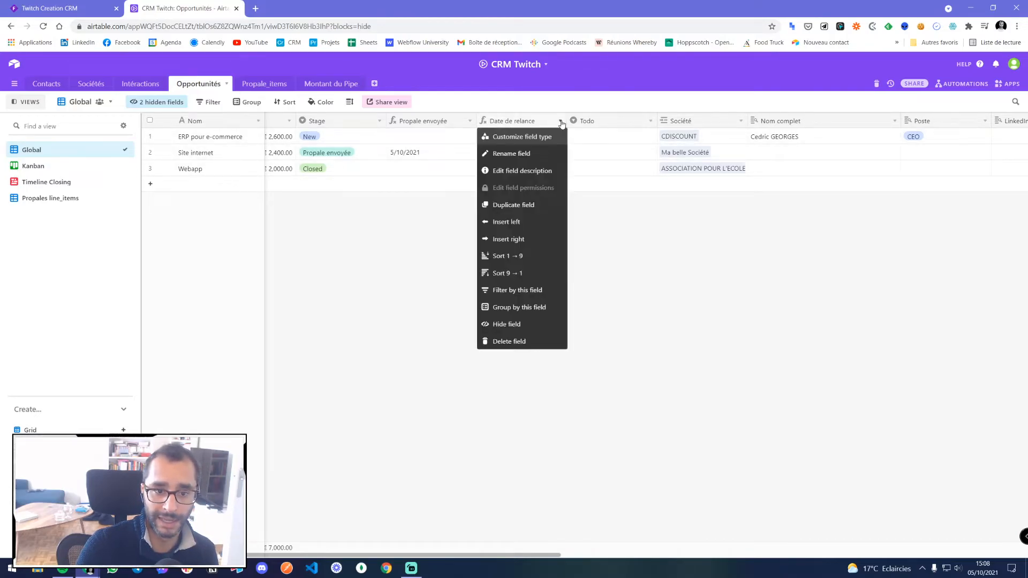
pyautogui.click(514, 238)
pyautogui.write('Relance ?')
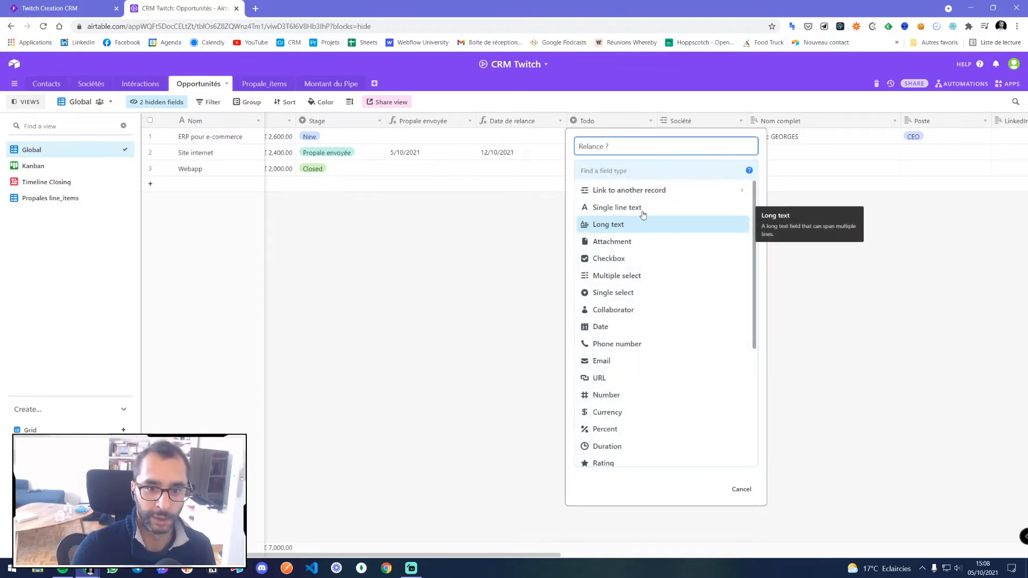
pyautogui.click(629, 171)
pyautogui.write('form')
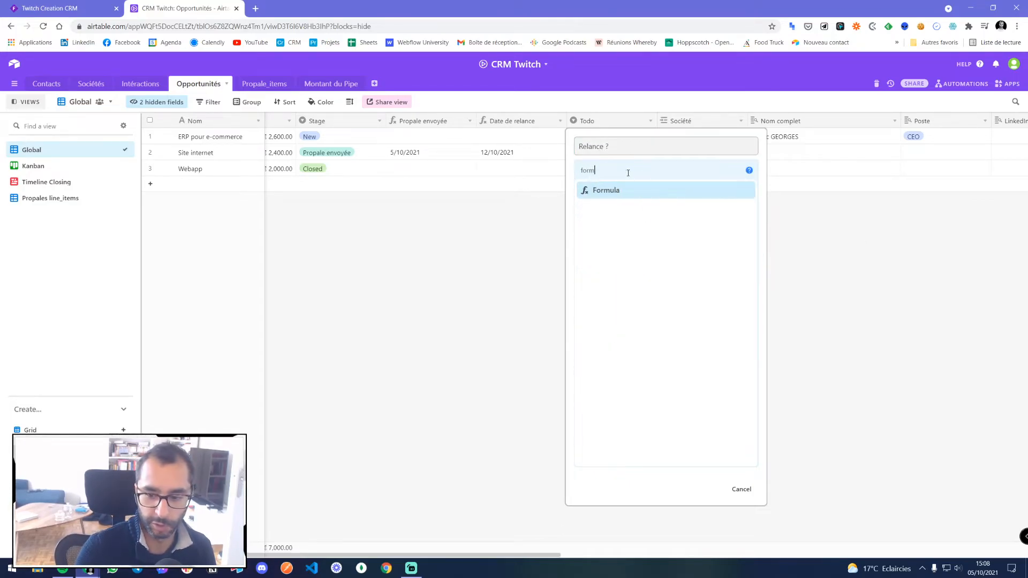
pyautogui.click(617, 190)
# - Enter {Date de relance}=NOW() as the formula of the "Relance ?" field and create the field
pyautogui.click(600, 234)
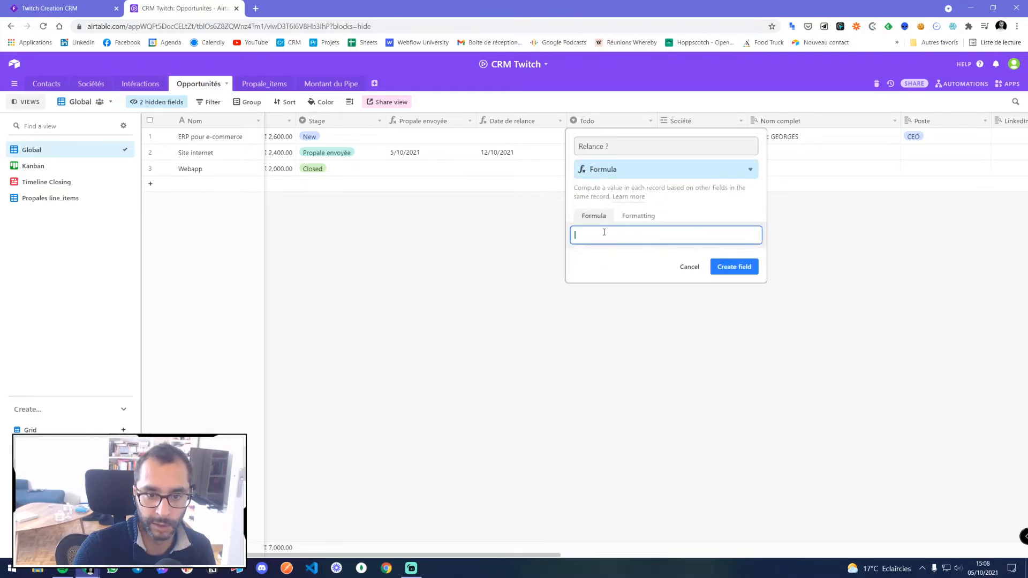
pyautogui.write('date')
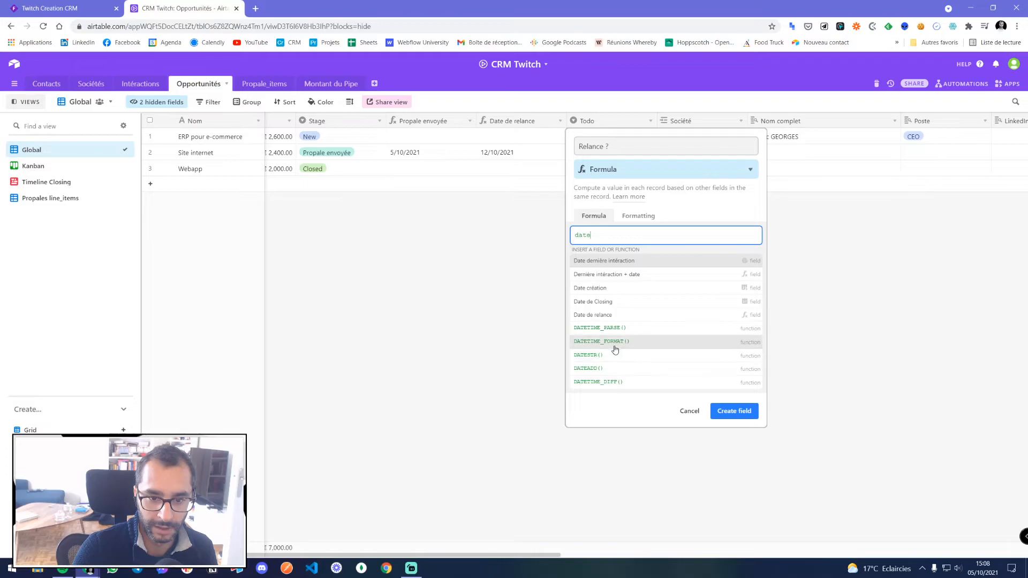
pyautogui.click(610, 315)
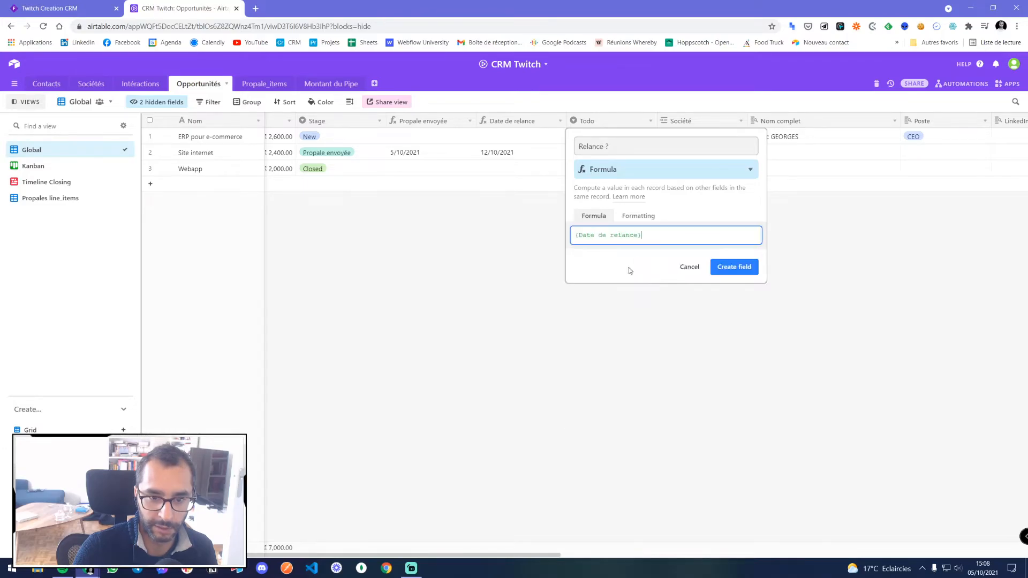
pyautogui.write('=')
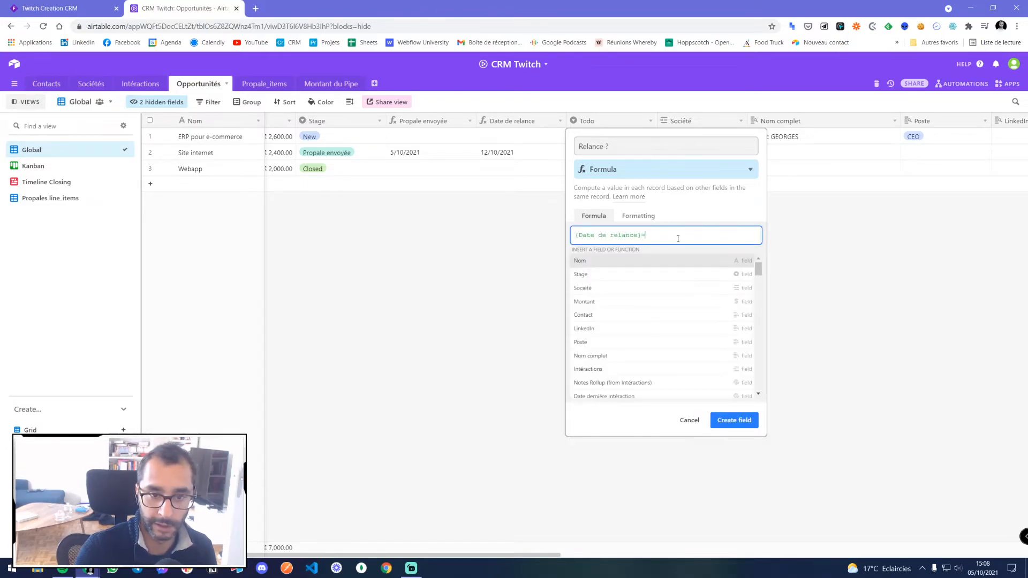
pyautogui.write('now')
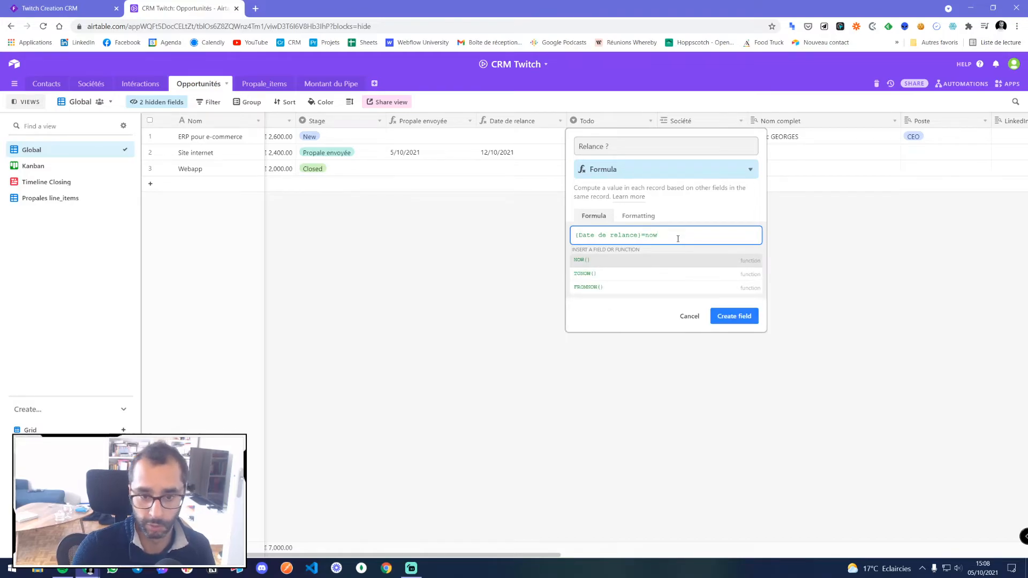
pyautogui.click(656, 260)
pyautogui.click(717, 268)
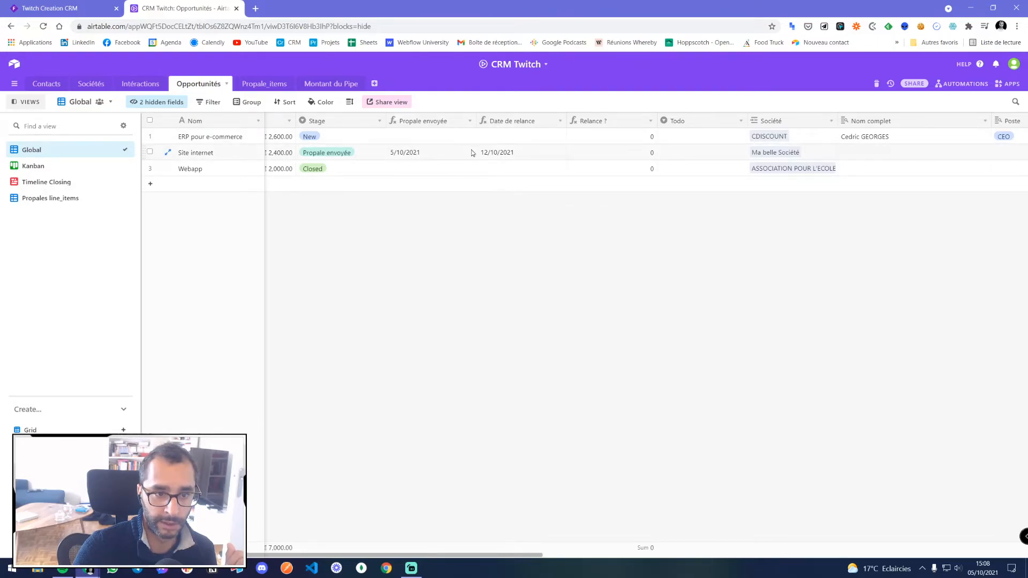
# - Review the formula of the "Relance ?" field without changing it
pyautogui.moveTo(510, 560); pyautogui.dragTo(485, 560)
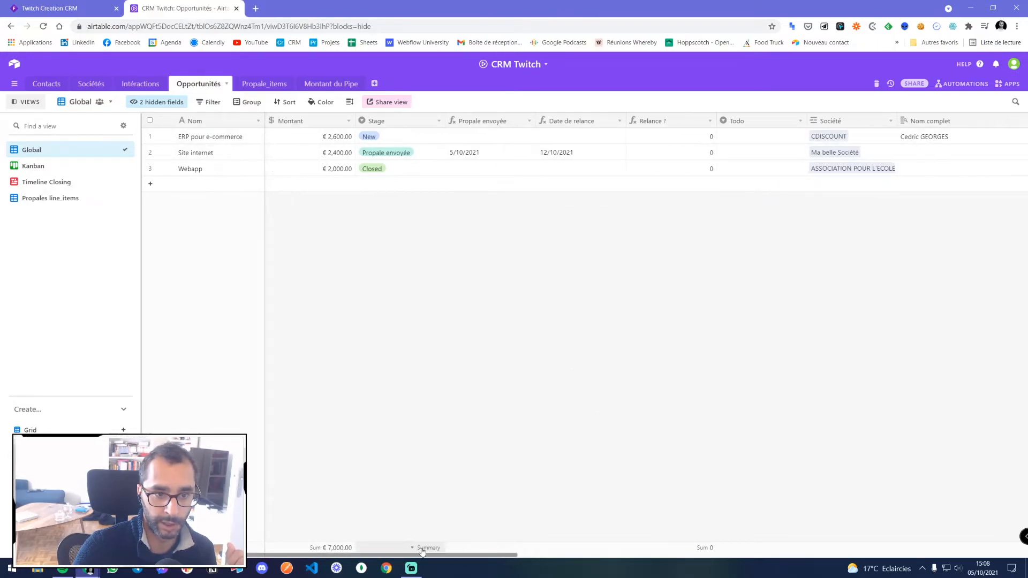
pyautogui.doubleClick(670, 124)
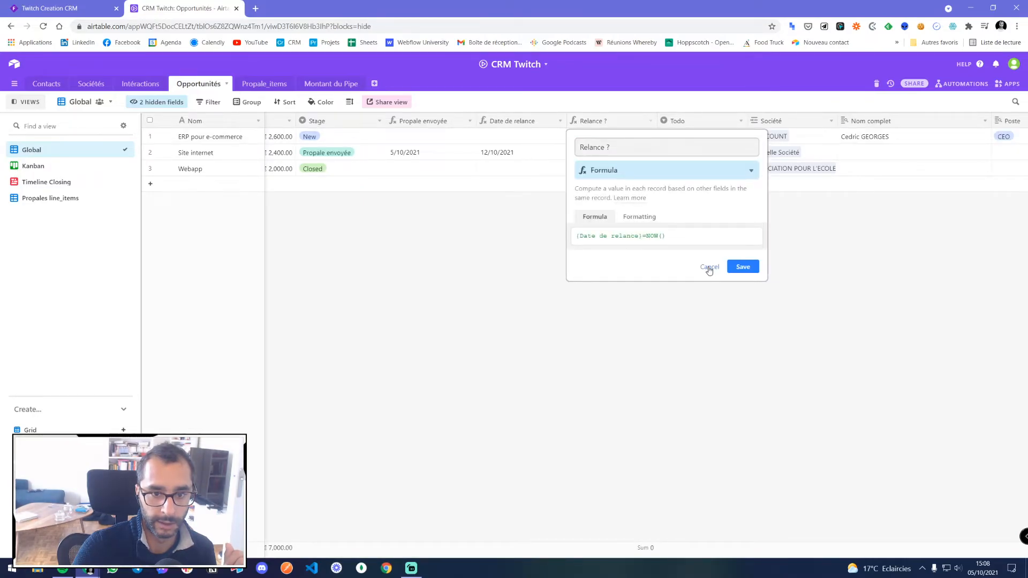
pyautogui.click(708, 267)
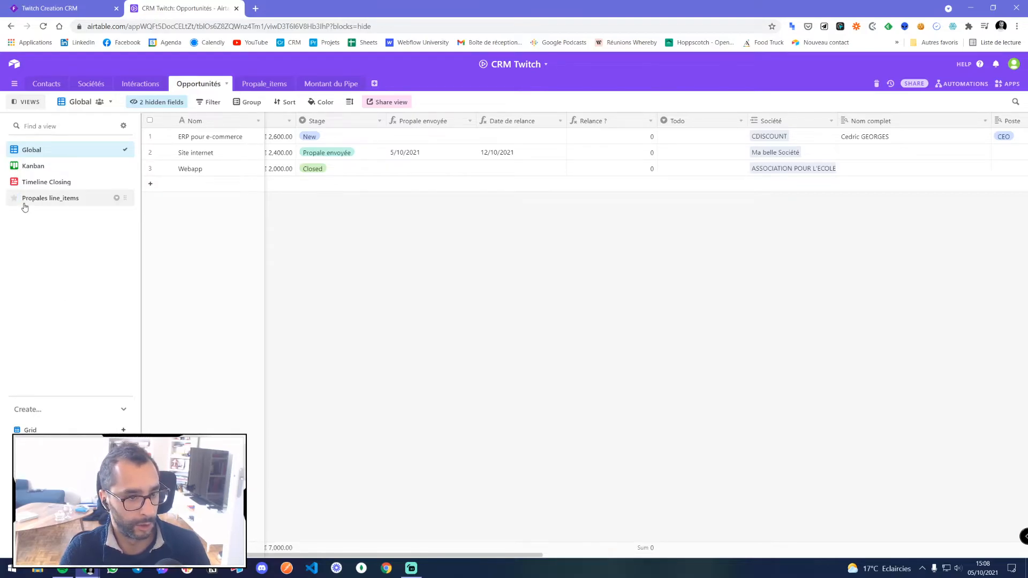
# - Create a new grid view of the Opportunités table named "Relances à faire"
pyautogui.click(32, 430)
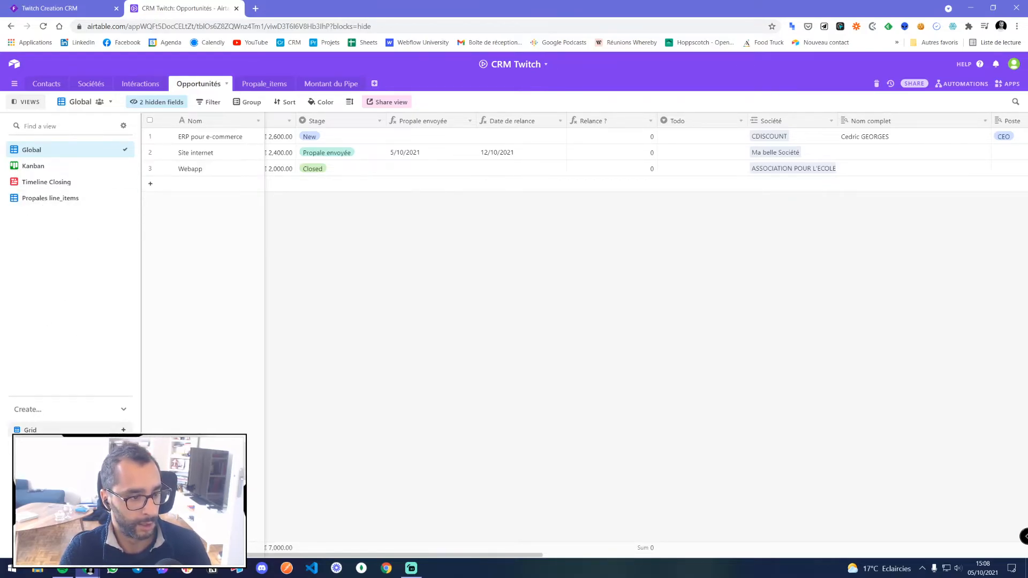
pyautogui.doubleClick(37, 214)
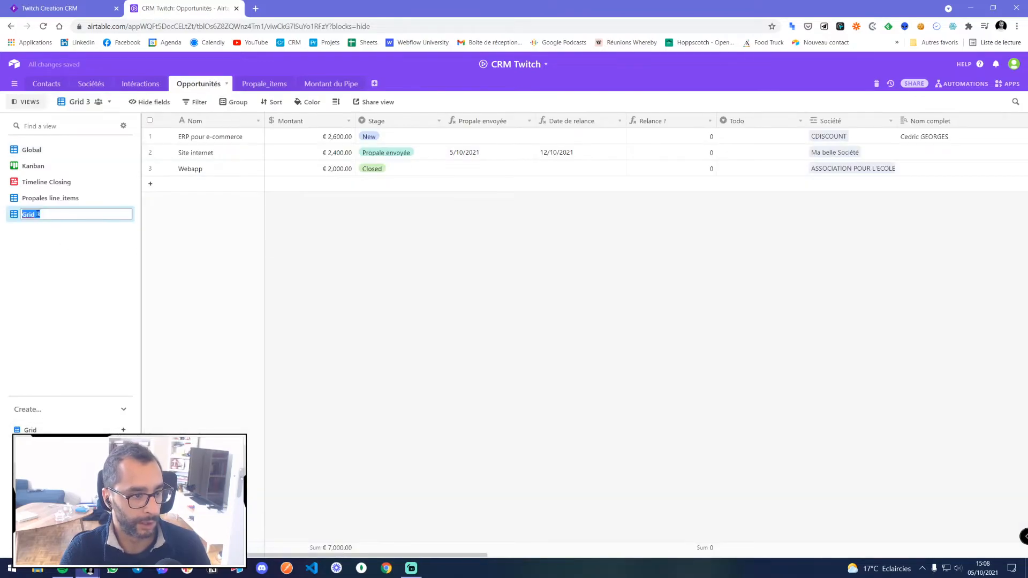
pyautogui.write('Relances à faire')
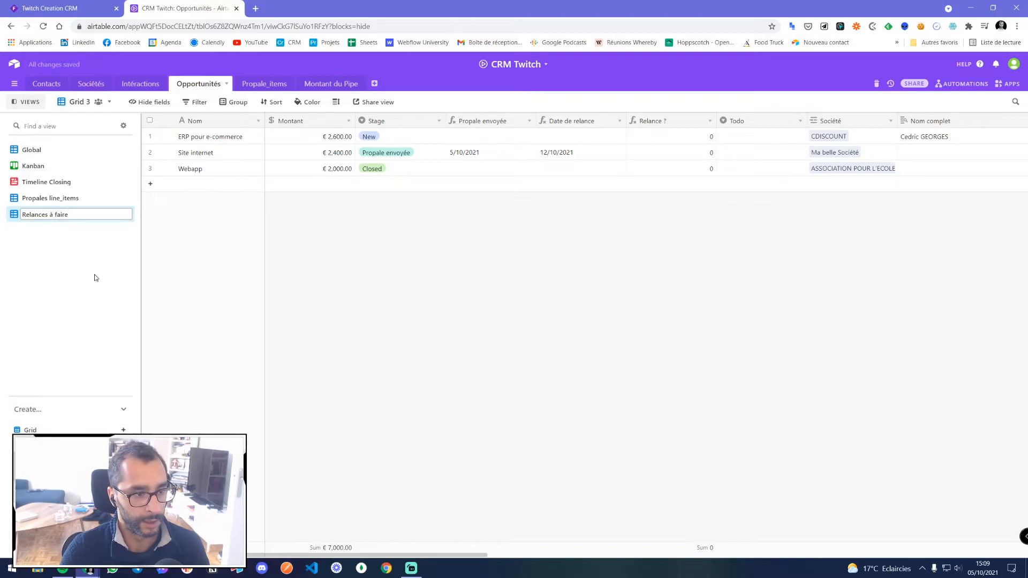
pyautogui.press('Return')
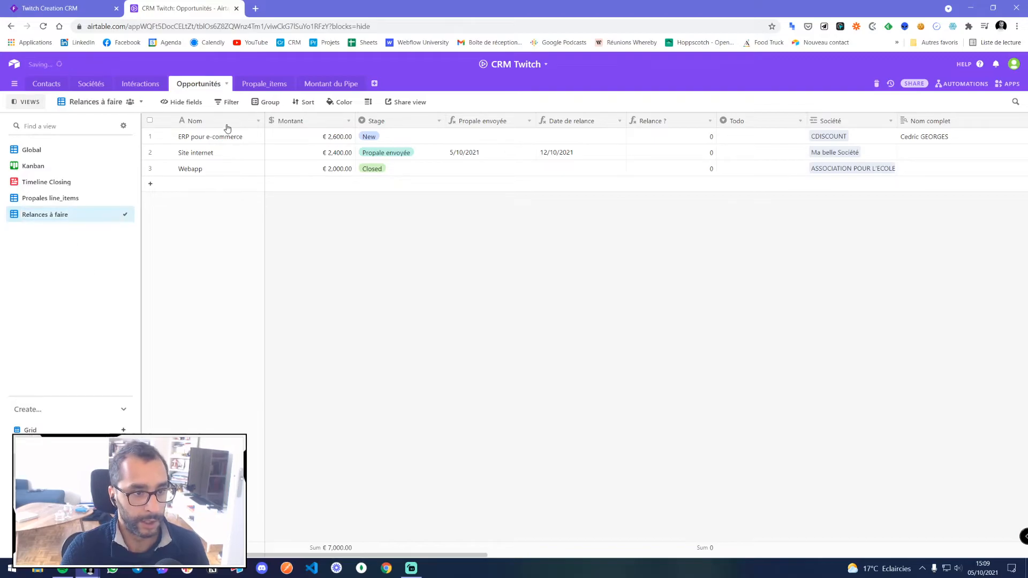
# - Filter the "Relances à faire" view with a condition on the "Relance ?" field
pyautogui.click(233, 103)
pyautogui.click(233, 138)
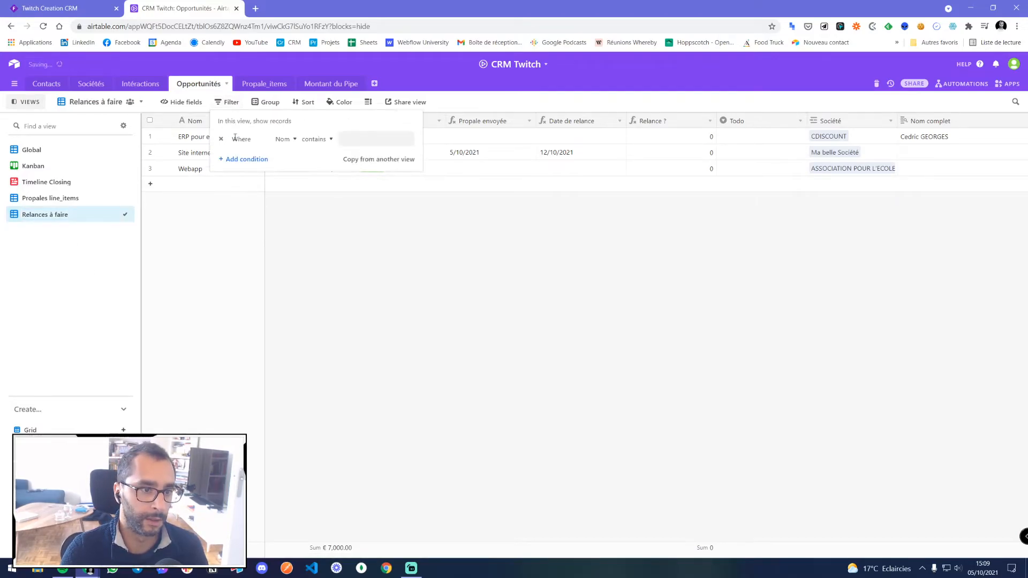
pyautogui.click(282, 139)
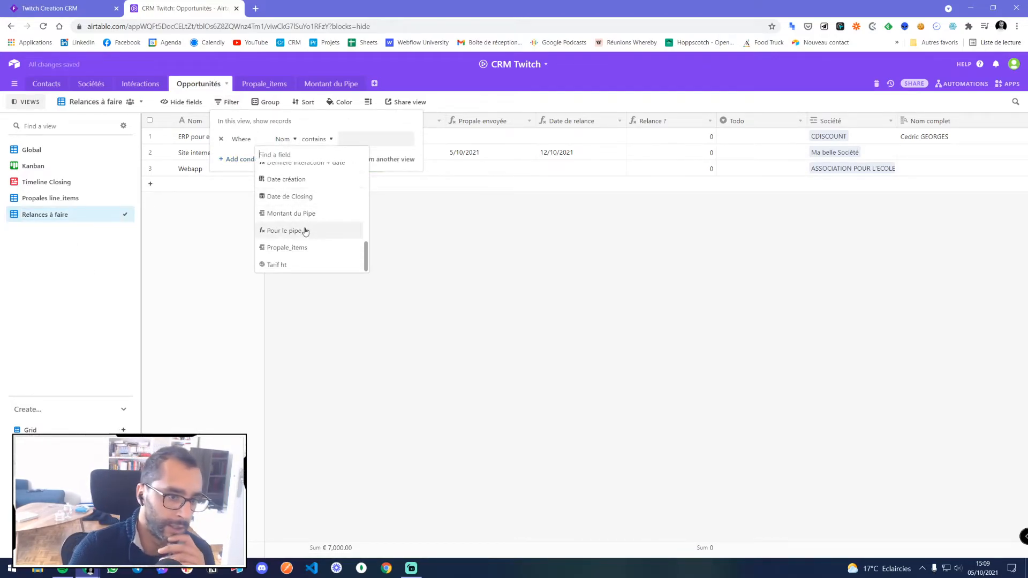
pyautogui.scroll(1, 294, 213)
pyautogui.scroll(1, 297, 214)
pyautogui.scroll(-2, 297, 216)
pyautogui.scroll(3, 295, 216)
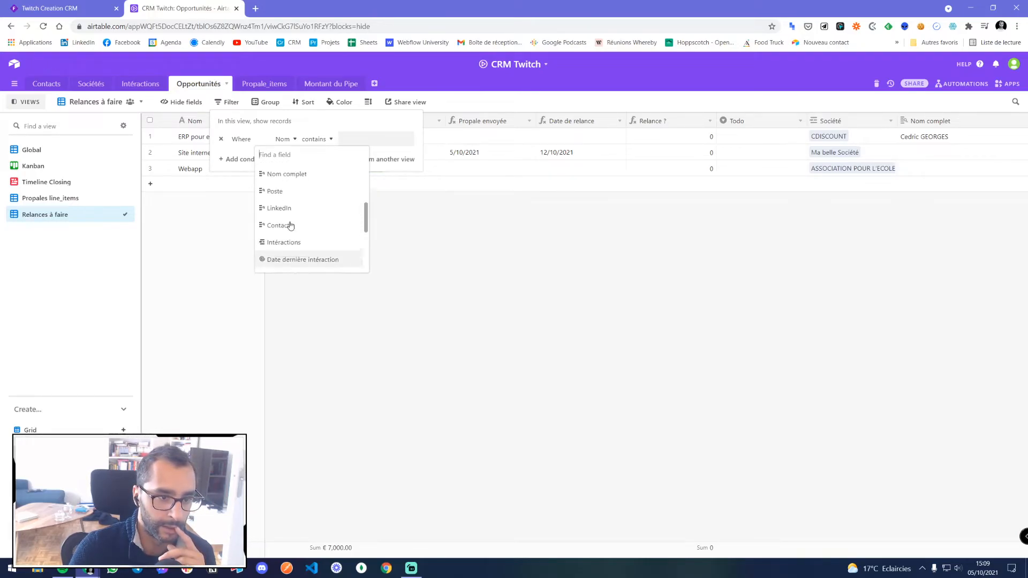
pyautogui.scroll(-3, 292, 225)
pyautogui.scroll(2, 290, 228)
pyautogui.click(287, 194)
pyautogui.click(335, 139)
pyautogui.click(365, 216)
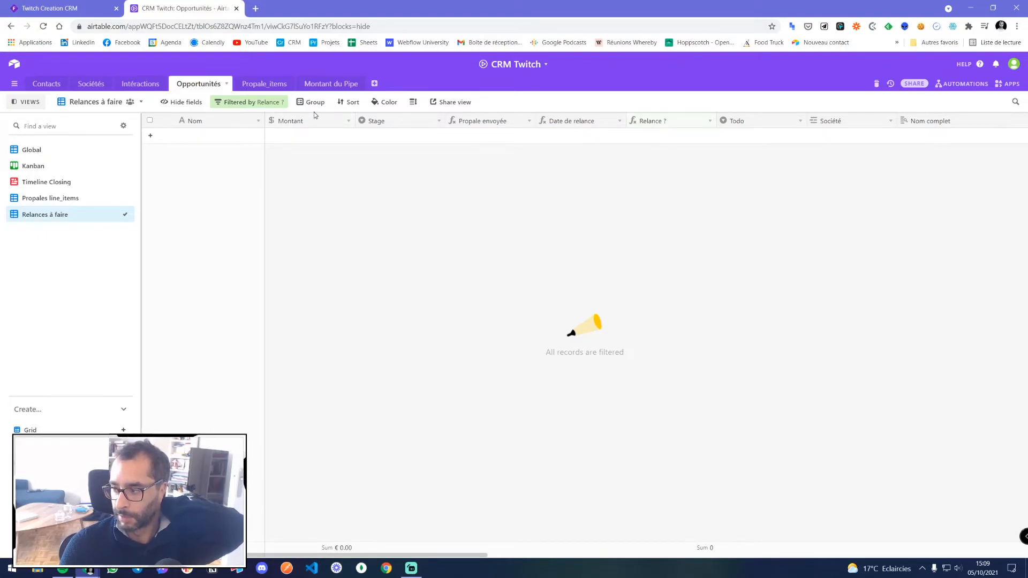
# - Return to the Global view and review the formulas of the "Relance ?" and "Date de relance" fields
pyautogui.click(35, 166)
pyautogui.click(75, 149)
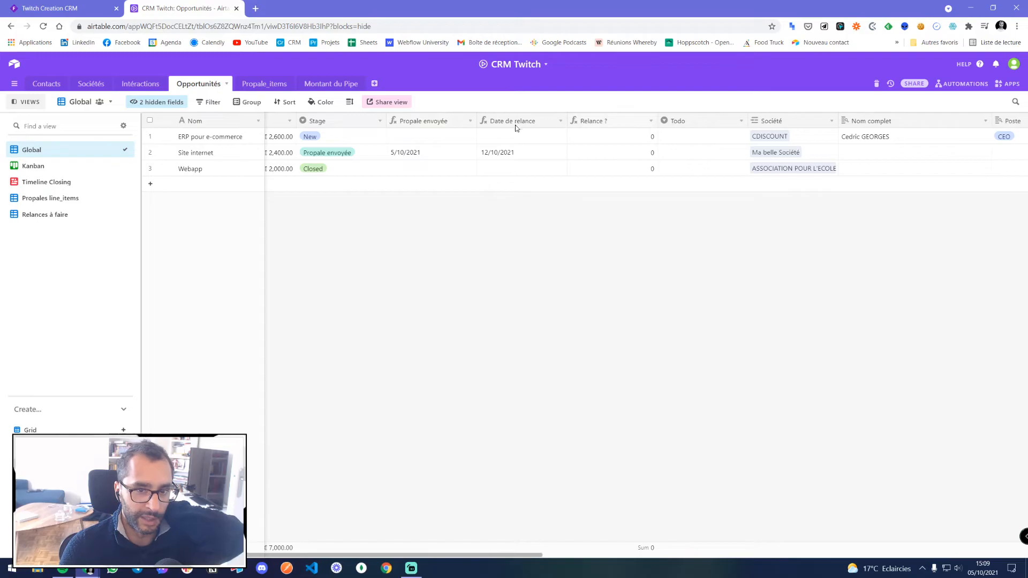
pyautogui.doubleClick(605, 124)
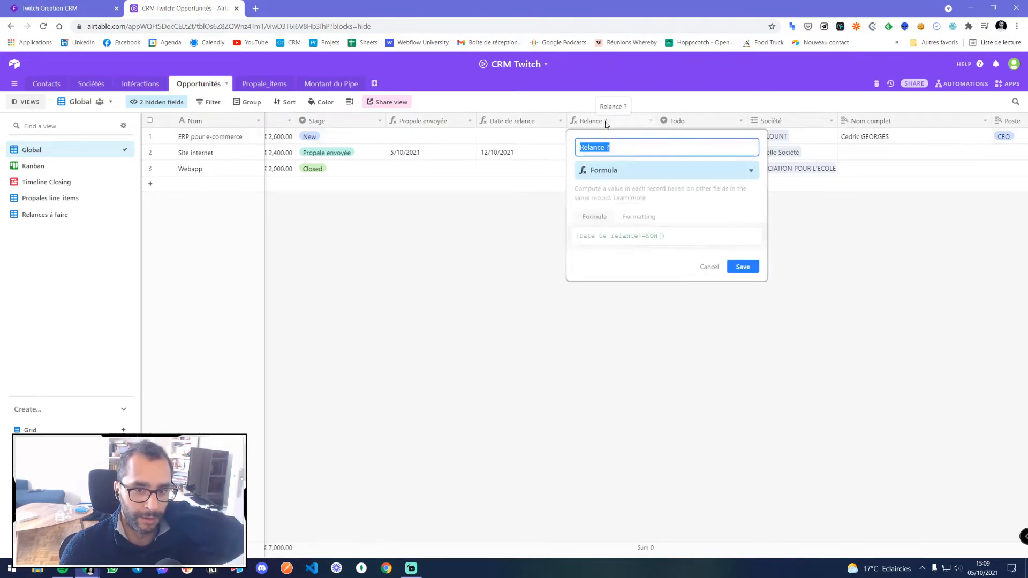
pyautogui.click(695, 263)
pyautogui.click(696, 265)
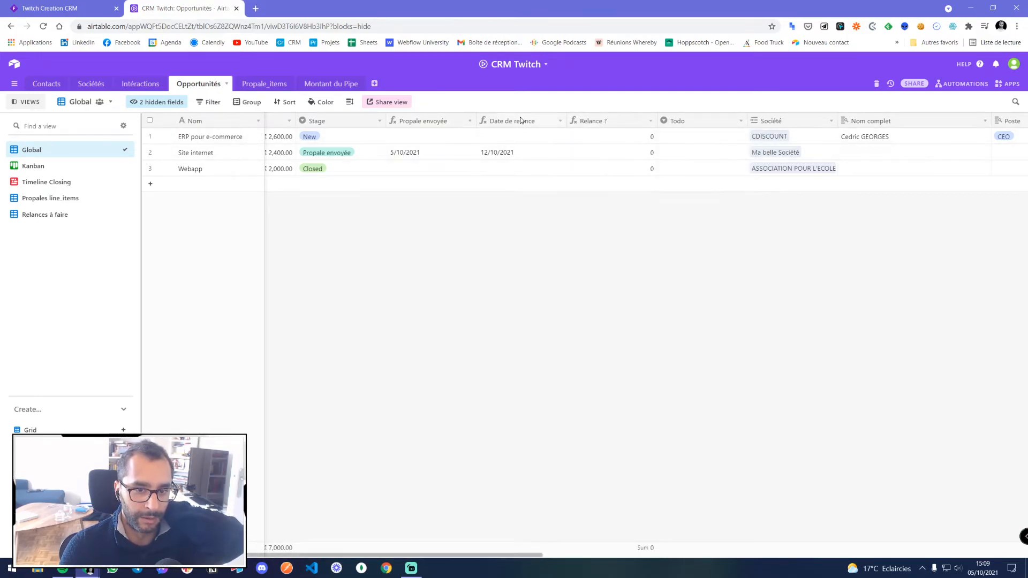
pyautogui.doubleClick(521, 120)
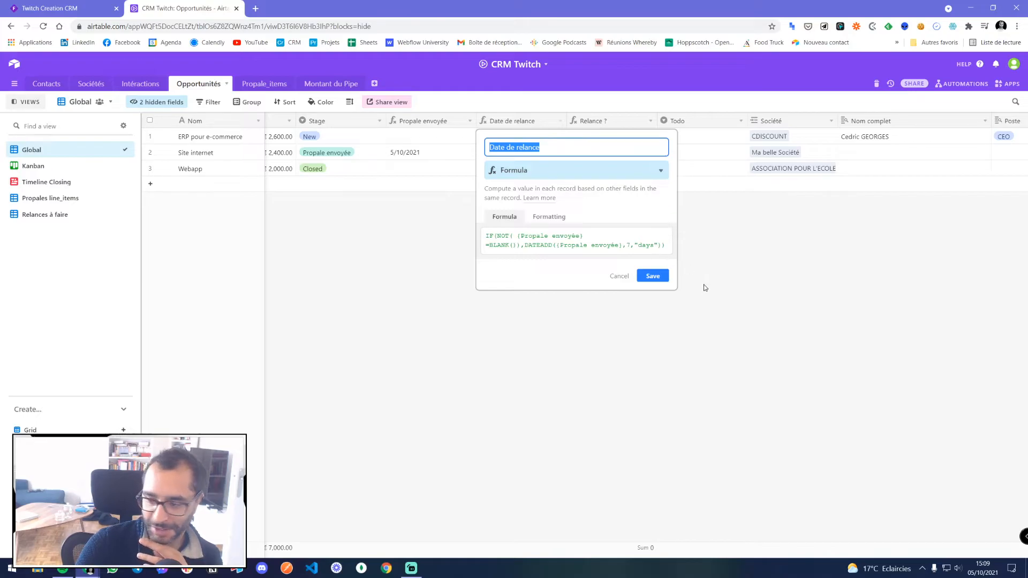
pyautogui.click(619, 276)
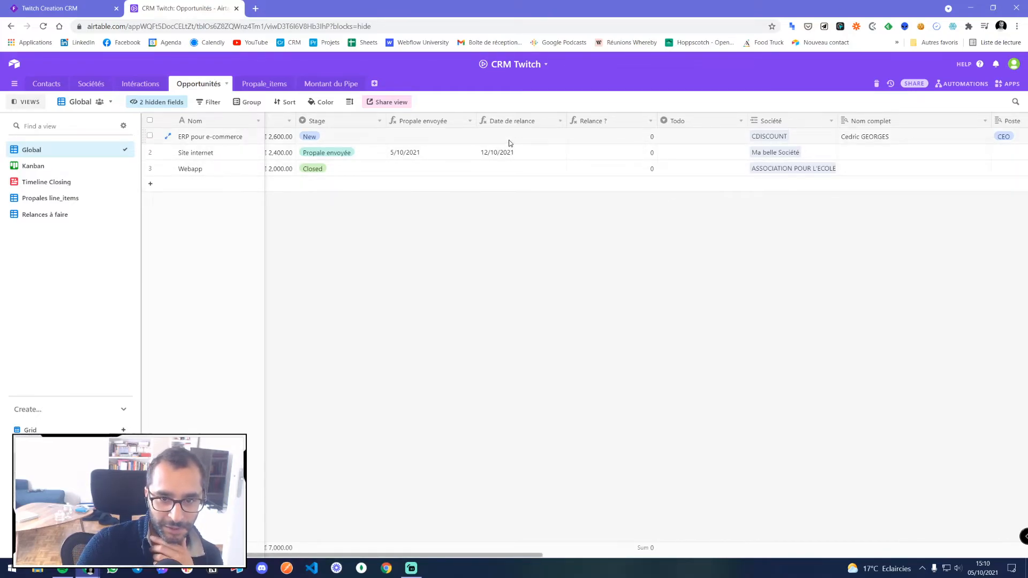
# - Check the Todo options of the Site internet record without choosing one
pyautogui.click(688, 154)
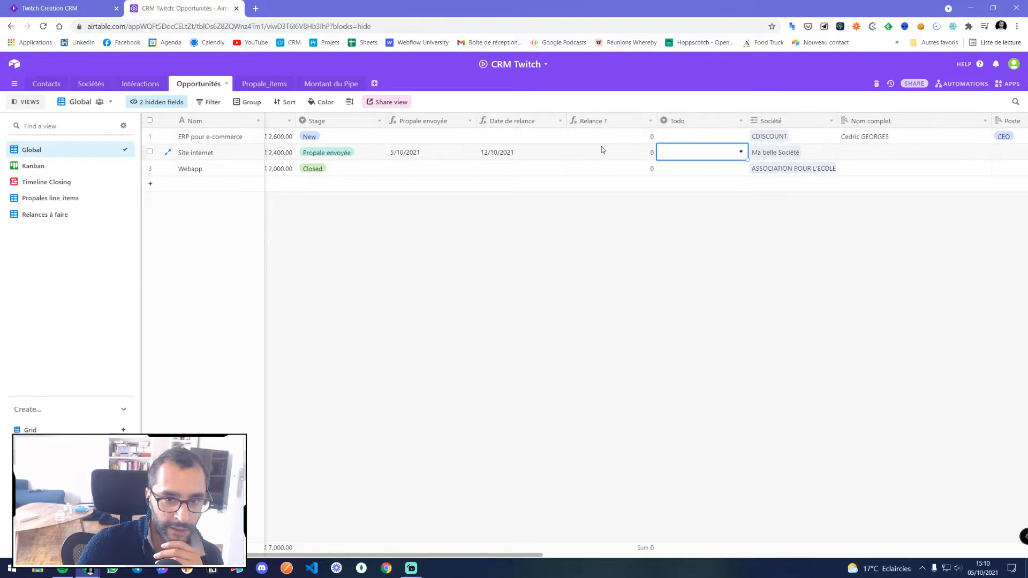
pyautogui.click(705, 156)
pyautogui.click(595, 254)
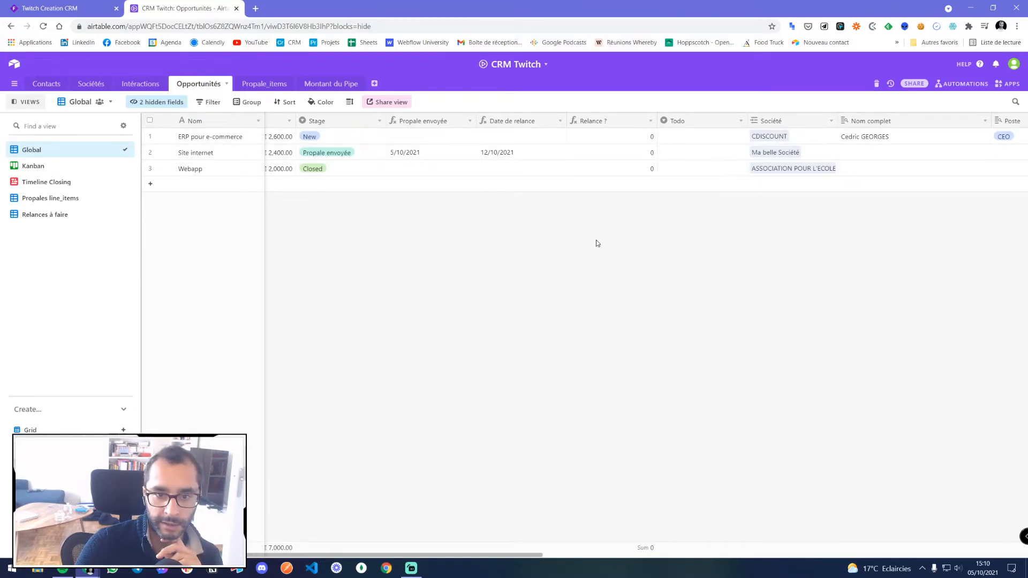
pyautogui.click(698, 156)
pyautogui.click(702, 155)
pyautogui.click(814, 312)
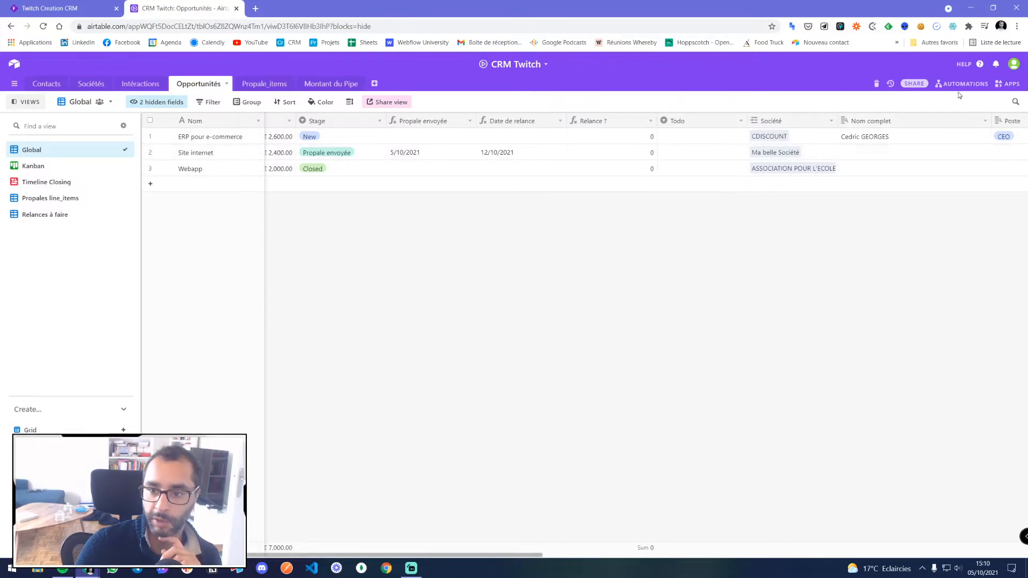
# - Create a new automation triggered when a record matches conditions in the Opportunités table
pyautogui.click(959, 84)
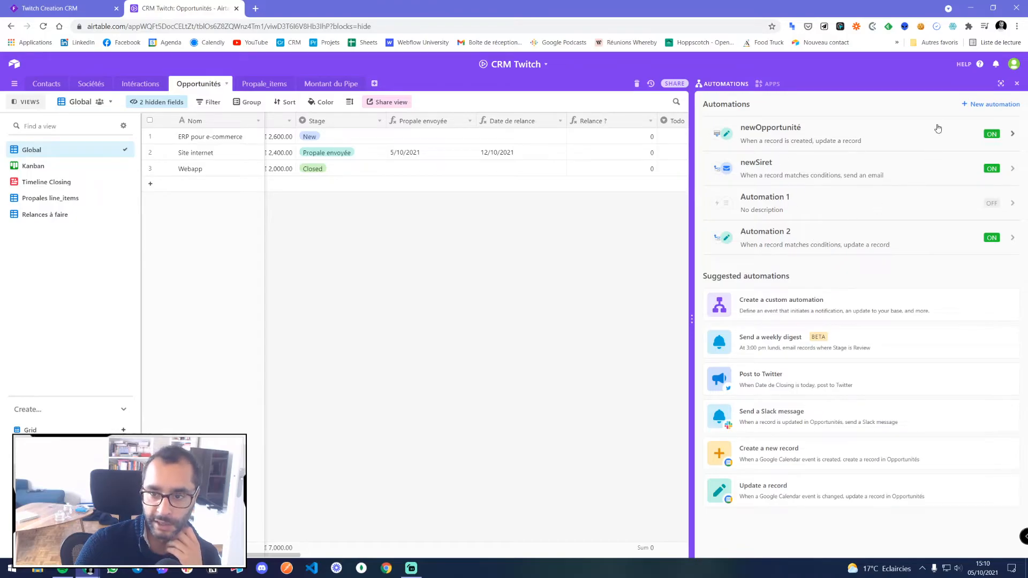
pyautogui.click(975, 105)
pyautogui.click(334, 146)
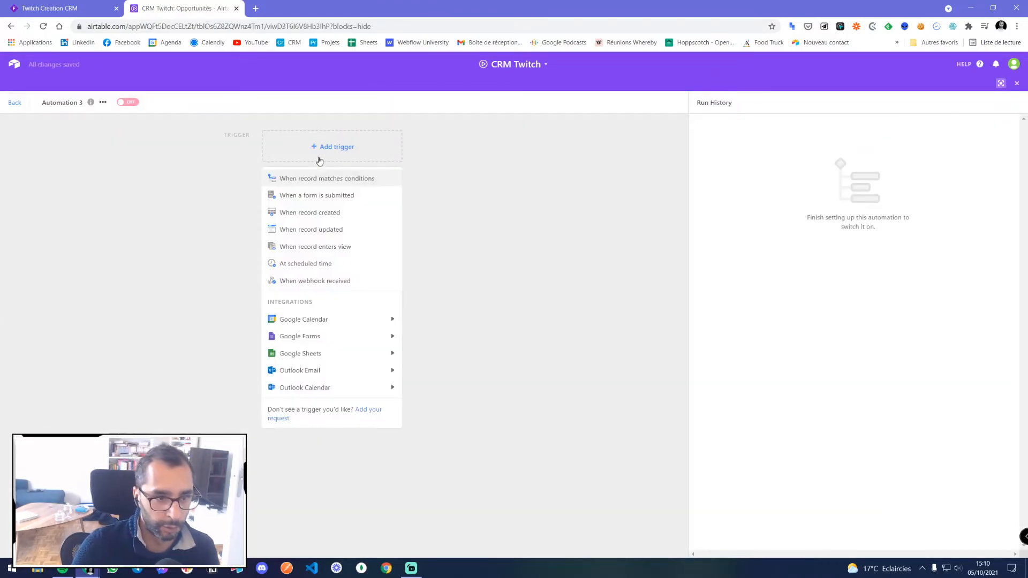
pyautogui.click(326, 178)
pyautogui.click(337, 231)
pyautogui.click(313, 161)
pyautogui.click(732, 196)
pyautogui.click(716, 282)
# - Set the trigger's only condition to "Relance ?" = 1
pyautogui.click(729, 233)
pyautogui.click(782, 233)
pyautogui.scroll(-5, 790, 284)
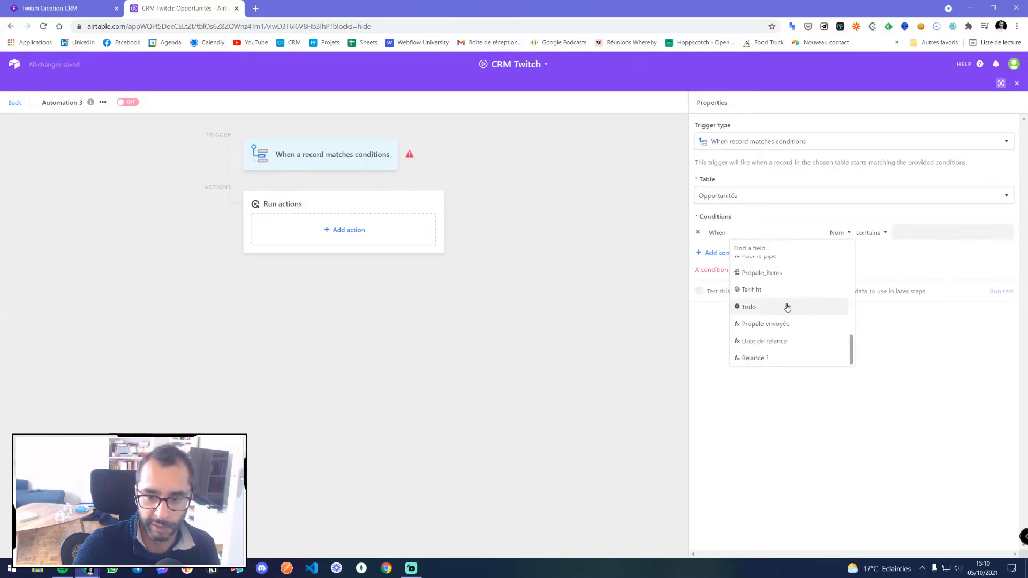
pyautogui.click(770, 340)
pyautogui.click(891, 232)
pyautogui.click(893, 236)
pyautogui.click(827, 233)
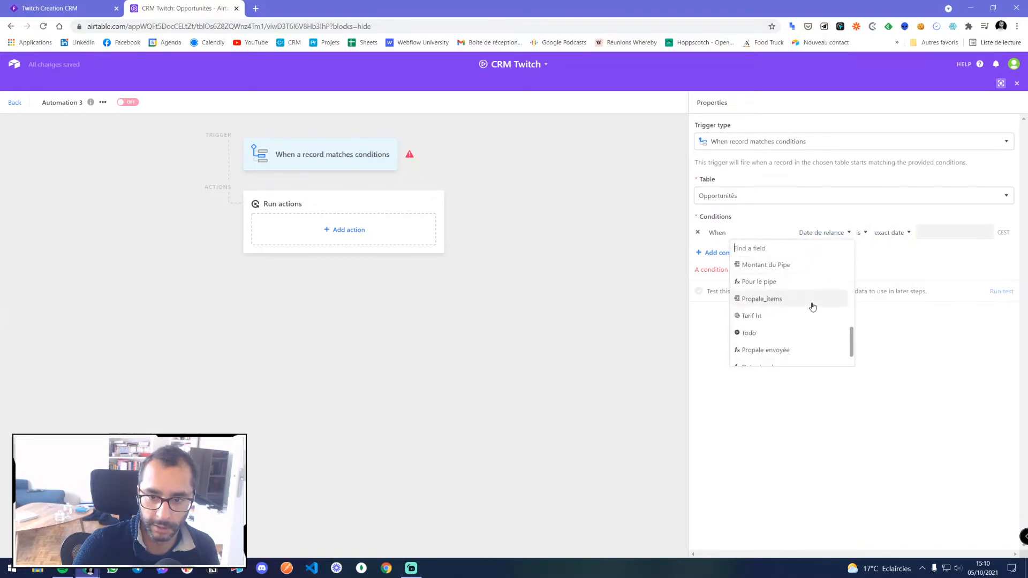
pyautogui.click(765, 359)
pyautogui.click(897, 229)
pyautogui.write('1')
pyautogui.click(721, 254)
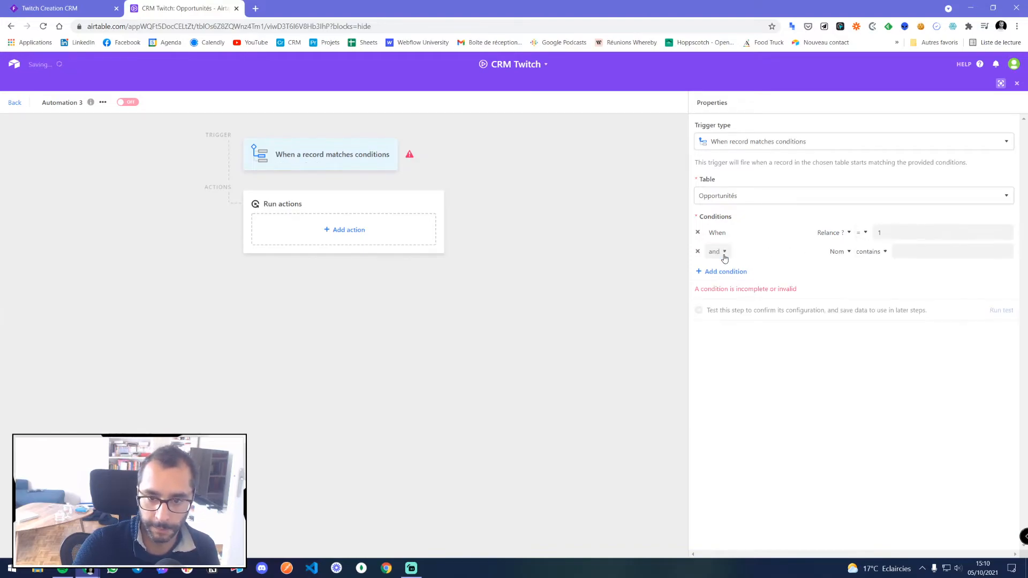
pyautogui.click(697, 252)
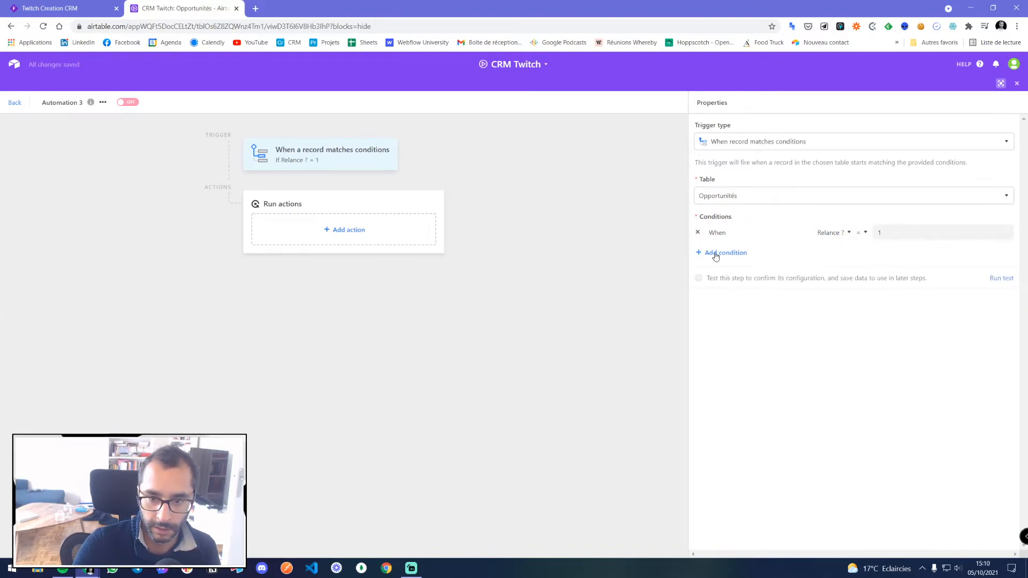
# - Add an Update record action on the Opportunités table, using the trigger record's Airtable record ID as Record ID
pyautogui.click(356, 233)
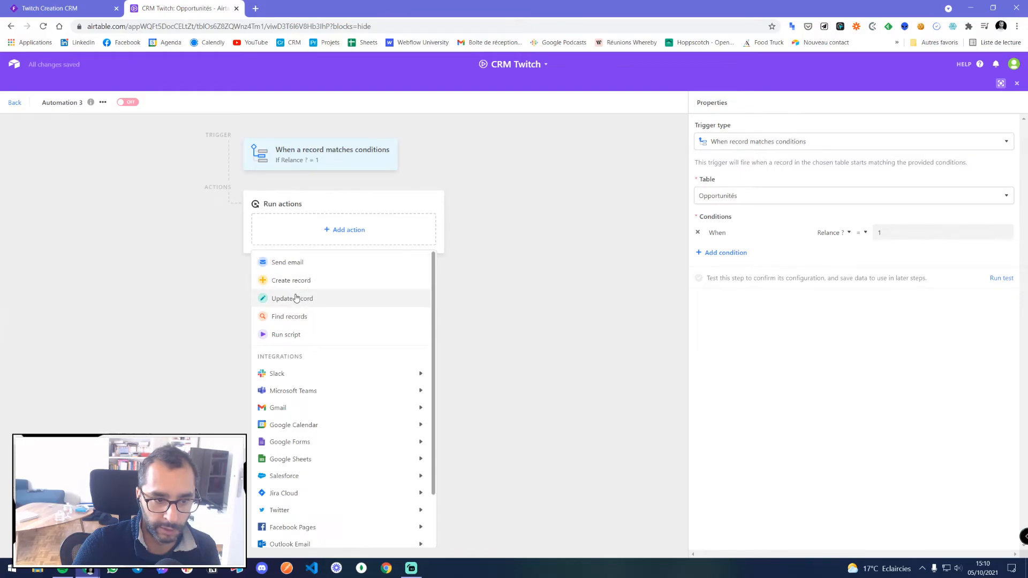
pyautogui.click(294, 298)
pyautogui.click(721, 198)
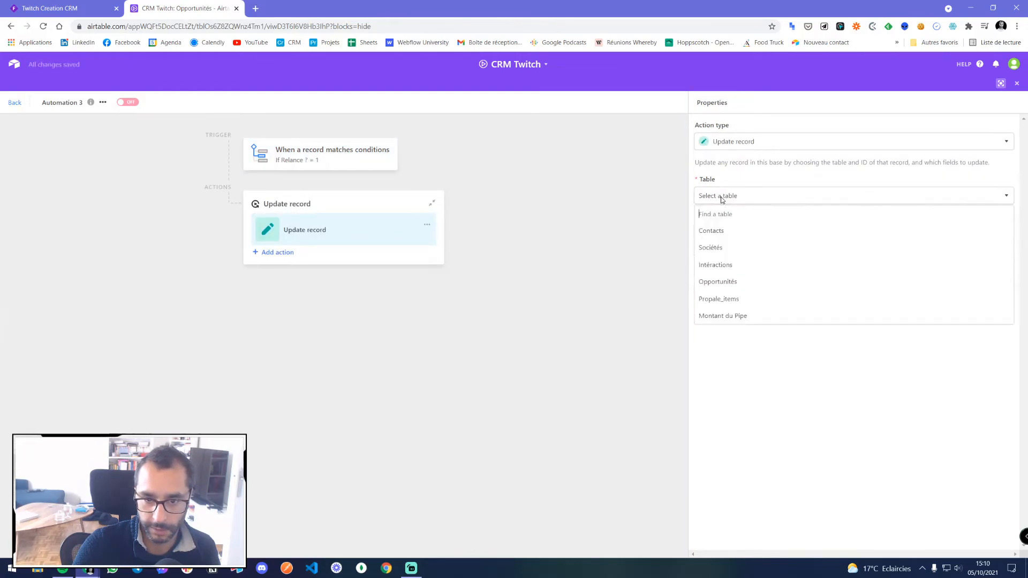
pyautogui.click(717, 281)
pyautogui.click(1000, 246)
pyautogui.click(974, 282)
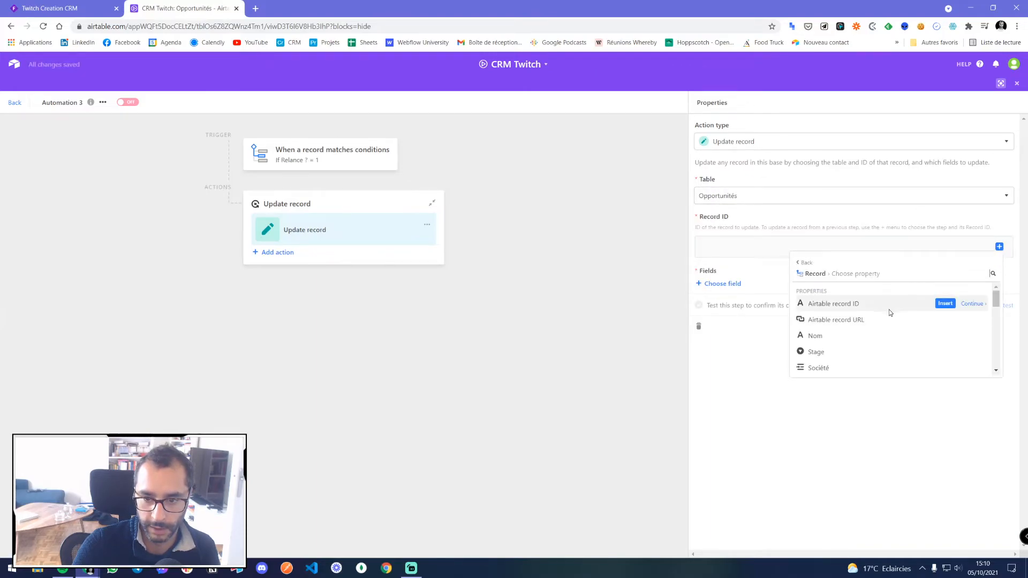
pyautogui.click(943, 303)
# - Make the Update record action set the Todo field to "Relancer"
pyautogui.click(721, 285)
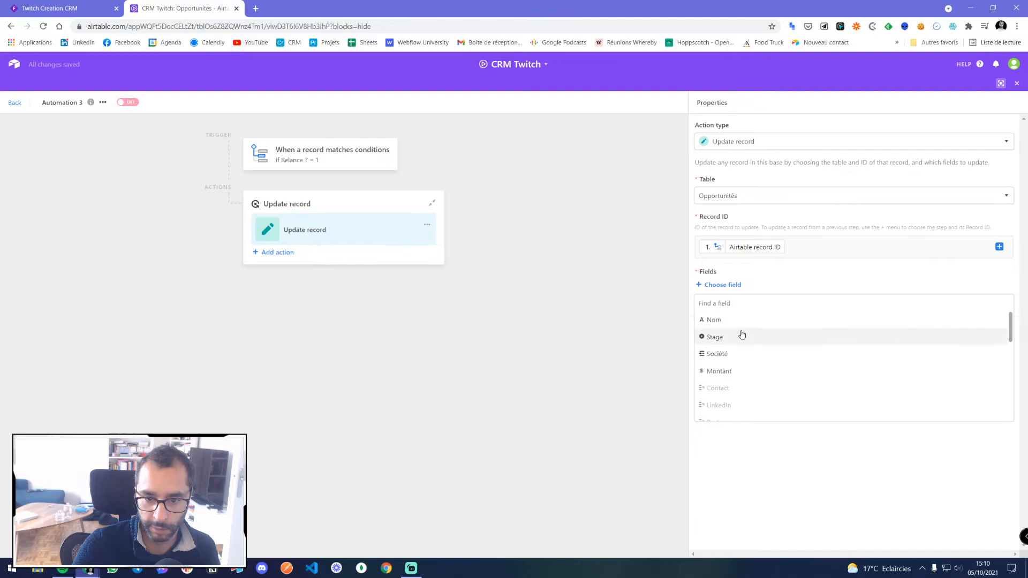
pyautogui.scroll(-3, 738, 329)
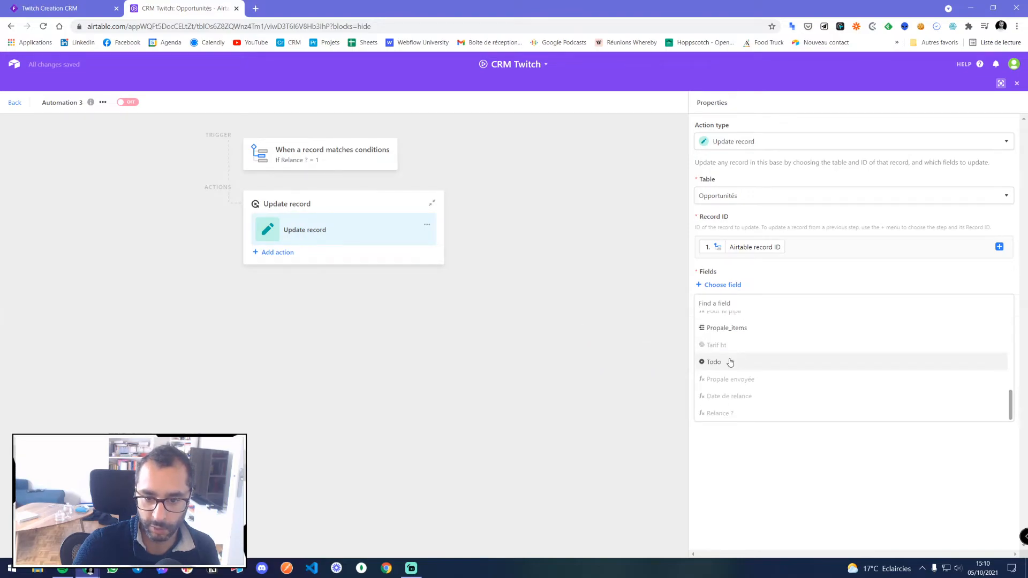
pyautogui.click(729, 360)
pyautogui.click(729, 318)
pyautogui.write('Re')
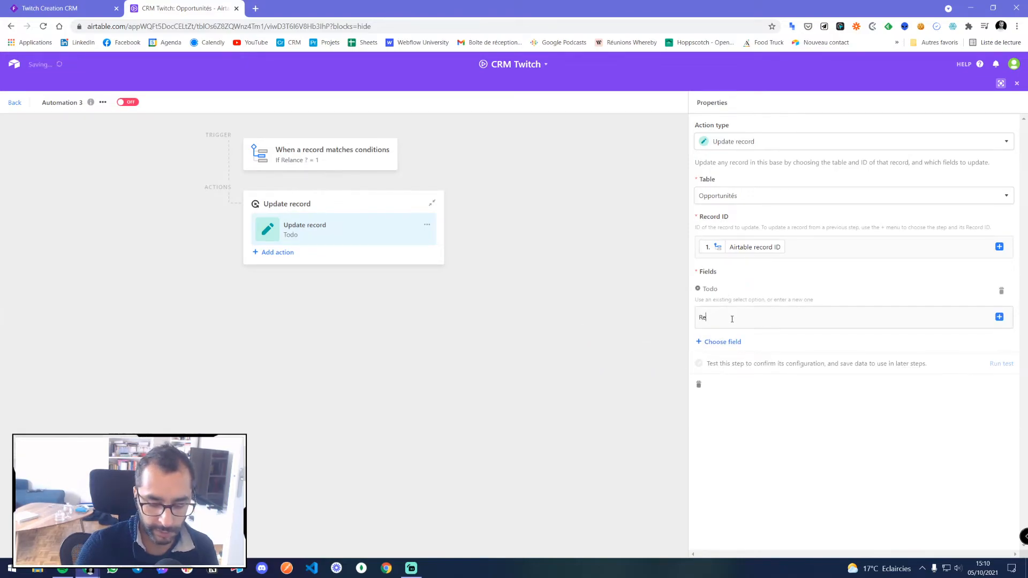
pyautogui.write('lancer')
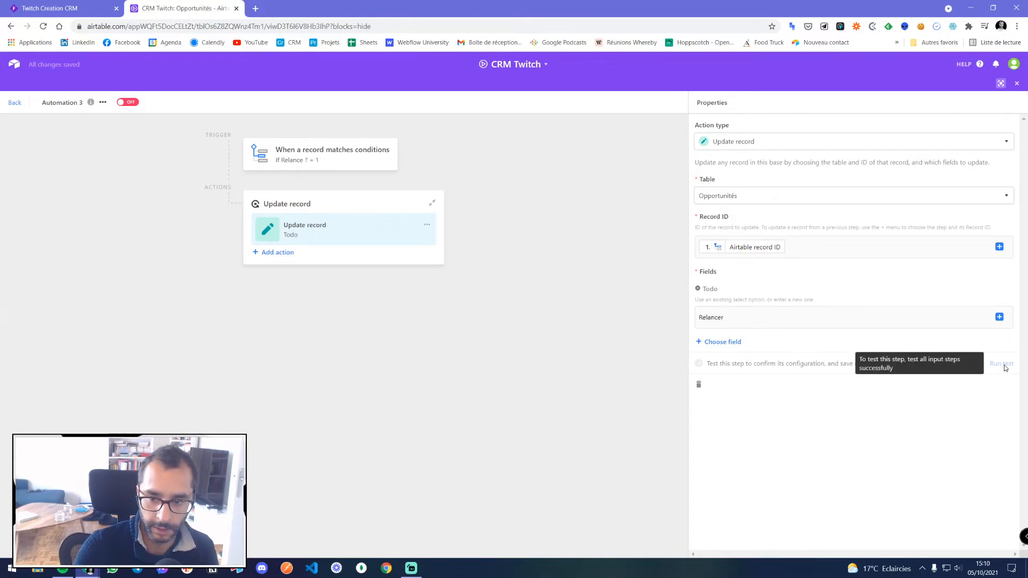
# - Switch the new automation on and close the automation editor to return to the Opportunités table
pyautogui.click(327, 170)
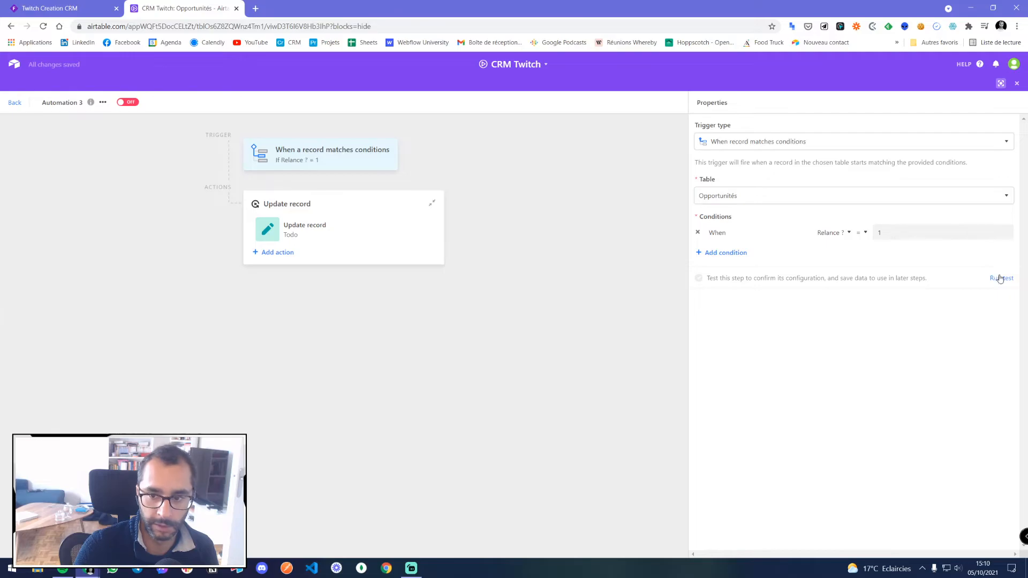
pyautogui.click(128, 103)
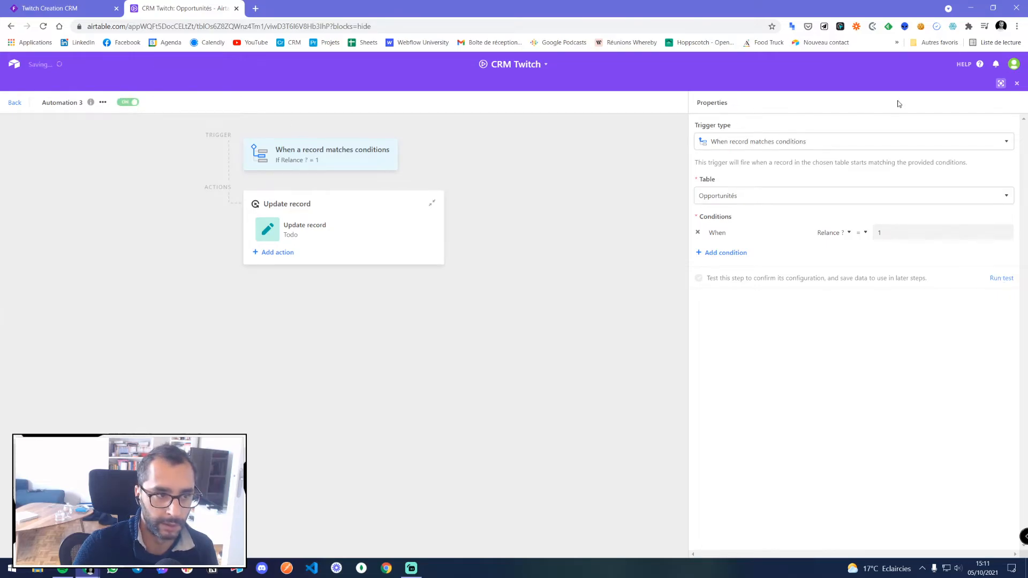
pyautogui.click(1016, 84)
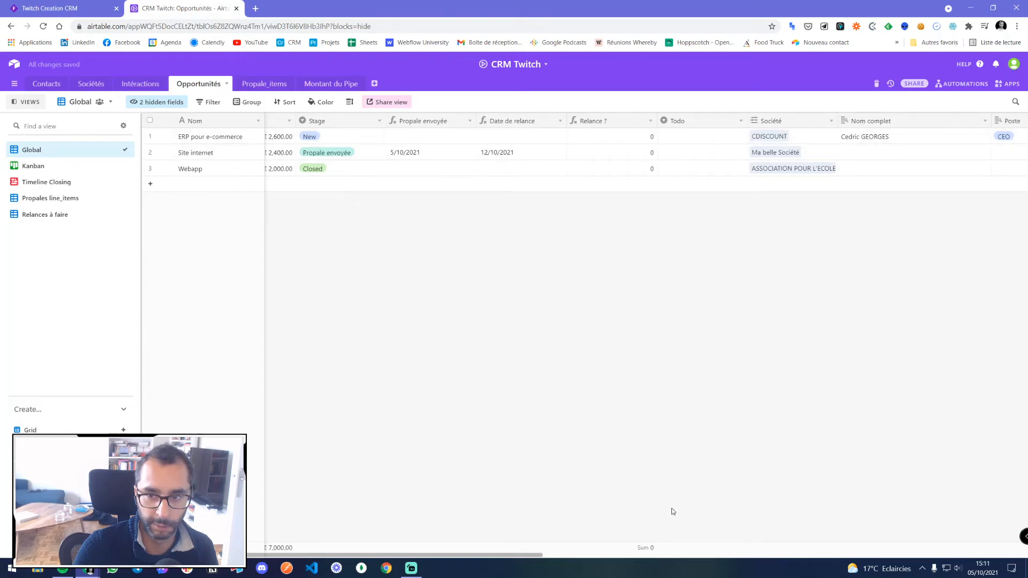
# - Check the line items in the Propale_items table and return to the Opportunités table
pyautogui.moveTo(439, 555); pyautogui.dragTo(415, 554)
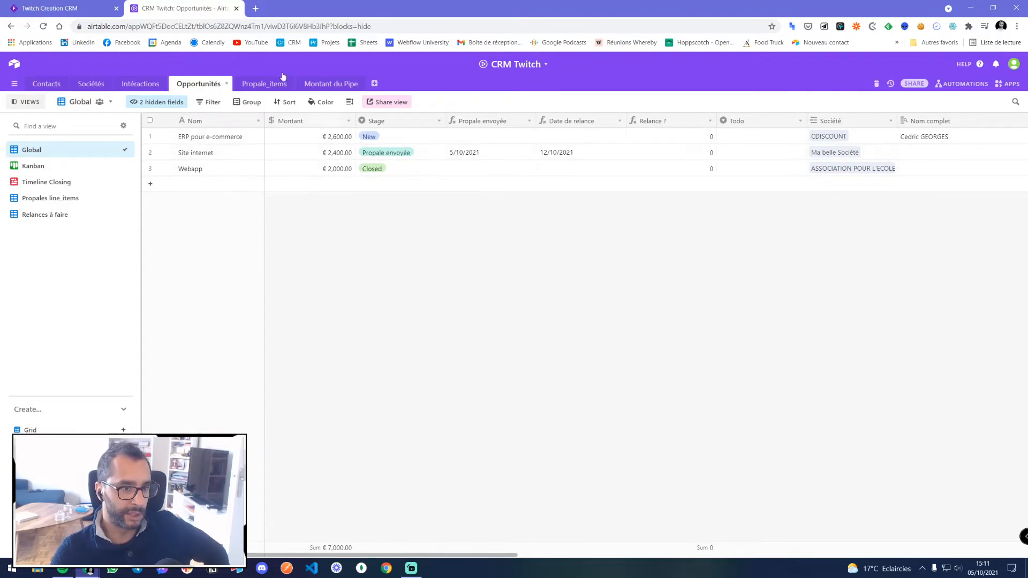
pyautogui.click(272, 84)
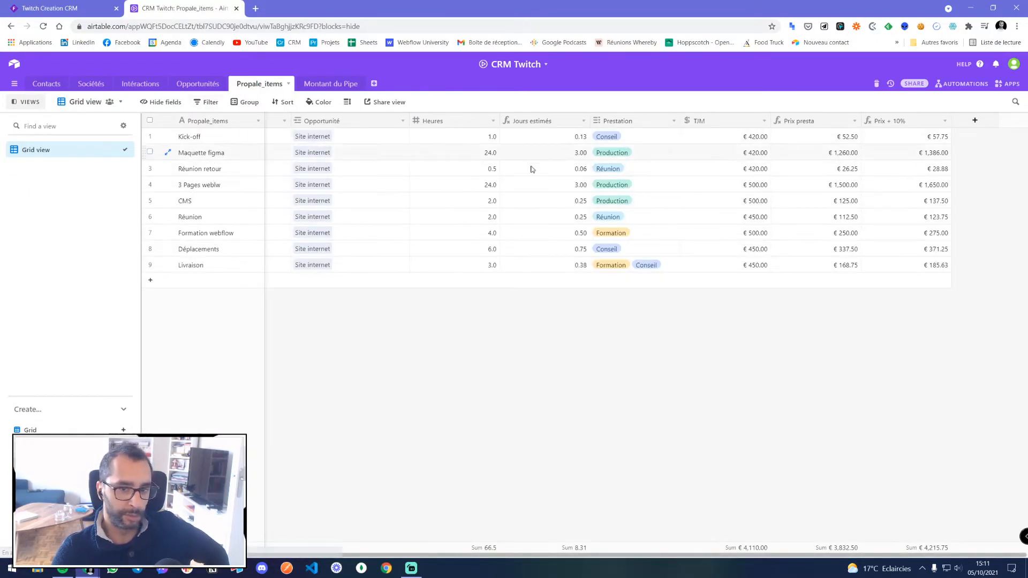
pyautogui.click(203, 85)
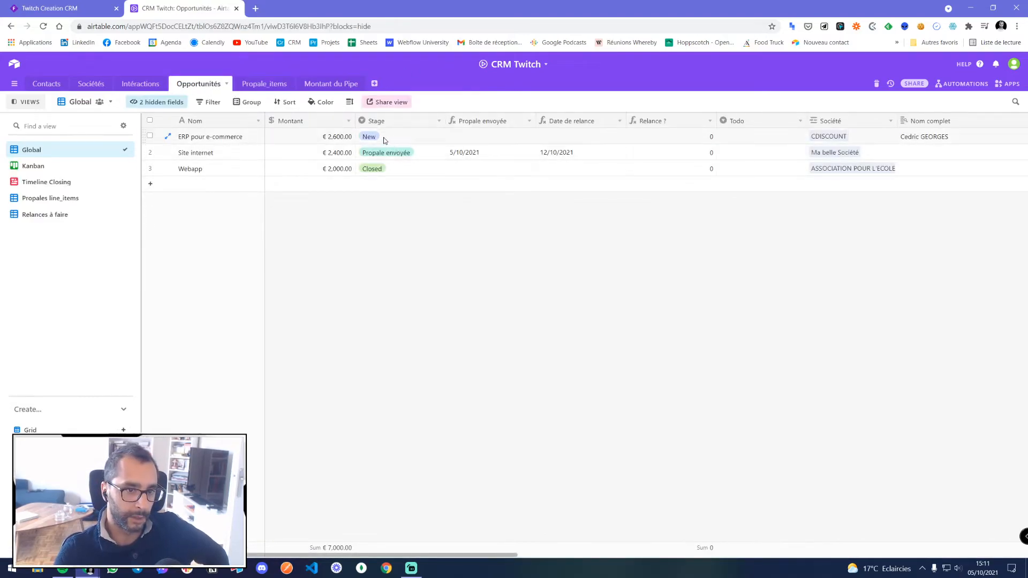
# - Examine the Site internet opportunity's Stage, Propale envoyée and Todo cells, including the options offered for Stage and Todo
pyautogui.click(398, 157)
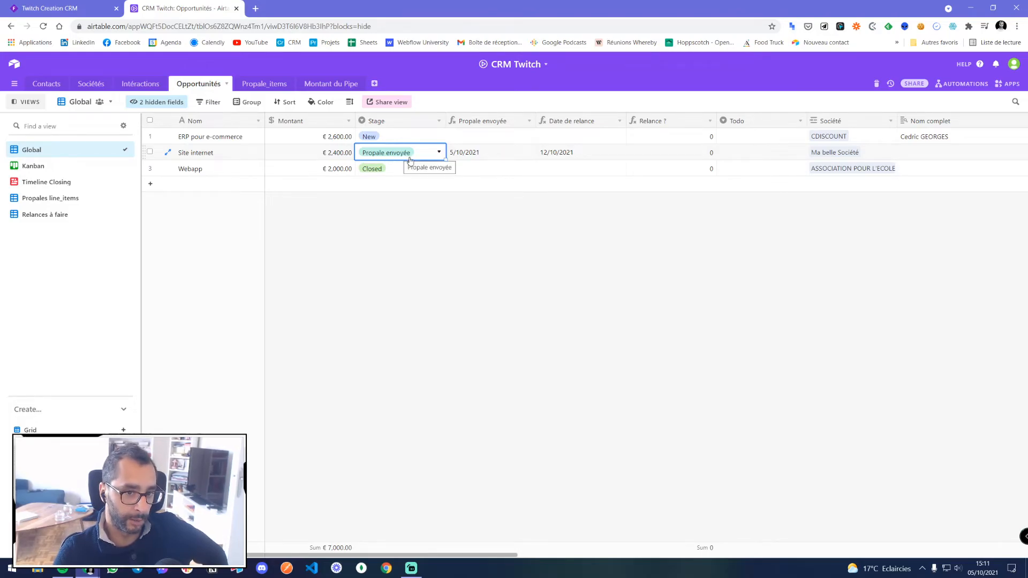
pyautogui.click(482, 157)
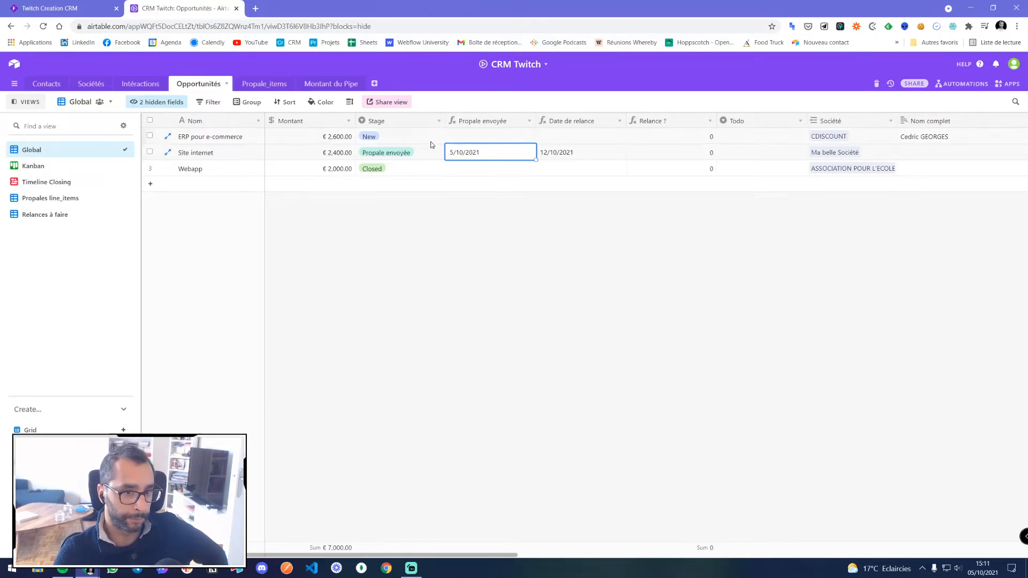
pyautogui.click(413, 154)
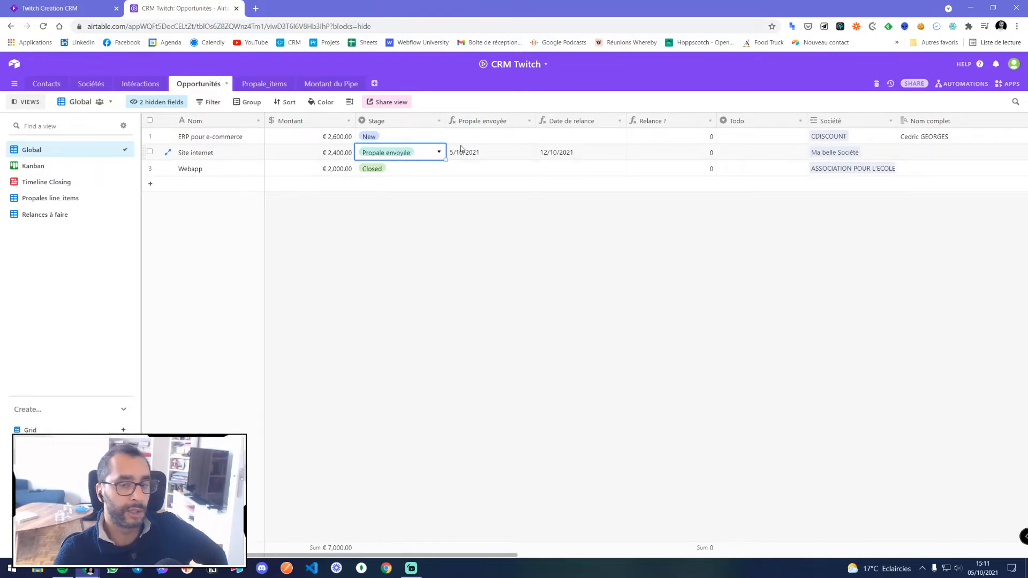
pyautogui.click(403, 155)
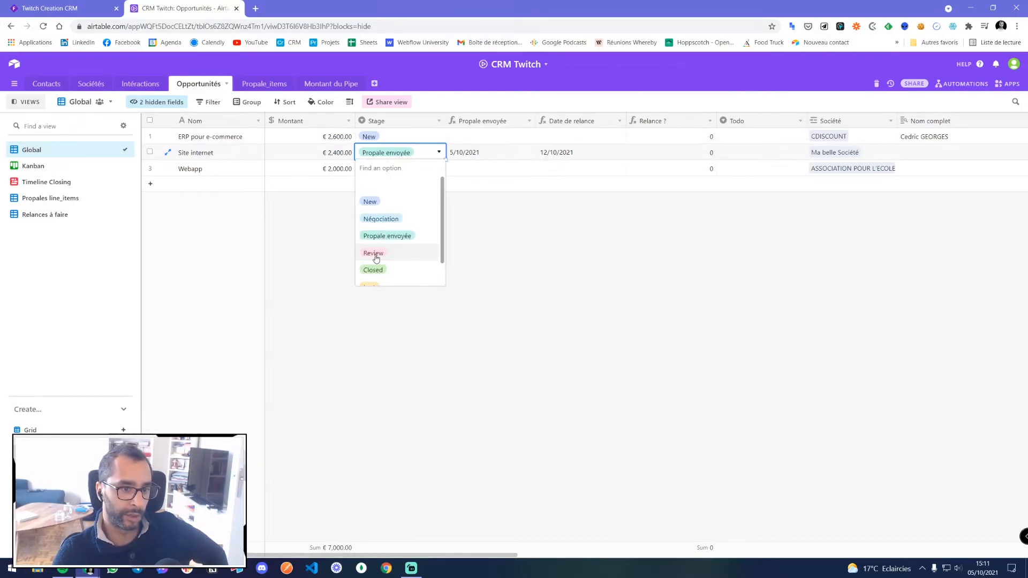
pyautogui.click(466, 240)
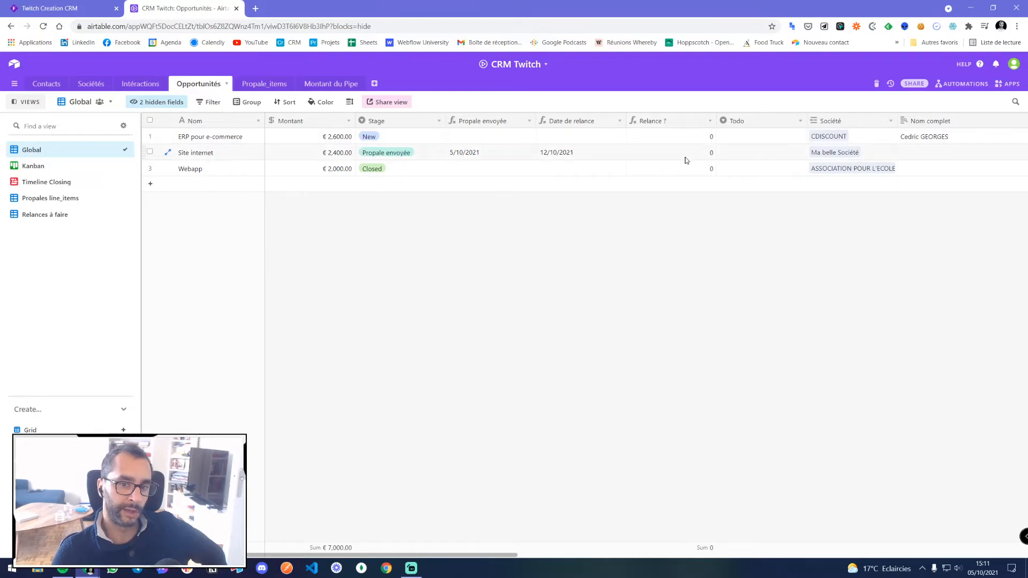
pyautogui.click(410, 155)
pyautogui.click(410, 156)
pyautogui.click(493, 194)
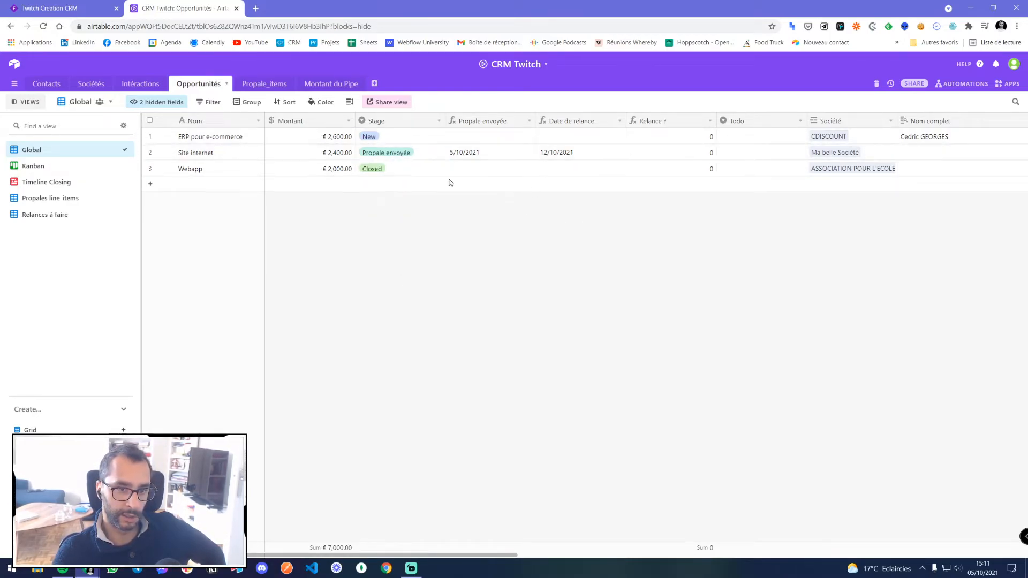
pyautogui.click(743, 157)
pyautogui.click(755, 154)
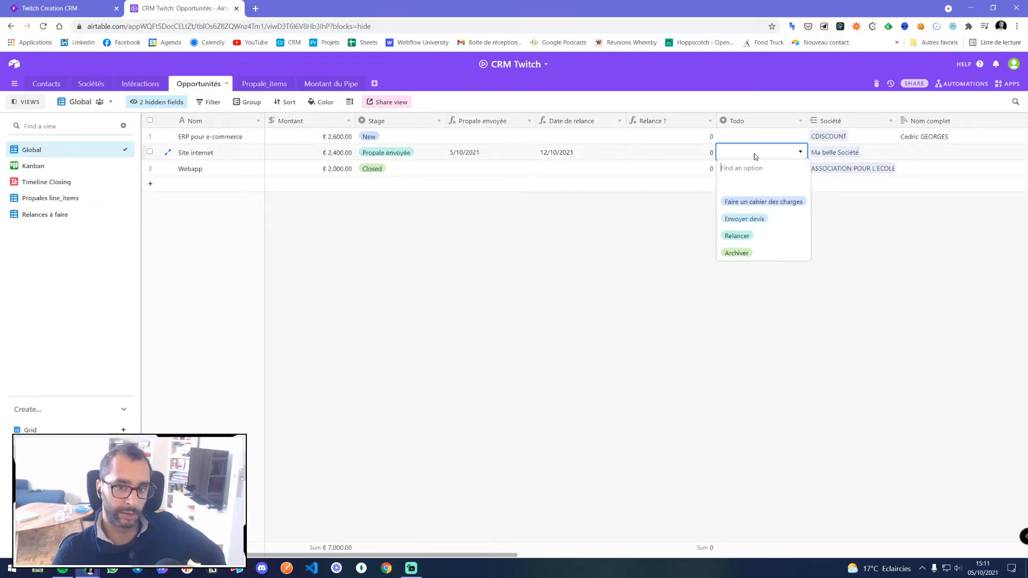
# - Change the "Relances à faire" view's filter to the Todo field instead of "Relance ?" and choose an option as its value
pyautogui.click(60, 214)
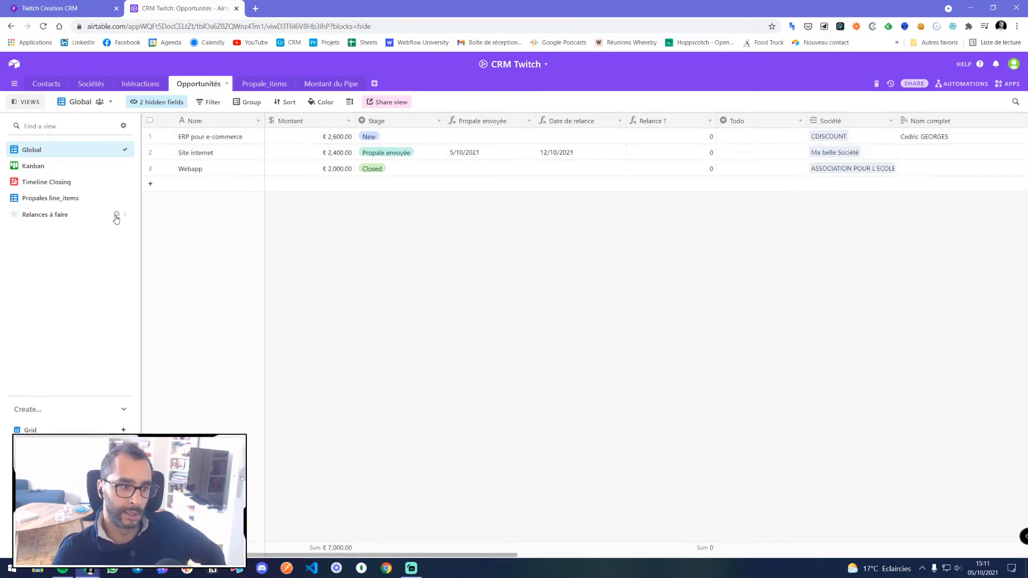
pyautogui.click(59, 214)
pyautogui.click(247, 102)
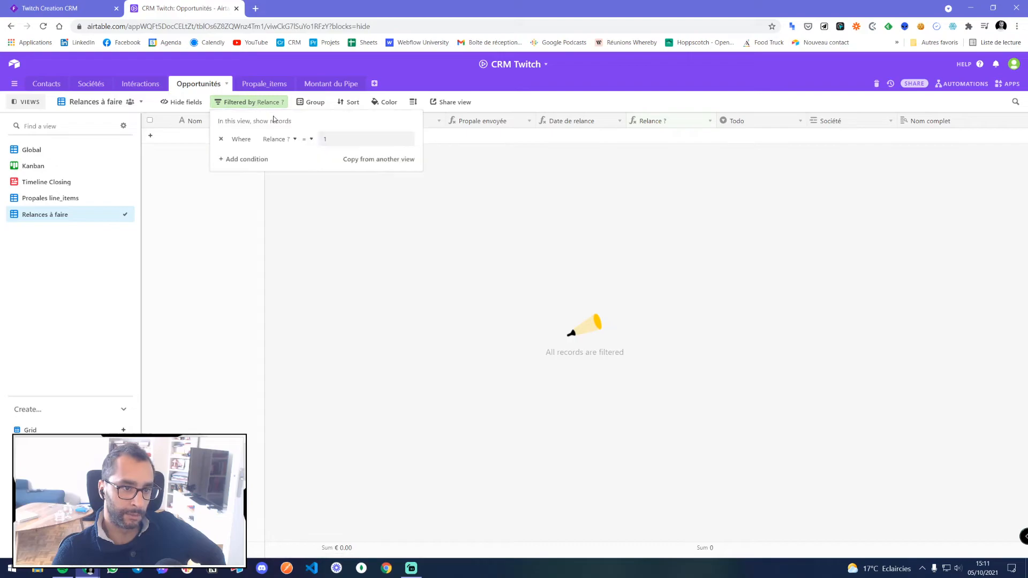
pyautogui.click(289, 140)
pyautogui.scroll(-3, 287, 233)
pyautogui.scroll(5, 308, 214)
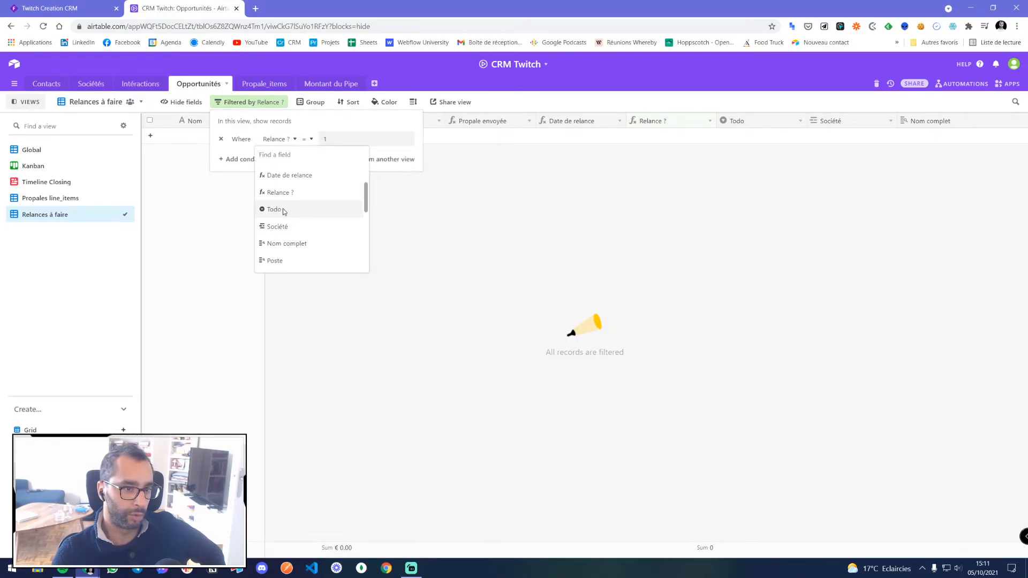
pyautogui.click(284, 210)
pyautogui.click(353, 141)
pyautogui.click(344, 203)
pyautogui.click(373, 213)
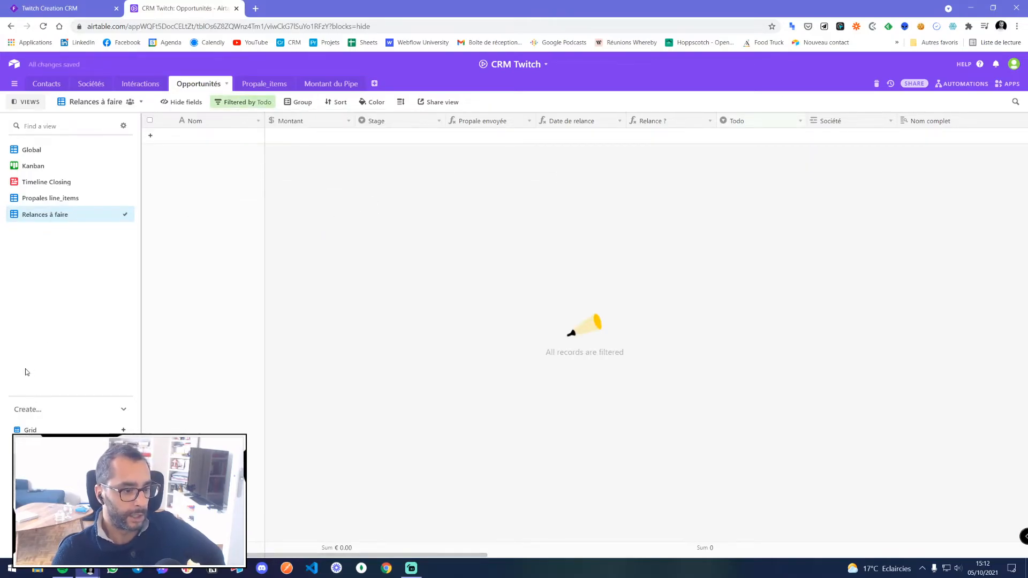
# - Create a Kanban view of Opportunités stacked by the Todo field and name it "Todo"
pyautogui.click(38, 492)
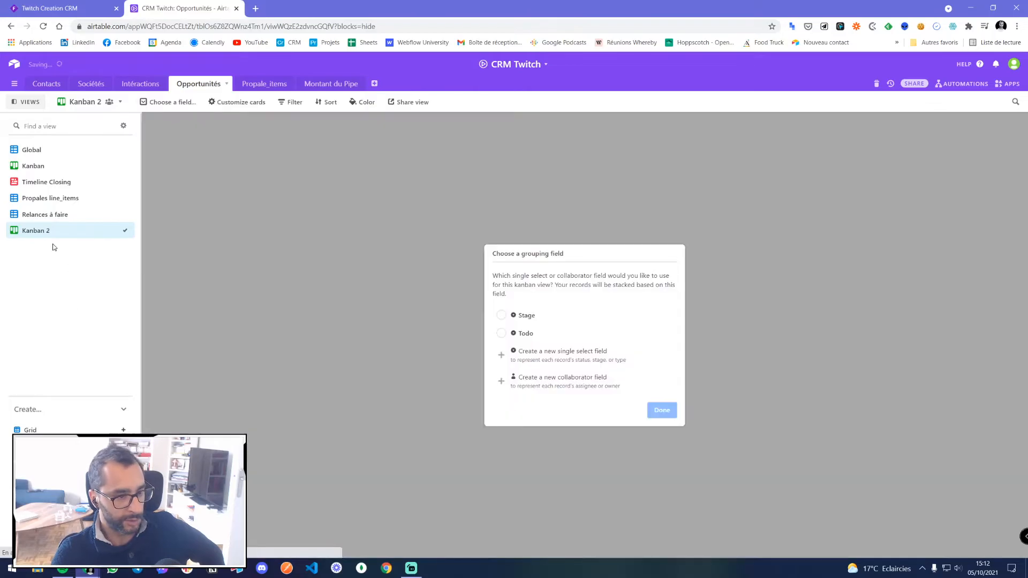
pyautogui.click(530, 333)
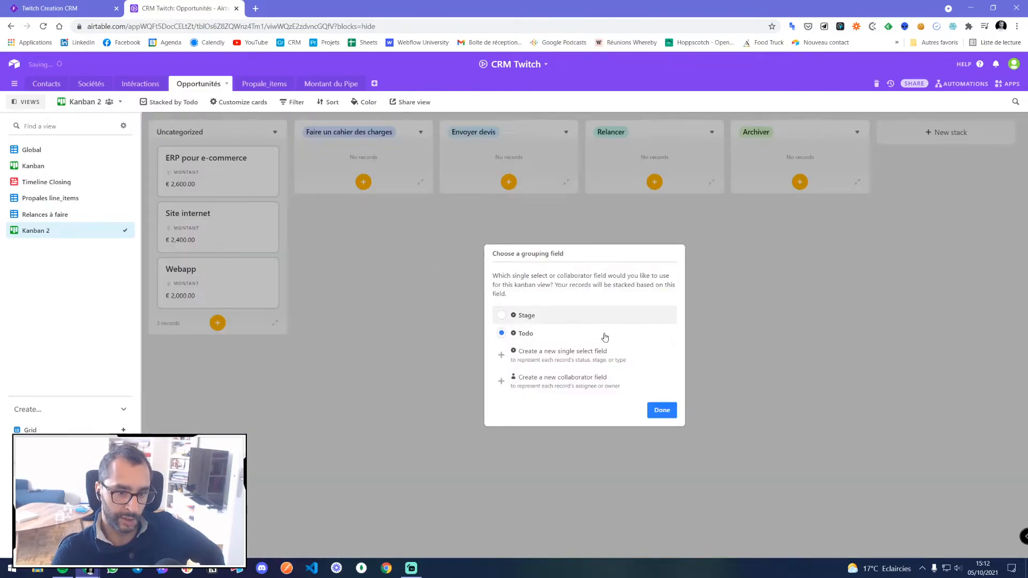
pyautogui.click(659, 409)
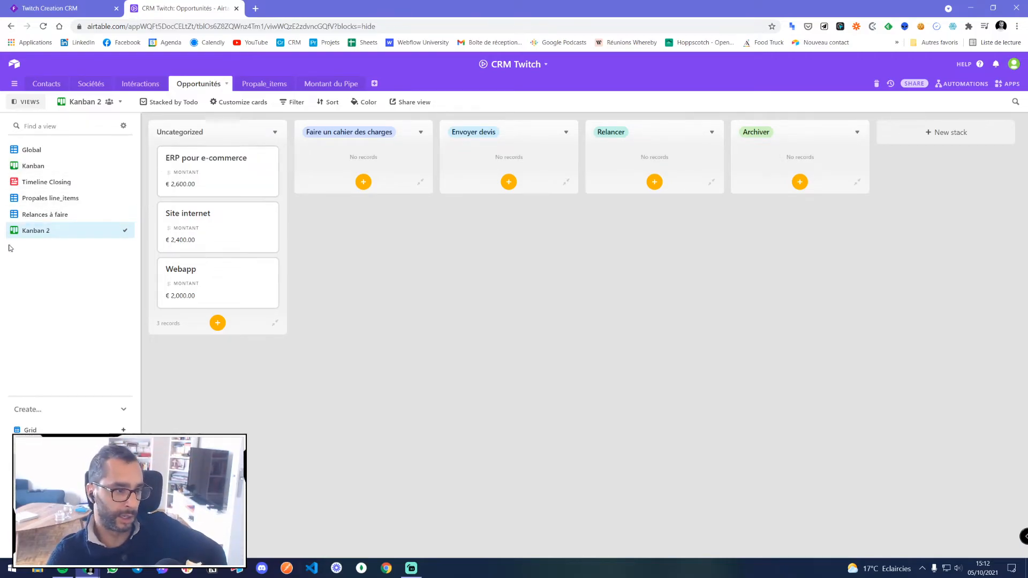
pyautogui.doubleClick(33, 231)
pyautogui.write('T')
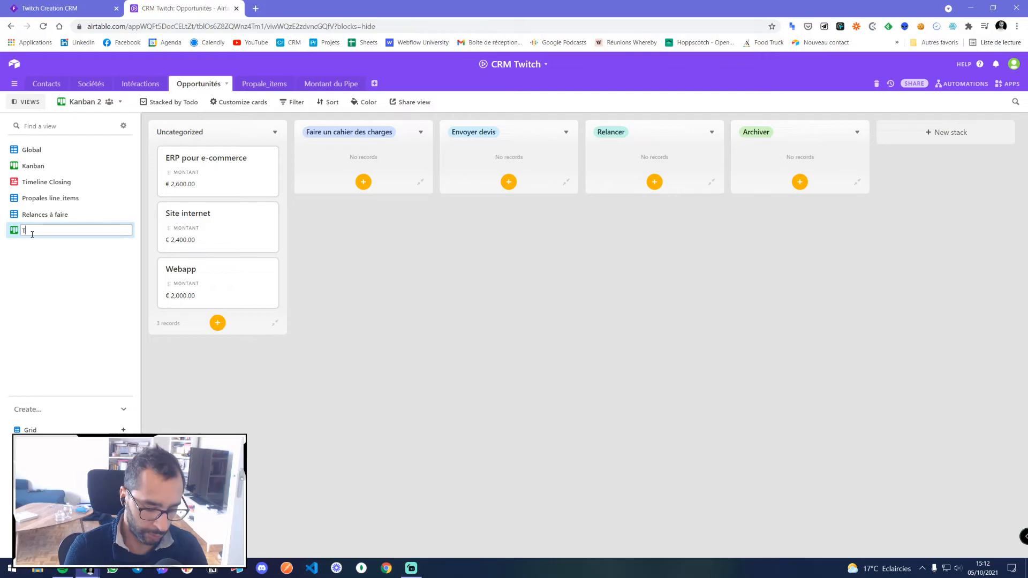
pyautogui.write('odo')
pyautogui.press('Return')
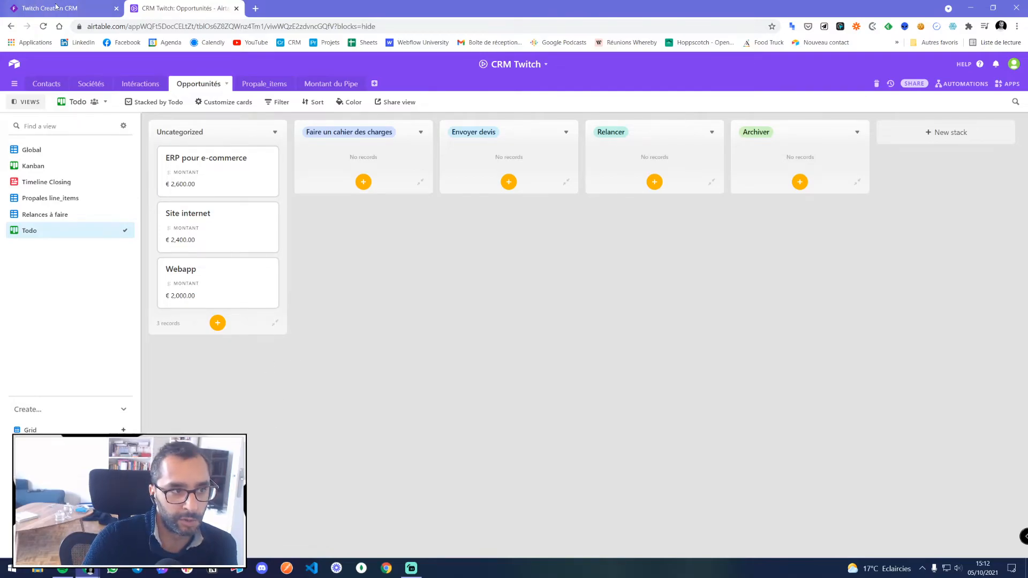
# - Look over the Montant du Pipe table and the Twitch Creation CRM diagram in Whimsical, and return to the Airtable base
pyautogui.click(338, 85)
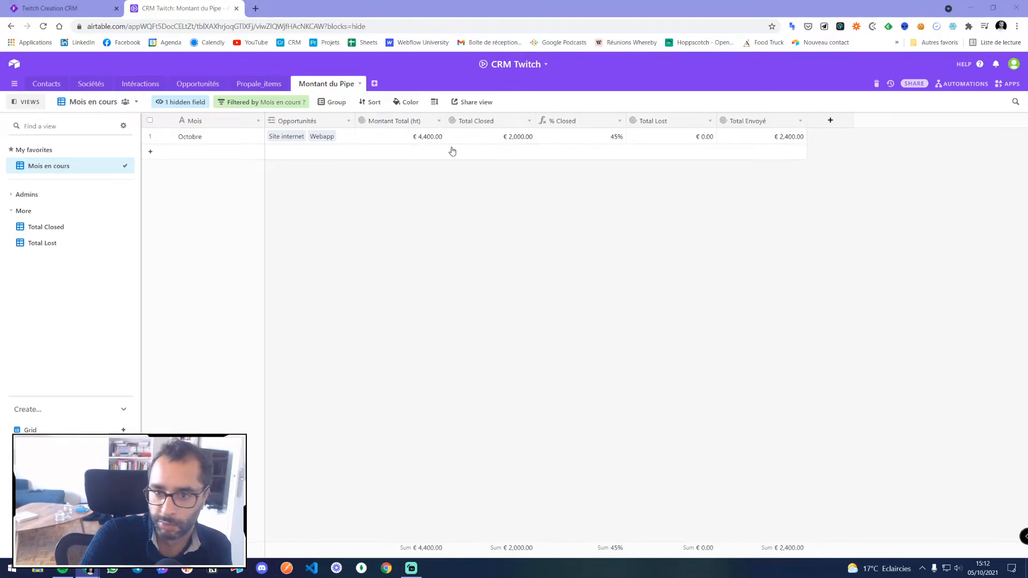
pyautogui.click(84, 8)
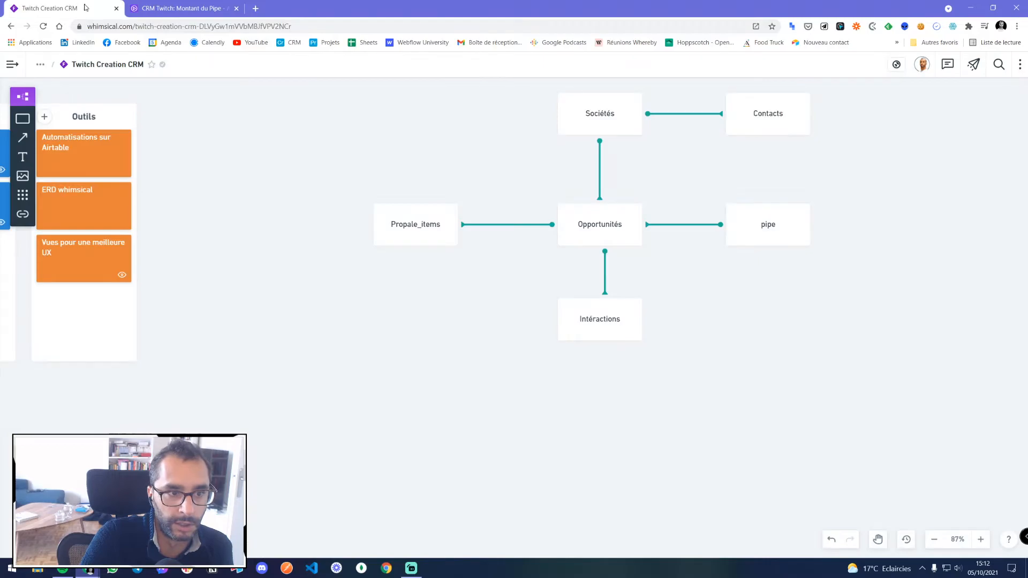
pyautogui.click(166, 10)
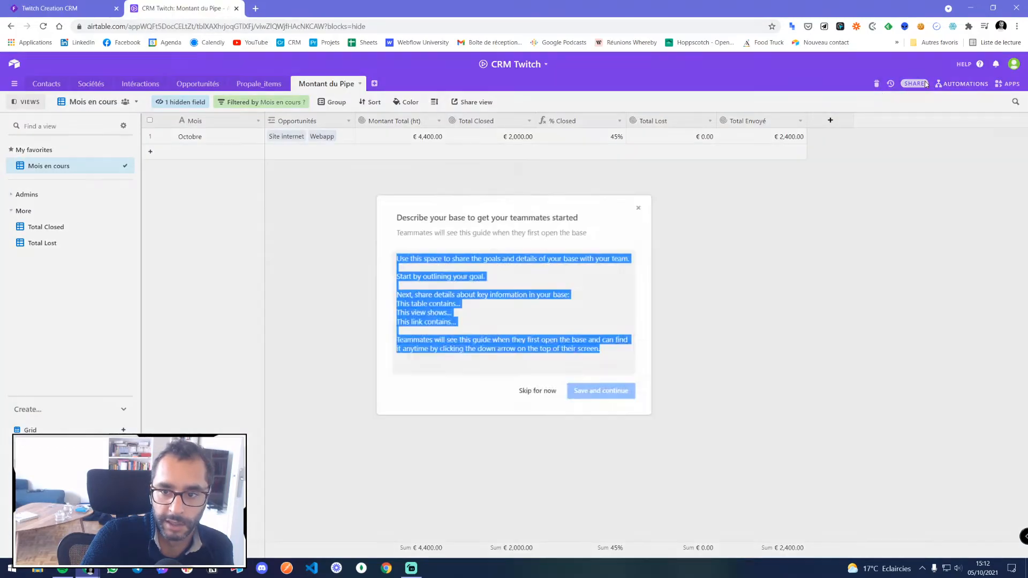
# - Dismiss the base guide, open sharing for the CRM Twitch base only, and copy its read-only shared base link
pyautogui.click(639, 208)
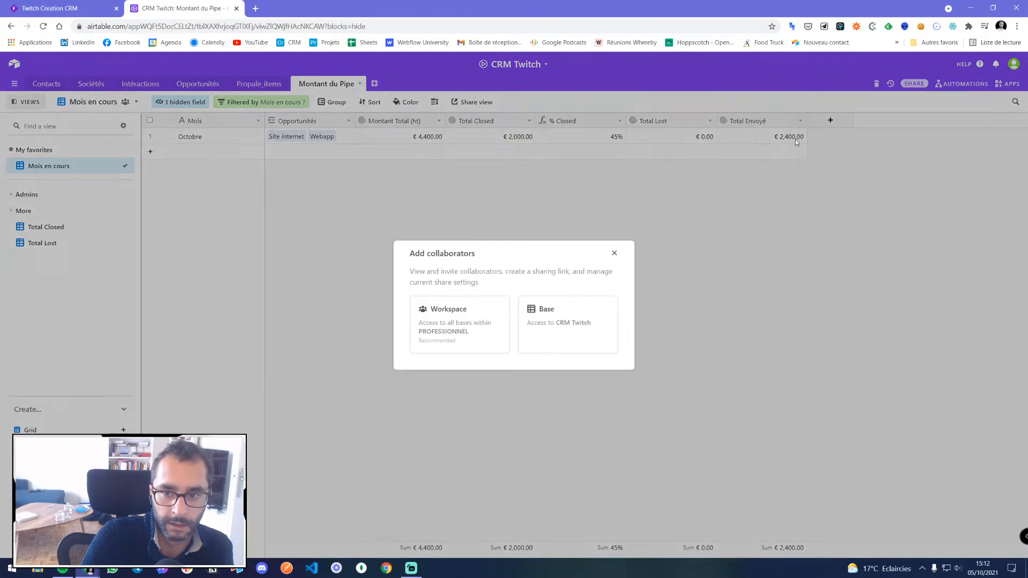
pyautogui.click(561, 325)
pyautogui.rightClick(418, 379)
pyautogui.click(447, 388)
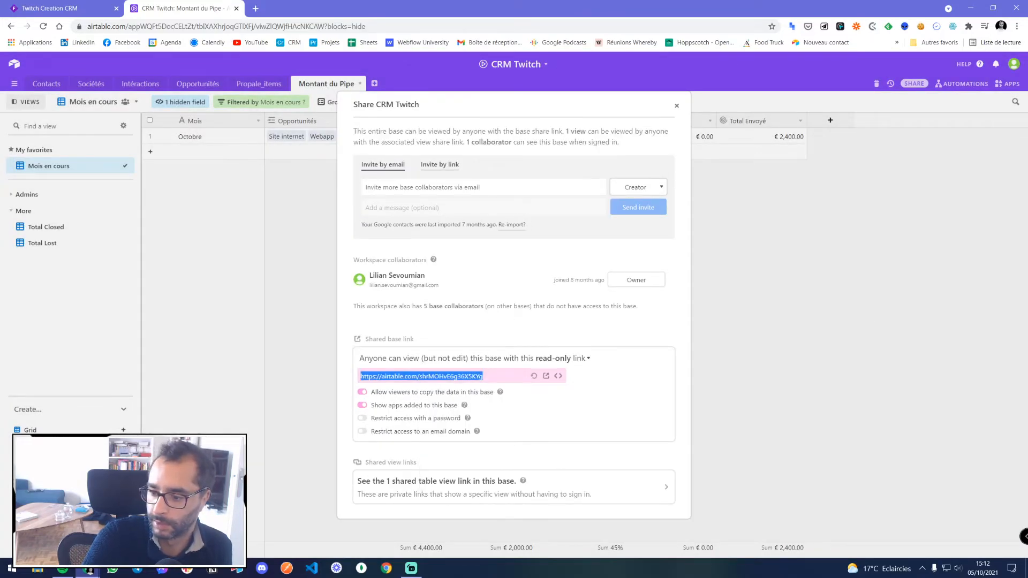
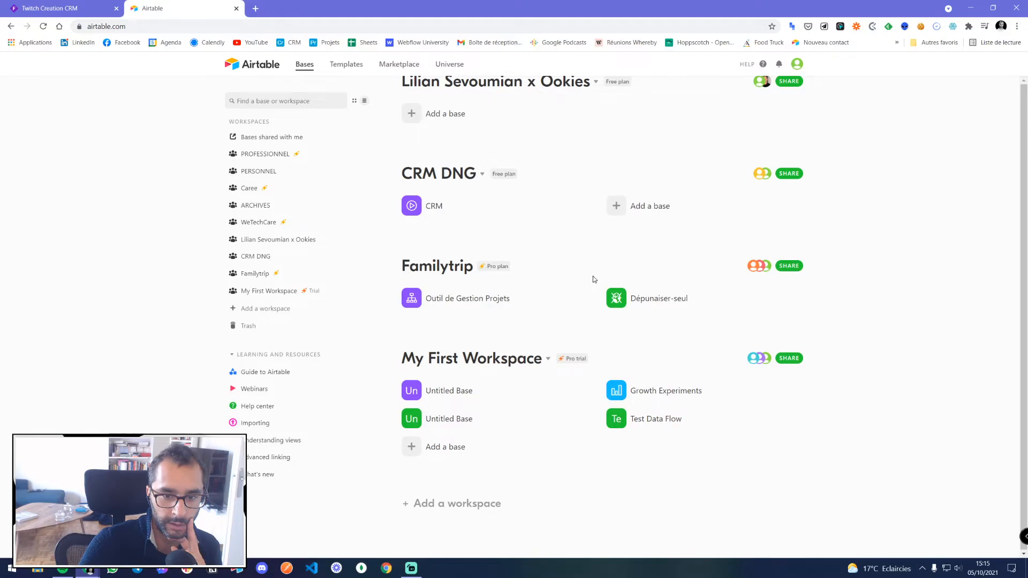
# - Create a base from scratch in the PROFESSIONNEL workspace and name it "TEST"
pyautogui.scroll(20, 593, 278)
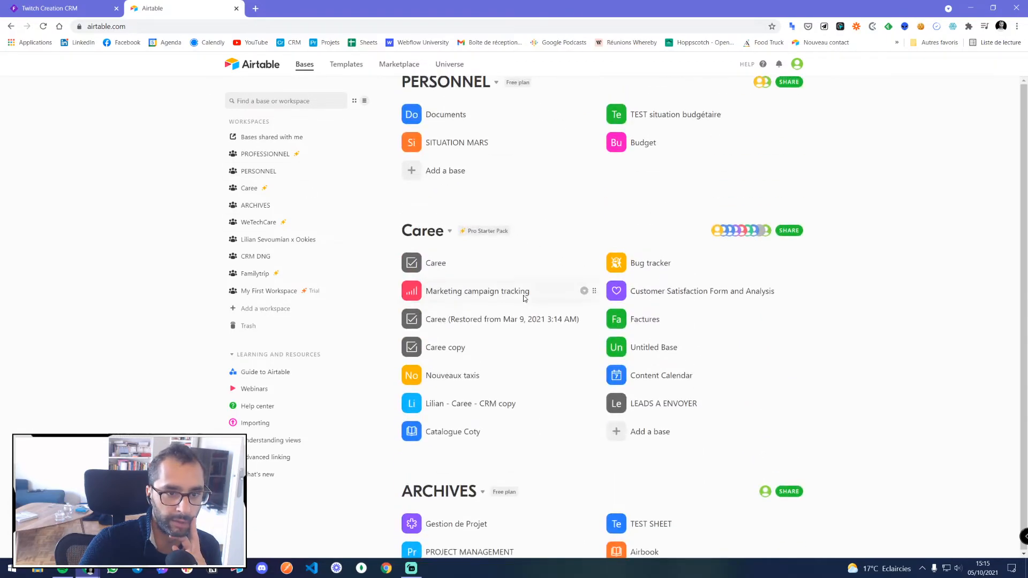
pyautogui.scroll(15, 523, 298)
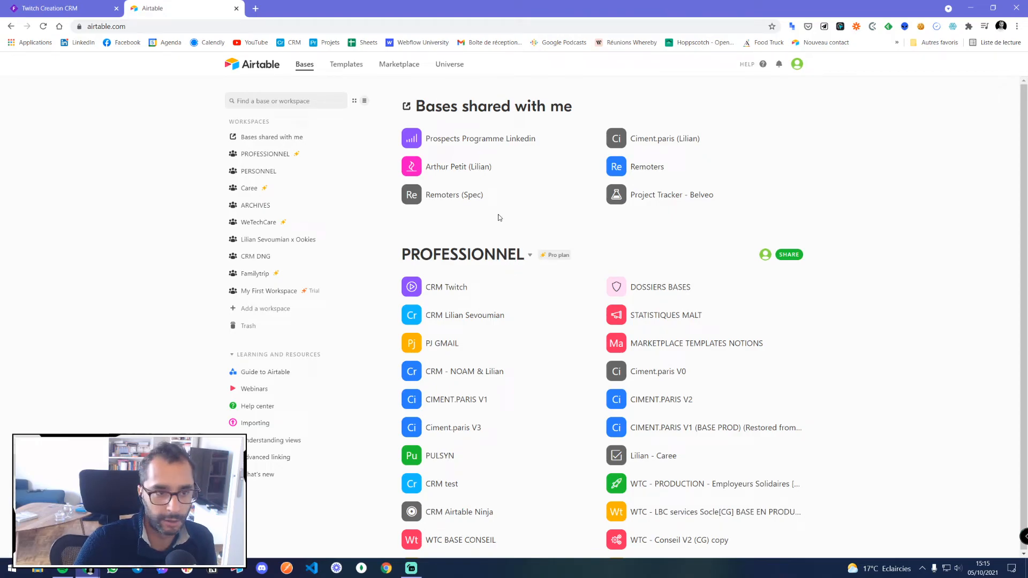
pyautogui.scroll(-12, 558, 214)
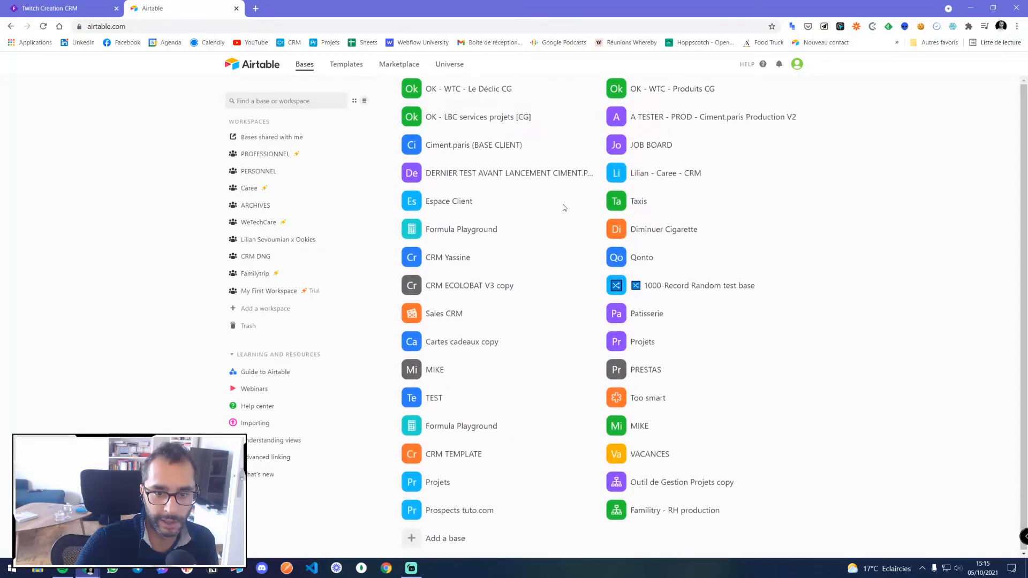
pyautogui.scroll(-4, 563, 208)
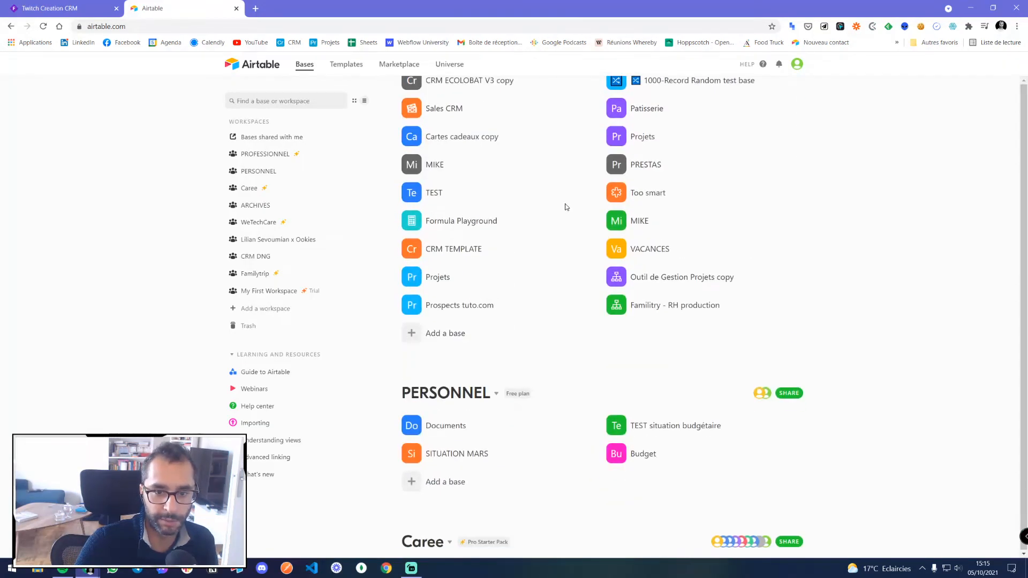
pyautogui.click(442, 336)
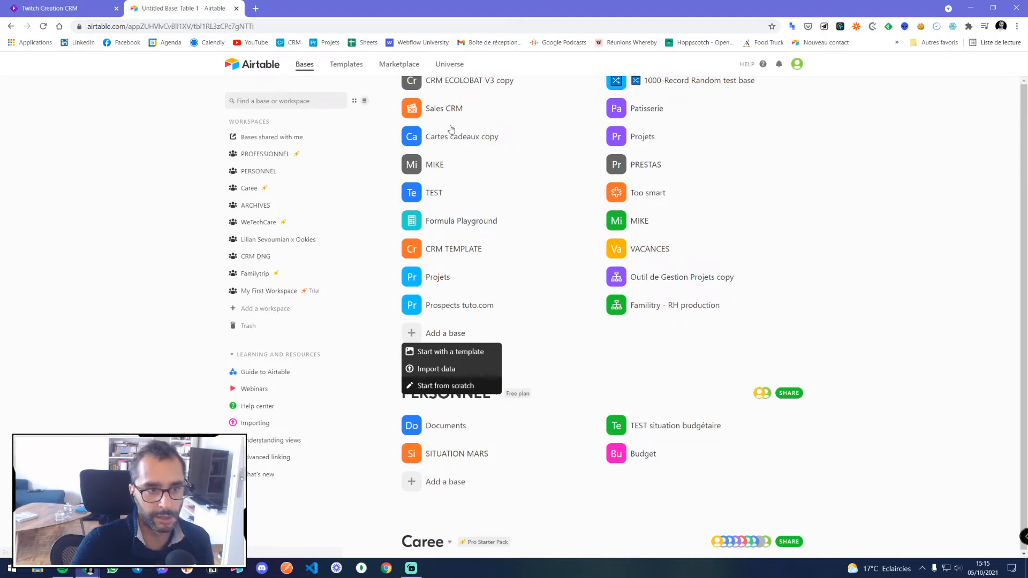
pyautogui.click(448, 386)
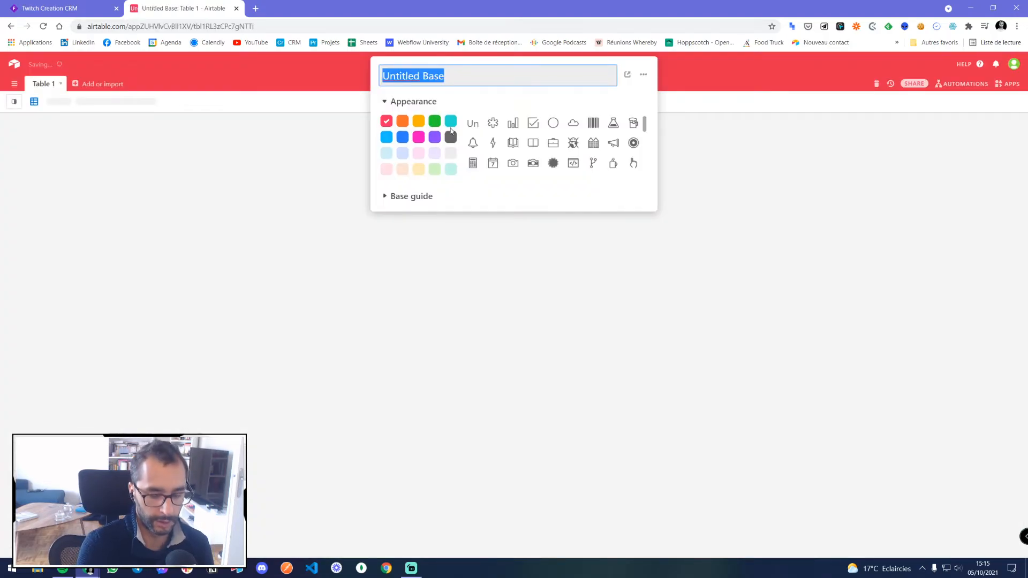
pyautogui.write('TEST')
pyautogui.click(367, 201)
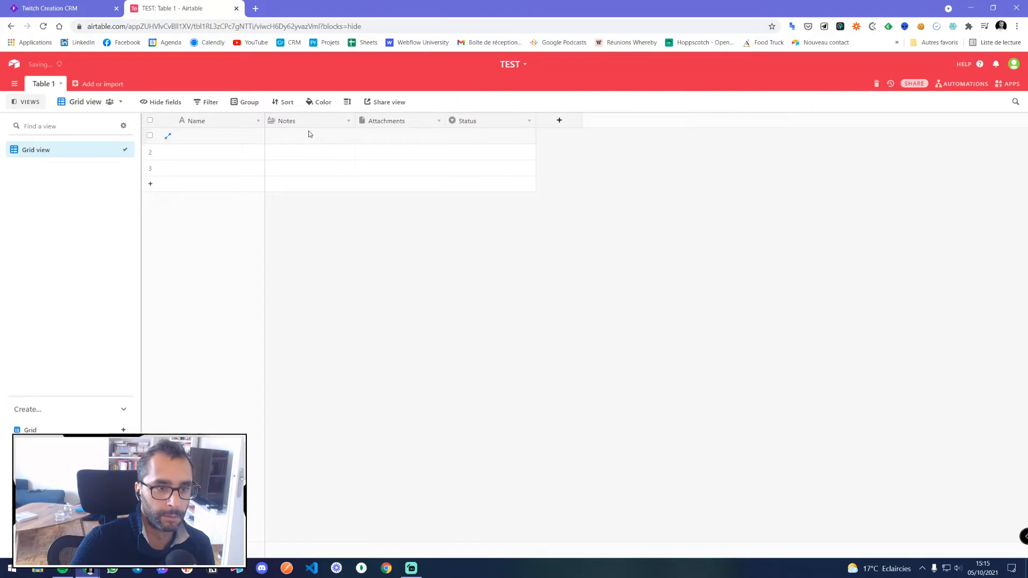
# - Delete the Notes, Attachments and Status fields from Table 1
pyautogui.rightClick(308, 121)
pyautogui.click(305, 339)
pyautogui.rightClick(308, 122)
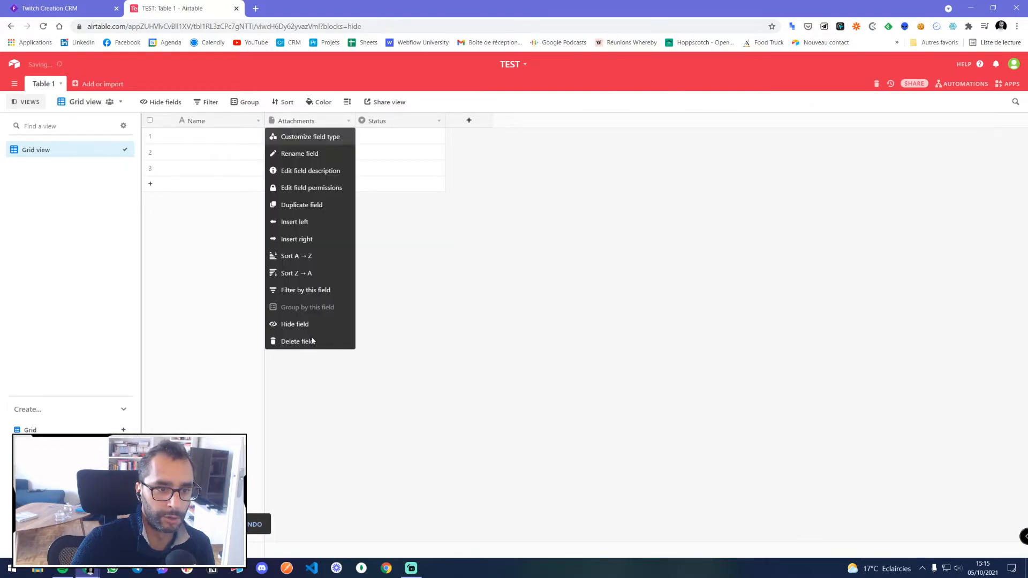
pyautogui.click(304, 341)
pyautogui.rightClick(308, 120)
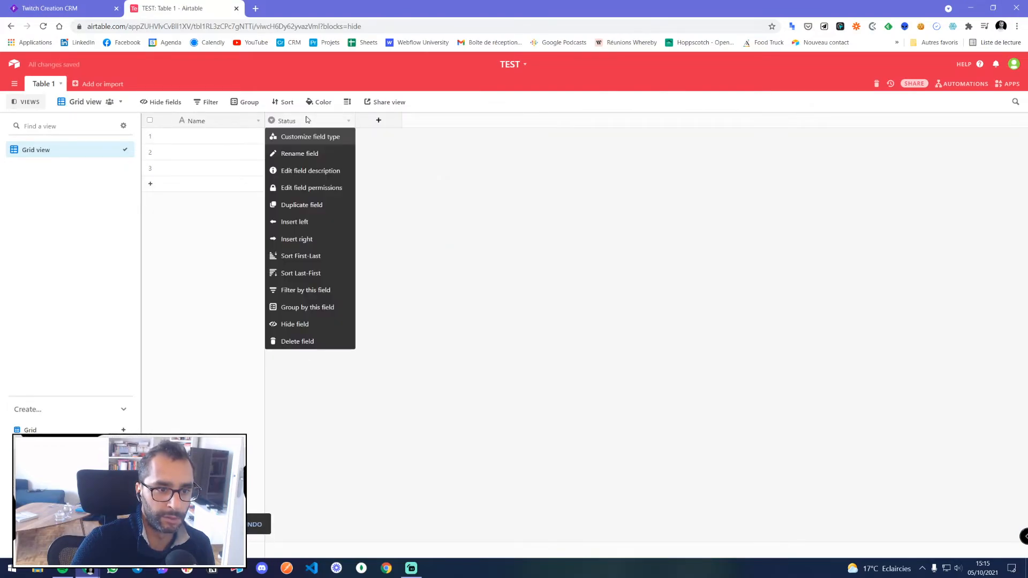
pyautogui.click(294, 341)
# - Rename Table 1 as "Images"
pyautogui.doubleClick(44, 83)
pyautogui.write('Images')
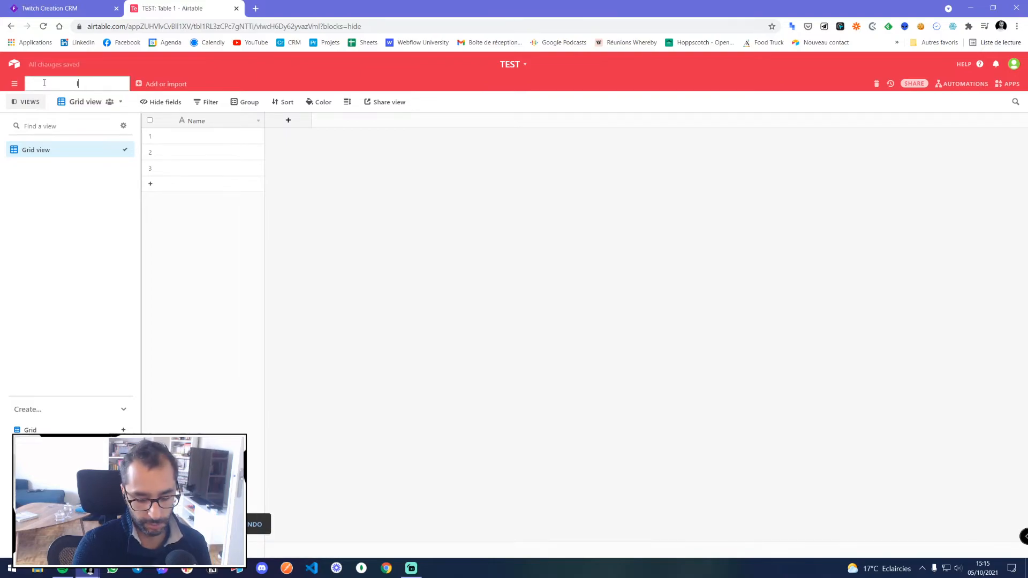
pyautogui.press('Return')
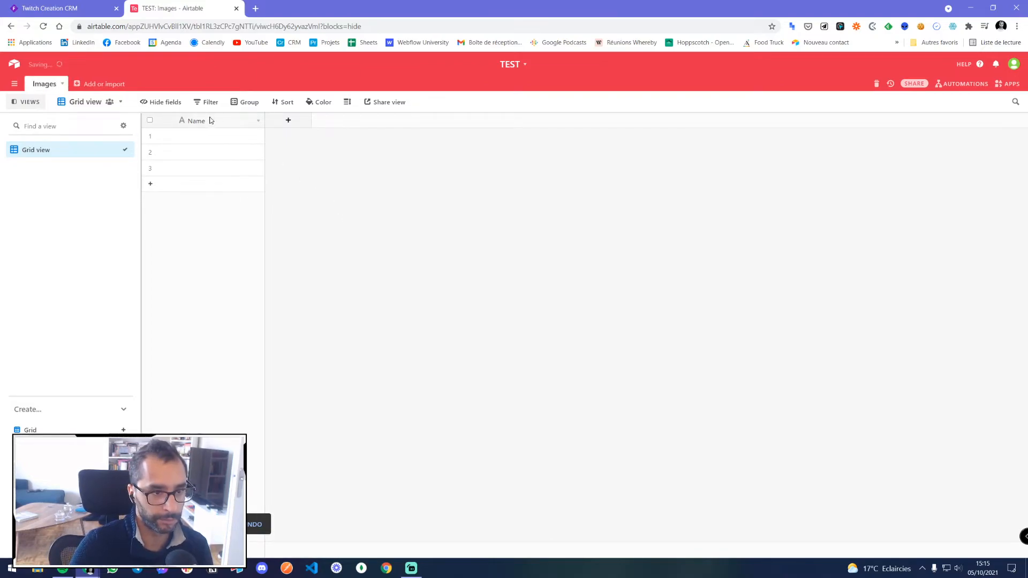
# - Add a URL field named "Liens images" to the Images table
pyautogui.click(288, 120)
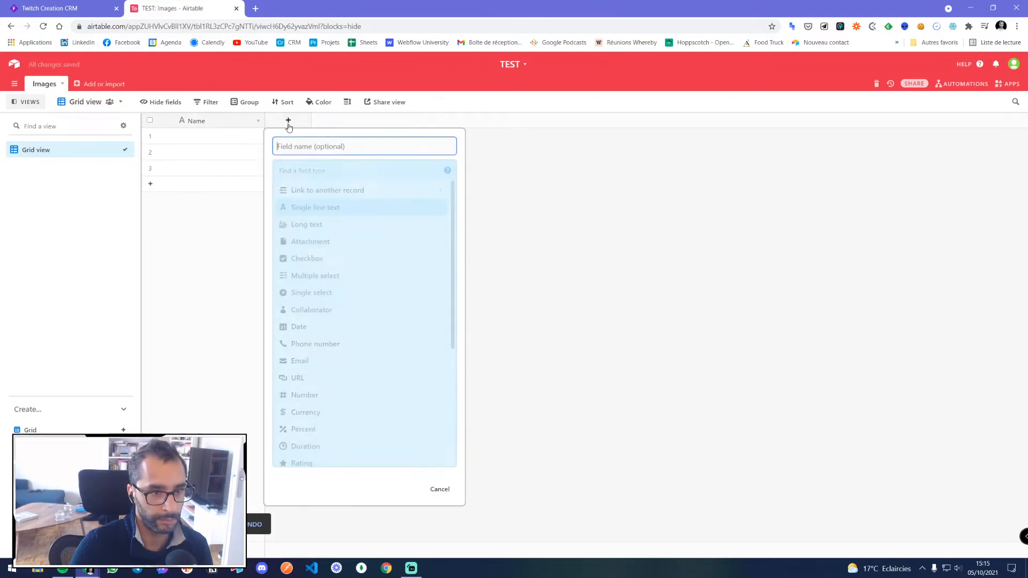
pyautogui.click(331, 171)
pyautogui.write('url')
pyautogui.click(332, 192)
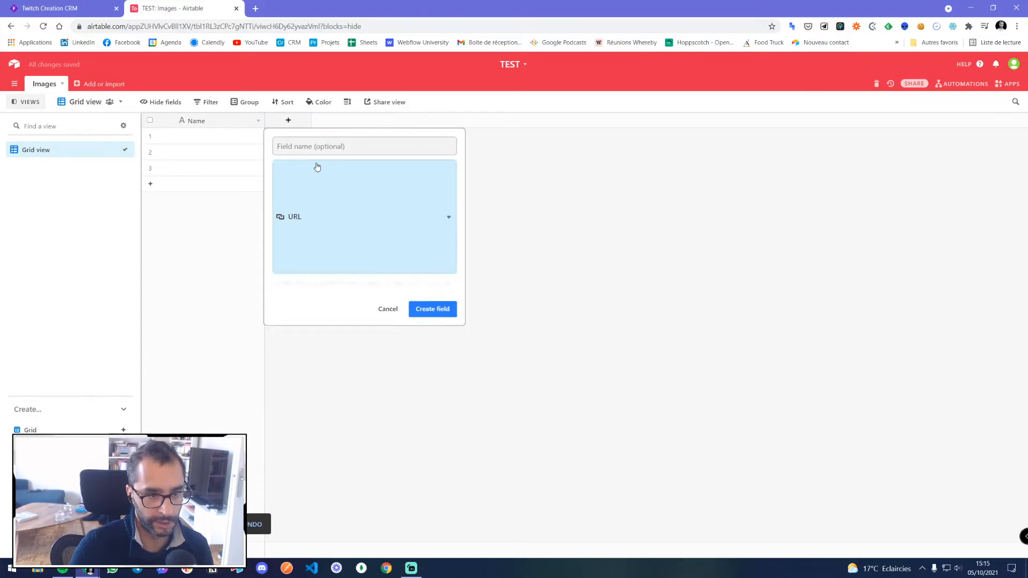
pyautogui.click(303, 147)
pyautogui.write('Liens images')
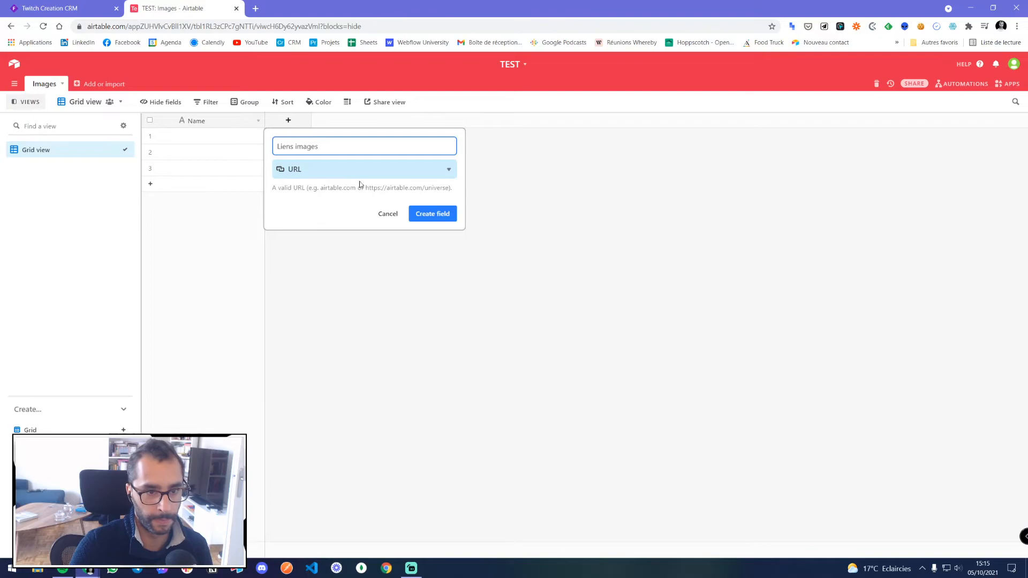
pyautogui.click(432, 213)
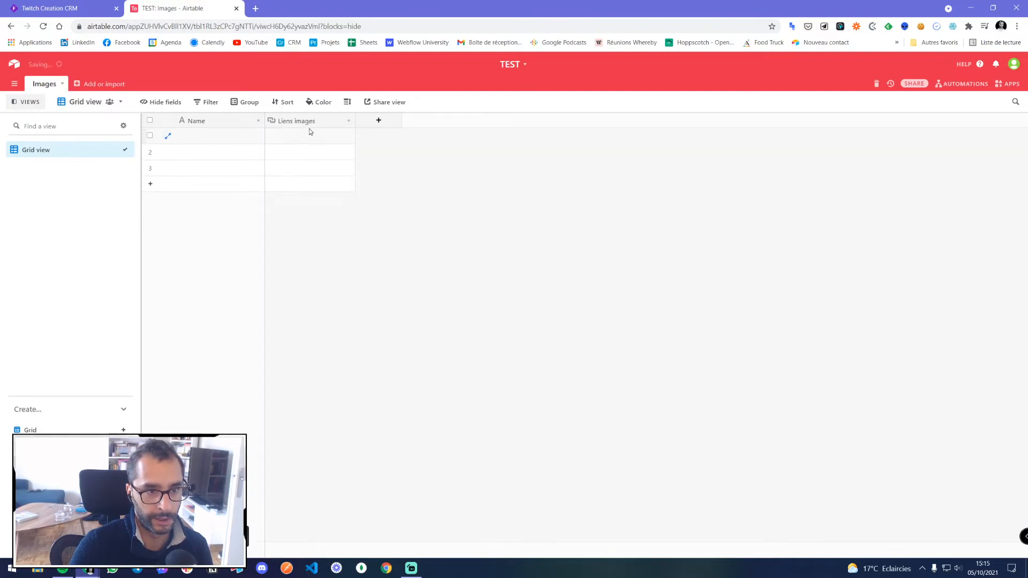
# - Add an Attachment field named "attachment" after the Liens images field
pyautogui.click(378, 120)
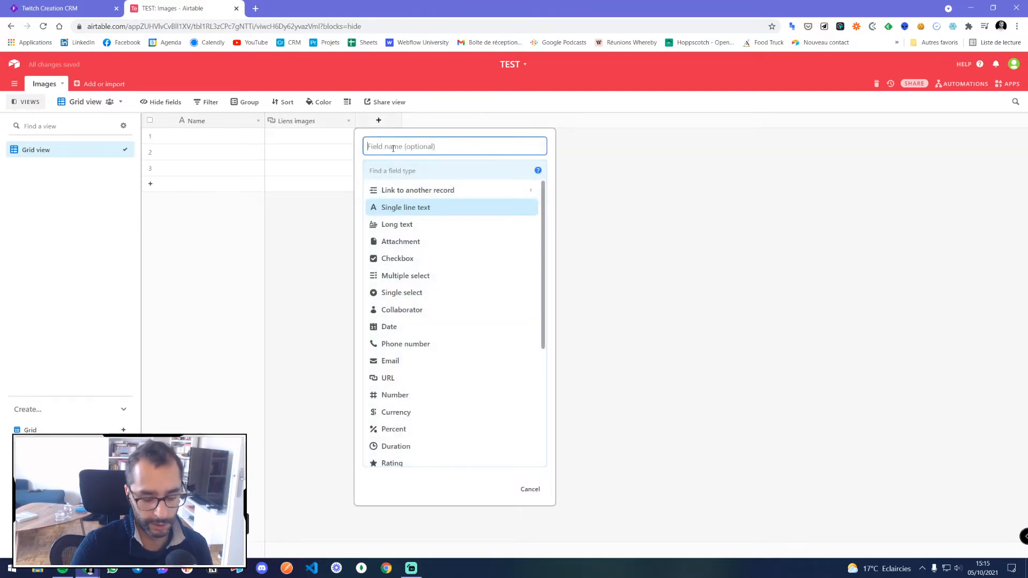
pyautogui.write('attachment')
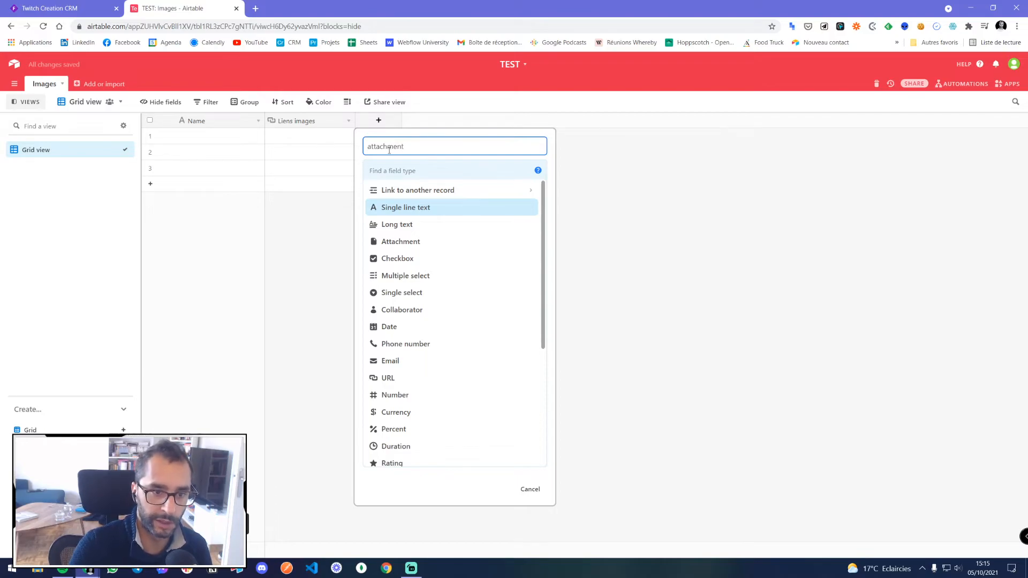
pyautogui.click(391, 170)
pyautogui.write('attach')
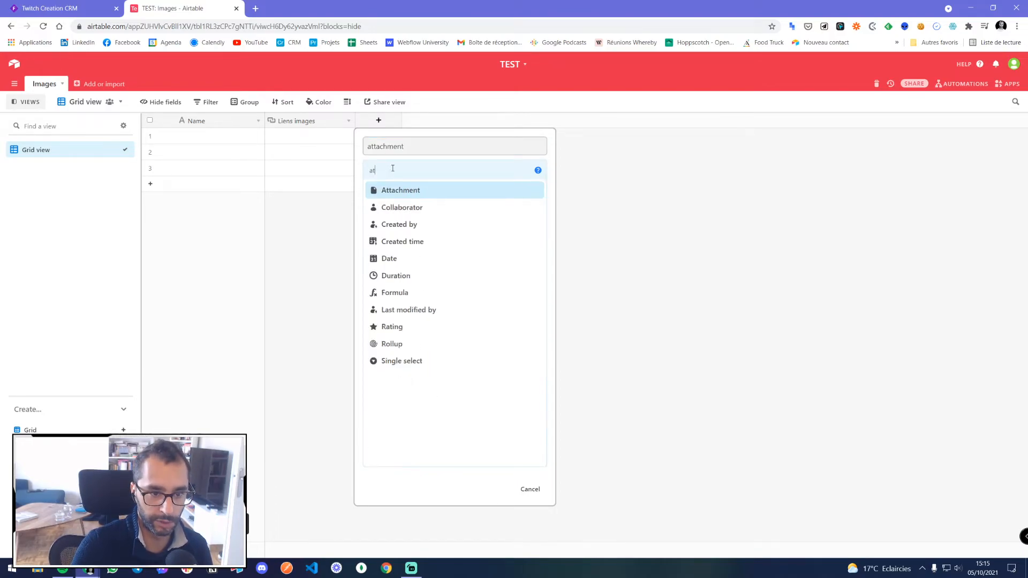
pyautogui.click(383, 188)
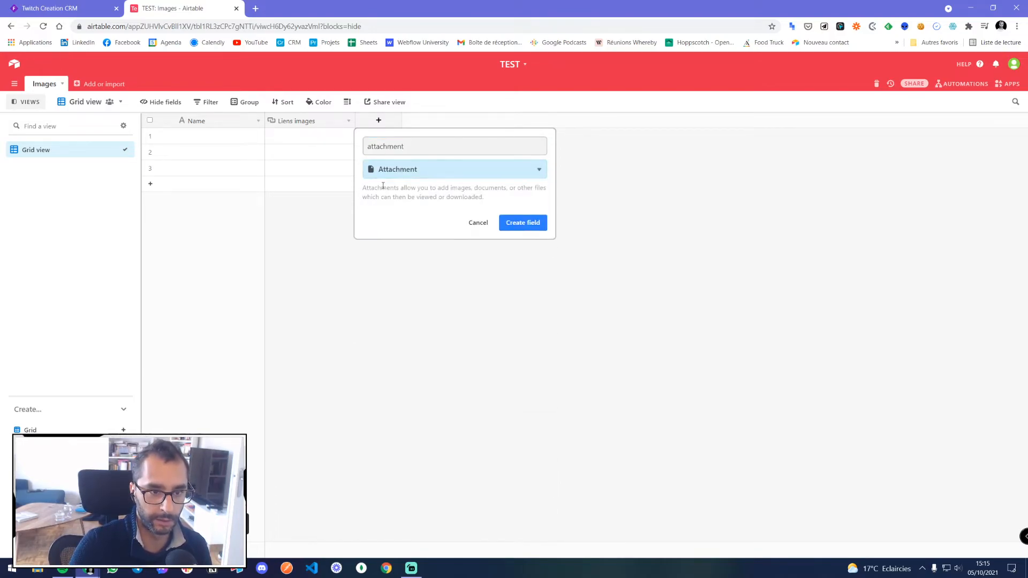
pyautogui.click(536, 224)
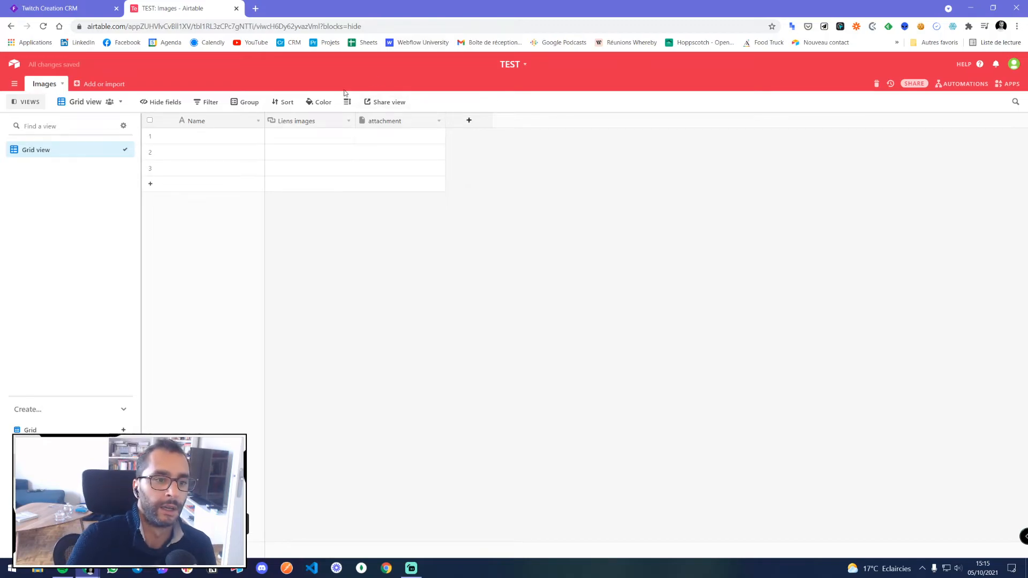
# - Enter "Nom image" as the name of the first record
pyautogui.click(211, 138)
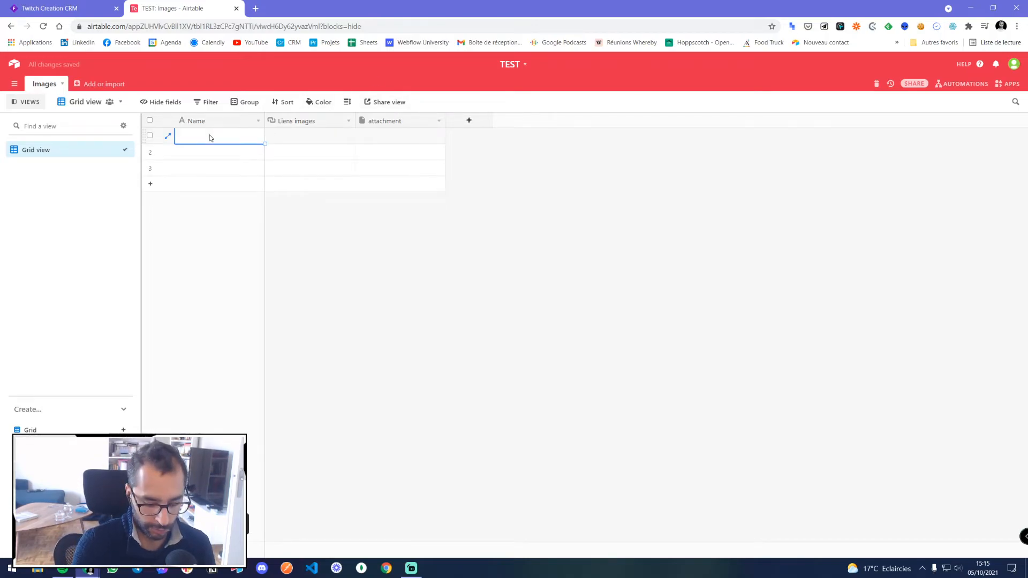
pyautogui.write('Nom image')
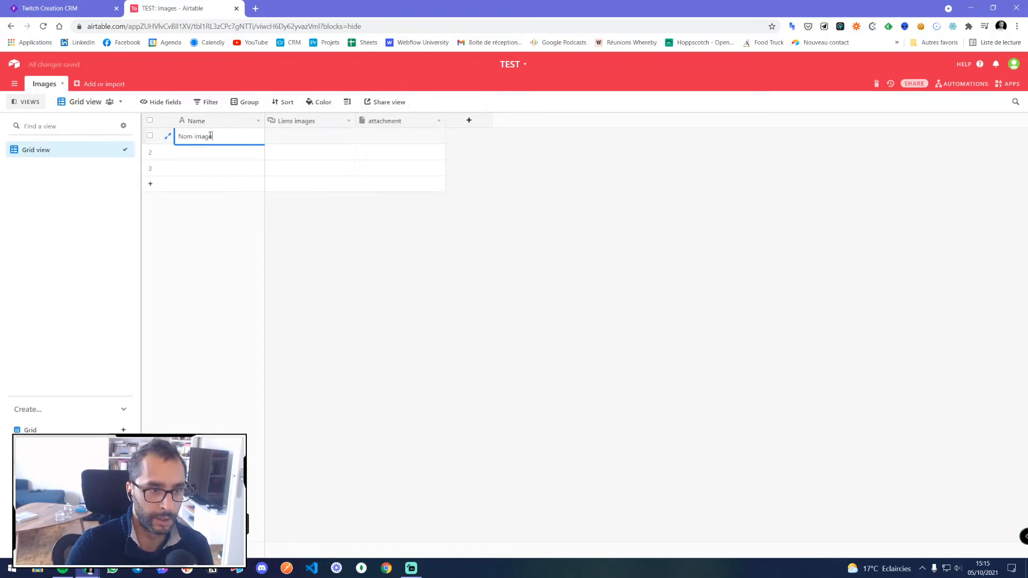
pyautogui.press('Tab')
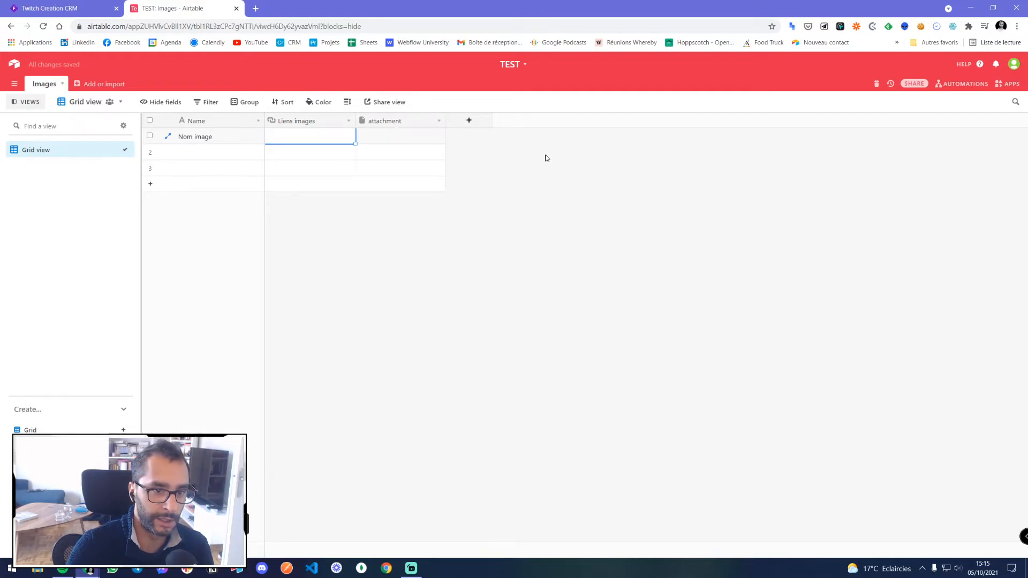
pyautogui.click(546, 158)
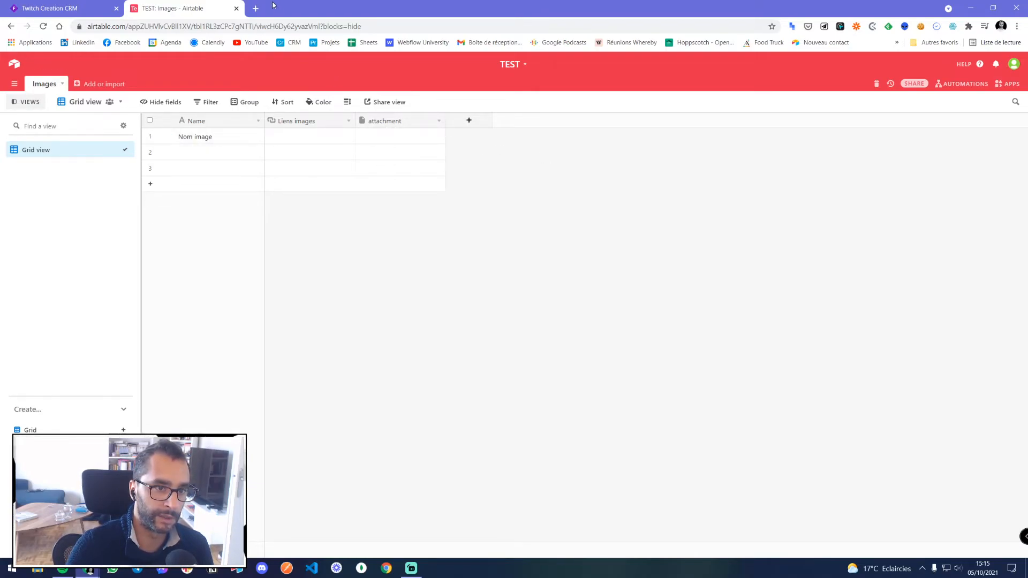
# - Open Google Images in a new browser tab and search for "chat"
pyautogui.click(256, 9)
pyautogui.write('image')
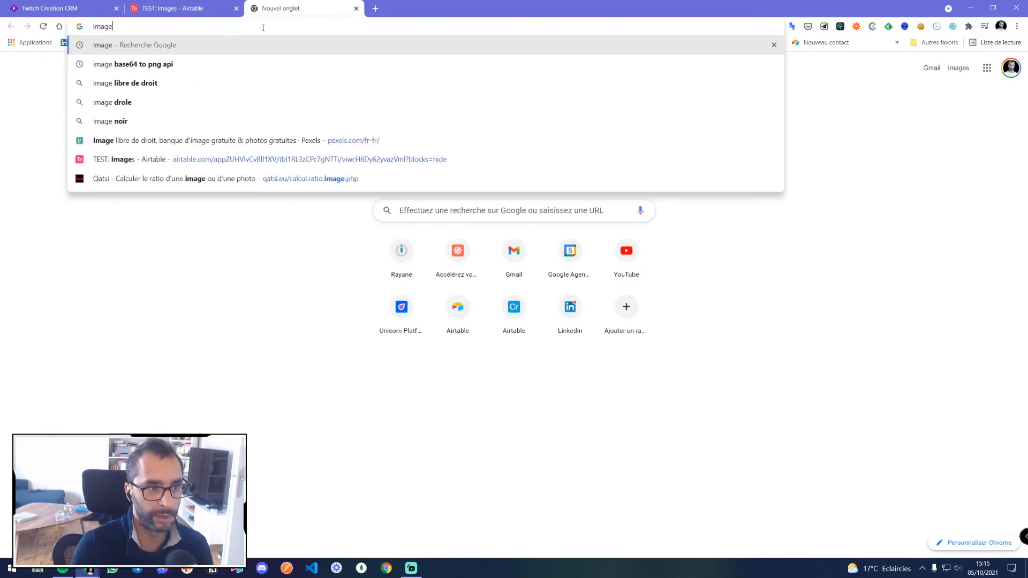
pyautogui.hotkey('ctrl', 'a')
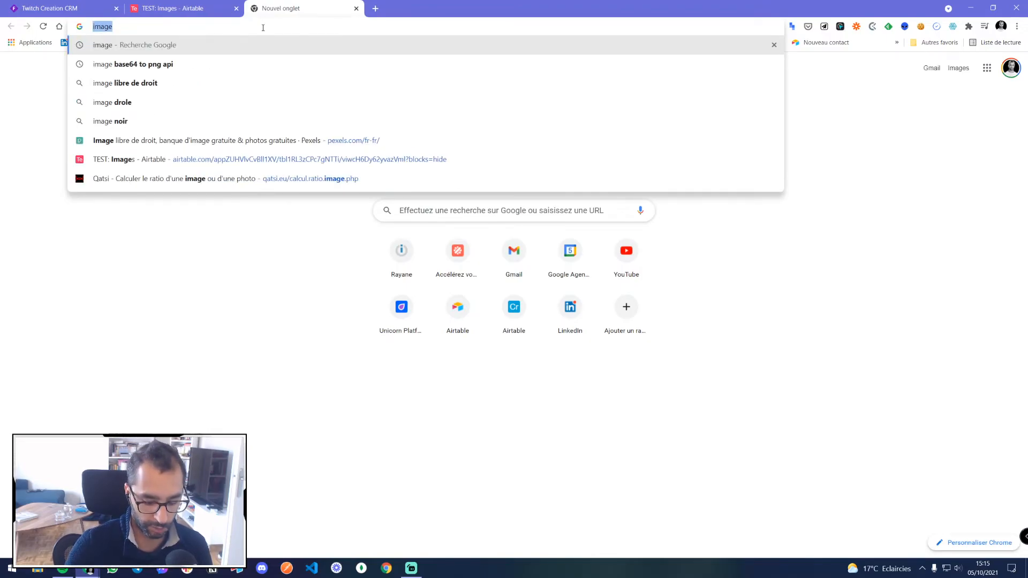
pyautogui.write('google ima')
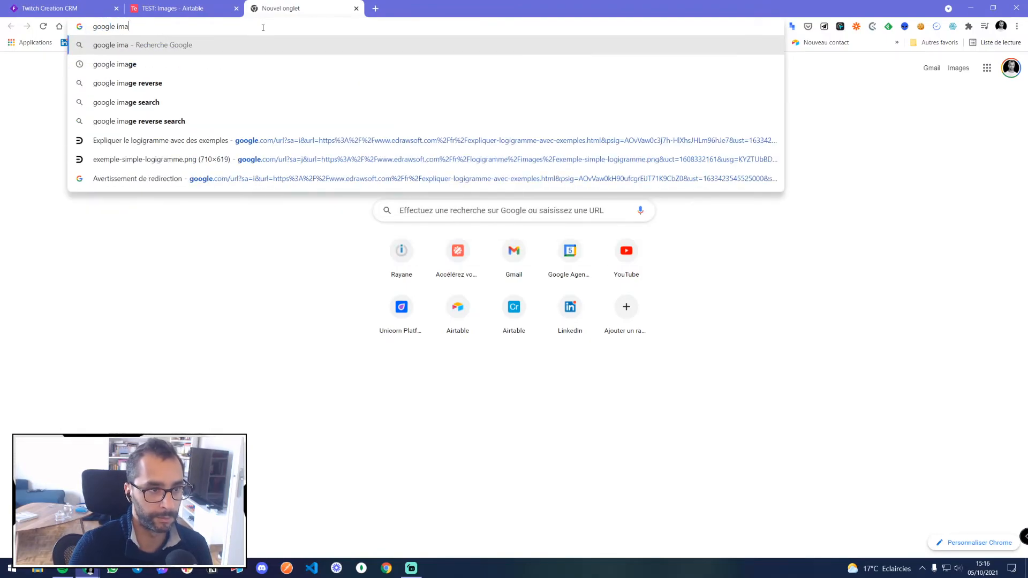
pyautogui.press('Down')
pyautogui.press('Return')
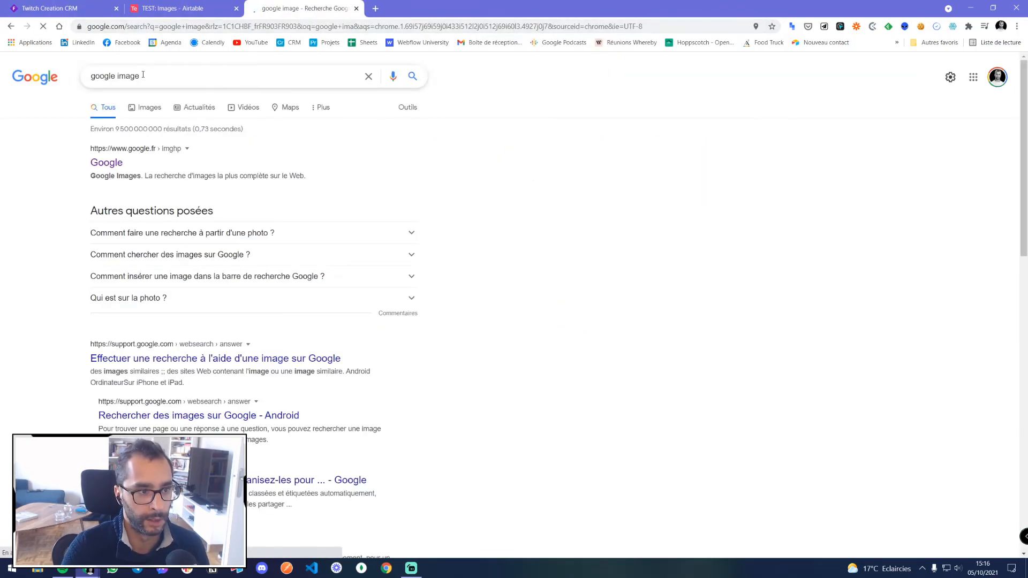
pyautogui.click(114, 163)
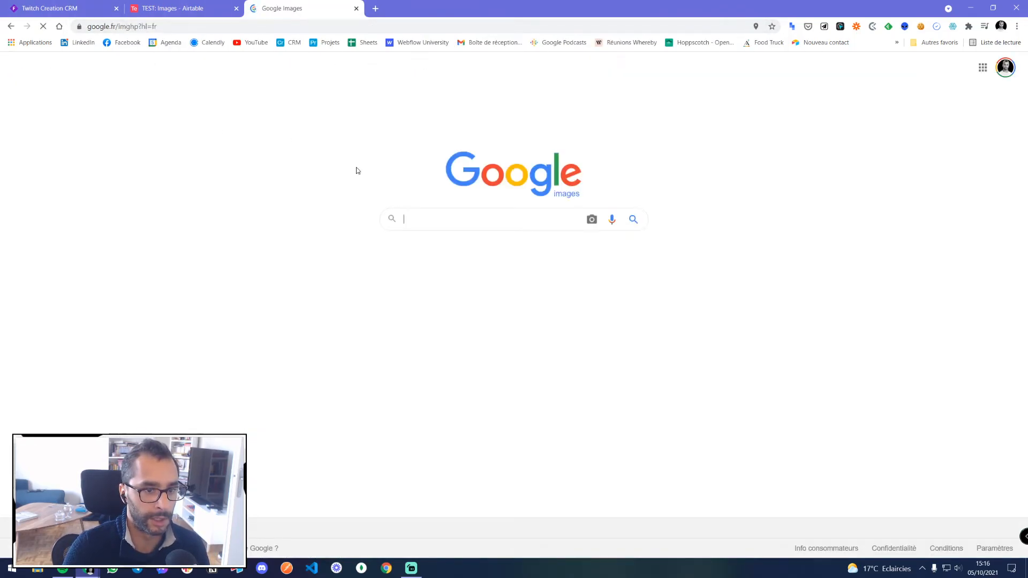
pyautogui.click(466, 221)
pyautogui.write('chat')
pyautogui.press('Return')
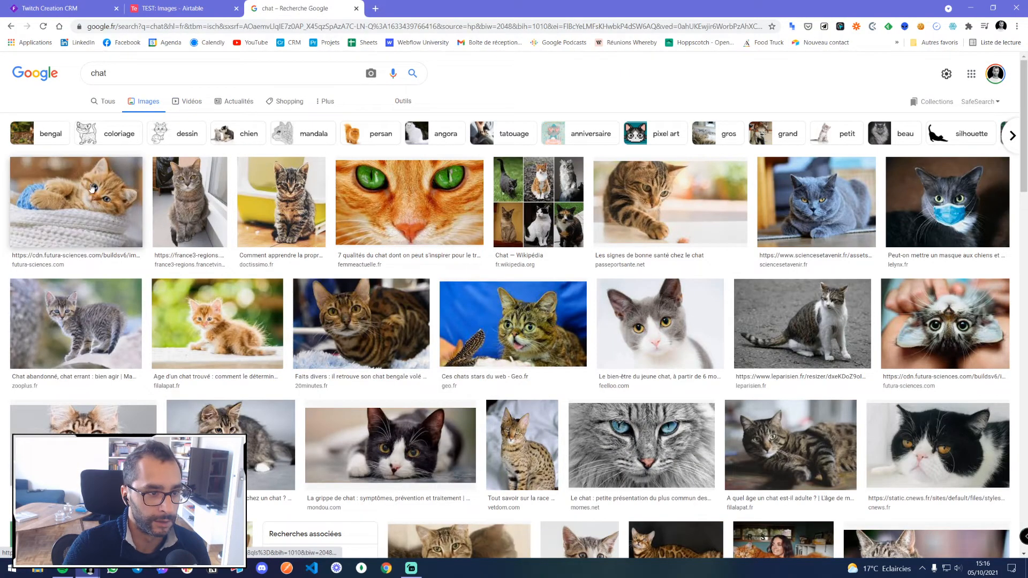
# - Open the first five cat image results in separate background tabs
pyautogui.middleClick(92, 188)
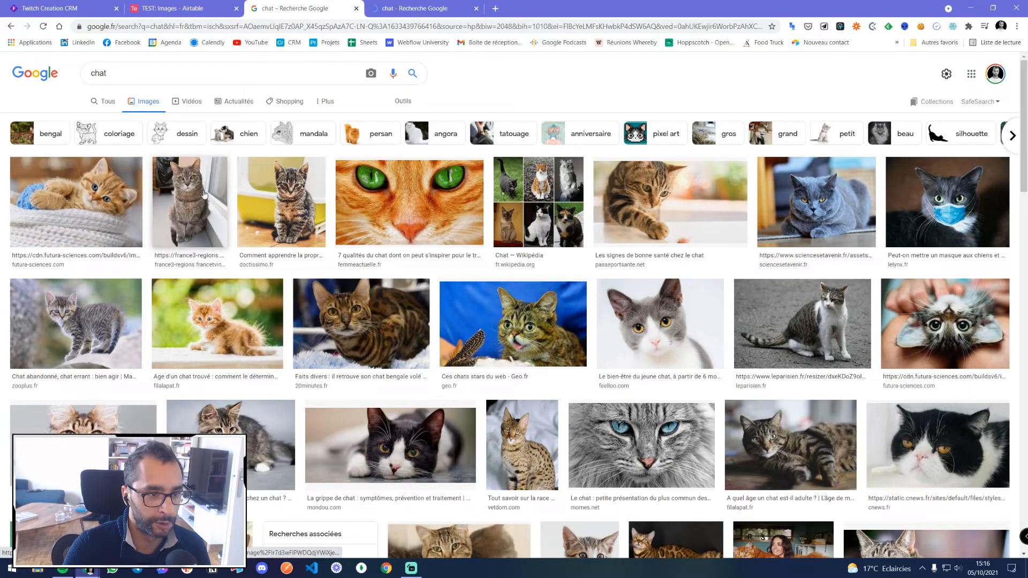
pyautogui.middleClick(204, 194)
pyautogui.middleClick(283, 197)
pyautogui.middleClick(411, 198)
pyautogui.middleClick(527, 195)
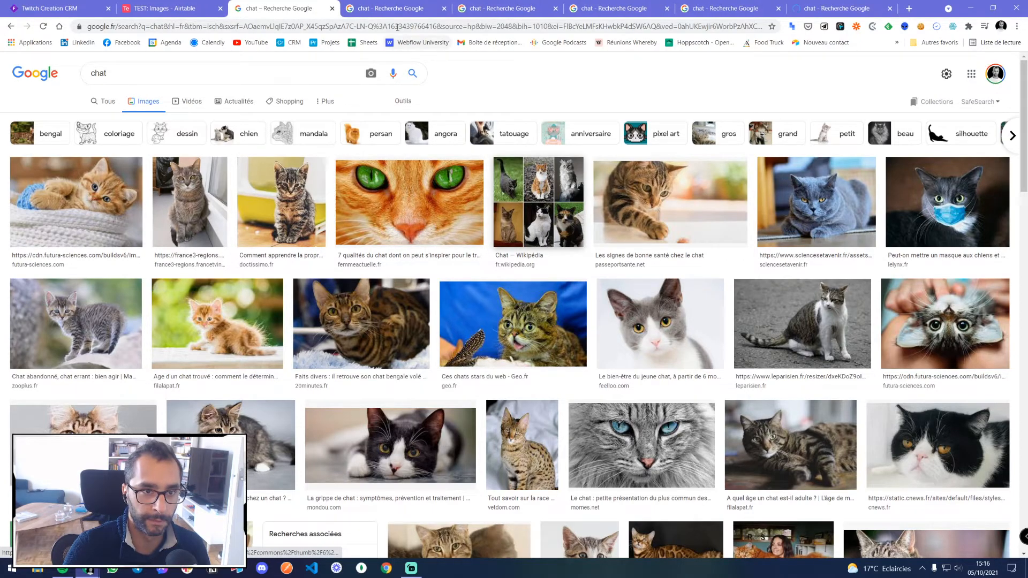
# - Copy the orange kitten picture's image address and paste it into the first record's Liens images cell in Airtable
pyautogui.click(395, 8)
pyautogui.rightClick(504, 195)
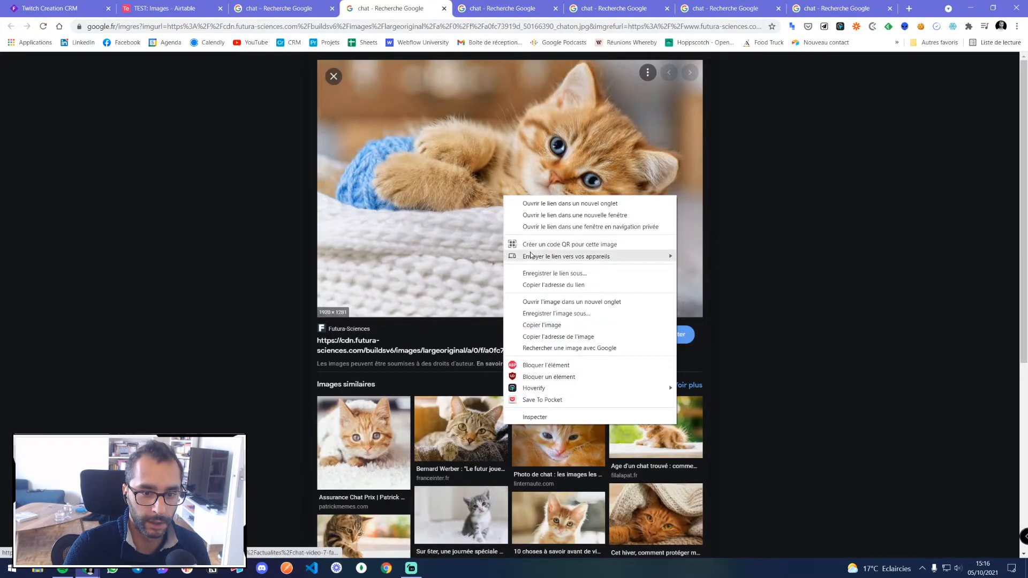
pyautogui.click(557, 336)
pyautogui.click(163, 8)
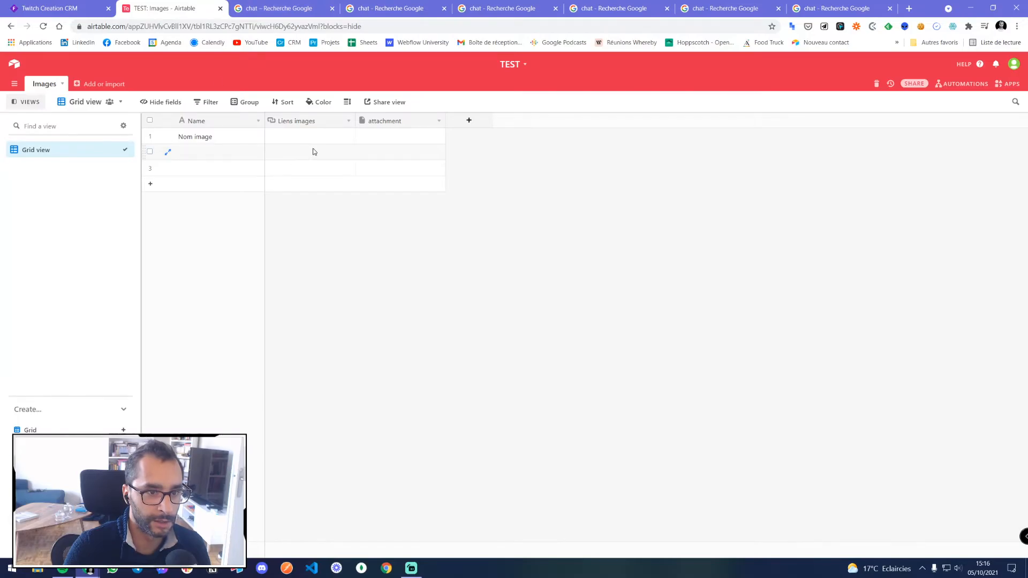
pyautogui.click(298, 140)
pyautogui.hotkey('ctrl', 'v')
# - Close the used kitten tab, and paste the grey sitting cat picture's image address into the second record's Liens images cell
pyautogui.click(310, 8)
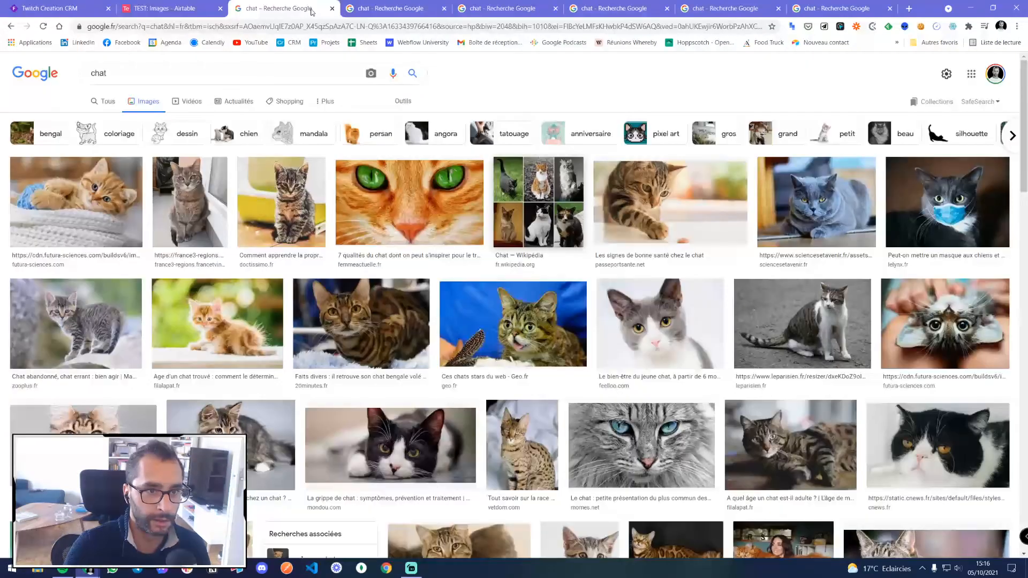
pyautogui.click(332, 8)
pyautogui.click(396, 8)
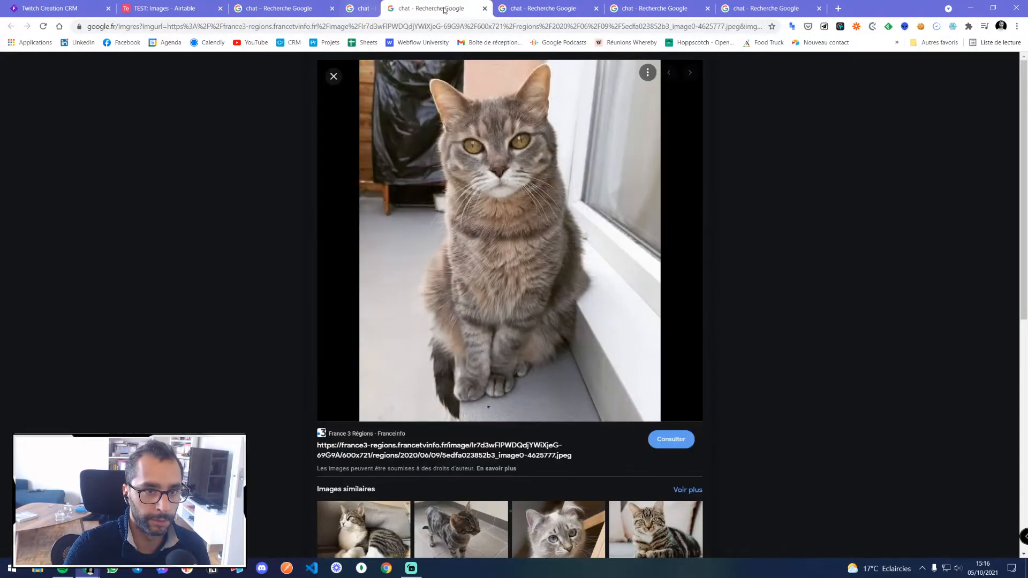
pyautogui.rightClick(487, 151)
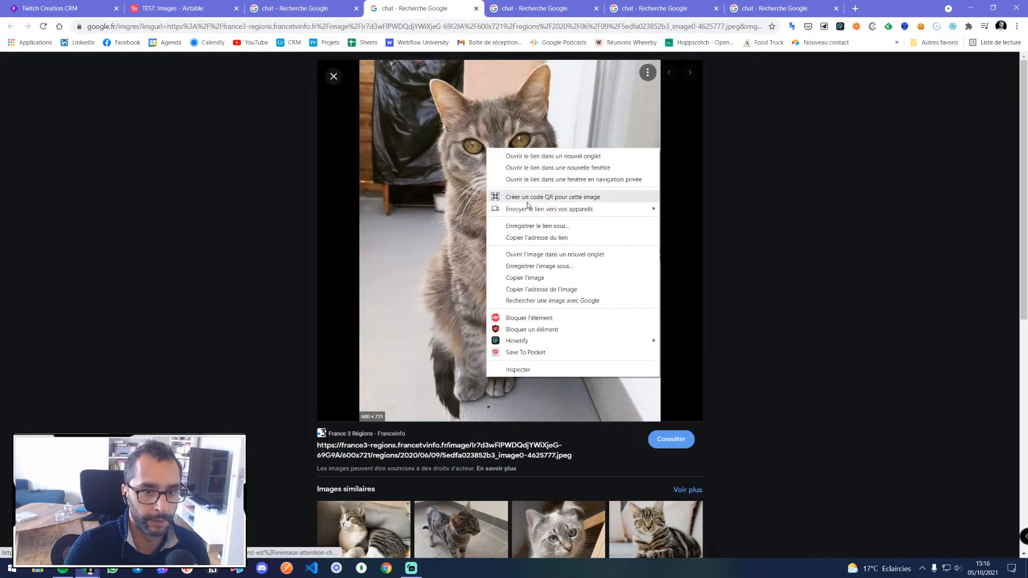
pyautogui.click(524, 277)
pyautogui.moveTo(171, 8); pyautogui.dragTo(300, 9)
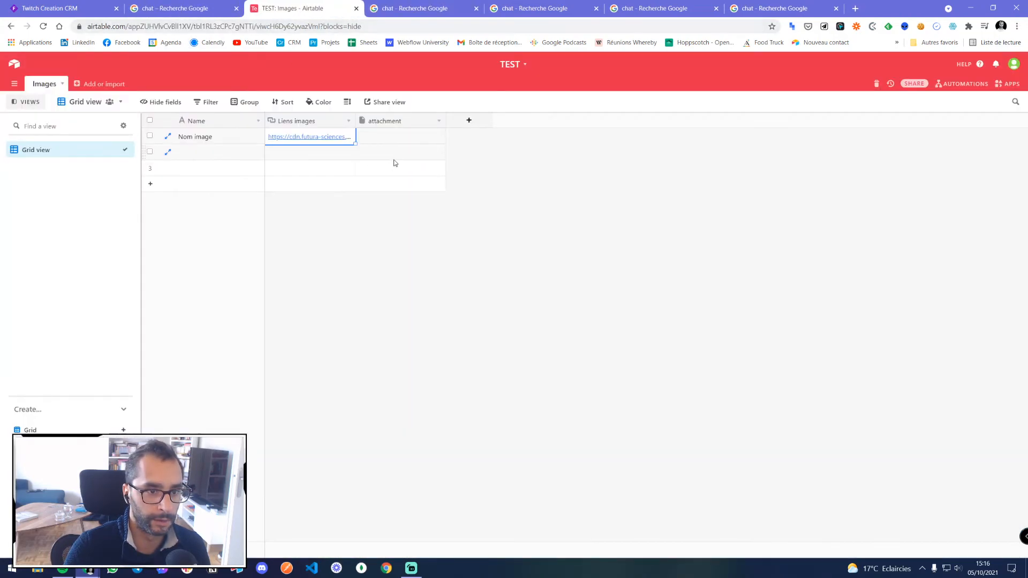
pyautogui.click(314, 154)
pyautogui.hotkey('ctrl', 'v')
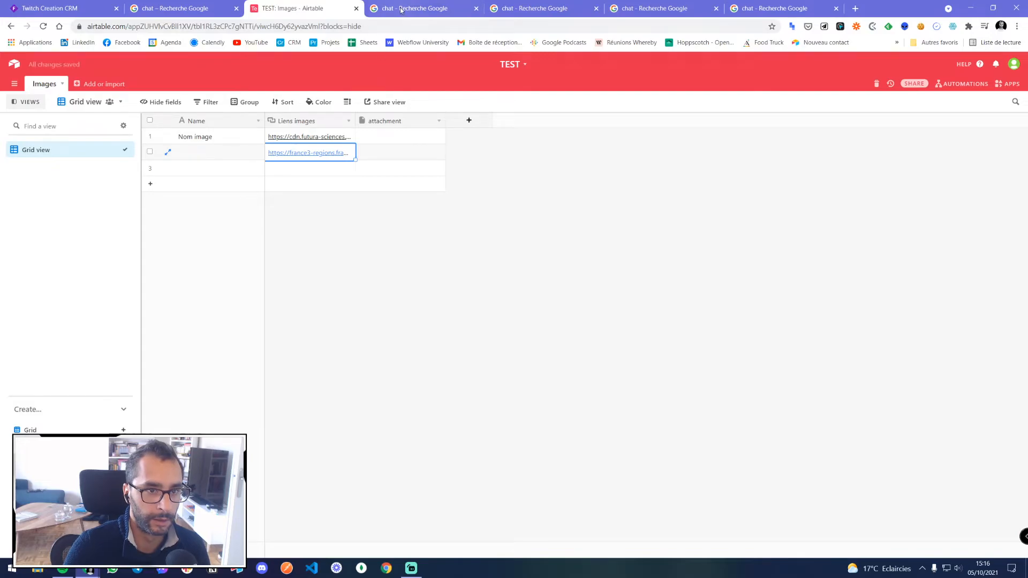
# - Close the used grey cat tab, and paste the Doctissimo kitten picture's image address into the third record's Liens images cell
pyautogui.click(400, 9)
pyautogui.click(475, 9)
pyautogui.rightClick(485, 155)
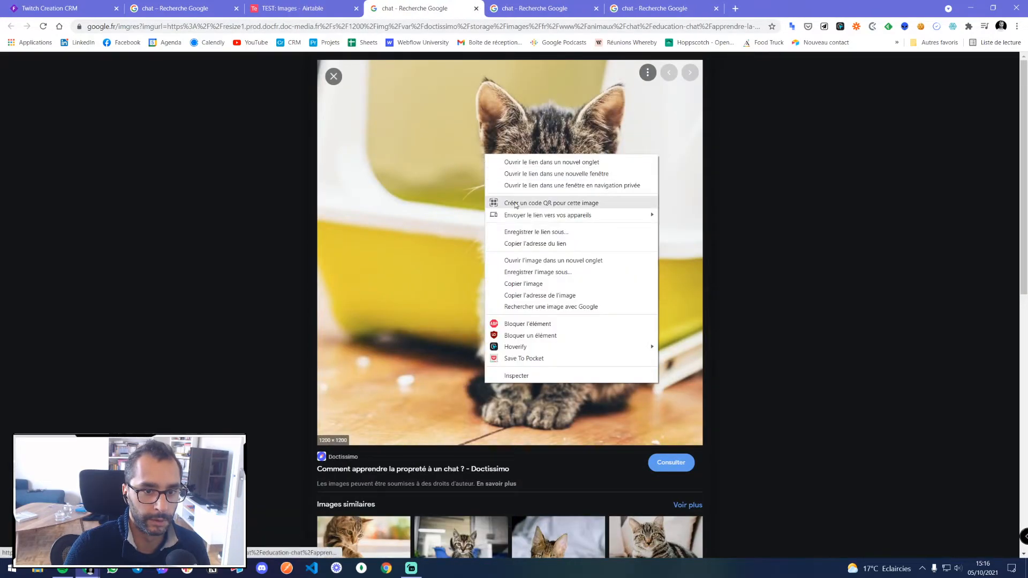
pyautogui.click(540, 297)
pyautogui.hotkey('ctrl', 'shift', 'Tab')
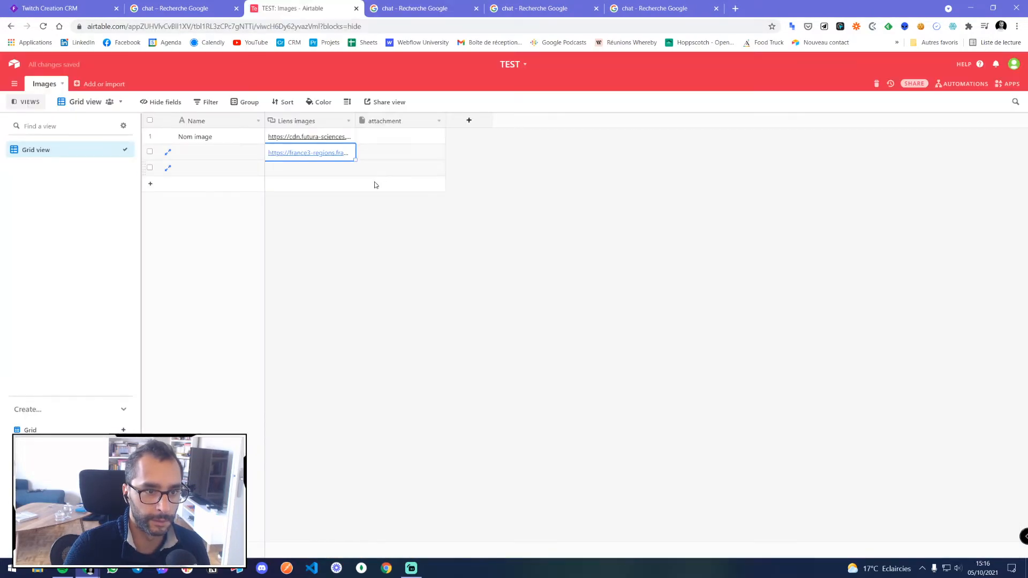
pyautogui.click(307, 173)
pyautogui.hotkey('ctrl', 'v')
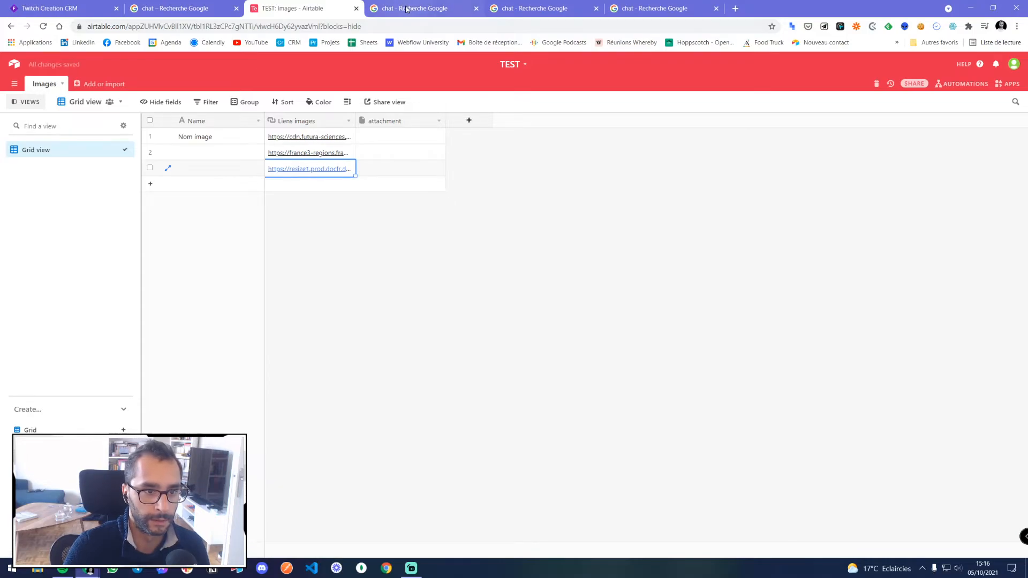
pyautogui.click(295, 207)
# - Name the second record "chat 2" and the third record "chat 3" in the Images table
pyautogui.click(209, 152)
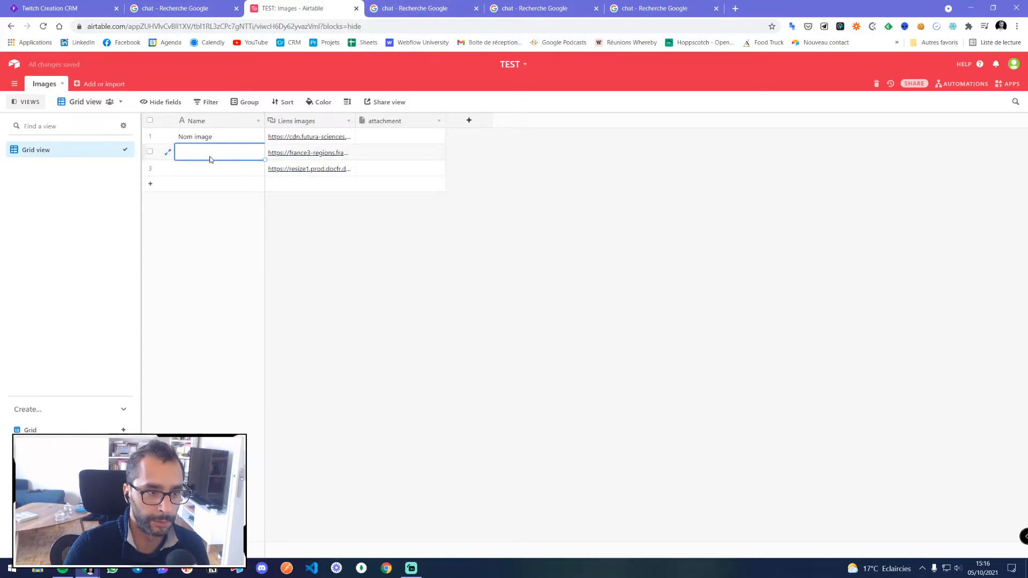
pyautogui.write('c')
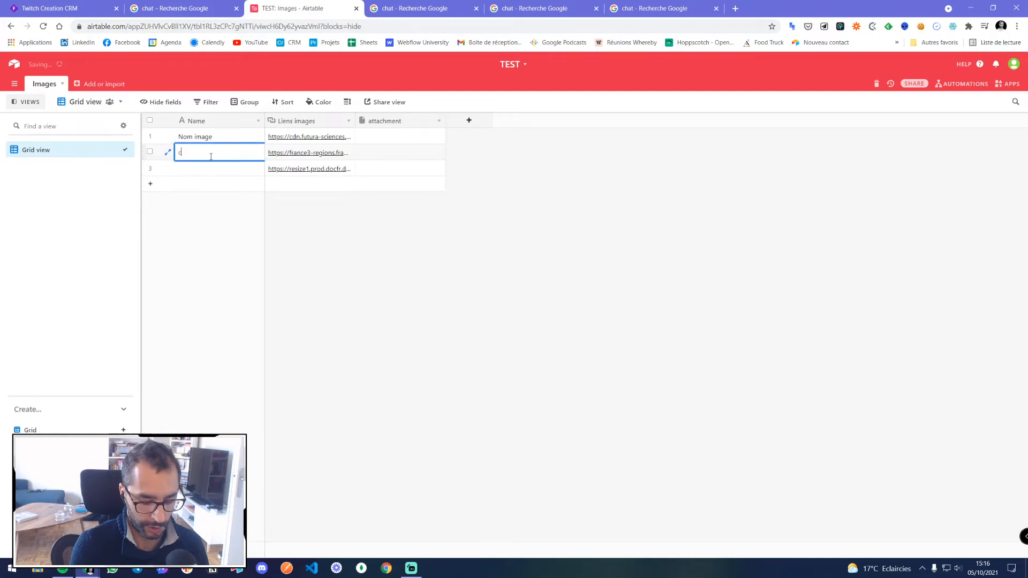
pyautogui.write('hat 2')
pyautogui.press('Return')
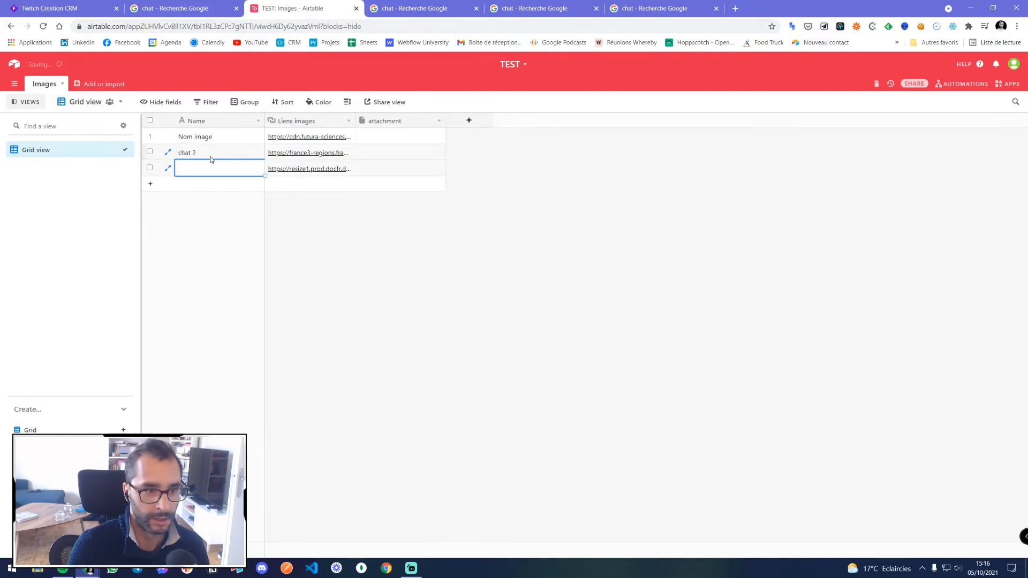
pyautogui.write('chat ')
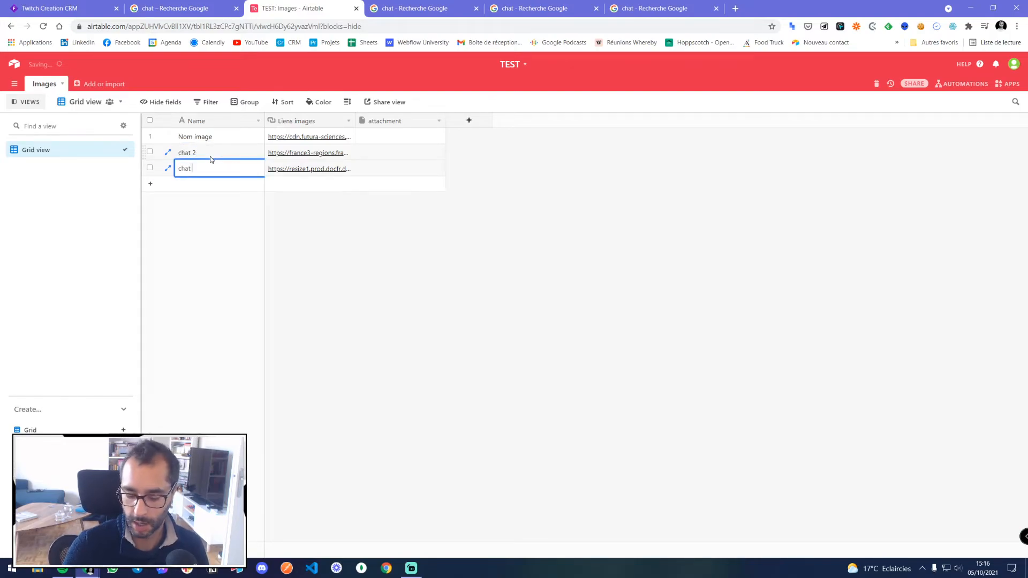
pyautogui.write('3')
pyautogui.press('Tab')
pyautogui.click(489, 247)
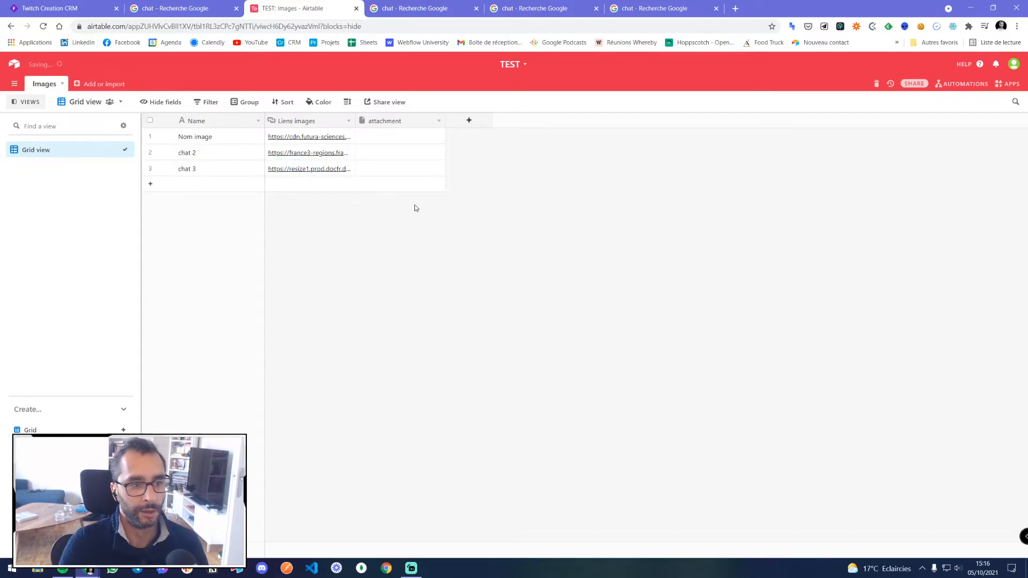
# - Check the three Liens images links by opening each picture and closing its tab again
pyautogui.click(313, 136)
pyautogui.click(313, 137)
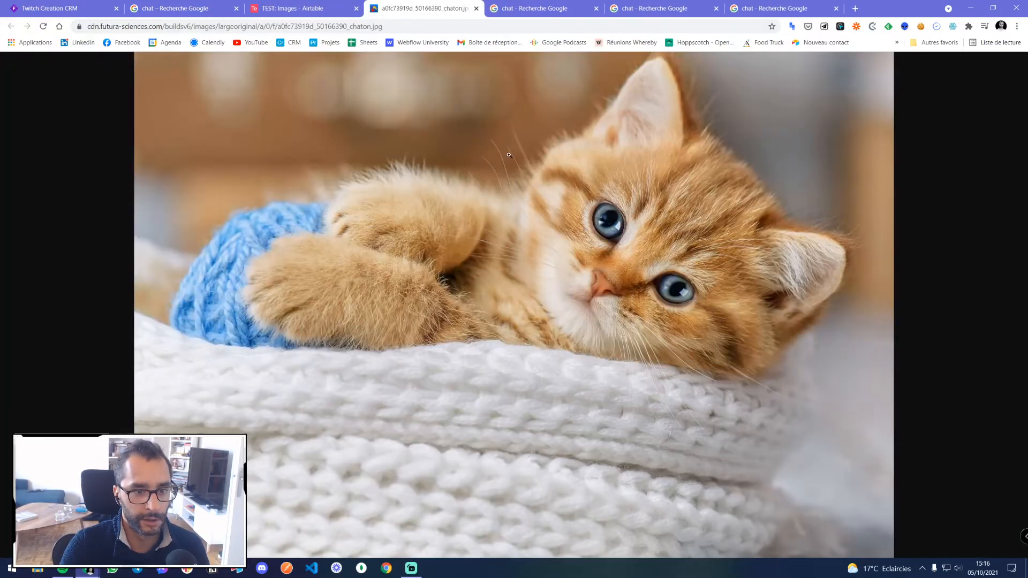
pyautogui.hotkey('ctrl', 'w')
pyautogui.click(309, 155)
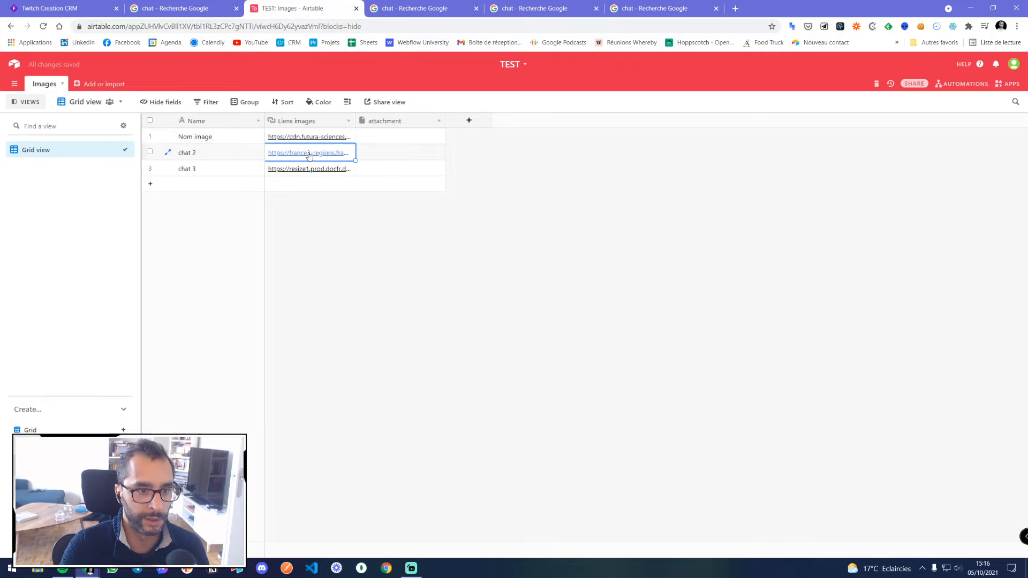
pyautogui.click(308, 155)
pyautogui.click(476, 9)
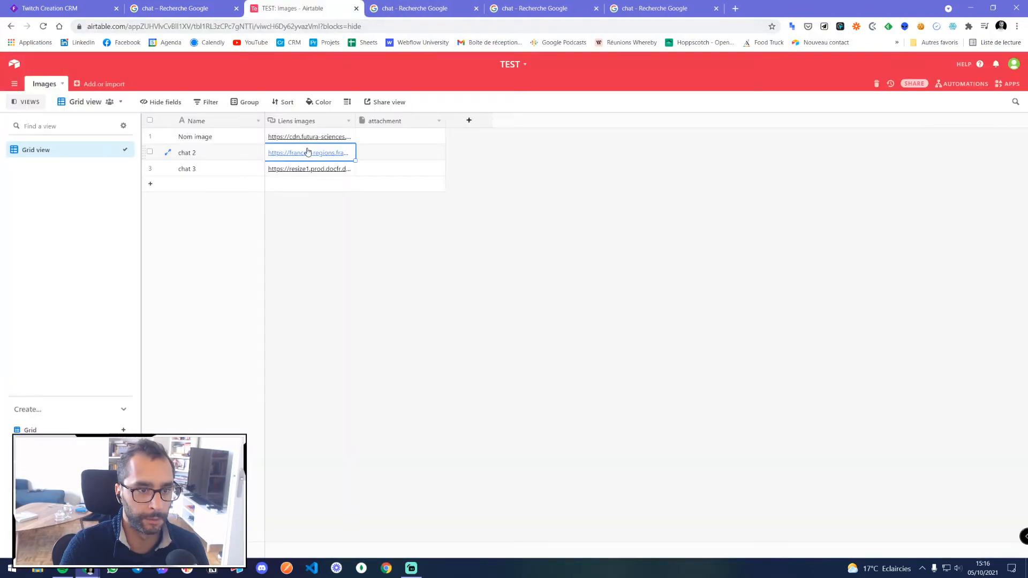
pyautogui.click(308, 168)
pyautogui.click(308, 168)
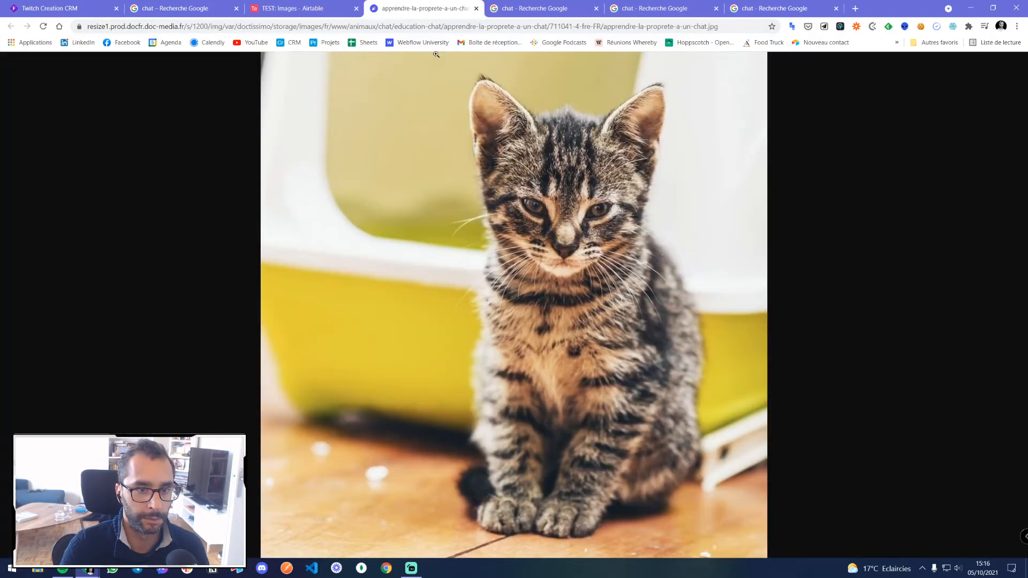
pyautogui.click(476, 8)
pyautogui.click(321, 224)
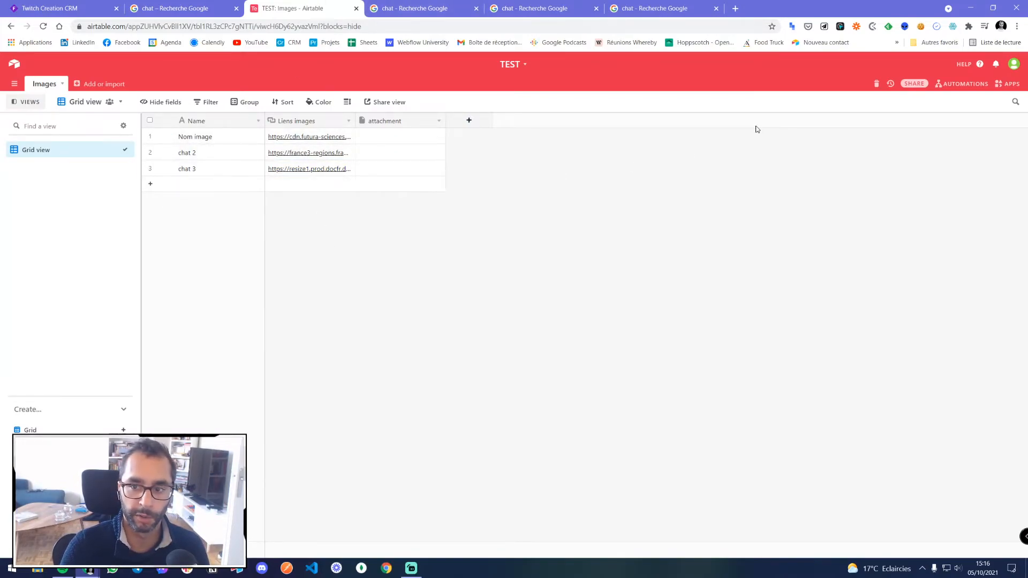
# - Create a custom automation in the TEST base with the trigger "When record matches conditions"
pyautogui.click(965, 84)
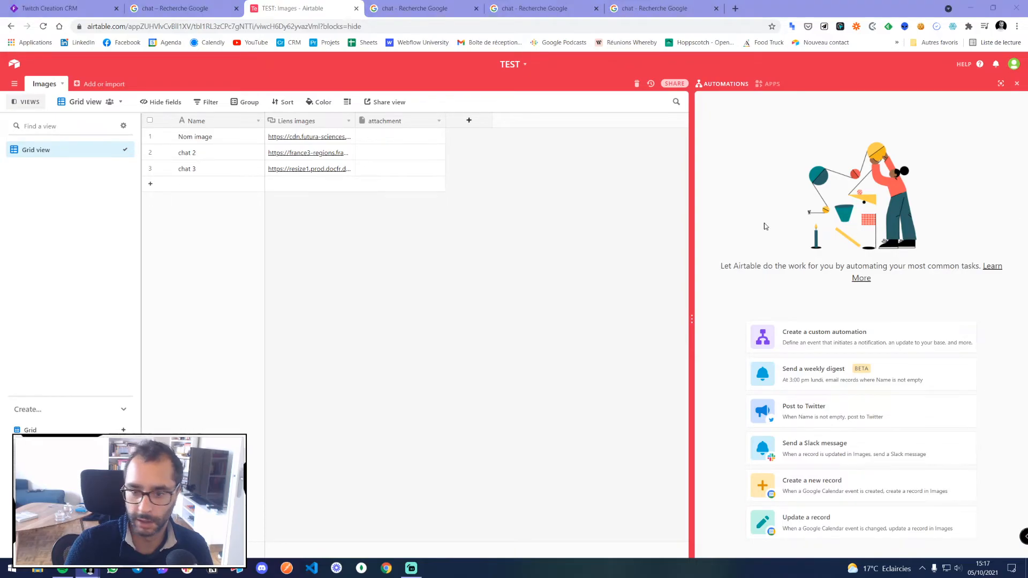
pyautogui.click(815, 343)
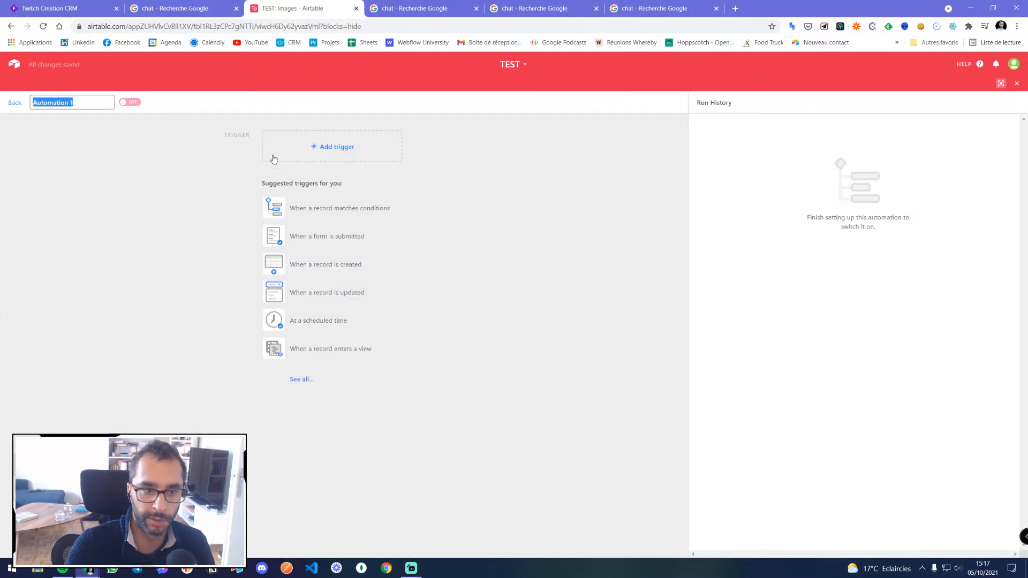
pyautogui.click(338, 148)
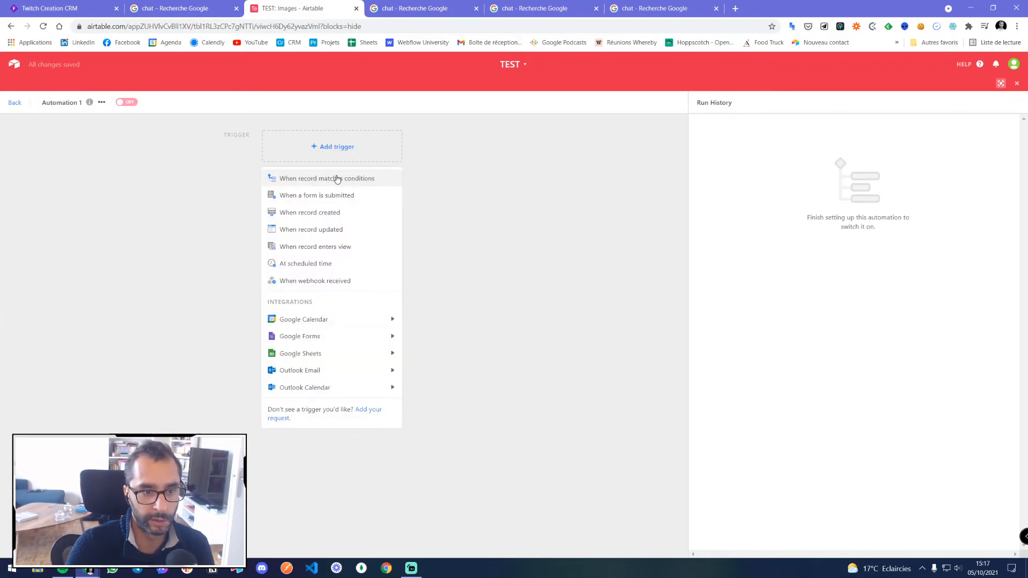
pyautogui.click(335, 180)
pyautogui.click(336, 231)
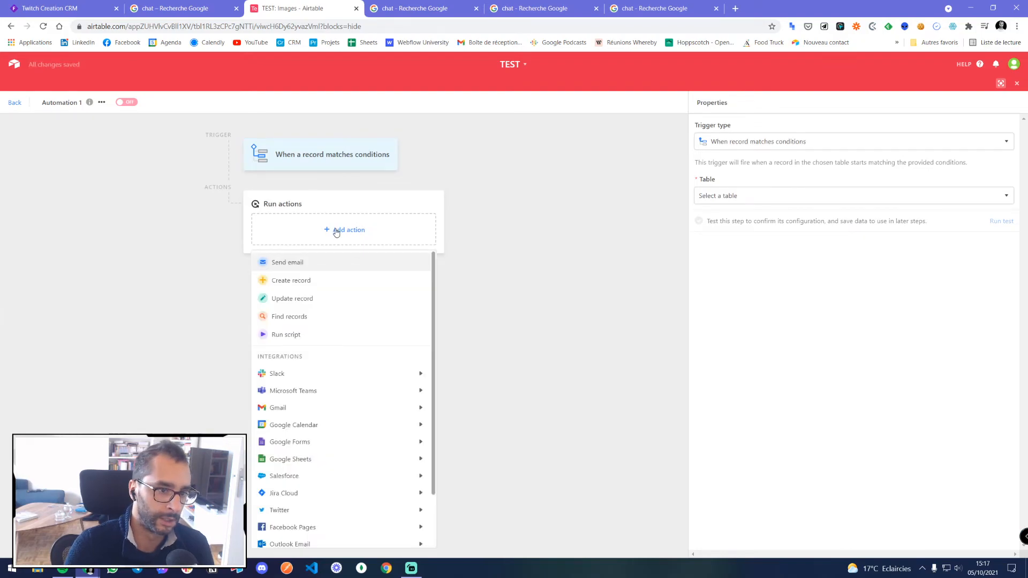
pyautogui.click(732, 143)
pyautogui.click(729, 155)
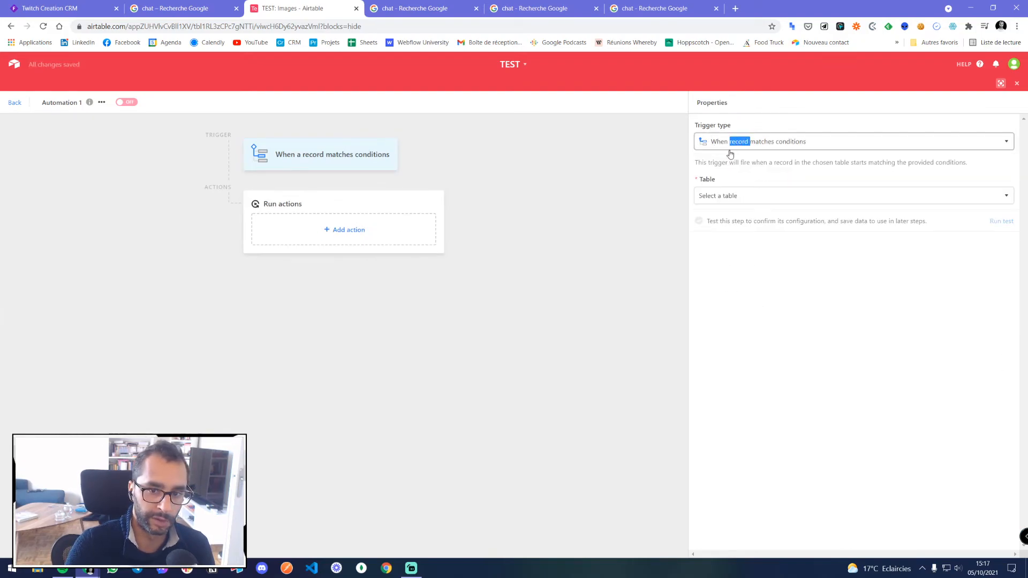
# - Point the trigger at the Images table with the single condition that attachment is empty
pyautogui.click(719, 196)
pyautogui.click(717, 231)
pyautogui.click(722, 231)
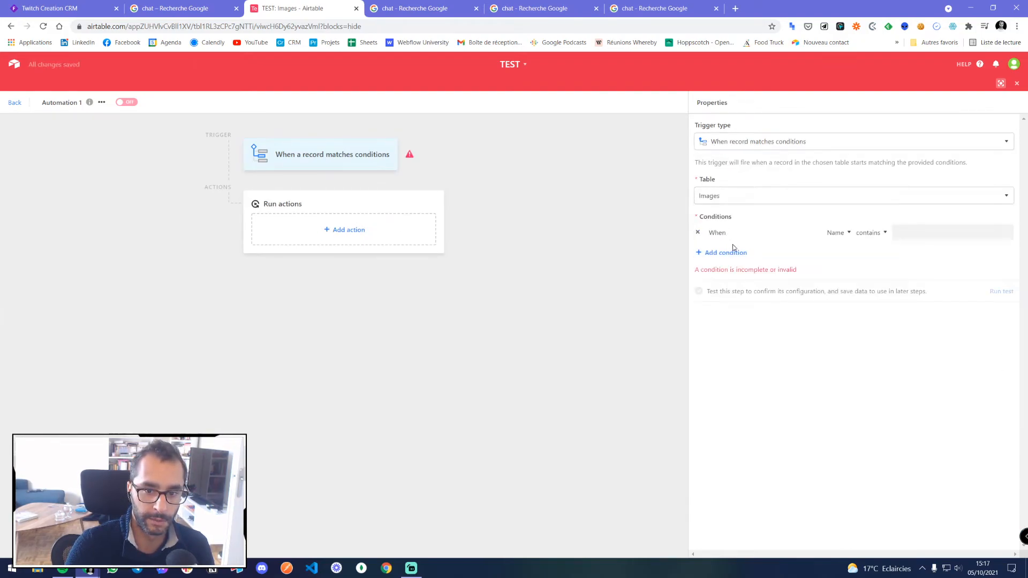
pyautogui.click(856, 234)
pyautogui.click(837, 233)
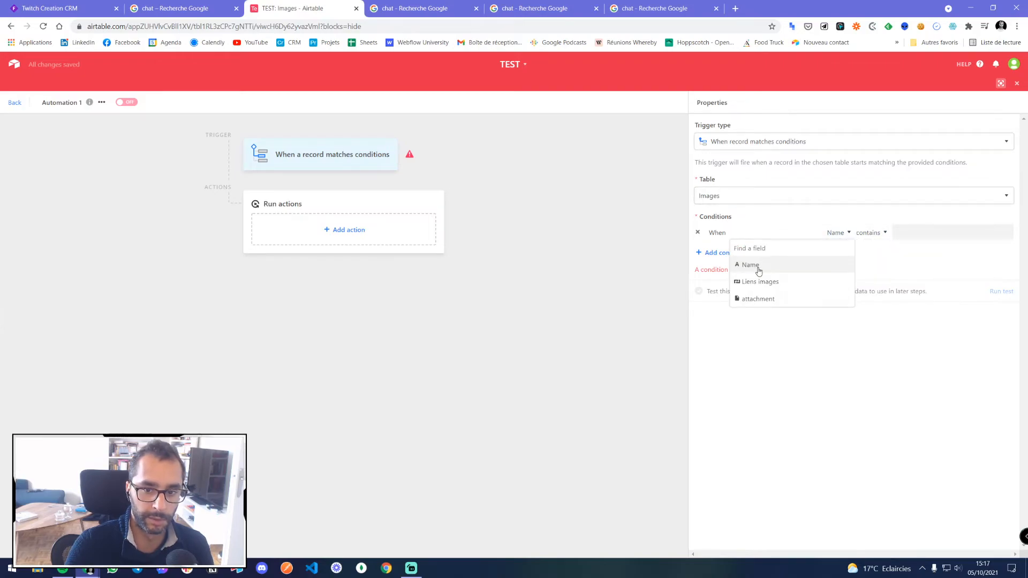
pyautogui.click(762, 298)
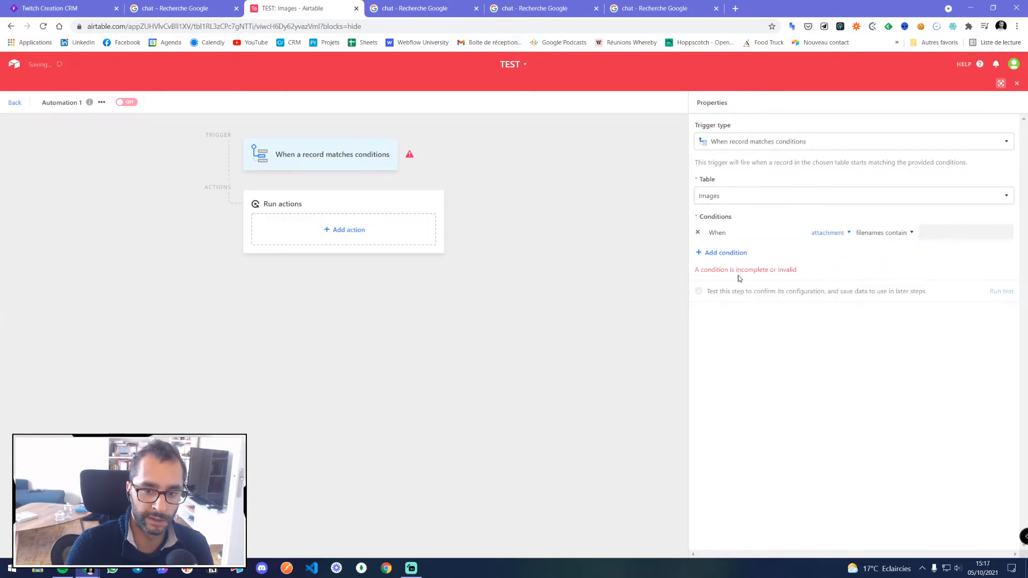
pyautogui.click(882, 234)
pyautogui.click(871, 298)
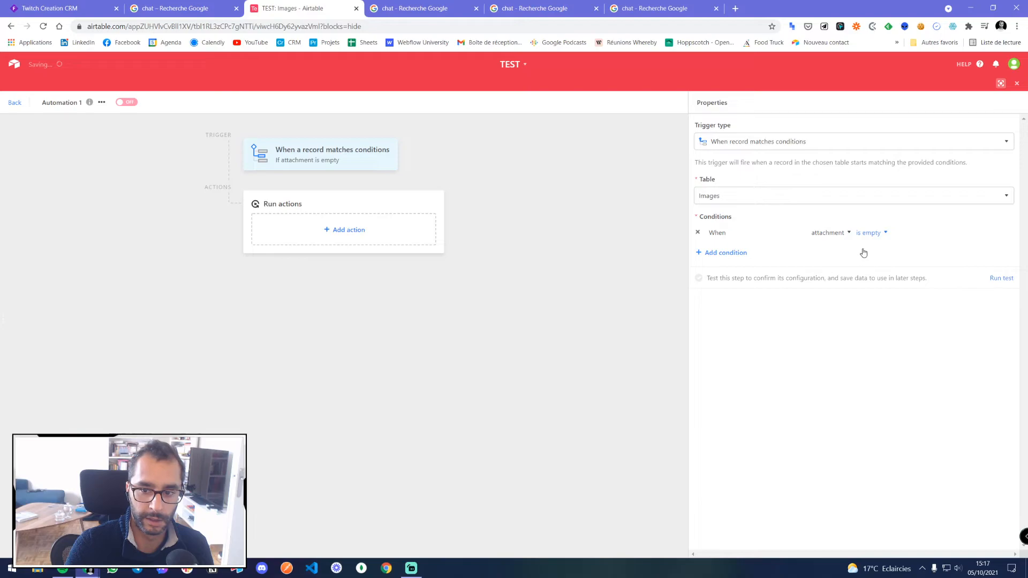
pyautogui.click(721, 253)
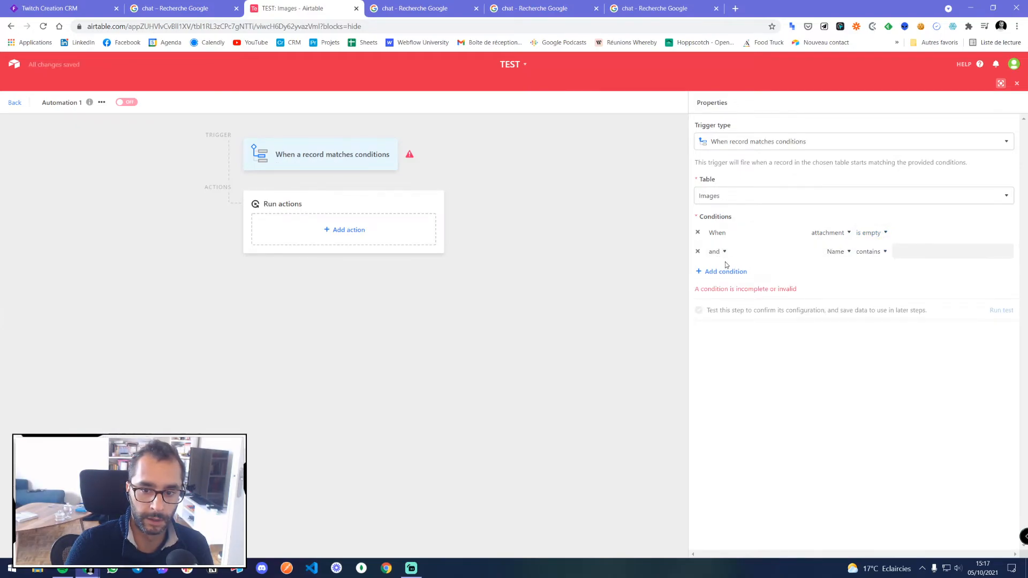
pyautogui.click(697, 251)
# - Add an Update record action on the Images table, using the trigger record's Airtable record ID as Record ID
pyautogui.click(342, 233)
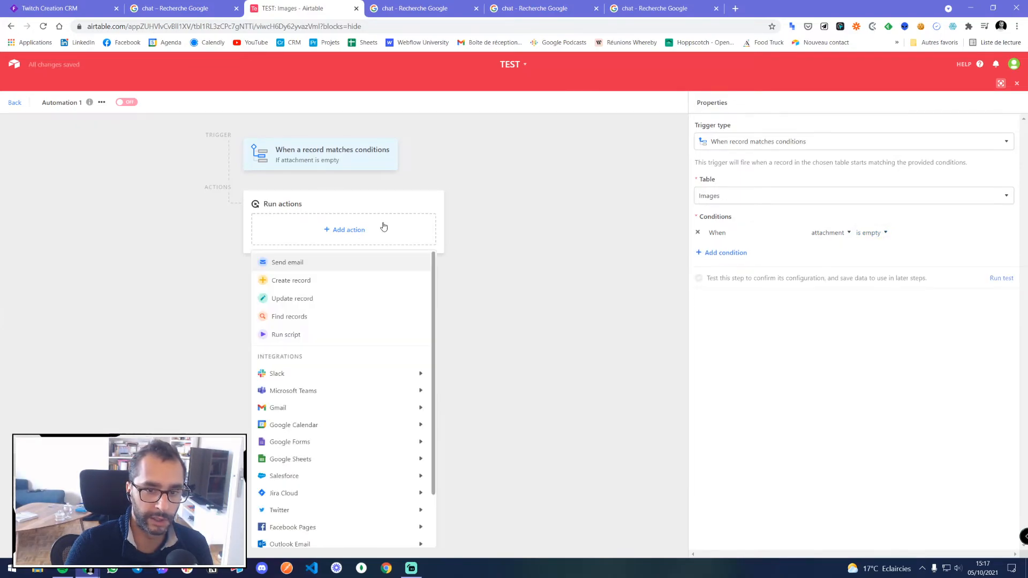
pyautogui.click(293, 300)
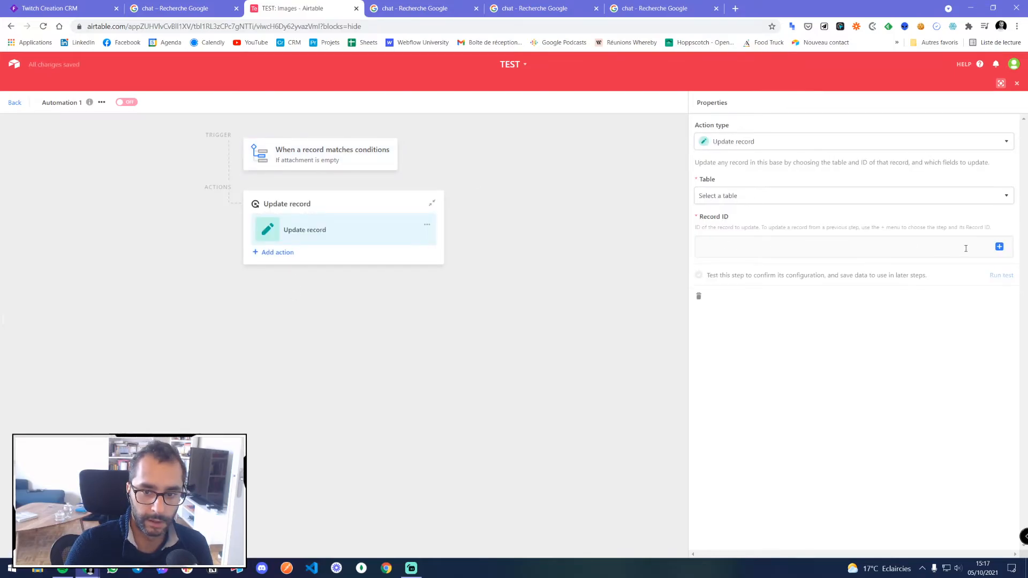
pyautogui.click(998, 248)
pyautogui.click(851, 279)
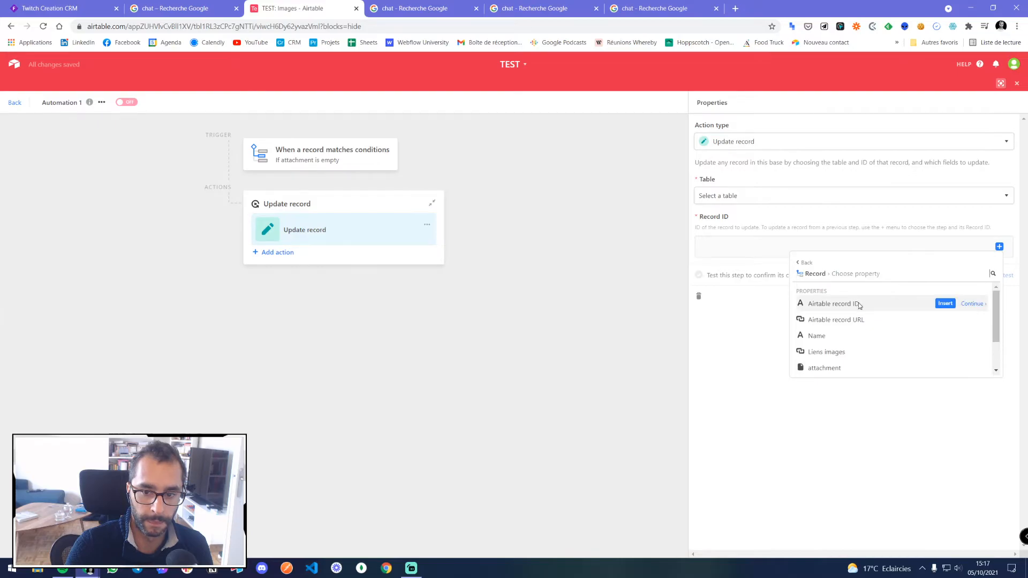
pyautogui.click(944, 304)
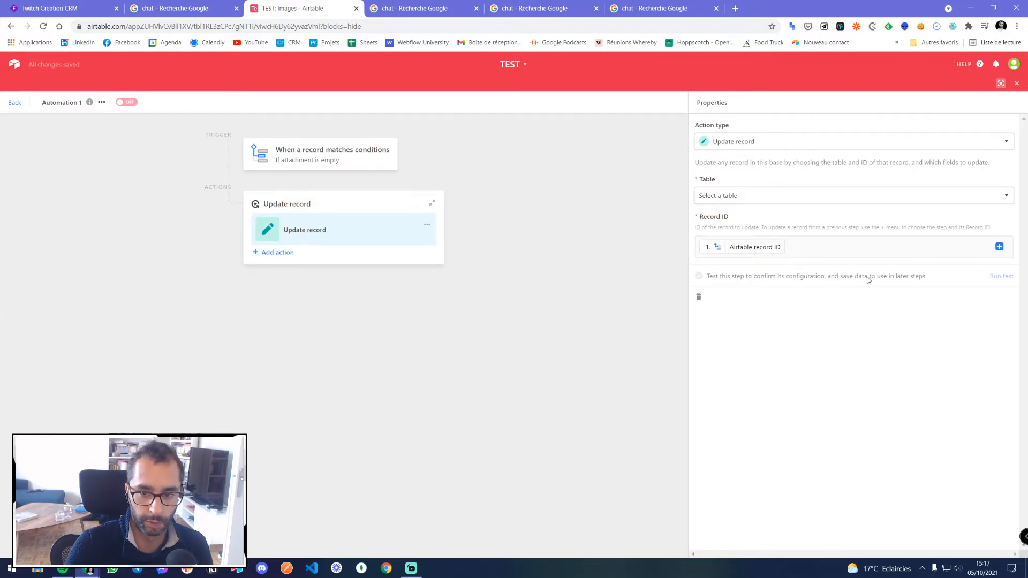
pyautogui.click(722, 196)
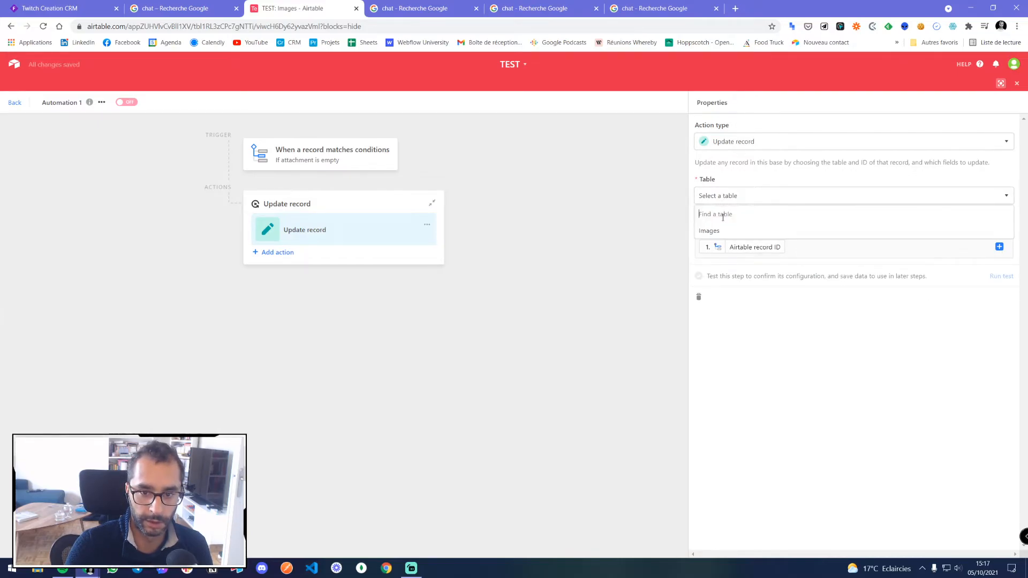
pyautogui.click(723, 231)
# - Make the action fill the attachment field with the trigger record's Liens images value
pyautogui.click(725, 289)
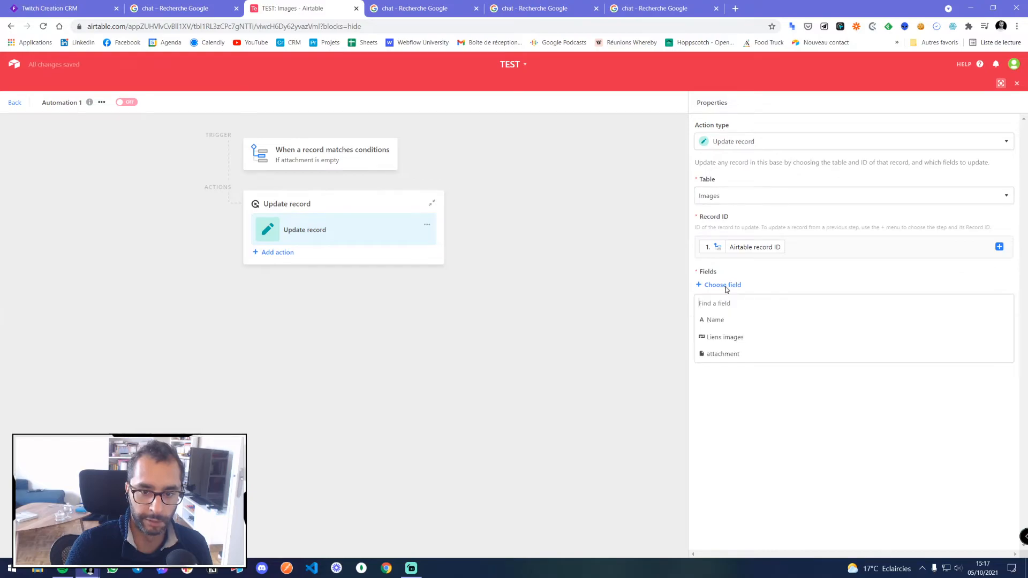
pyautogui.click(731, 336)
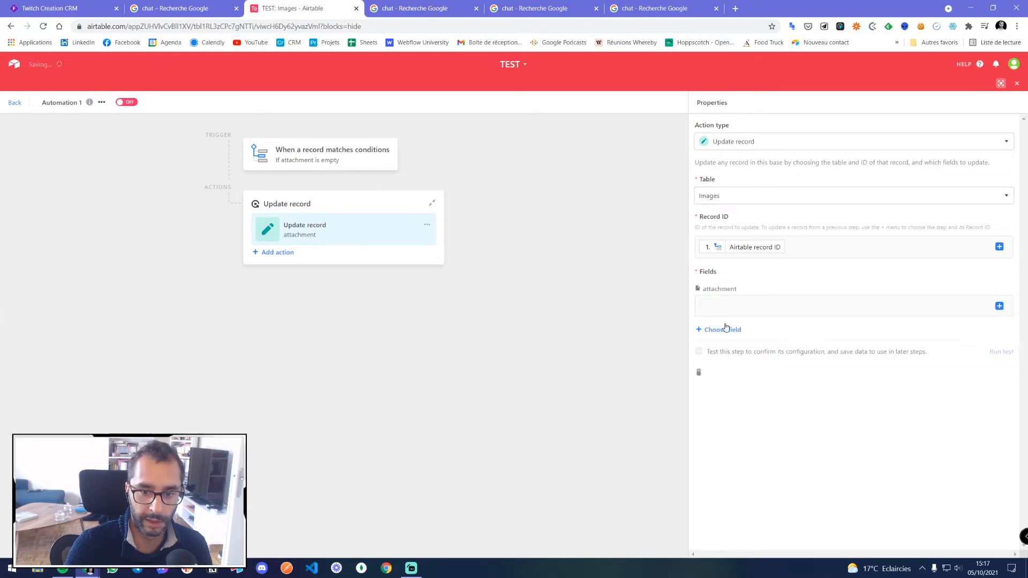
pyautogui.click(998, 307)
pyautogui.click(975, 340)
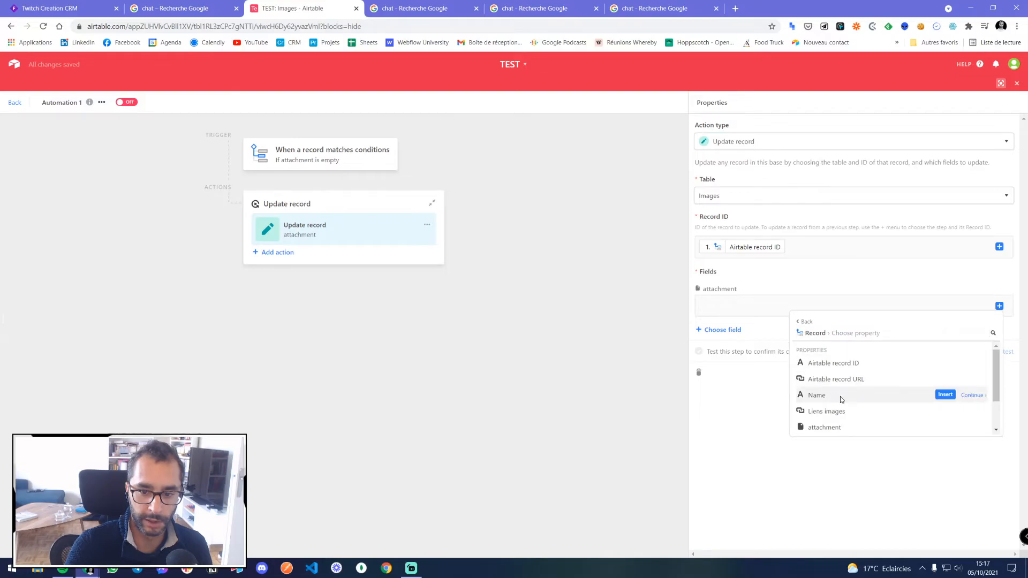
pyautogui.scroll(-1, 839, 396)
pyautogui.click(945, 368)
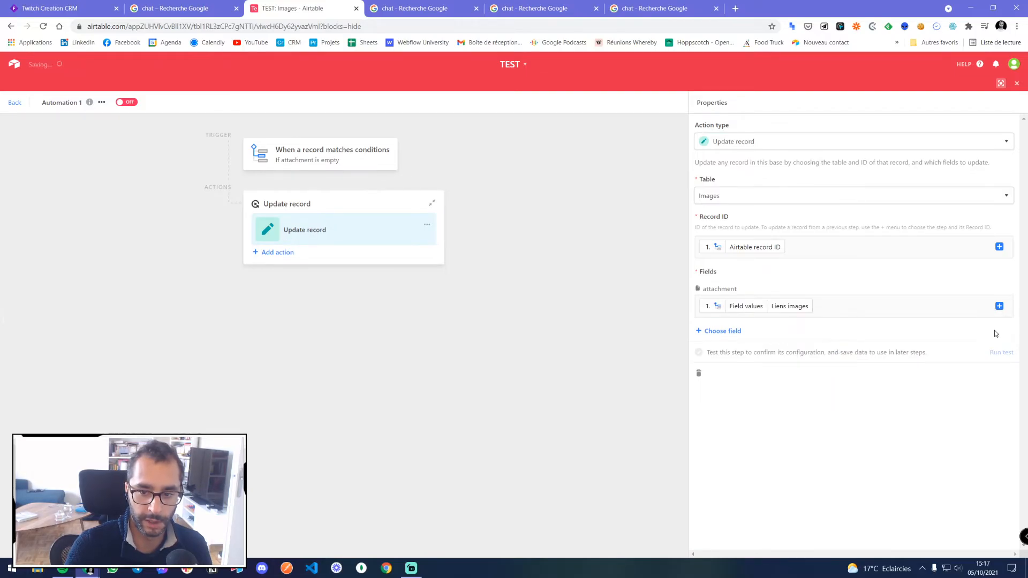
# - Switch the automation on and return to the Images grid to check the attachment cells
pyautogui.click(126, 102)
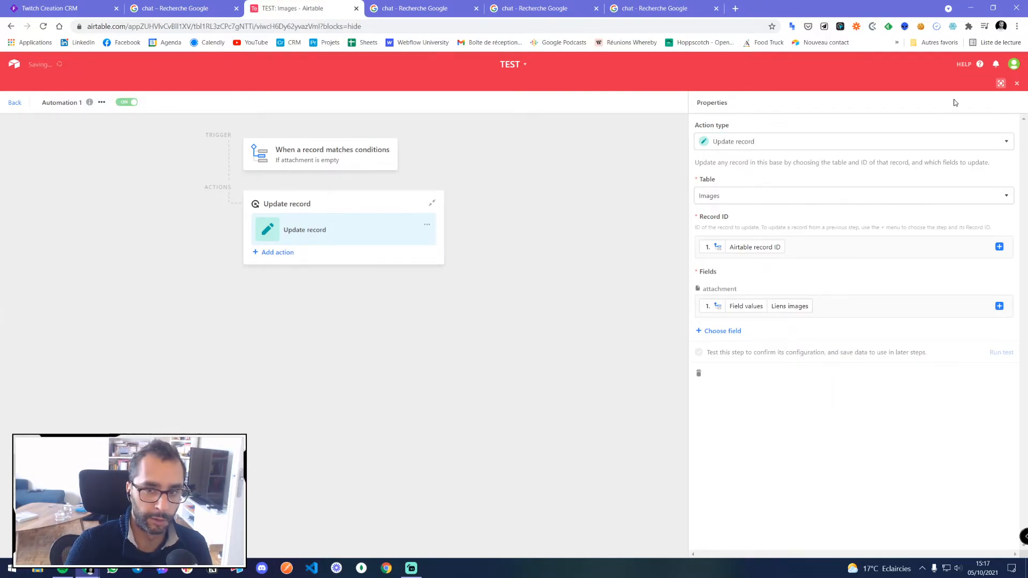
pyautogui.click(1016, 83)
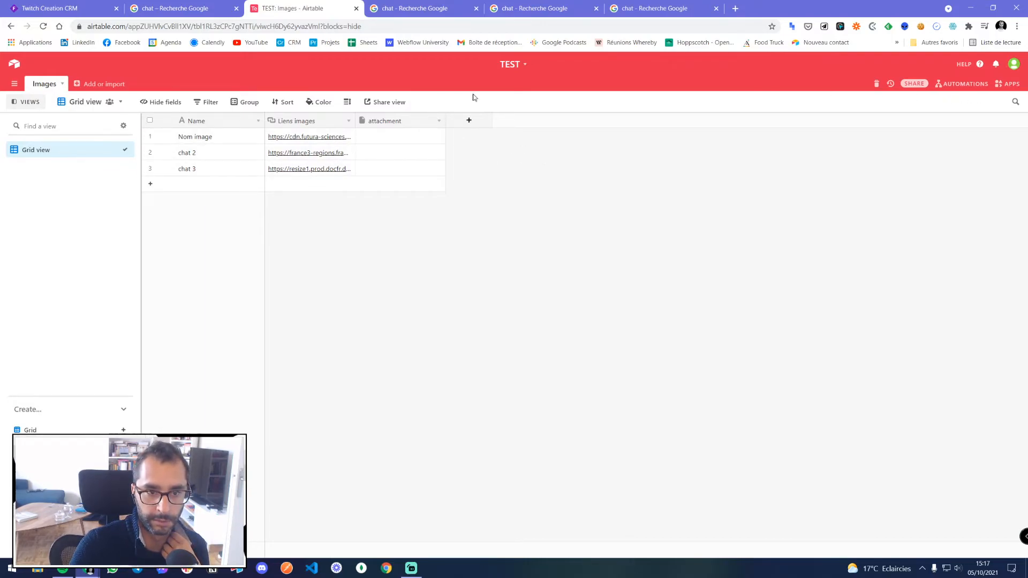
pyautogui.click(390, 140)
pyautogui.click(633, 169)
# - Reopen Automation 1 and run a test of its "When a record matches conditions" trigger
pyautogui.click(956, 84)
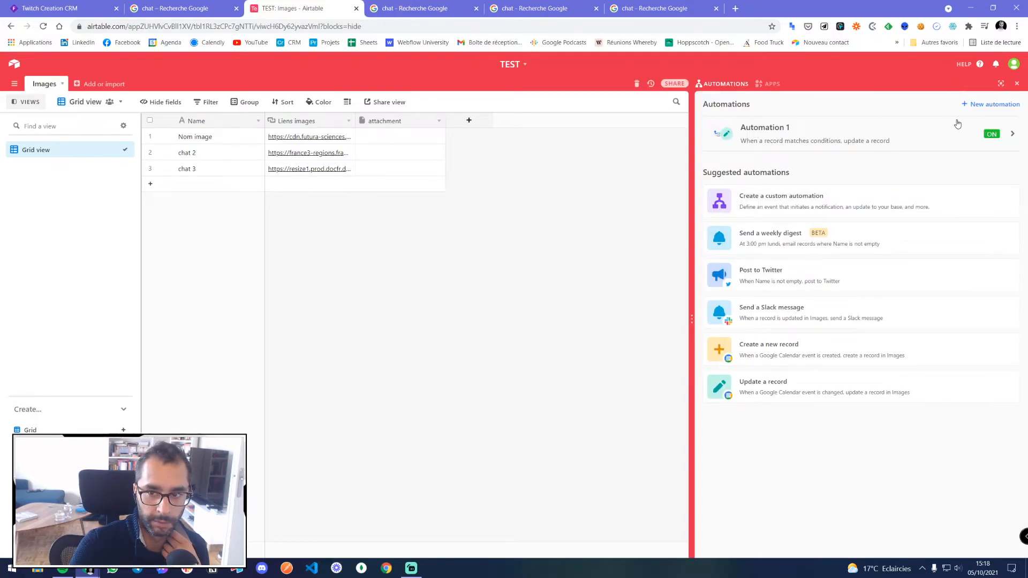
pyautogui.click(785, 141)
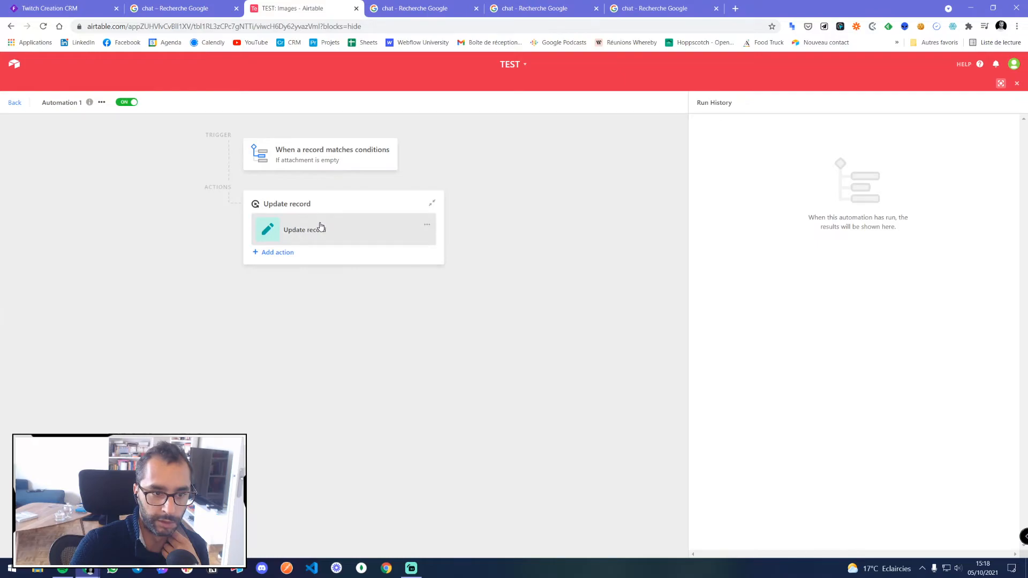
pyautogui.click(306, 155)
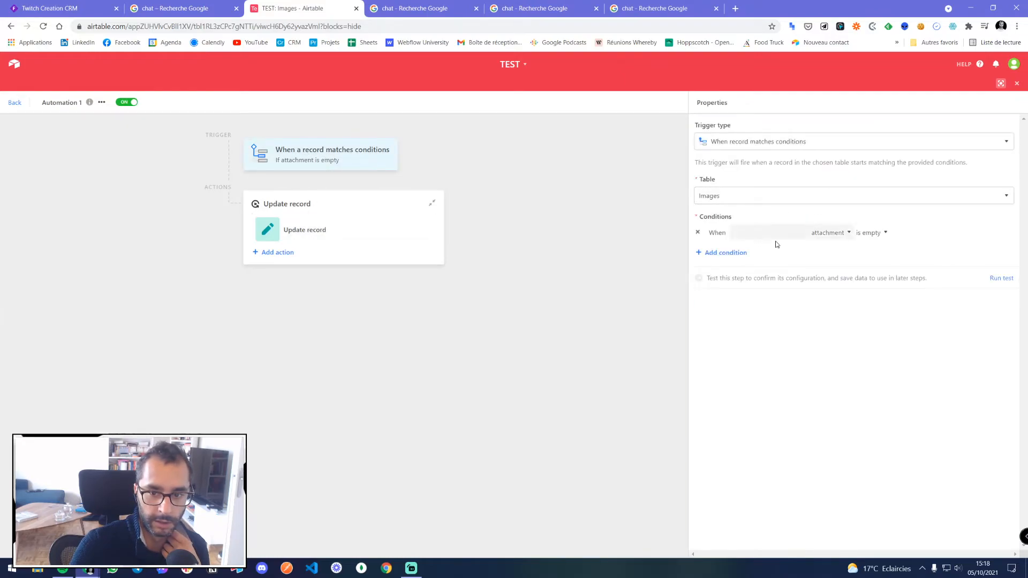
pyautogui.click(994, 278)
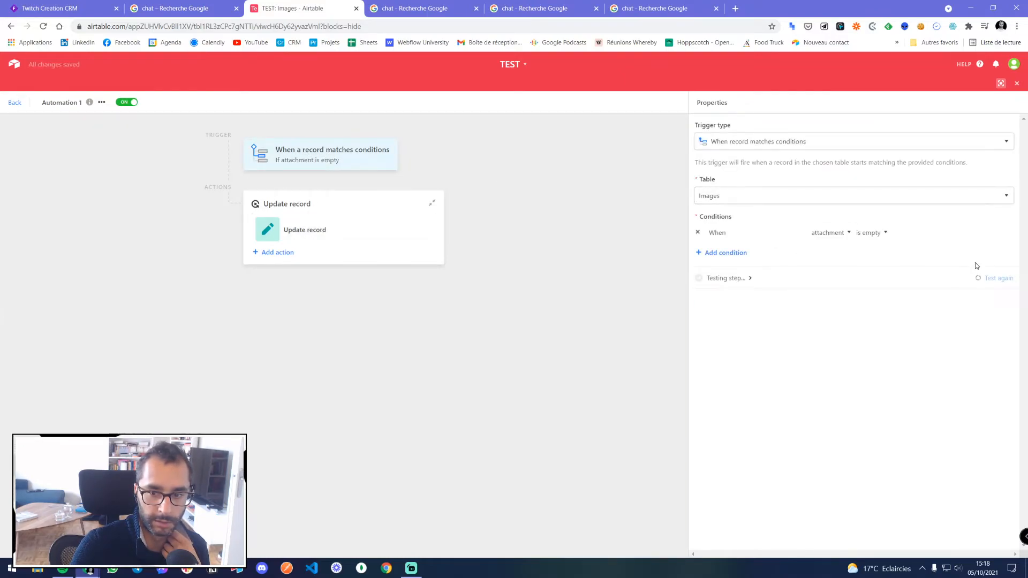
# - Run a test of Automation 1's Update record action and check the attachment cells in the Images grid
pyautogui.click(344, 232)
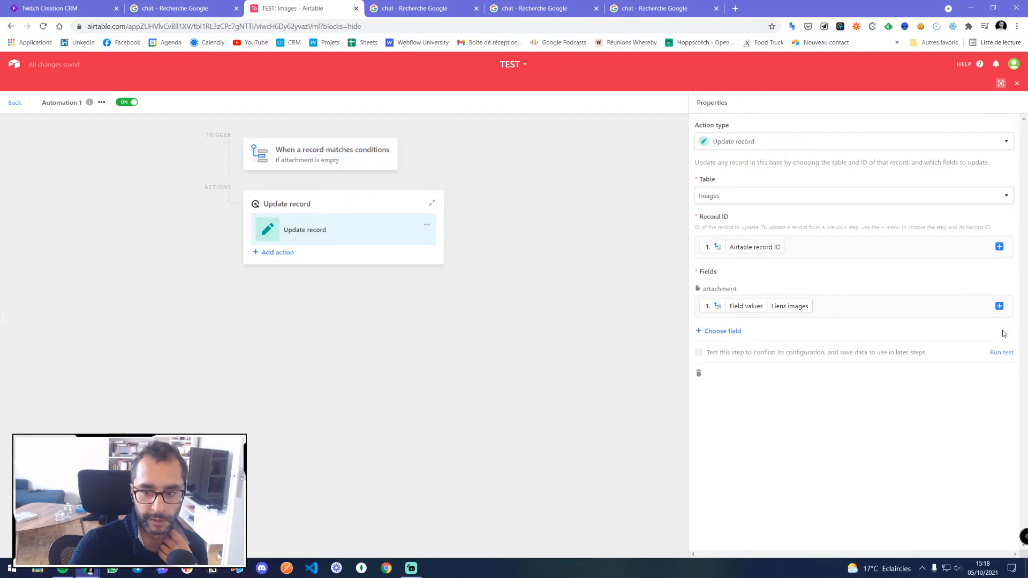
pyautogui.click(998, 351)
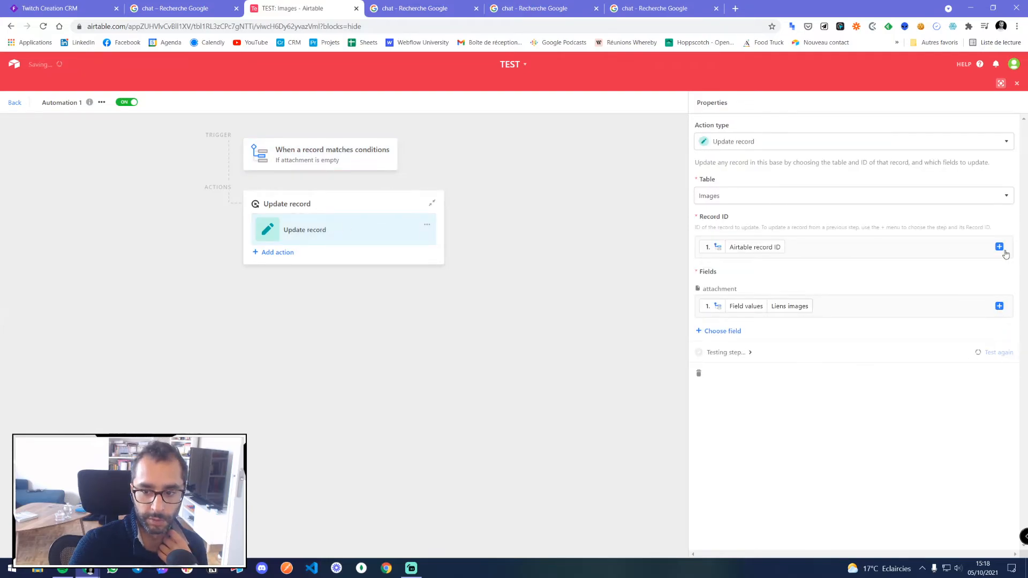
pyautogui.click(1017, 84)
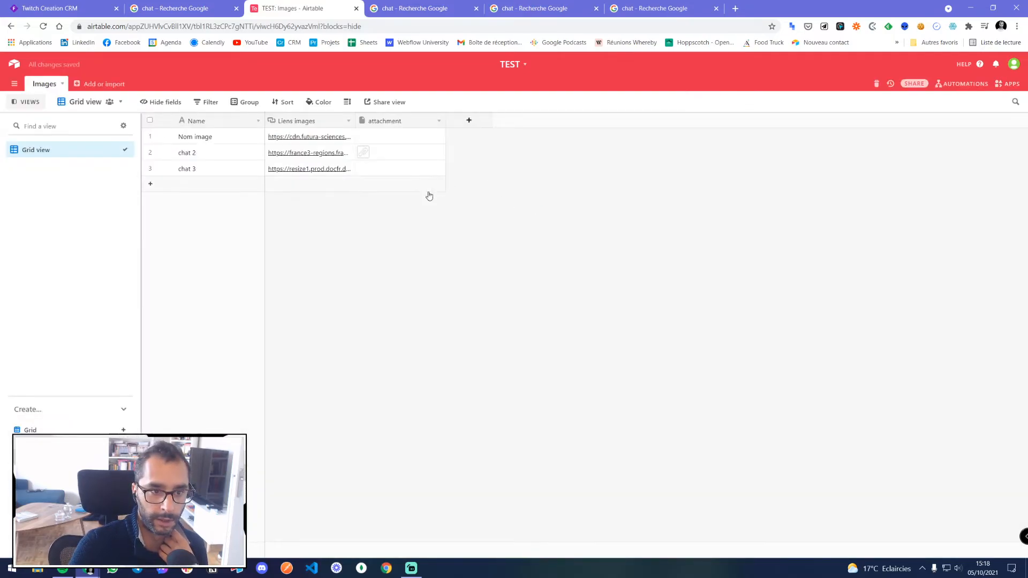
pyautogui.click(377, 137)
pyautogui.click(545, 166)
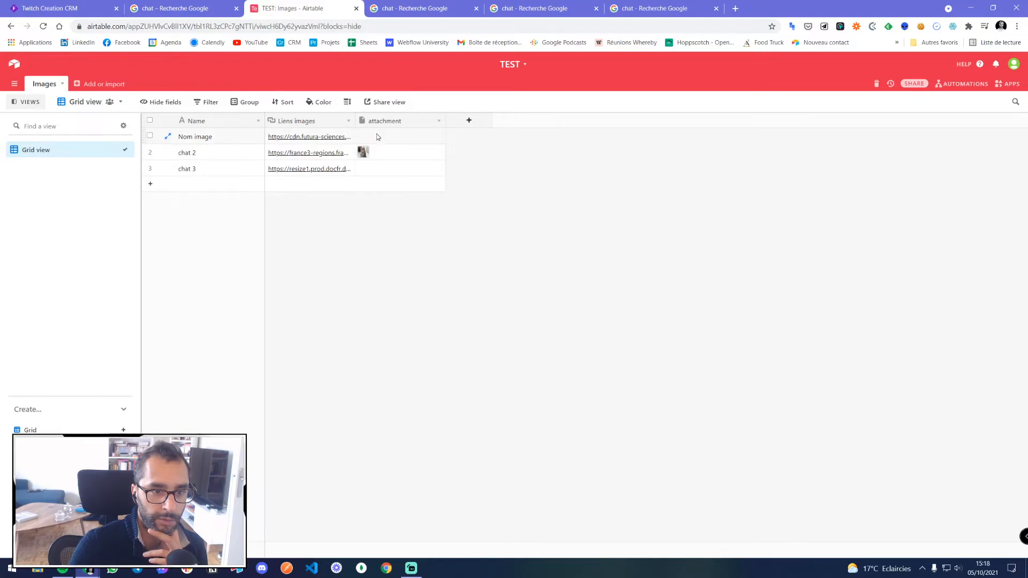
pyautogui.click(371, 136)
pyautogui.click(529, 168)
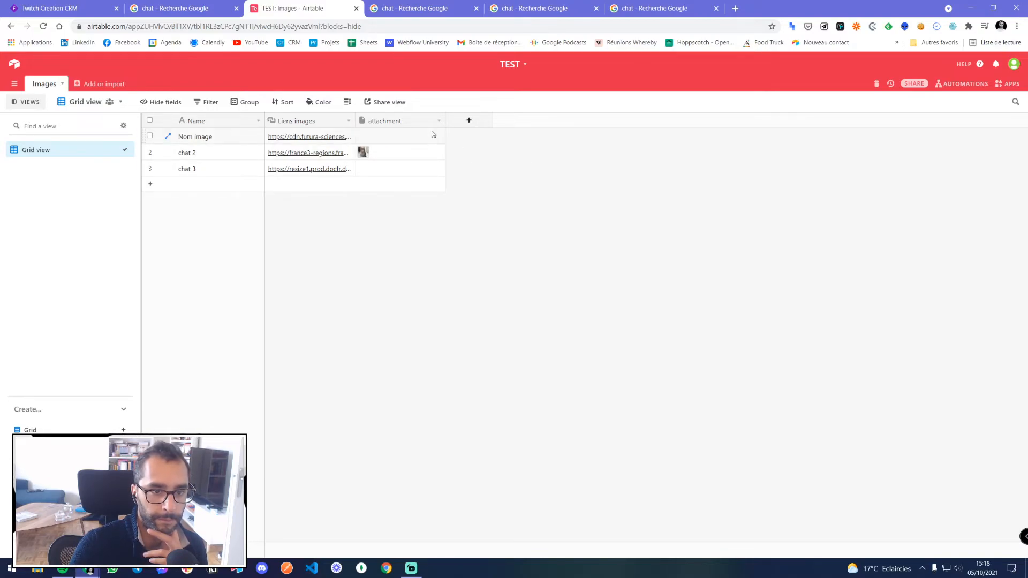
# - Add a URL-type field named "url 2" to the Images table
pyautogui.click(298, 141)
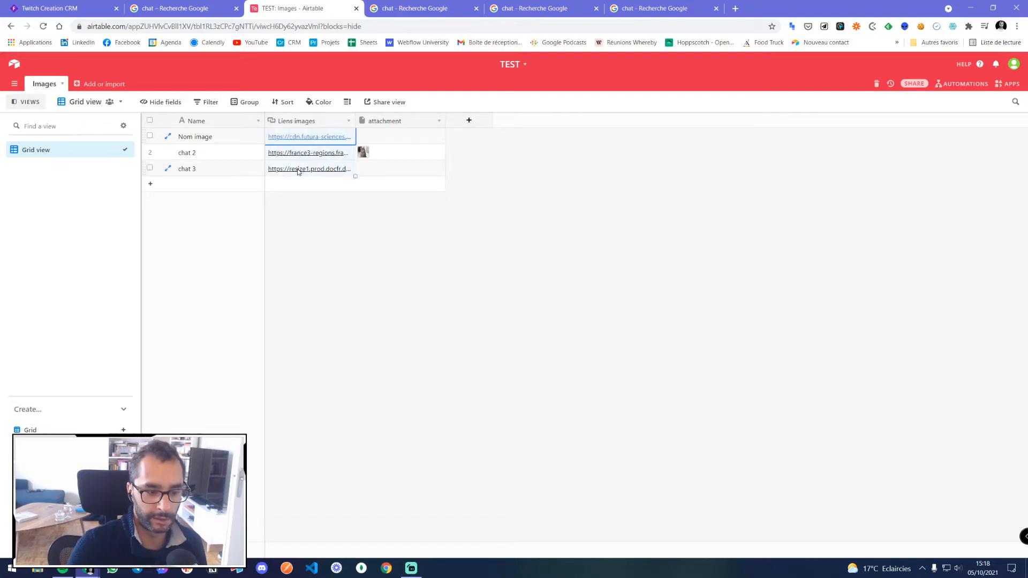
pyautogui.click(458, 124)
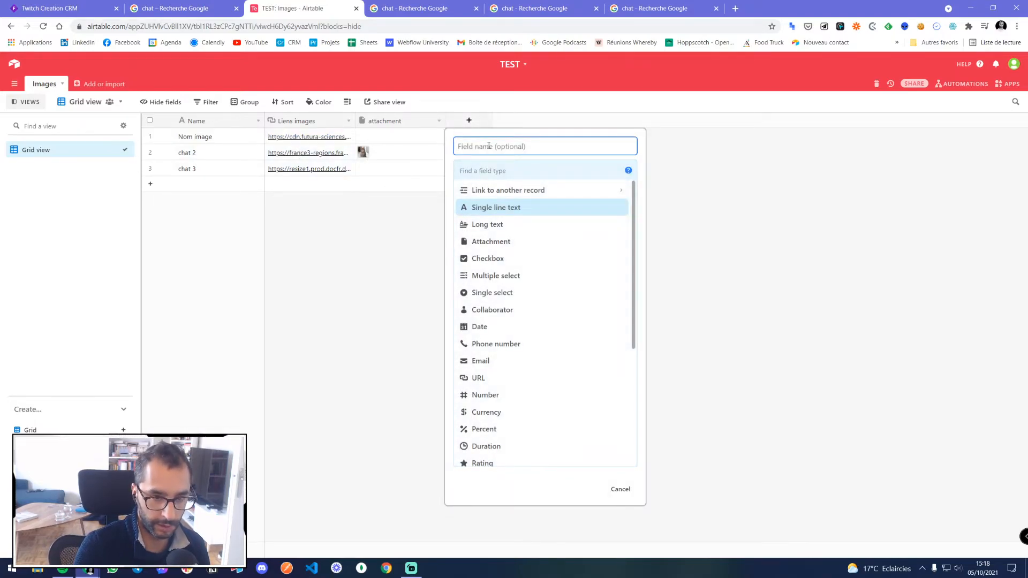
pyautogui.write('url')
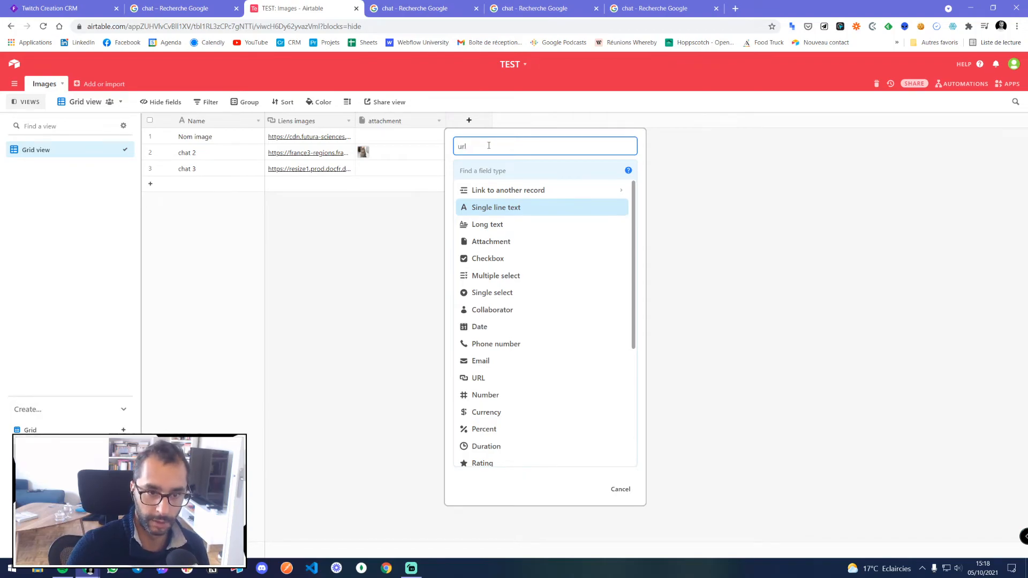
pyautogui.write(' 2')
pyautogui.click(484, 170)
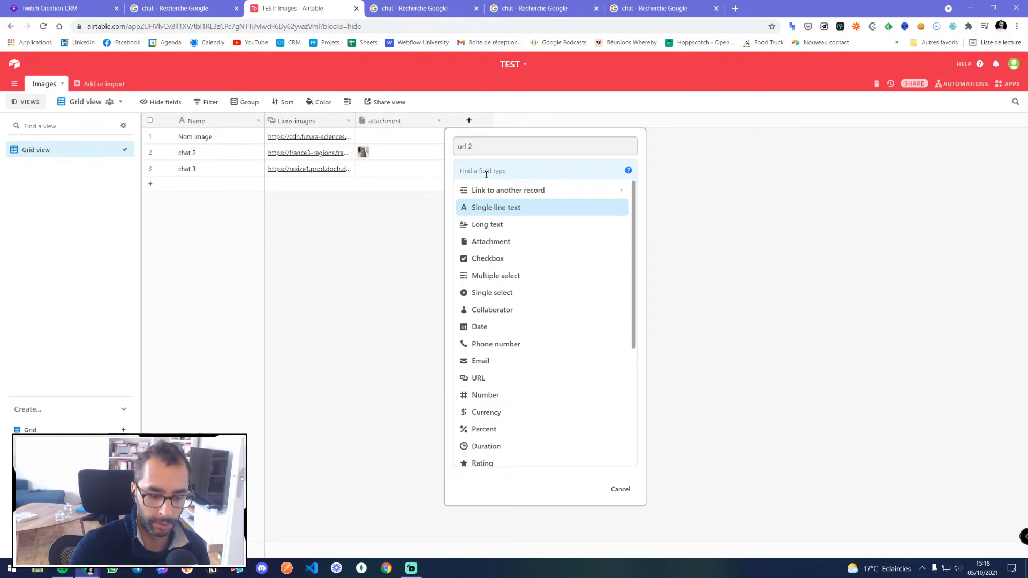
pyautogui.write('url')
pyautogui.click(489, 194)
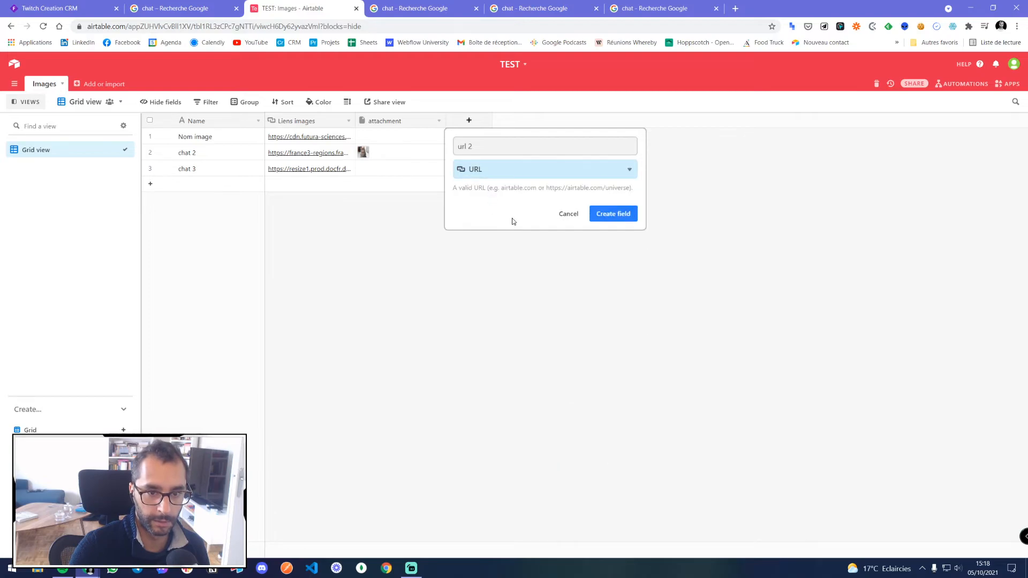
pyautogui.click(609, 214)
# - Move all image links from the Liens images column into the url 2 column
pyautogui.click(318, 127)
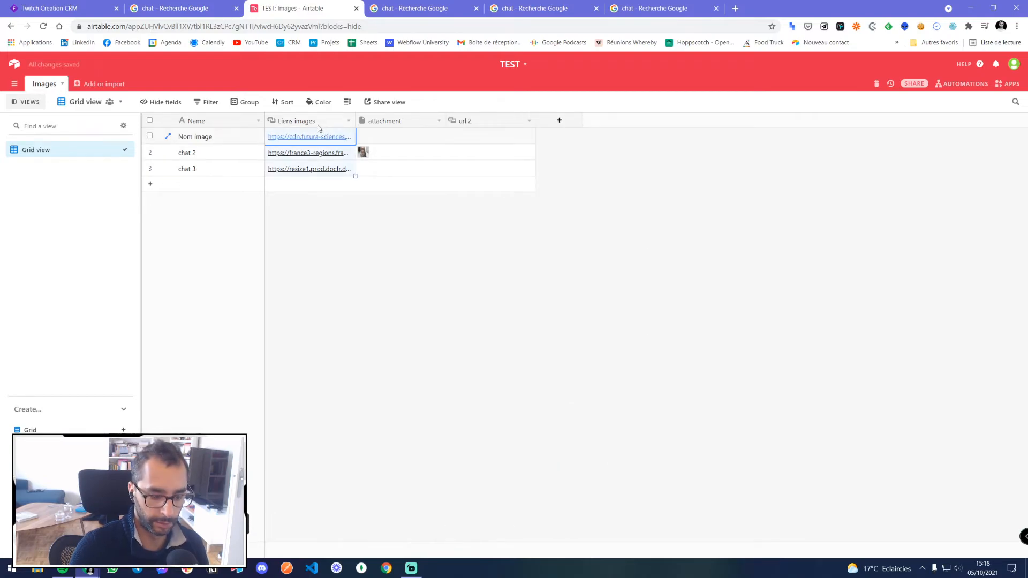
pyautogui.click(475, 125)
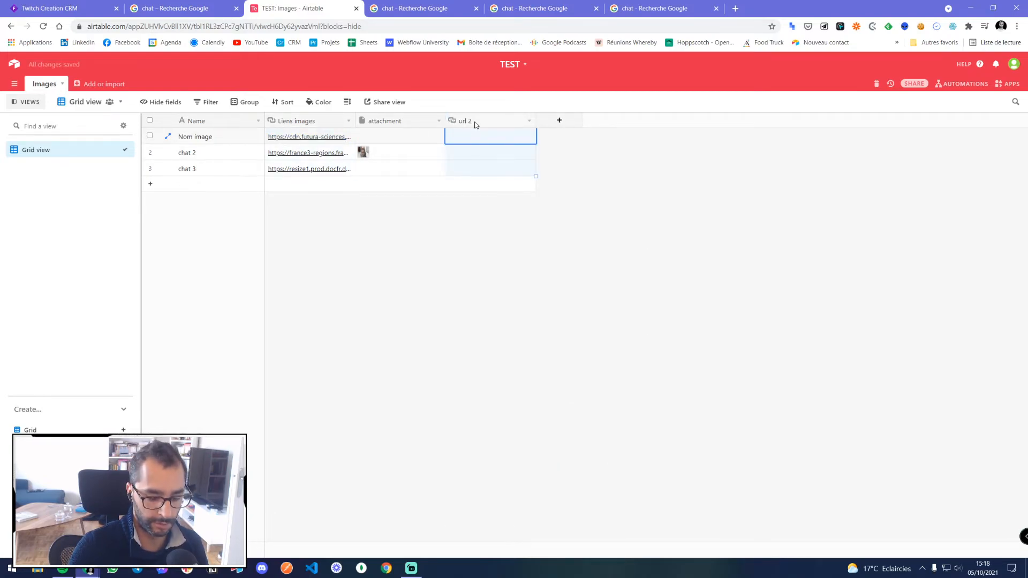
pyautogui.hotkey('ctrl', 'v')
pyautogui.click(506, 273)
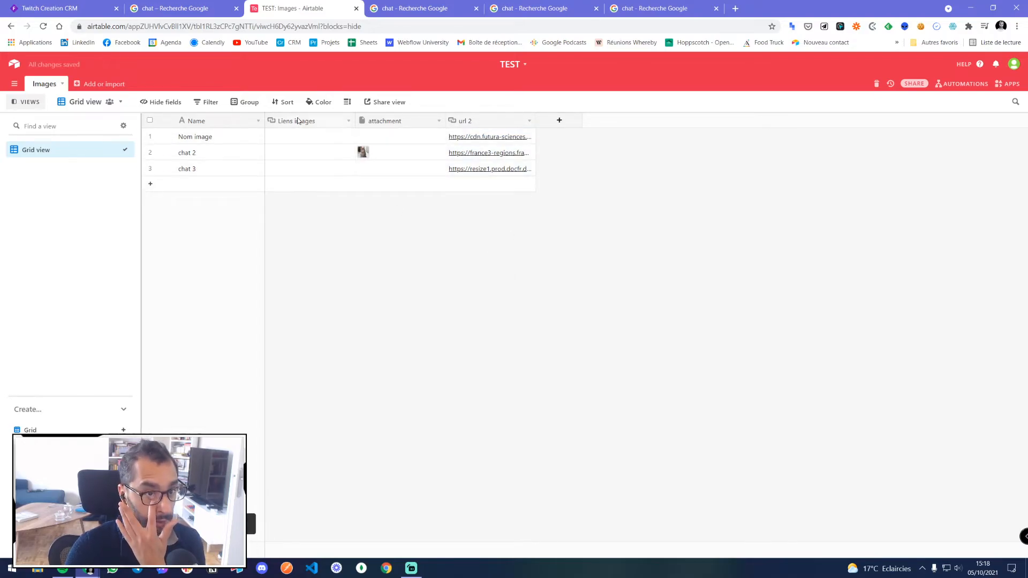
# - Delete the picture from chat 2's attachment cell
pyautogui.click(473, 122)
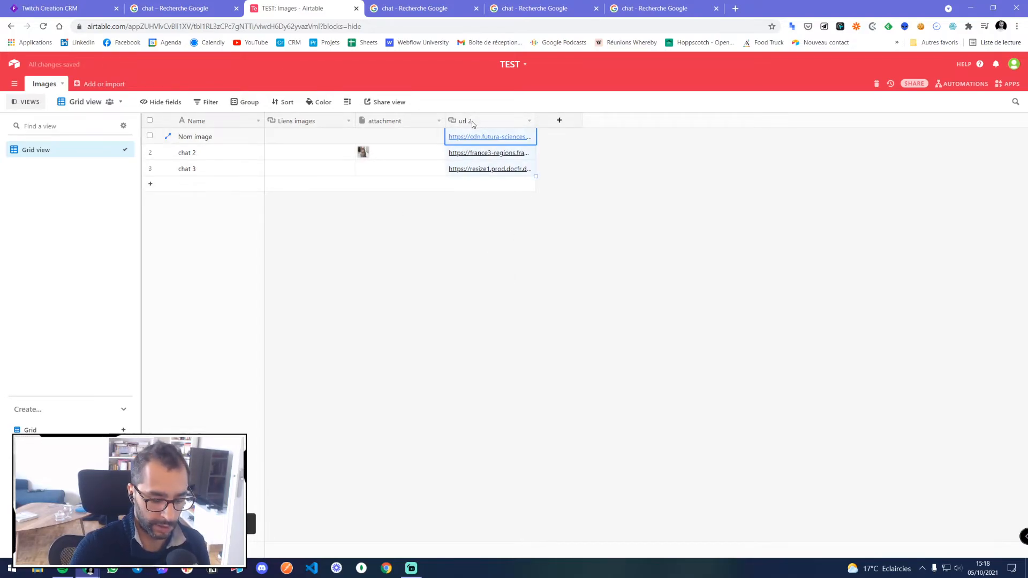
pyautogui.click(399, 153)
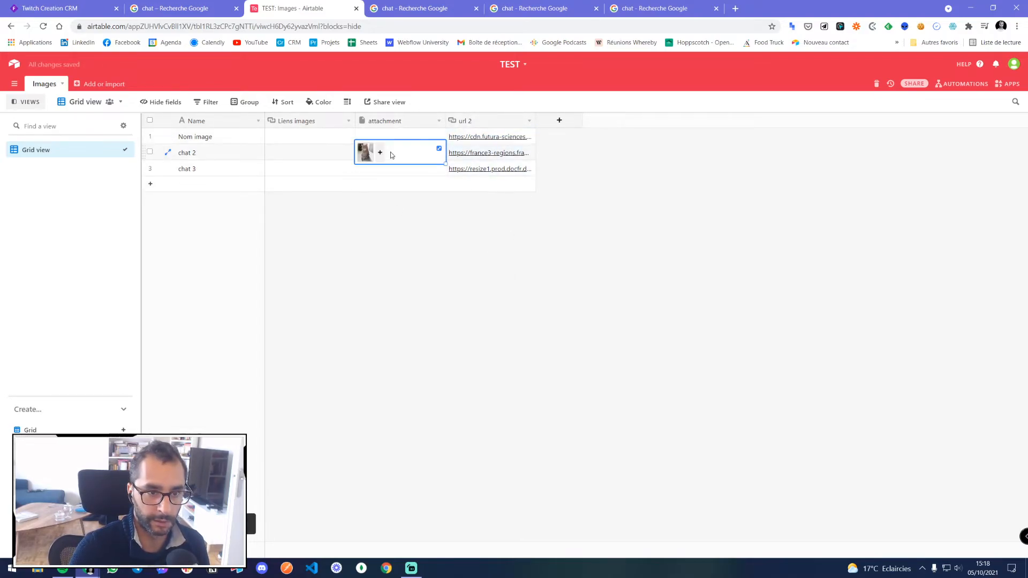
pyautogui.press('Delete')
pyautogui.click(429, 257)
# - Move the image links from the url 2 column back into the Liens images column
pyautogui.click(478, 123)
pyautogui.hotkey('ctrl', 'c')
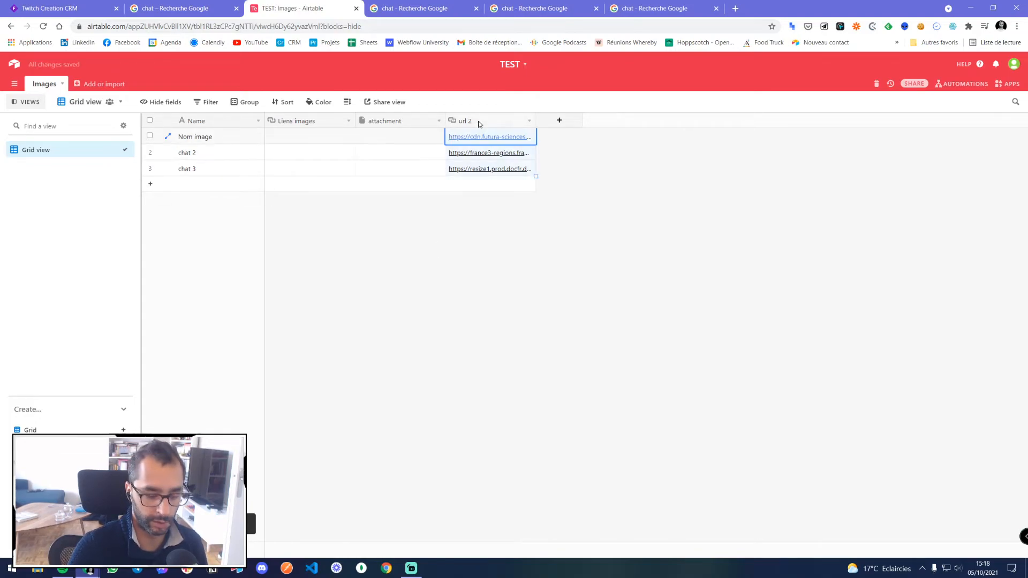
pyautogui.click(309, 122)
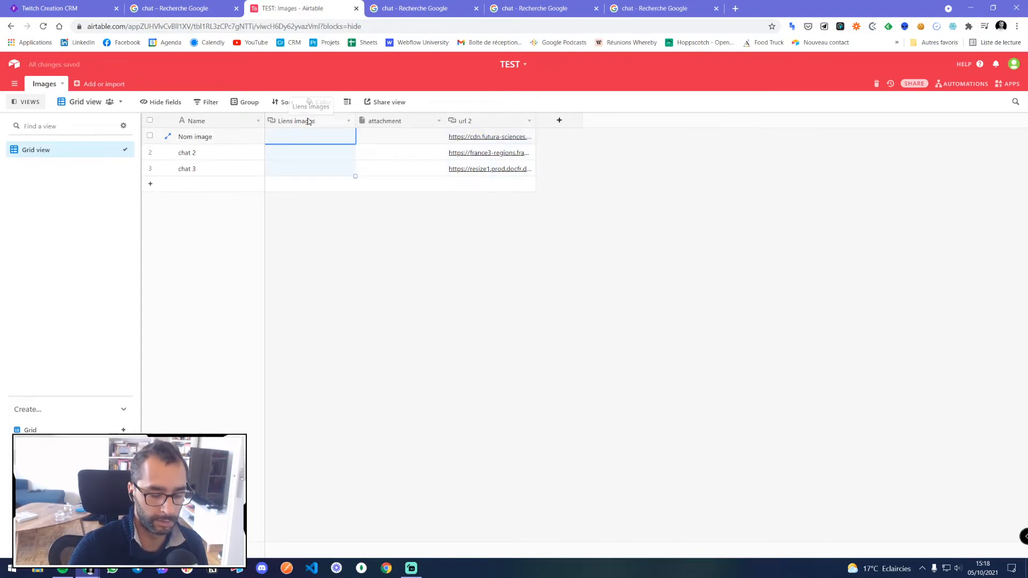
pyautogui.hotkey('ctrl', 'v')
pyautogui.click(420, 276)
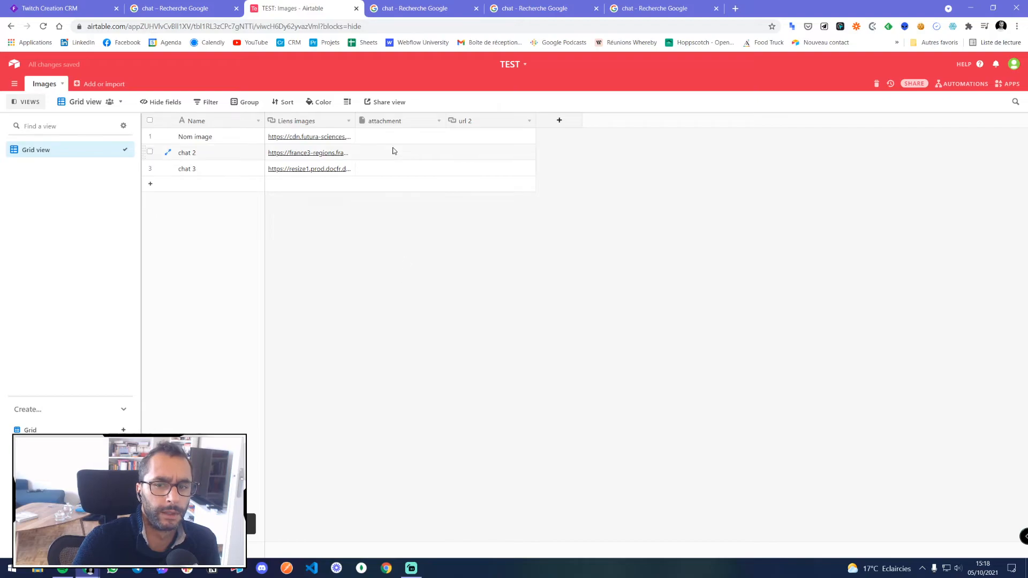
# - Widen the Liens images column and review the Update record action's settings in Automation 1
pyautogui.moveTo(355, 122); pyautogui.dragTo(438, 123)
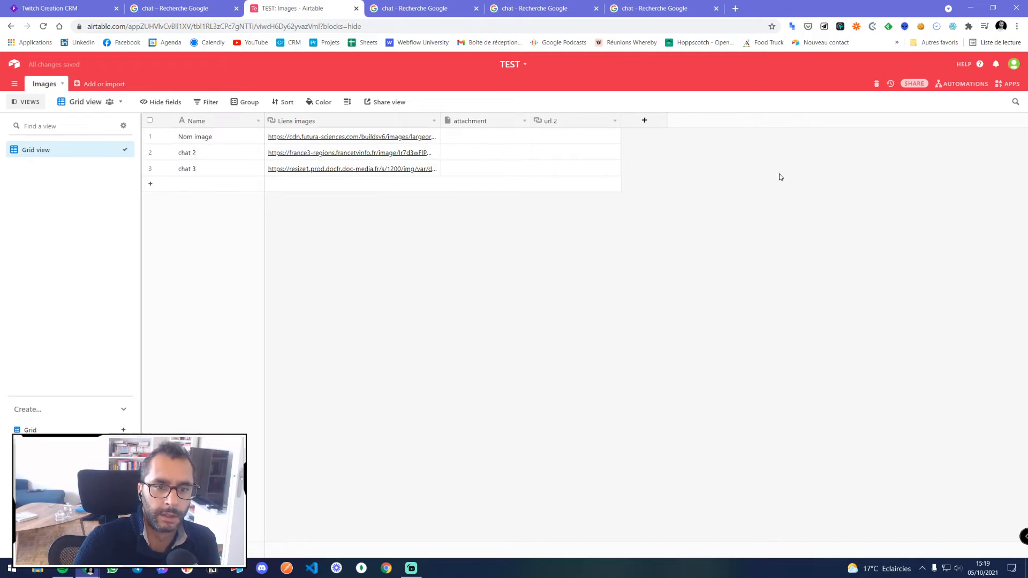
pyautogui.click(957, 85)
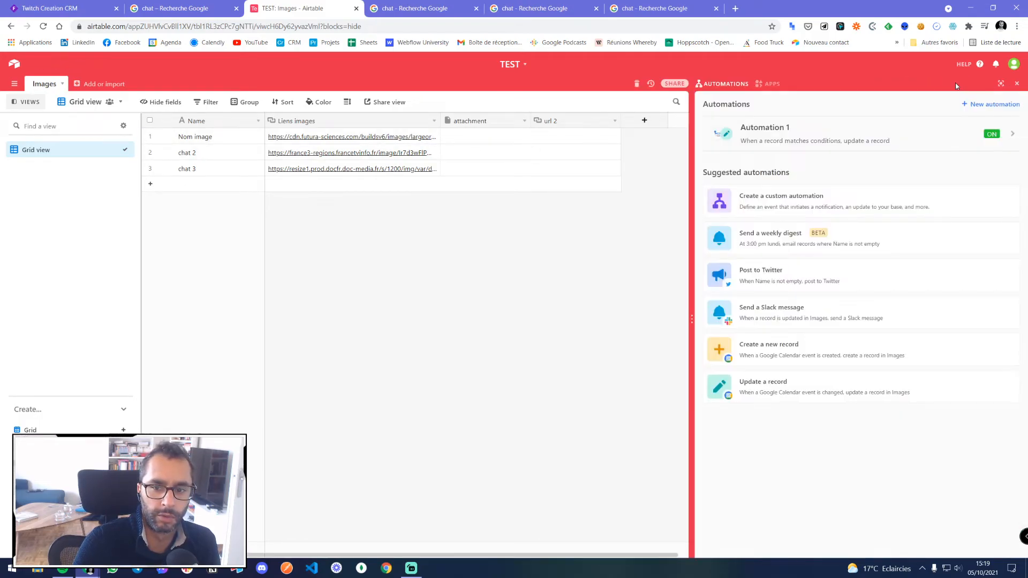
pyautogui.click(797, 137)
pyautogui.click(345, 231)
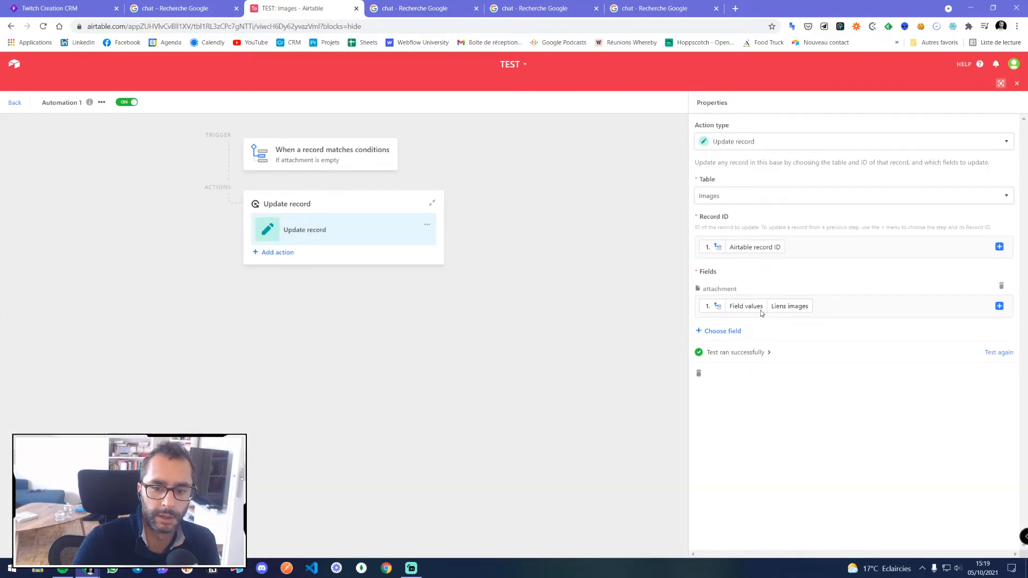
pyautogui.click(1017, 85)
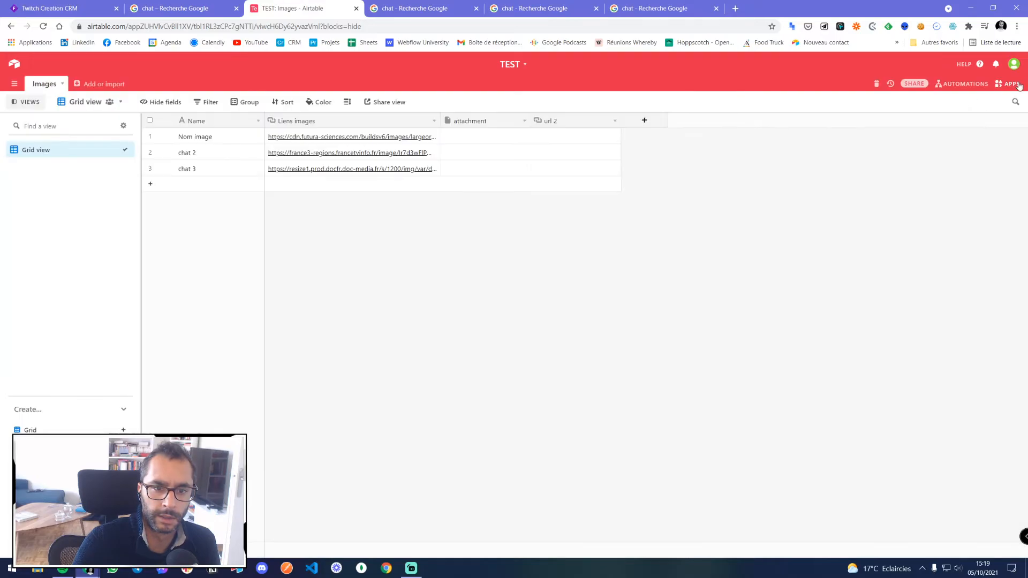
# - Review Automation 1's trigger condition and its available fields, leaving attachment selected, and return to the Images grid
pyautogui.click(965, 85)
pyautogui.click(821, 131)
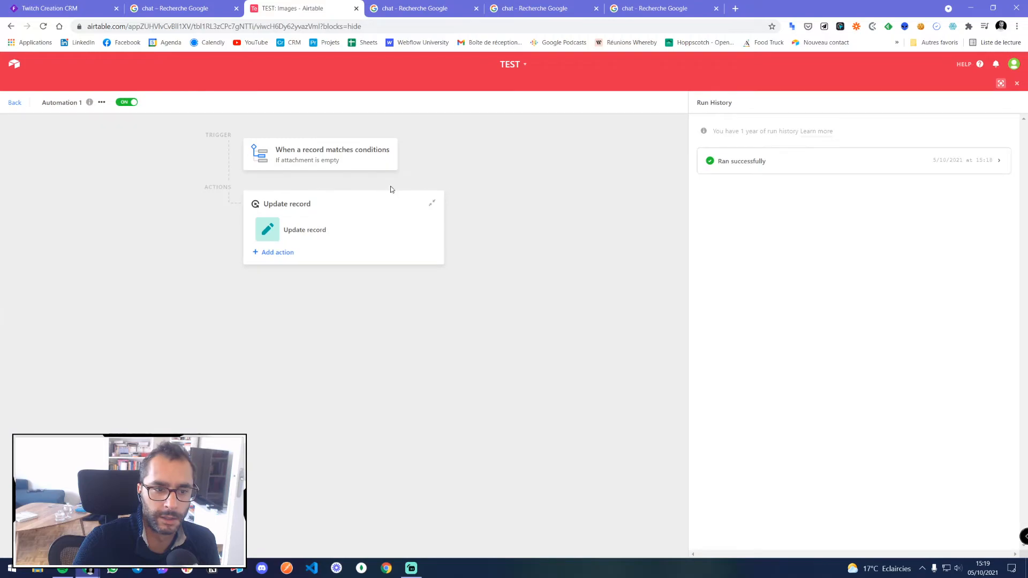
pyautogui.click(394, 161)
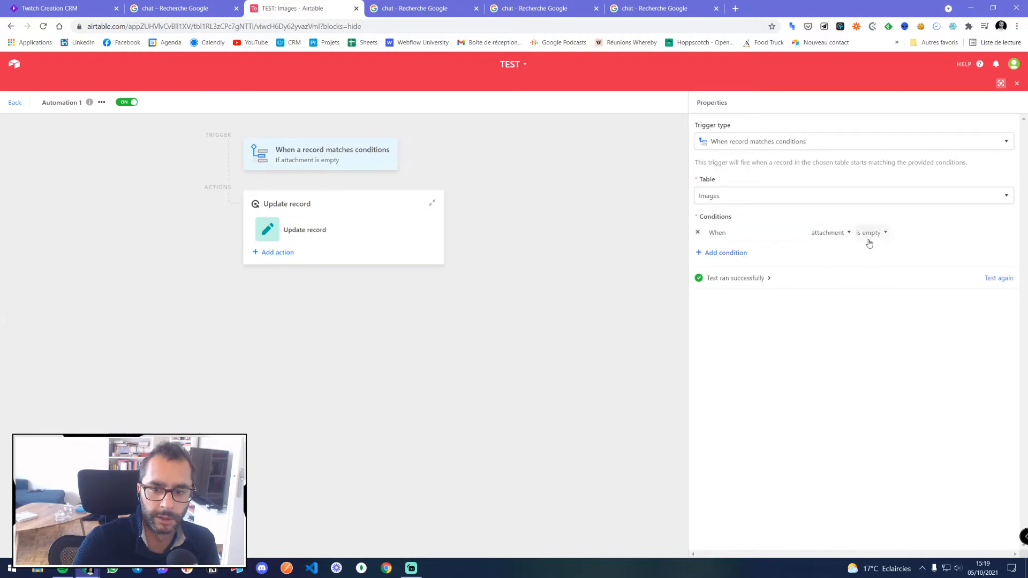
pyautogui.click(831, 236)
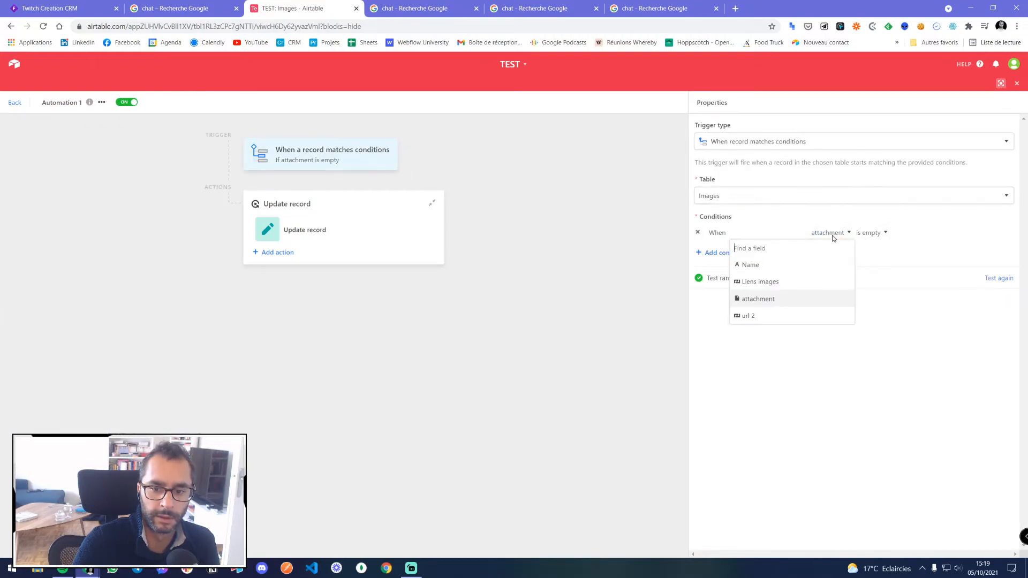
pyautogui.click(831, 235)
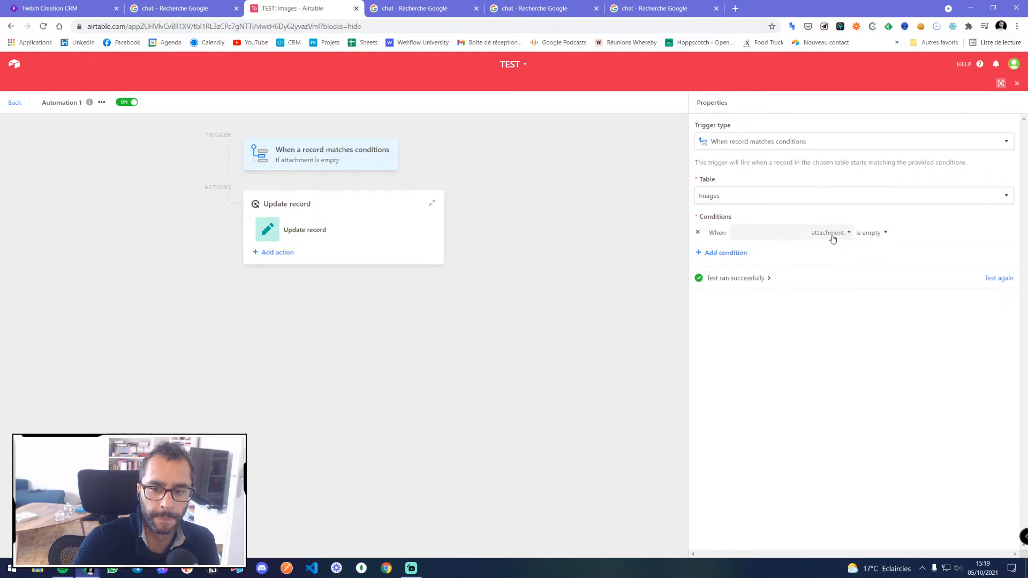
pyautogui.click(1016, 84)
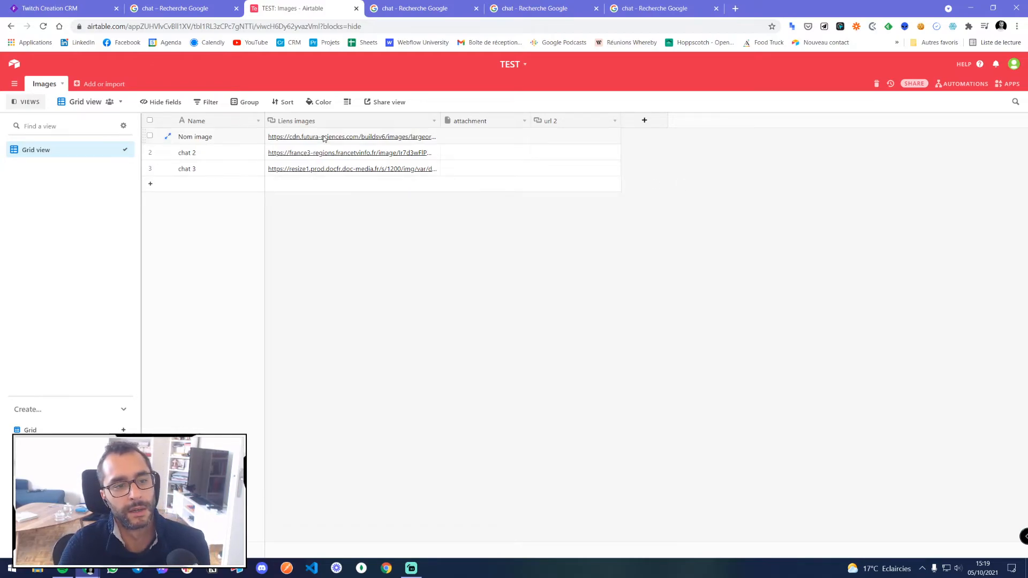
# - Clear the Liens images cells and paste the three image links back in to retrigger the automation
pyautogui.click(371, 140)
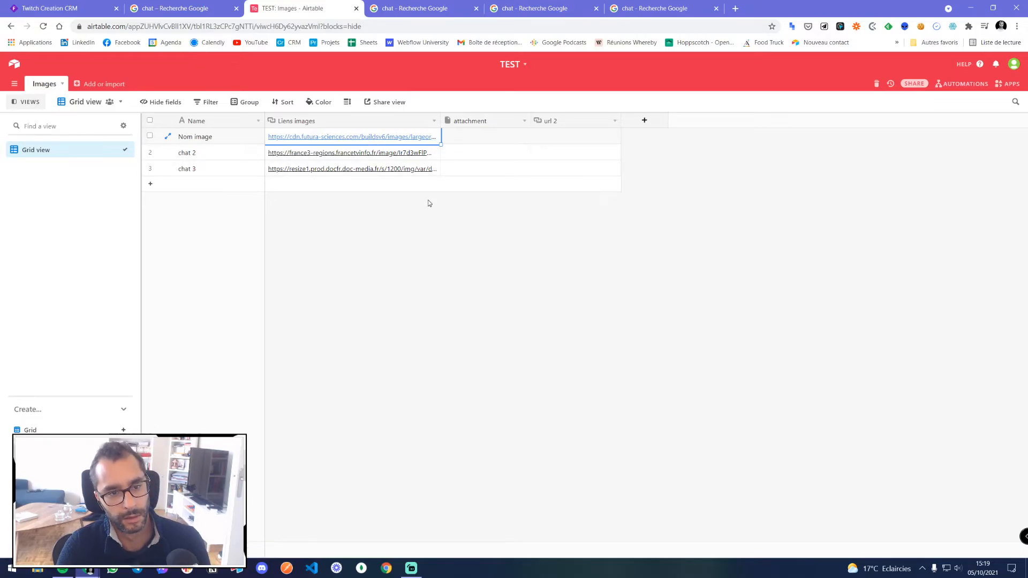
pyautogui.press('Delete')
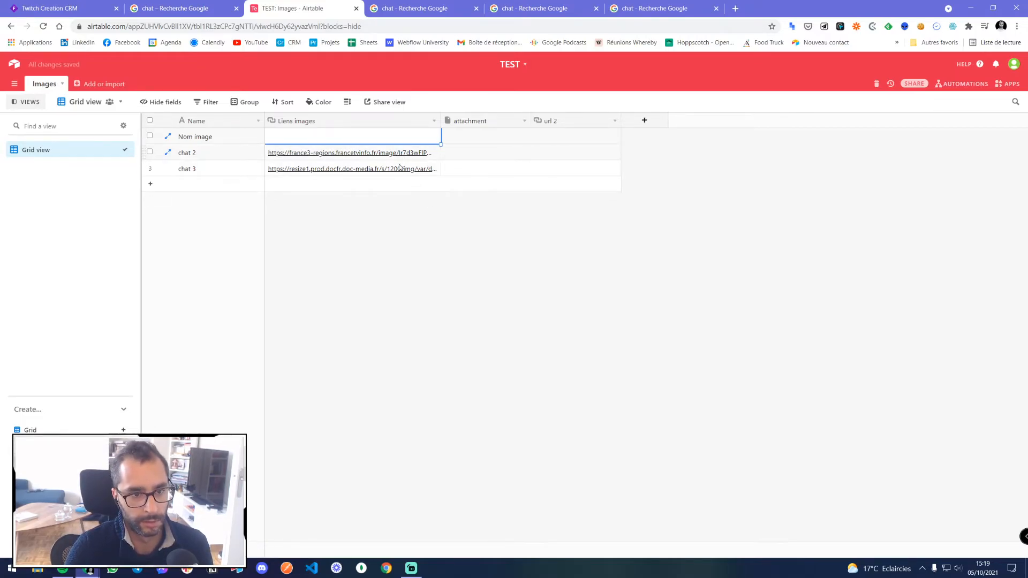
pyautogui.press('Down')
pyautogui.press('Delete')
pyautogui.click(422, 221)
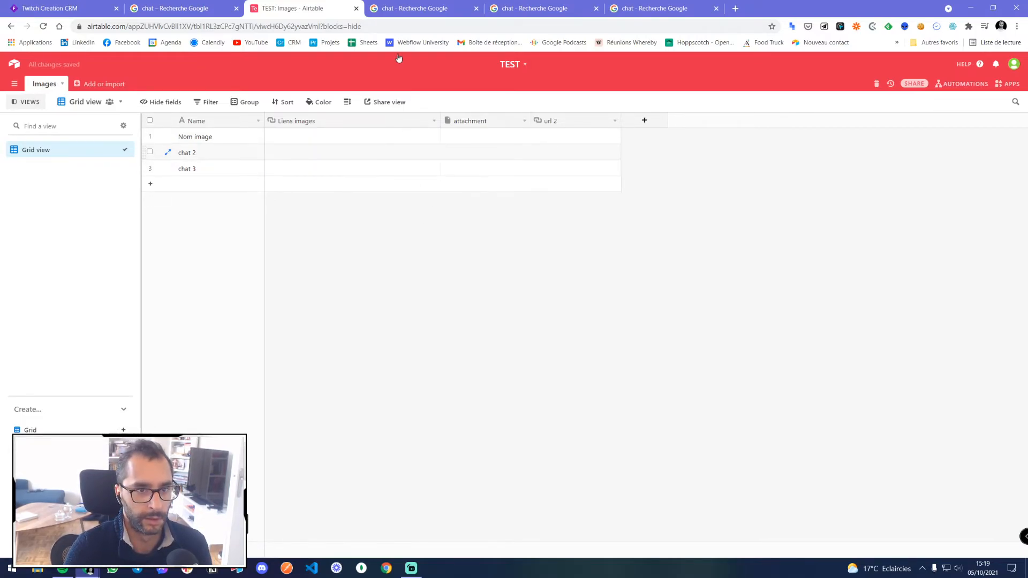
pyautogui.click(323, 138)
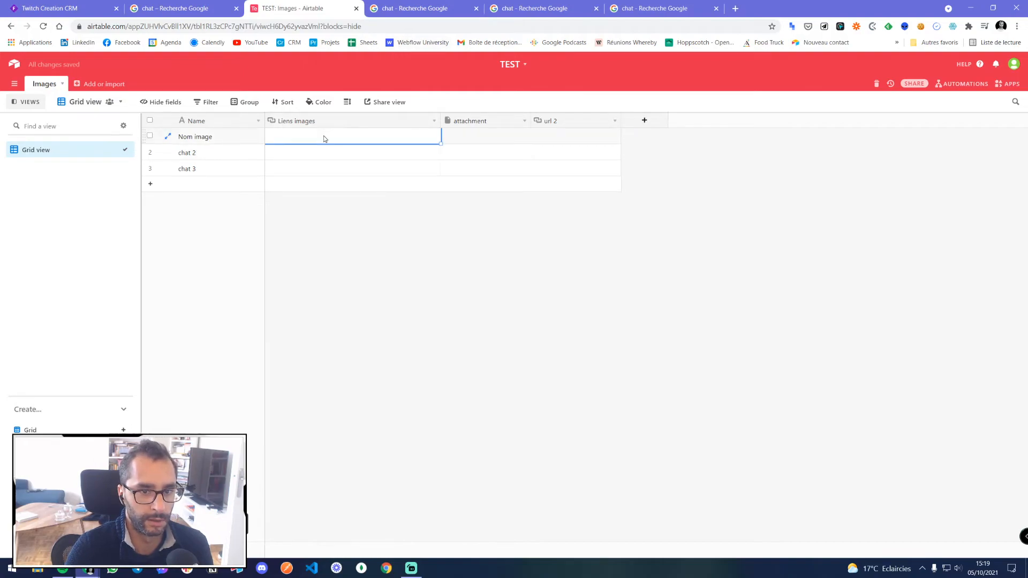
pyautogui.hotkey('ctrl', 'v')
pyautogui.click(406, 273)
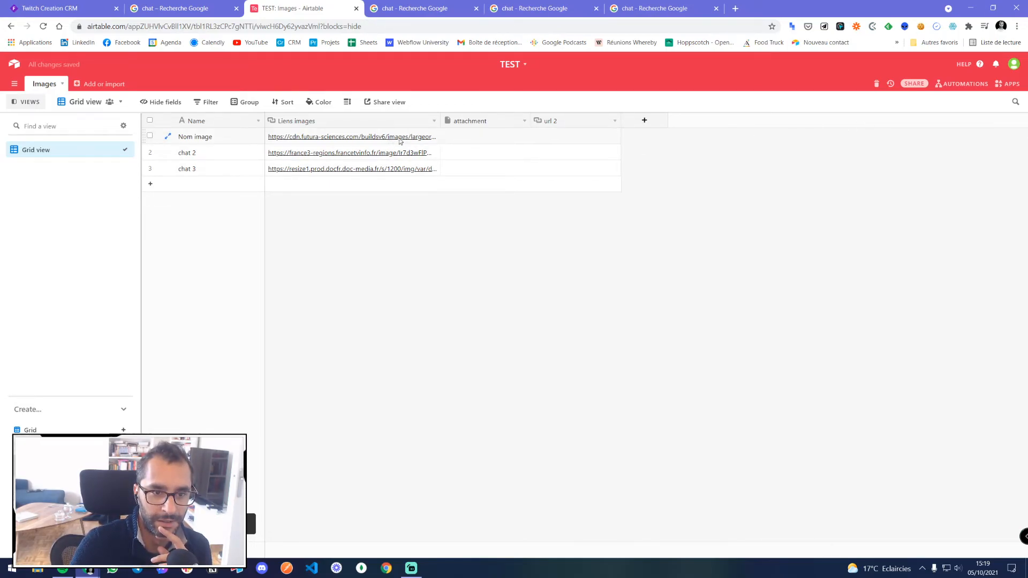
# - Check Automation 1's run history and return to the attachment column in the Images grid
pyautogui.click(965, 84)
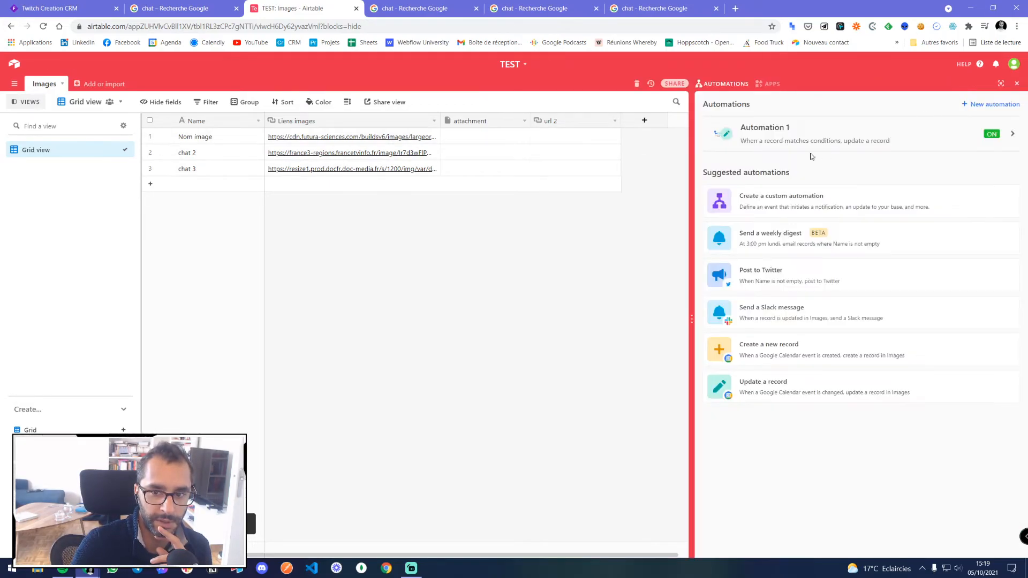
pyautogui.click(790, 138)
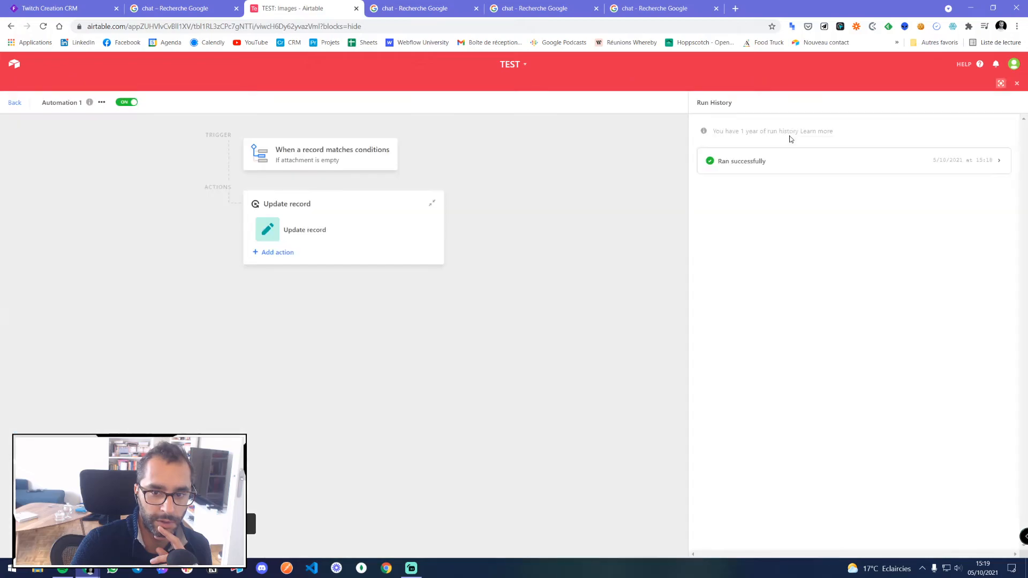
pyautogui.click(1018, 84)
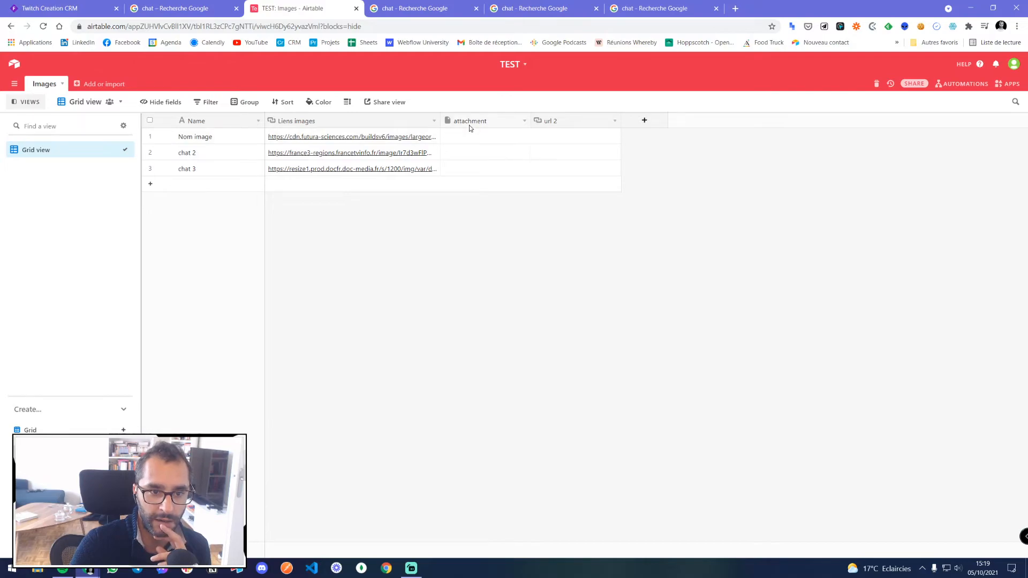
# - Review Automation 1's trigger condition and its Update record settings, and return to the Images grid
pyautogui.click(468, 135)
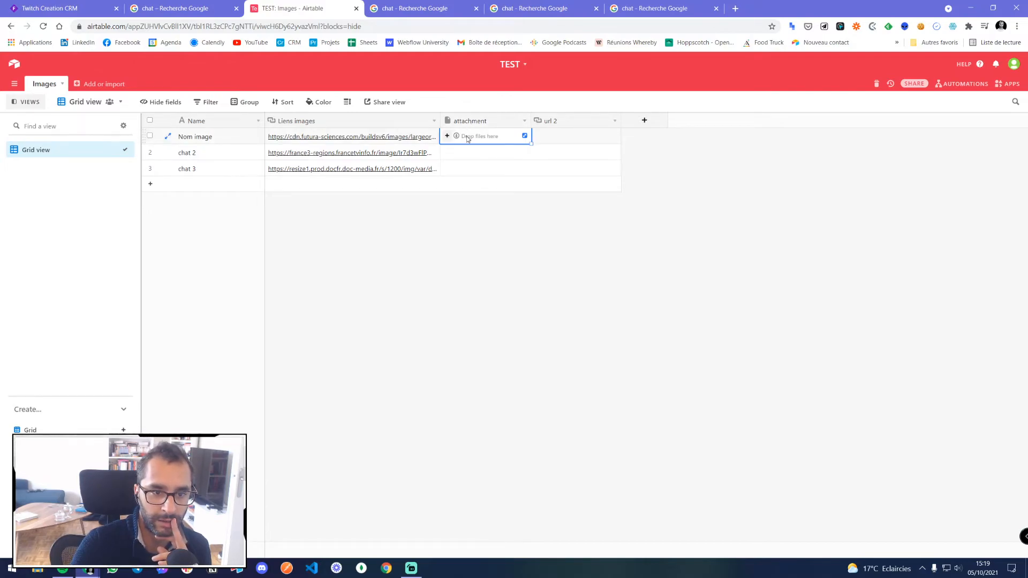
pyautogui.click(497, 124)
pyautogui.click(523, 234)
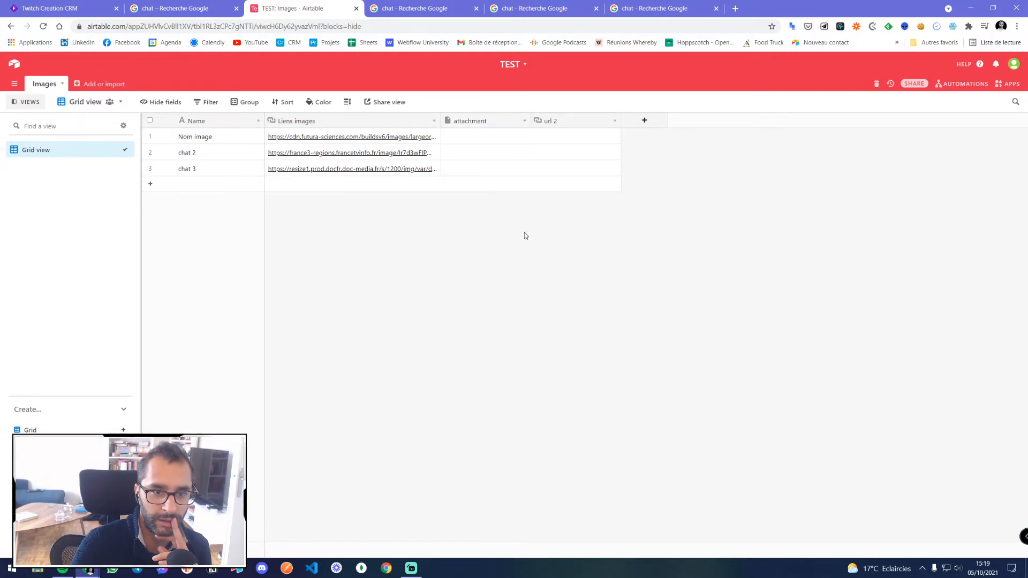
pyautogui.click(977, 84)
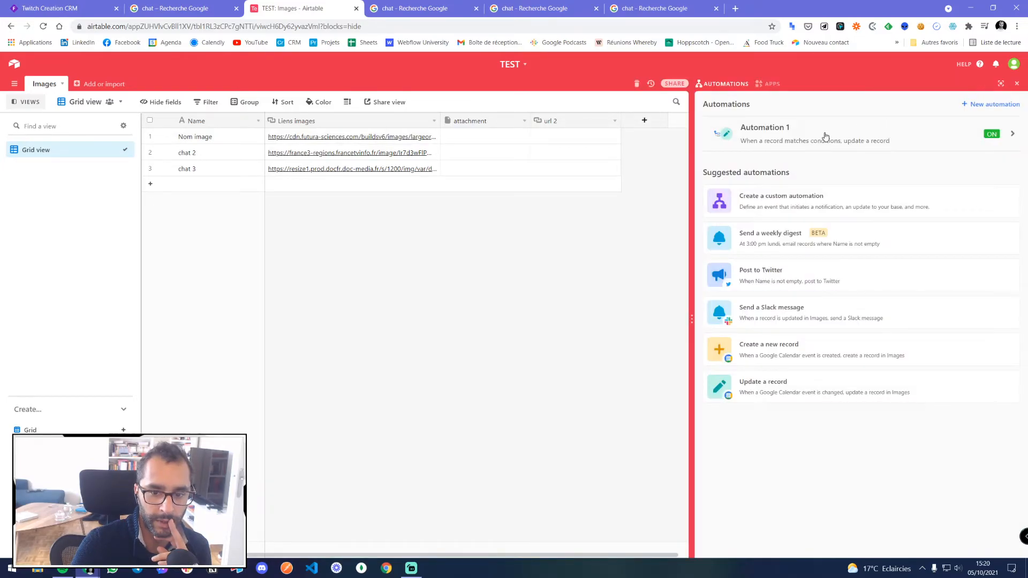
pyautogui.click(777, 134)
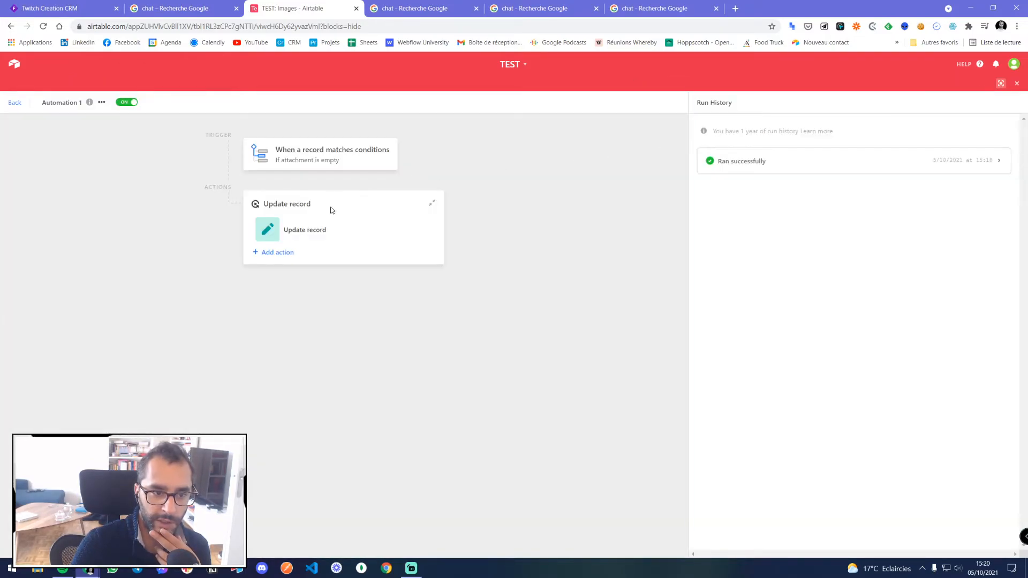
pyautogui.click(378, 157)
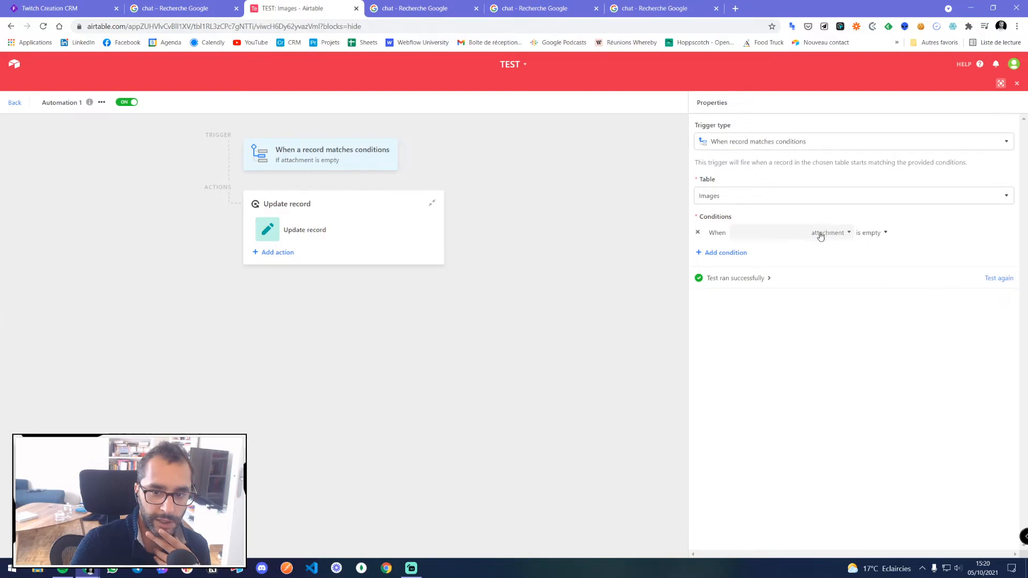
pyautogui.click(362, 234)
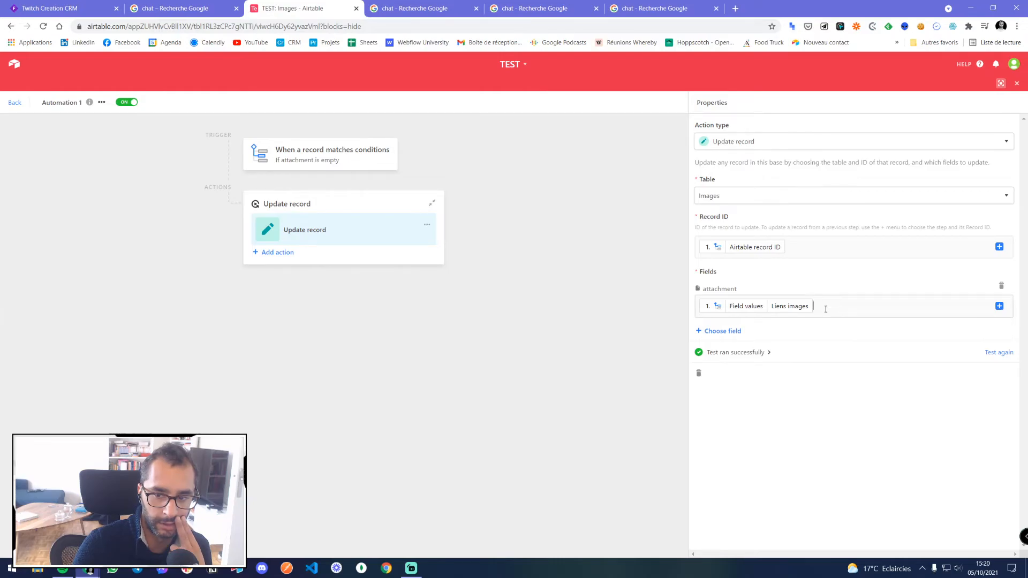
pyautogui.click(1018, 84)
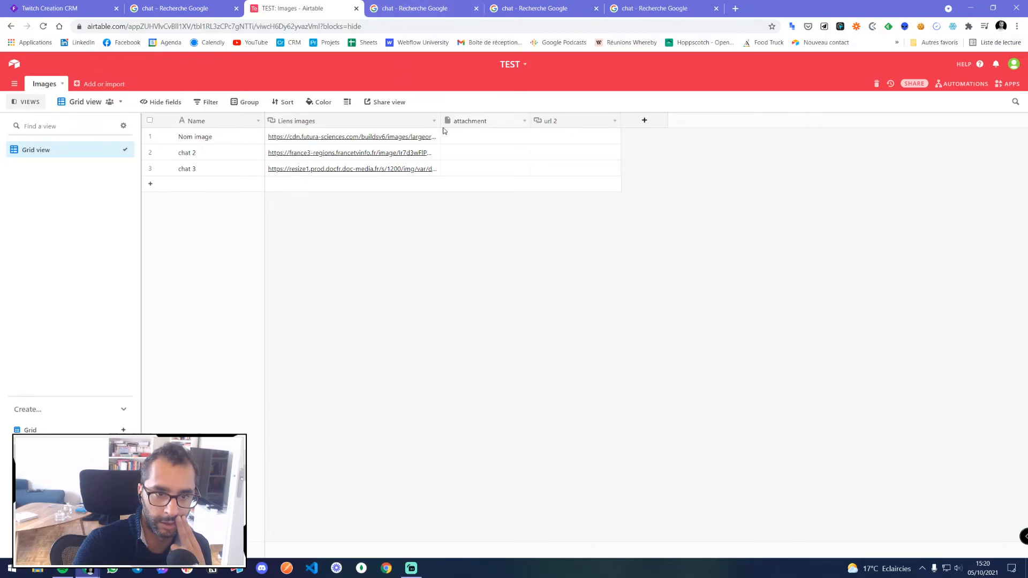
# - Replace the first record's Liens images URL with the link address copied from the Doctissimo cat image result
pyautogui.click(425, 8)
pyautogui.rightClick(455, 111)
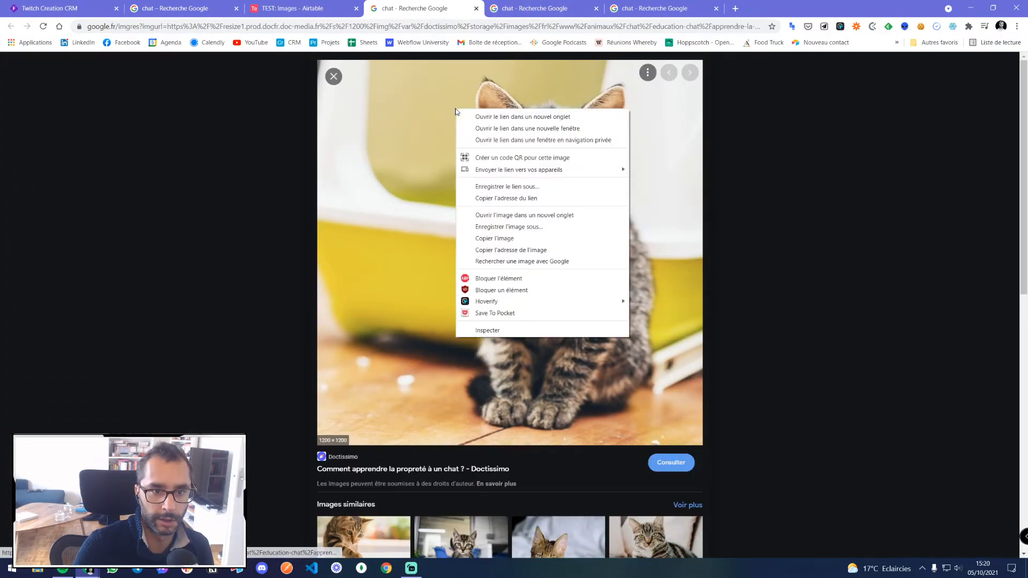
pyautogui.click(497, 199)
pyautogui.click(292, 8)
pyautogui.click(363, 141)
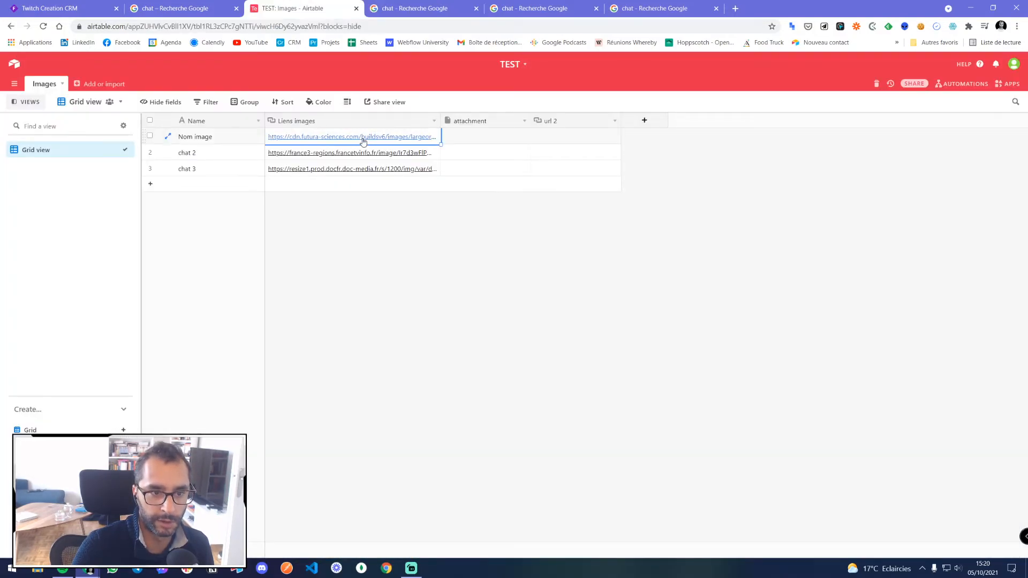
pyautogui.hotkey('ctrl', 'v')
pyautogui.click(437, 243)
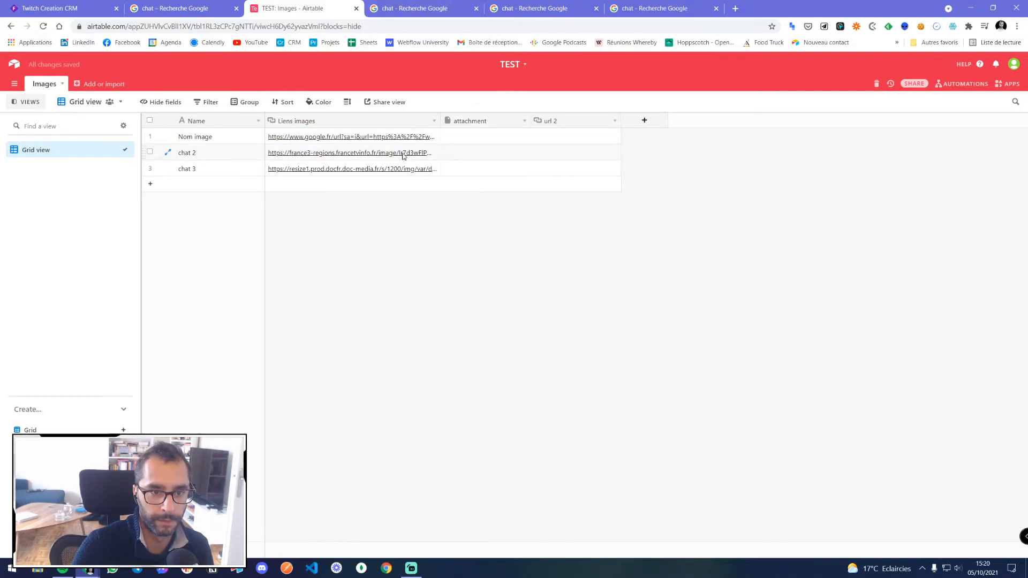
# - Delete the url 2 field from the Images table and undo the deletion
pyautogui.click(614, 121)
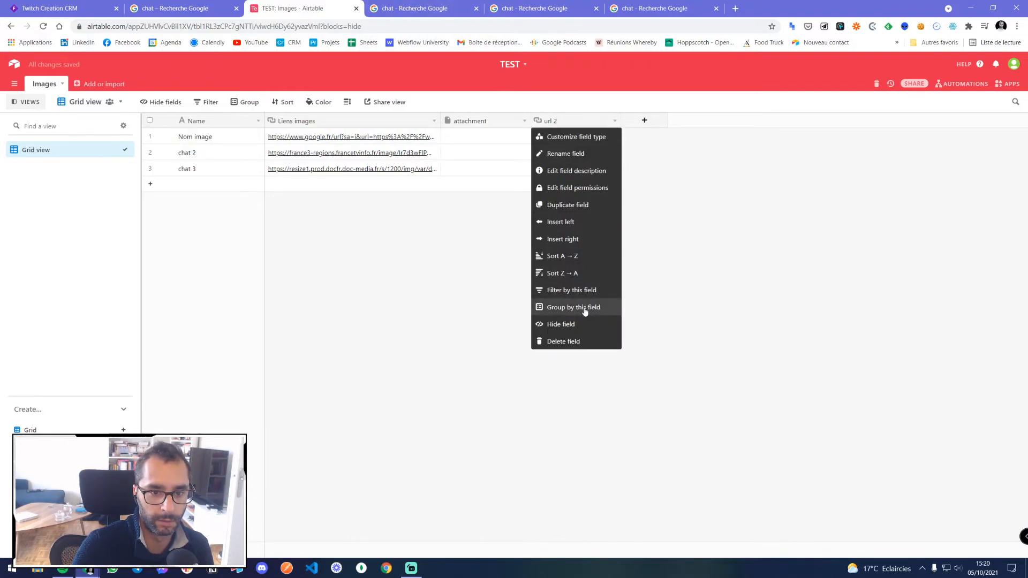
pyautogui.click(562, 341)
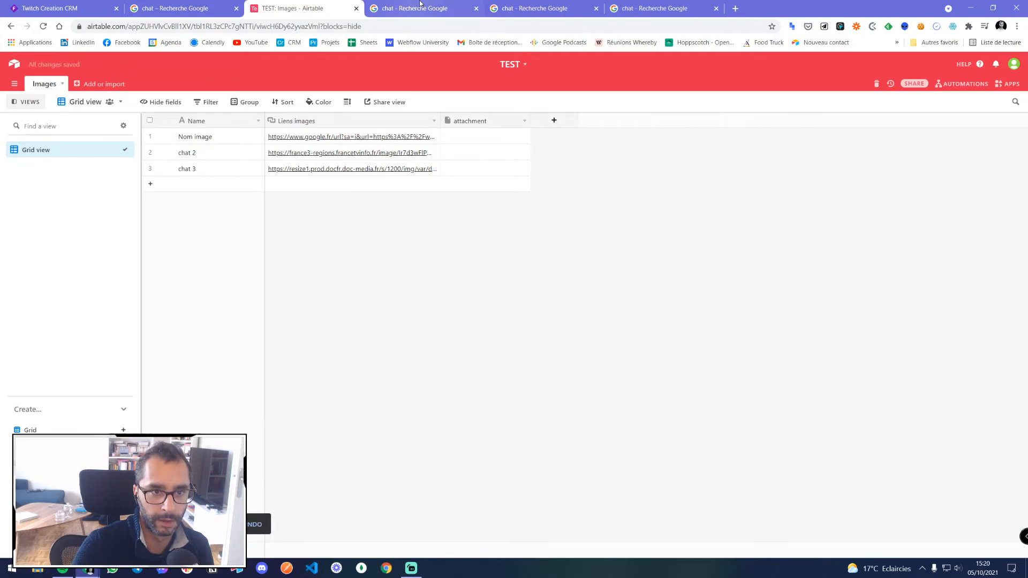
pyautogui.hotkey('ctrl', 'z')
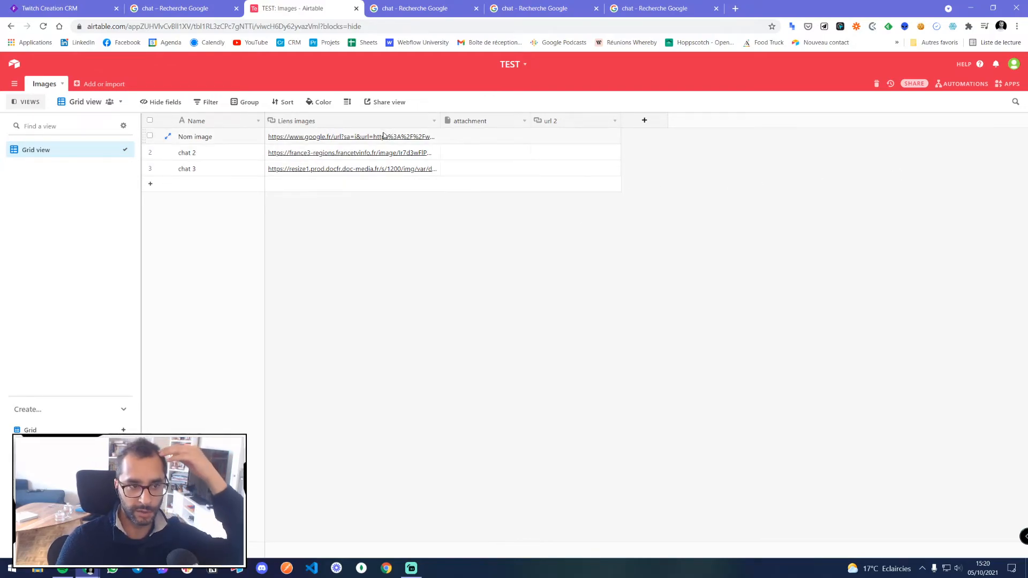
# - Look at the Wikipedia cat image result and re-examine Automation 1's Update record settings
pyautogui.click(652, 8)
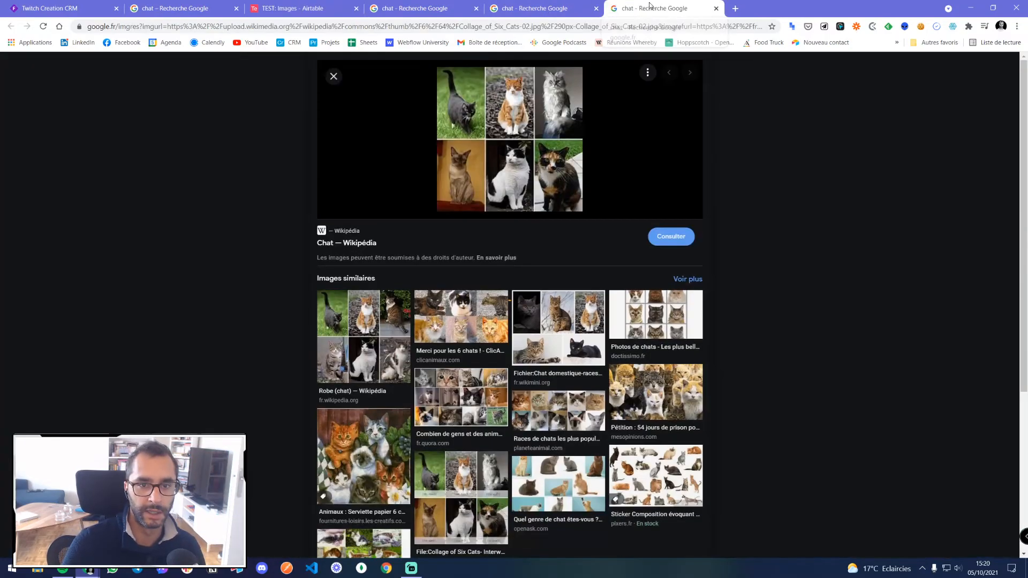
pyautogui.click(313, 5)
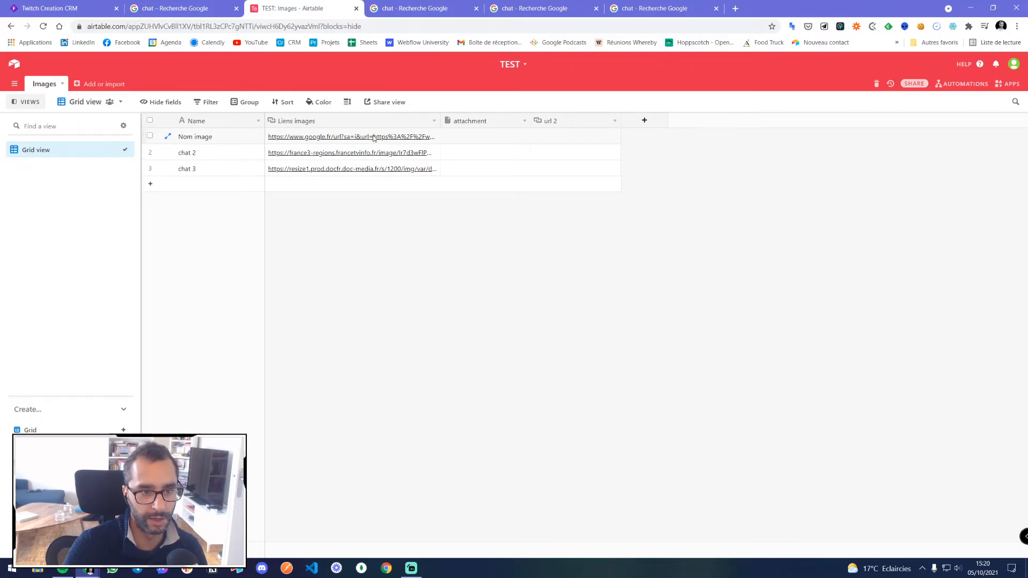
pyautogui.click(965, 84)
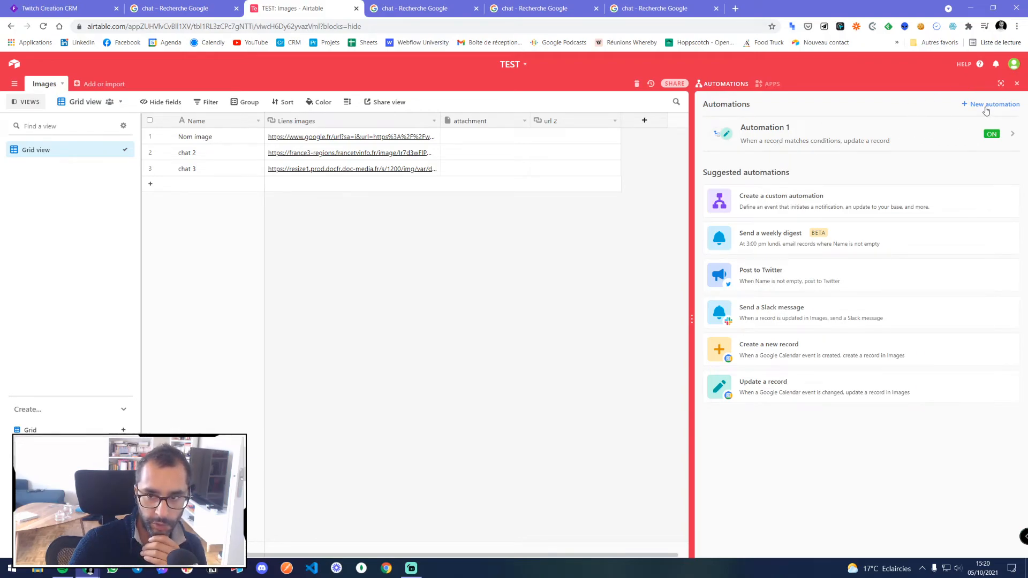
pyautogui.click(804, 134)
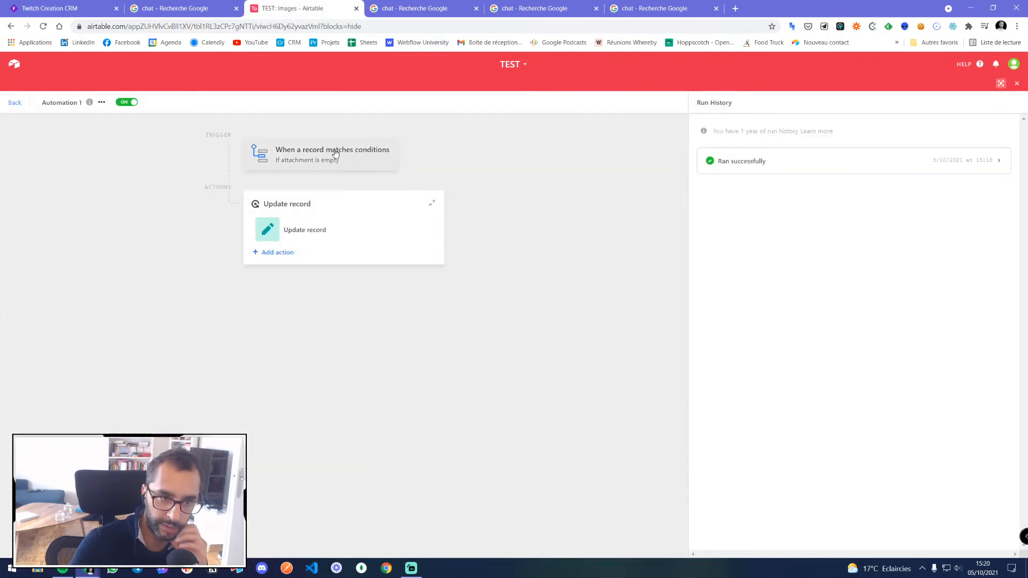
pyautogui.click(316, 230)
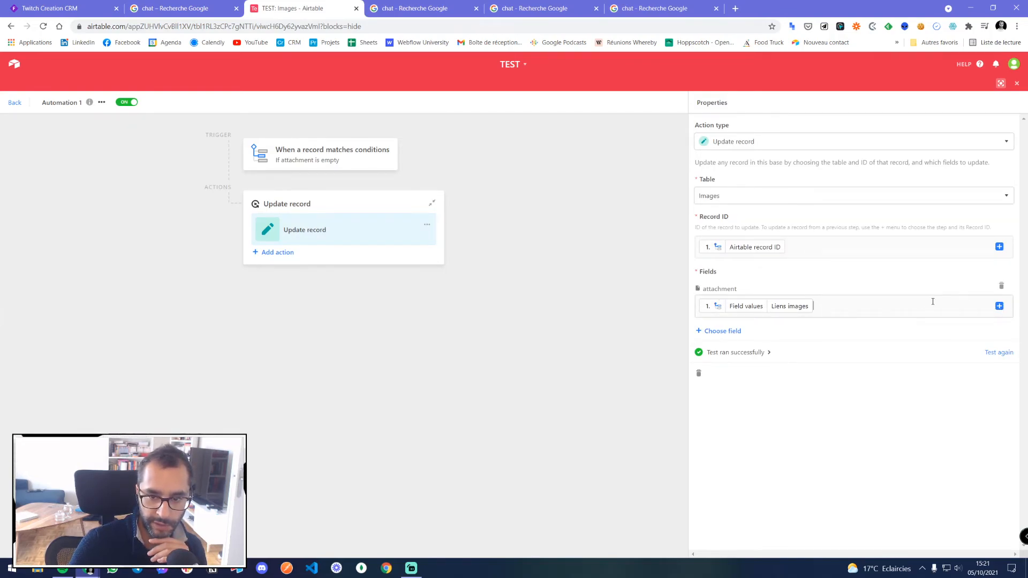
pyautogui.click(1016, 83)
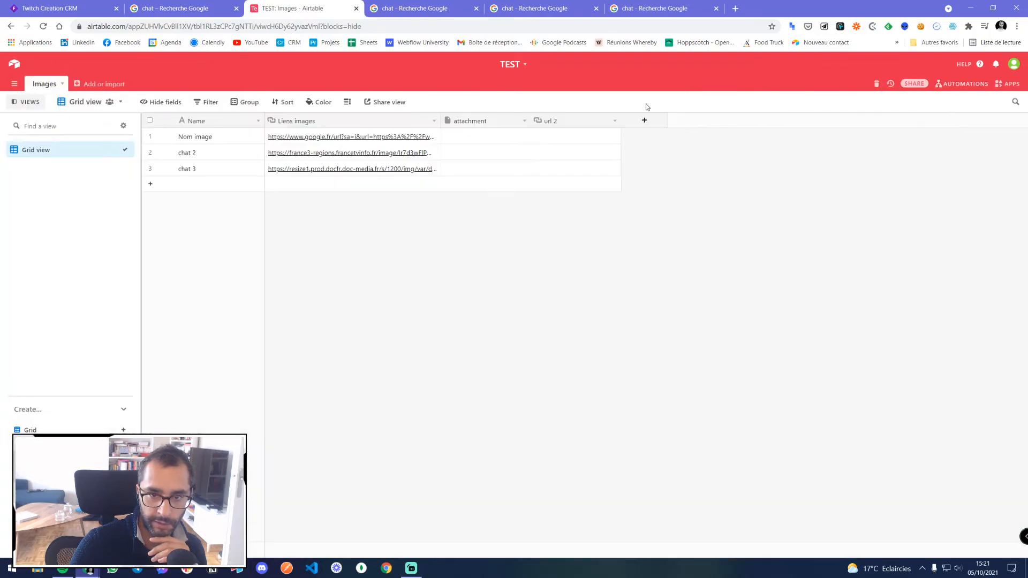
# - Create a new automation triggered when a record matches conditions
pyautogui.click(972, 84)
pyautogui.click(971, 106)
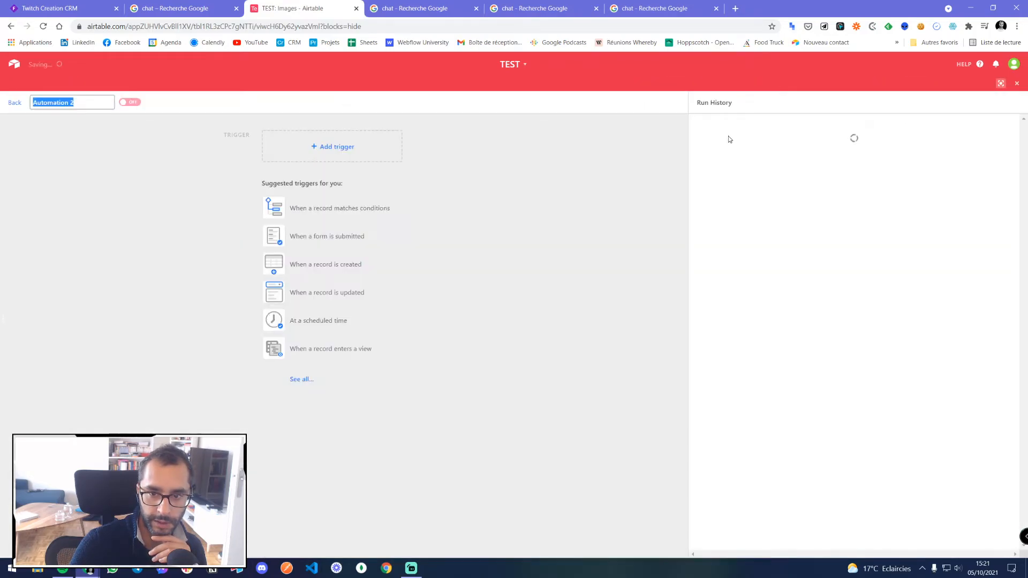
pyautogui.click(332, 160)
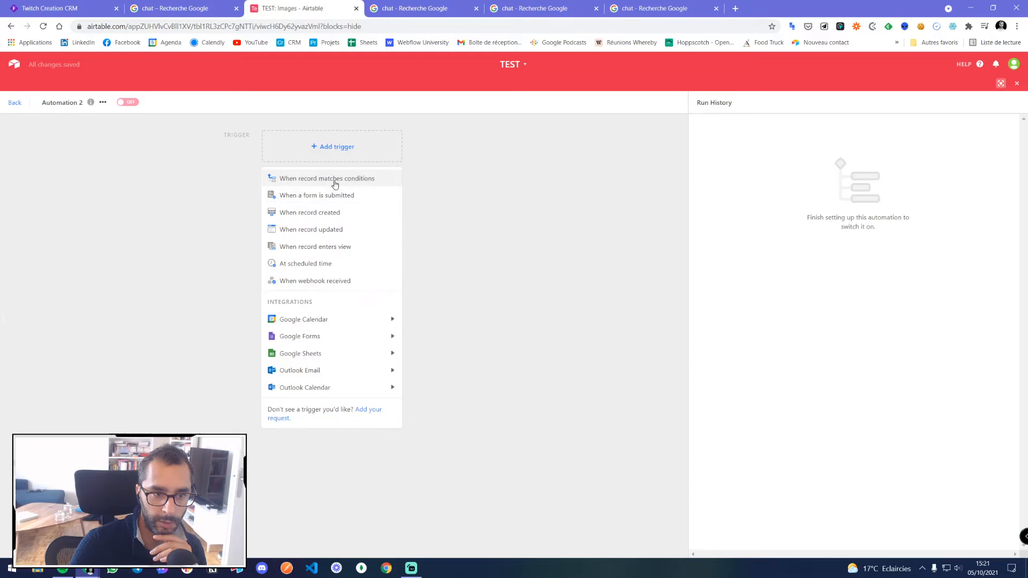
pyautogui.click(341, 179)
pyautogui.click(329, 231)
pyautogui.click(359, 156)
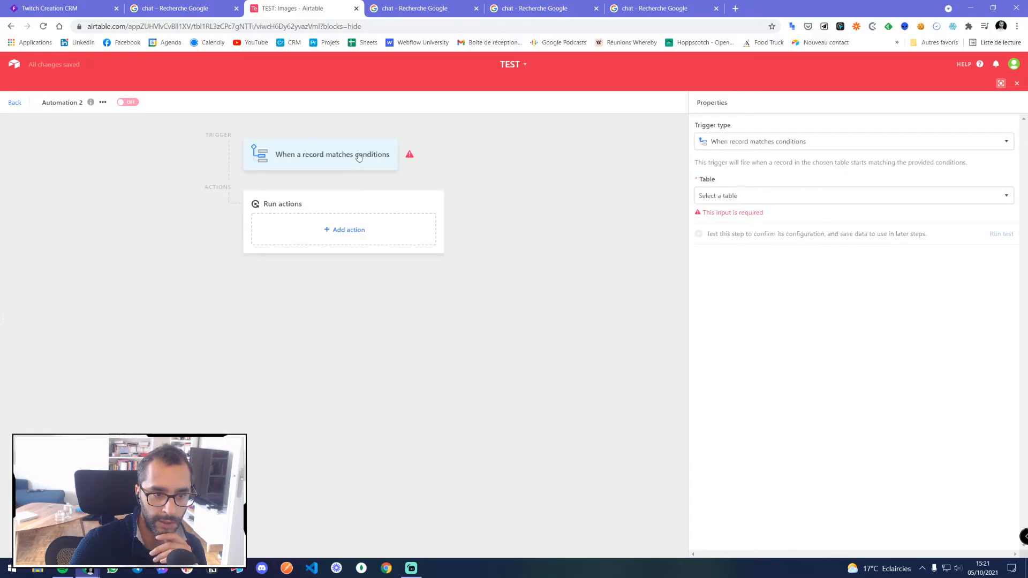
# - Set the trigger to fire on the Images table when Liens images is not empty, and test it
pyautogui.click(780, 201)
pyautogui.click(712, 230)
pyautogui.click(725, 232)
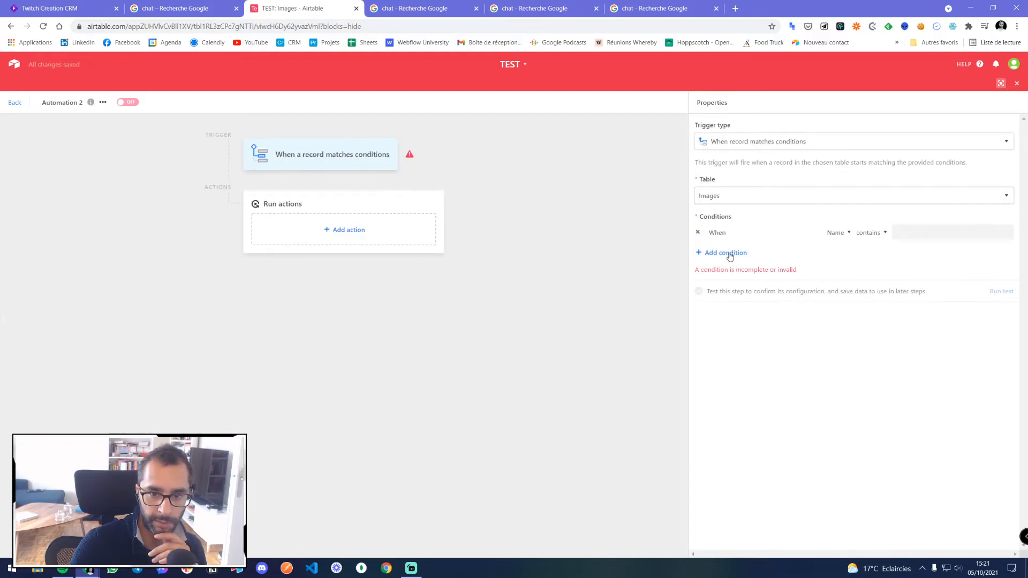
pyautogui.click(835, 238)
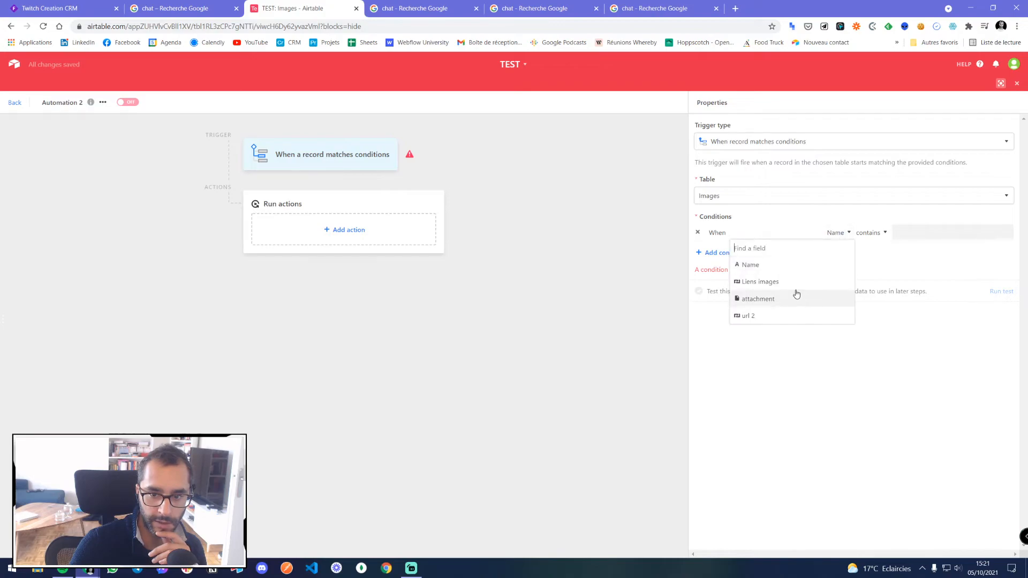
pyautogui.click(766, 281)
pyautogui.click(881, 239)
pyautogui.click(880, 349)
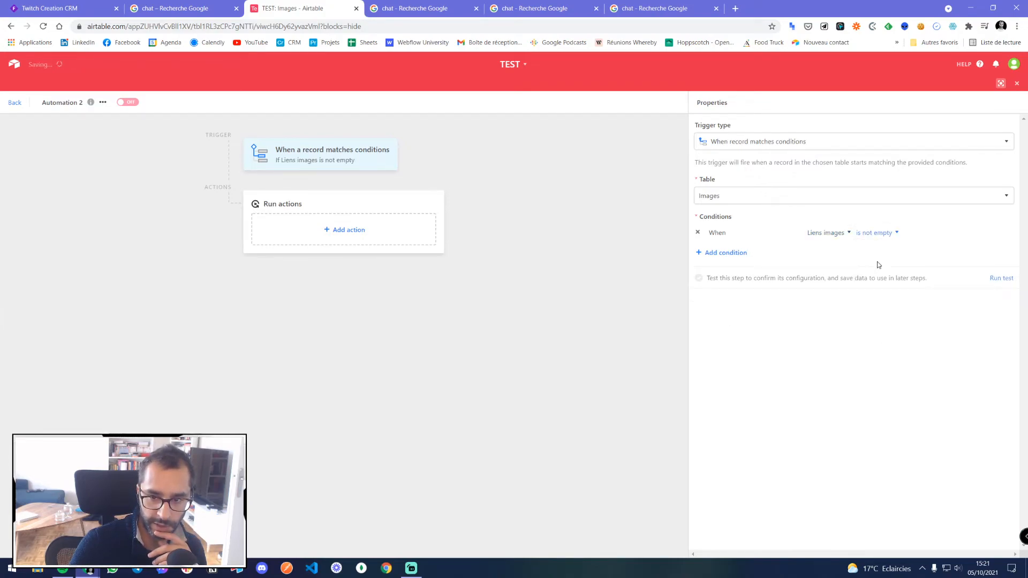
pyautogui.click(1002, 279)
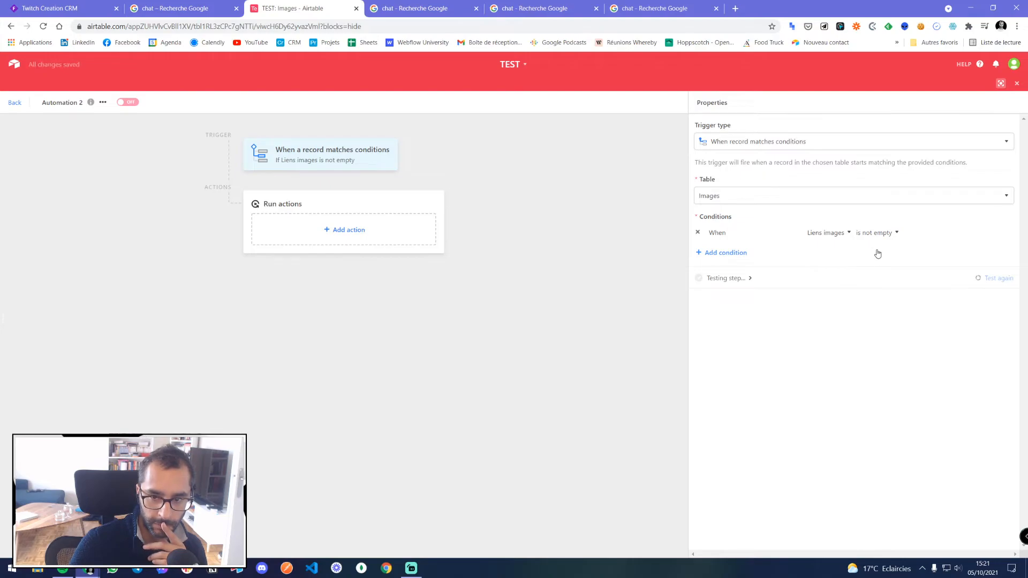
pyautogui.click(371, 234)
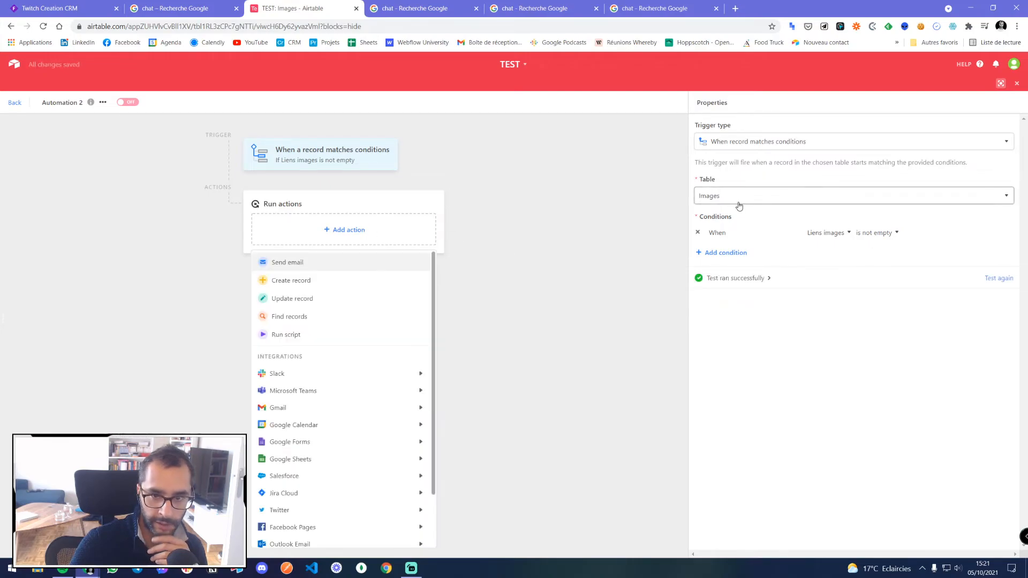
pyautogui.click(729, 196)
pyautogui.click(748, 142)
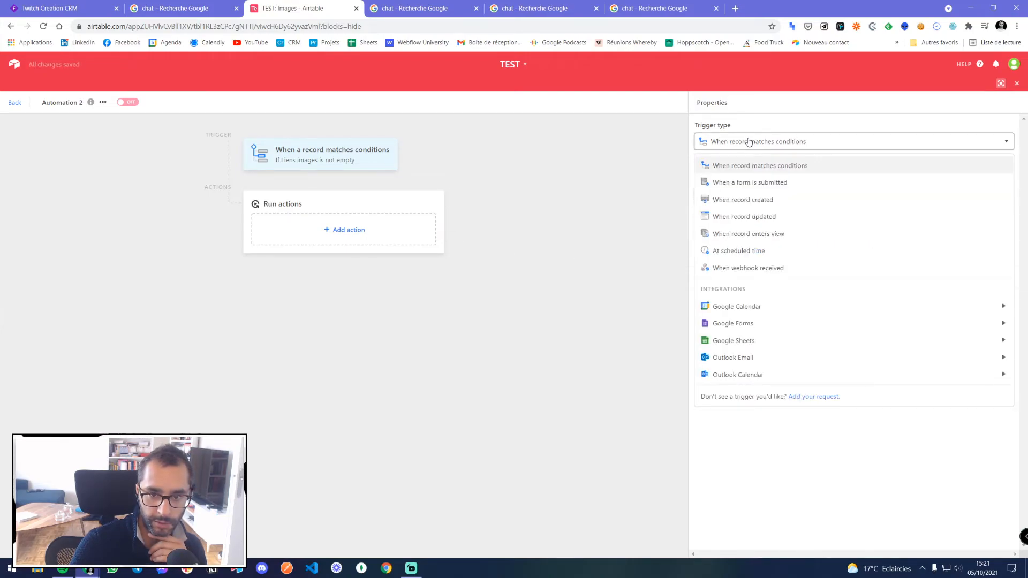
pyautogui.click(748, 141)
# - Add an Update record action to Automation 2 and target the Images table
pyautogui.click(312, 219)
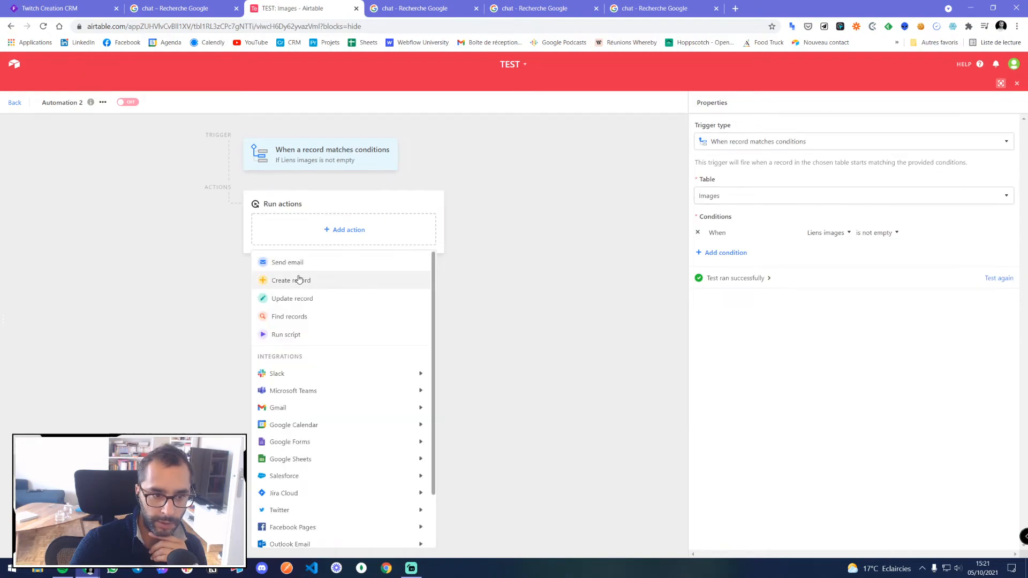
pyautogui.scroll(-1, 298, 292)
pyautogui.scroll(1, 296, 283)
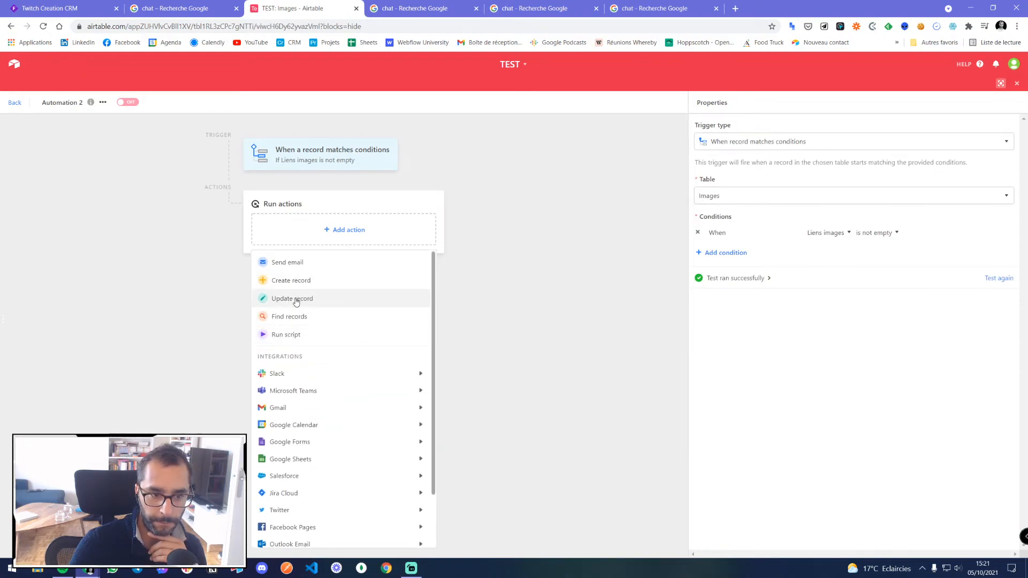
pyautogui.click(294, 298)
pyautogui.click(729, 196)
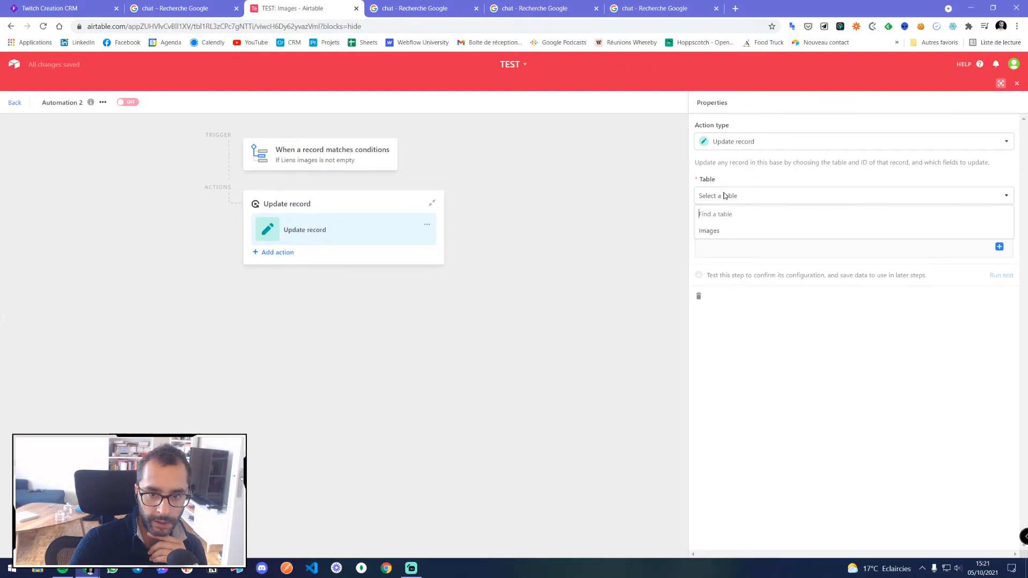
pyautogui.click(713, 230)
# - Set the action's Record ID to the trigger's Airtable record ID and choose url 2 as the field to update
pyautogui.click(791, 251)
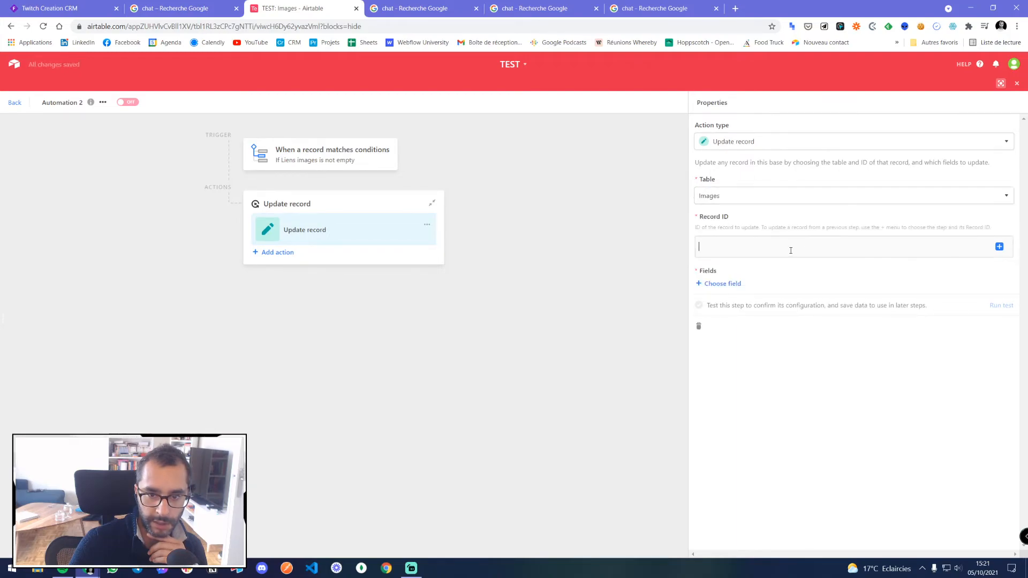
pyautogui.click(999, 247)
pyautogui.click(974, 284)
pyautogui.click(945, 301)
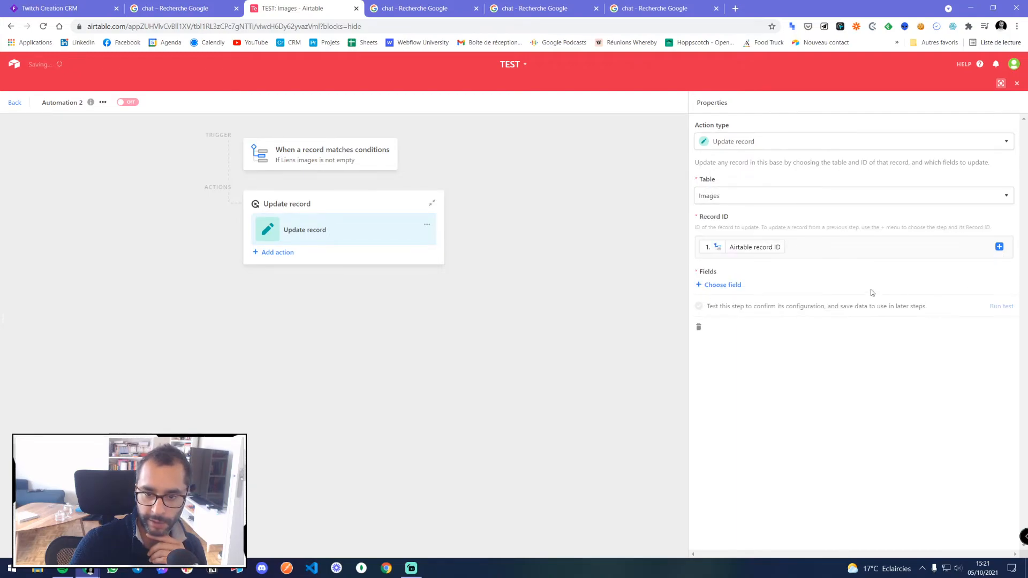
pyautogui.click(712, 285)
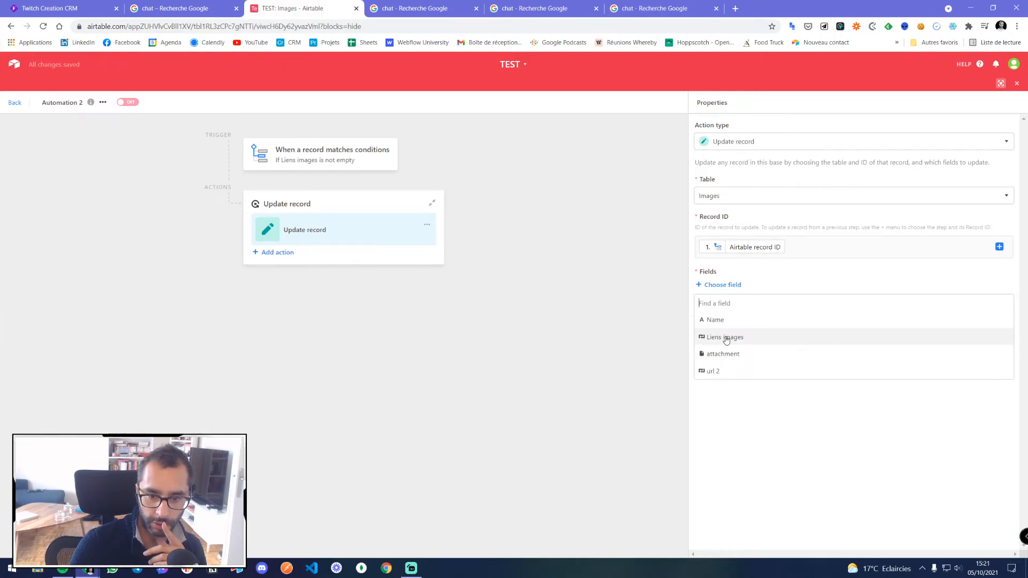
pyautogui.click(720, 370)
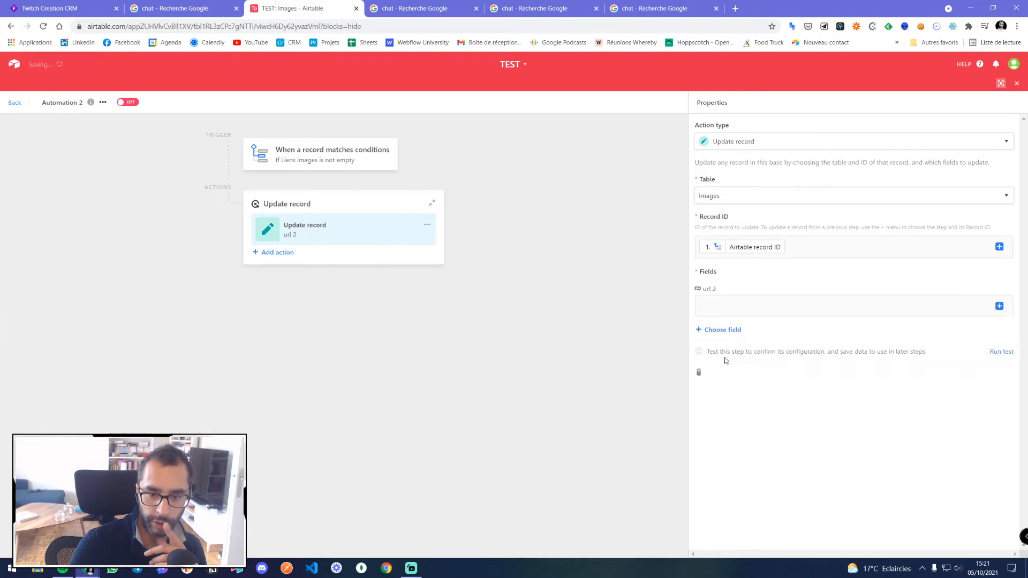
# - Fill url 2 in the Update record action with the trigger record's attachment URL list, test the action and close the automation editor
pyautogui.click(999, 305)
pyautogui.click(973, 341)
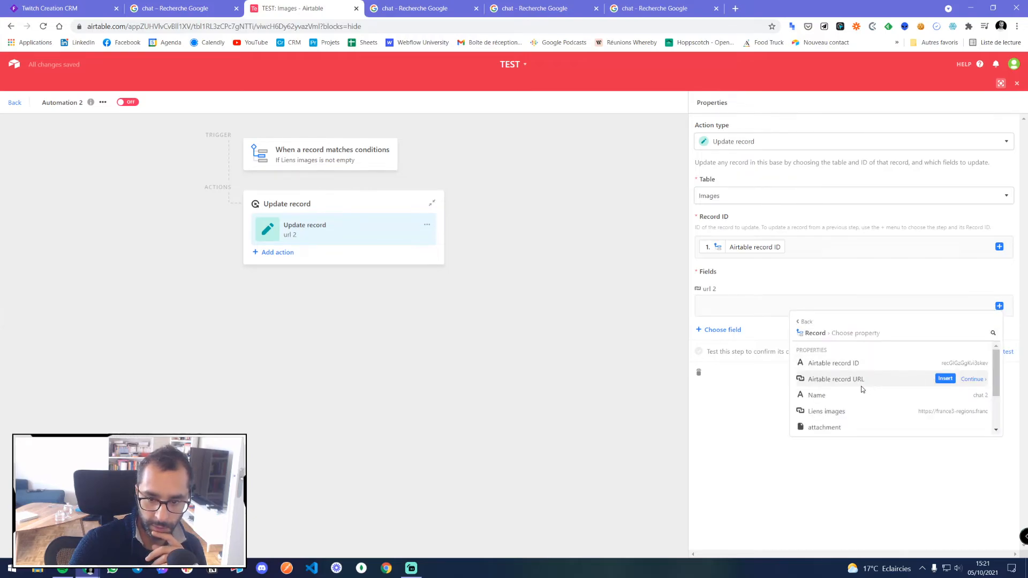
pyautogui.click(974, 427)
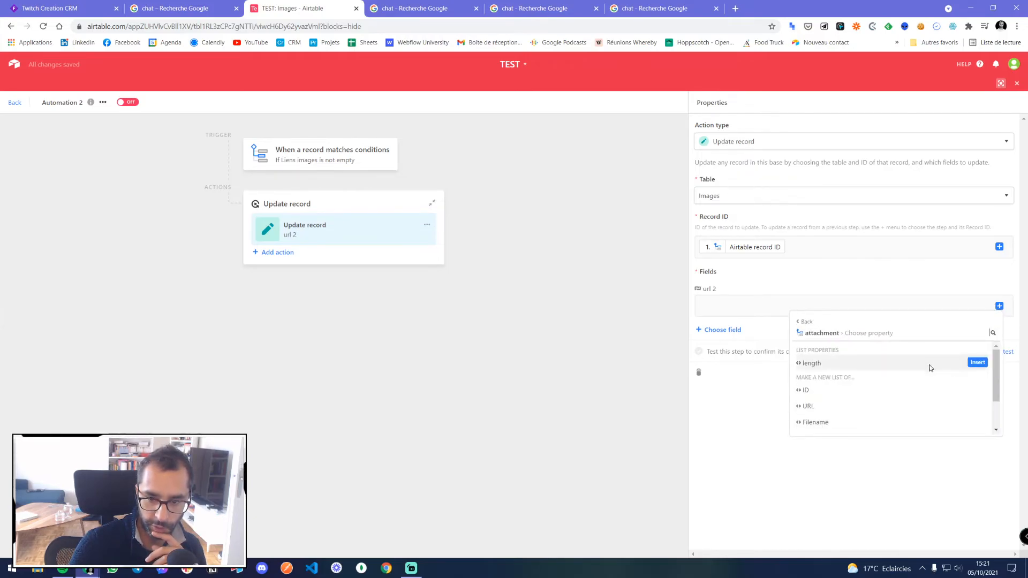
pyautogui.click(972, 406)
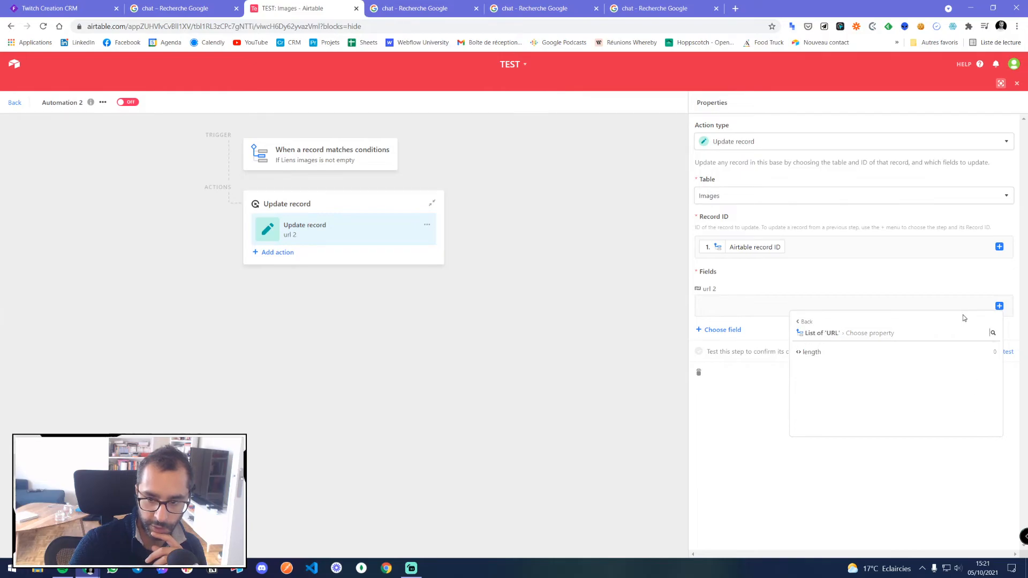
pyautogui.click(803, 322)
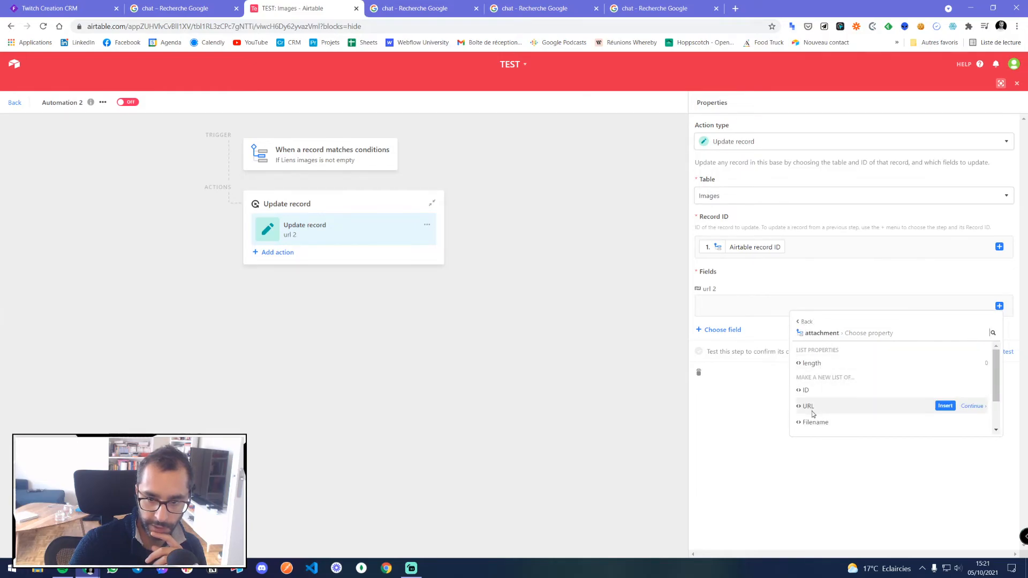
pyautogui.click(944, 406)
pyautogui.click(1005, 353)
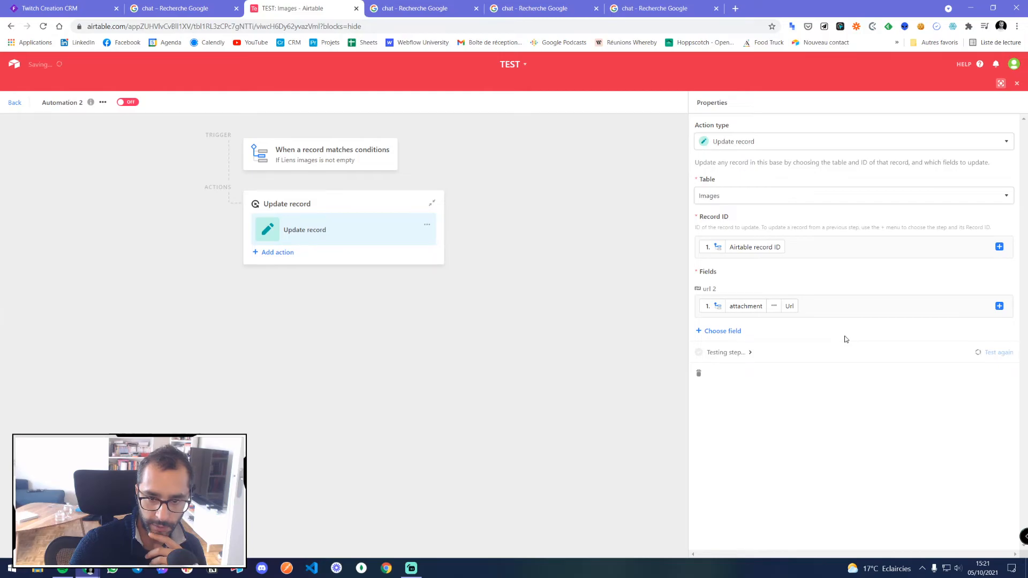
pyautogui.click(1016, 84)
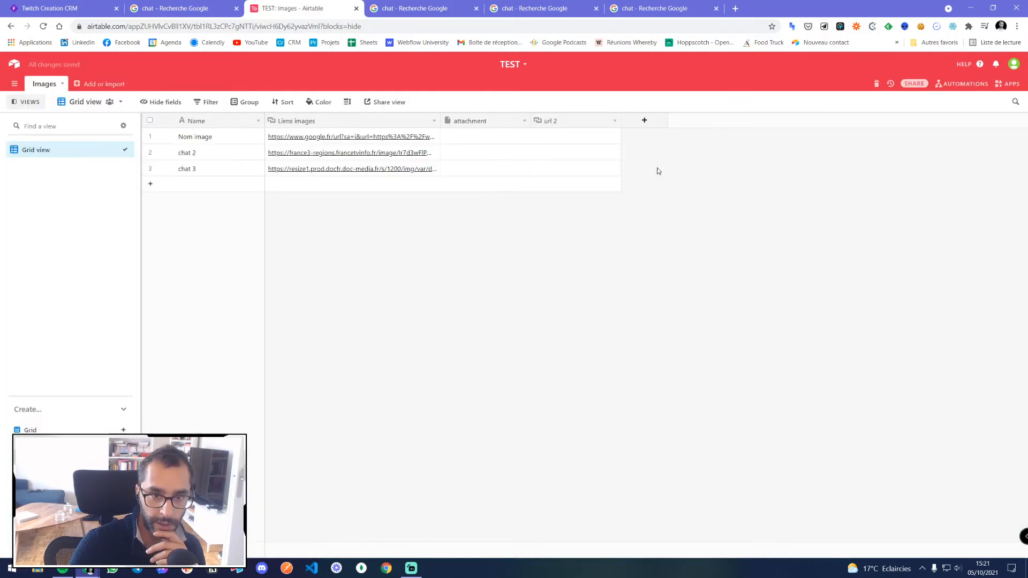
pyautogui.click(482, 137)
pyautogui.click(447, 136)
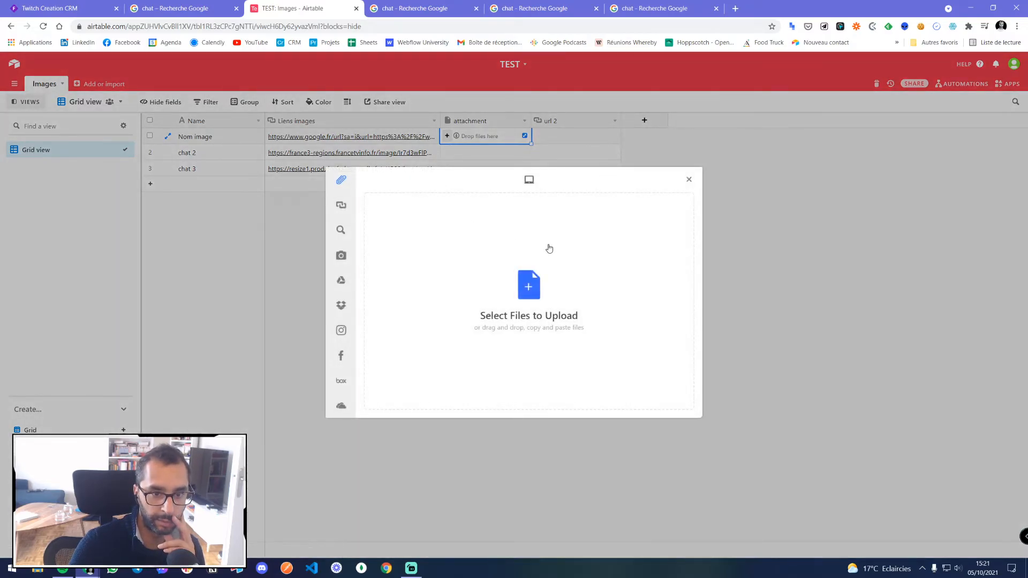
pyautogui.click(688, 179)
pyautogui.click(677, 204)
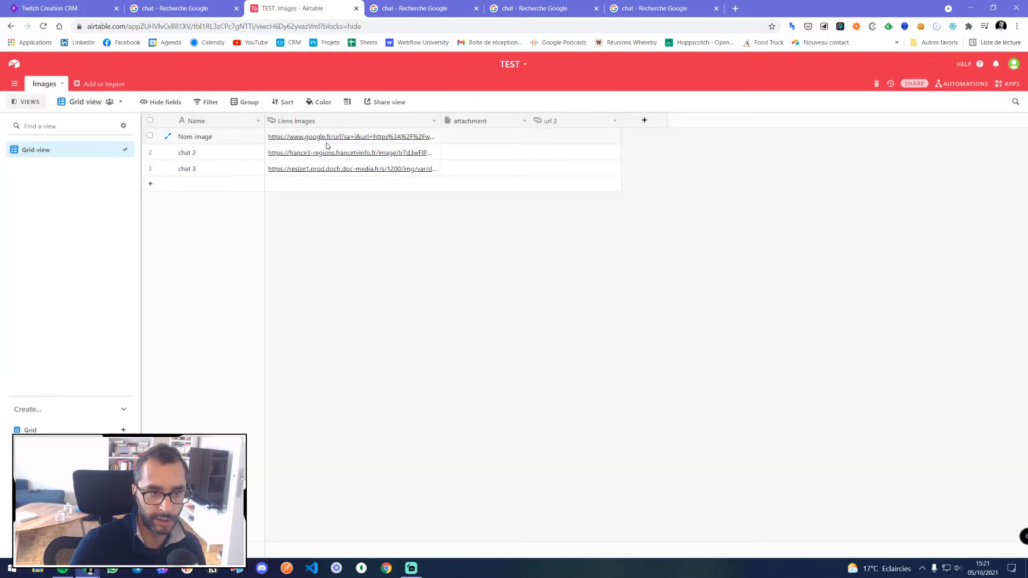
# - Copy the chat 2 row's Liens images link and upload its image by URL into the Nom image row's attachment field
pyautogui.click(458, 137)
pyautogui.click(382, 155)
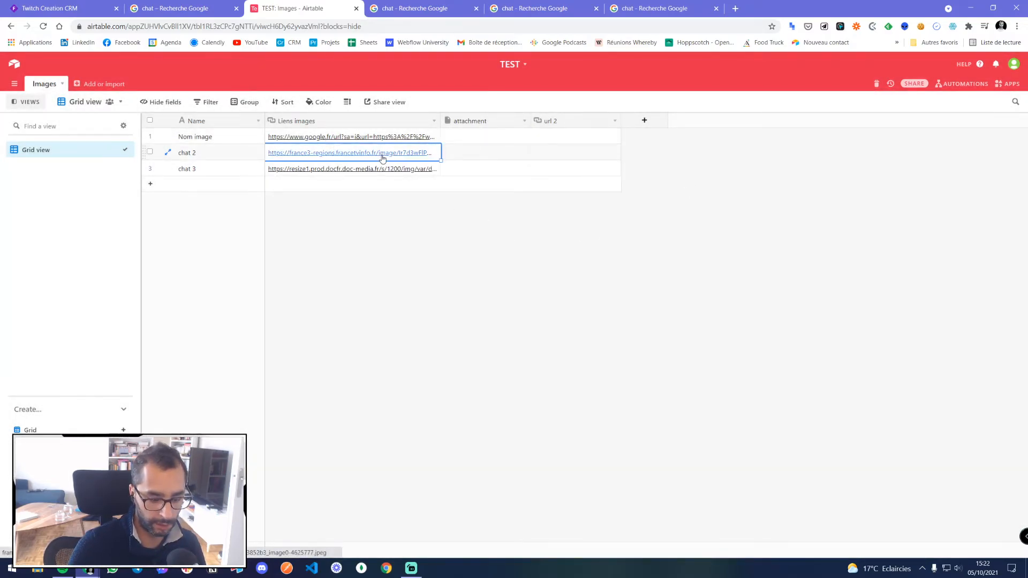
pyautogui.click(455, 141)
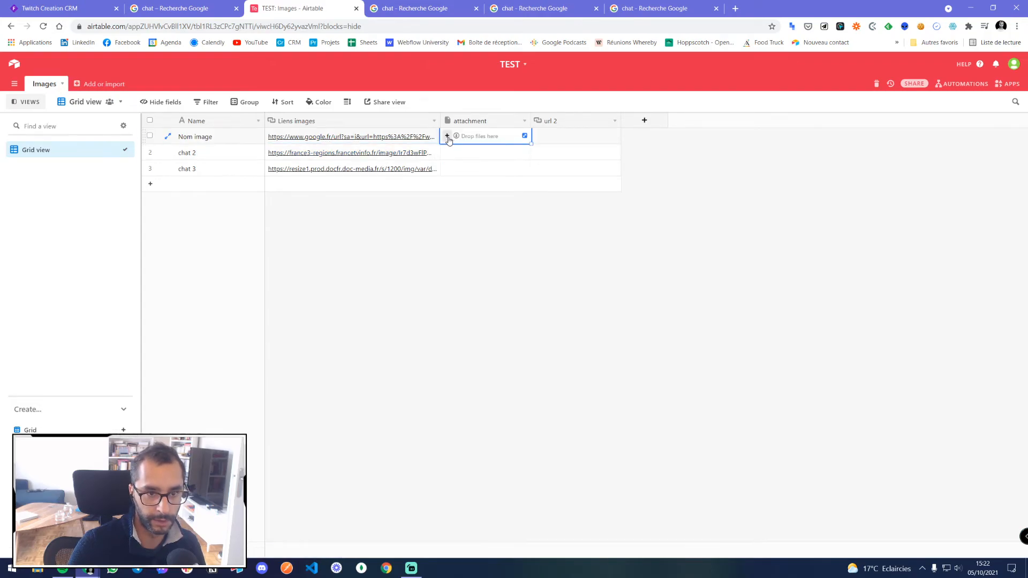
pyautogui.click(447, 137)
pyautogui.click(341, 205)
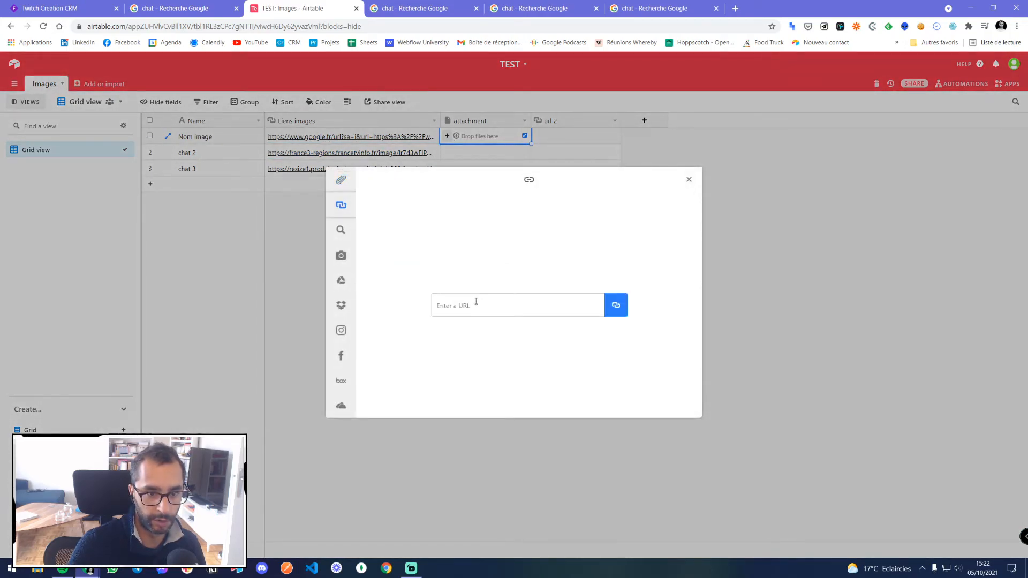
pyautogui.hotkey('ctrl', 'v')
pyautogui.click(616, 305)
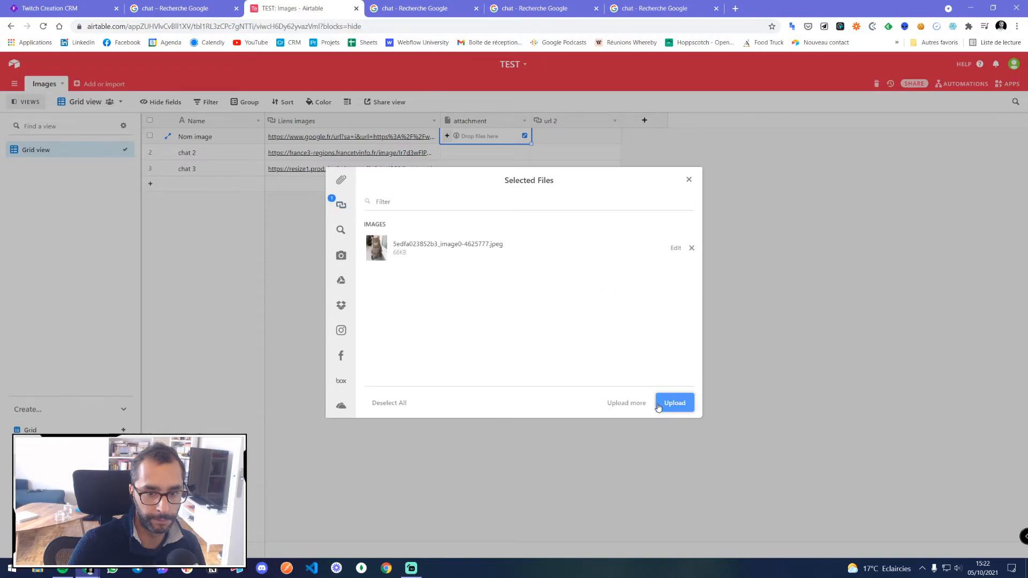
pyautogui.click(658, 405)
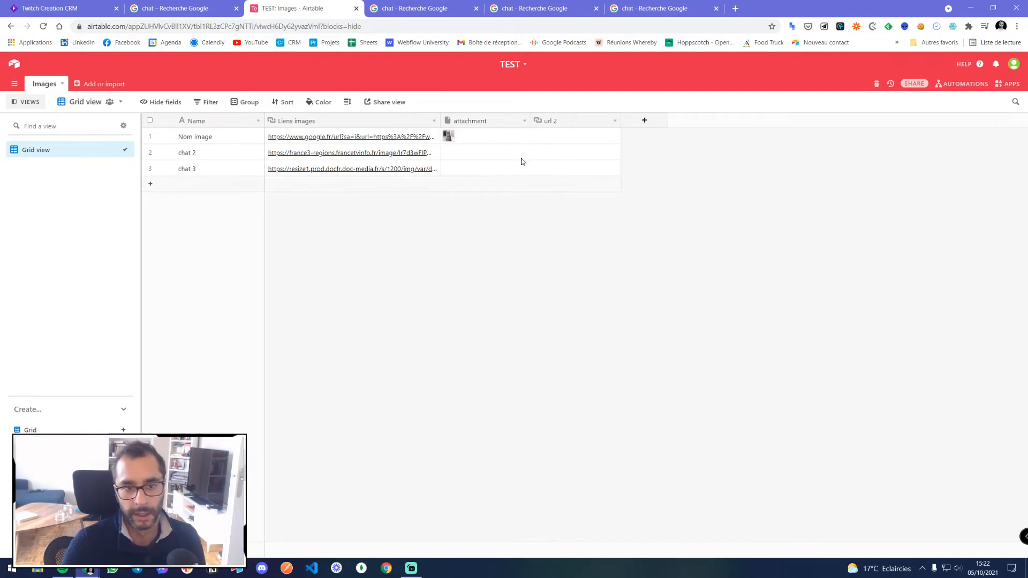
# - Reopen Automation 2 and rerun the tests of its trigger and its Update record action
pyautogui.click(962, 84)
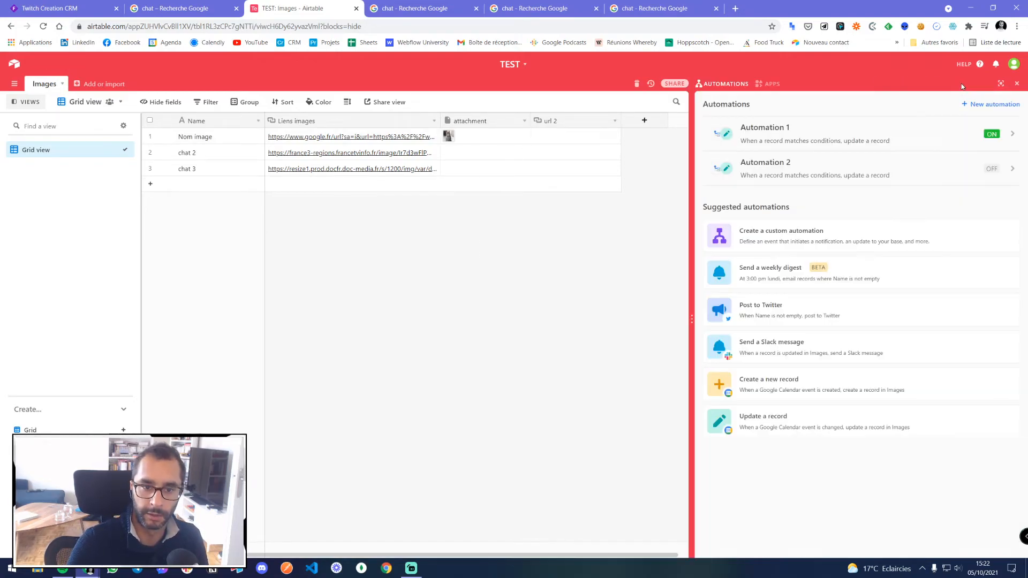
pyautogui.click(866, 176)
pyautogui.click(345, 165)
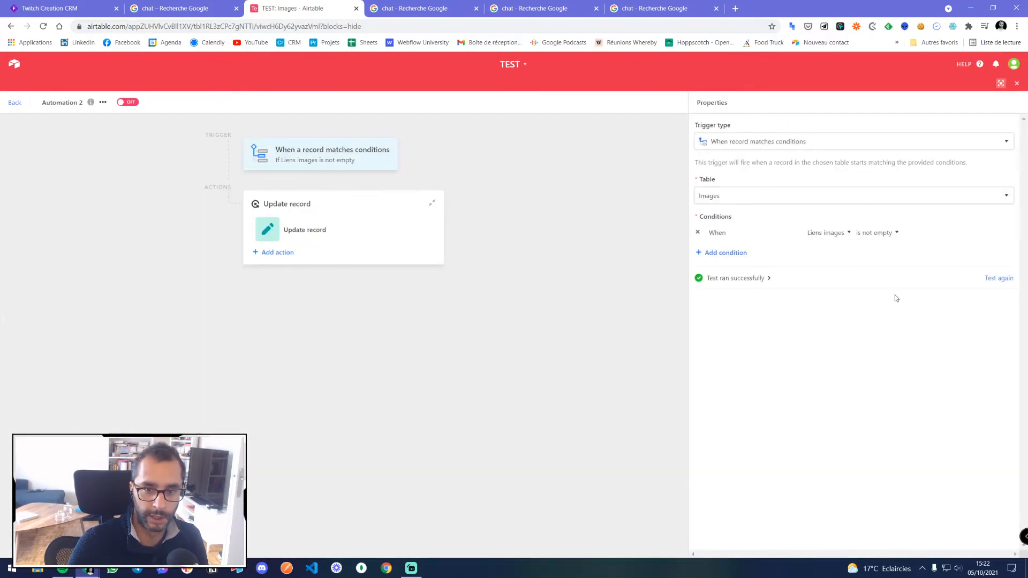
pyautogui.click(1009, 279)
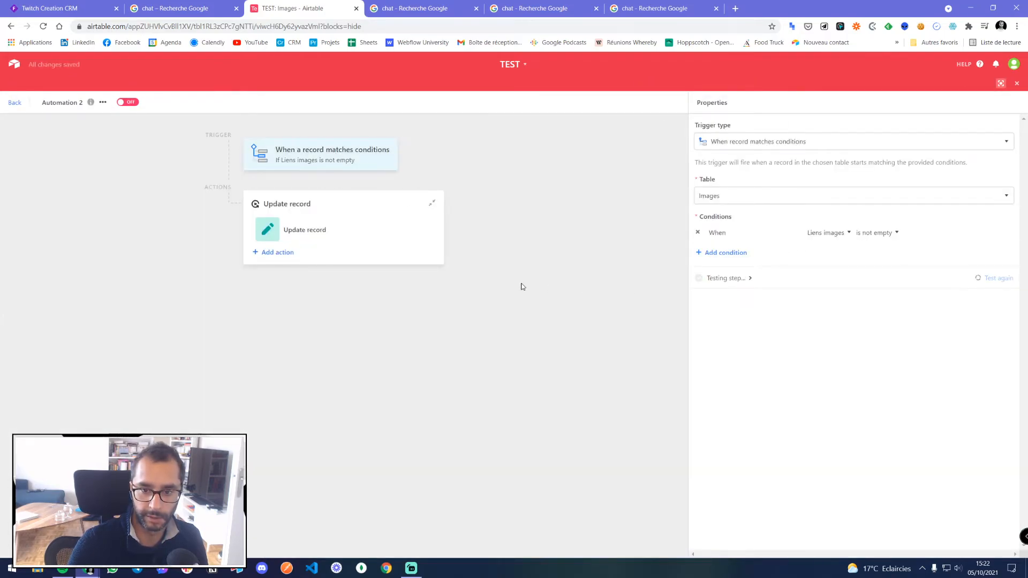
pyautogui.click(352, 230)
pyautogui.click(986, 351)
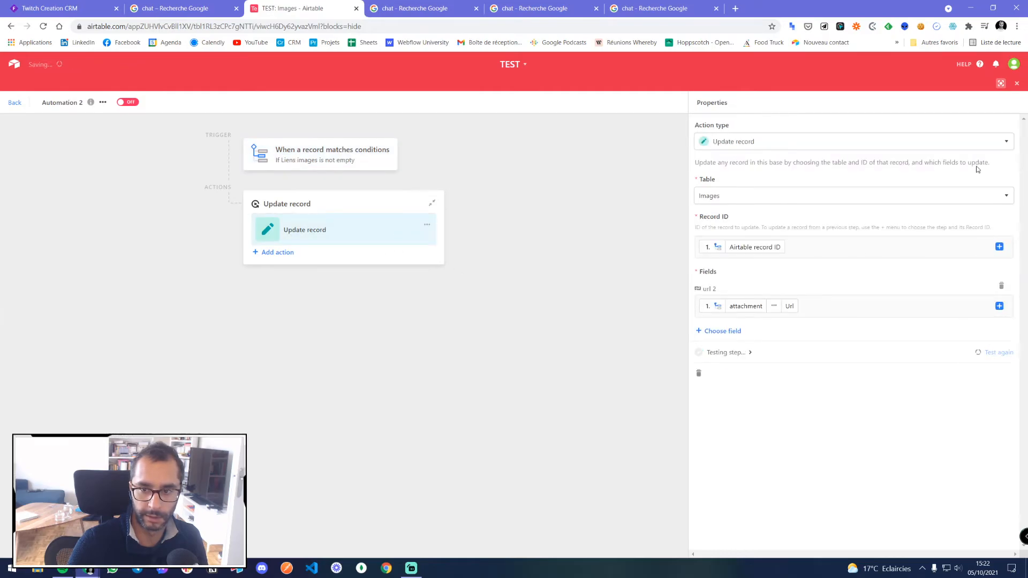
# - Examine the Update record test's updated field values alongside the Images grid and the Nom image attachment
pyautogui.click(1000, 84)
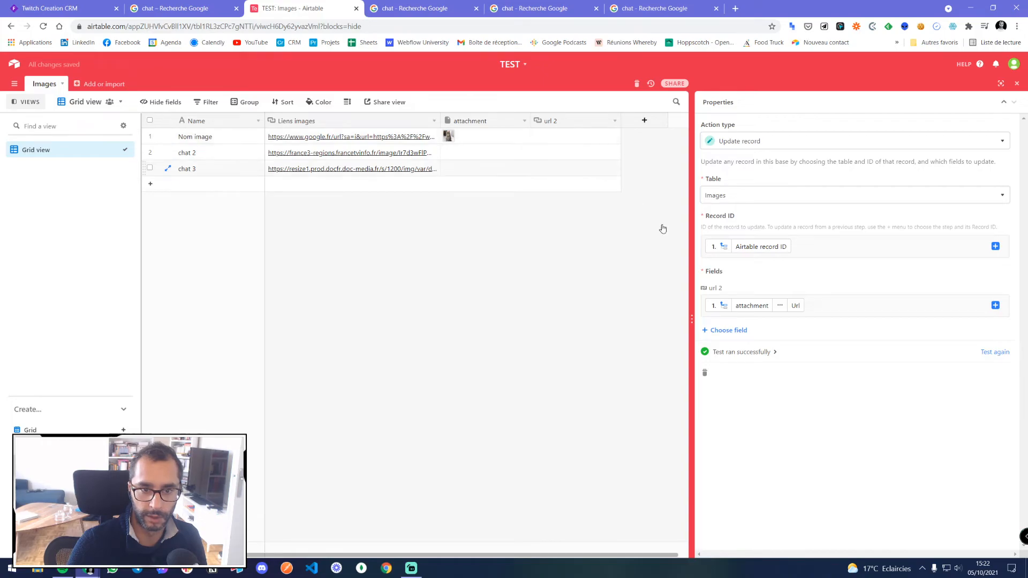
pyautogui.click(759, 352)
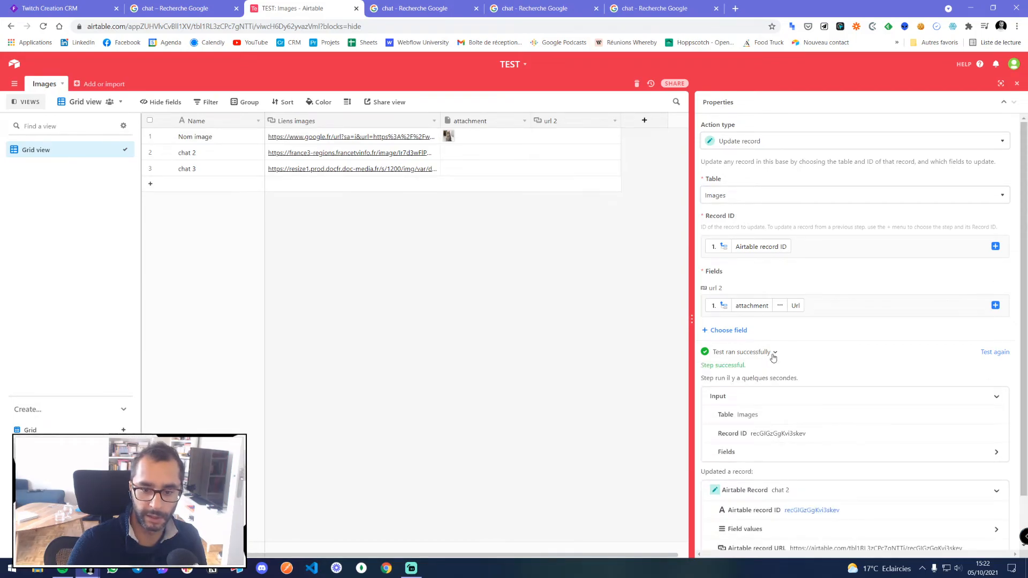
pyautogui.scroll(-1, 773, 357)
pyautogui.click(804, 476)
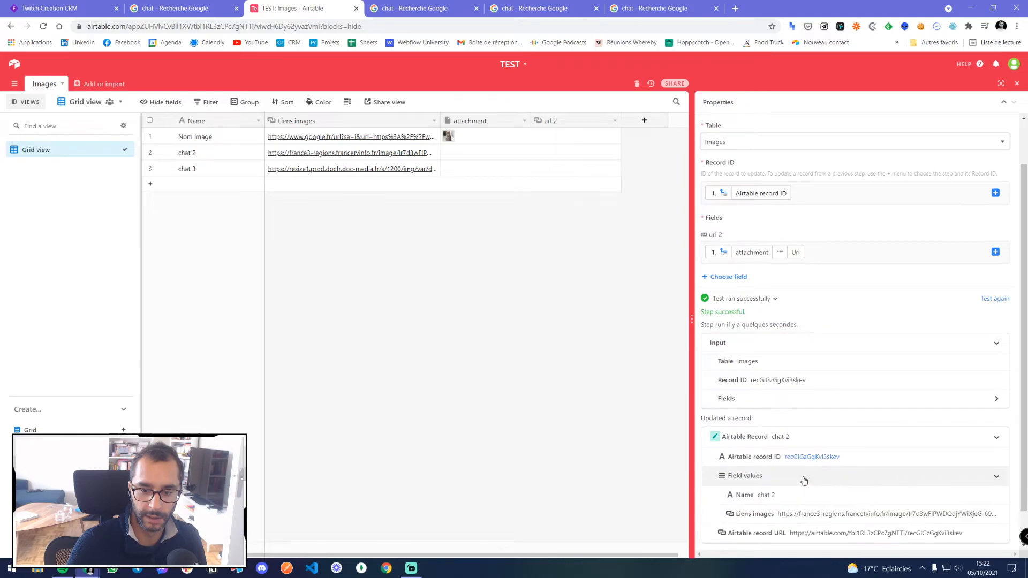
pyautogui.scroll(-1, 804, 480)
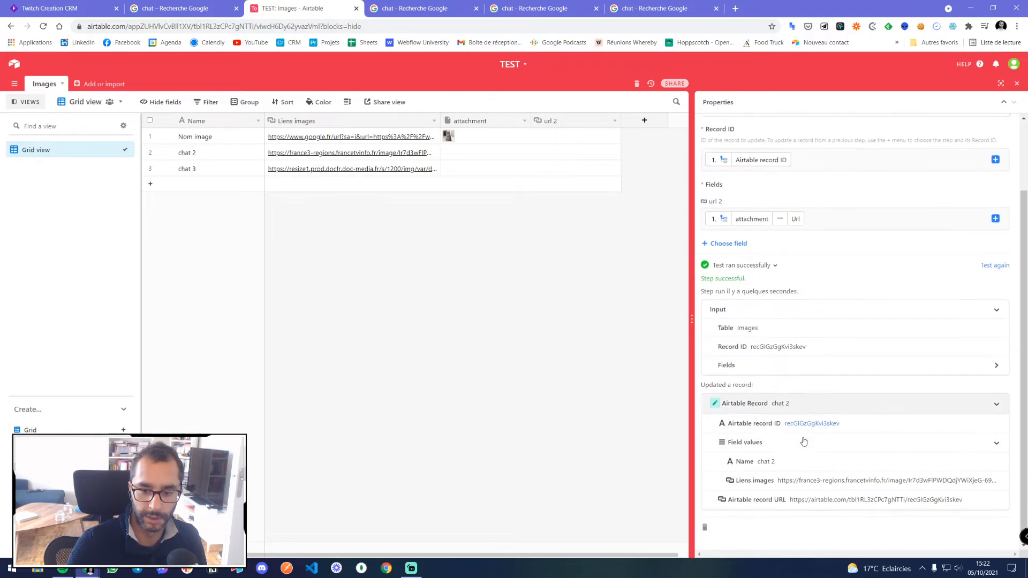
pyautogui.click(469, 142)
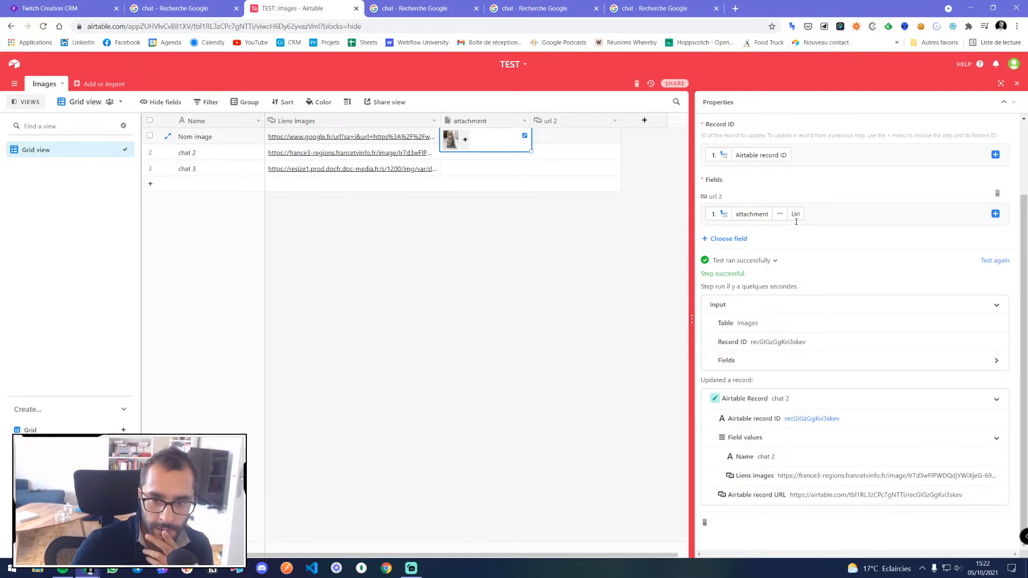
# - Replace the url 2 value with a freshly inserted attachment URL list from the trigger record and test the action again
pyautogui.click(888, 216)
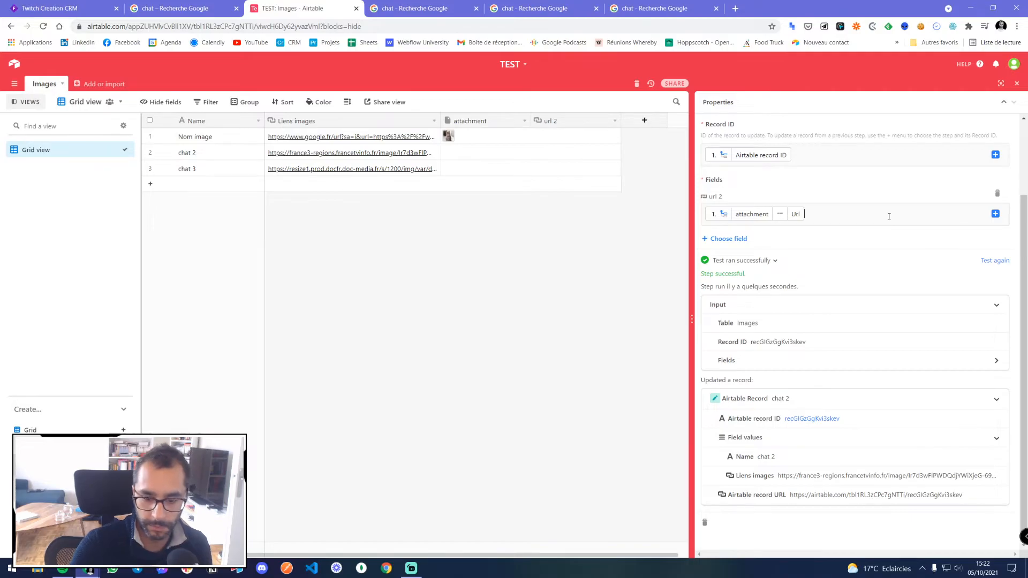
pyautogui.press('BackSpace')
pyautogui.click(992, 217)
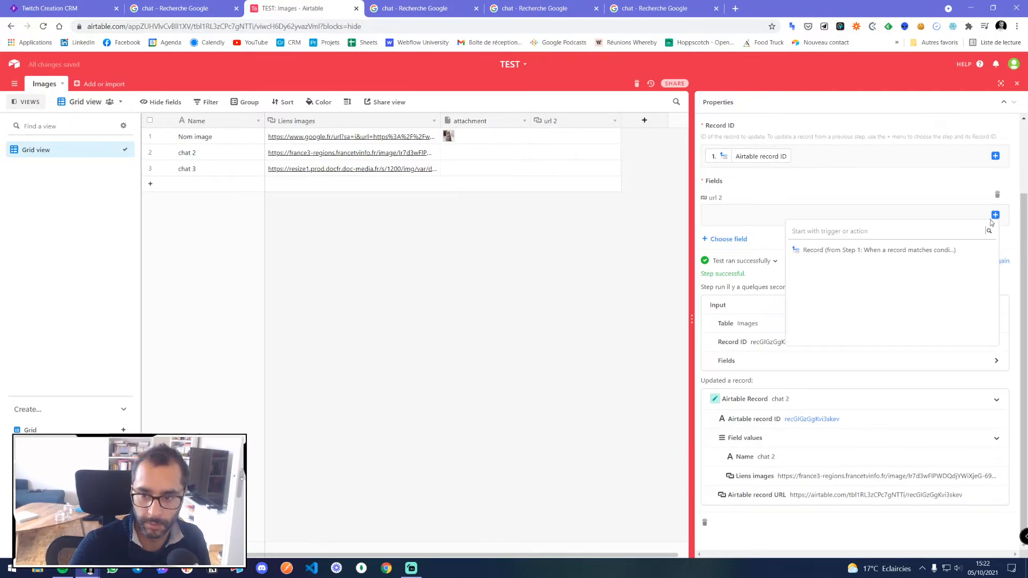
pyautogui.click(968, 253)
pyautogui.moveTo(917, 305)
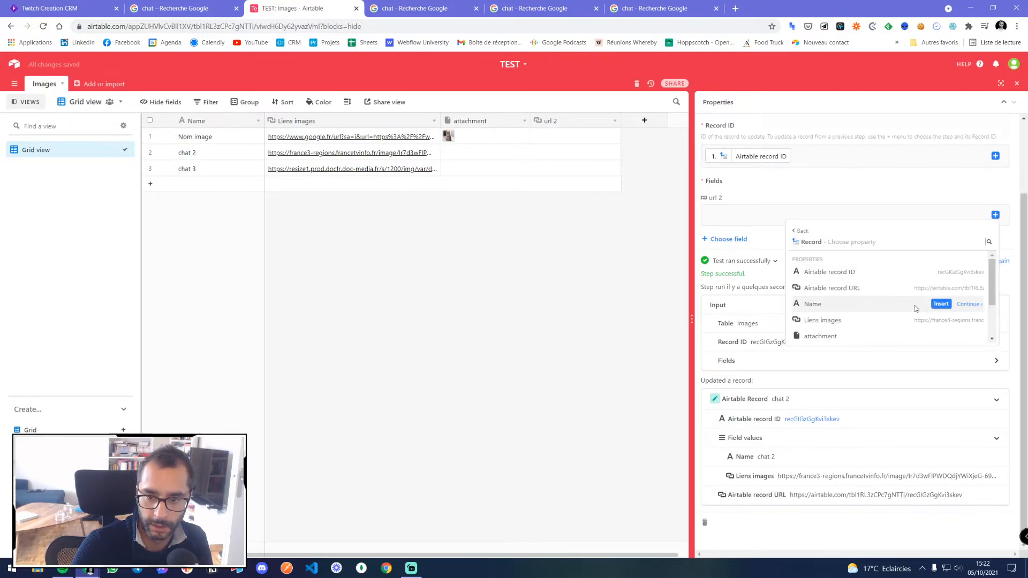
pyautogui.scroll(-1, 876, 307)
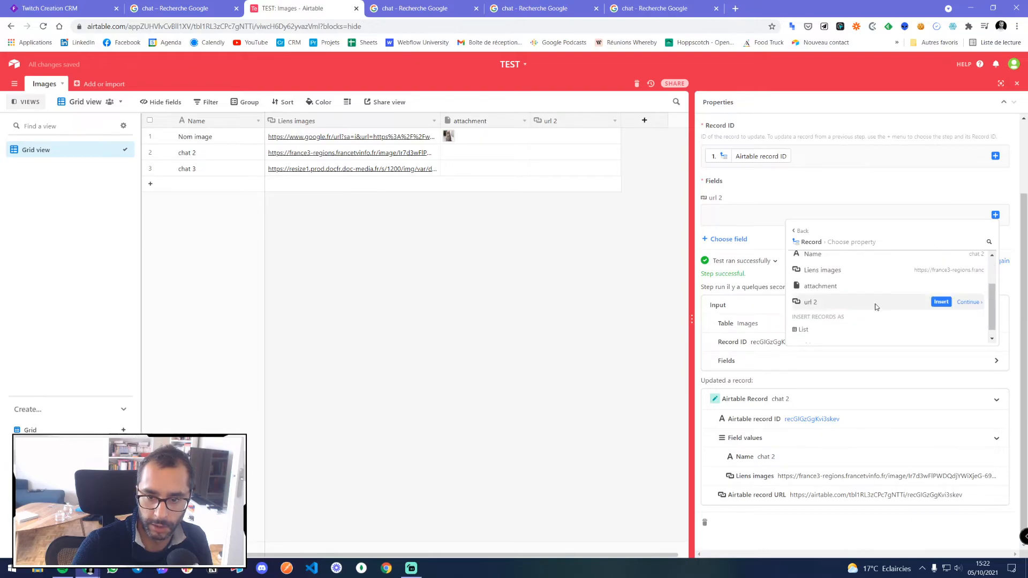
pyautogui.click(967, 286)
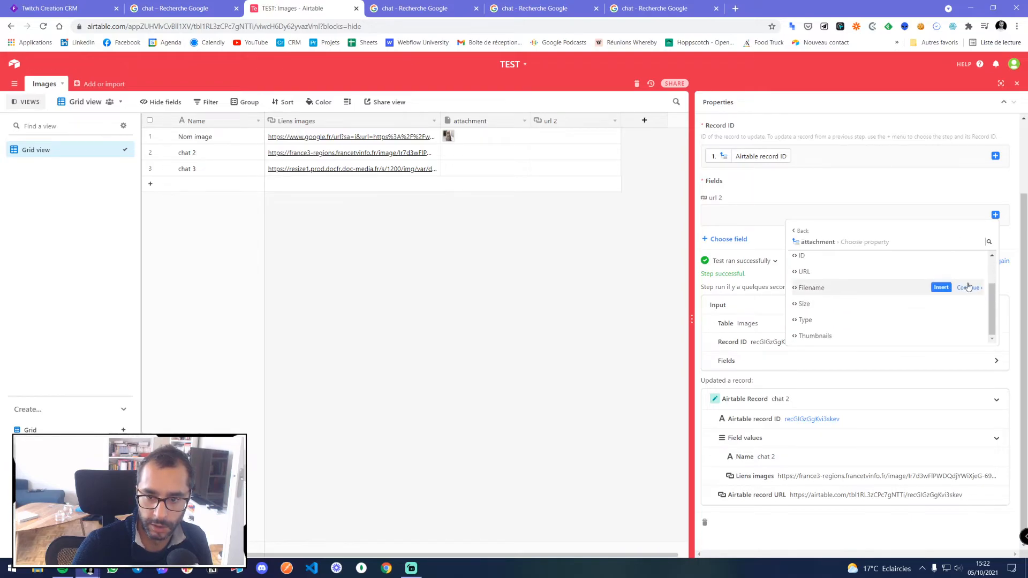
pyautogui.scroll(2, 968, 288)
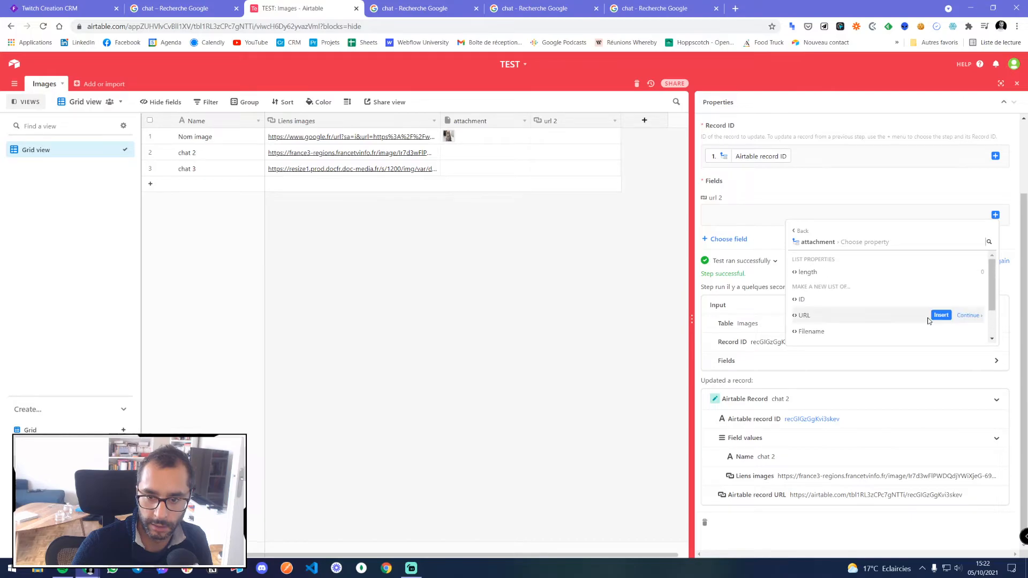
pyautogui.click(970, 315)
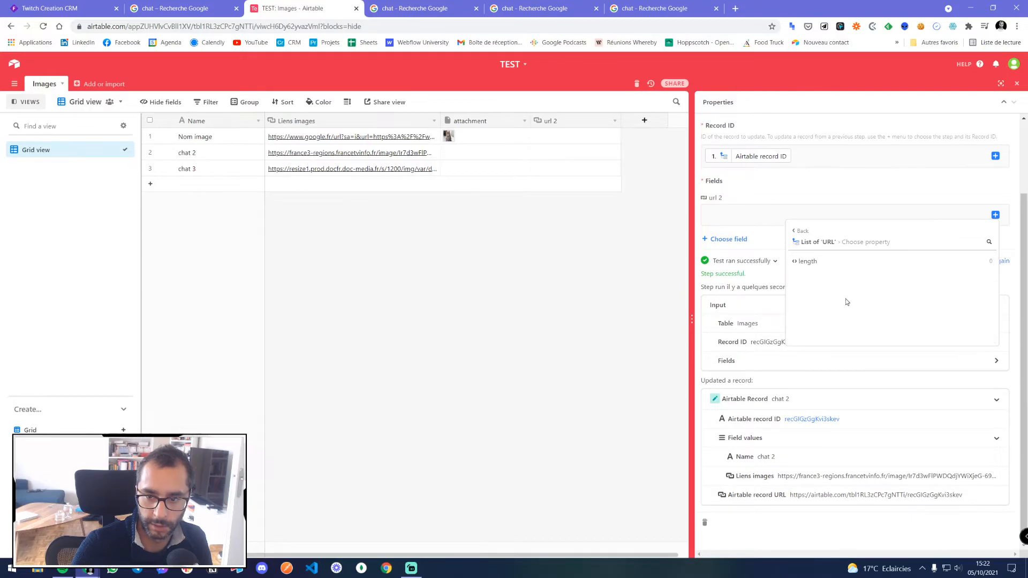
pyautogui.click(800, 230)
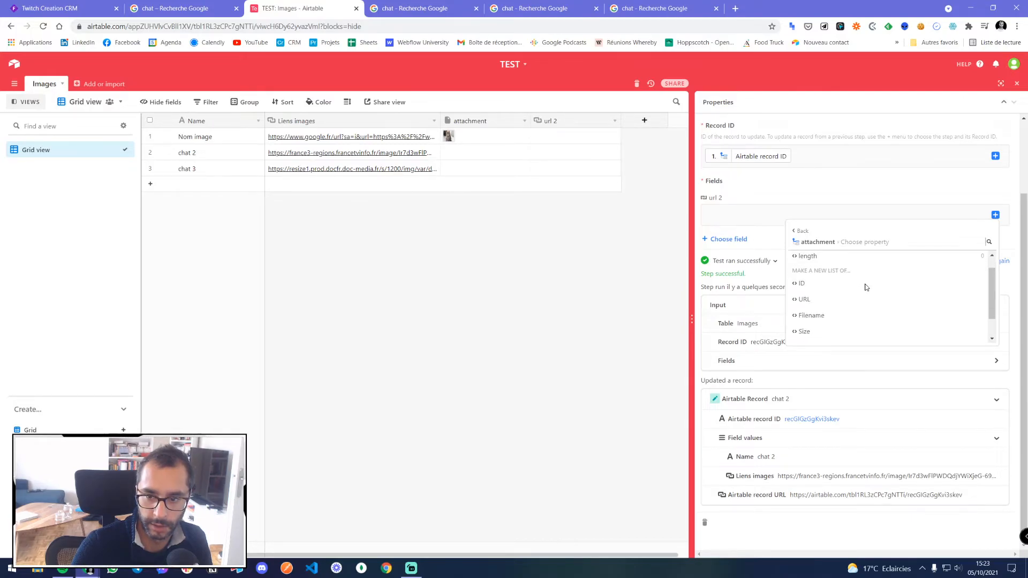
pyautogui.scroll(-1, 811, 293)
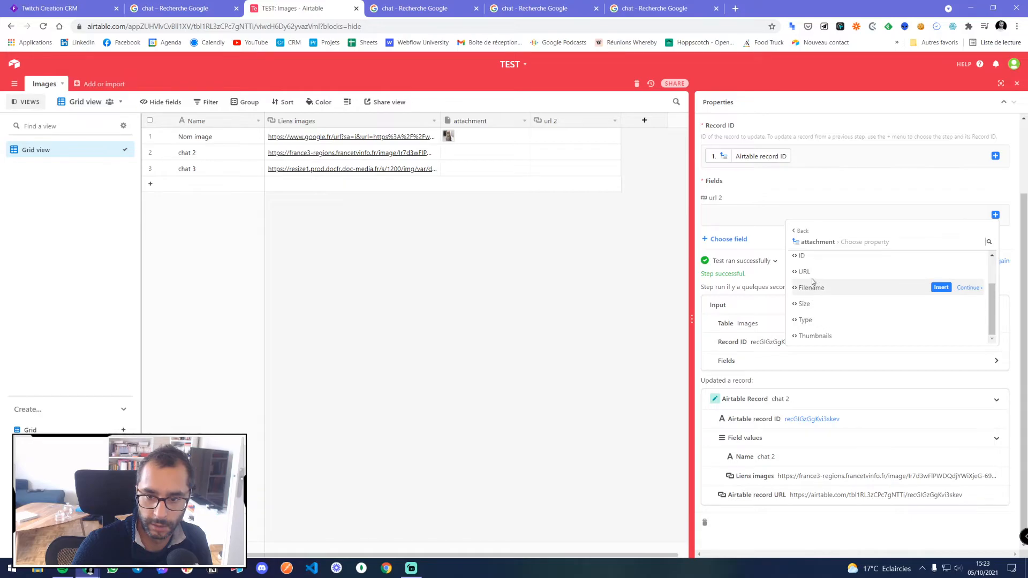
pyautogui.click(941, 272)
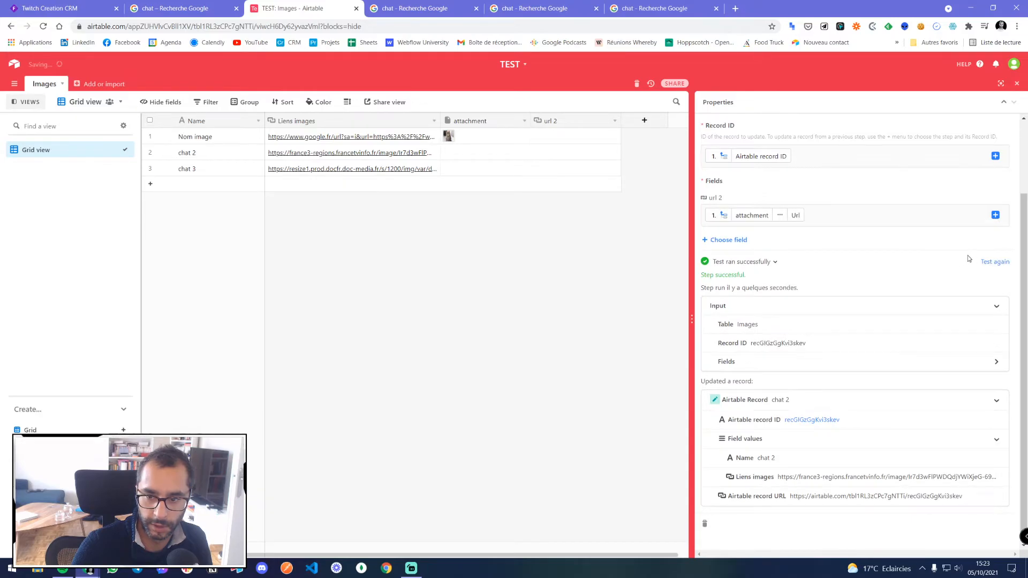
pyautogui.click(999, 261)
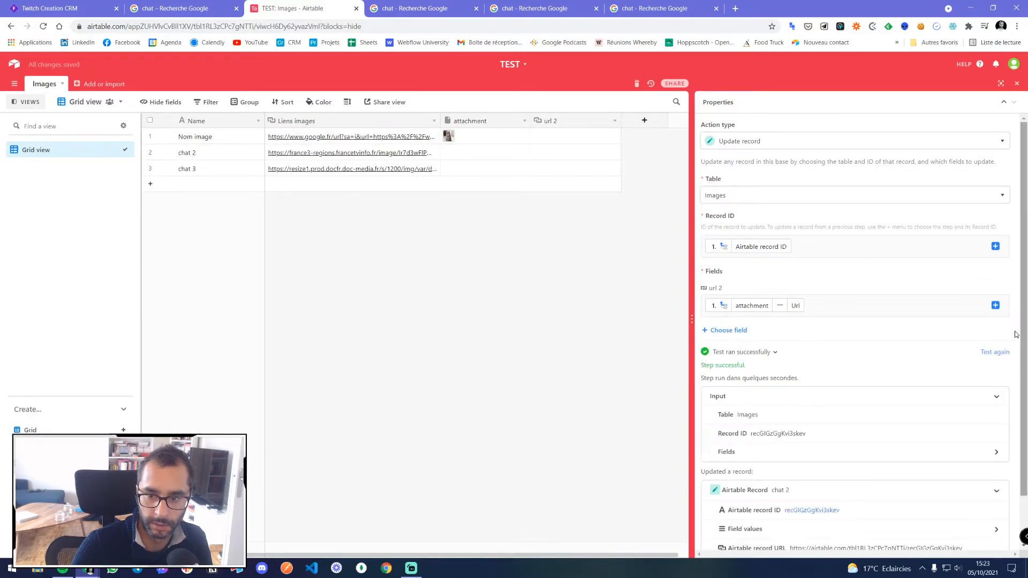
# - Delete the image from the Nom image row's attachment field
pyautogui.click(476, 138)
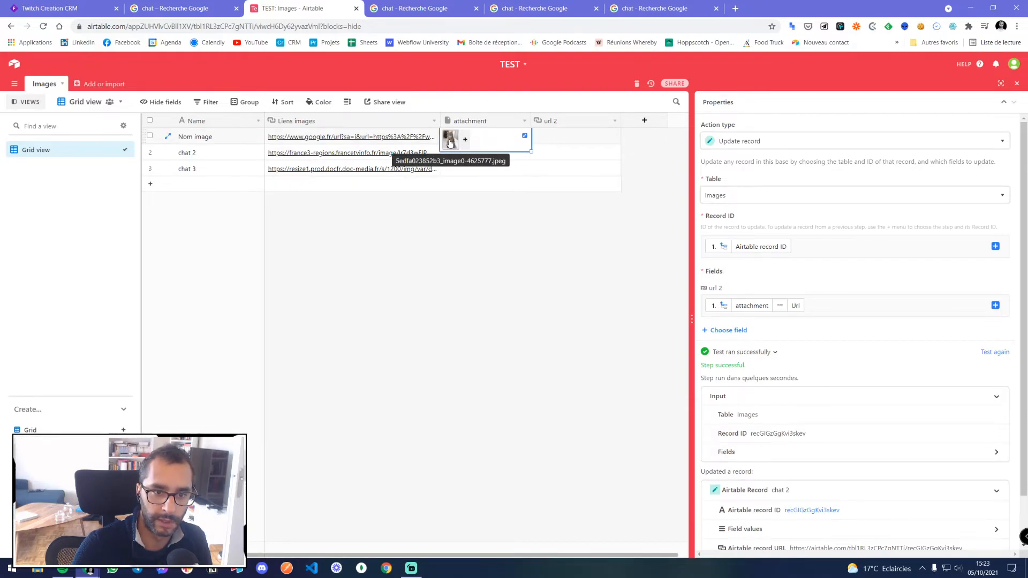
pyautogui.press('Delete')
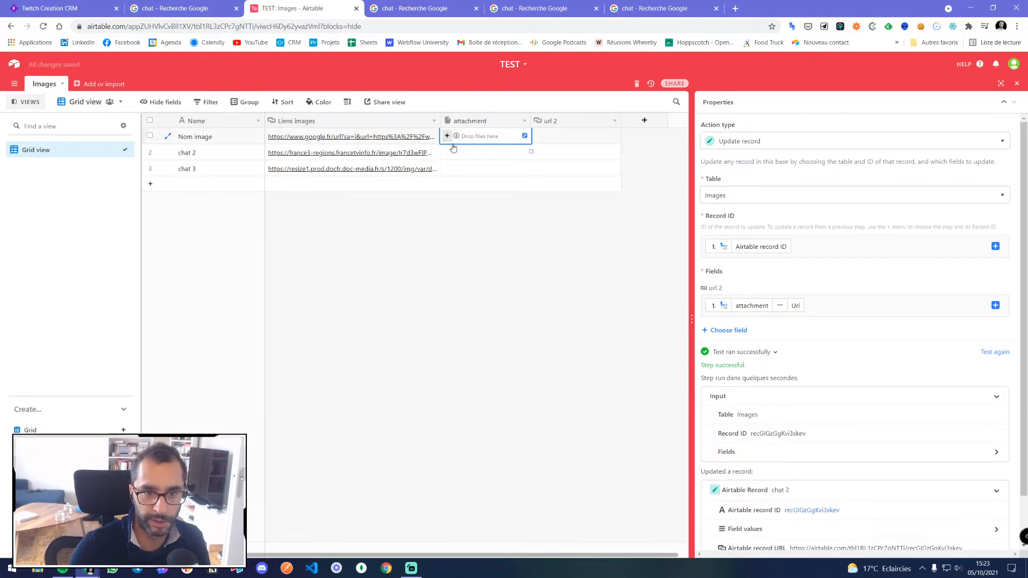
# - Save the close-up orange cat image from Google's results to Téléchargements and return to the TEST base in Airtable
pyautogui.click(459, 177)
pyautogui.click(546, 12)
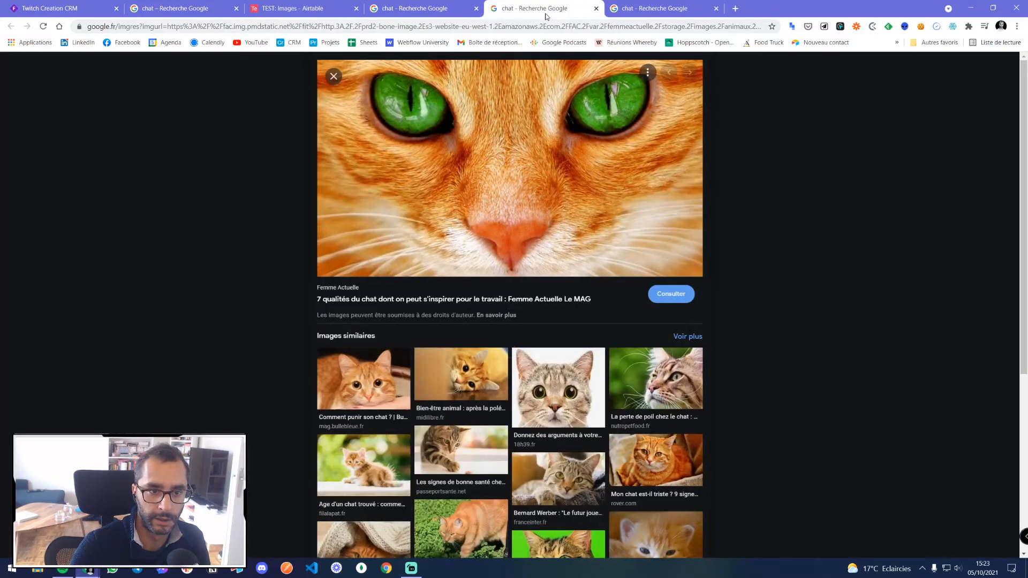
pyautogui.rightClick(523, 131)
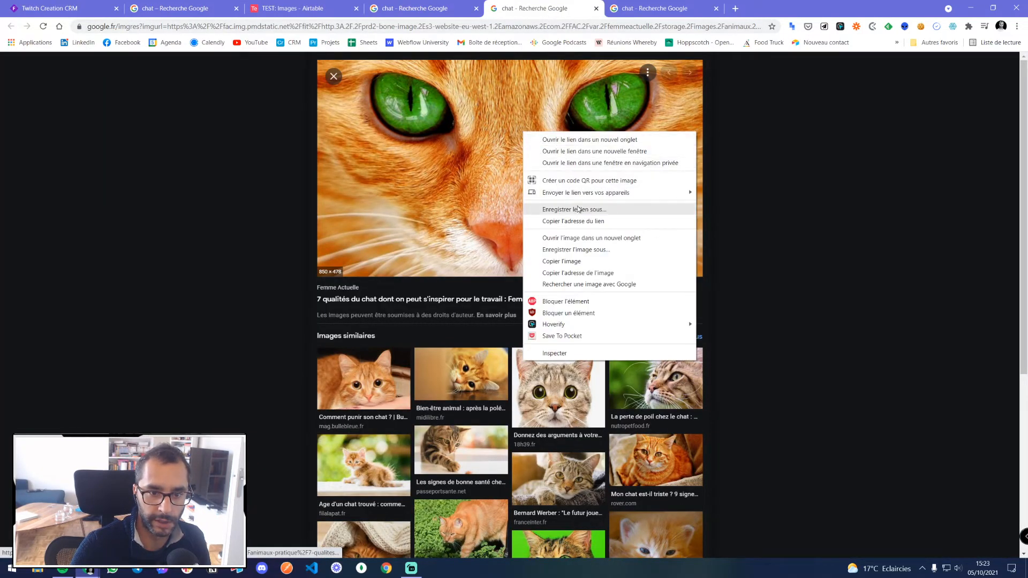
pyautogui.click(579, 248)
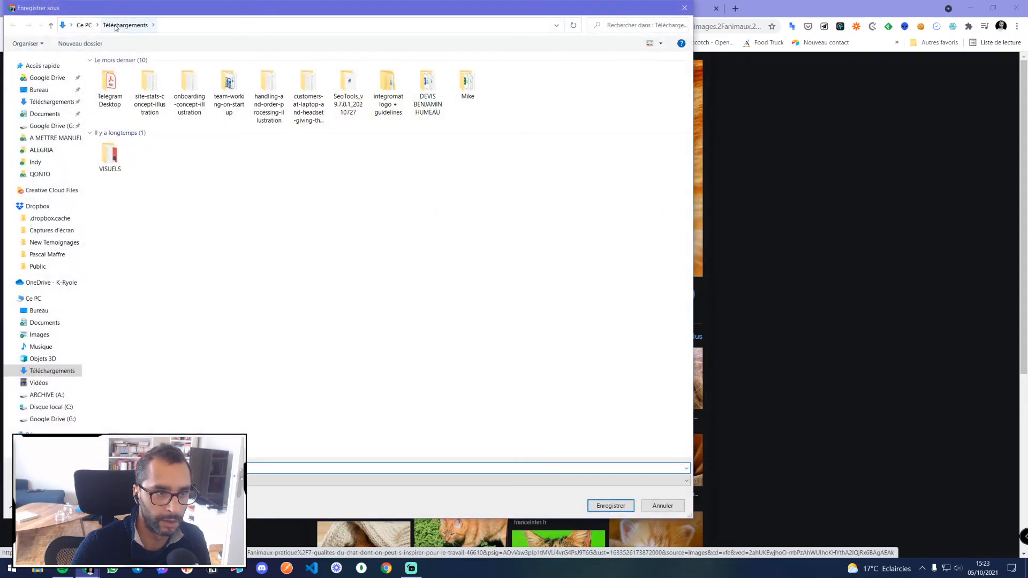
pyautogui.click(609, 505)
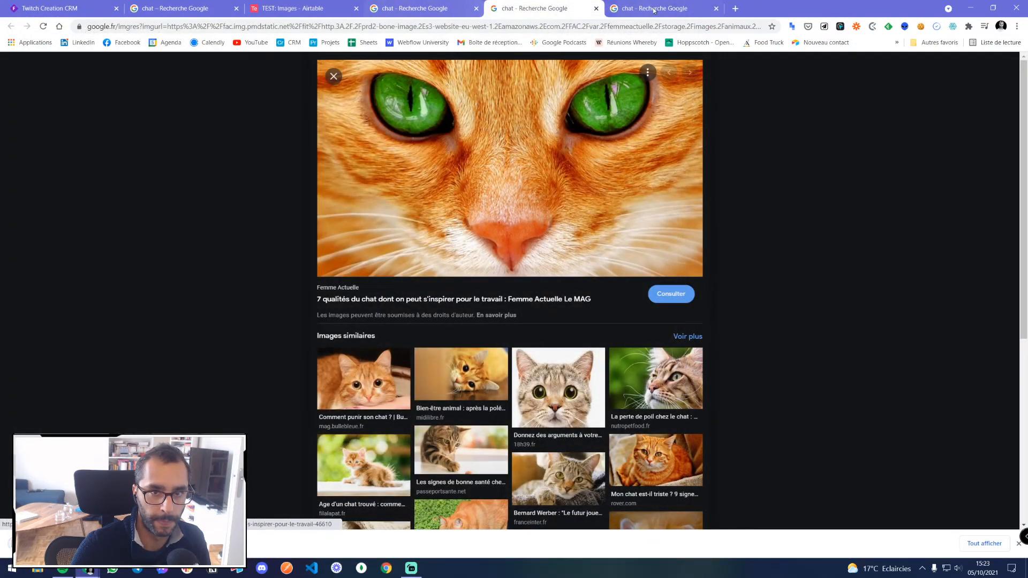
pyautogui.click(283, 6)
# - Delete the file from the Nom image row's attachment field and undo the deletion
pyautogui.click(475, 140)
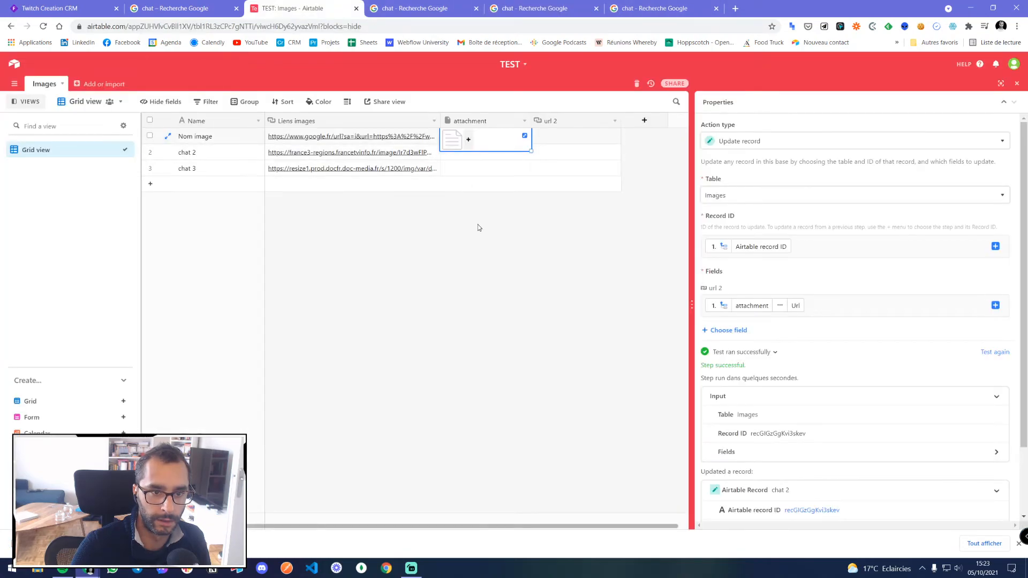
pyautogui.click(478, 225)
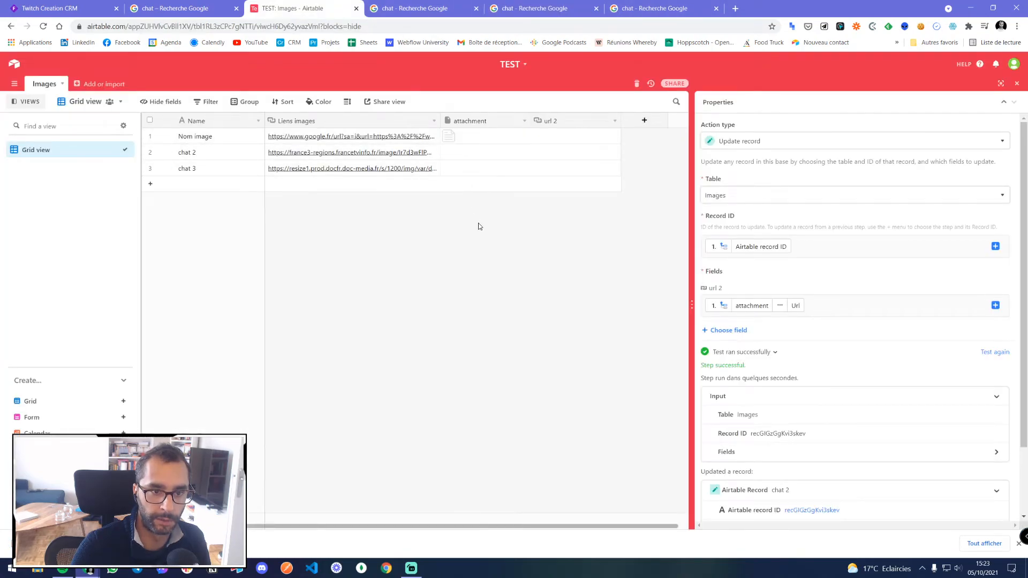
pyautogui.click(480, 140)
pyautogui.press('Delete')
pyautogui.click(499, 285)
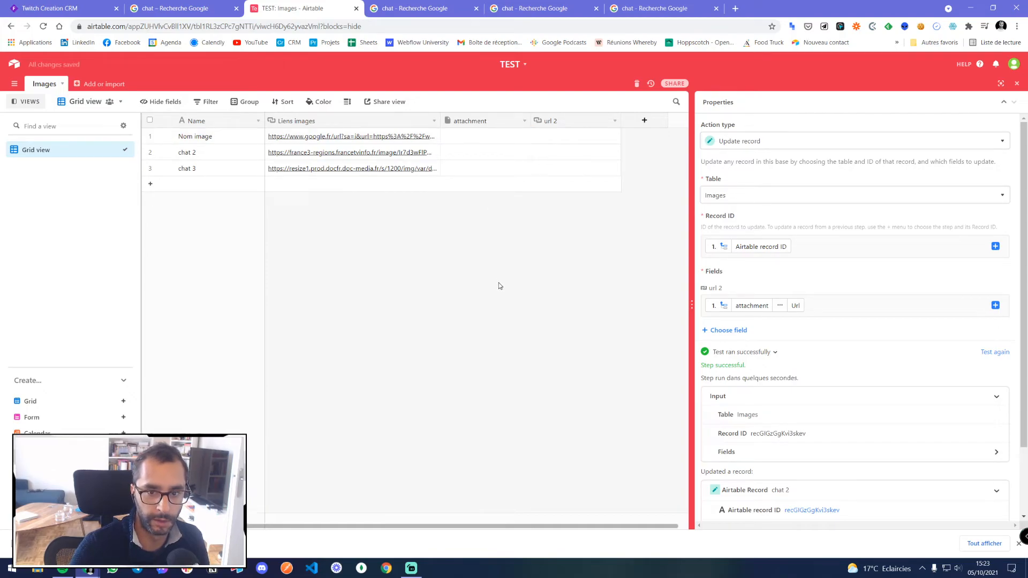
pyautogui.hotkey('ctrl', 'z')
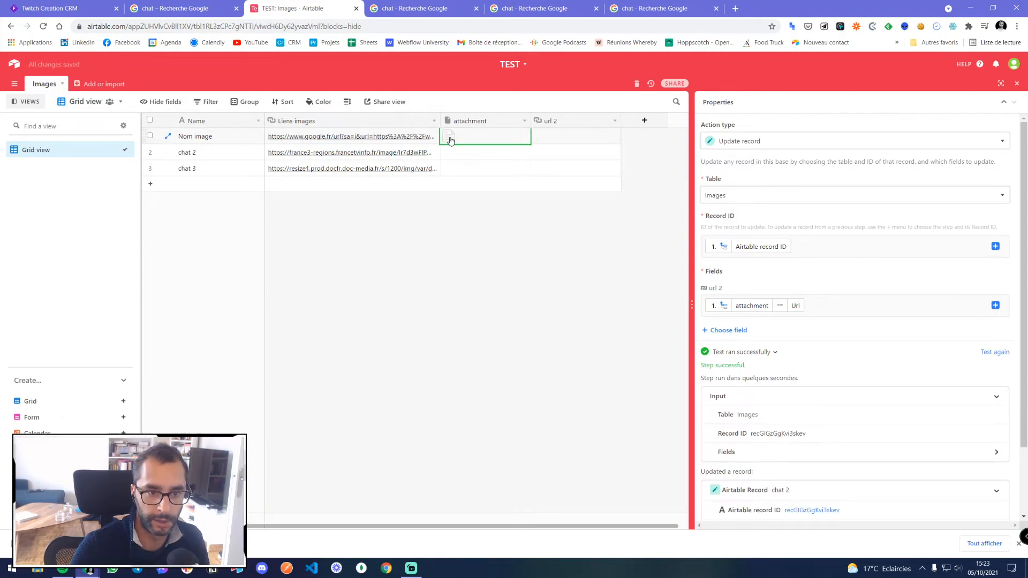
# - Upload the saved cat image 7-qualites-du-chat-dont-on-peut-s-inspirer-pour-le-travail.jpeg to the chat 2 row's attachment field
pyautogui.click(455, 155)
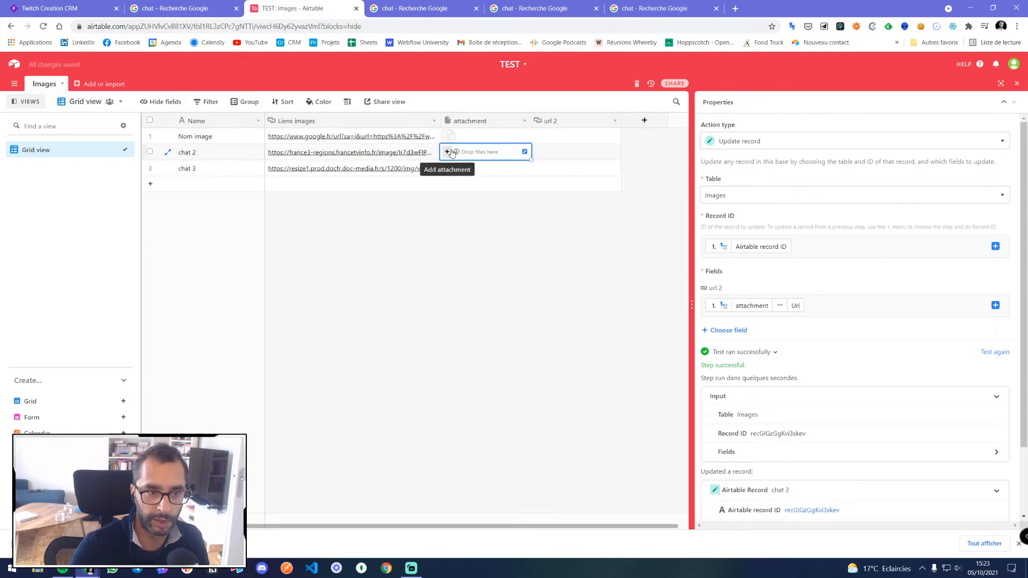
pyautogui.click(448, 152)
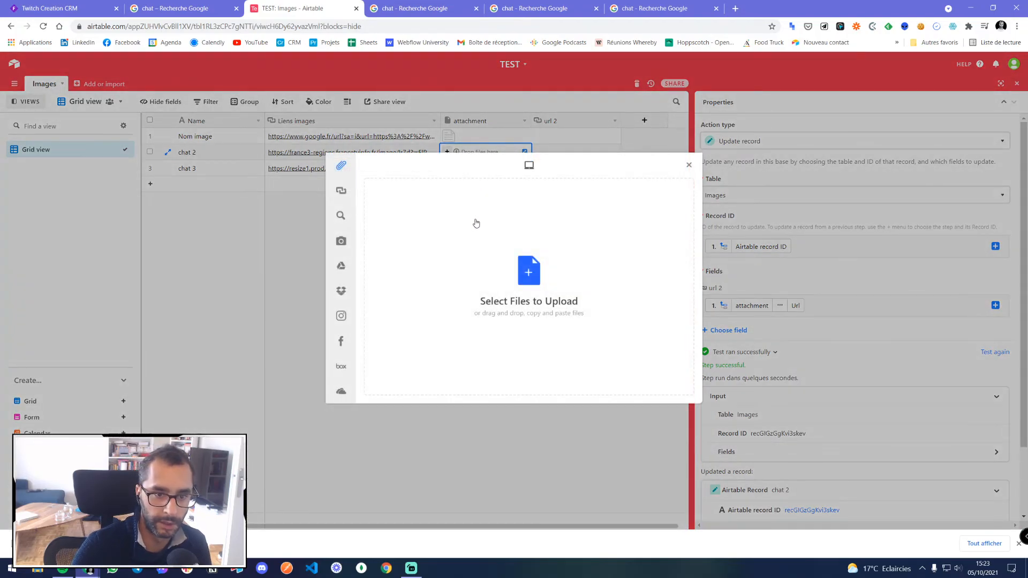
pyautogui.click(541, 256)
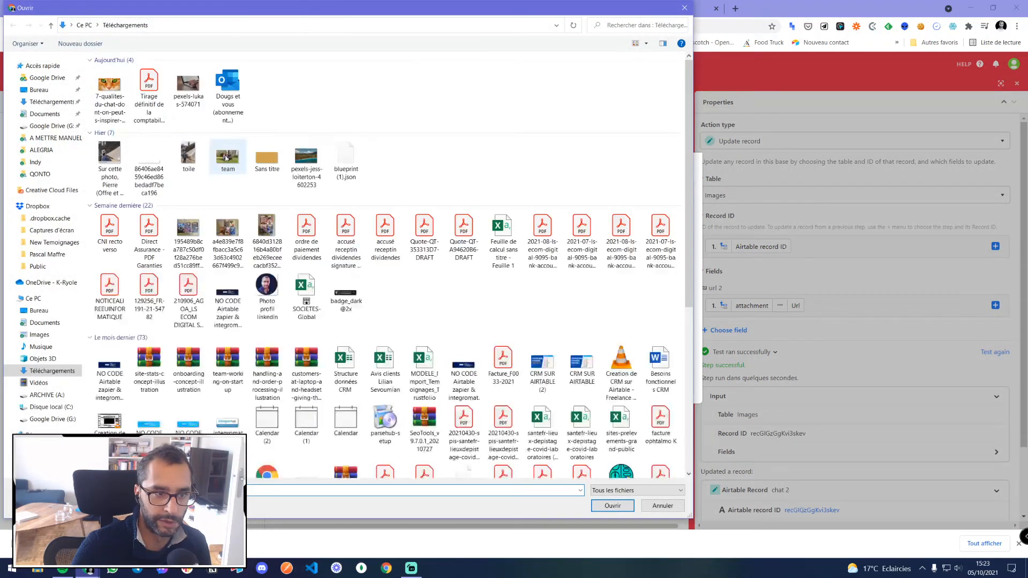
pyautogui.doubleClick(120, 90)
pyautogui.click(676, 389)
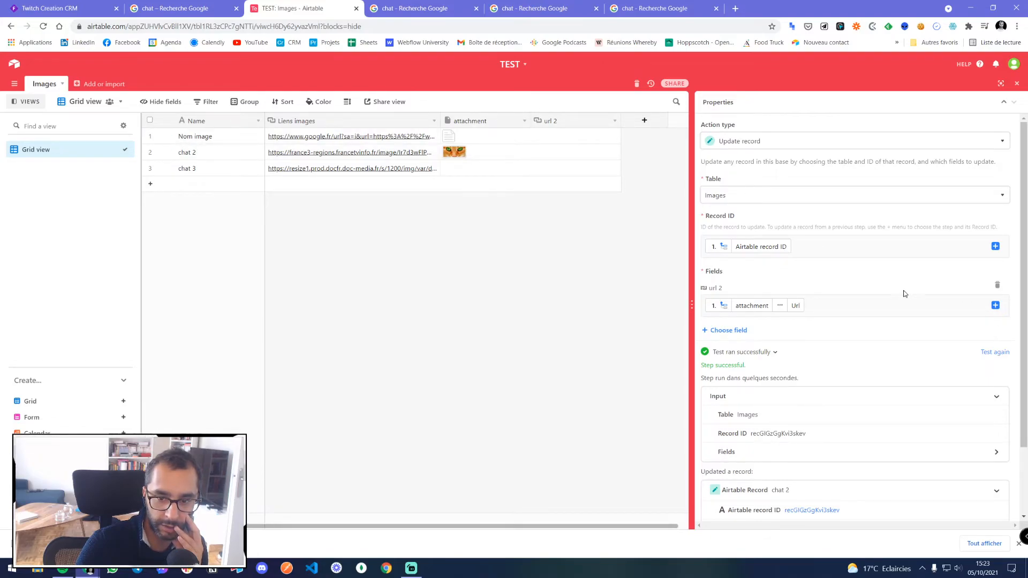
# - Retest Automation 2's trigger and Update record action, and widen the url 2 column in the Images grid
pyautogui.click(994, 352)
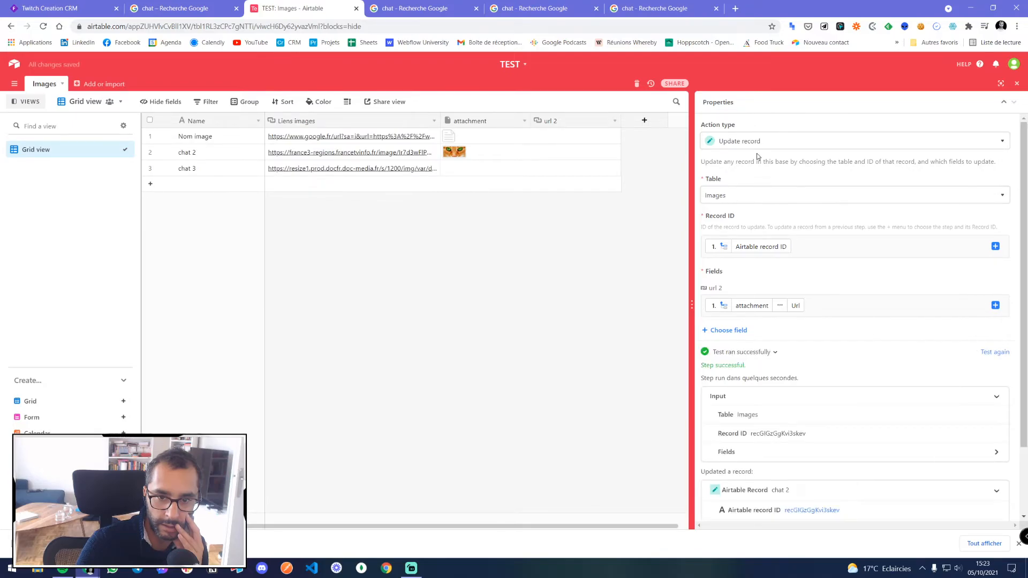
pyautogui.click(999, 84)
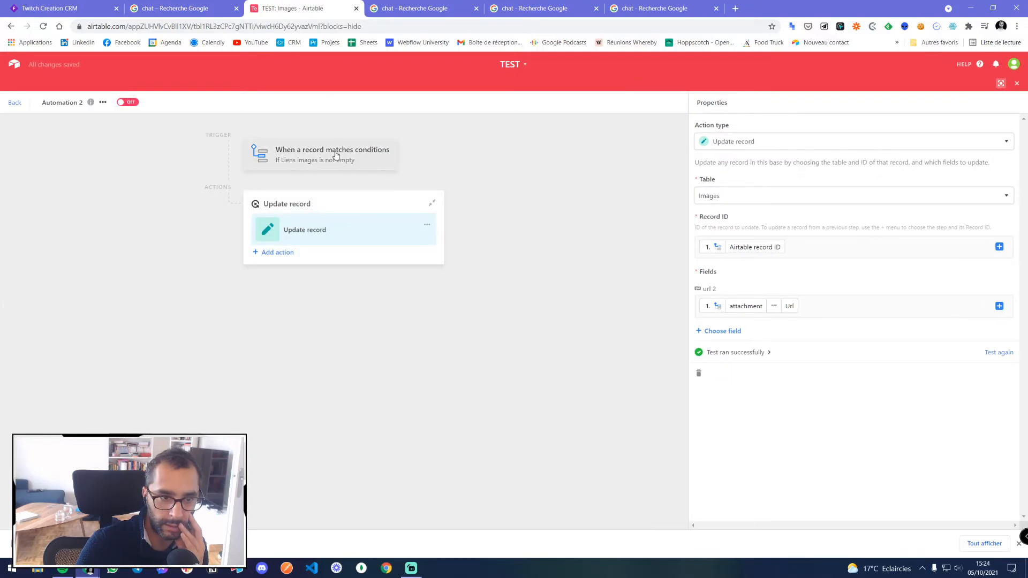
pyautogui.click(995, 279)
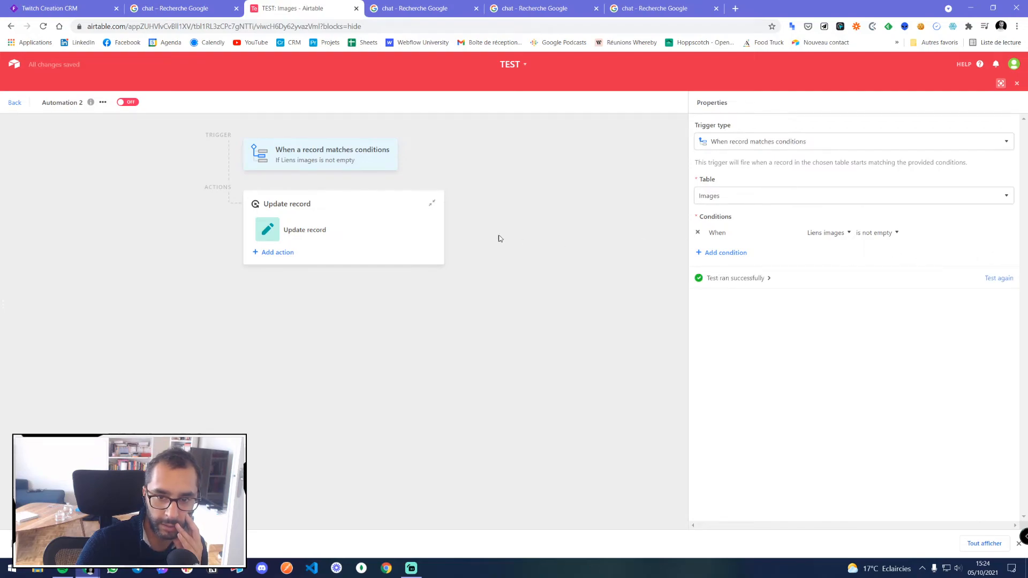
pyautogui.click(328, 231)
pyautogui.click(1002, 84)
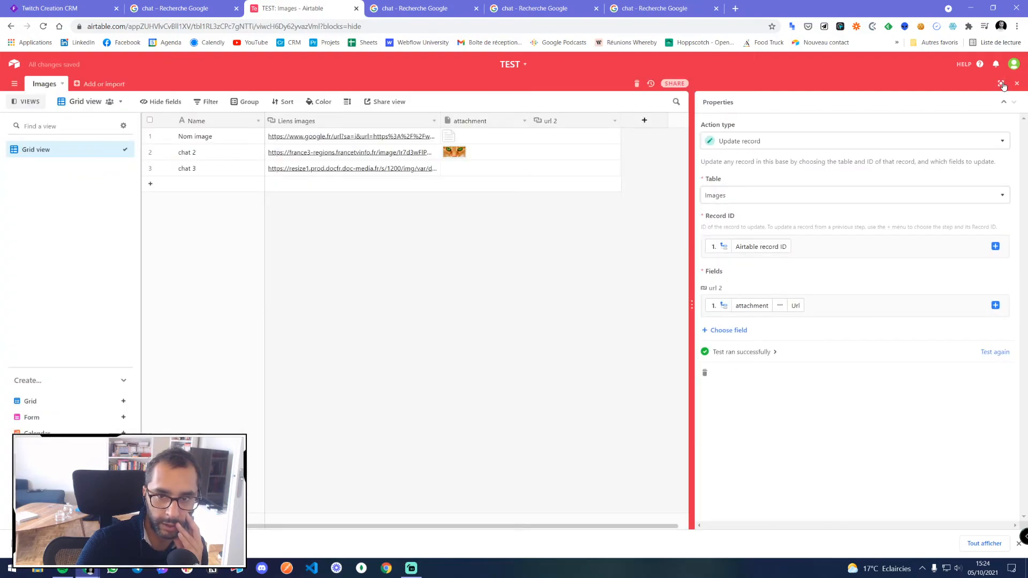
pyautogui.click(1001, 84)
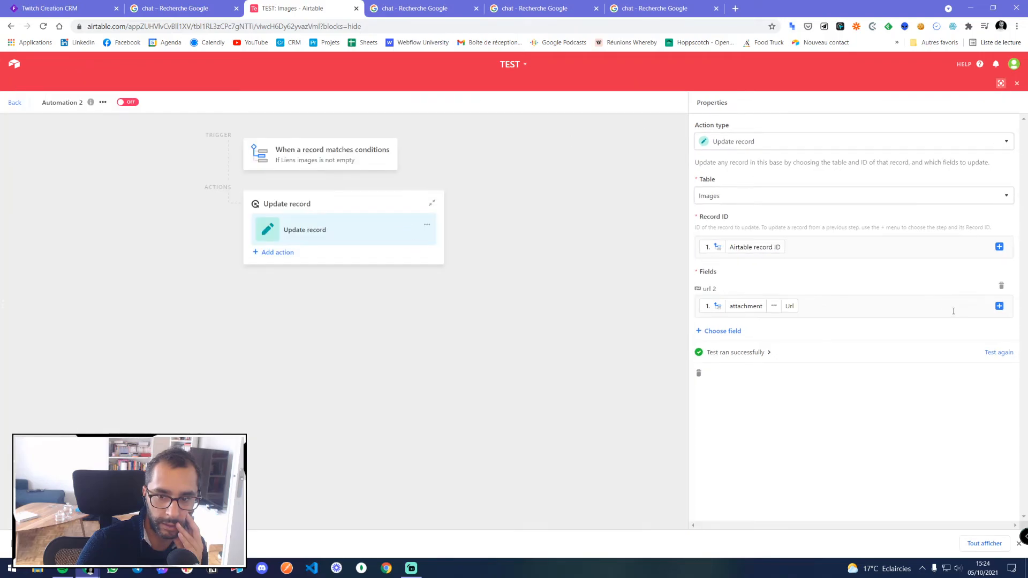
pyautogui.click(996, 353)
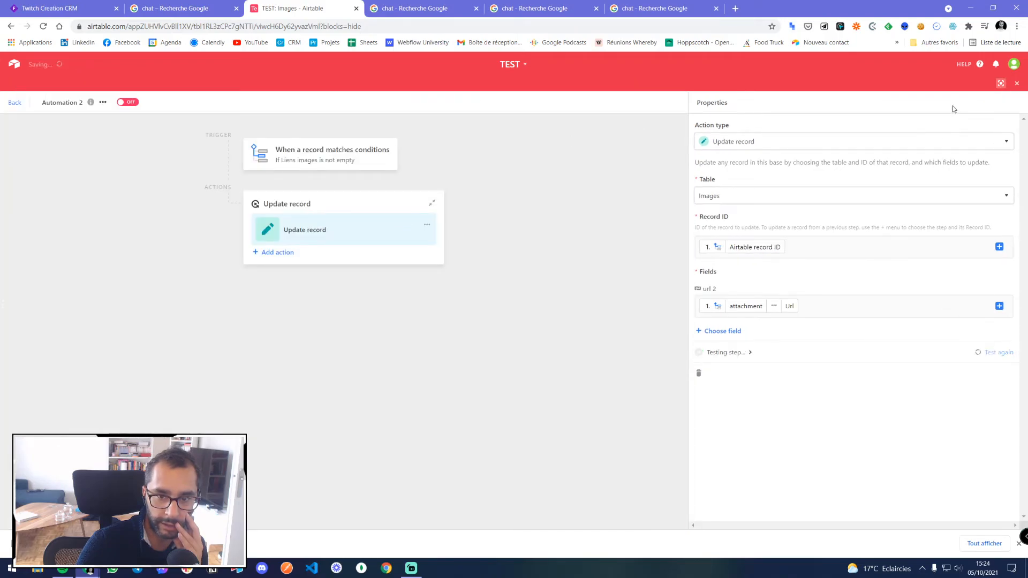
pyautogui.click(1001, 84)
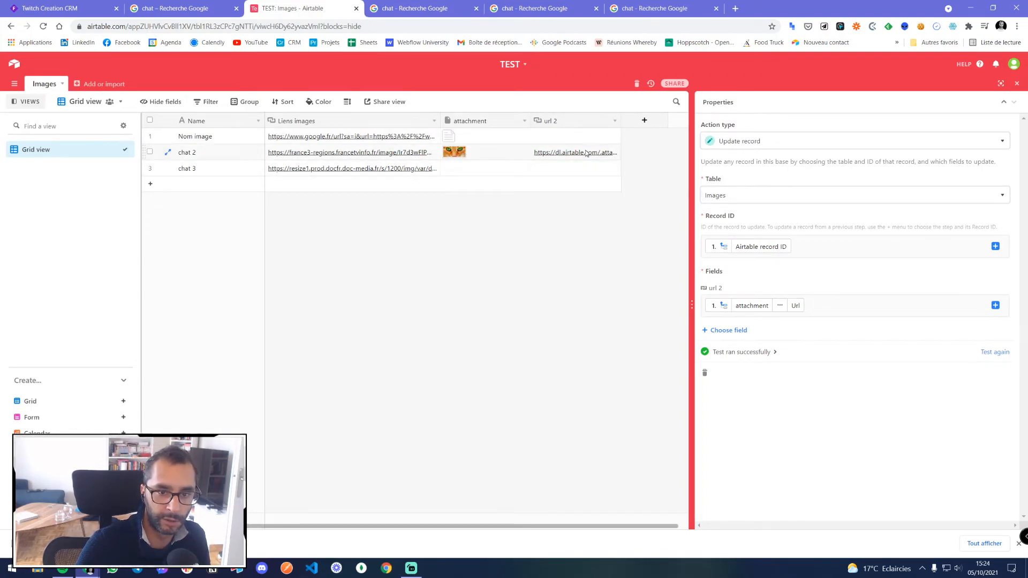
pyautogui.moveTo(651, 127); pyautogui.dragTo(668, 126)
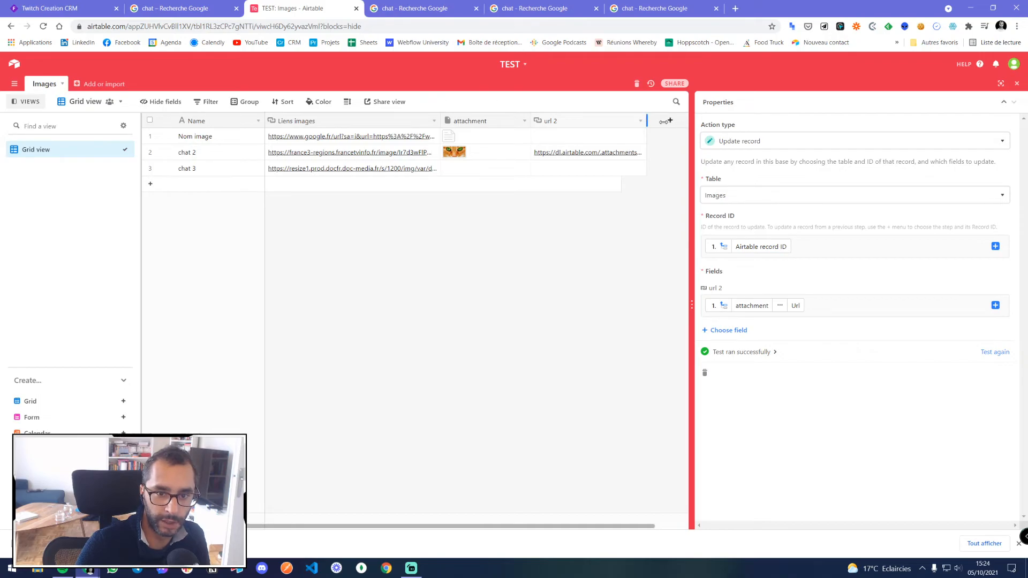
# - Examine the chat 2 row's attachment and url 2 value, and preview the Nom image row's attachment for comparison
pyautogui.click(575, 157)
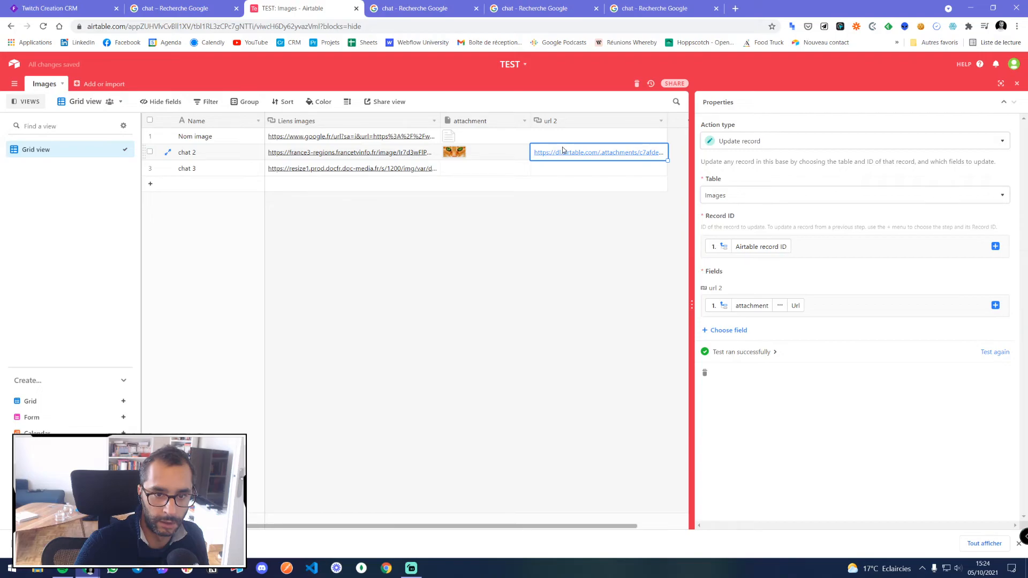
pyautogui.click(478, 158)
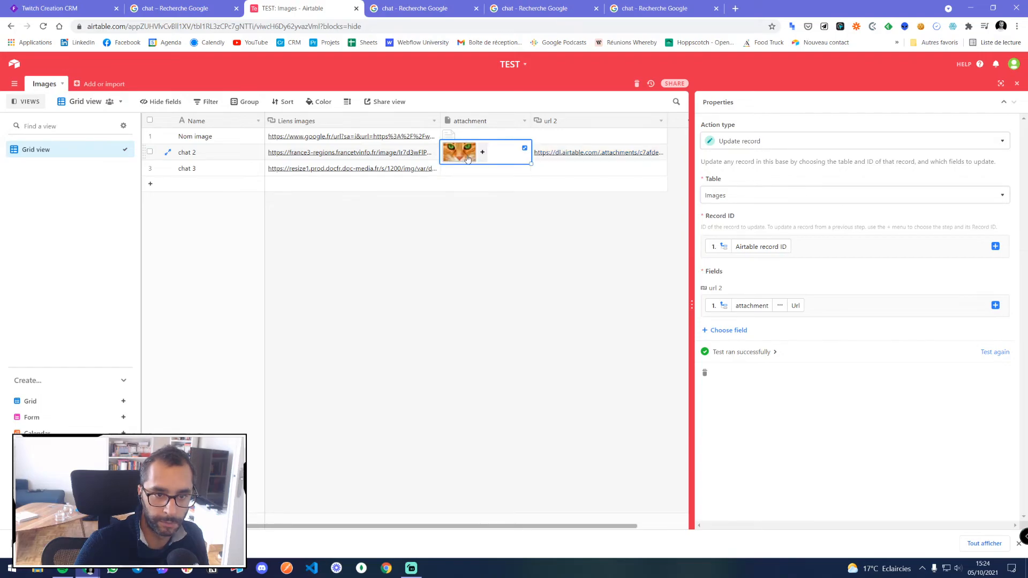
pyautogui.click(487, 213)
pyautogui.click(466, 136)
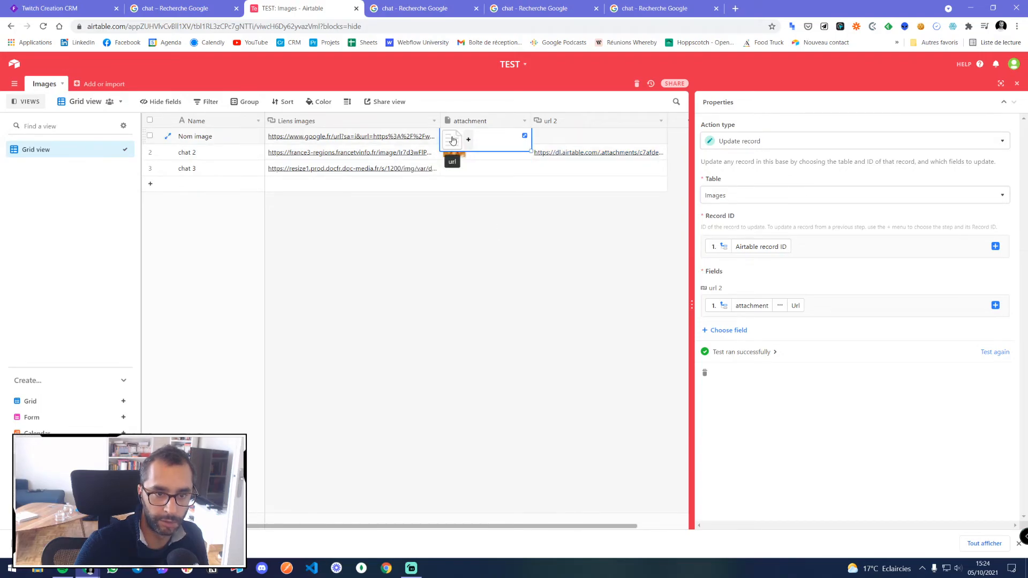
pyautogui.click(449, 136)
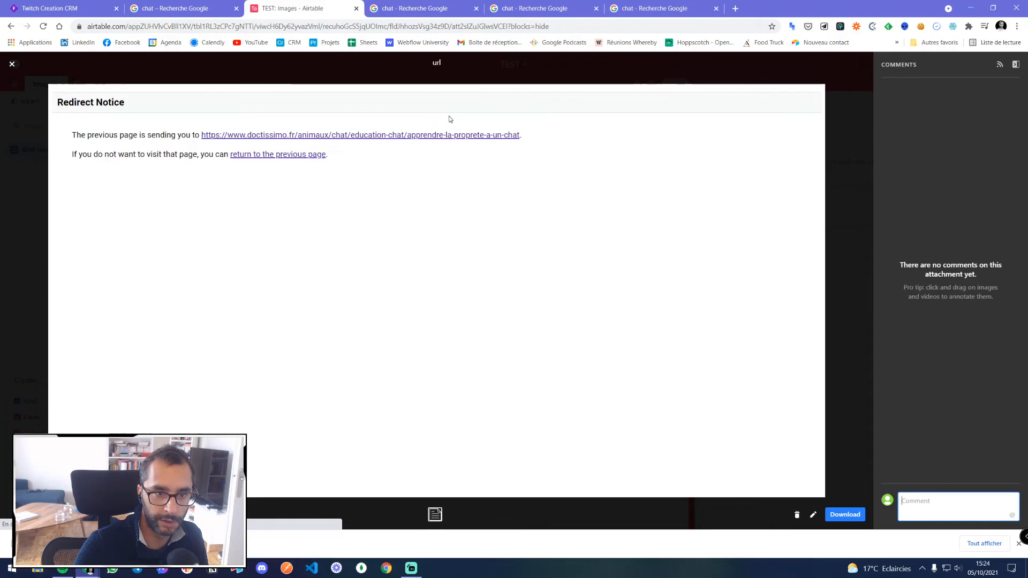
pyautogui.click(13, 66)
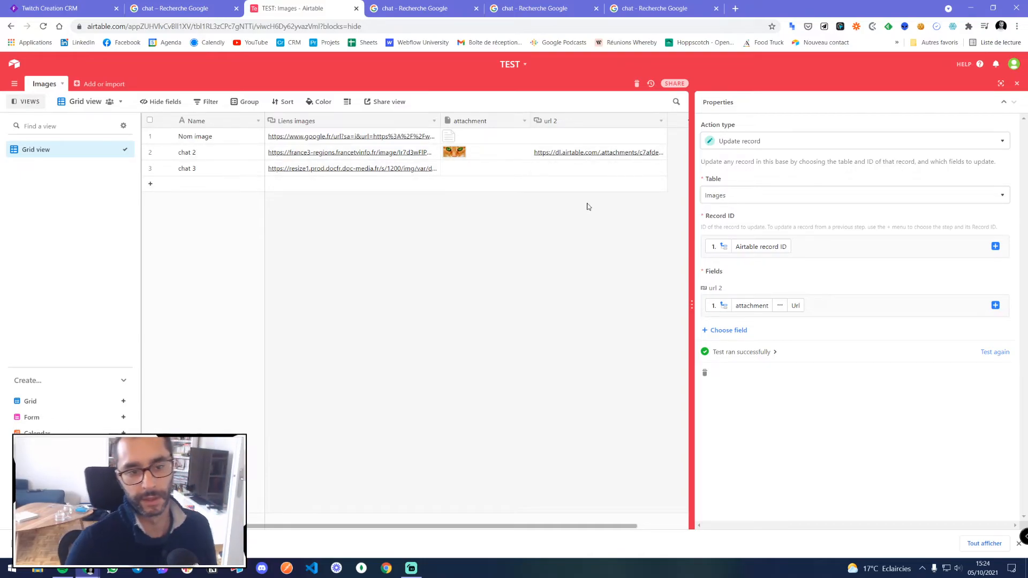
pyautogui.click(474, 155)
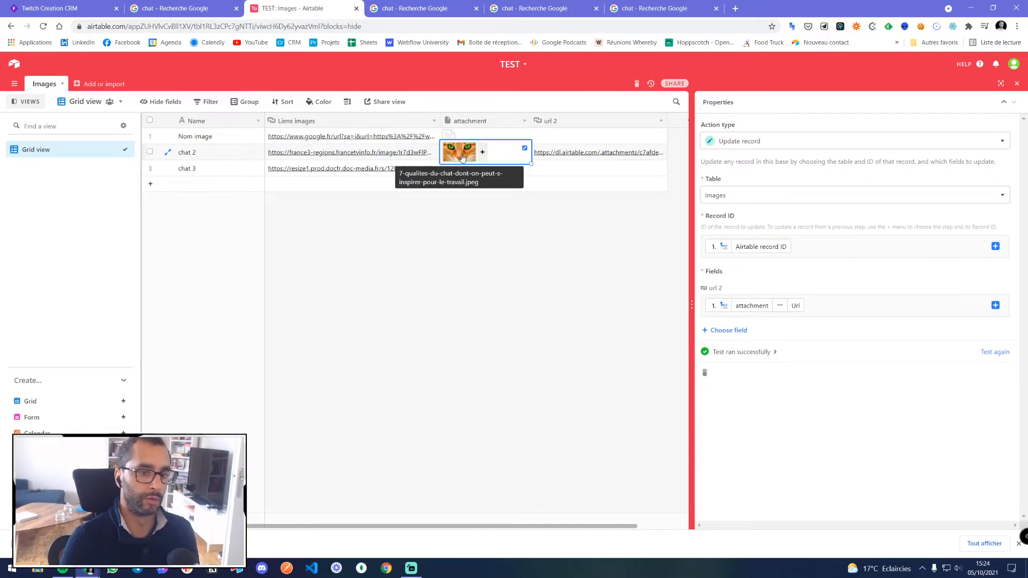
pyautogui.click(488, 243)
pyautogui.click(552, 152)
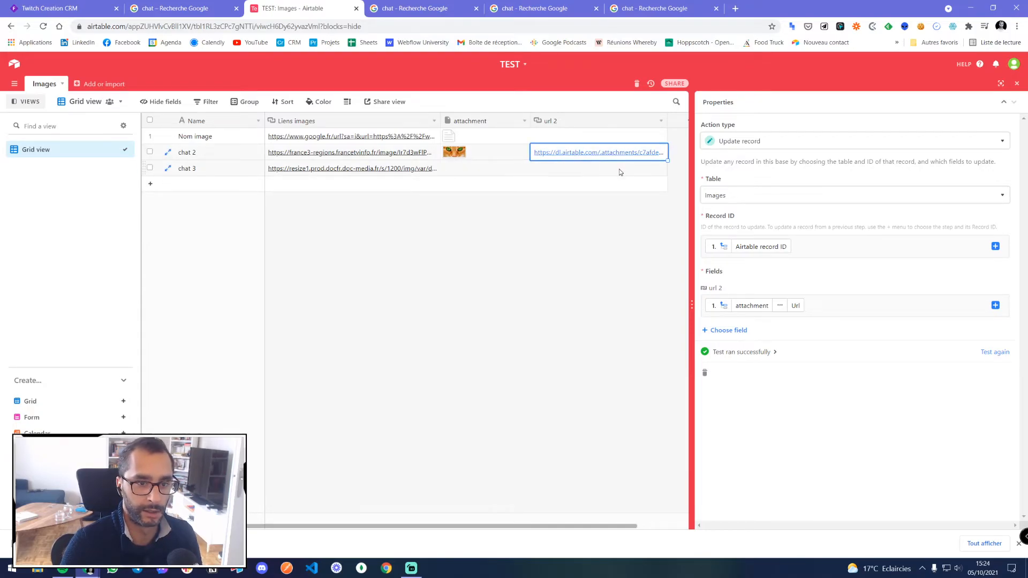
pyautogui.click(486, 150)
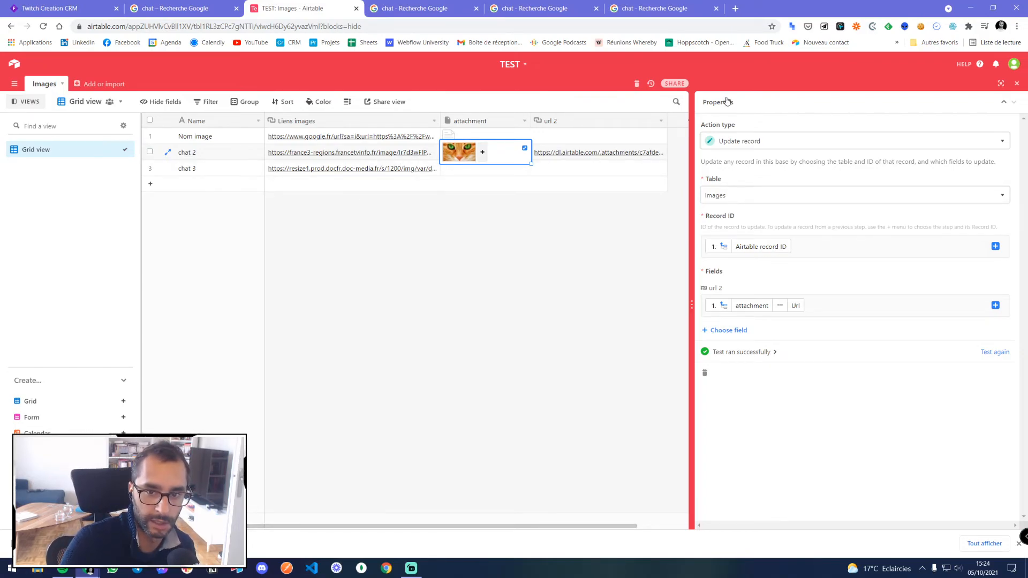
# - Reopen Automation 2 from the base's automations, switch it on and return to the automation list
pyautogui.click(1016, 84)
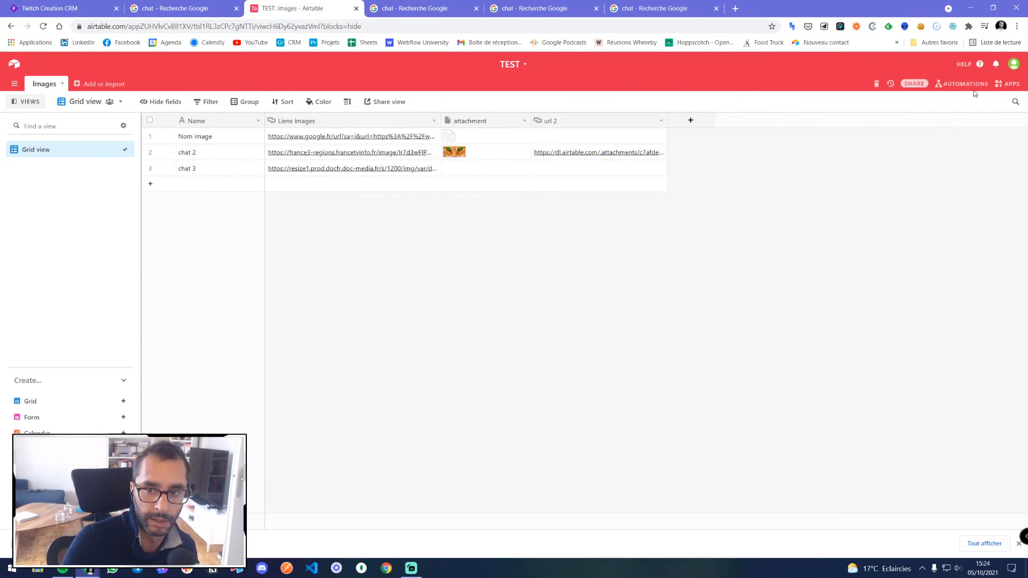
pyautogui.click(957, 84)
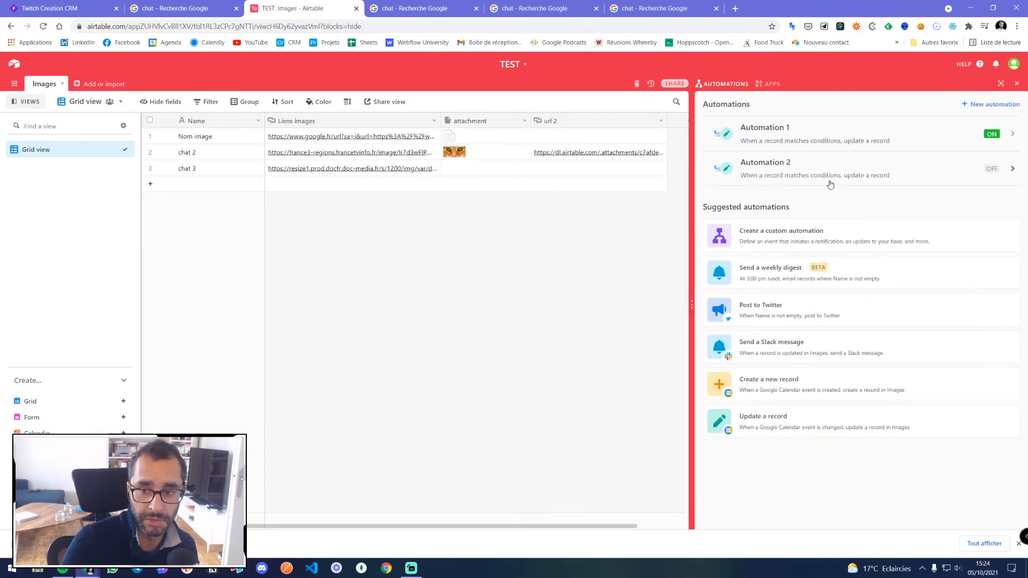
pyautogui.click(822, 166)
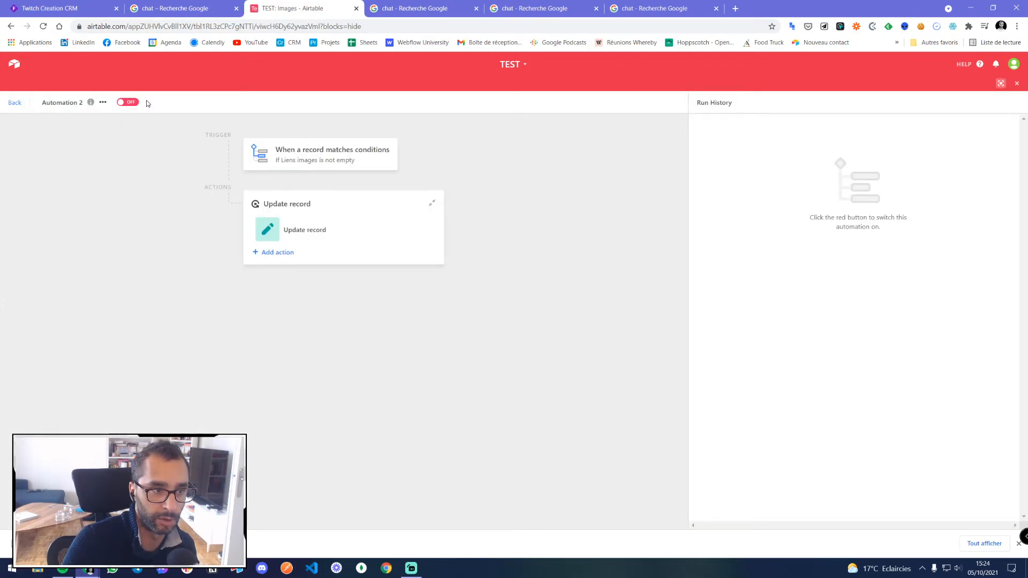
pyautogui.click(133, 102)
pyautogui.click(1016, 84)
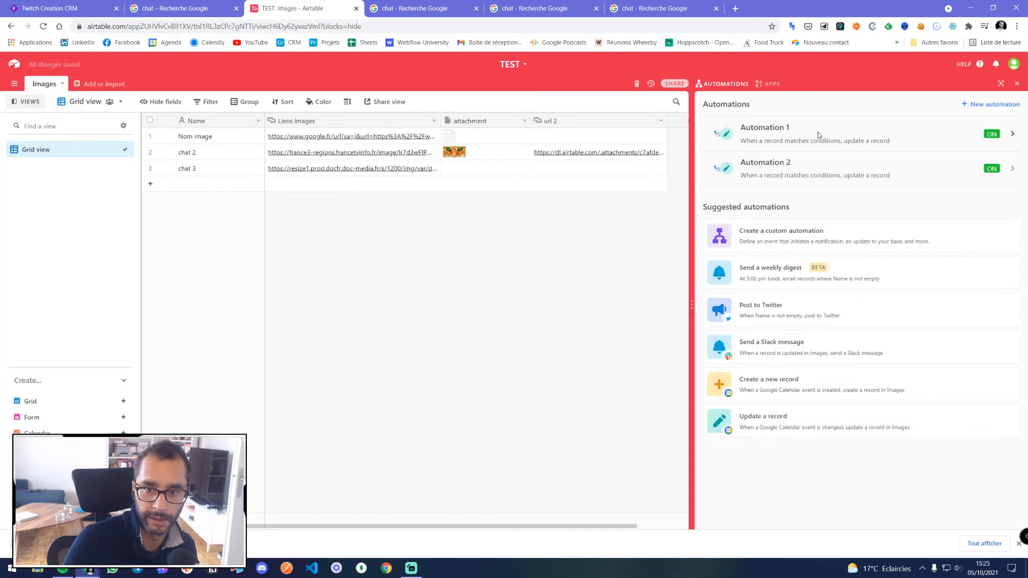
# - Switch Automation 1 off and back on, and close the automations to show the full Images grid
pyautogui.click(817, 135)
pyautogui.click(123, 101)
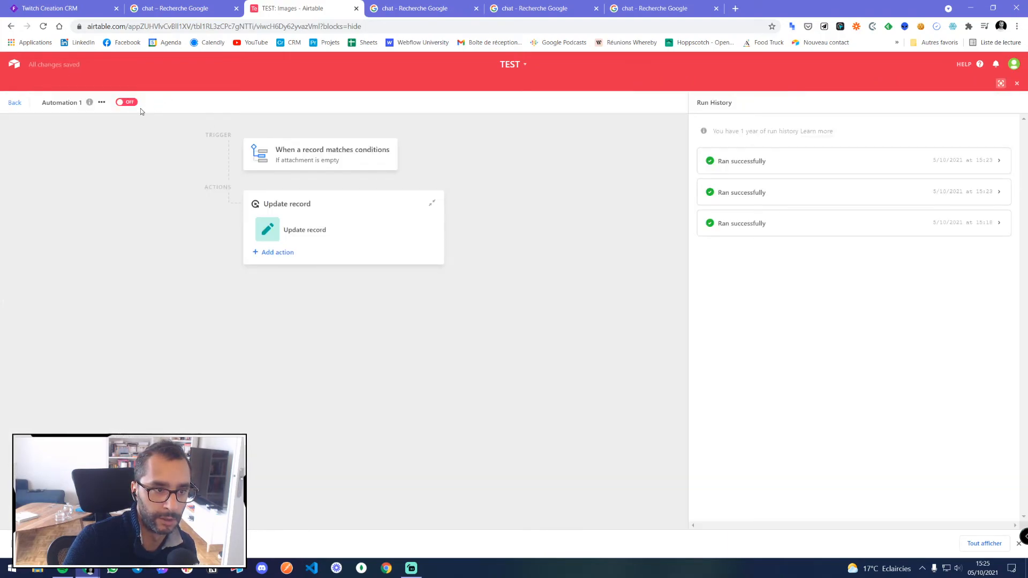
pyautogui.click(127, 101)
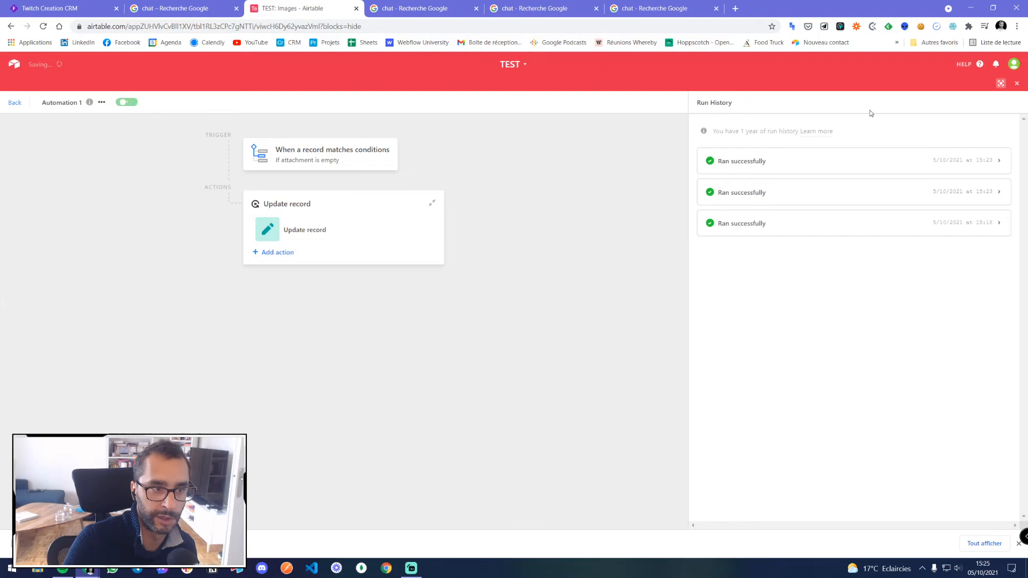
pyautogui.click(1017, 85)
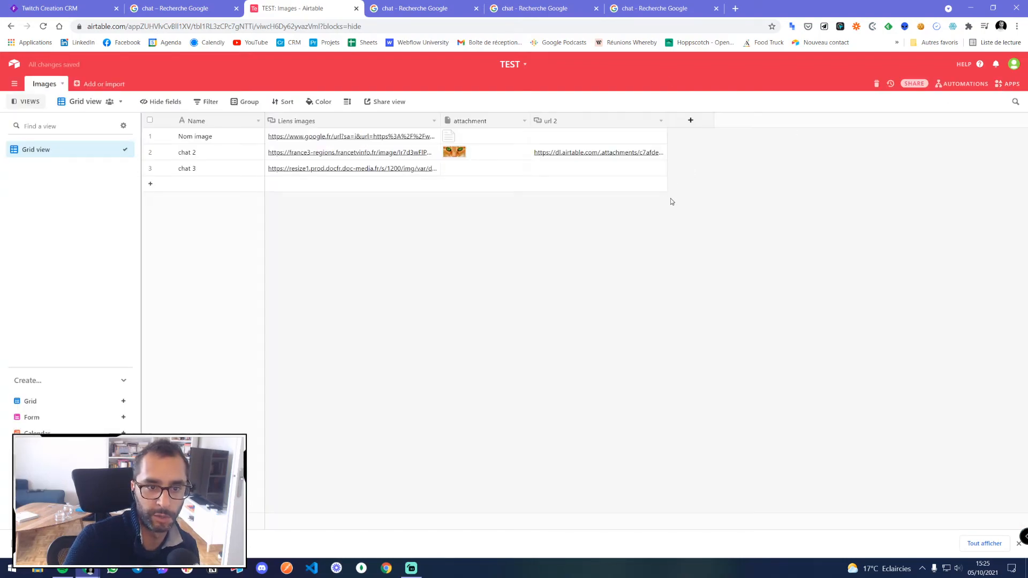
# - Replace the Nom image row's Liens images link with a copy of the chat 2 row's link
pyautogui.click(479, 139)
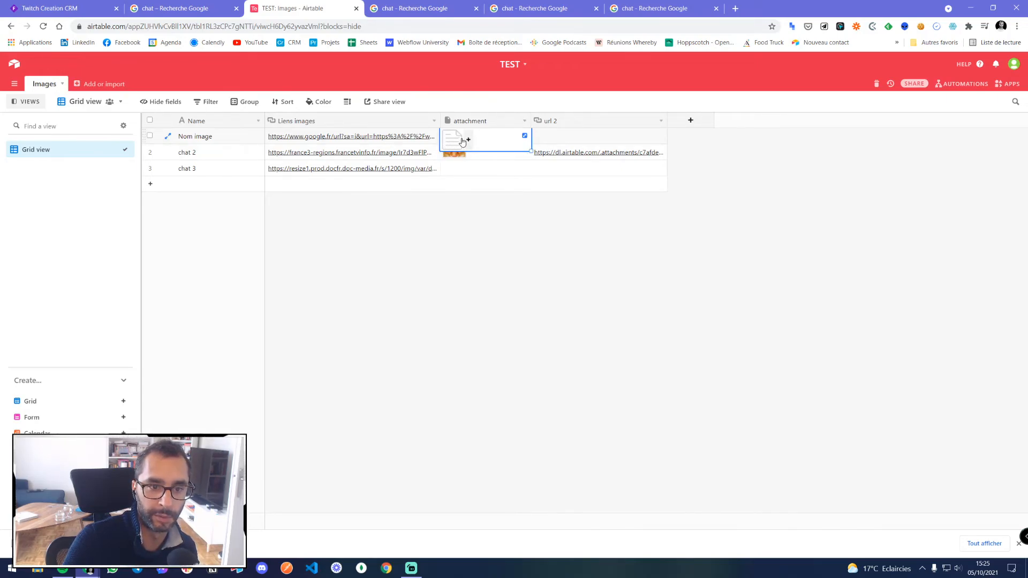
pyautogui.click(418, 137)
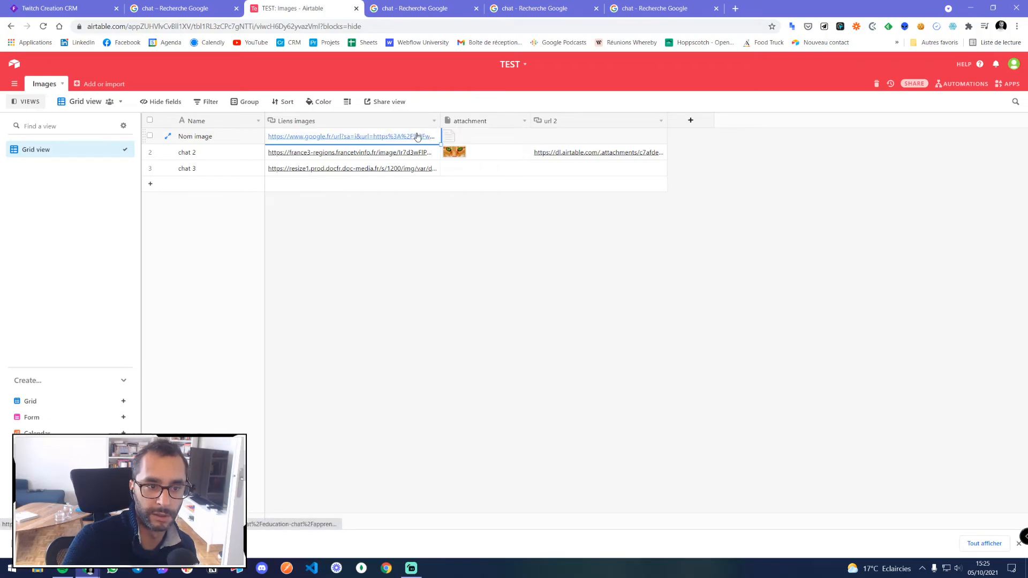
pyautogui.click(363, 169)
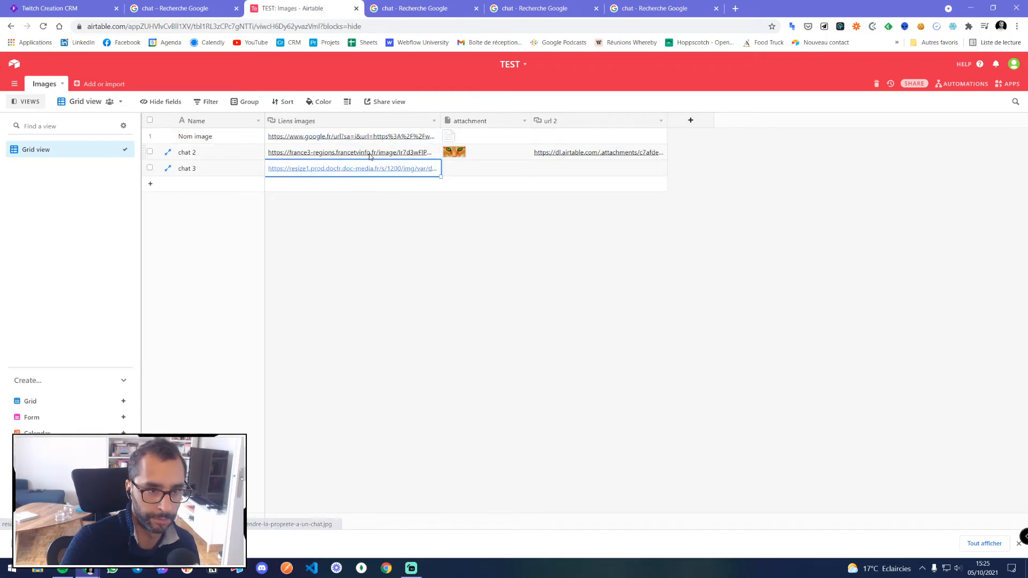
pyautogui.click(369, 154)
pyautogui.hotkey('ctrl', 'c')
pyautogui.click(367, 137)
pyautogui.hotkey('ctrl', 'v')
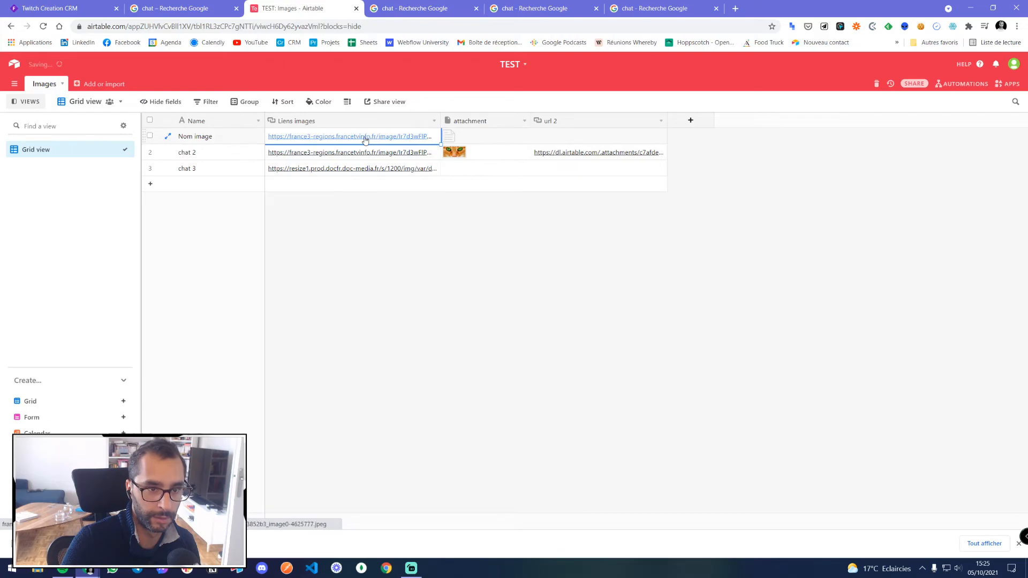
# - Clear the Nom image row's old attachment so that the automation can attach the image from its new link
pyautogui.click(470, 140)
pyautogui.press('Delete')
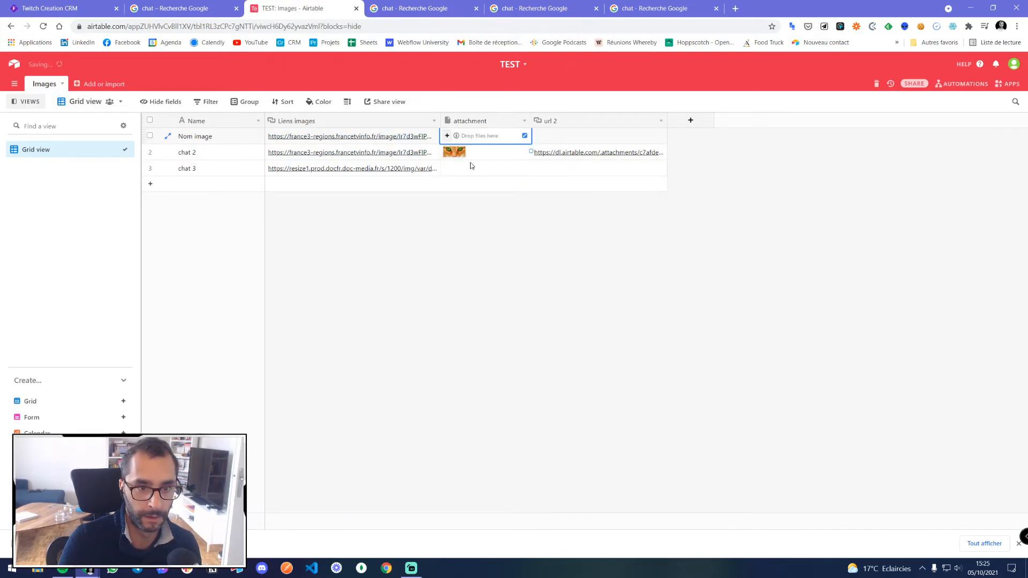
pyautogui.click(485, 235)
pyautogui.click(462, 142)
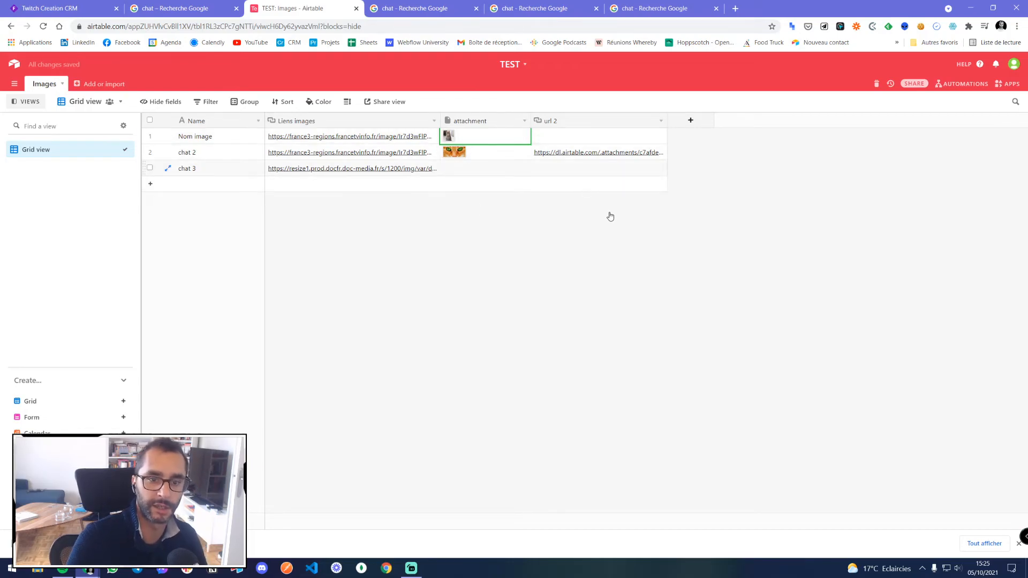
# - Copy and clear the chat 3 row's Liens images link, and paste the same link back to retrigger the automation
pyautogui.click(356, 169)
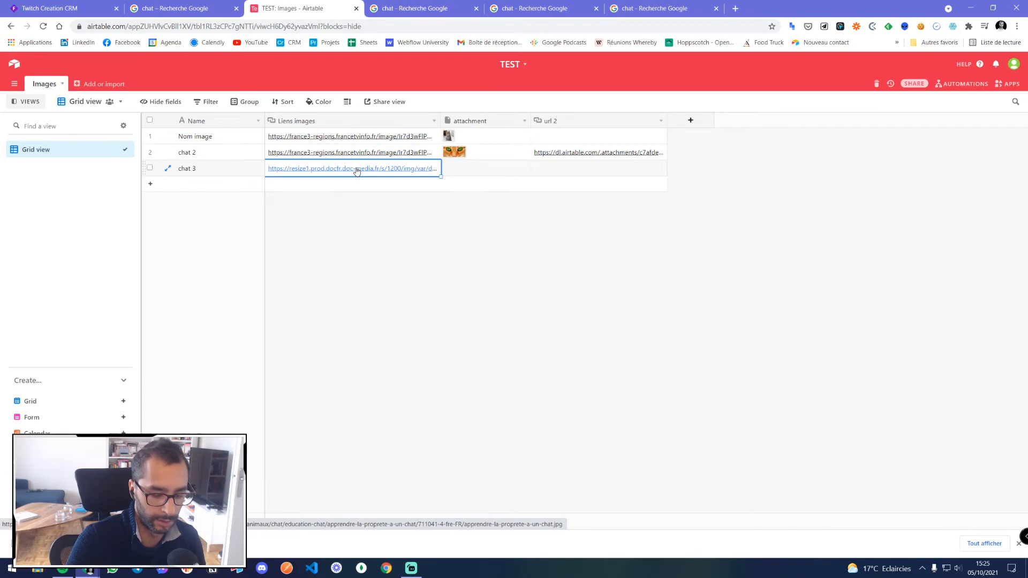
pyautogui.click(377, 225)
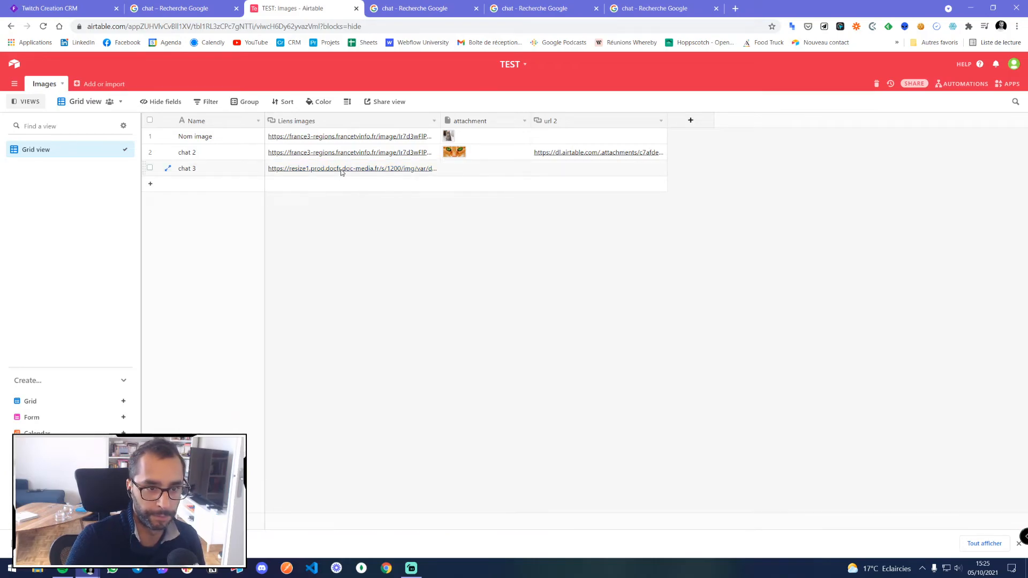
pyautogui.click(341, 170)
pyautogui.press('Delete')
pyautogui.click(397, 255)
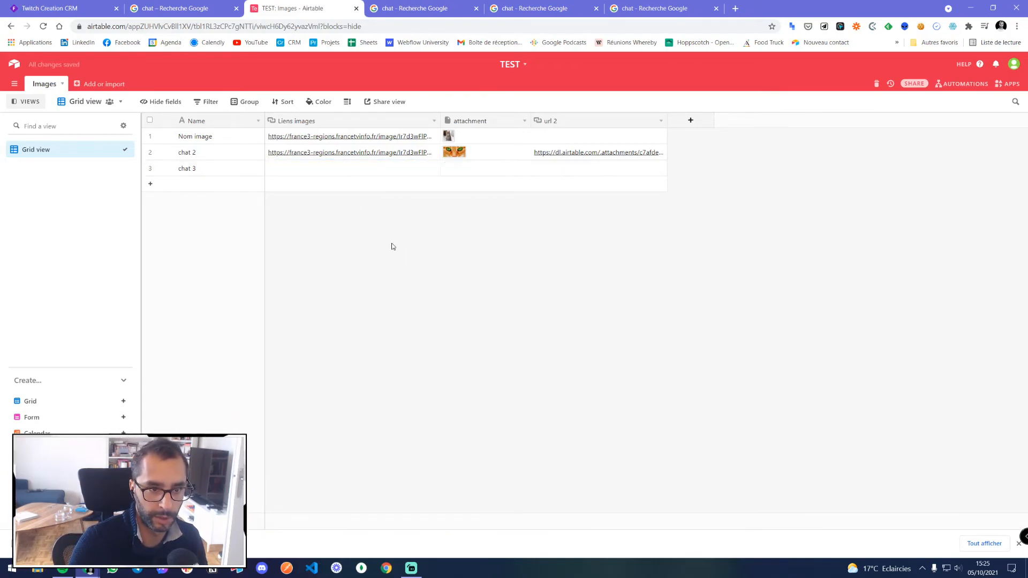
pyautogui.click(322, 167)
pyautogui.hotkey('ctrl', 'v')
pyautogui.click(367, 243)
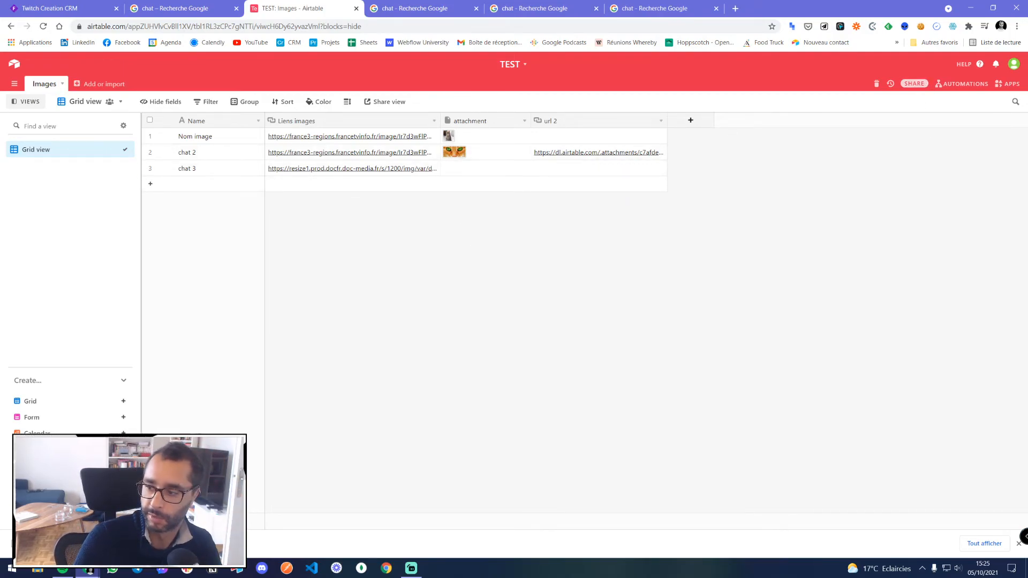
# - Leave the TEST base and return to the home list of bases
pyautogui.click(16, 65)
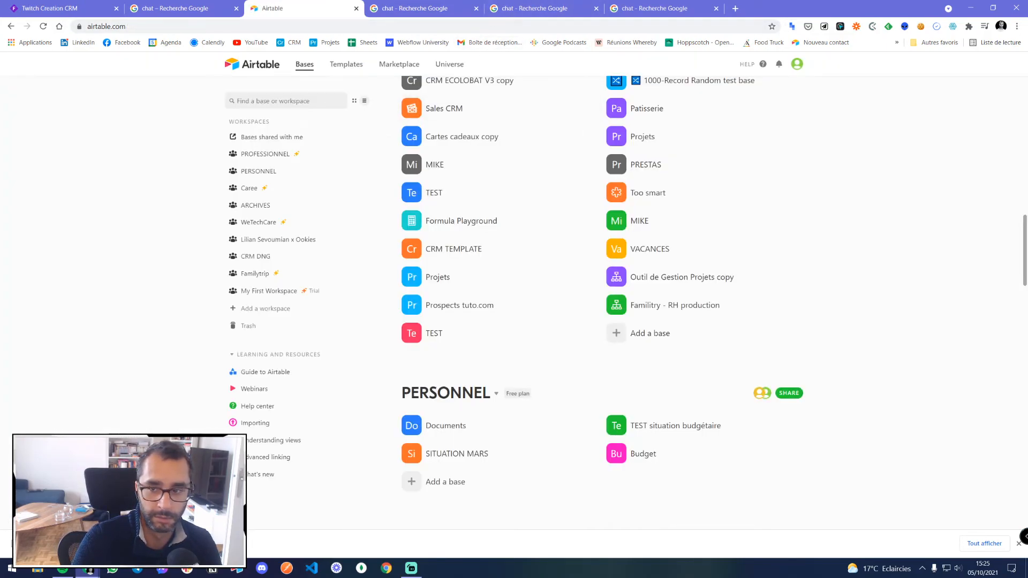